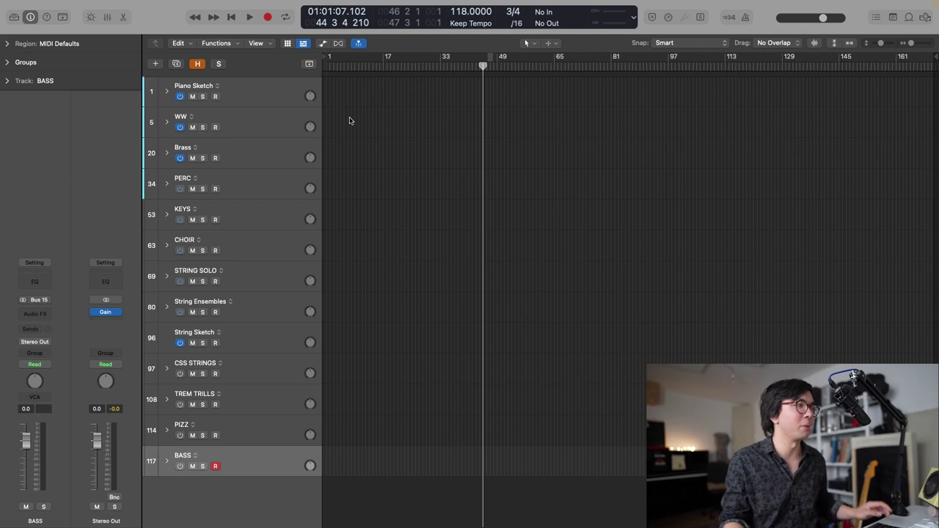
- Expand the String Ensembles track stack and select the Violin 1 Ens track
scroll(300, 227, up, 2)
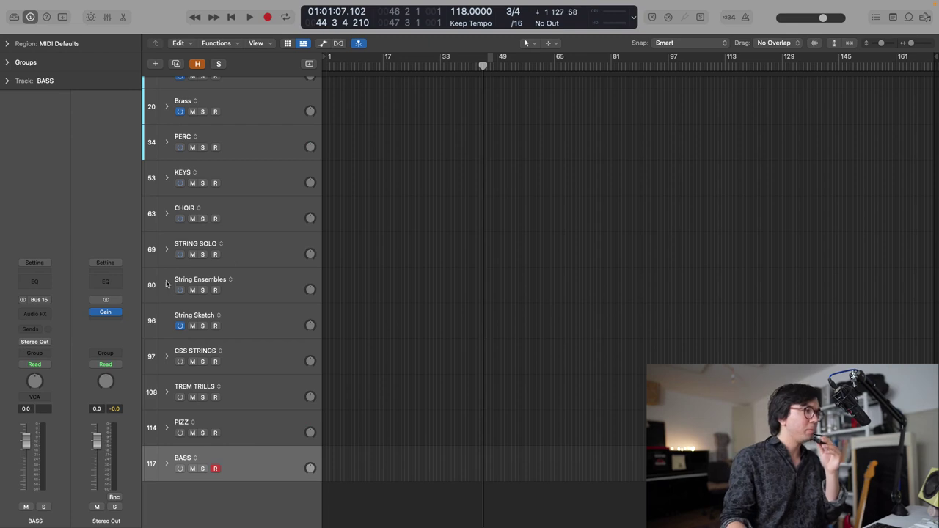
scroll(235, 348, down, 1)
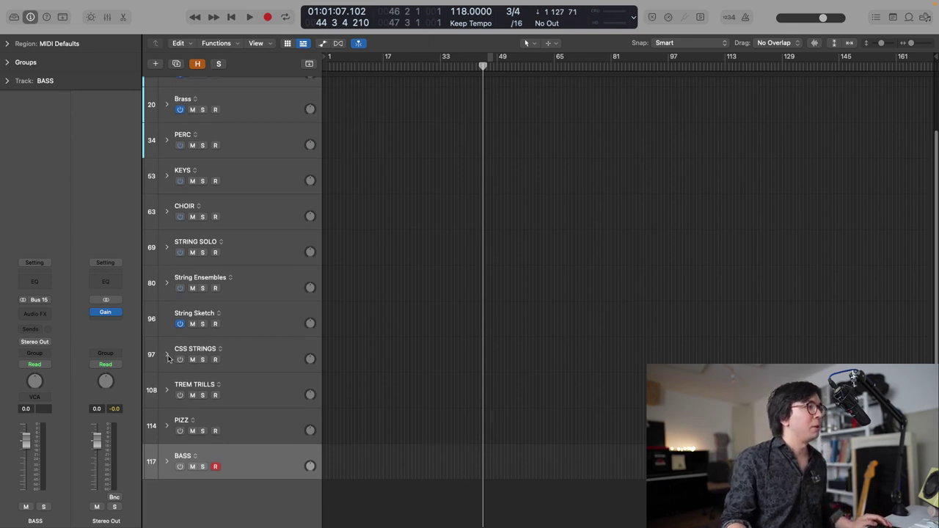
scroll(170, 358, up, 2)
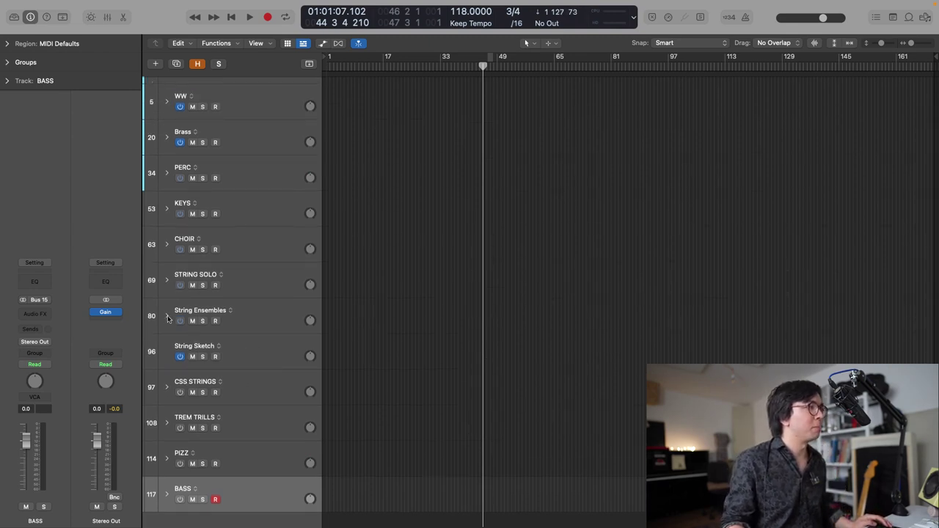
click(165, 319)
scroll(244, 274, down, 5)
click(279, 186)
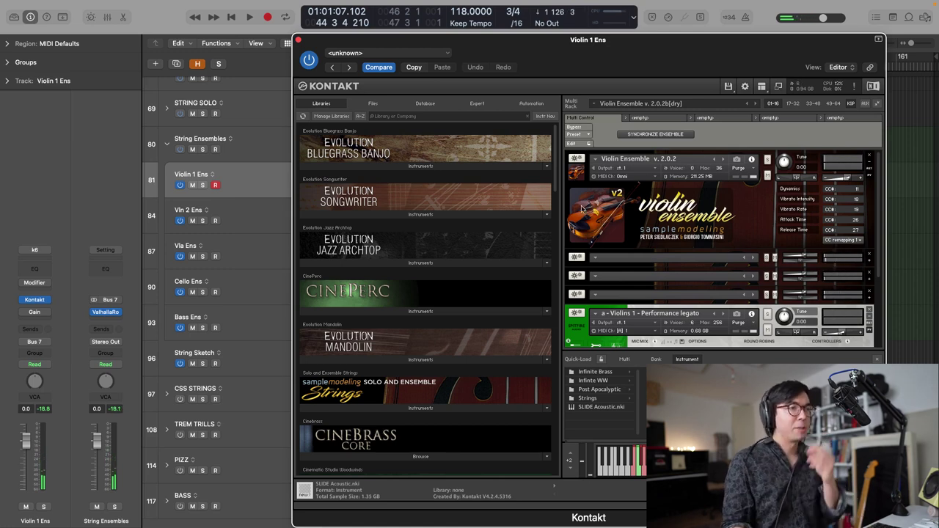
- Examine the instruments loaded in the Violin 1 Ens track's Kontakt rack, from Violin Ensemble to Violins 1 - Performance legato
scroll(690, 223, down, 1)
scroll(689, 222, down, 2)
scroll(759, 217, up, 3)
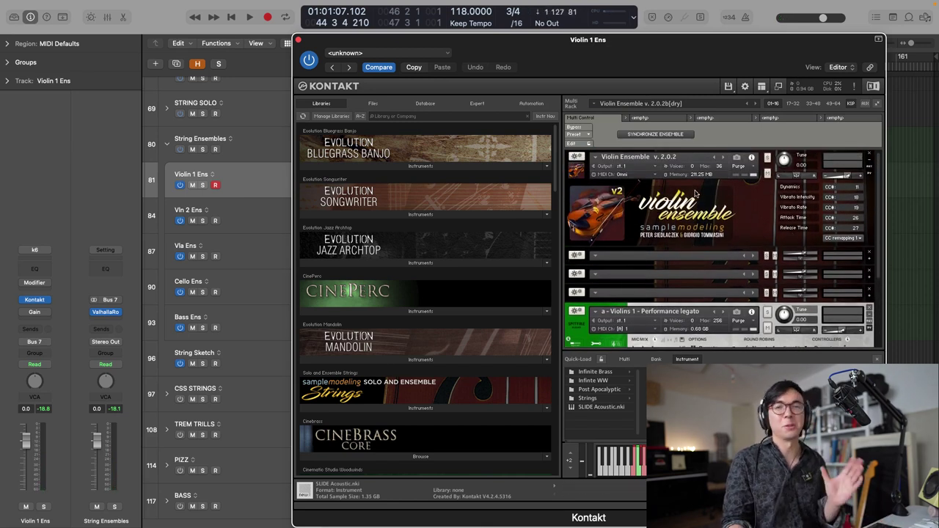
scroll(623, 246, down, 2)
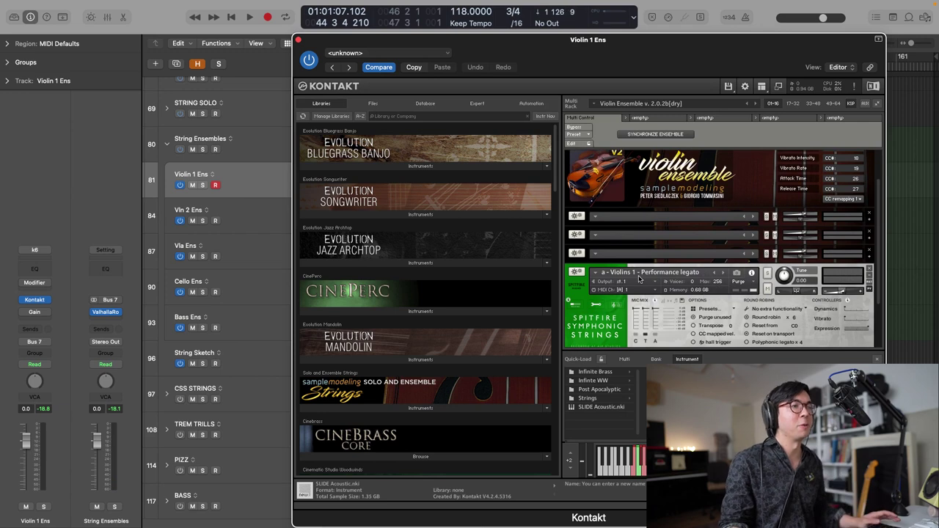
scroll(644, 281, down, 2)
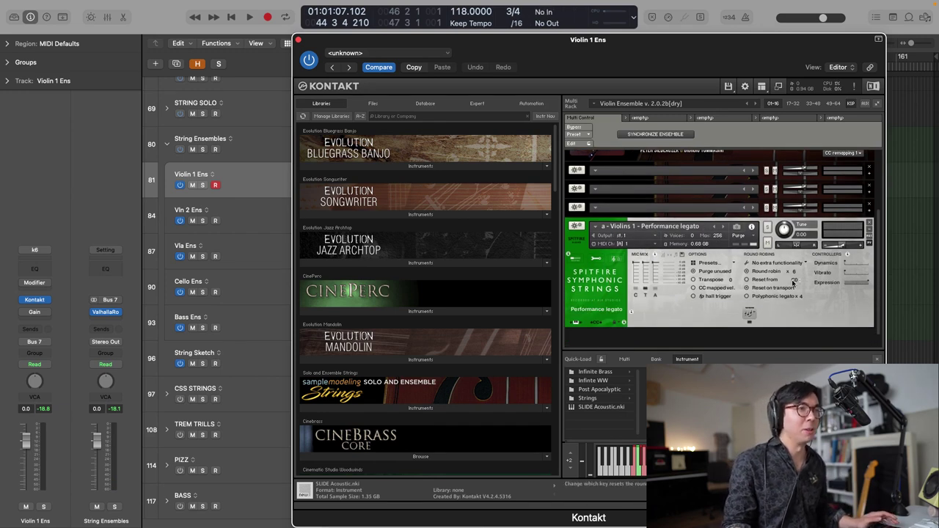
scroll(785, 285, up, 1)
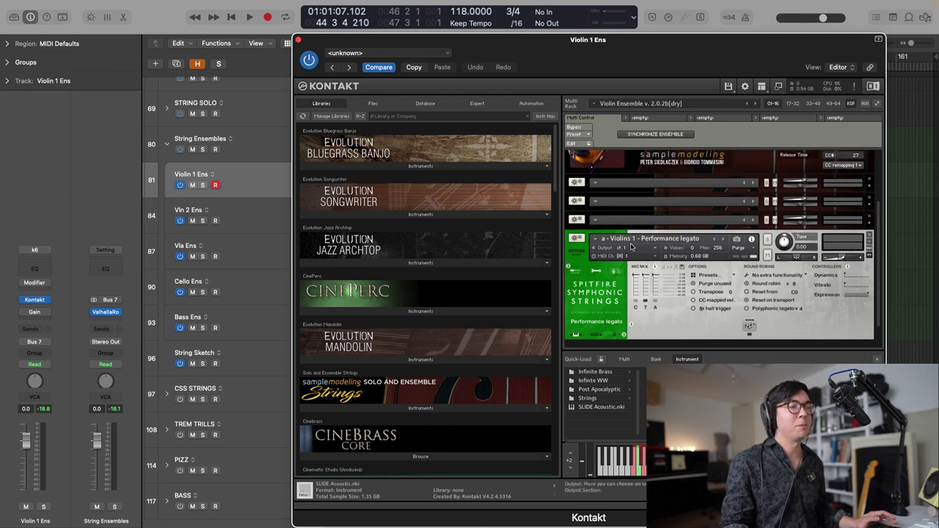
scroll(708, 282, up, 1)
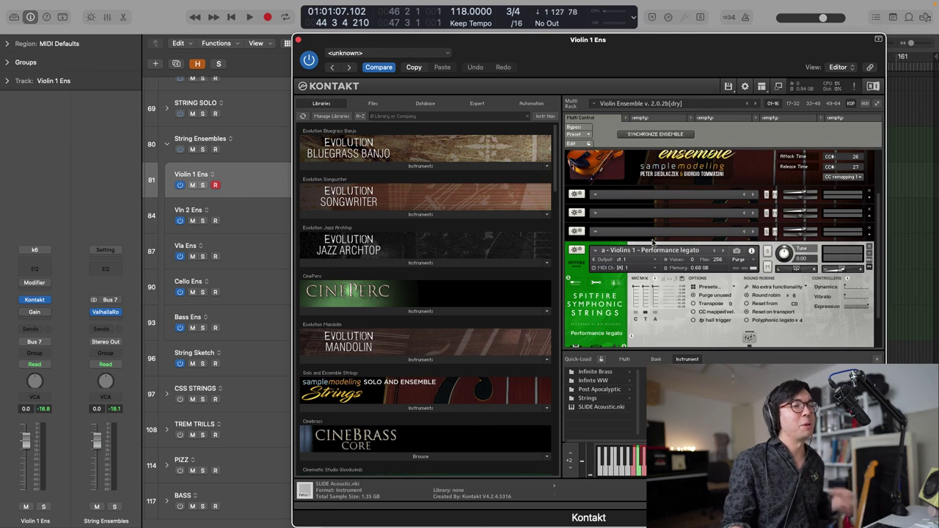
scroll(637, 268, up, 1)
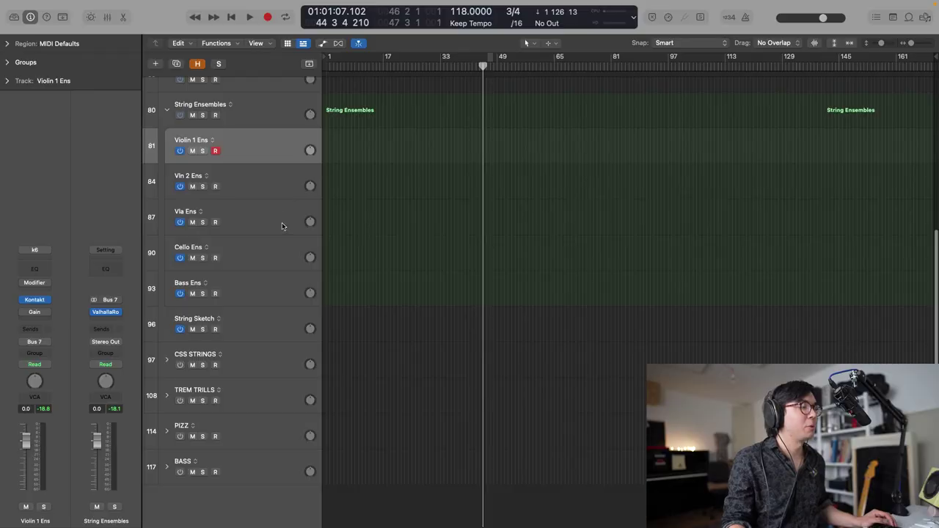
- Show the Vla Ens track's Kontakt instrument and link the plug-in window to the track selection
click(283, 224)
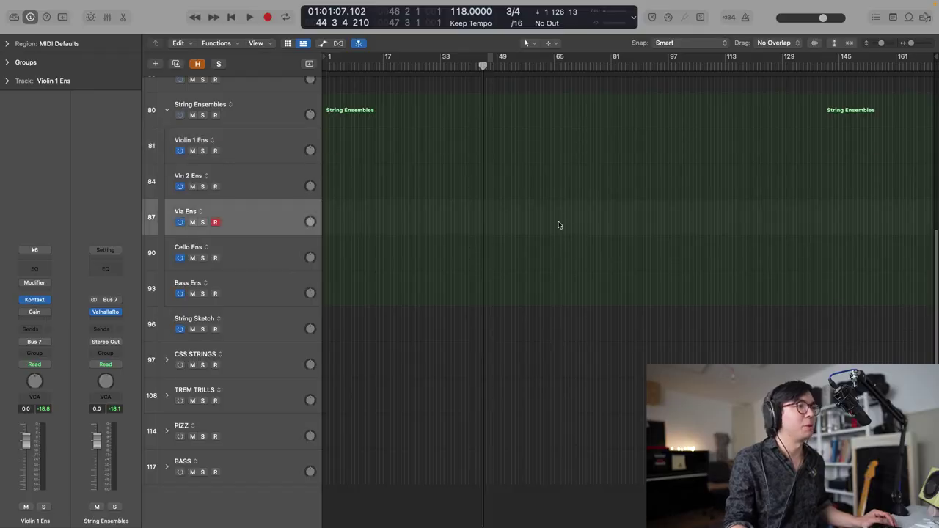
key(v)
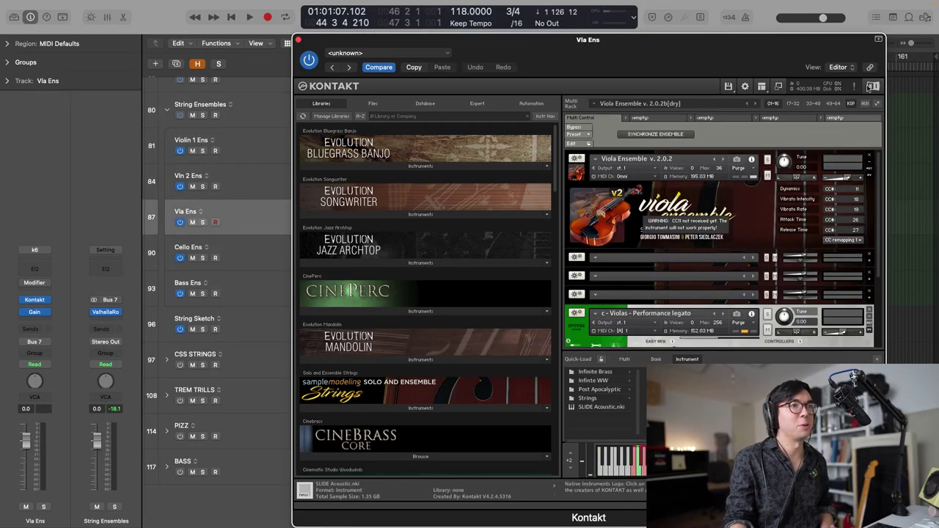
click(869, 67)
scroll(834, 189, down, 2)
scroll(833, 190, down, 2)
key(Down)
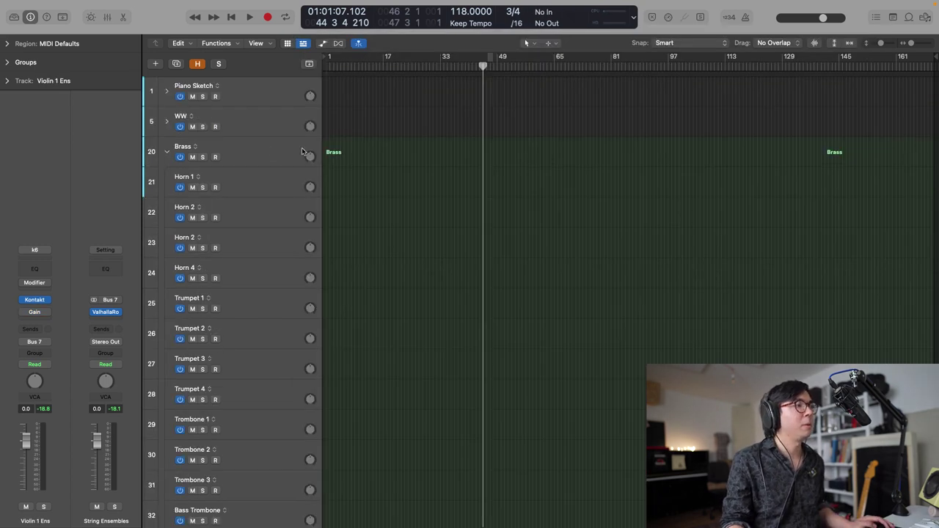
- Select the Horn 1 track in the Brass stack, view its Infinite Brass instrument in Kontakt and close the plug-in window
click(274, 181)
mouse_move(36, 287)
key(v)
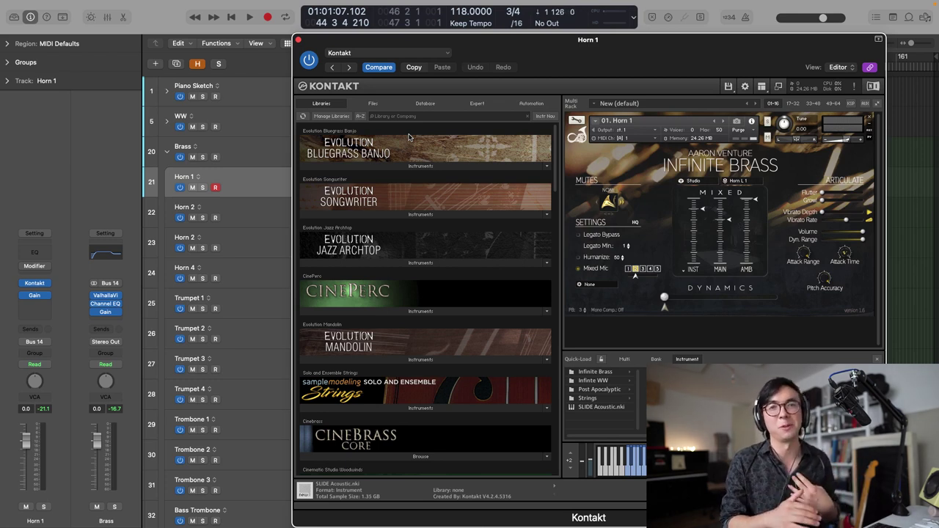
click(298, 40)
- Examine the individual brass tracks and the string ensemble tracks in the track list
scroll(347, 116, down, 1)
scroll(348, 116, down, 1)
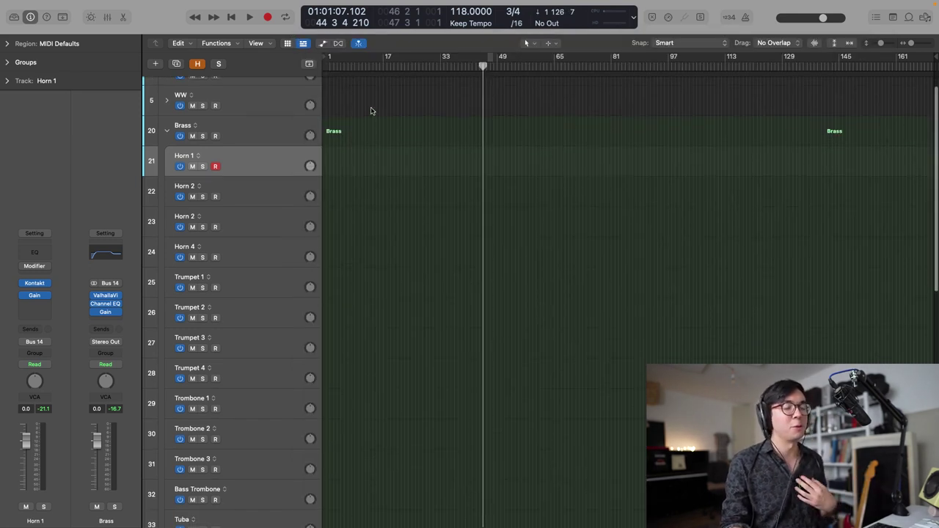
scroll(332, 162, down, 8)
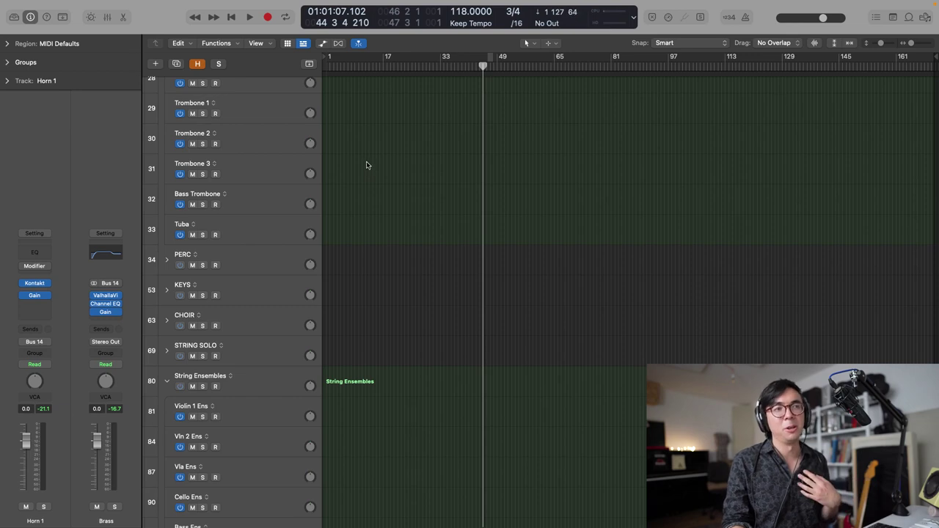
scroll(455, 152, up, 2)
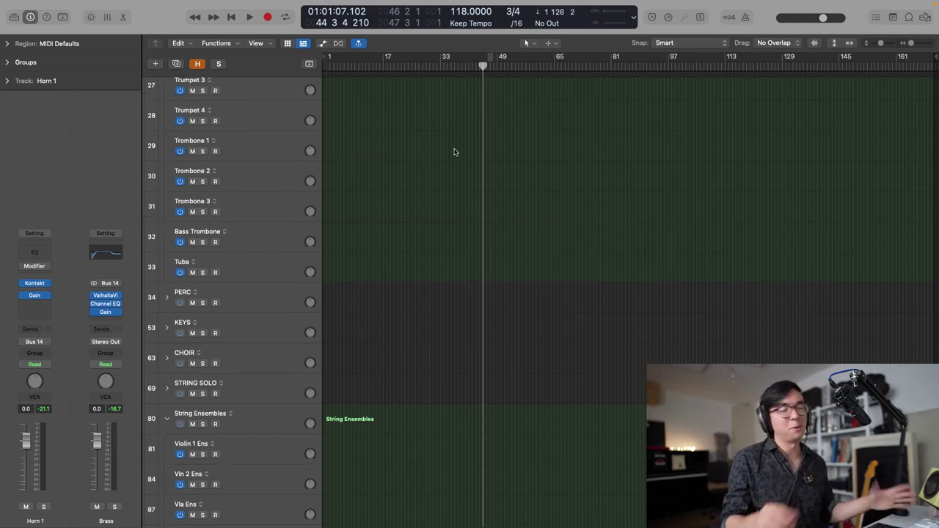
scroll(440, 194, down, 3)
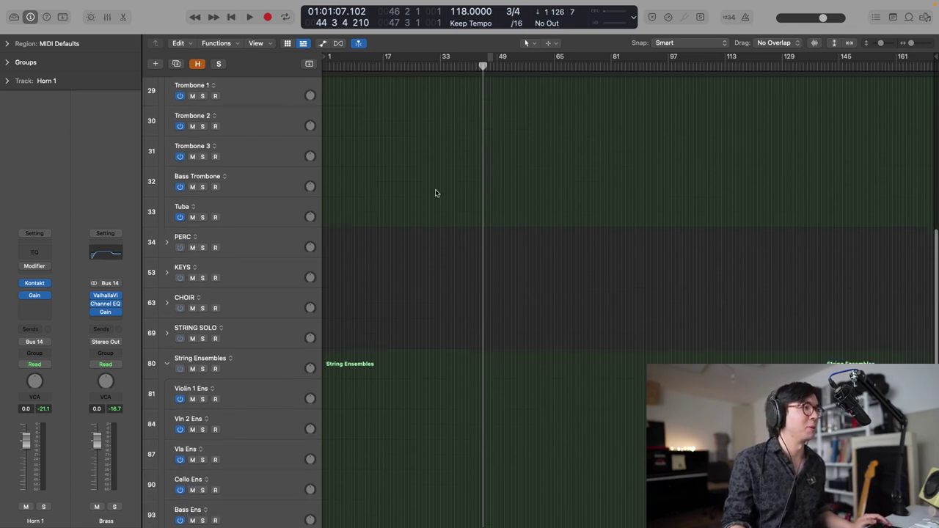
scroll(285, 210, up, 6)
scroll(287, 212, down, 10)
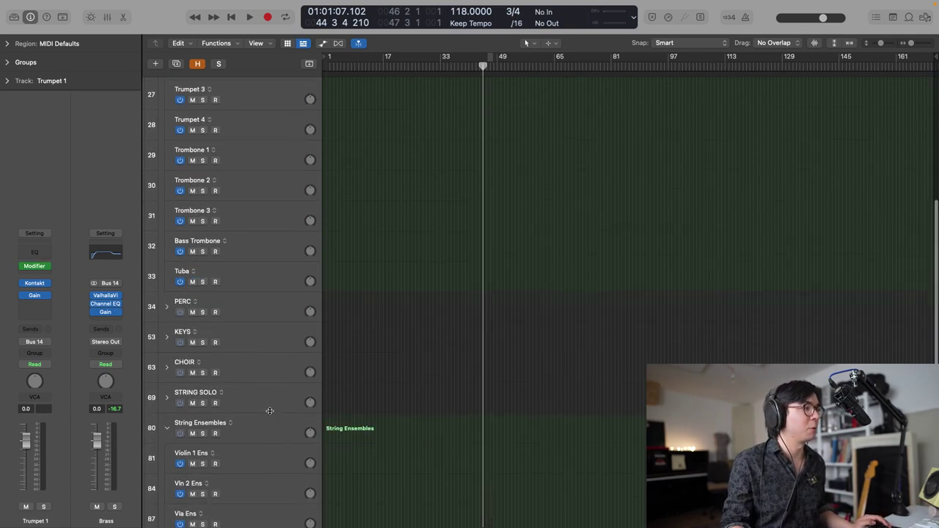
scroll(273, 402, up, 15)
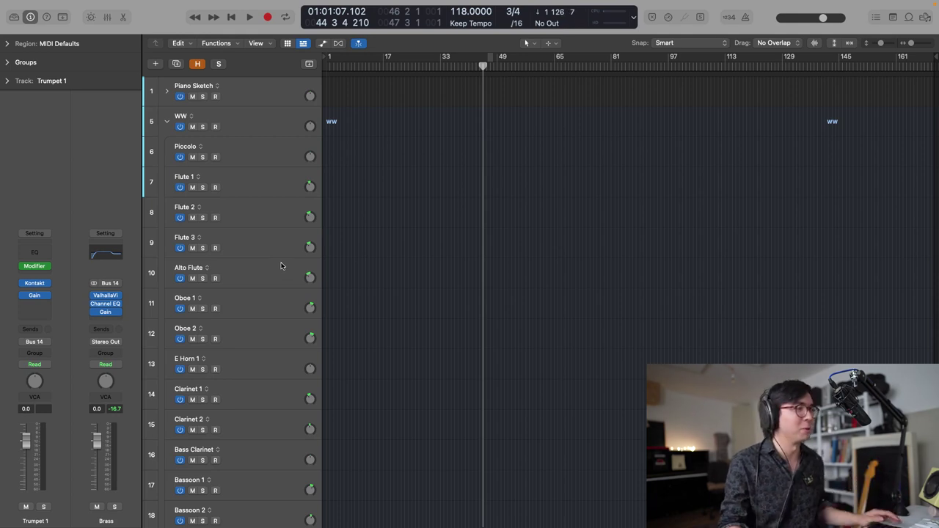
- Select the Flute 1, Oboe 1, Bassoon 1 and Contrabassoon tracks in turn to audition the woodwind instruments
scroll(278, 220, down, 1)
click(274, 172)
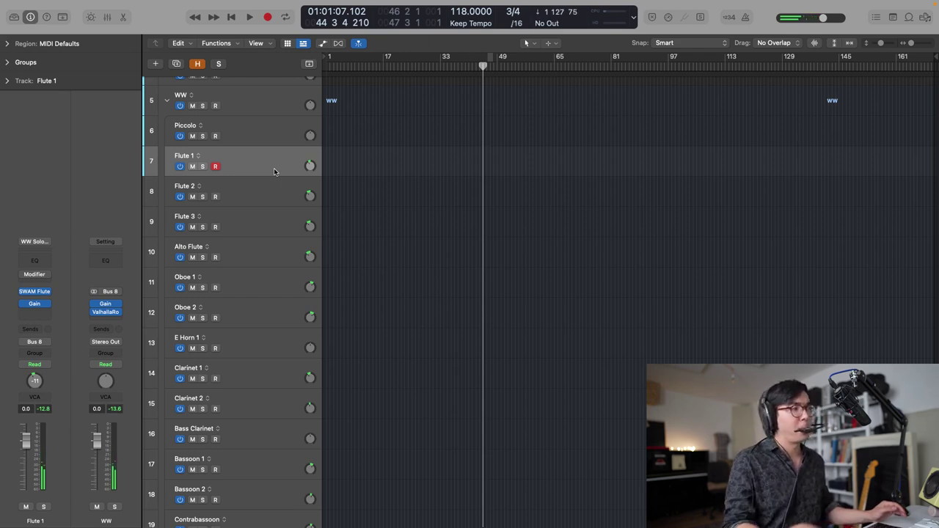
click(278, 282)
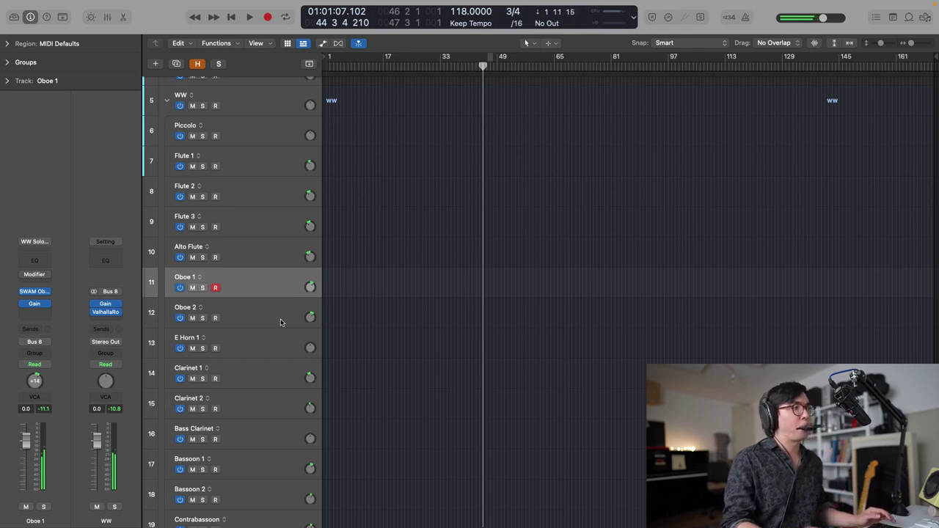
scroll(246, 437, down, 1)
click(256, 440)
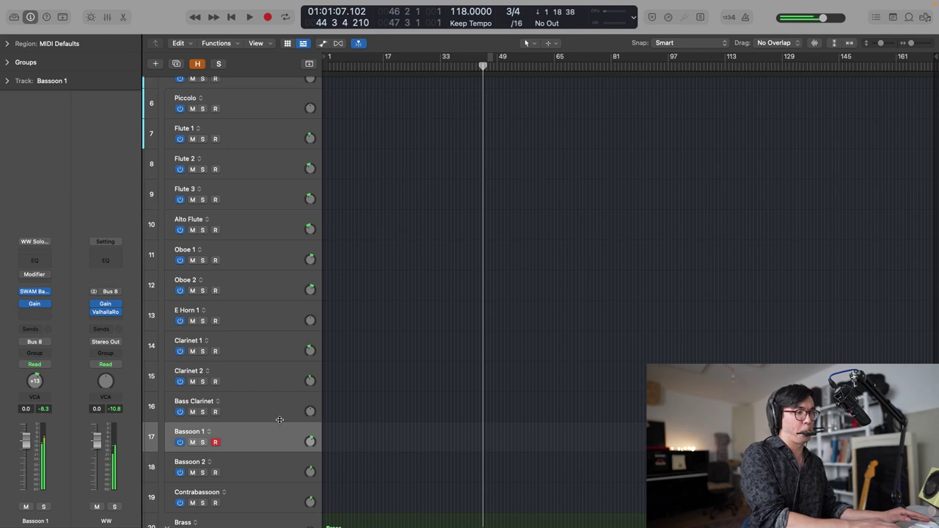
click(270, 496)
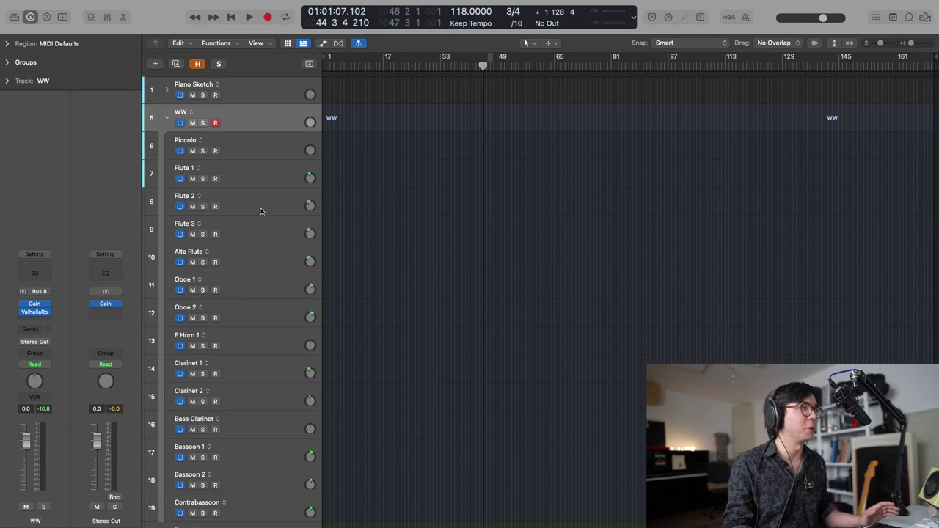
- Collapse the WW track stack, select the Brass stack to show its channel effects, and collapse it
scroll(261, 198, down, 2)
scroll(257, 192, up, 2)
click(167, 118)
click(226, 142)
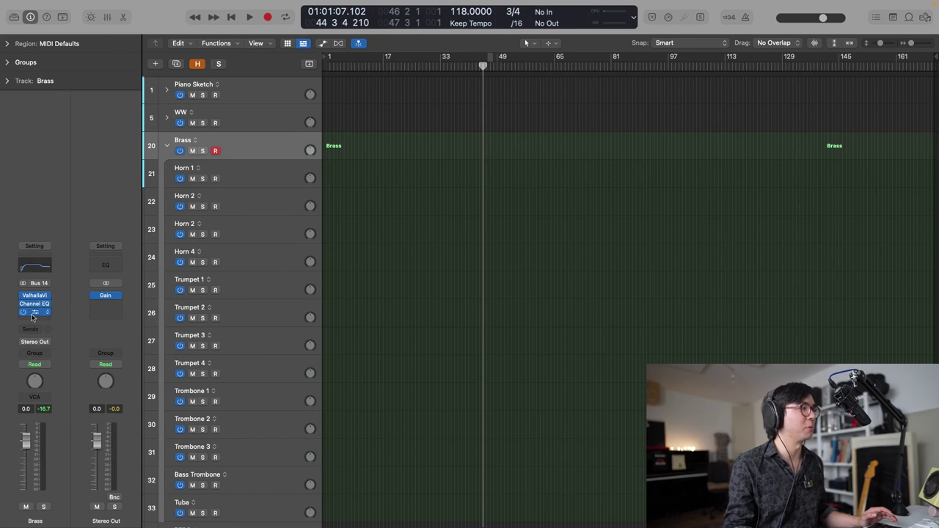
click(166, 146)
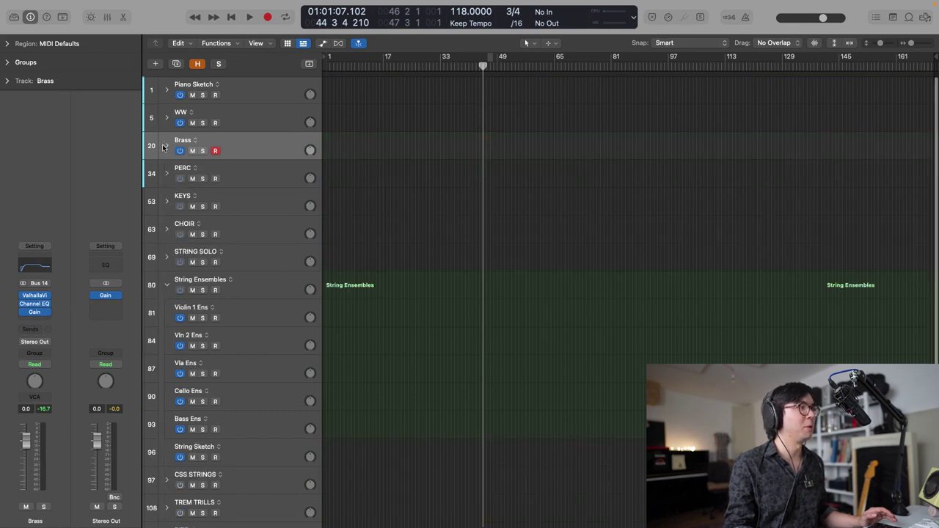
- Select the String Ensembles stack to show its channel strip and collapse it
click(245, 287)
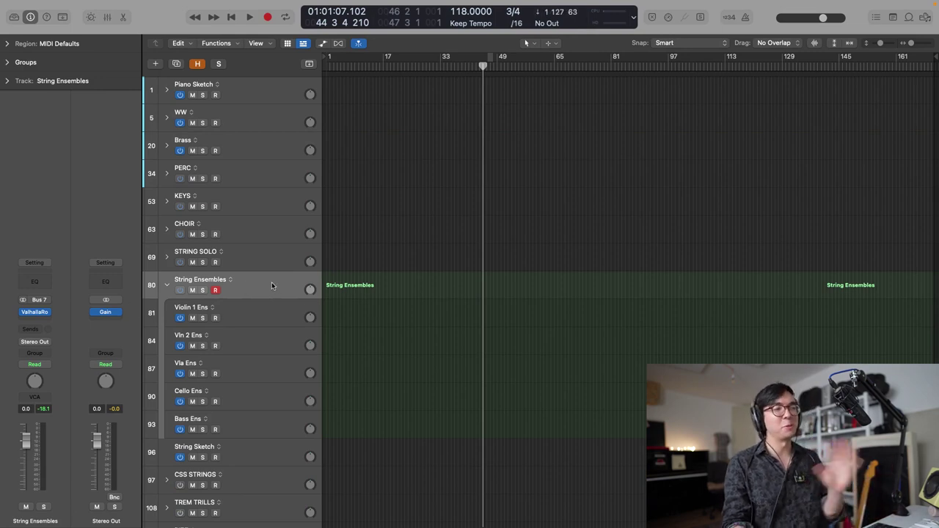
scroll(176, 289, down, 1)
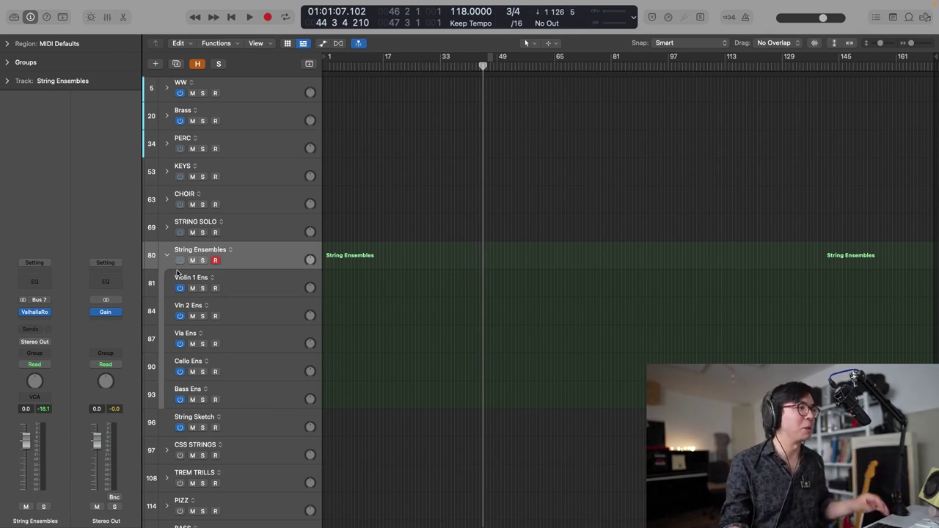
click(165, 256)
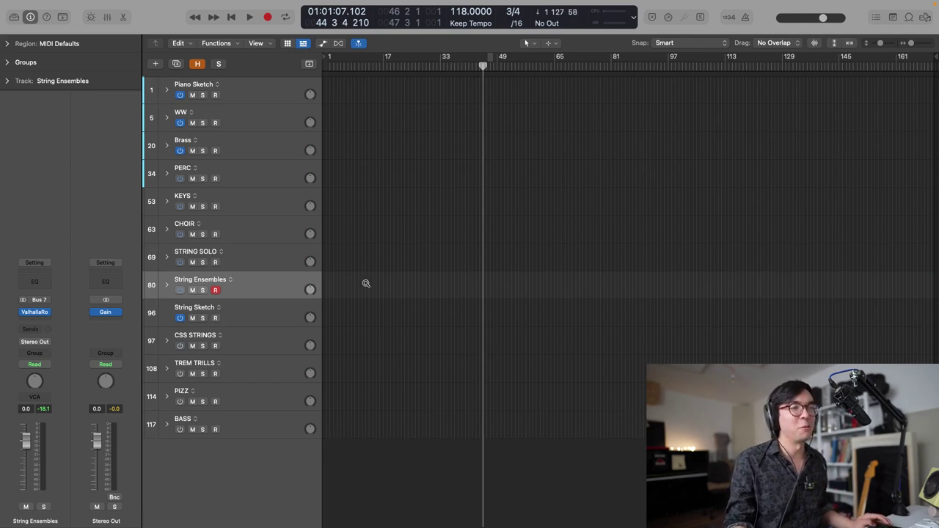
scroll(367, 284, up, 1)
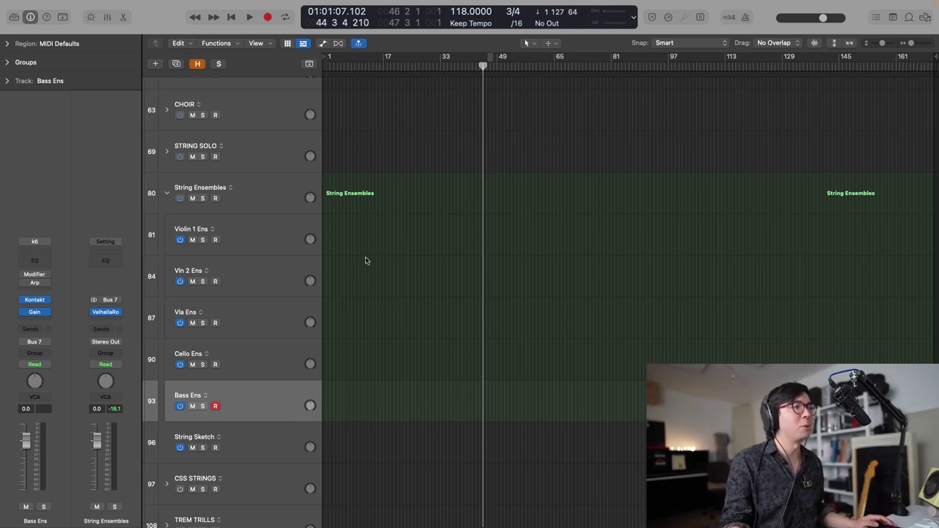
- Switch to Divisimate, examine the port list with its instrument names and voice routing, and return to Logic Pro
key(super+Tab)
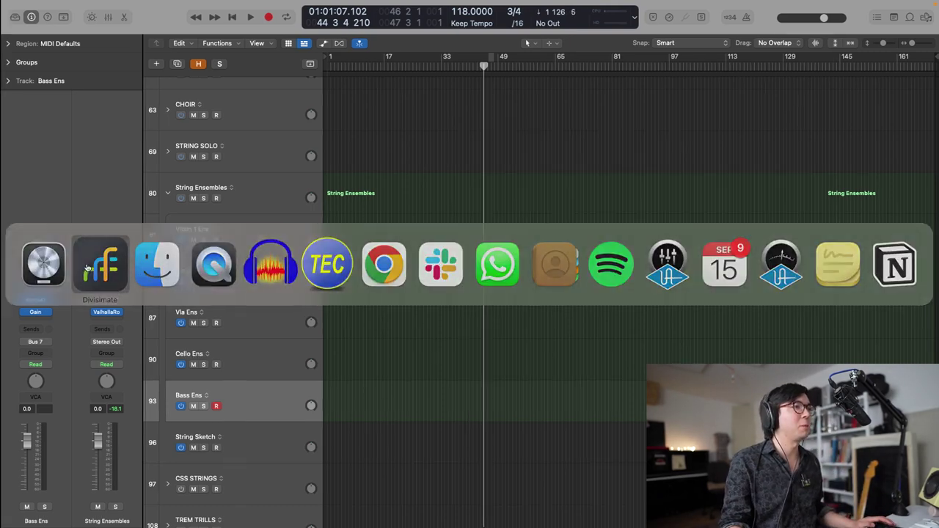
click(84, 268)
scroll(677, 213, up, 4)
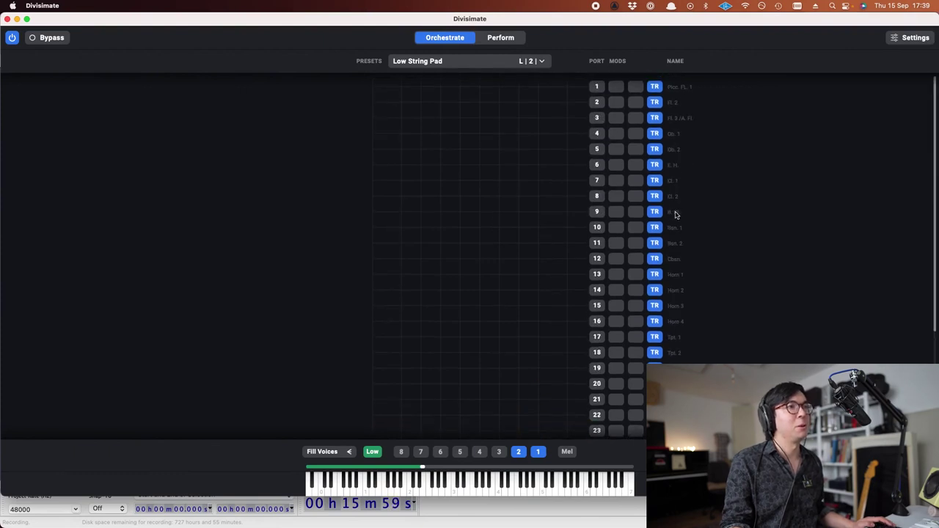
scroll(625, 126, down, 5)
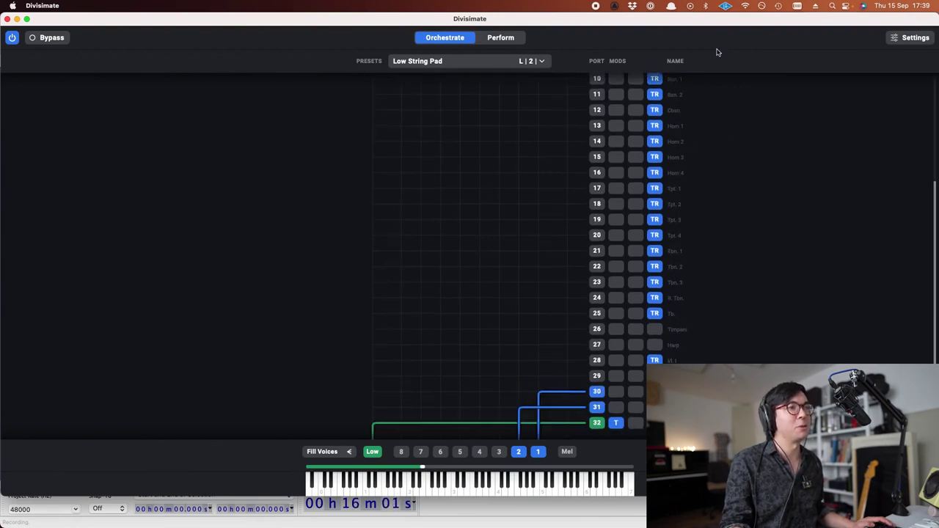
scroll(723, 162, up, 4)
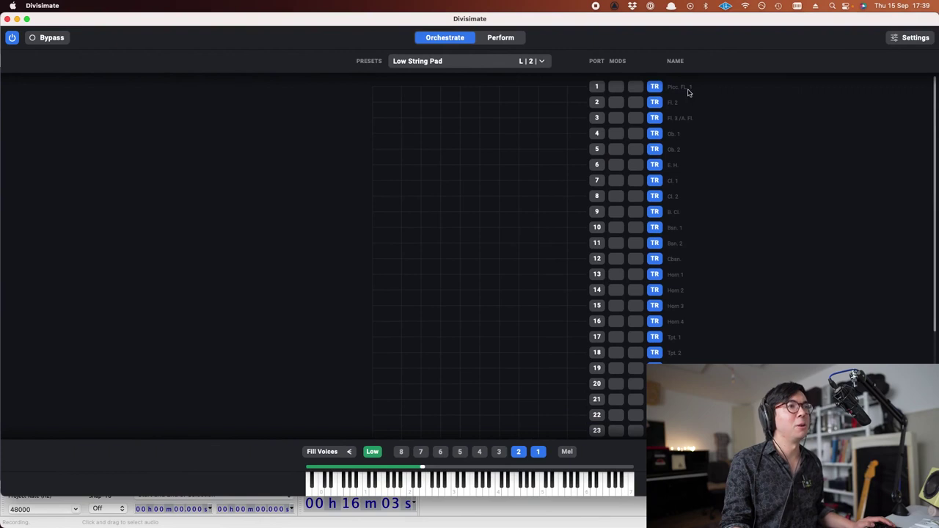
scroll(702, 297, down, 2)
scroll(703, 298, down, 3)
key(ctrl+Right)
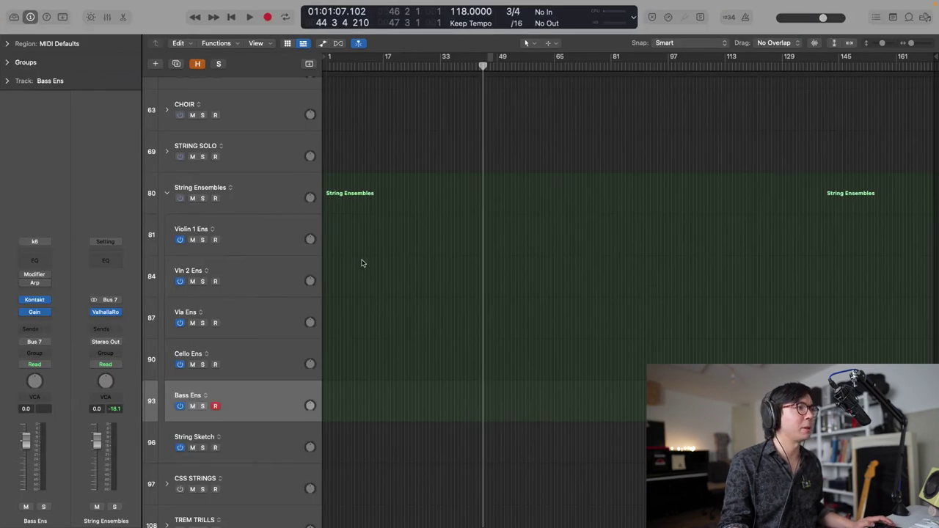
- Show the Bass Ens track's MIDI settings and arm the Cello Ens and Vla Ens tracks for recording alongside it
click(9, 82)
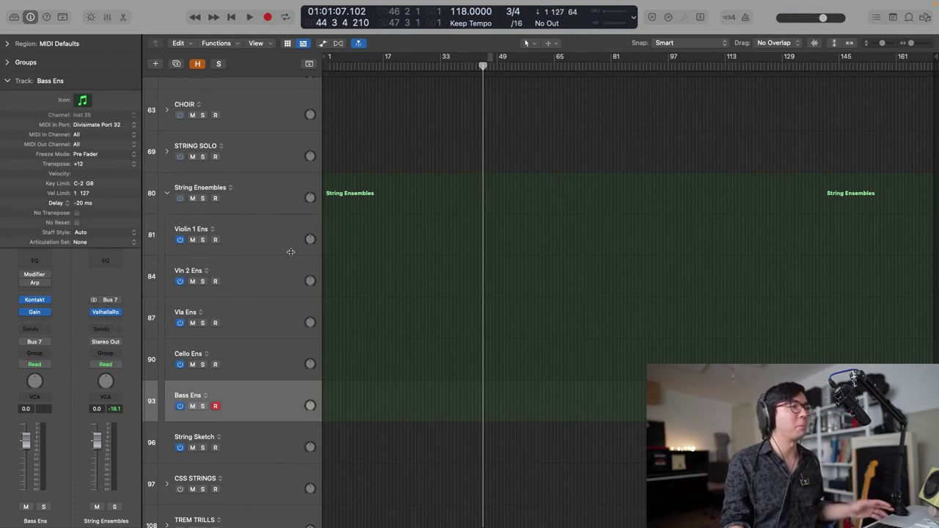
click(216, 365)
click(216, 323)
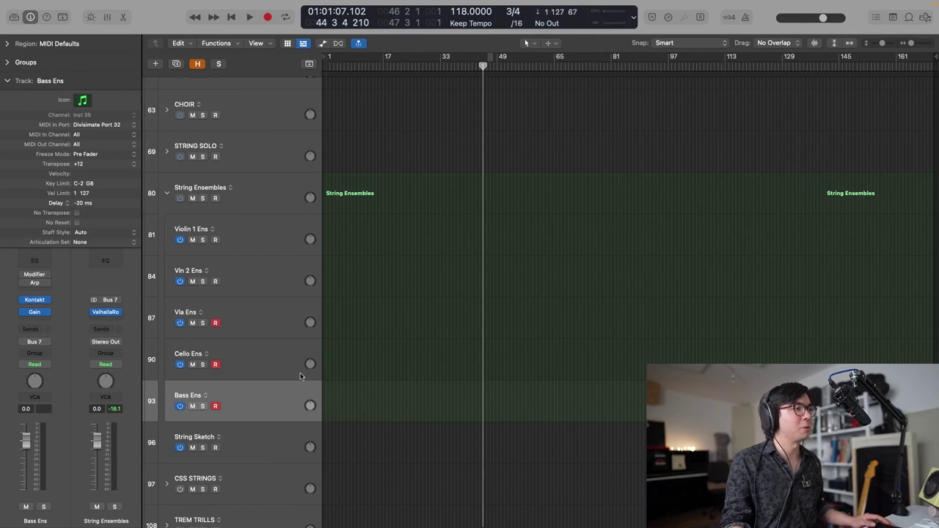
- Audition the Low String Pad routing in Divisimate, and record a passage in Logic Pro on the Vla Ens, Cello Ens and Bass Ens tracks
key(super+Tab)
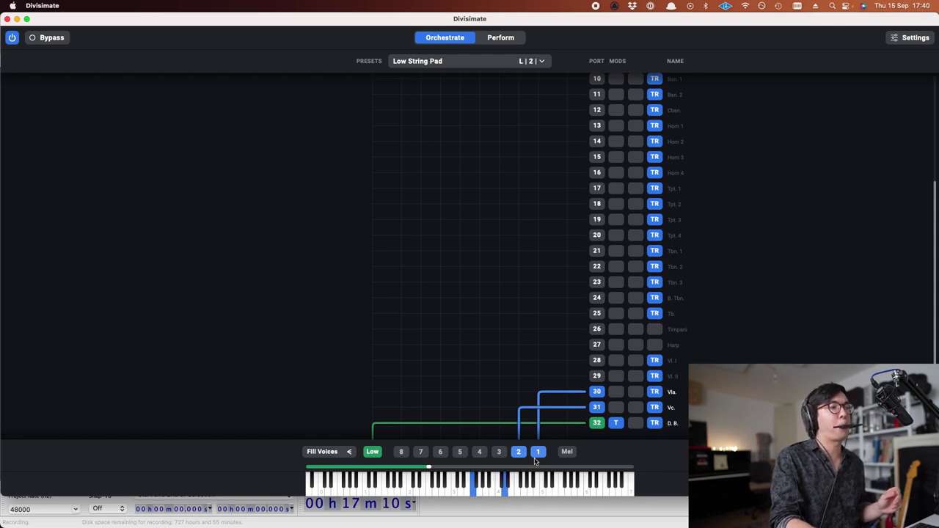
key(ctrl+Right)
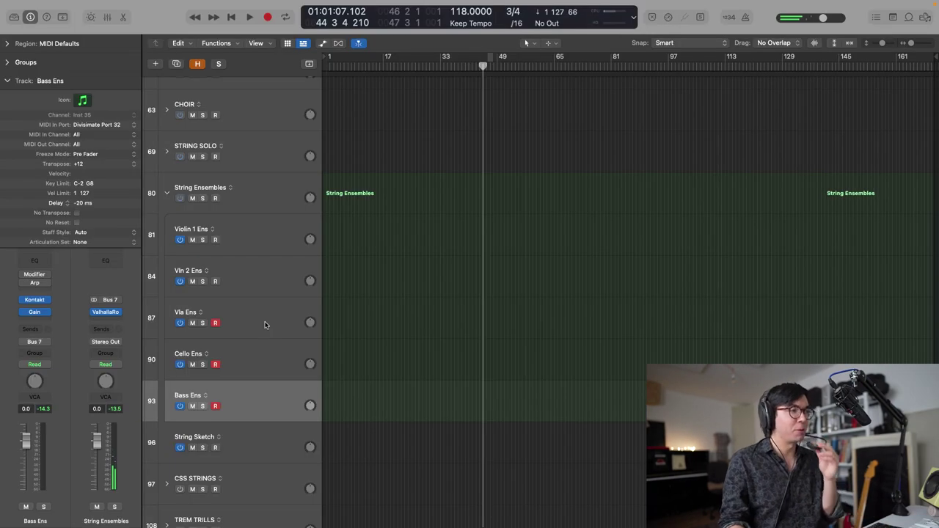
key(r)
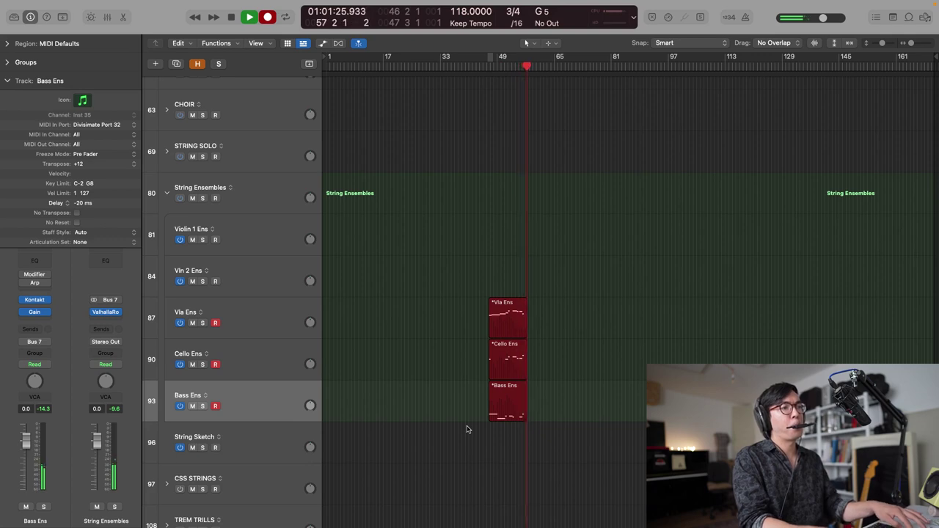
key(space)
- Examine the three recorded string regions, viewing the Vla Ens notes in the Piano Roll before closing it
key(z)
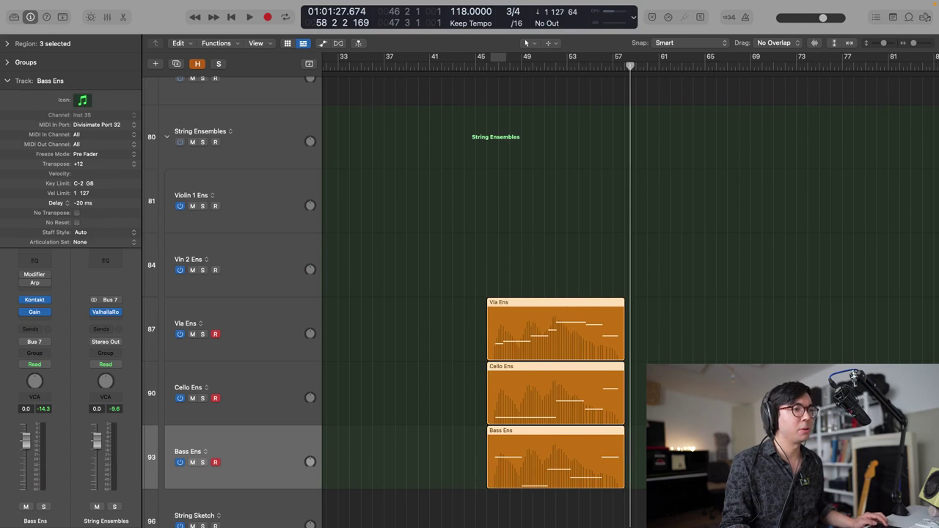
scroll(526, 304, up, 5)
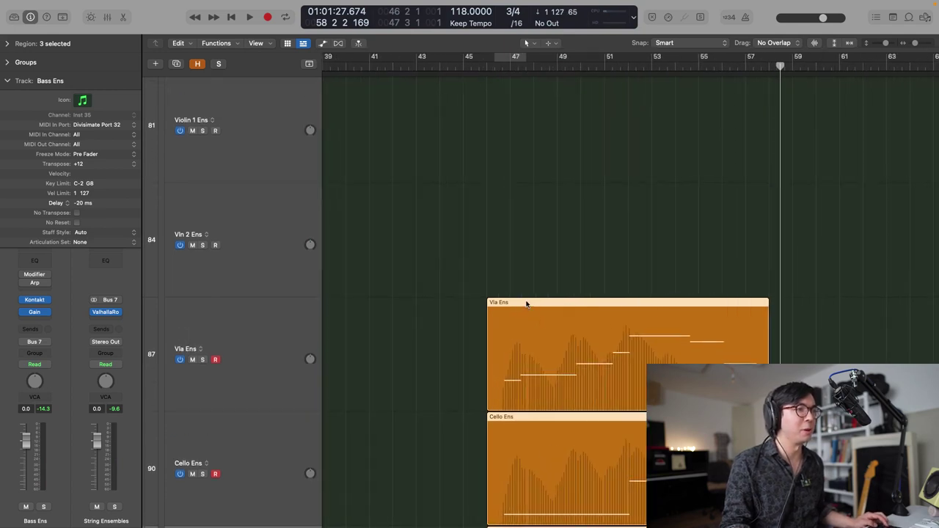
click(549, 268)
click(556, 330)
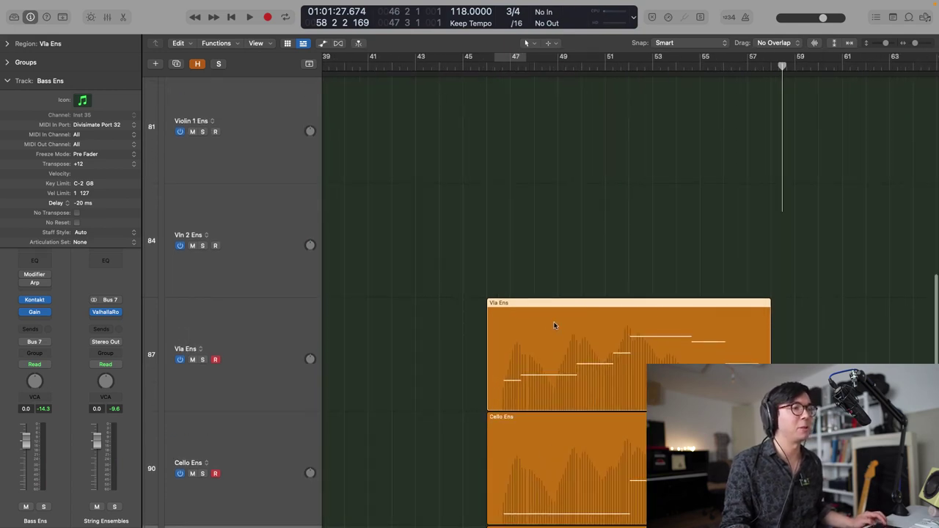
double_click(554, 326)
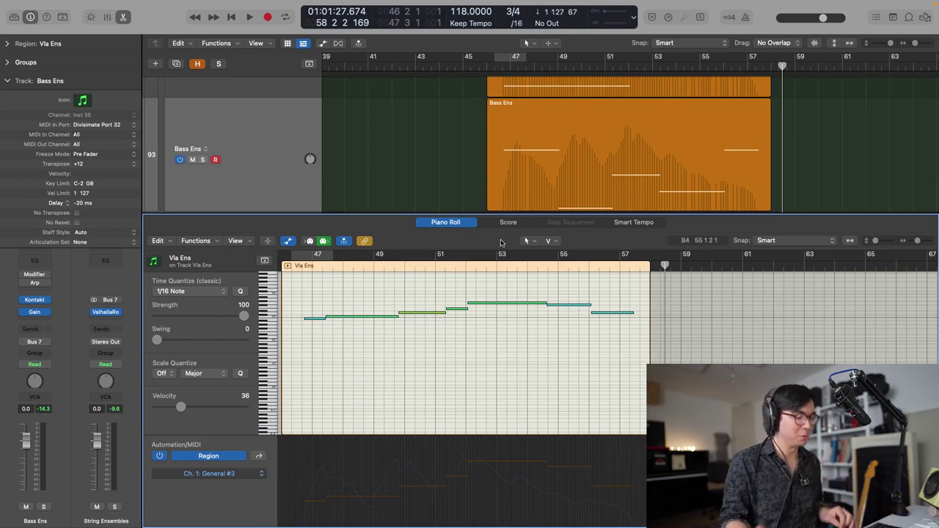
key(e)
scroll(487, 289, up, 4)
scroll(499, 294, down, 4)
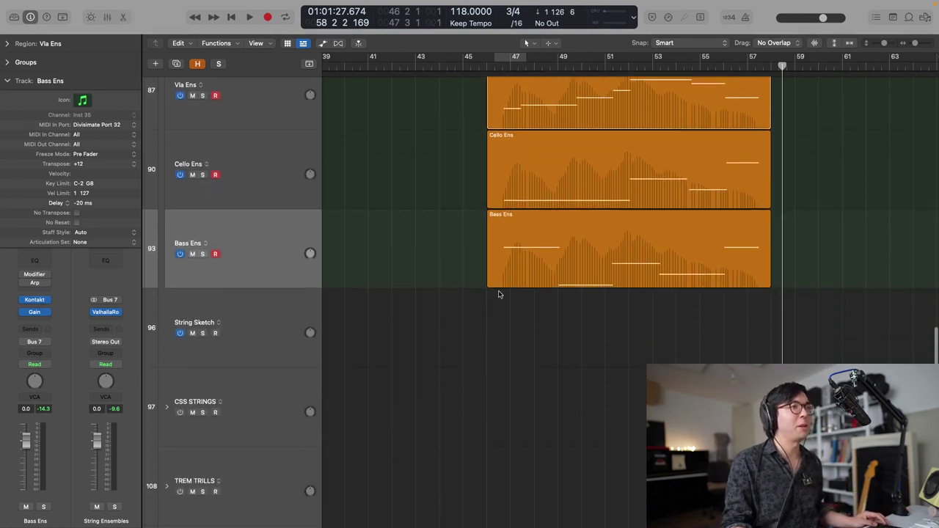
- Delete the recorded Vla Ens, Cello Ens and Bass Ens regions
scroll(516, 301, down, 2)
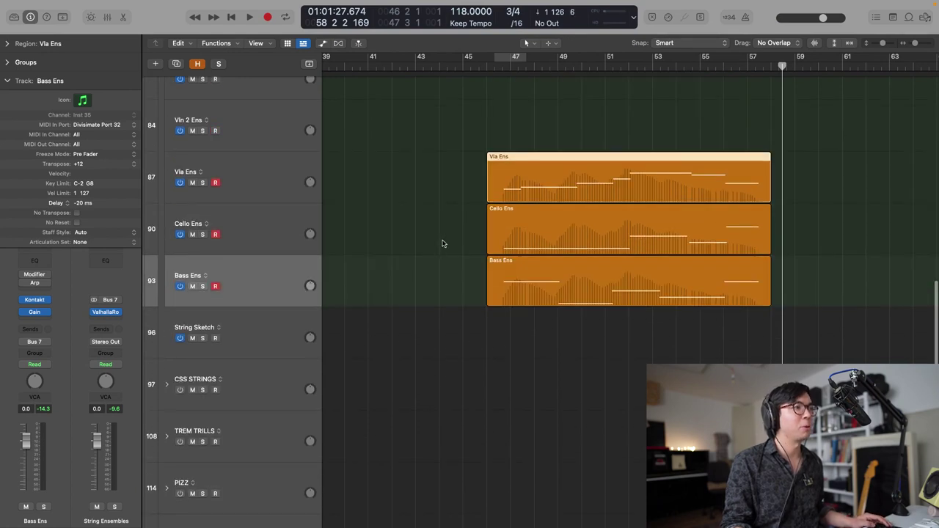
drag(467, 189, 614, 268)
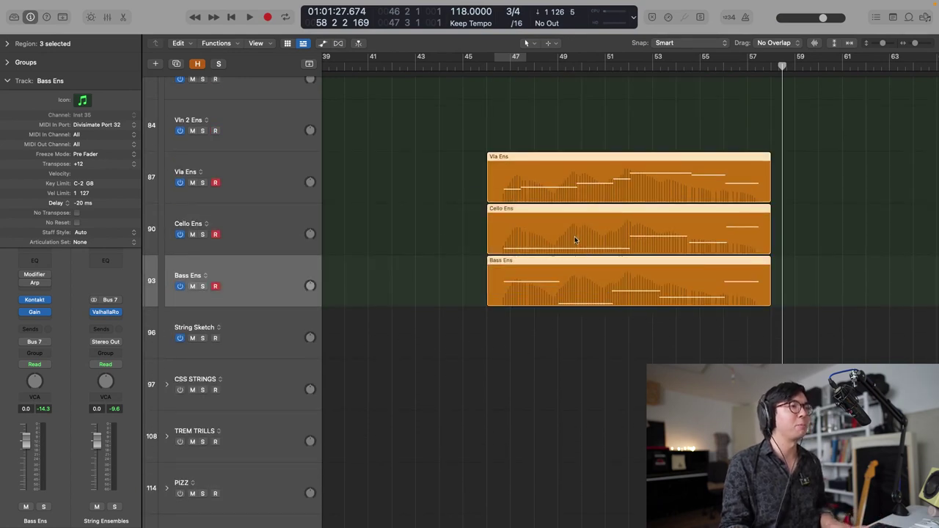
key(Delete)
- Bypass Divisimate, and disarm the Vla Ens, Cello Ens and Bass Ens tracks in Logic Pro
key(super+Tab)
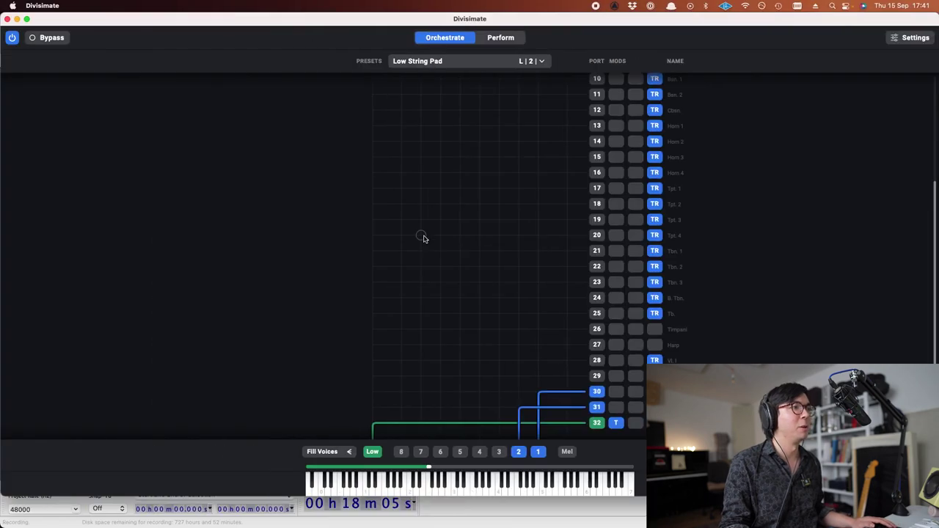
key(b)
key(super+Tab)
scroll(367, 257, up, 5)
click(215, 295)
click(215, 346)
click(215, 398)
- Switch to Divisimate, load the Orch Empty preset with bypass off, and show its port routing
key(super+Tab)
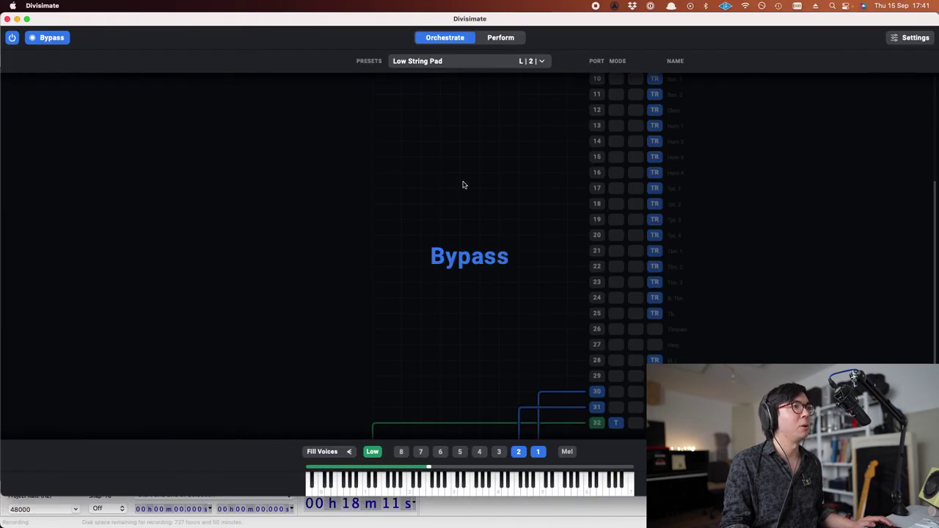
click(493, 39)
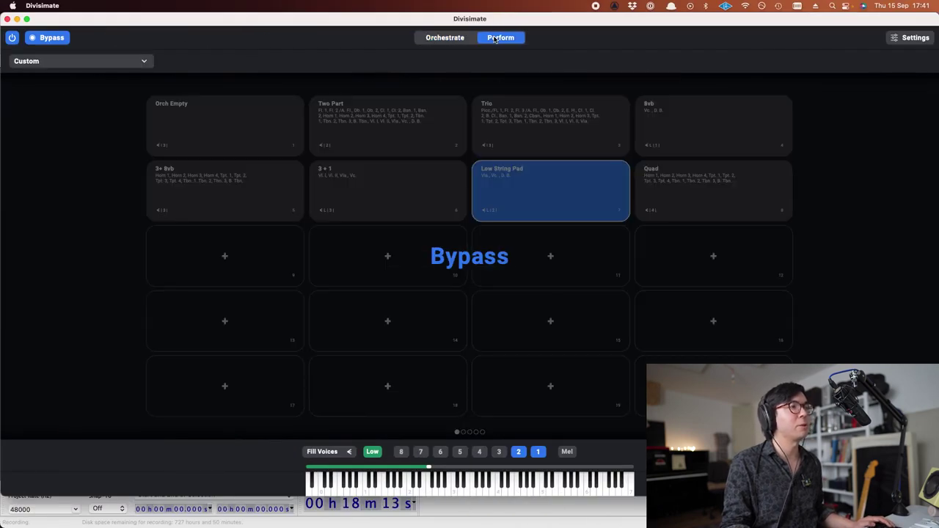
click(447, 40)
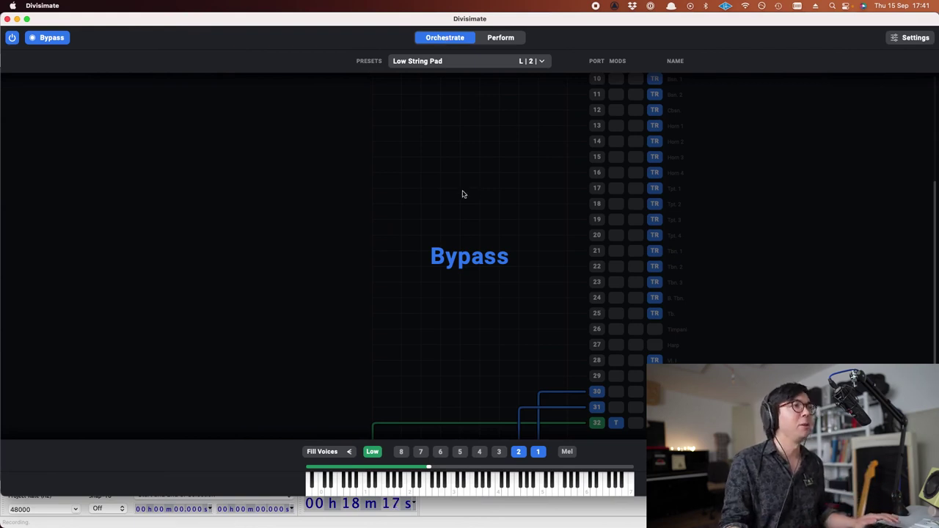
click(505, 41)
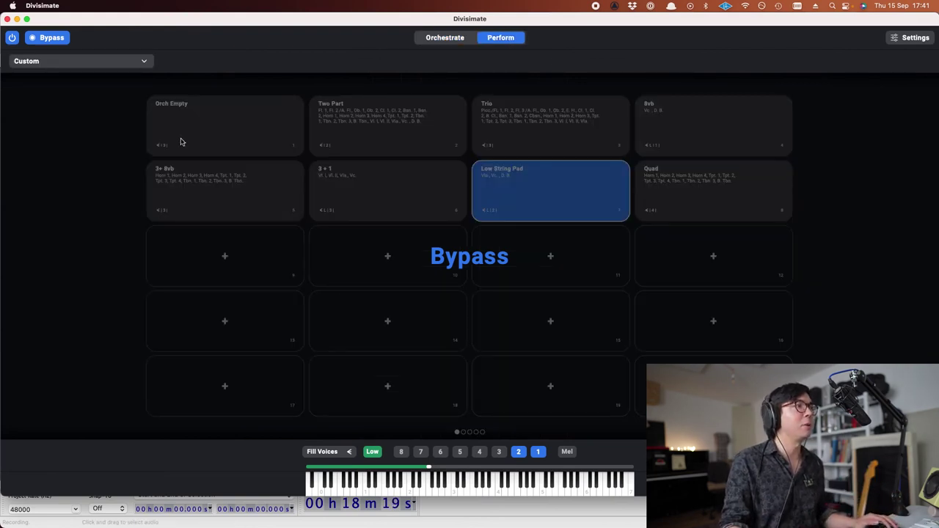
click(454, 41)
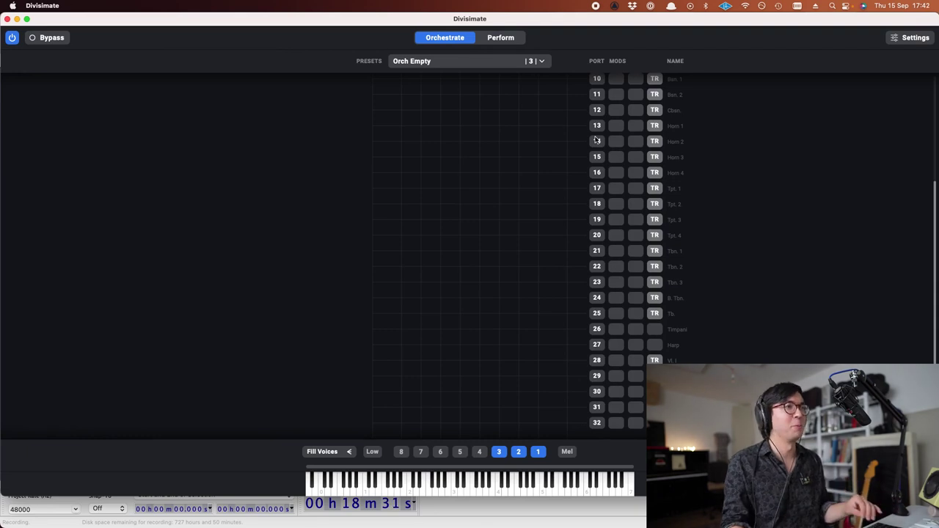
- Load the Trio preset, examine its three-voice routing across the instrument ports, and return to the preset grid
click(511, 39)
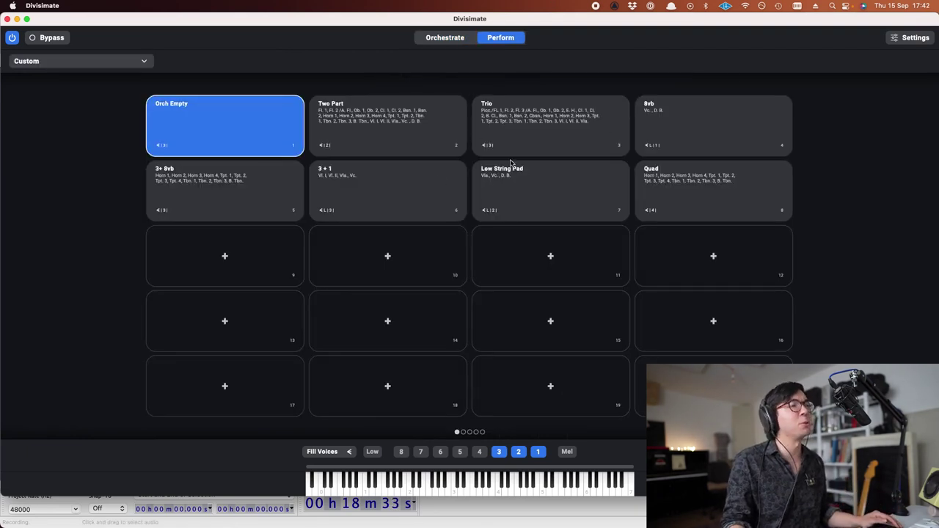
click(587, 132)
click(449, 39)
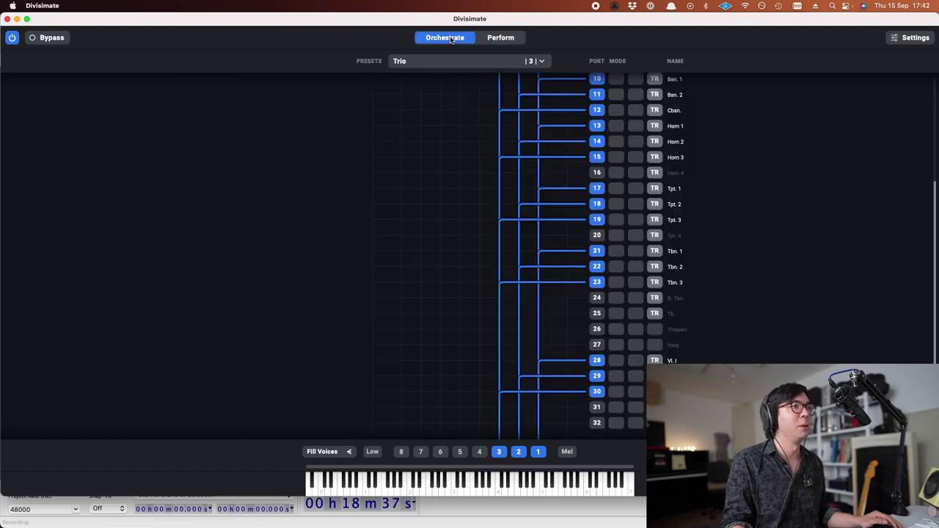
scroll(537, 188, up, 4)
scroll(536, 189, down, 4)
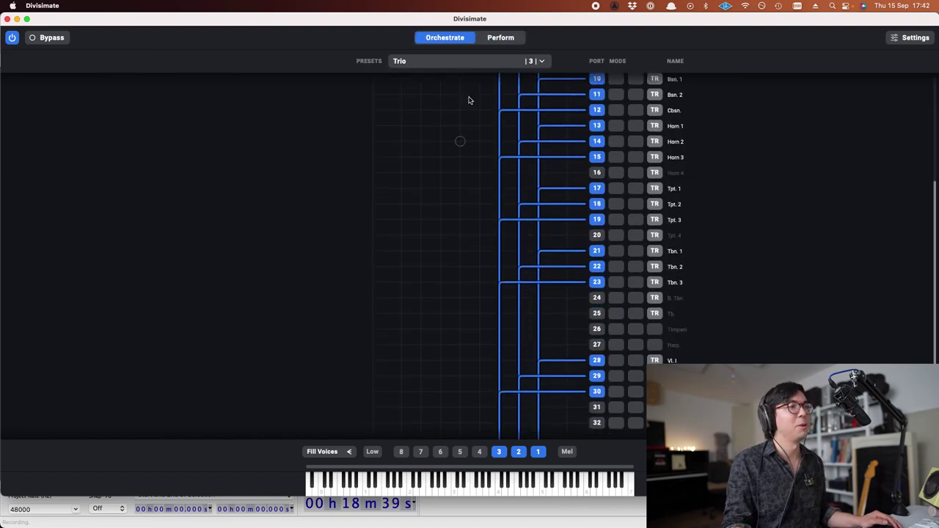
click(500, 39)
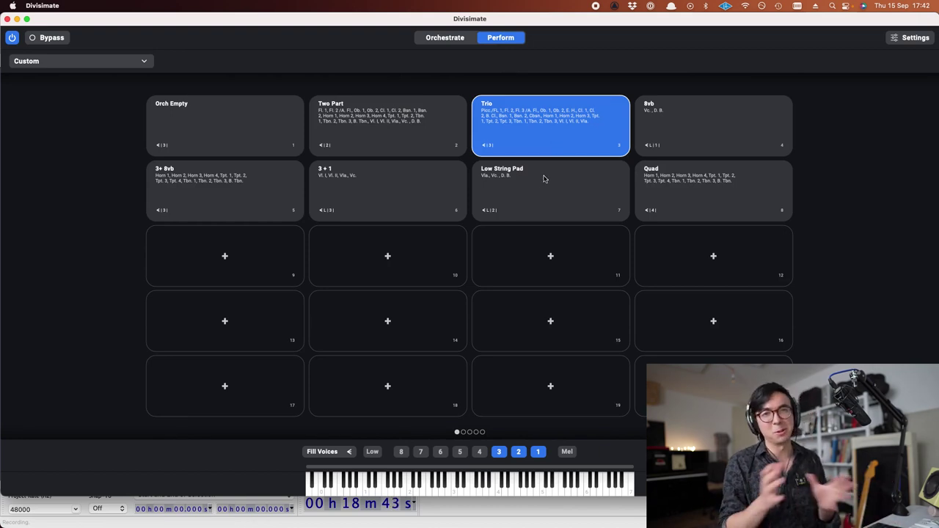
- Make the Divisimate window full screen and switch to Logic Pro
click(28, 19)
key(super+Tab)
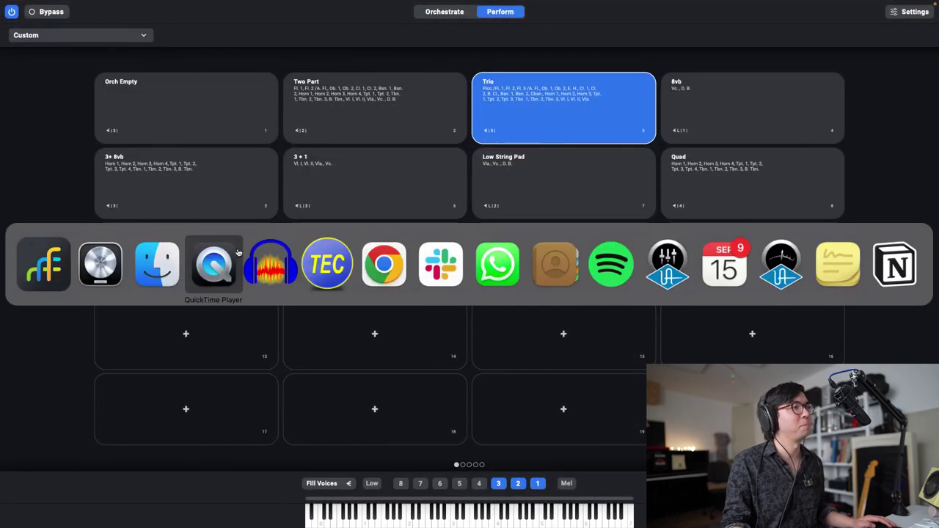
click(102, 256)
- Expand the Piano Sketch stack, select its first K Pianoteq track and arm it for recording
scroll(429, 134, down, 6)
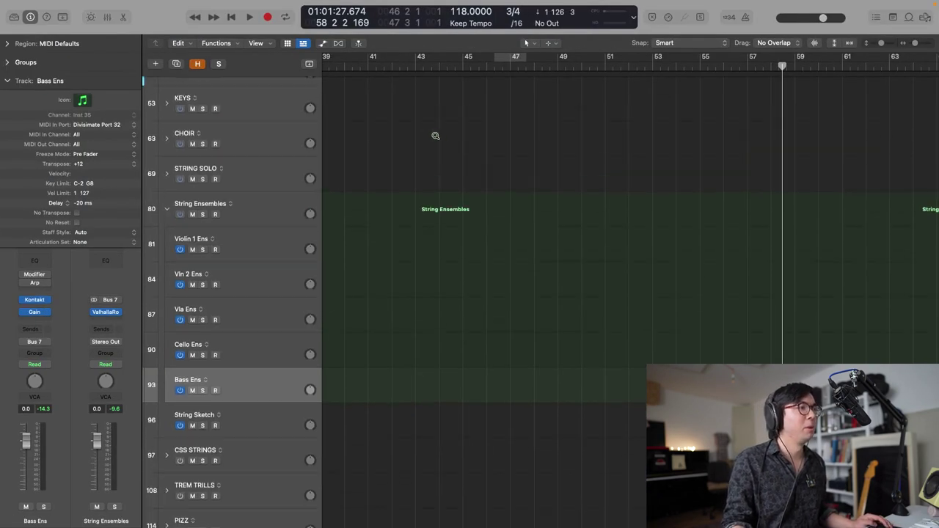
scroll(472, 159, left, 2)
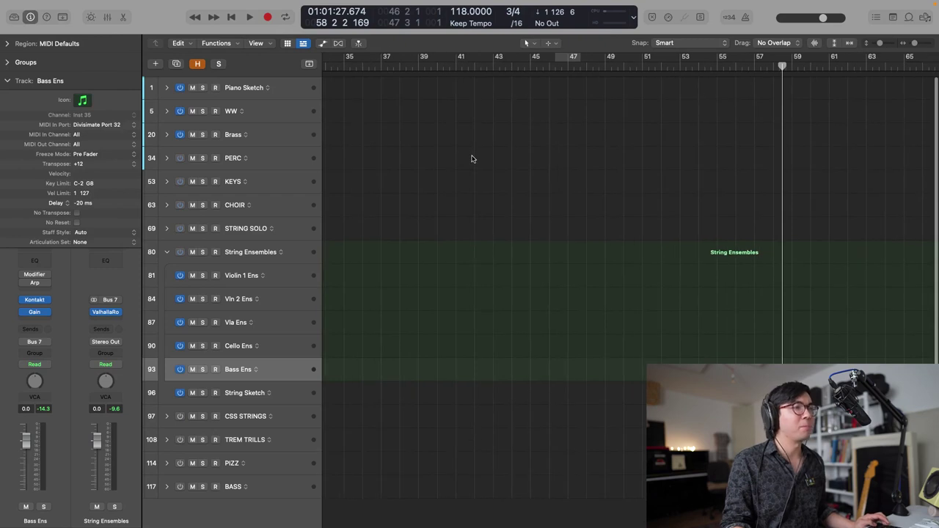
scroll(472, 158, down, 8)
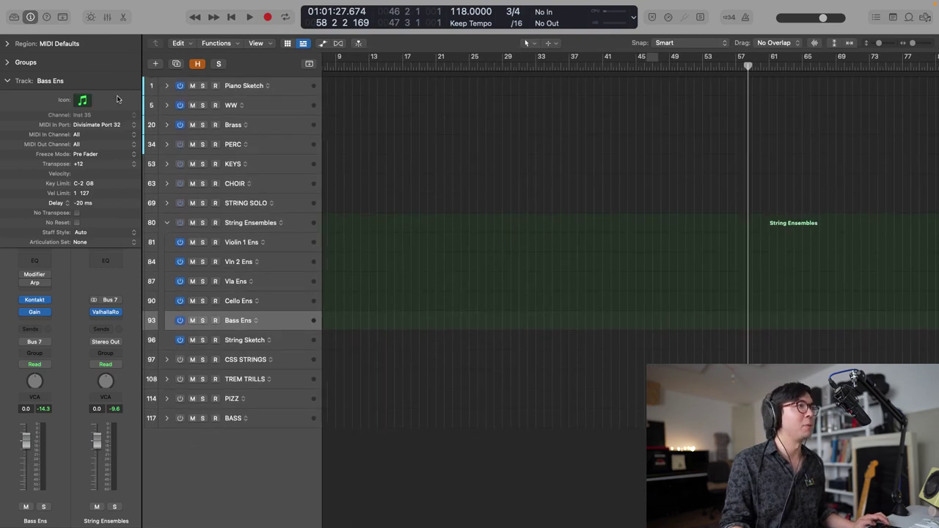
click(167, 86)
click(267, 109)
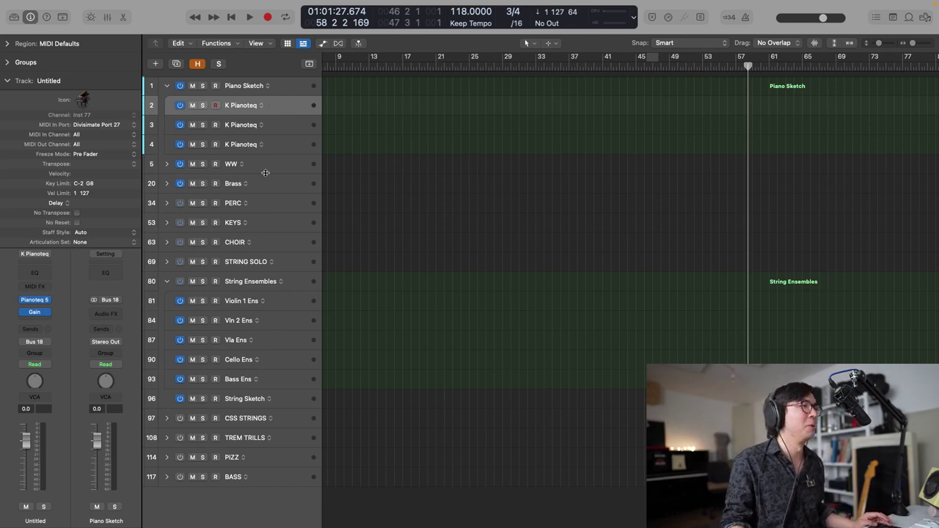
scroll(302, 121, down, 2)
scroll(298, 123, up, 1)
key(super+Down)
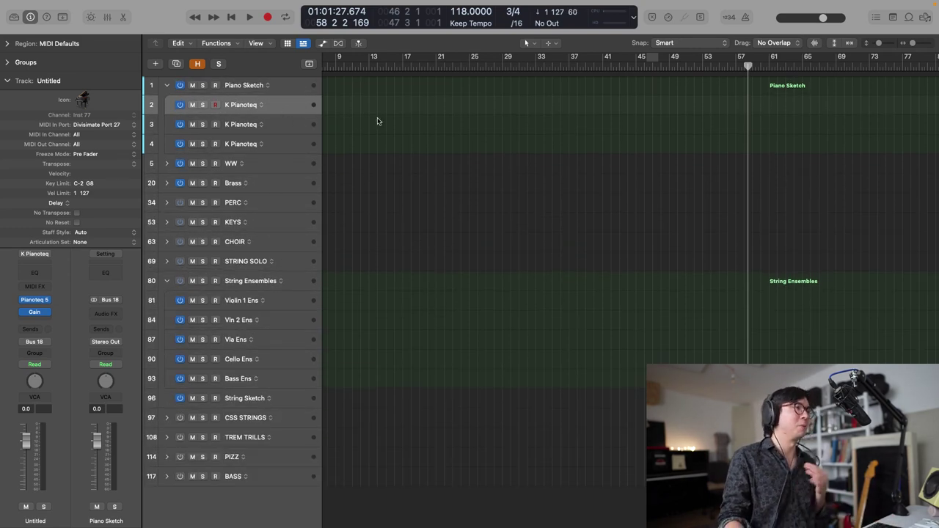
click(215, 104)
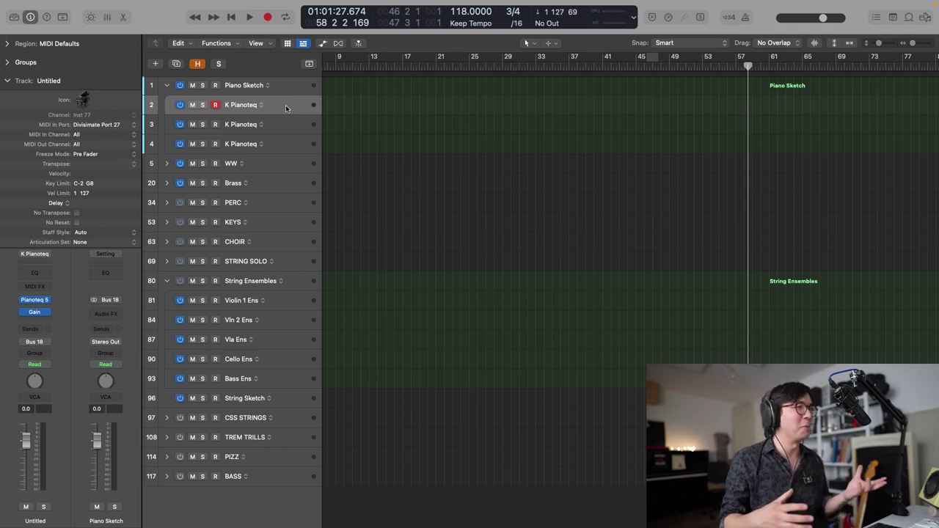
- Return the playhead to the start of the project
scroll(385, 151, up, 1)
scroll(385, 151, left, 5)
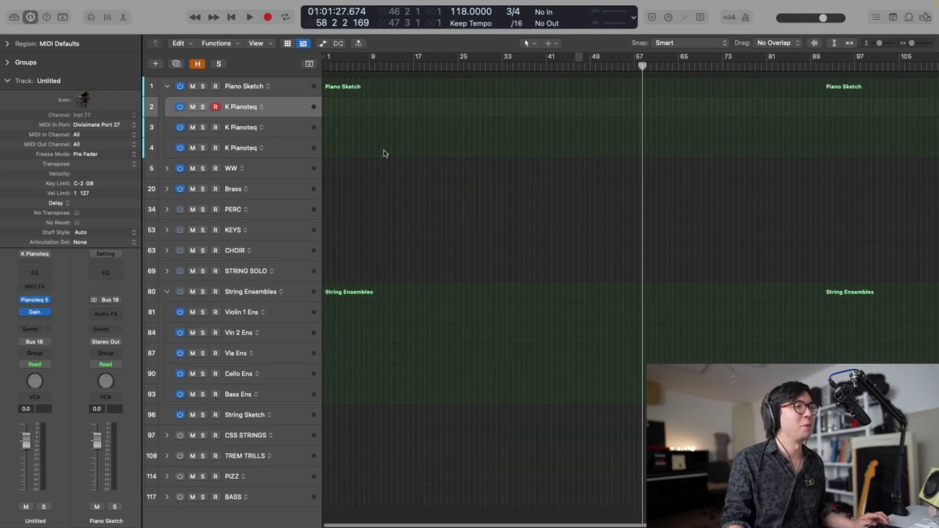
scroll(379, 143, up, 1)
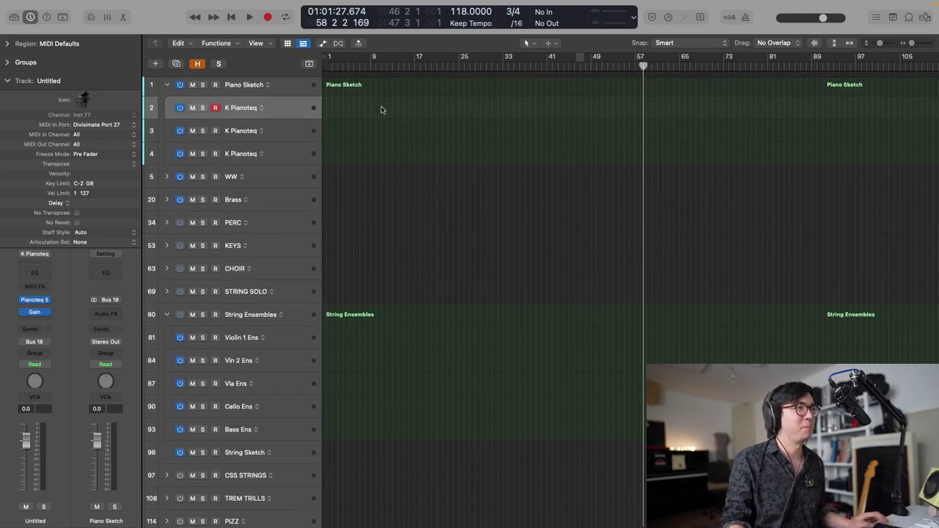
key(Return)
scroll(389, 130, up, 3)
scroll(389, 129, down, 2)
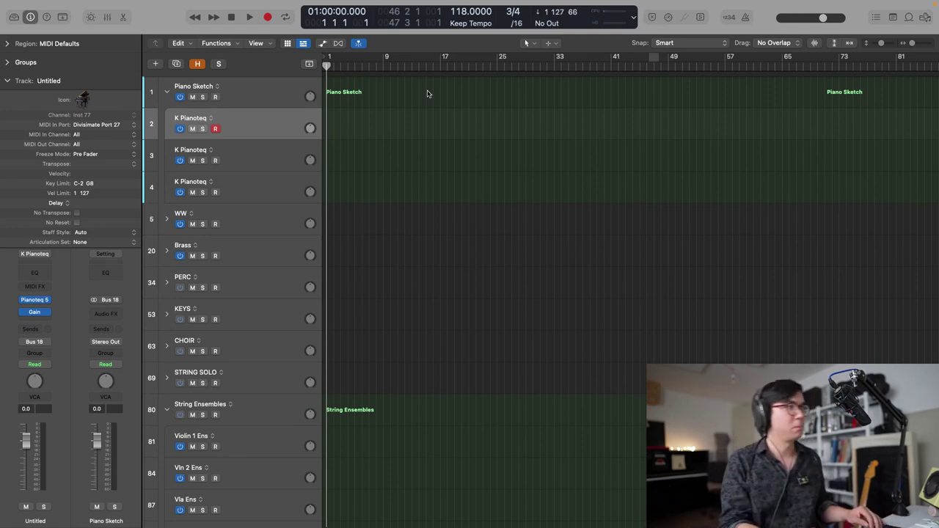
- Bypass Divisimate, return to Logic Pro and start playback with the metronome on
key(super+Tab)
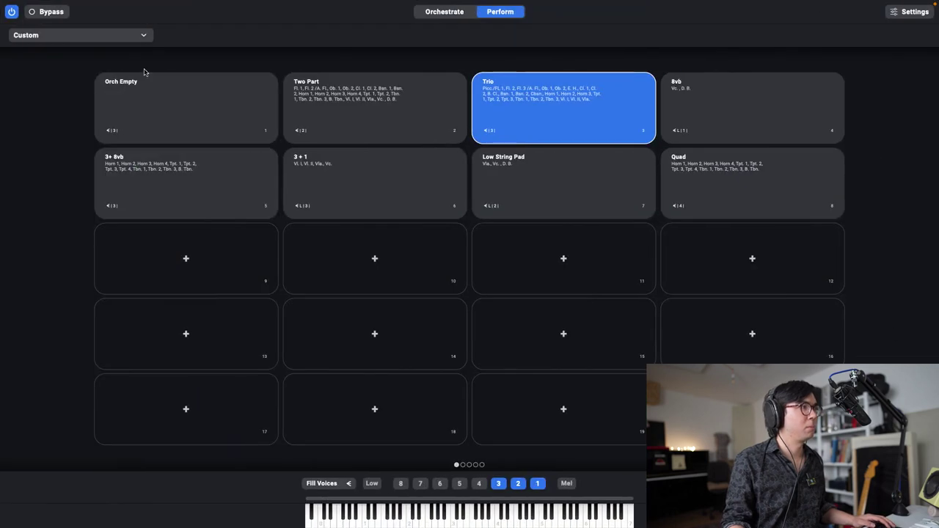
key(b)
key(super+Tab)
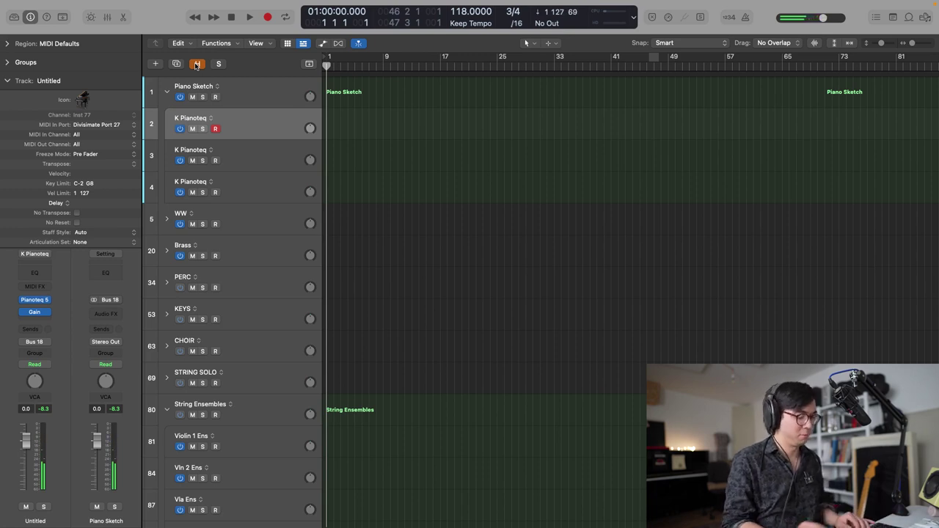
key(space)
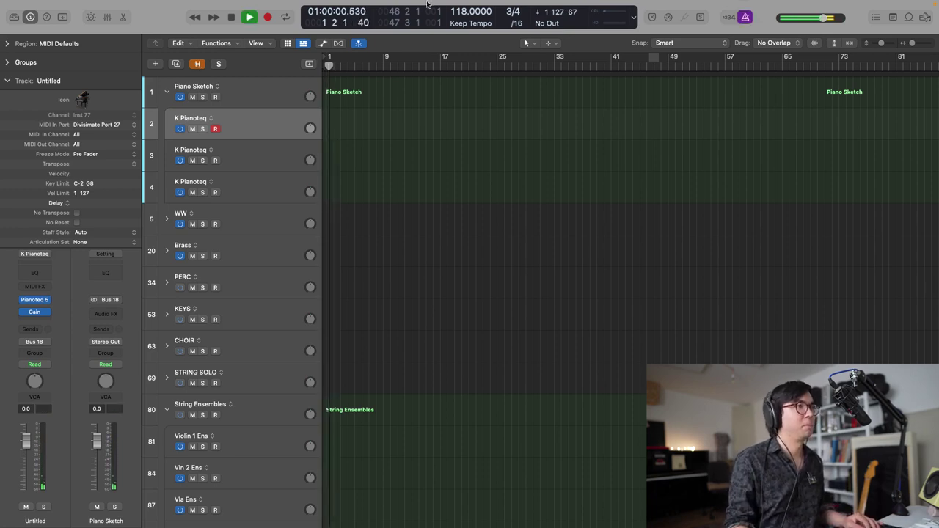
- Set the project's time signature to 4/4 and its tempo to 146, then stop playback
click(510, 12)
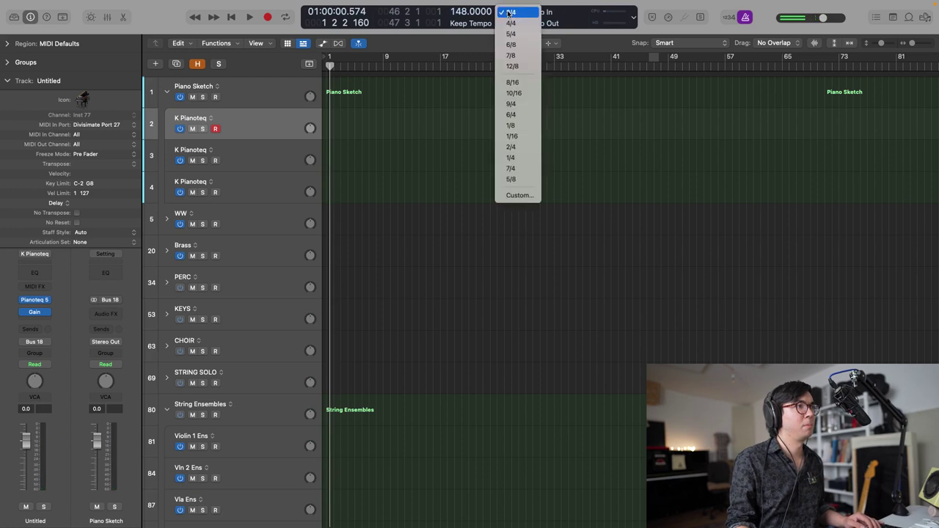
click(511, 23)
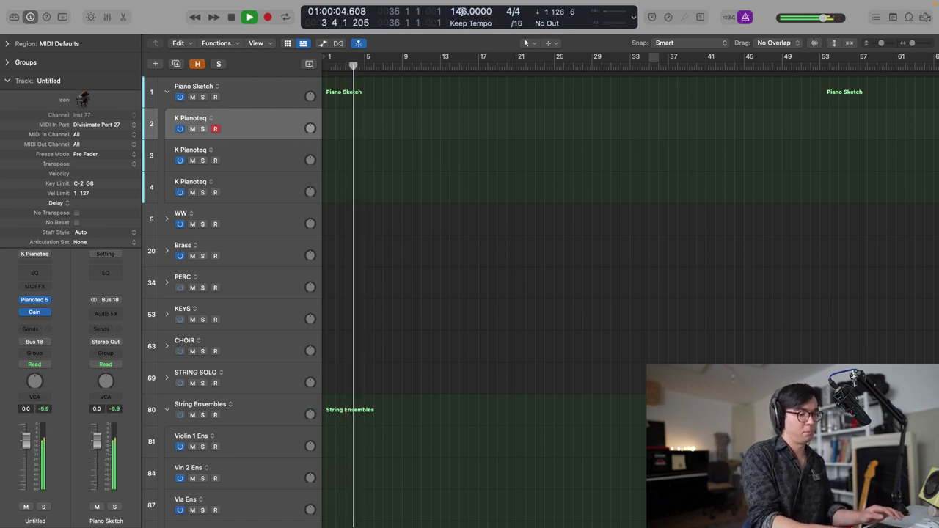
key(space)
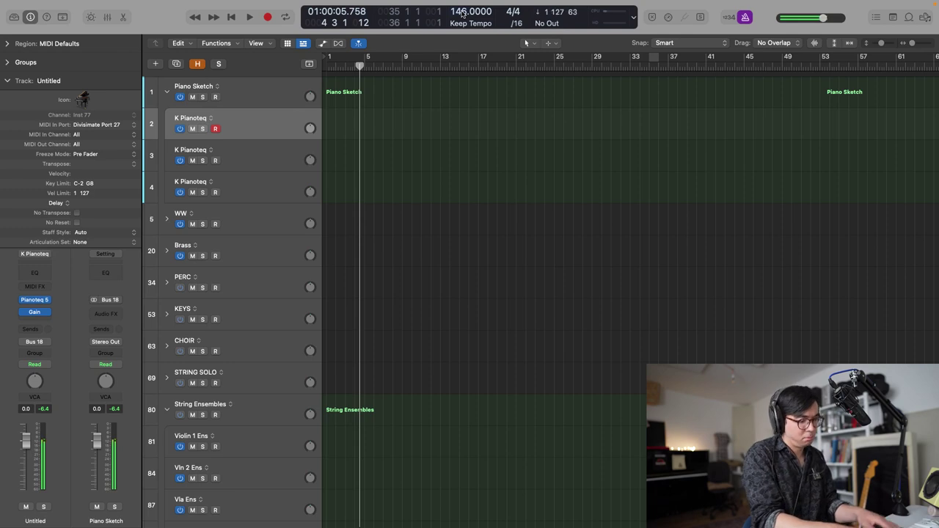
- Play the project from its start and capture the performed piano part as a region on the first K Pianoteq track
key(Return)
key(space)
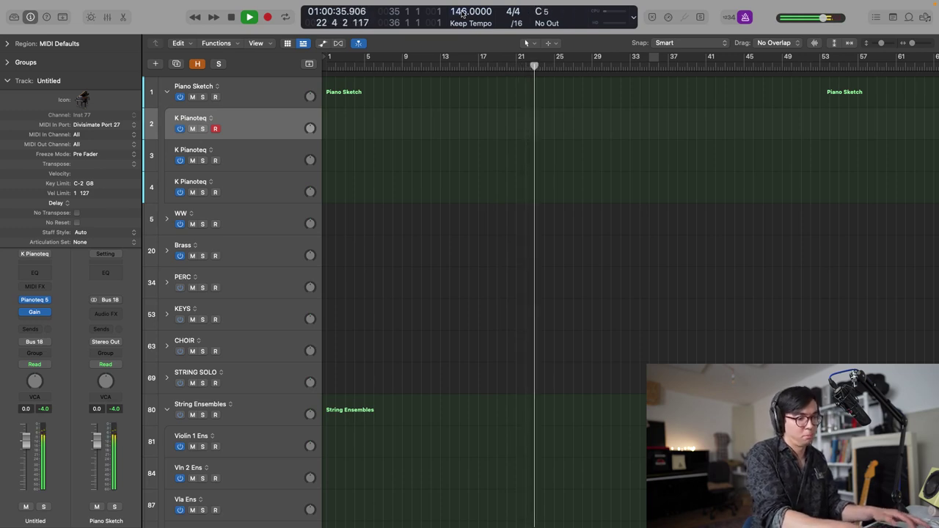
key(space)
key(shift+r)
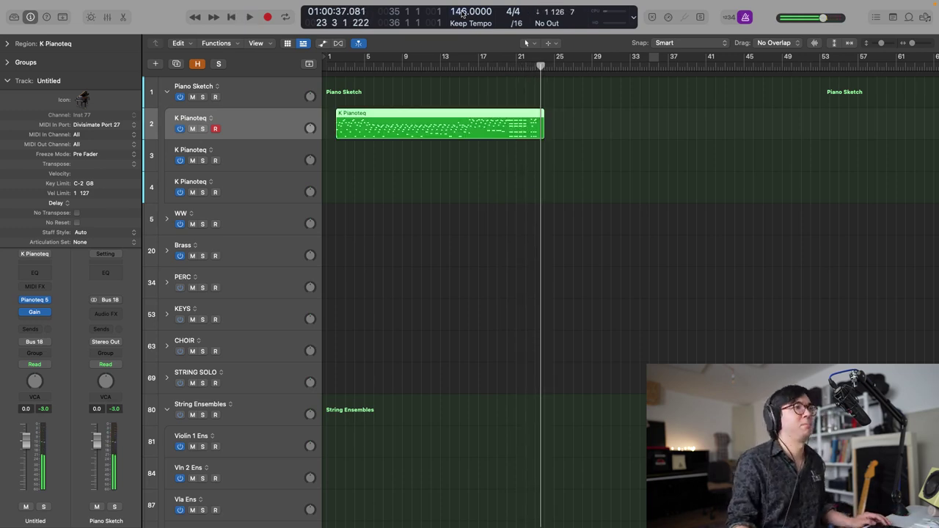
- Play back the captured piano region from bar 2
scroll(353, 80, up, 3)
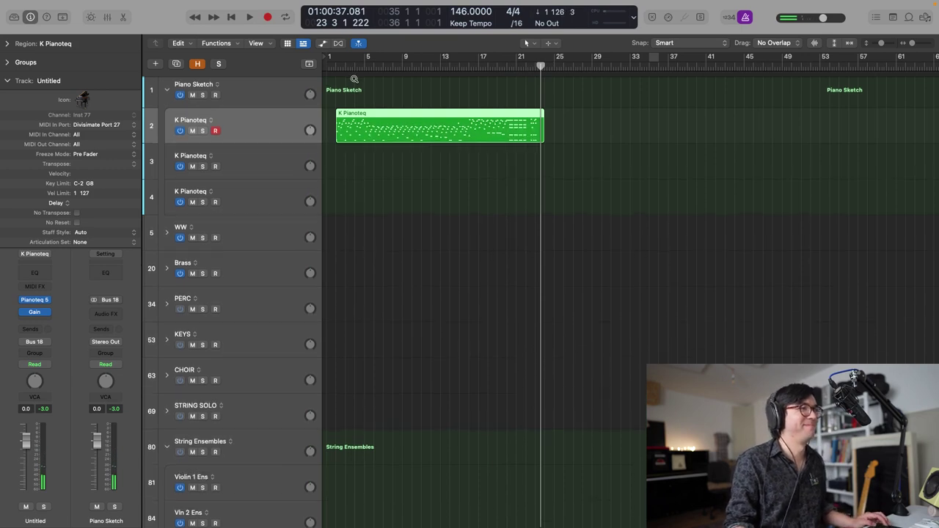
scroll(353, 79, left, 2)
click(336, 66)
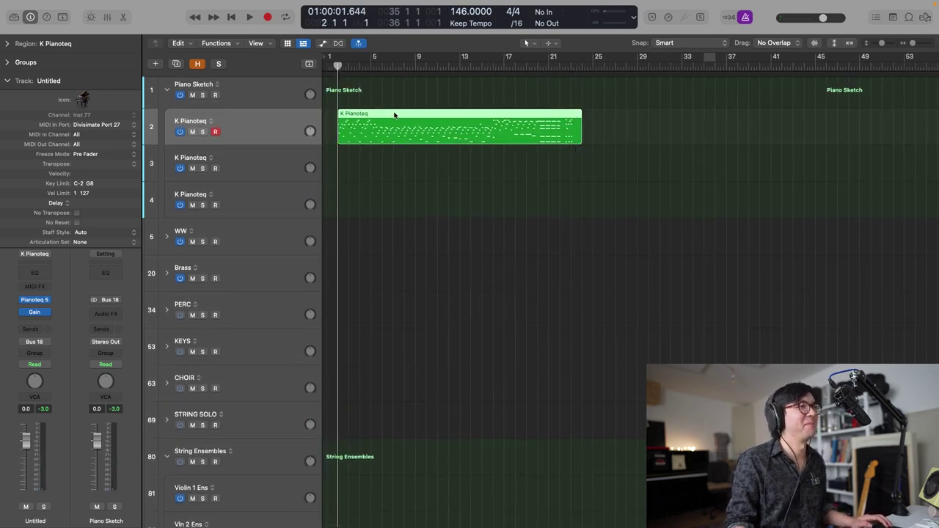
key(space)
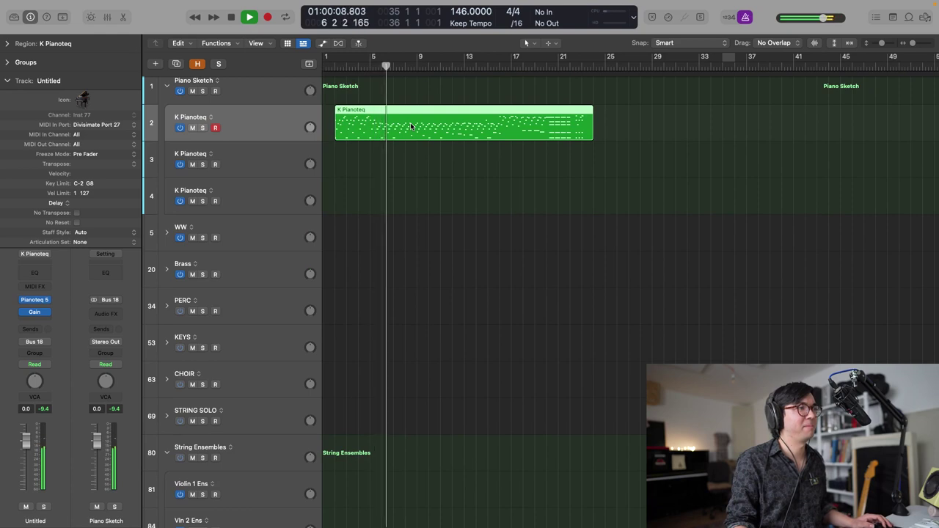
- Open the captured piano region in the Piano Roll and quantize all of its notes to 1/8 Note
double_click(411, 126)
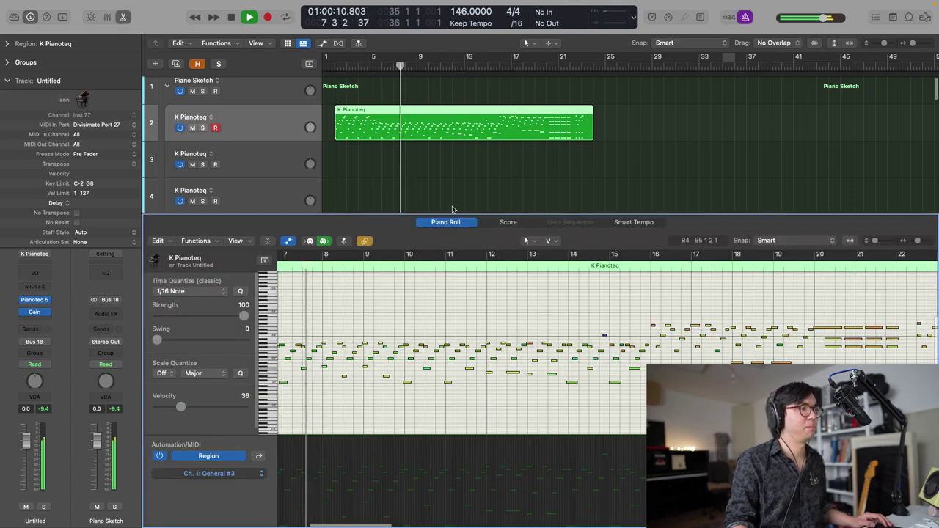
click(189, 291)
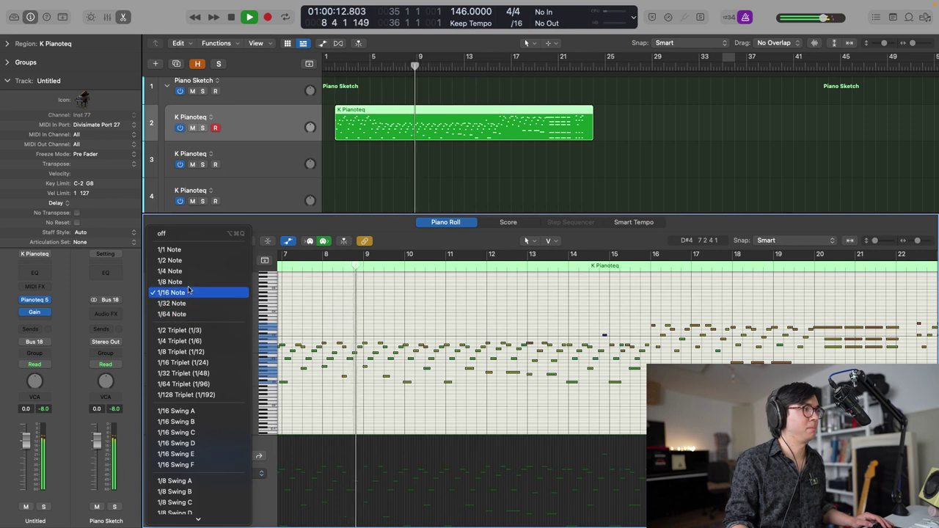
click(189, 284)
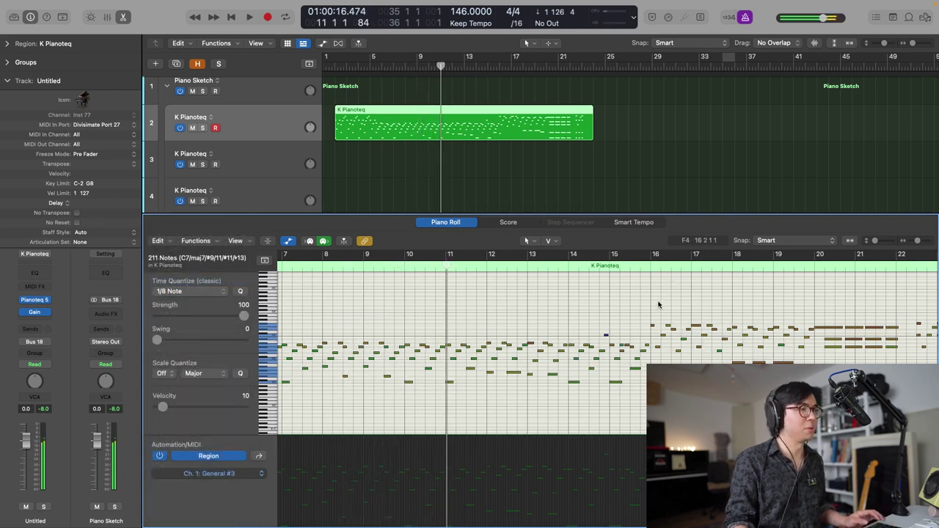
- Play the quantized piano part from the project's start and close the Piano Roll
click(325, 66)
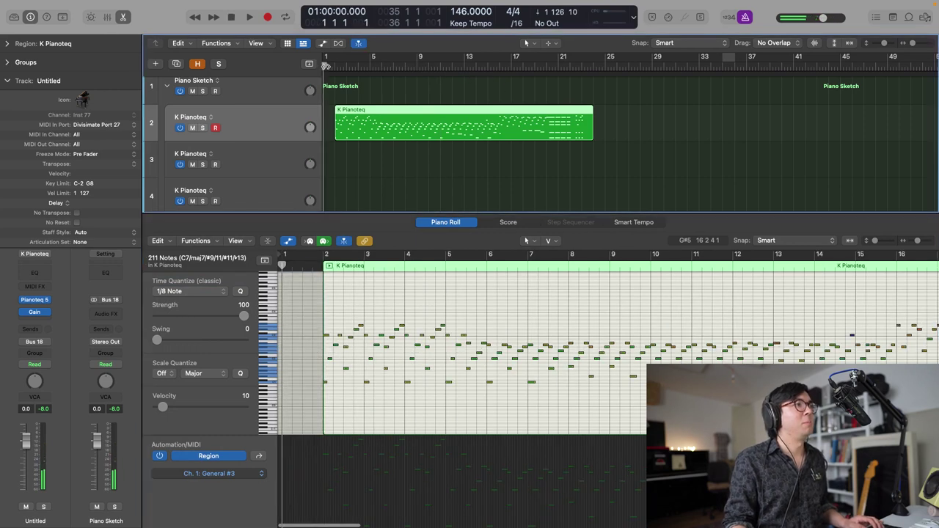
key(space)
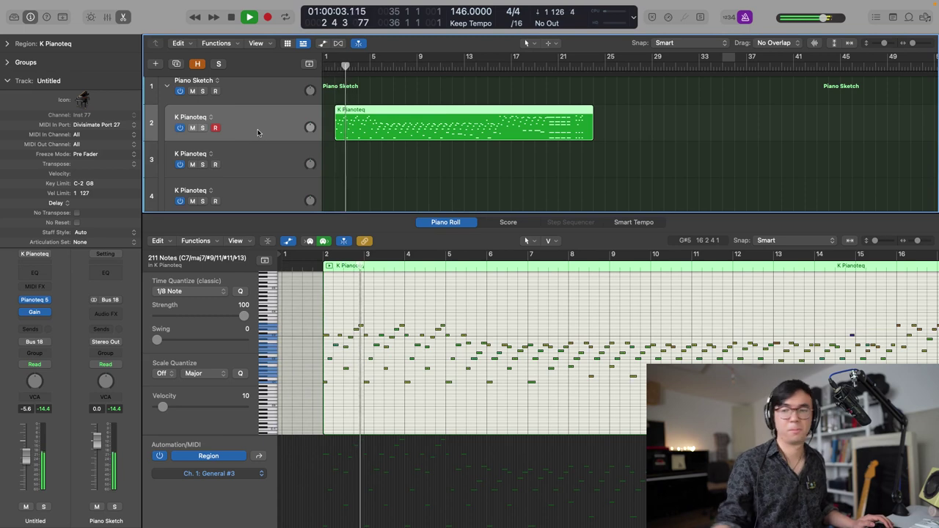
key(e)
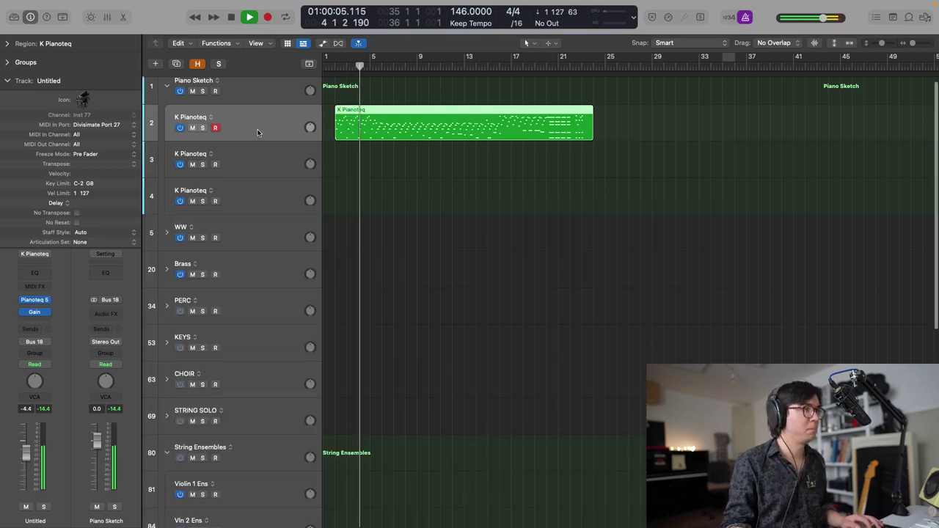
- Select the second K Pianoteq track, rewind and replay the project, and capture the performed second part as a region
key(Down)
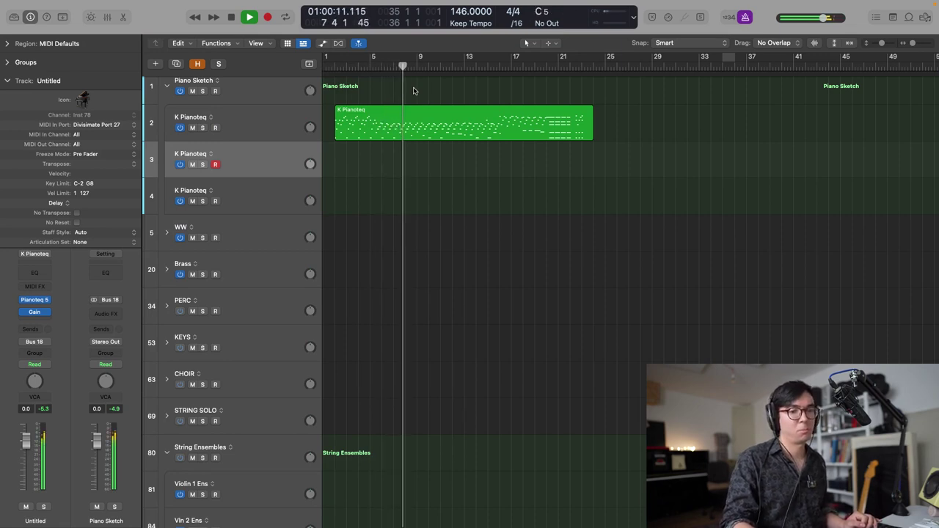
key(space)
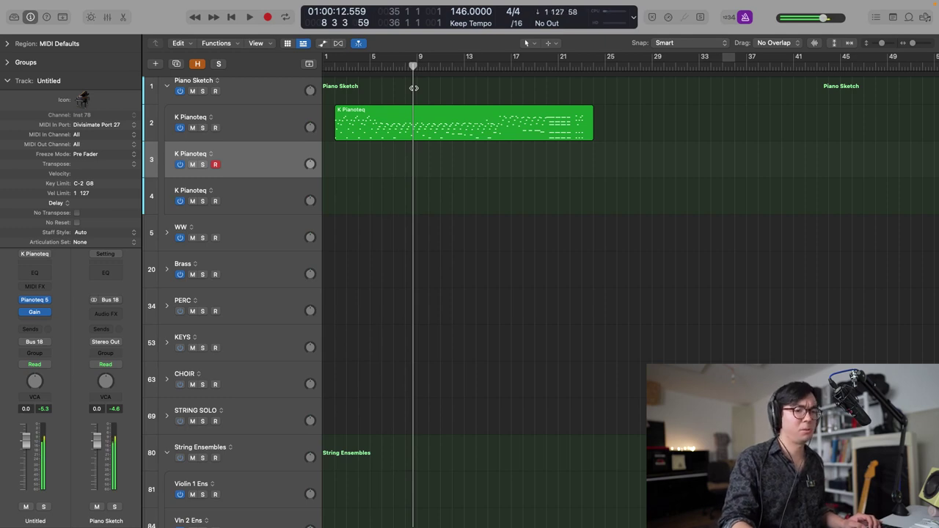
key(comma)
key(space)
key(comma)
key(comma)
key(comma)
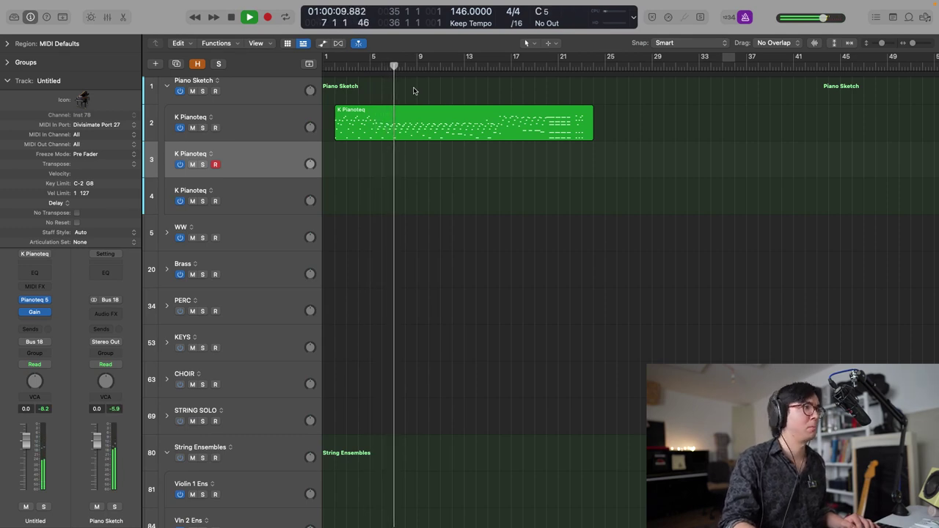
key(comma)
key(comma)
key(comma)
key(comma)
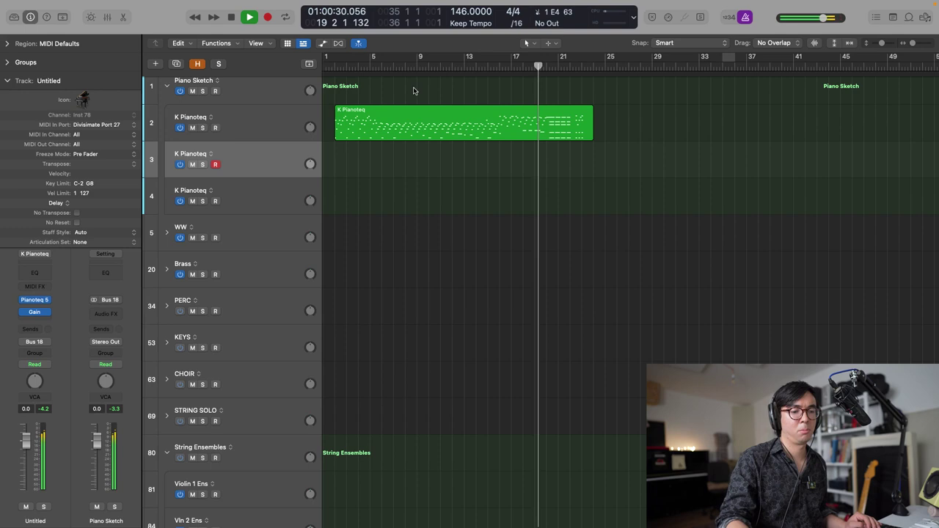
key(shift+r)
key(space)
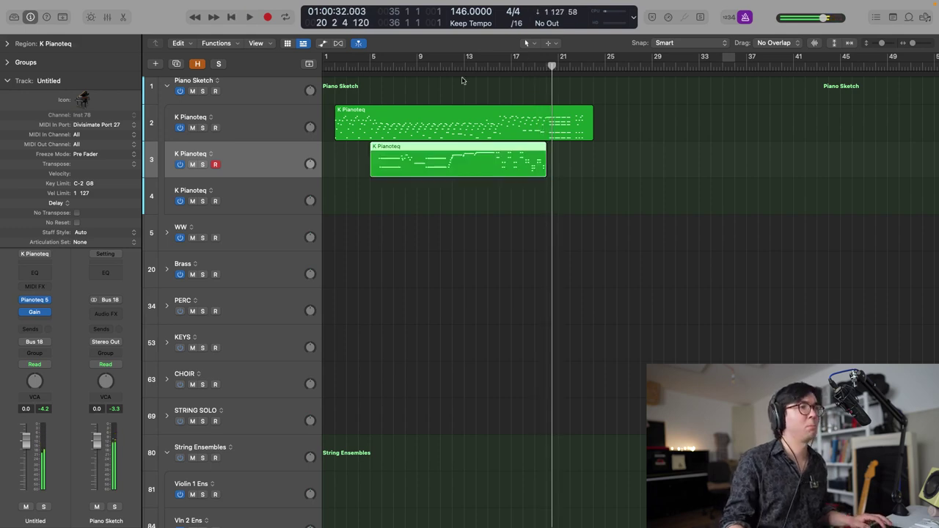
- Audition the second track's region from about bar 16 and open it in the Piano Roll to examine its final bars
click(487, 67)
click(499, 67)
key(space)
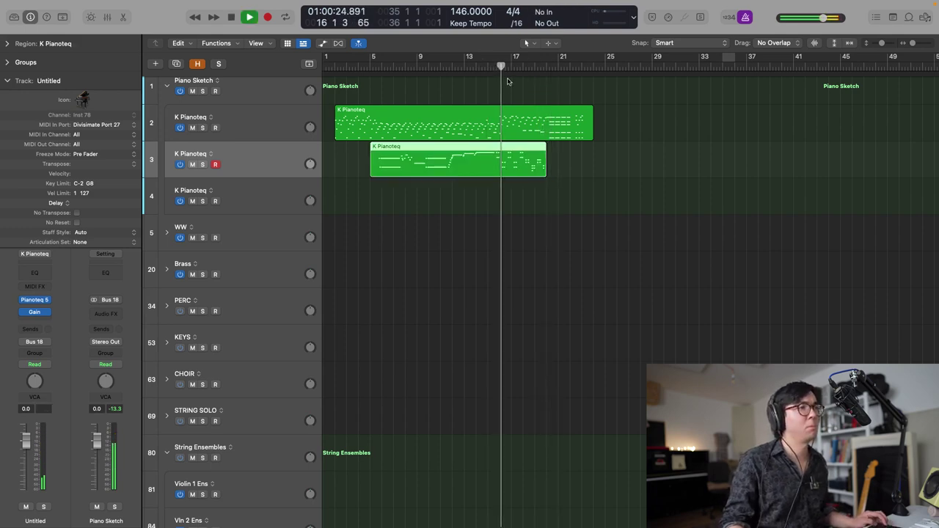
key(super+Right)
double_click(524, 165)
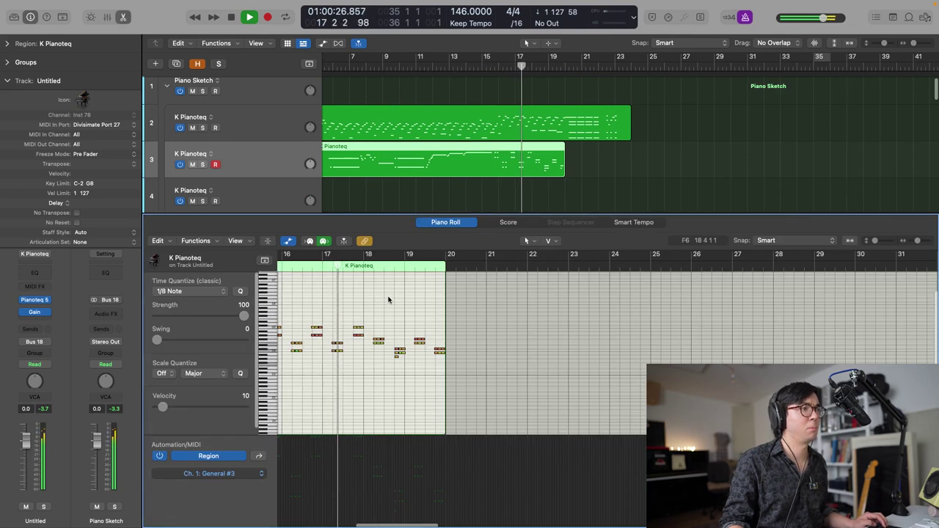
key(space)
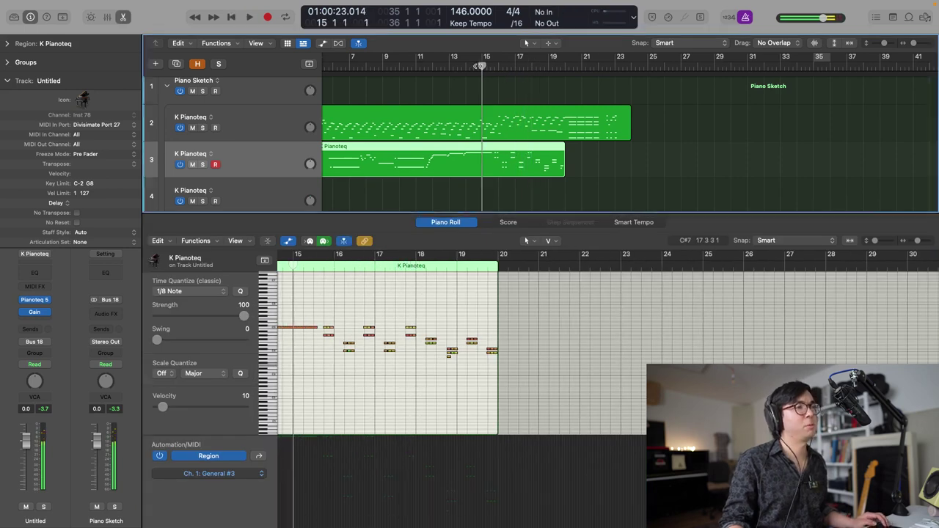
- Cut the second track's region shortly after bar 15 and delete the remaining tail
click(491, 159)
key(Return)
key(Delete)
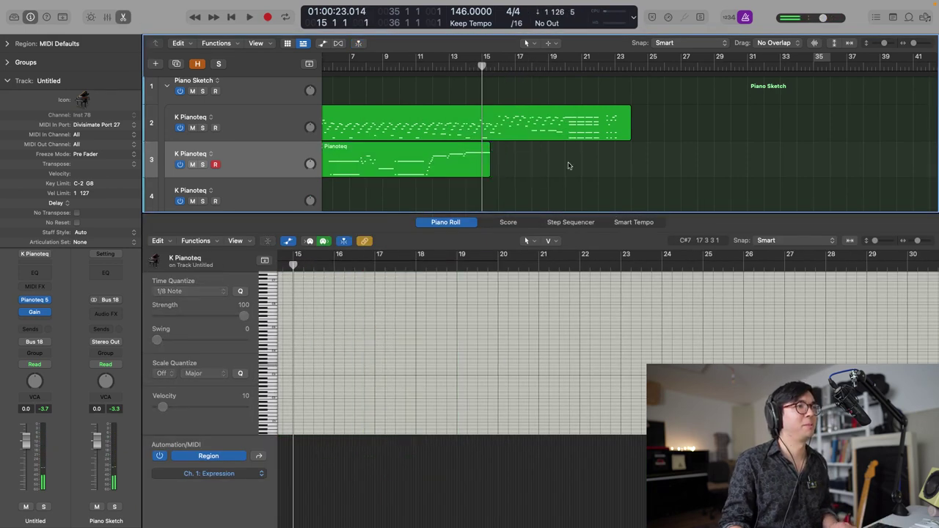
- Replay from around bar 15 and capture a new performance on the second K Pianoteq track from bar 16 onward
key(space)
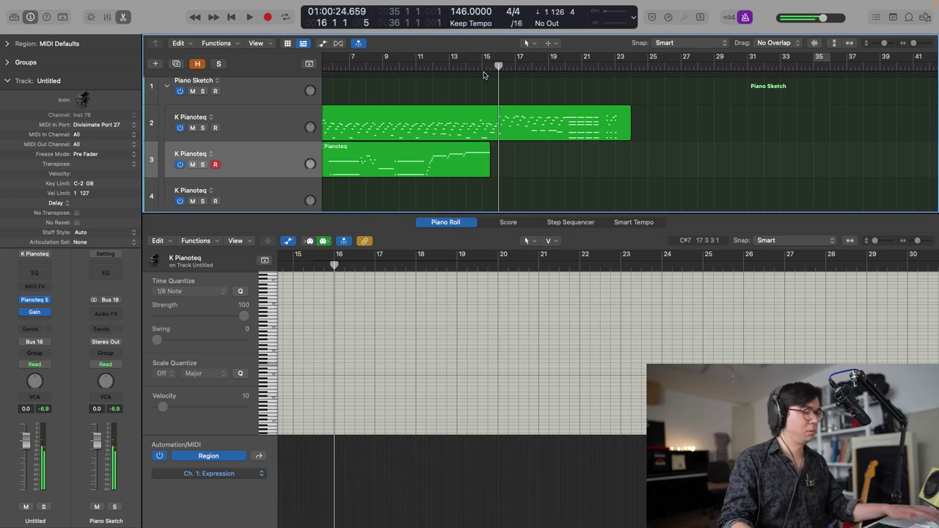
key(comma)
key(space)
key(period)
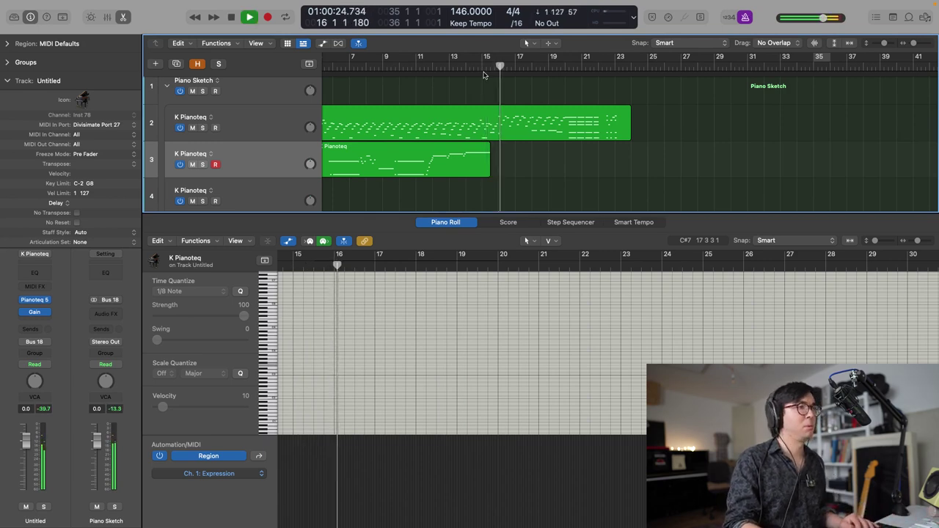
key(comma)
key(comma)
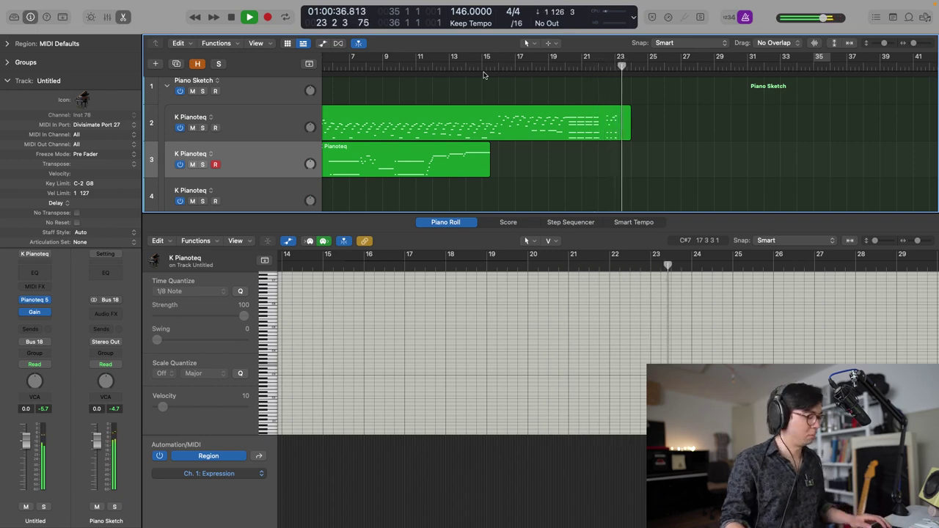
key(space)
key(shift+r)
- Play back the layered piano sketch from bar 6 to review both tracks together
scroll(484, 72, left, 5)
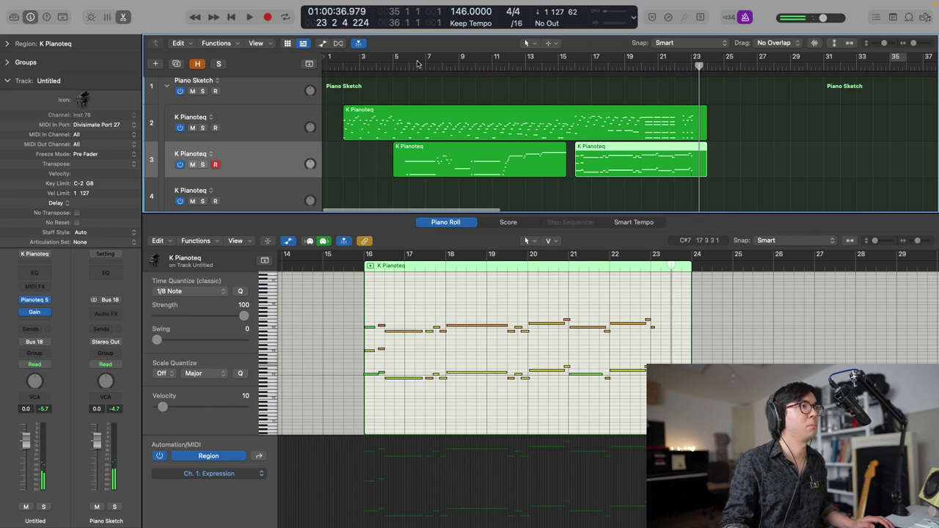
click(403, 65)
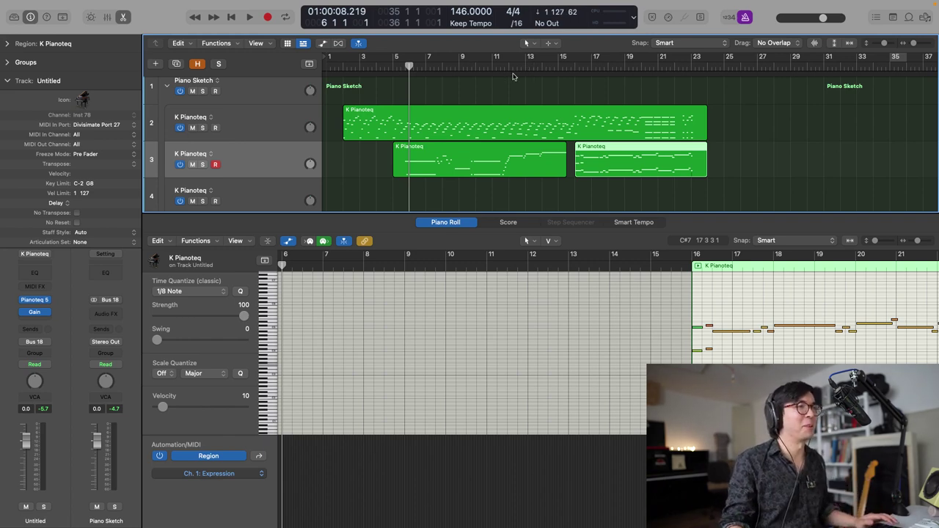
key(space)
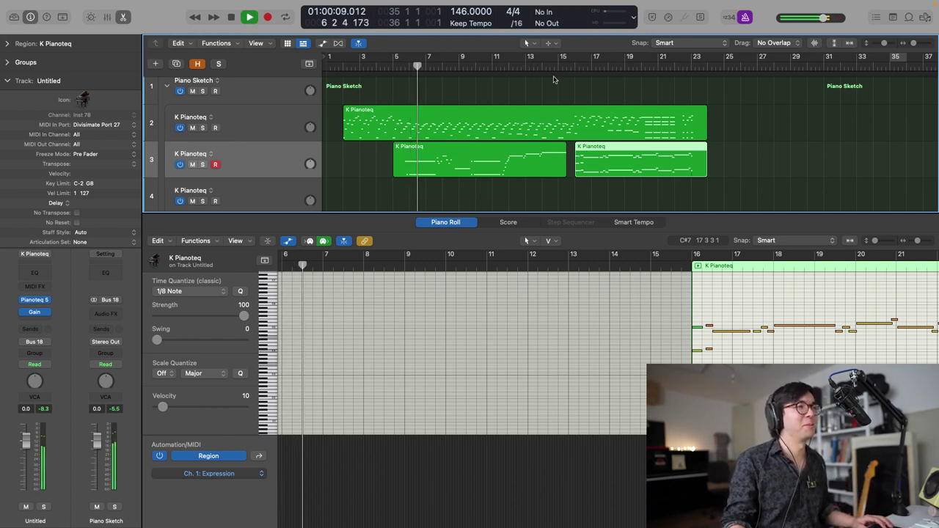
key(space)
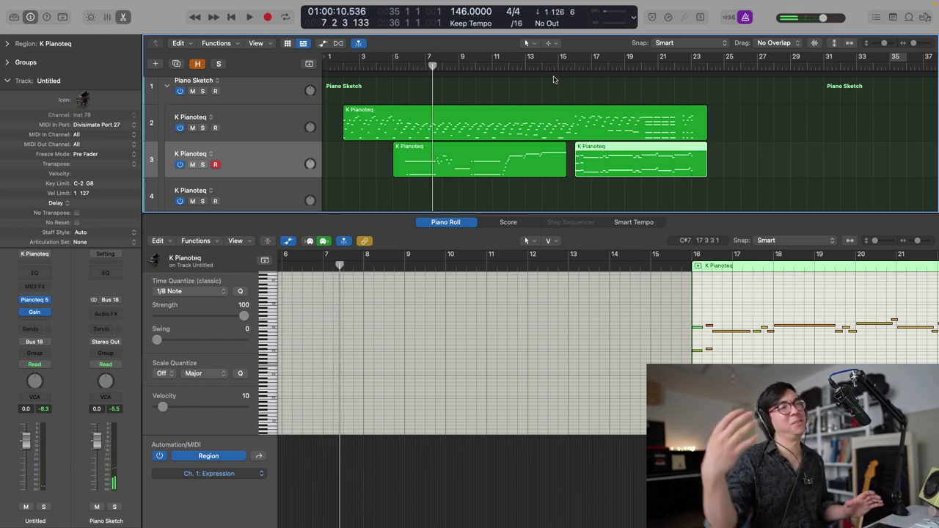
key(space)
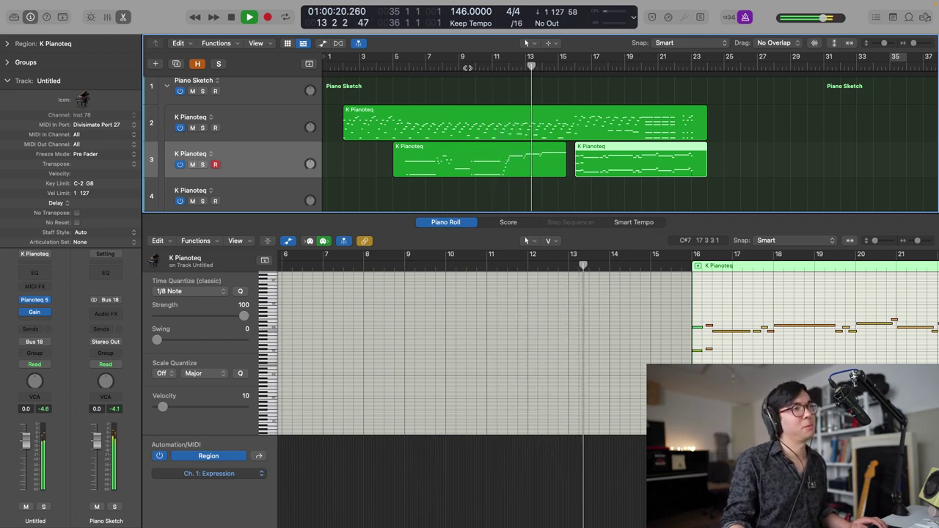
key(space)
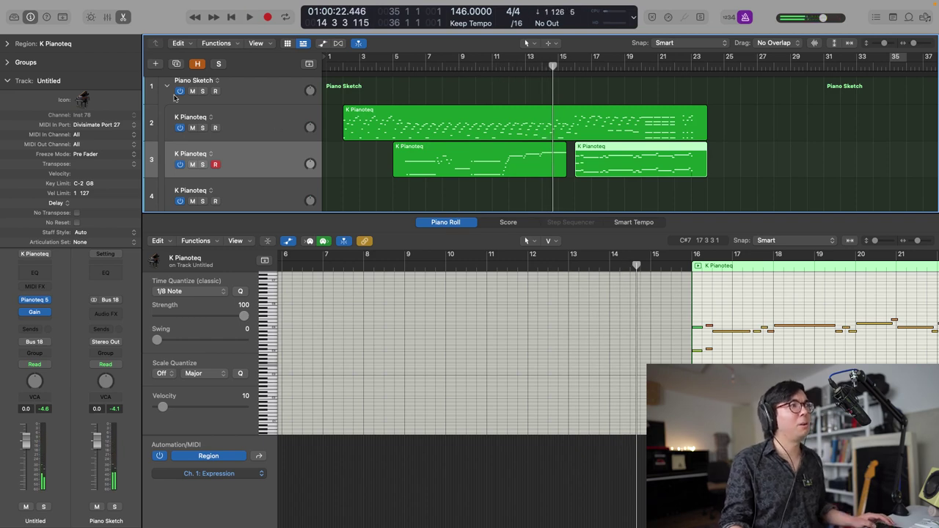
- Collapse the Piano Sketch stack and create a new audio track directly below it
scroll(401, 132, up, 2)
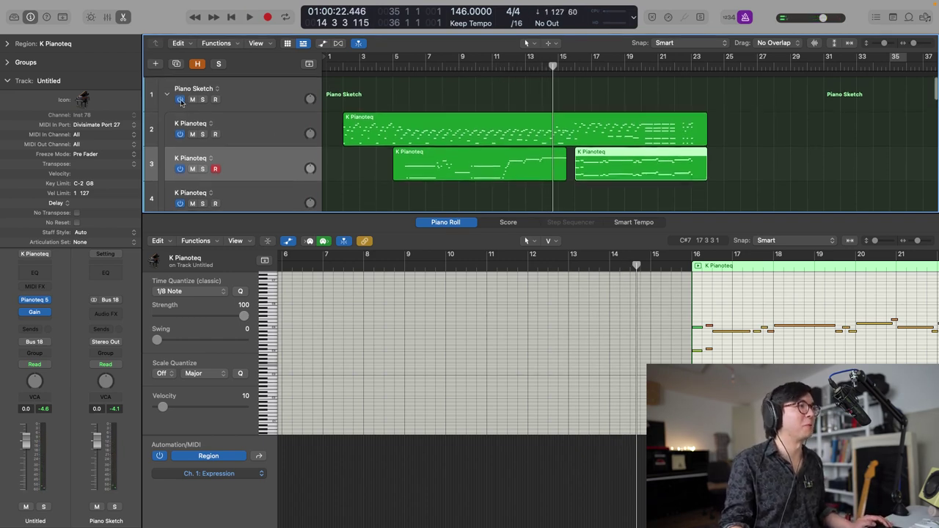
click(168, 94)
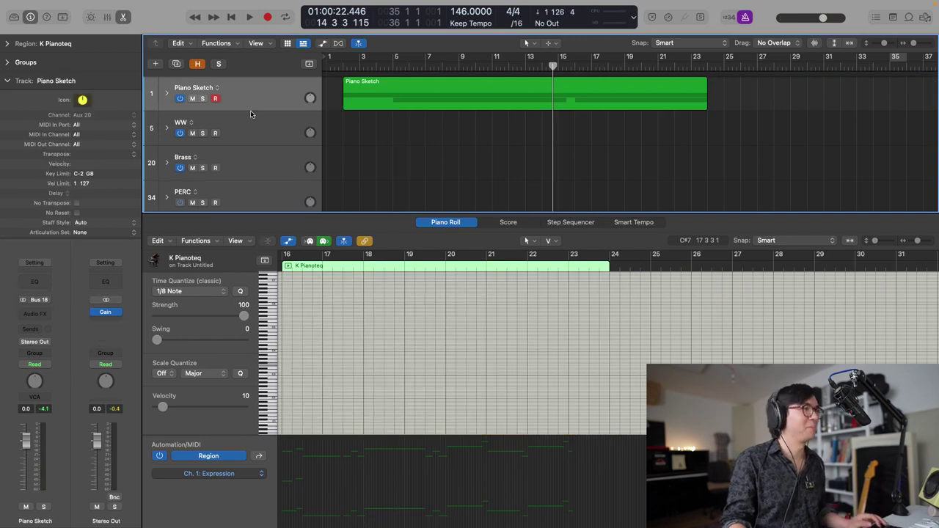
key(alt+super+a)
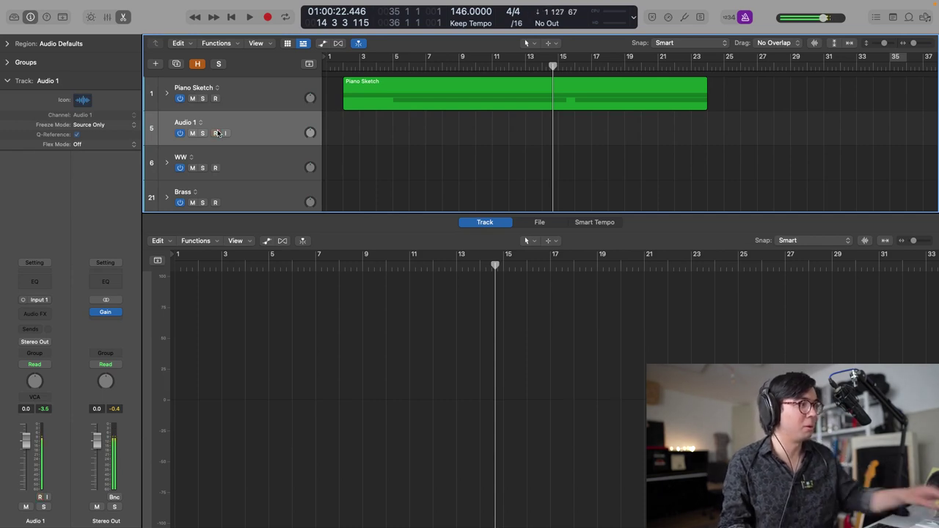
- Expand the Piano Sketch stack during playback and replay the layered piano parts from around bar 12
key(space)
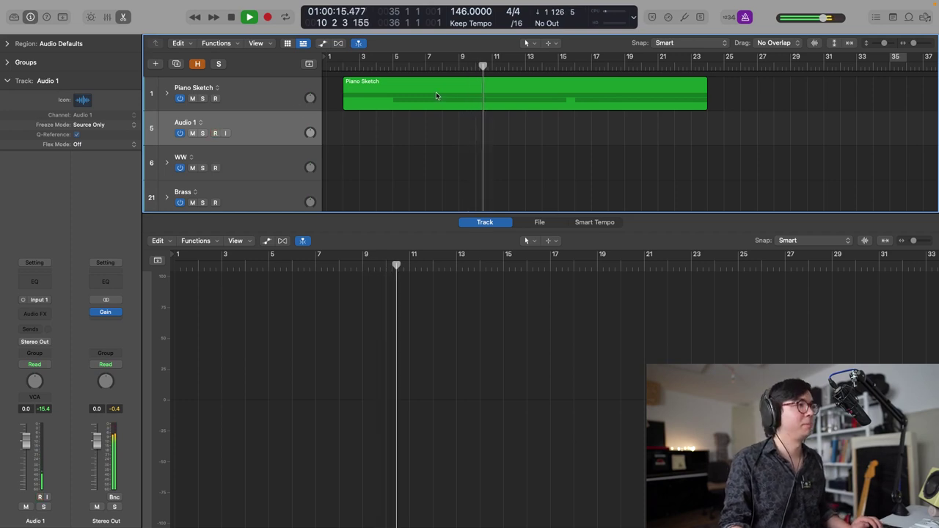
click(167, 94)
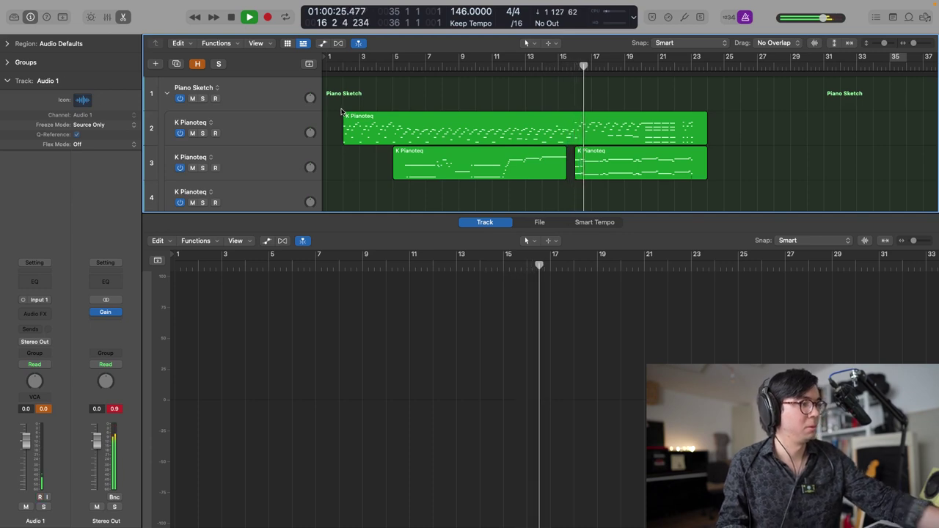
click(508, 70)
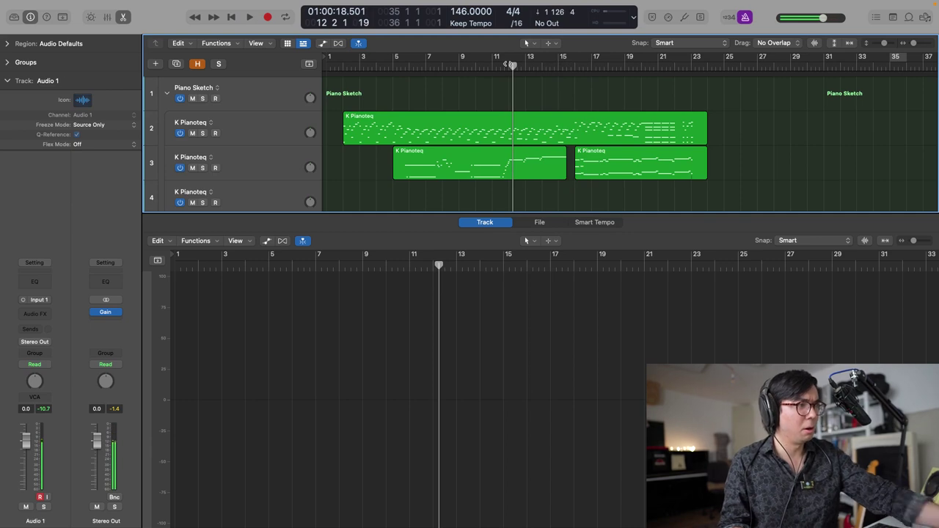
key(space)
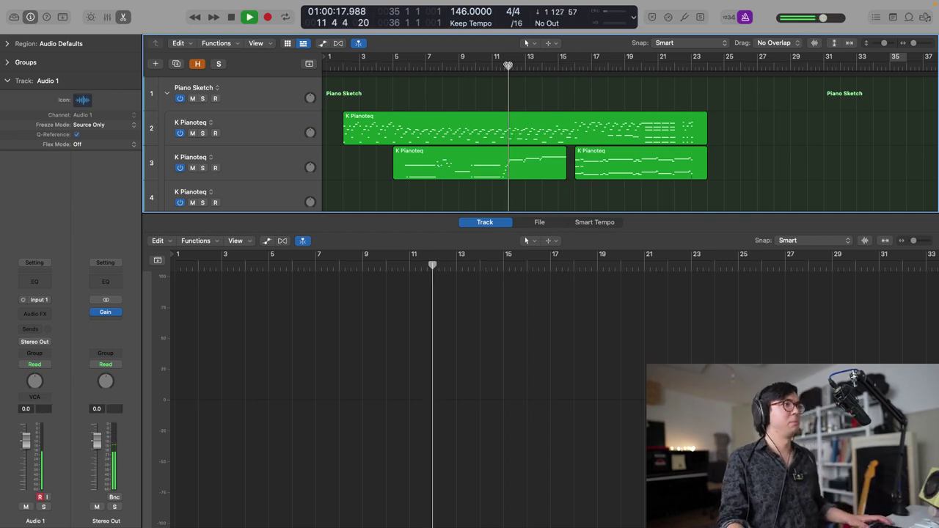
key(space)
- Select the third K Pianoteq track and record a take on the armed Audio 1 track from about bar 11.5 to bar 16
click(222, 200)
key(space)
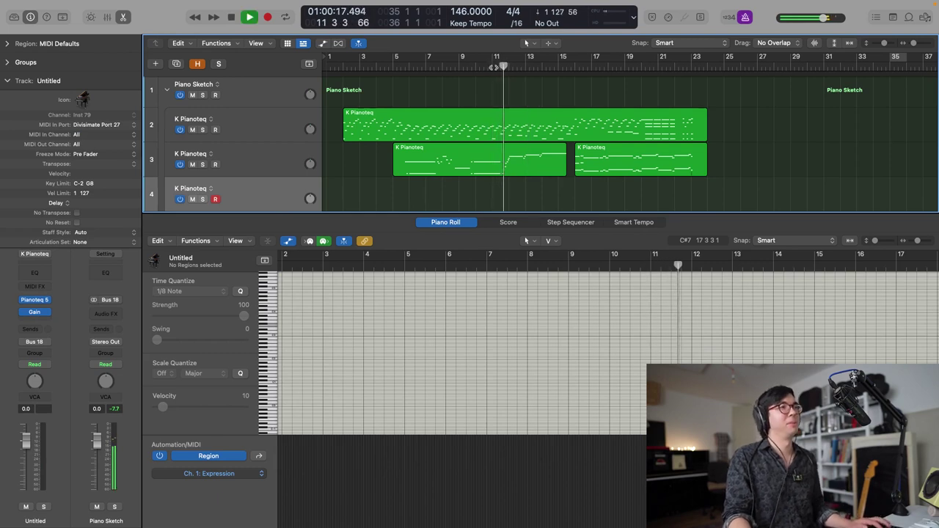
key(r)
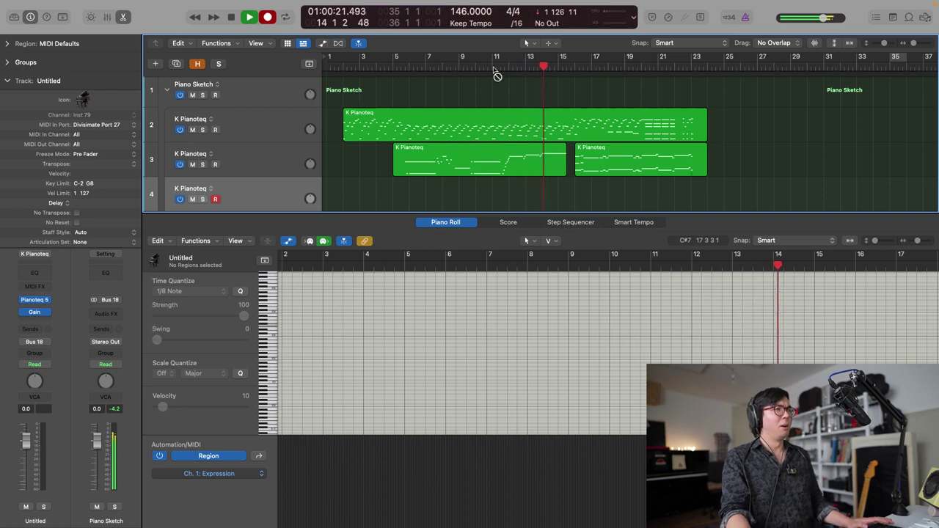
scroll(464, 99, down, 5)
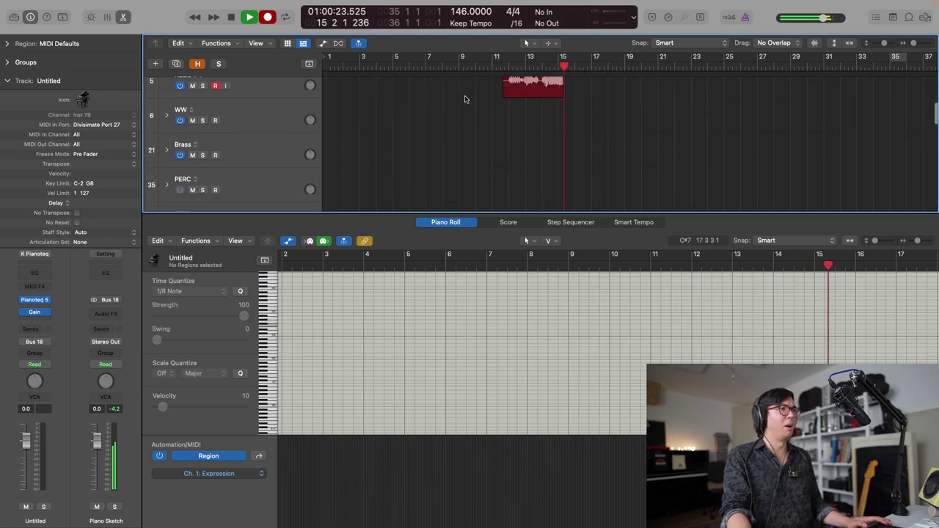
- Play back the new Audio 1 recording together with the piano tracks up to bar 16
scroll(465, 100, up, 2)
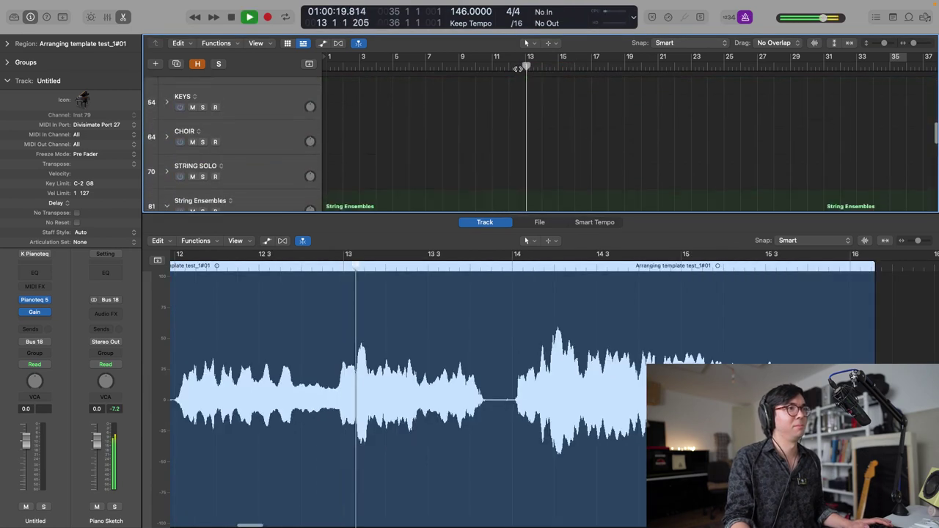
scroll(522, 77, up, 10)
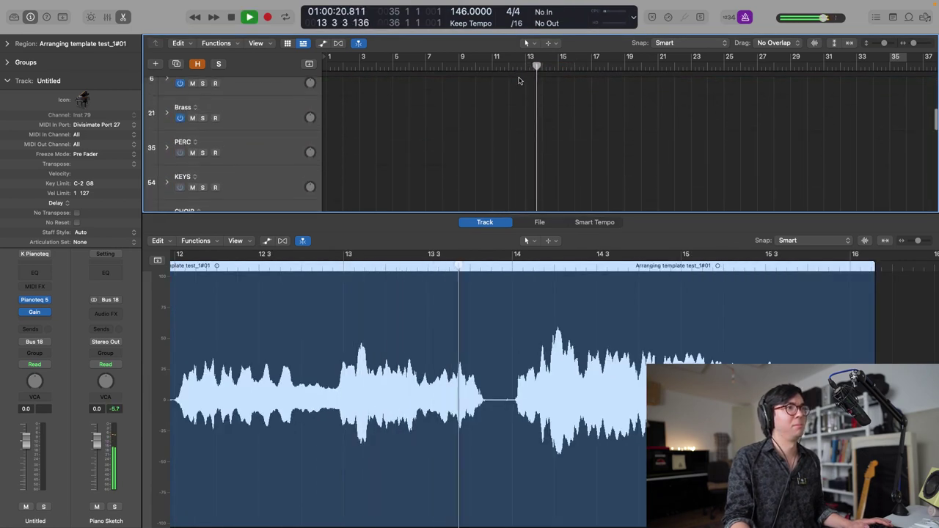
scroll(519, 81, up, 3)
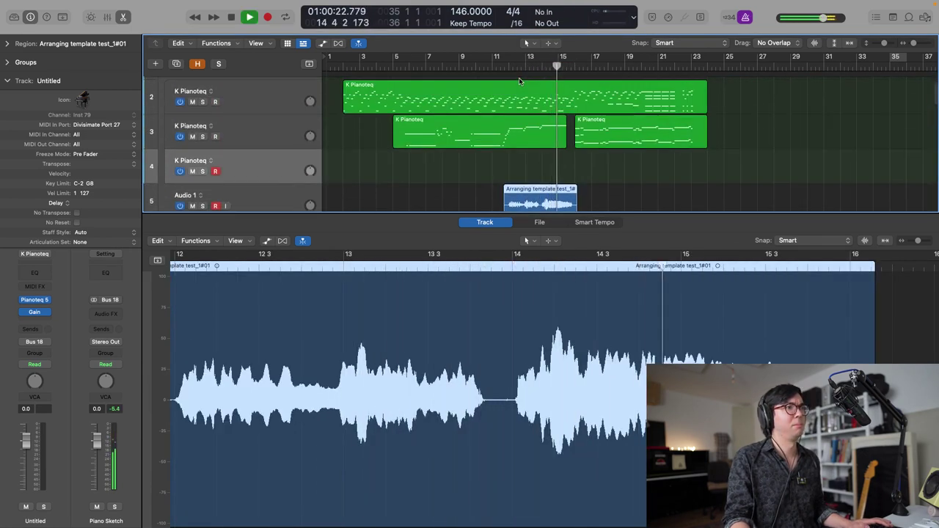
key(super+Right)
key(super+Right)
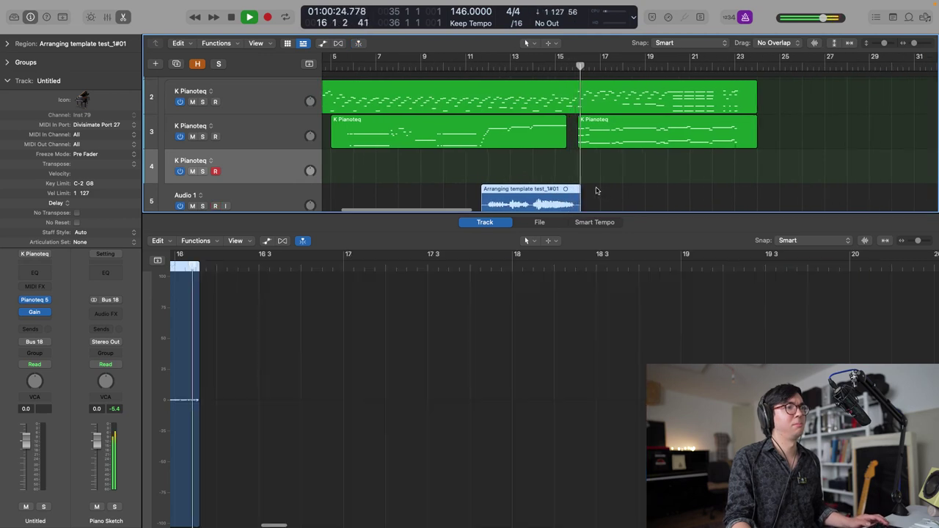
key(space)
- Trim the end of the Audio 1 region to just before bar 16 and add a short fade-in and fade-out
scroll(587, 194, down, 2)
drag(579, 183, 576, 185)
click(482, 176)
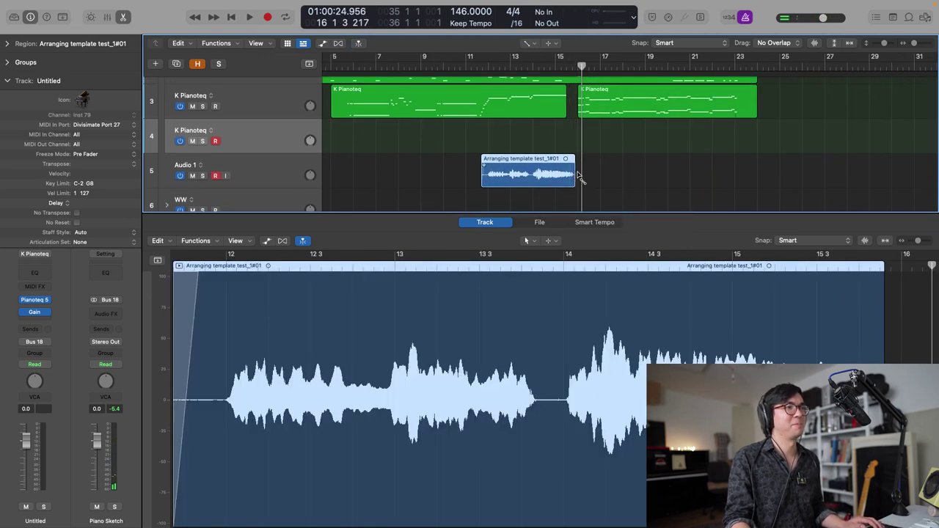
scroll(381, 138, up, 2)
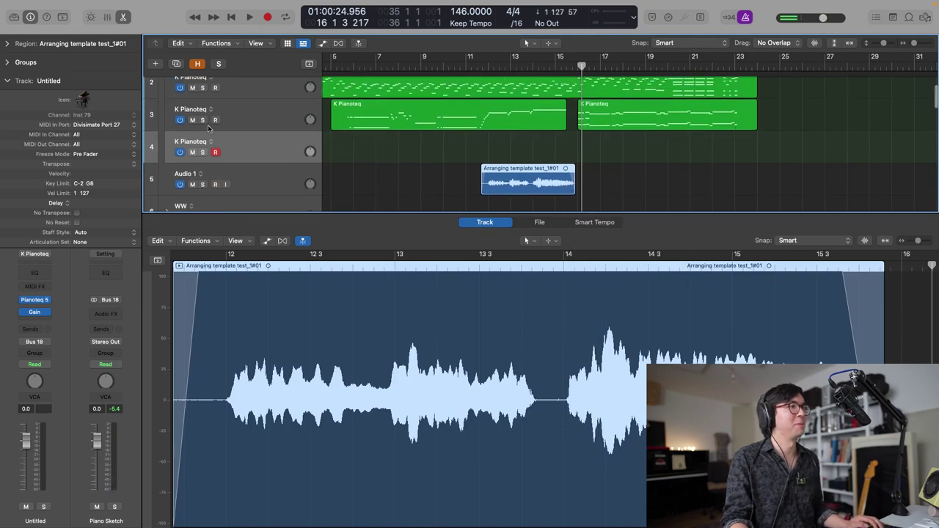
- Show the region parameters and lower the Audio 1 region's gain to -3.9 dB
click(8, 43)
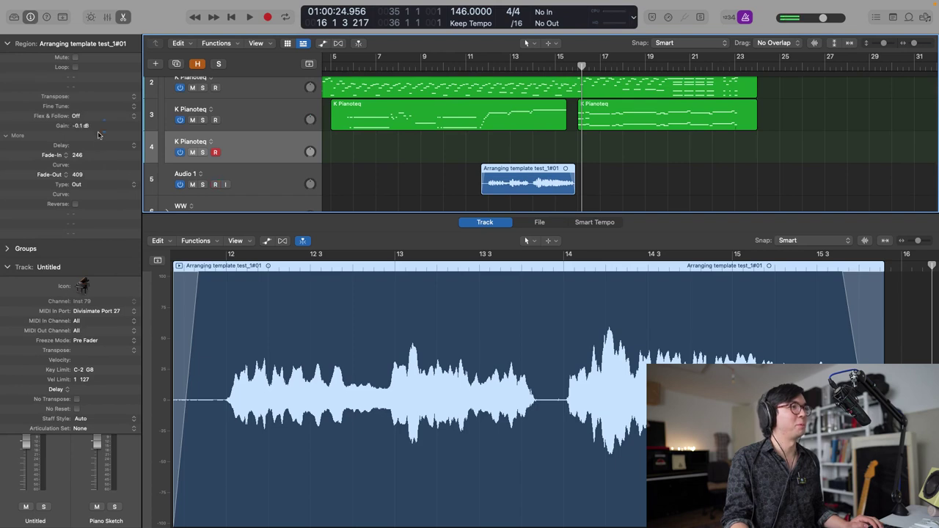
drag(98, 134, 101, 179)
scroll(670, 167, up, 2)
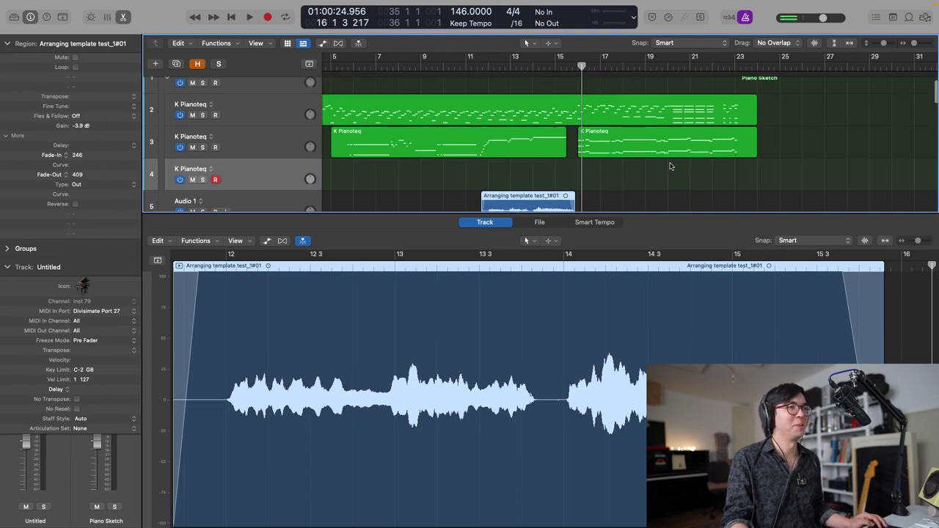
- Play the sketch onward from bar 16 and replay the passage from around bar 19
key(space)
scroll(443, 135, up, 1)
scroll(443, 136, down, 1)
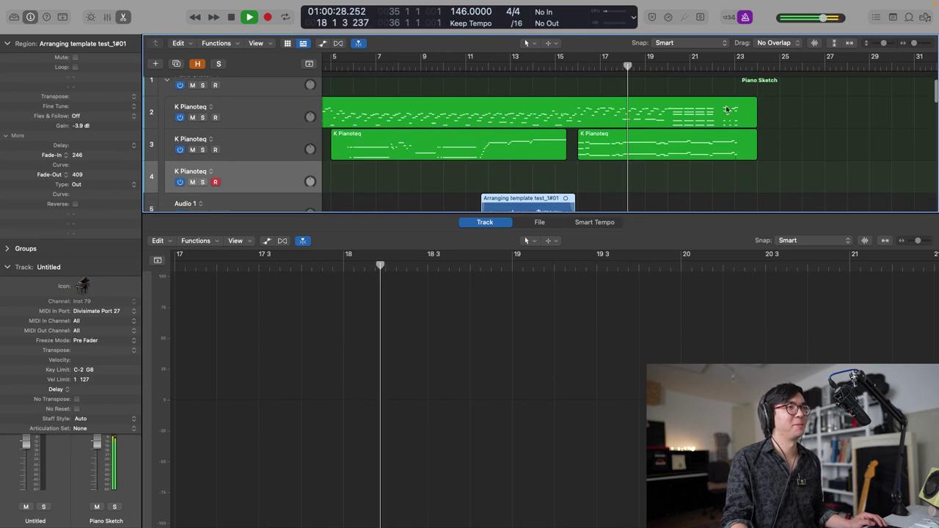
click(642, 66)
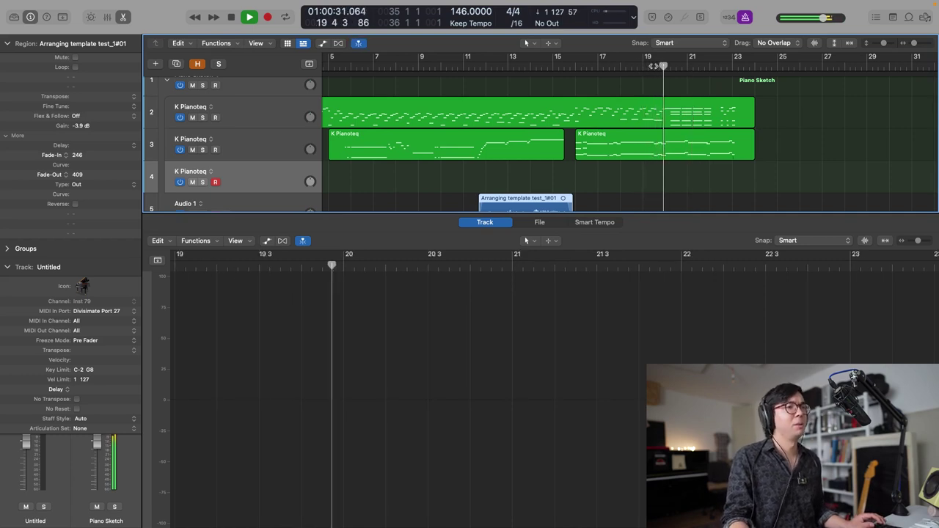
key(space)
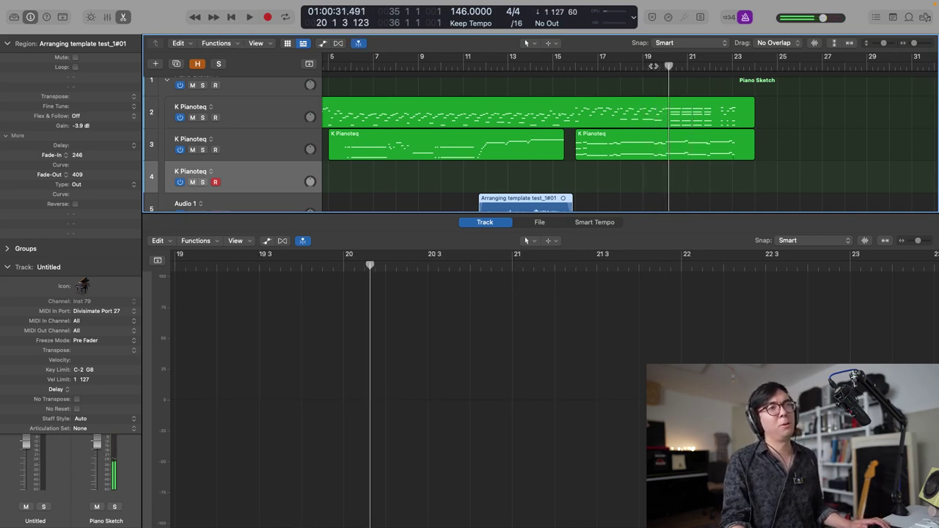
click(645, 67)
key(space)
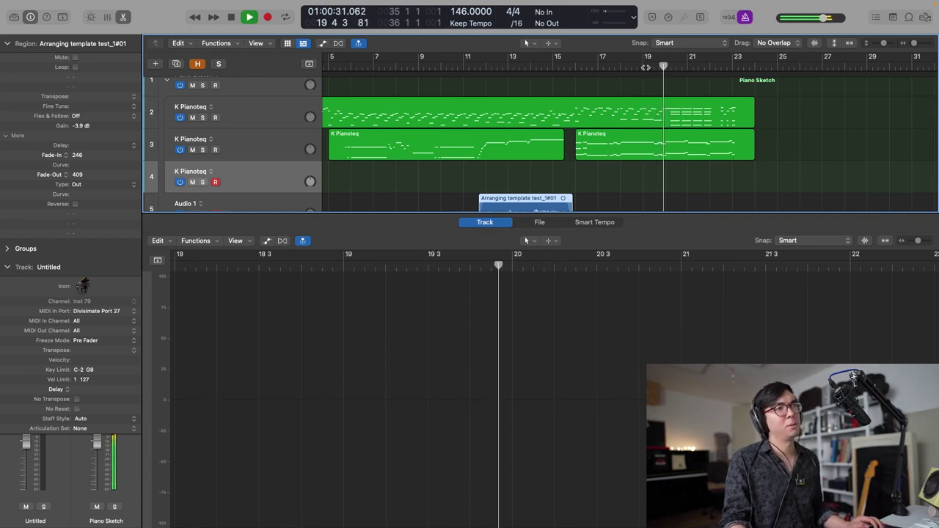
- Try recording a second Audio 1 take from bar 19 and undo that recording
click(636, 67)
key(r)
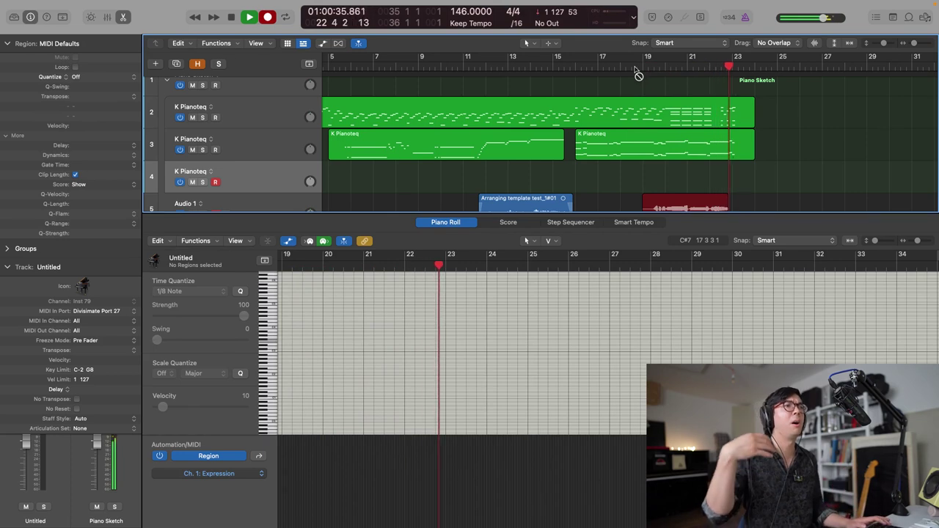
key(space)
key(super+z)
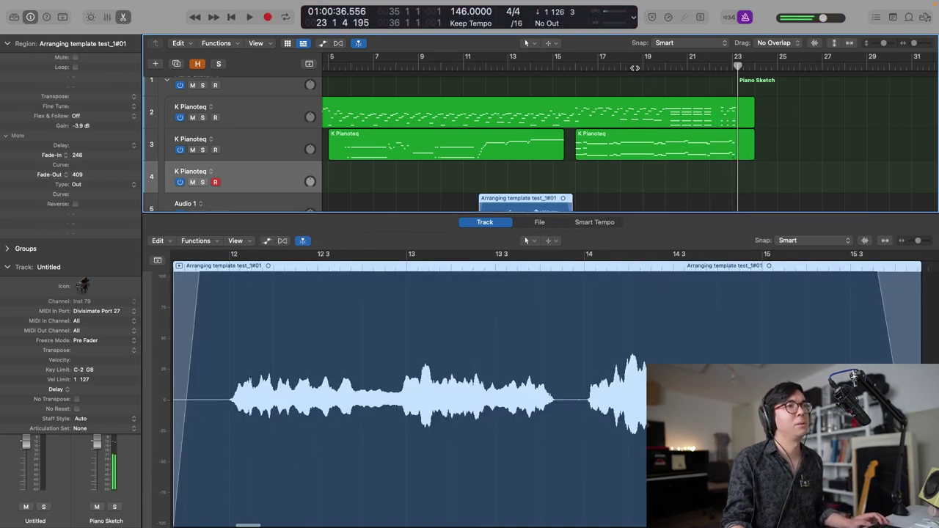
- Replay the passage and record a fresh Audio 1 take from bar 19 to about bar 23
key(space)
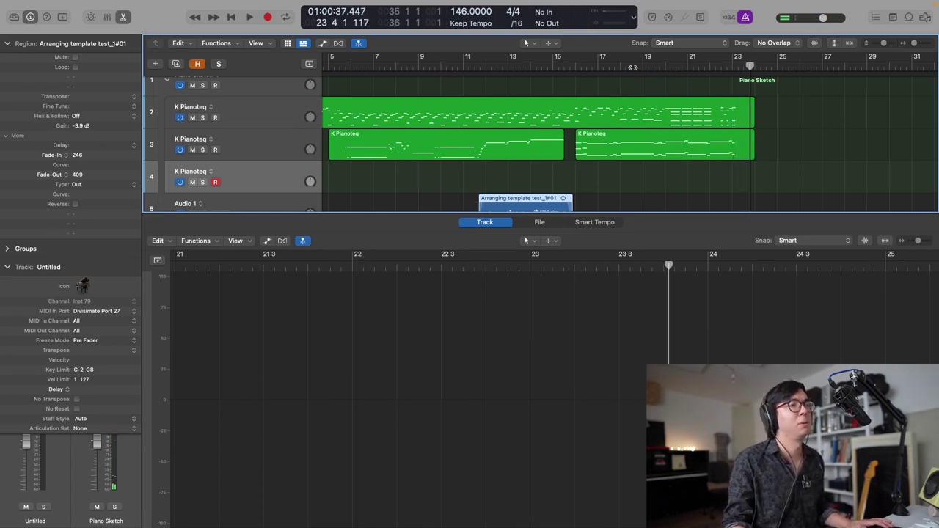
key(space)
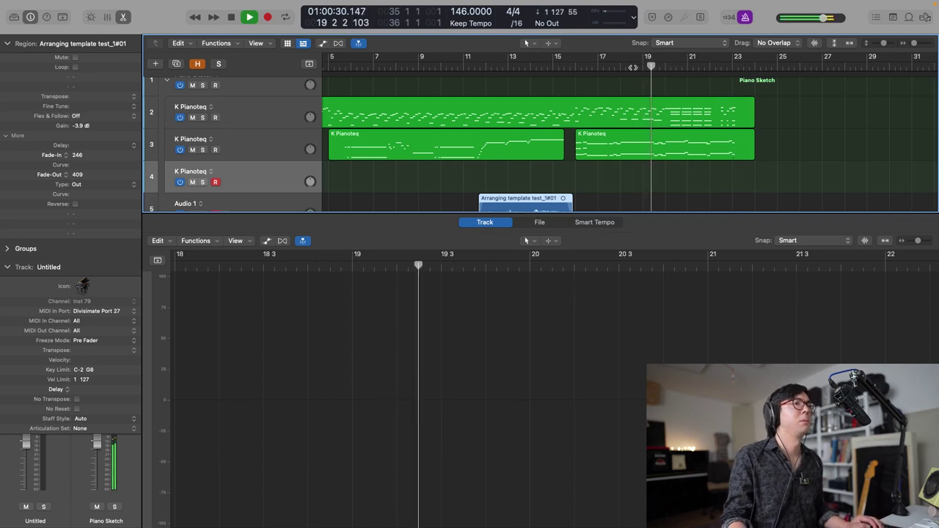
key(r)
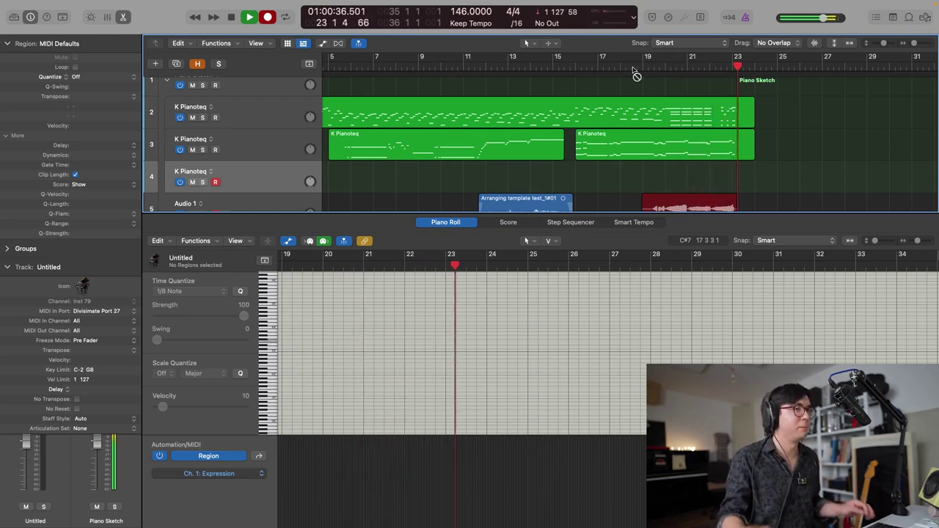
key(space)
scroll(763, 122, down, 3)
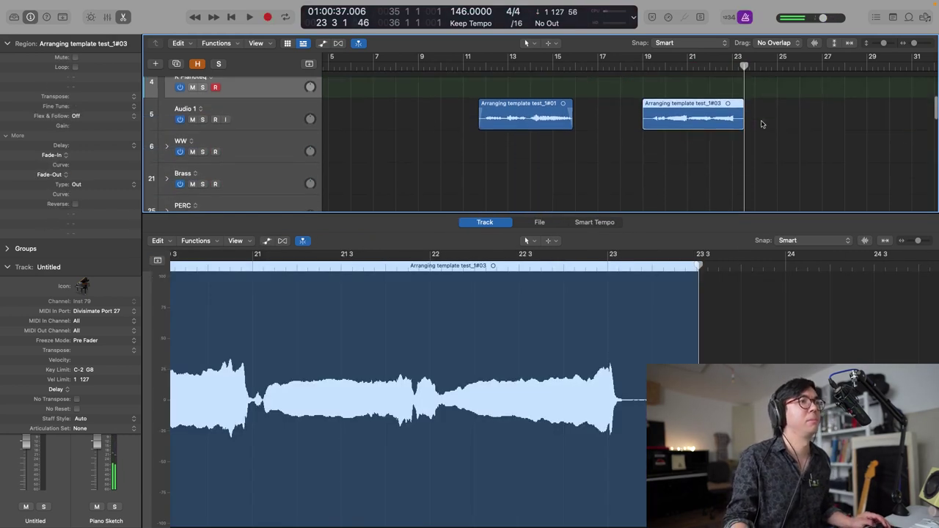
- Play back the new Audio 1 take from bar 19 and replay its closing phrase from around bar 21
click(651, 66)
key(space)
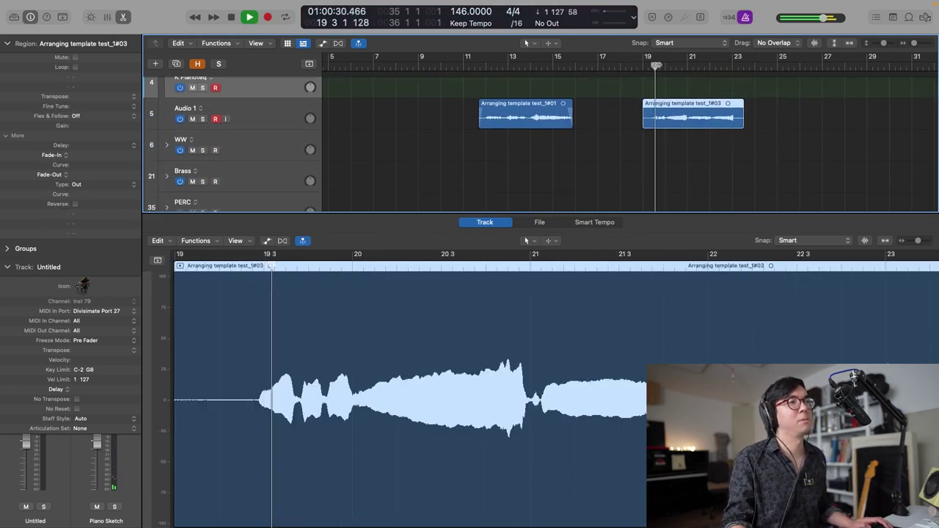
key(space)
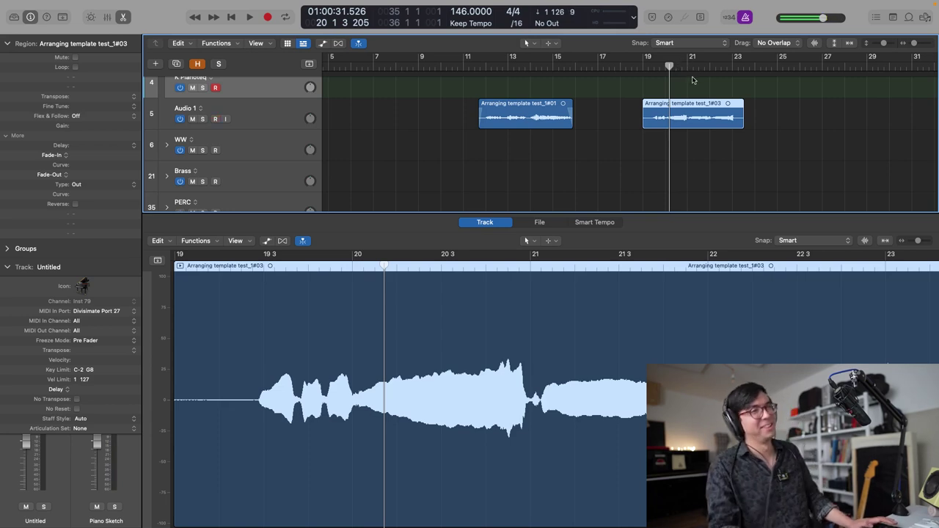
key(space)
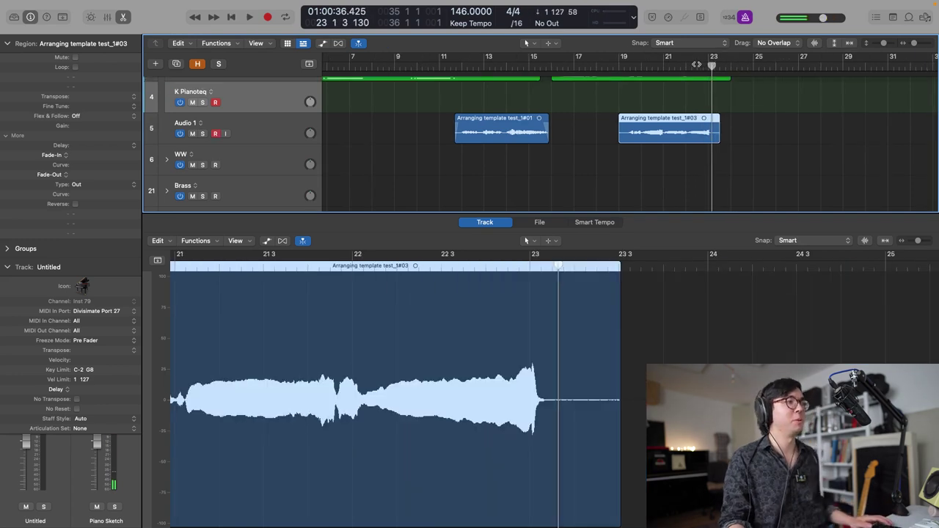
key(comma)
key(space)
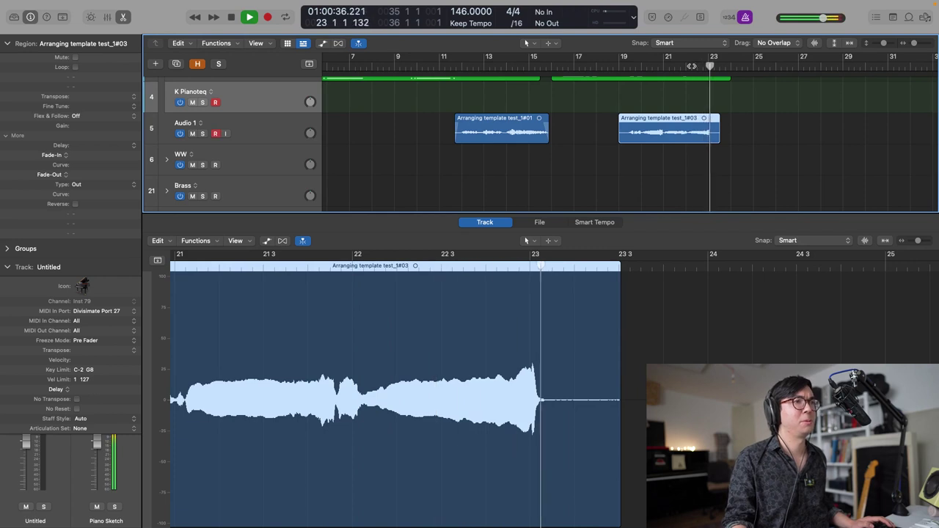
key(space)
key(space)
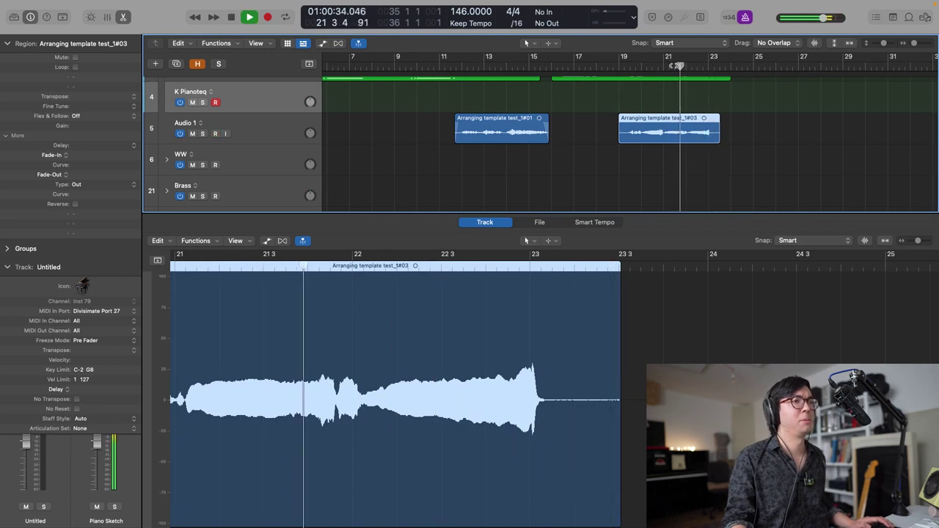
key(space)
click(667, 66)
key(space)
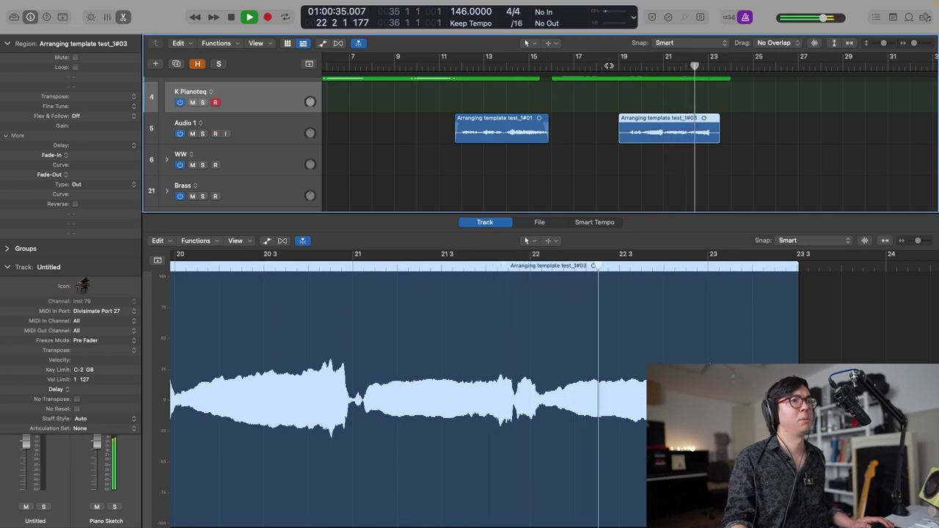
- Replay the second Audio 1 take from before bar 19, cut its region just before bar 22, and delete the remaining tail
click(609, 66)
key(super+Right)
key(super+Right)
key(super+Right)
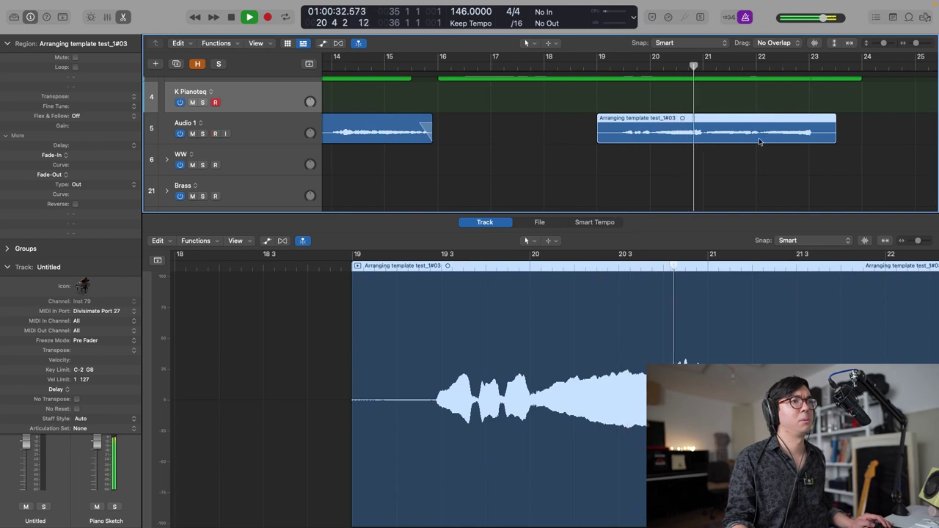
key(space)
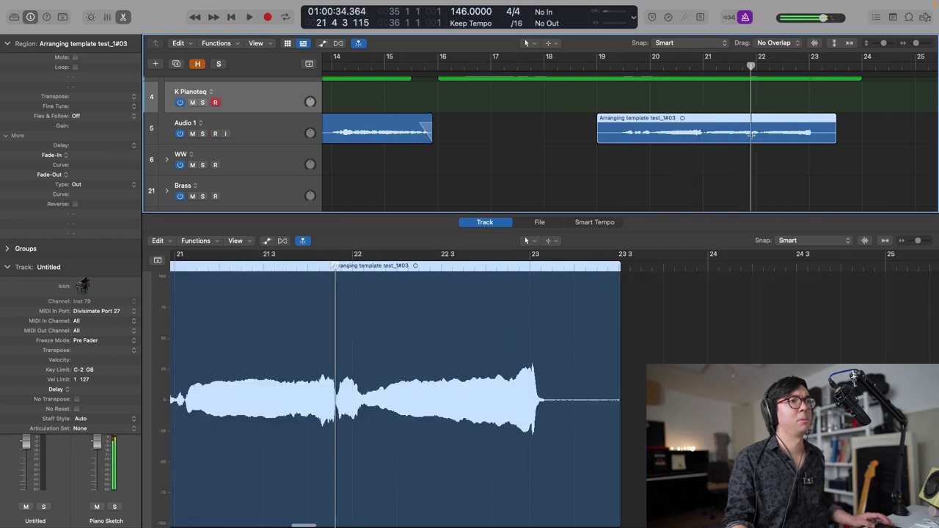
super+double_click(752, 139)
key(BackSpace)
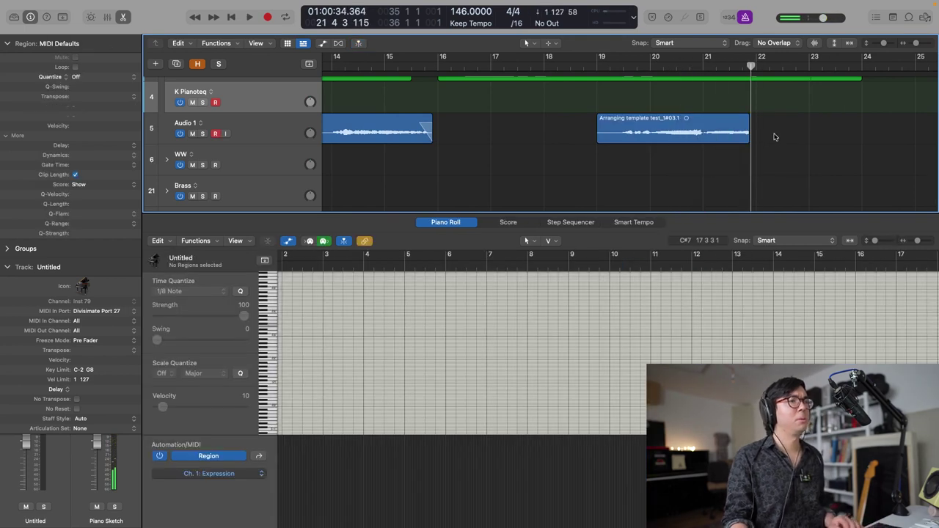
- Replay the end of the second Audio 1 take from before bar 20 and close the Piano Roll
click(706, 65)
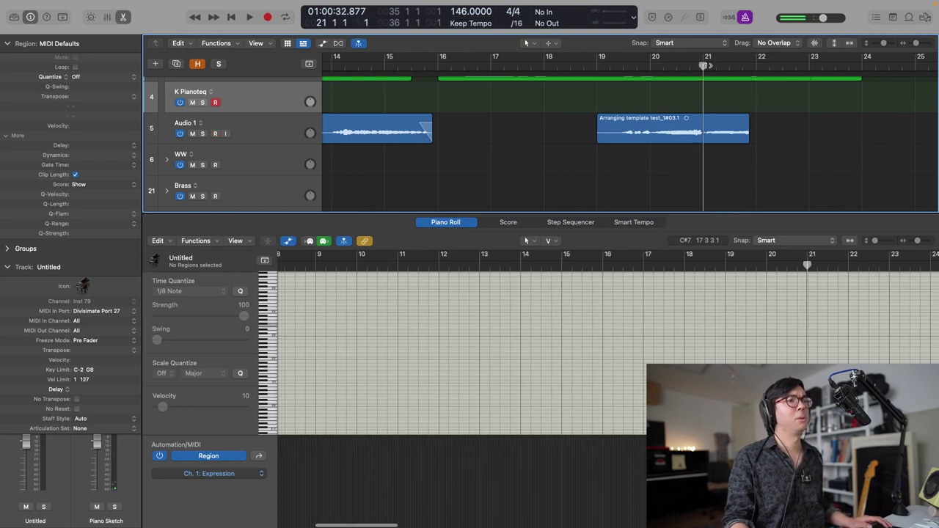
click(637, 66)
key(space)
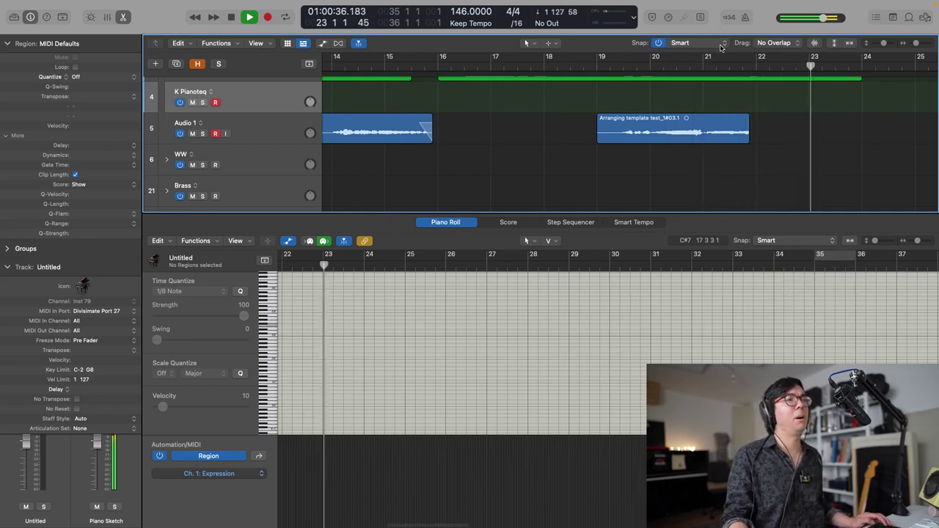
scroll(733, 84, up, 1)
key(space)
key(p)
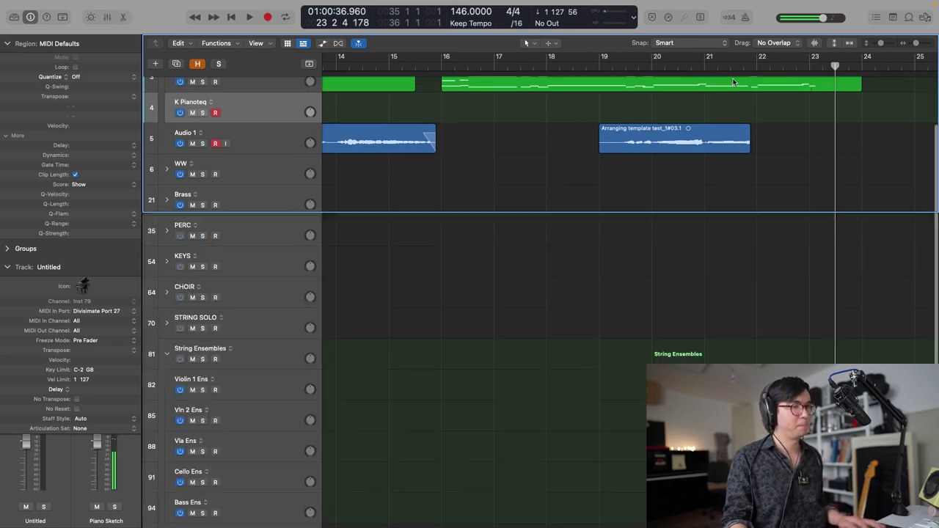
- Show the whole arrangement in the Tracks area and briefly play it back from just before bar 5
ctrl+alt+click(658, 97)
scroll(660, 97, down, 2)
scroll(664, 95, up, 3)
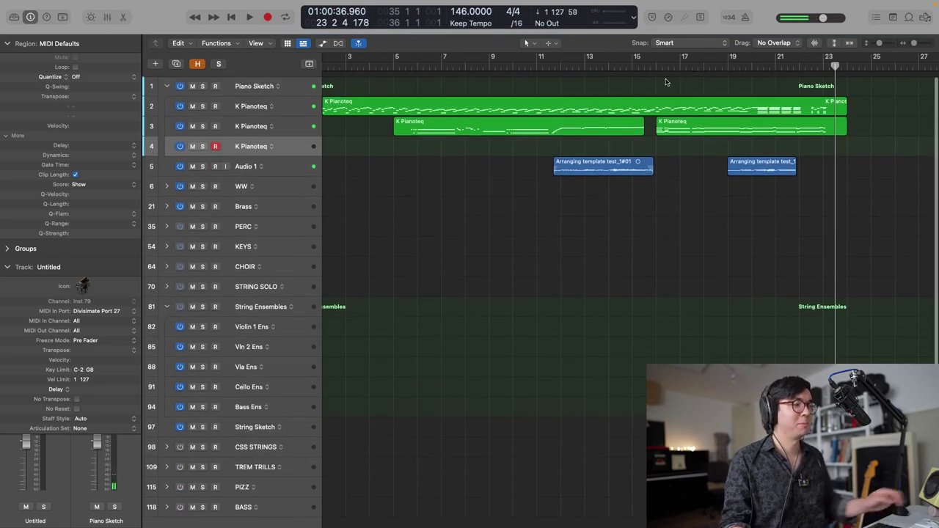
click(382, 67)
key(space)
scroll(423, 67, down, 2)
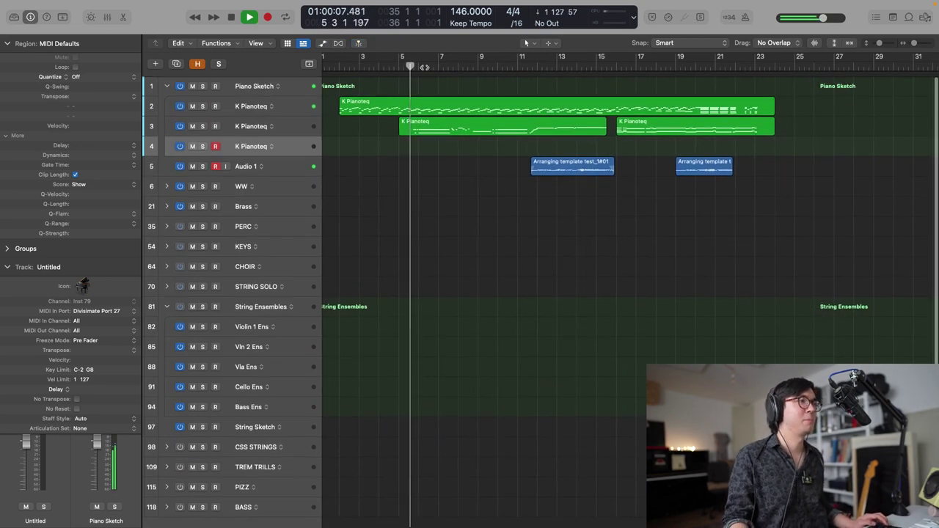
key(space)
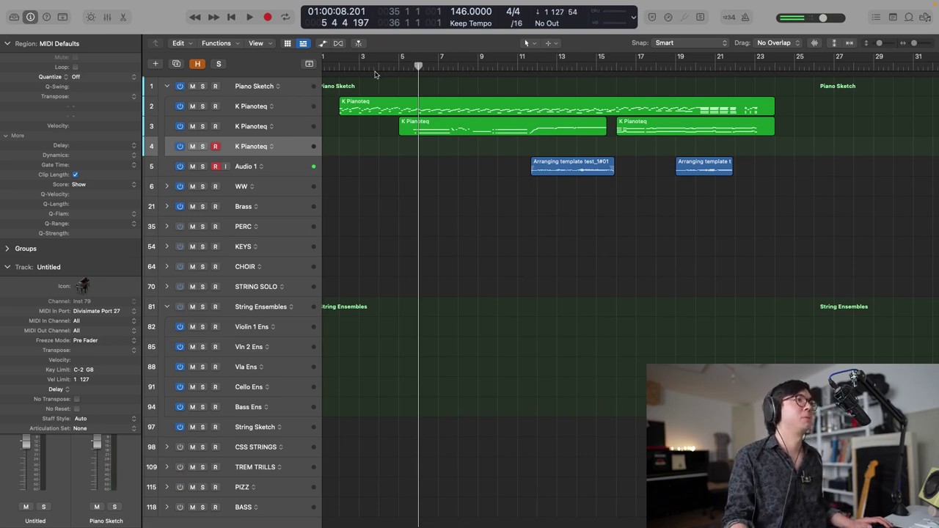
- Record a new Audio 1 take from beat 3 of bar 1 to about bar 6
scroll(375, 71, down, 1)
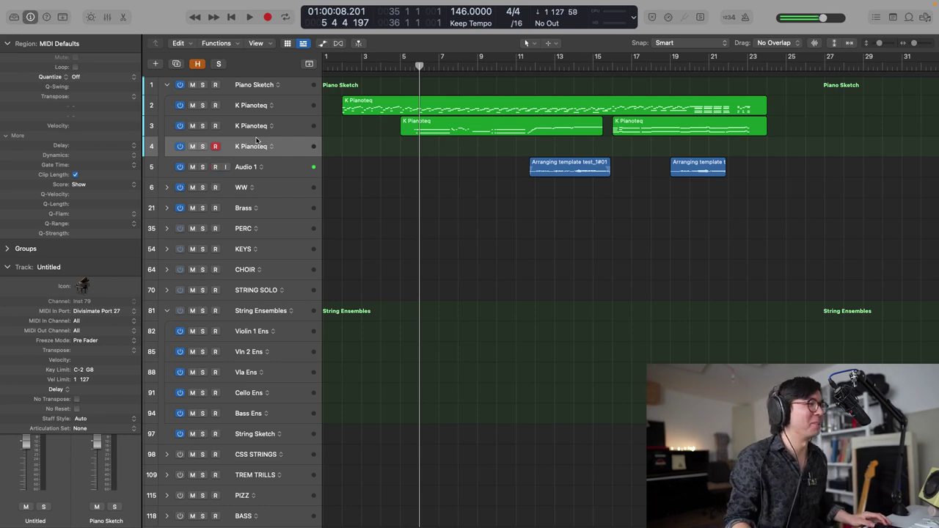
scroll(273, 143, up, 3)
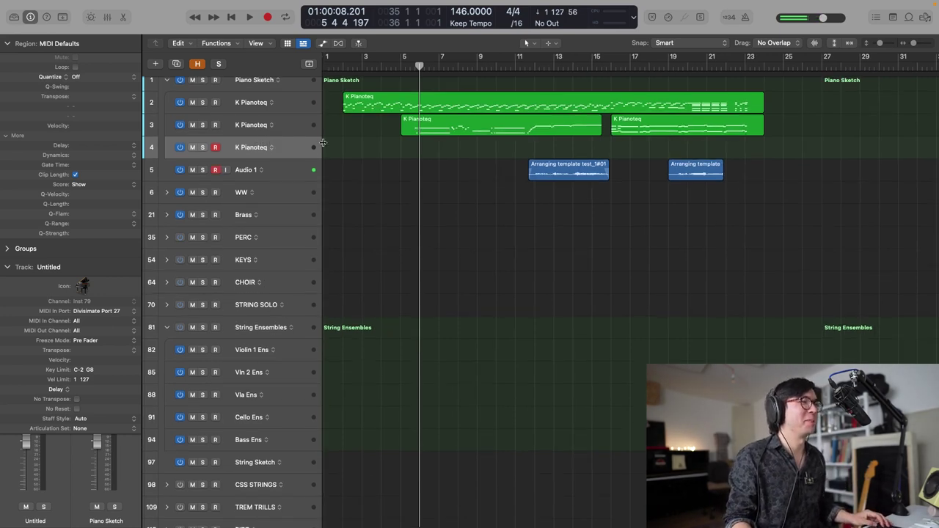
click(341, 66)
drag(342, 67, 334, 67)
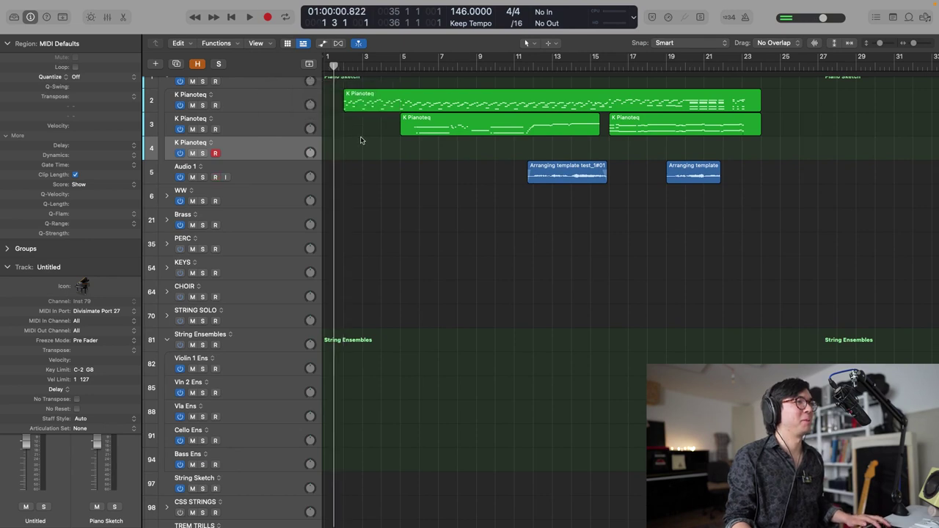
key(r)
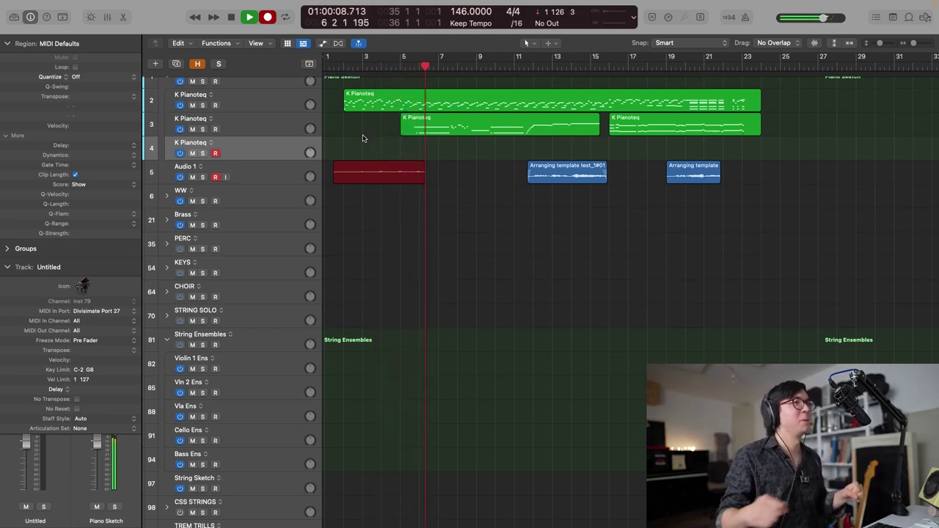
key(space)
- Play back the opening Audio 1 take from just before bar 3 and duplicate the Audio 1 track as a new empty track
click(360, 68)
key(space)
key(super+Down)
key(super+Down)
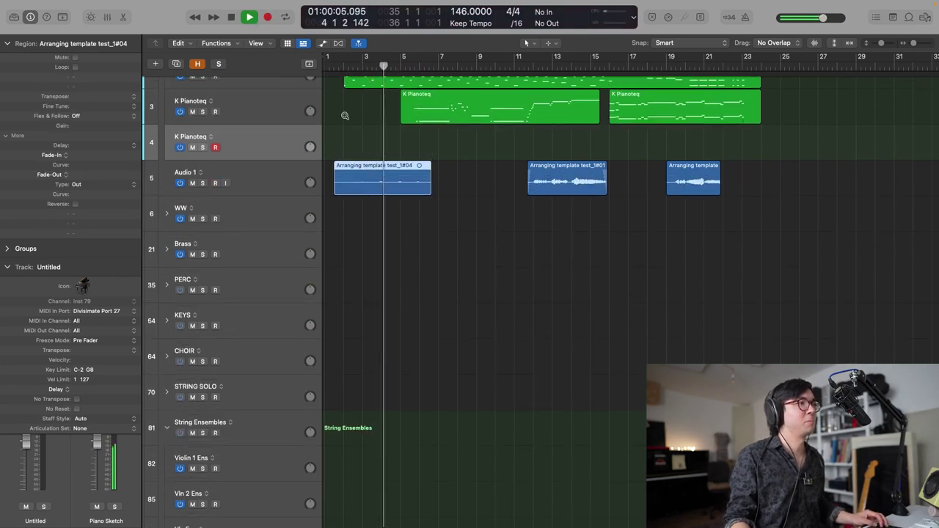
scroll(365, 132, up, 1)
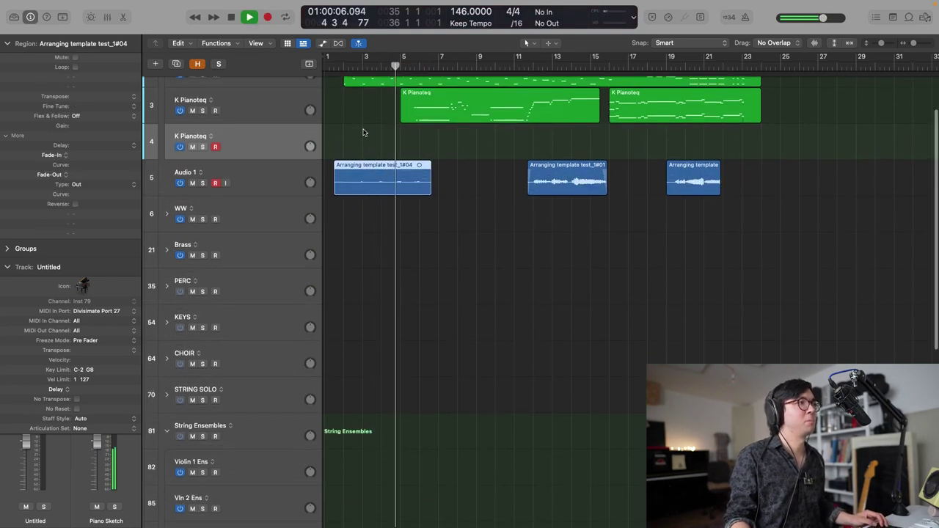
click(260, 178)
key(super+d)
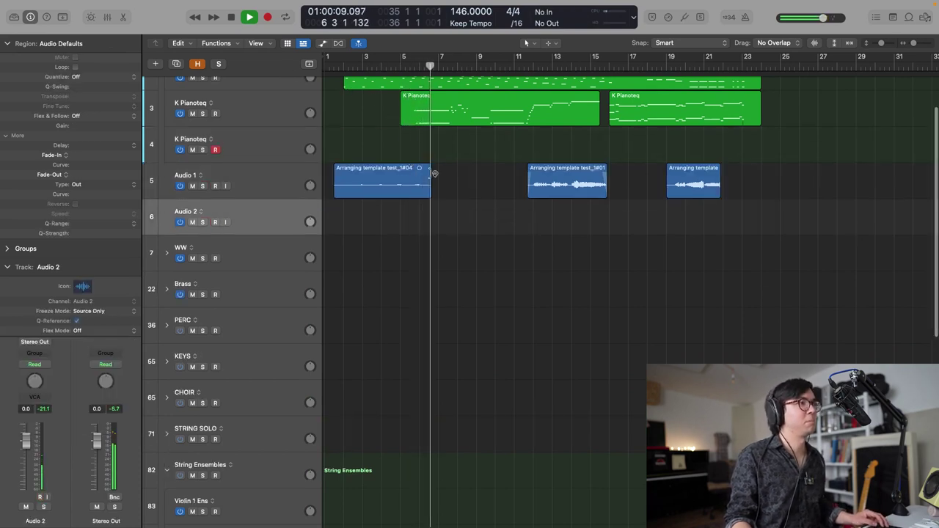
- Trim the end of the opening Audio 1 region slightly and give it a fade-in of 533 and a fade-out of 432
drag(430, 190, 432, 186)
drag(340, 186, 328, 184)
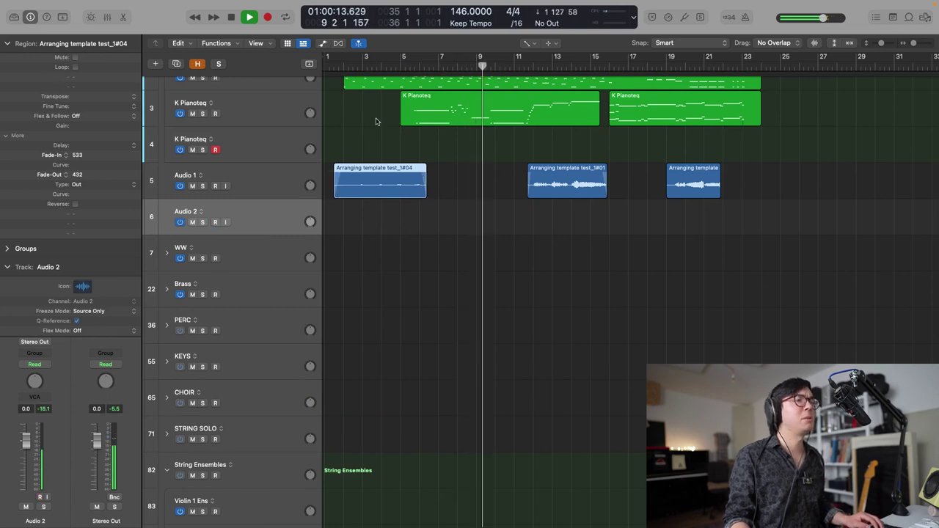
key(super+Up)
key(super+Left)
- Play back from about bar 8, select the empty K Pianoteq track and restart playback to try ideas over it
click(437, 67)
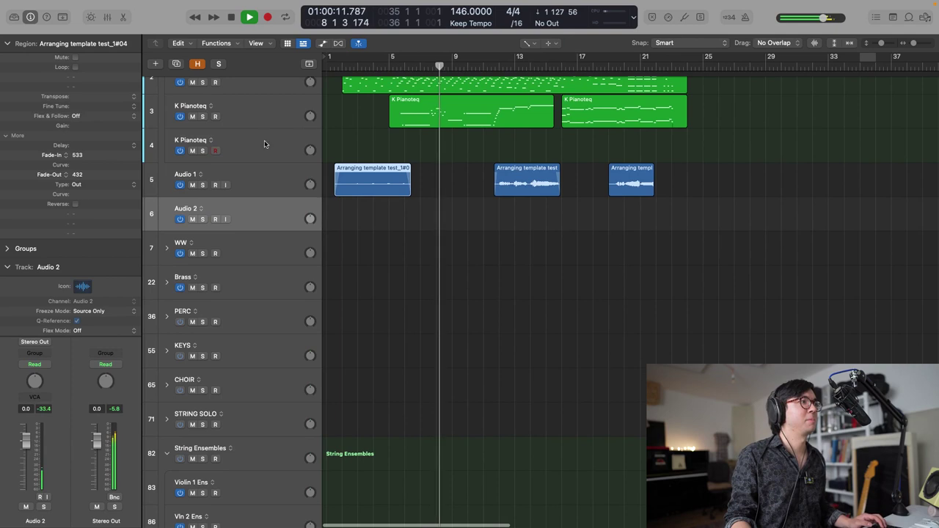
click(264, 140)
key(space)
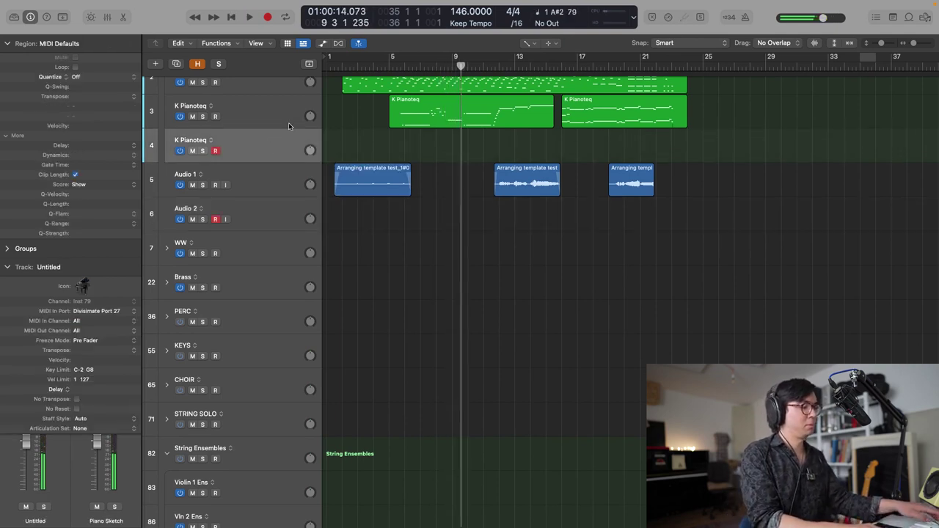
key(space)
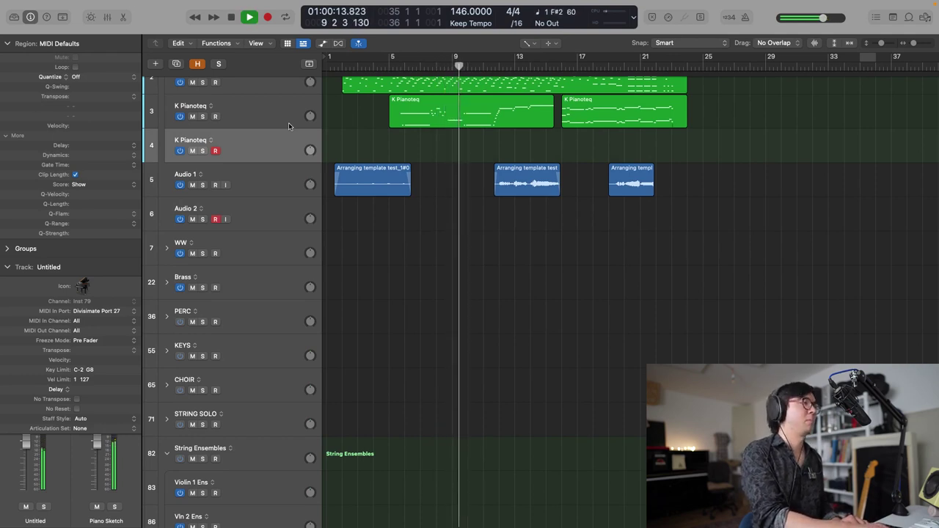
- Listen through the arrangement past the first melody phrase, then replay it from bar 16
scroll(466, 146, up, 2)
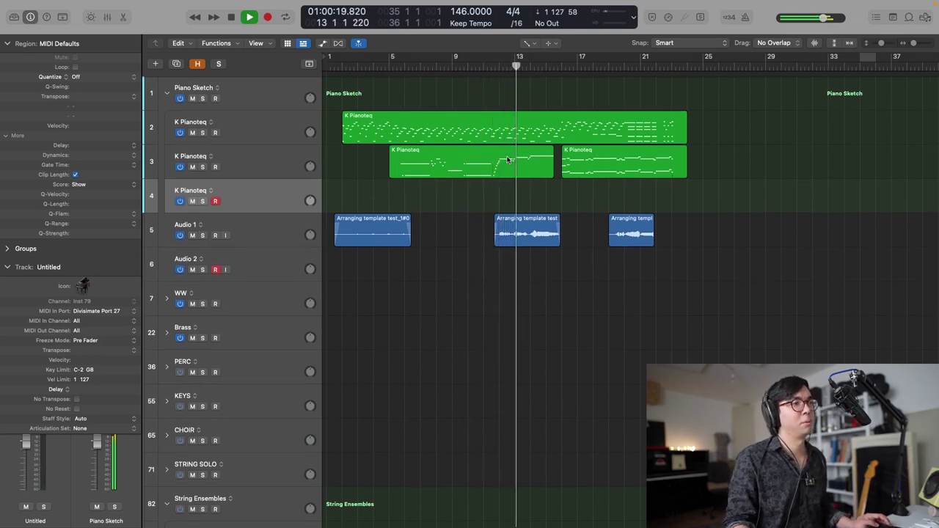
scroll(509, 160, up, 2)
scroll(511, 160, down, 2)
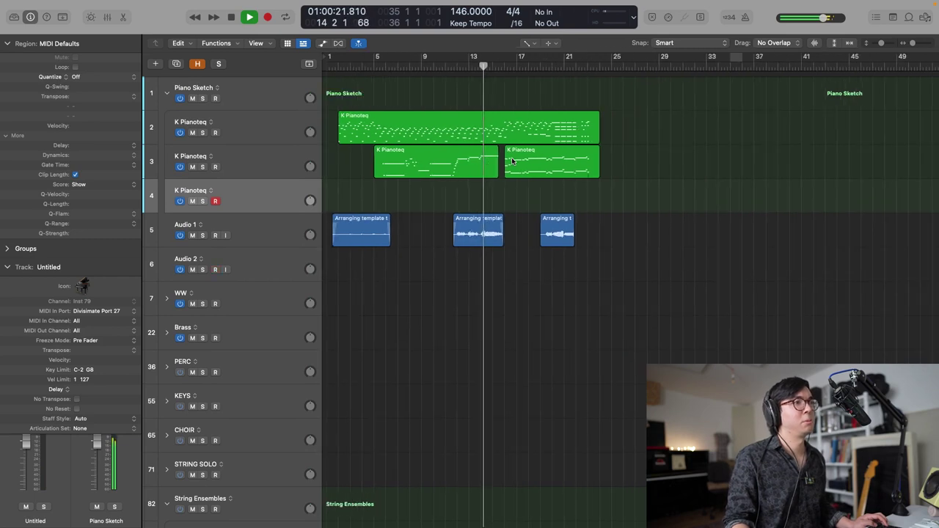
scroll(513, 160, up, 4)
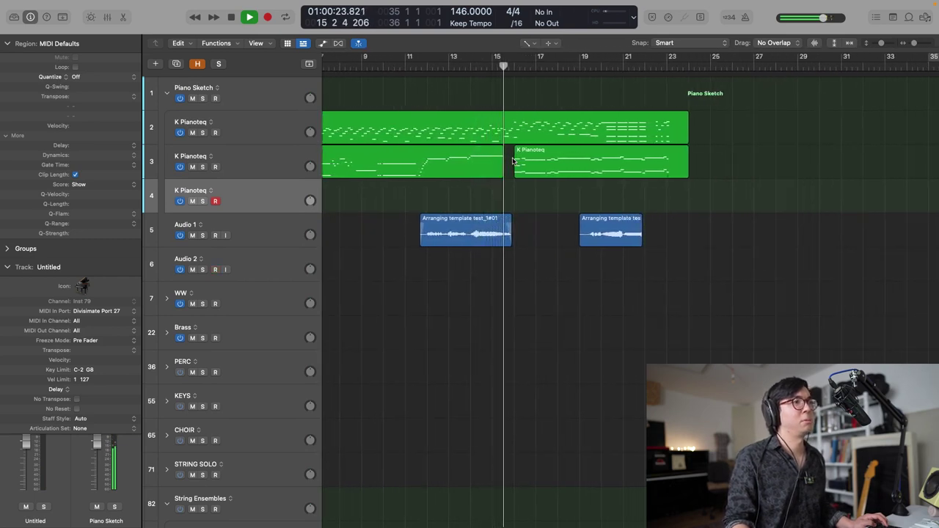
scroll(515, 161, down, 1)
scroll(516, 160, up, 1)
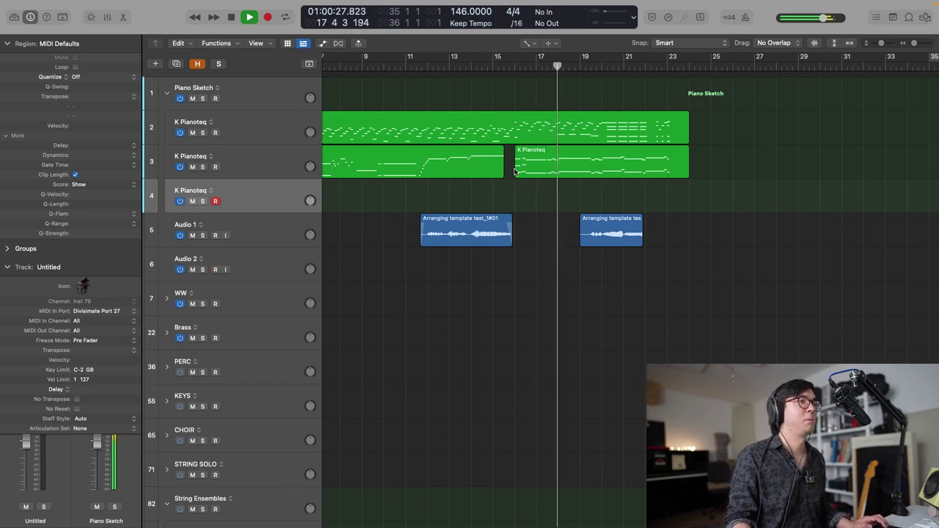
click(517, 66)
key(space)
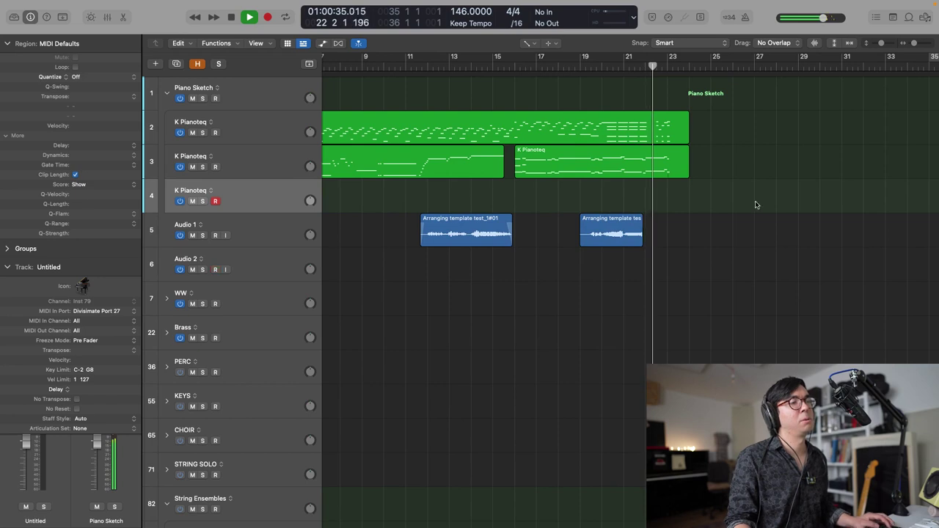
- Extend the end of the Audio 1 region starting at bar 19 slightly toward bar 22 and add a fade-out of 231
key(super+Right)
key(super+Right)
key(super+Right)
key(super+Right)
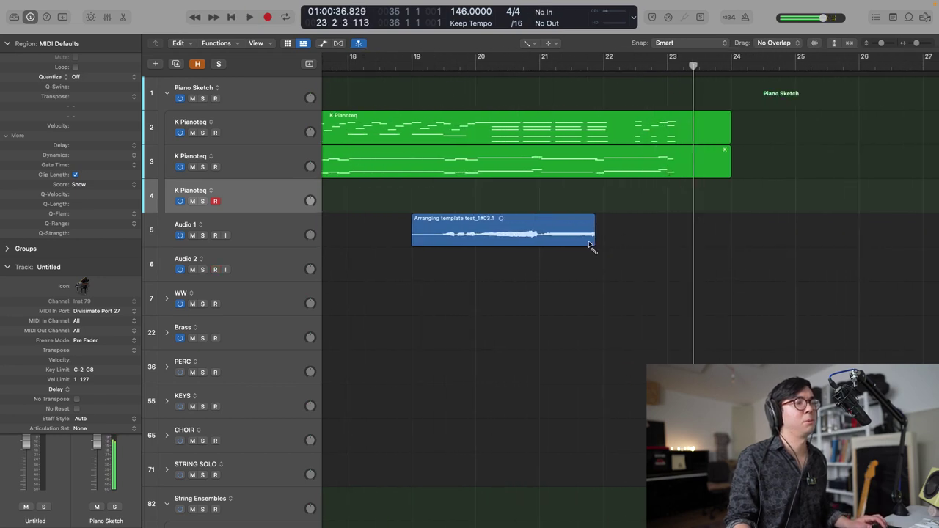
key(t)
key(t)
drag(593, 240, 610, 239)
key(t)
key(a)
key(t)
key(t)
- Replay the passage from bar 16 to about bar 23 and collapse the selected track's parameters in the inspector
key(space)
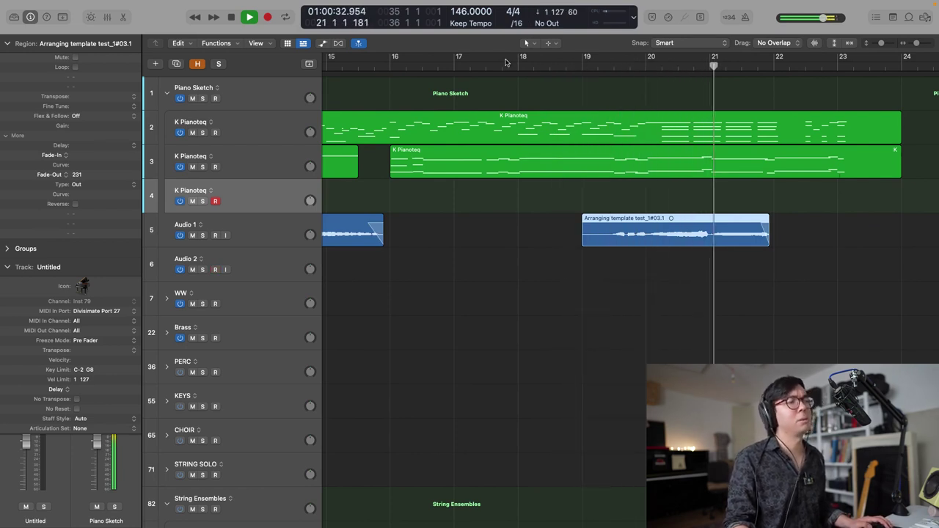
click(395, 67)
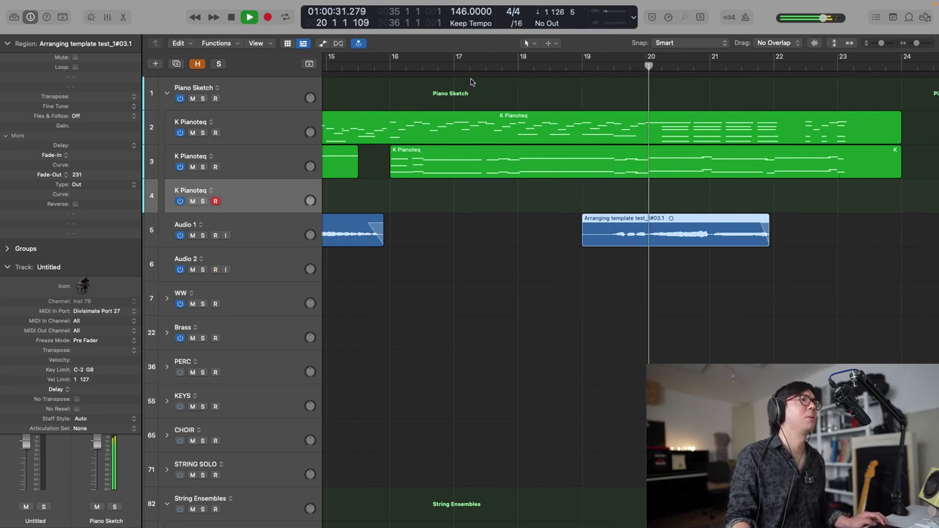
scroll(473, 82, left, 3)
scroll(473, 82, left, 6)
scroll(474, 82, up, 2)
scroll(473, 82, right, 4)
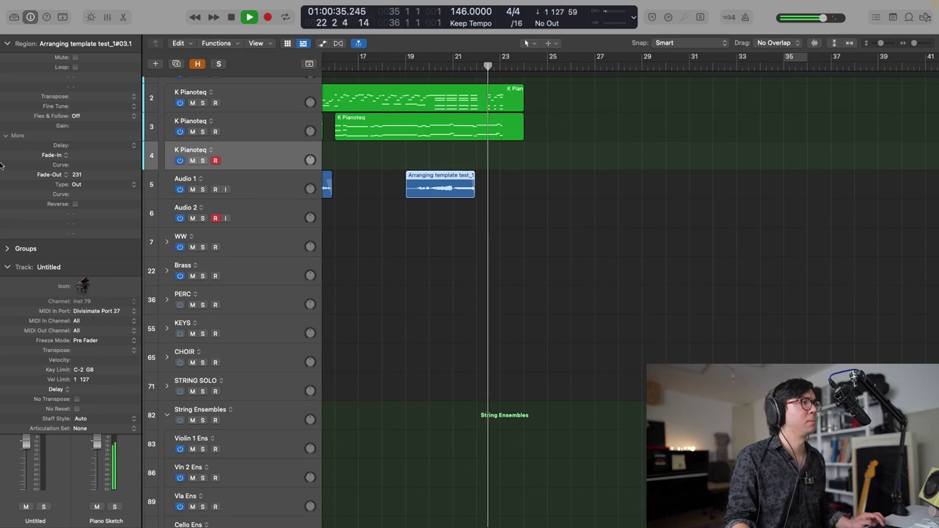
click(9, 266)
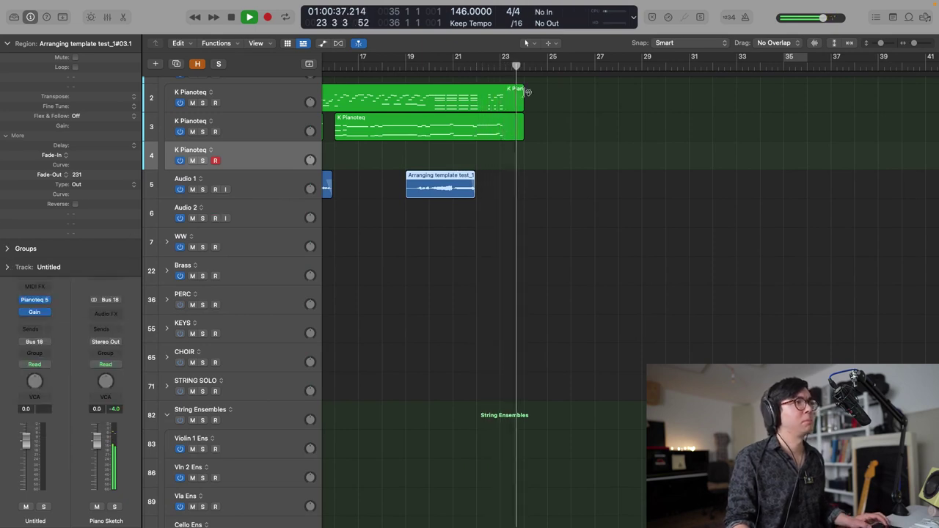
key(space)
- Return to the project start, bring all regions into view and play the arrangement from about bar 7
key(Return)
ctrl+alt+click(507, 121)
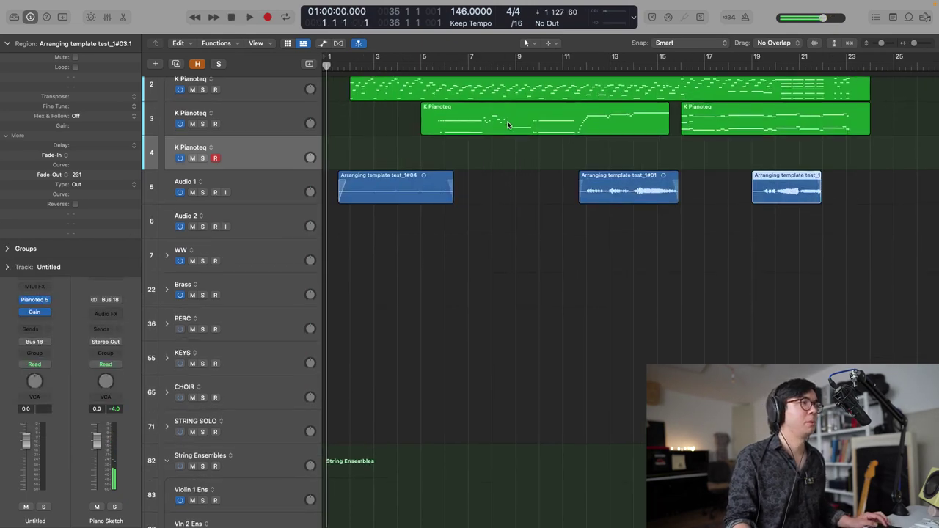
ctrl+alt+click(509, 122)
scroll(508, 121, left, 4)
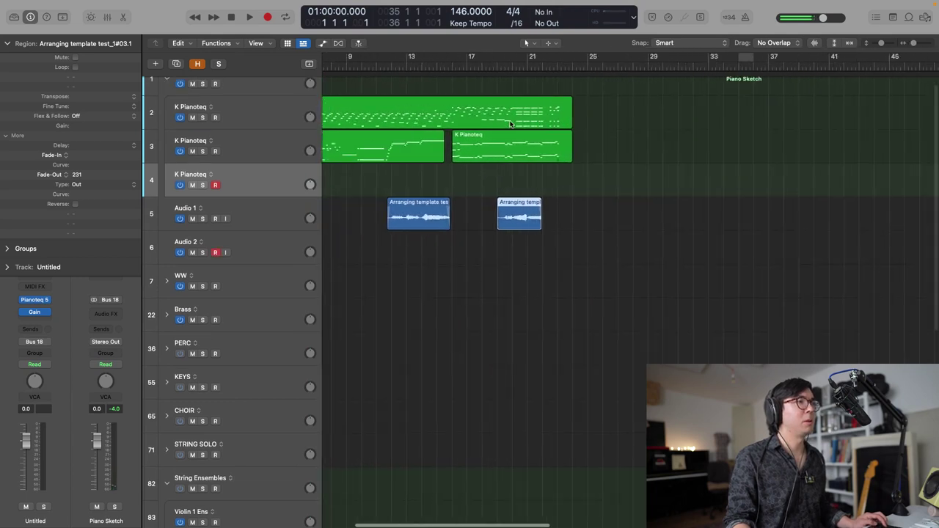
double_click(428, 66)
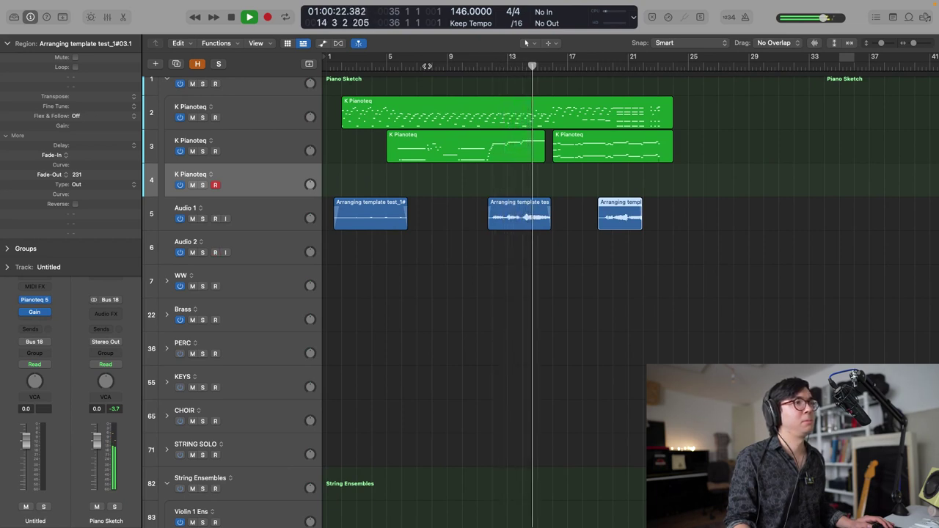
key(space)
- Place the playhead at bar 2, select the long K Pianoteq region and fit it to the view for playback
click(337, 68)
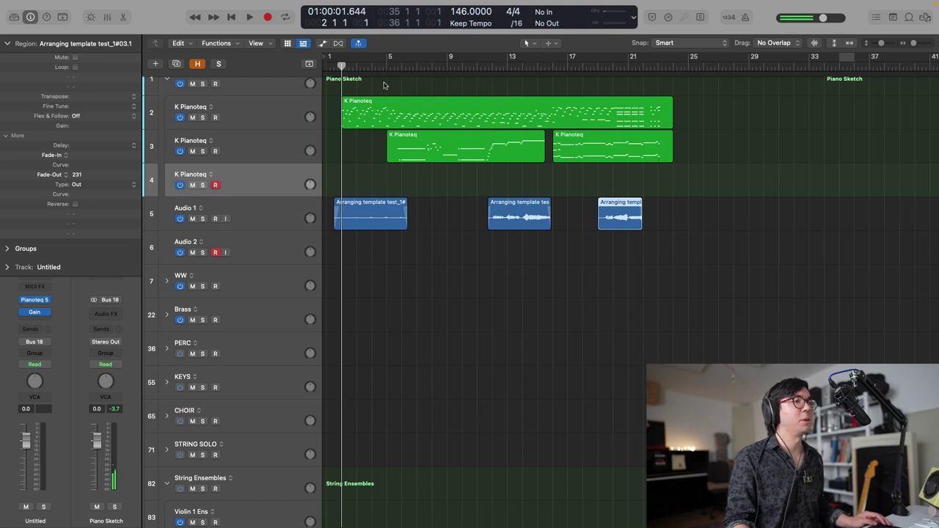
key(super+Up)
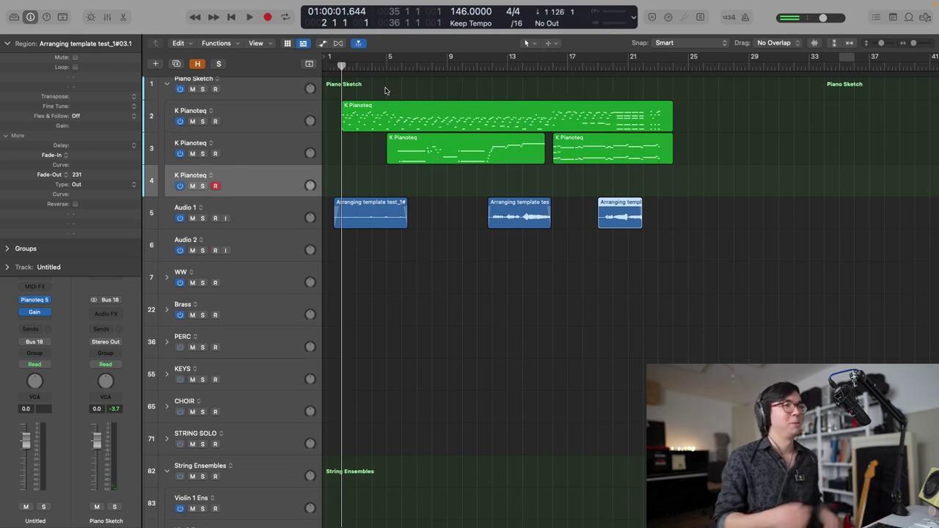
scroll(433, 176, left, 3)
scroll(433, 176, down, 2)
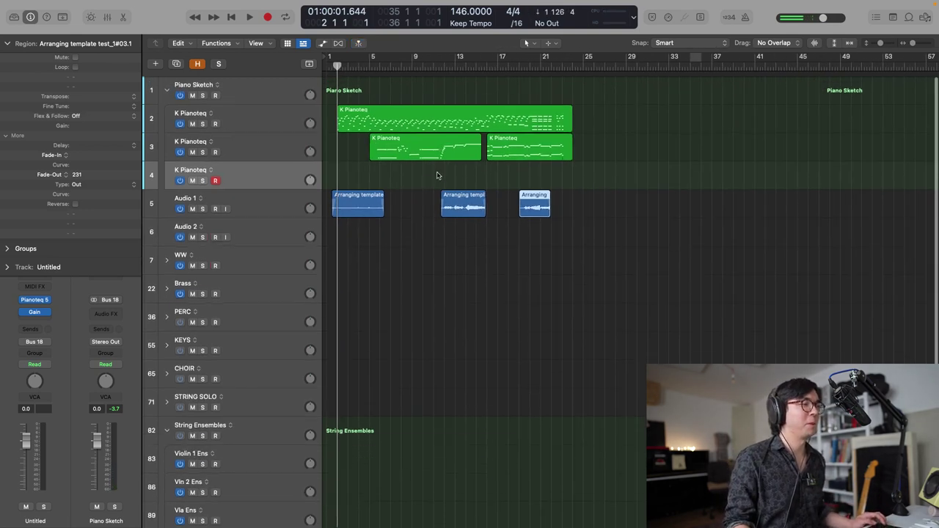
ctrl+alt+click(365, 95)
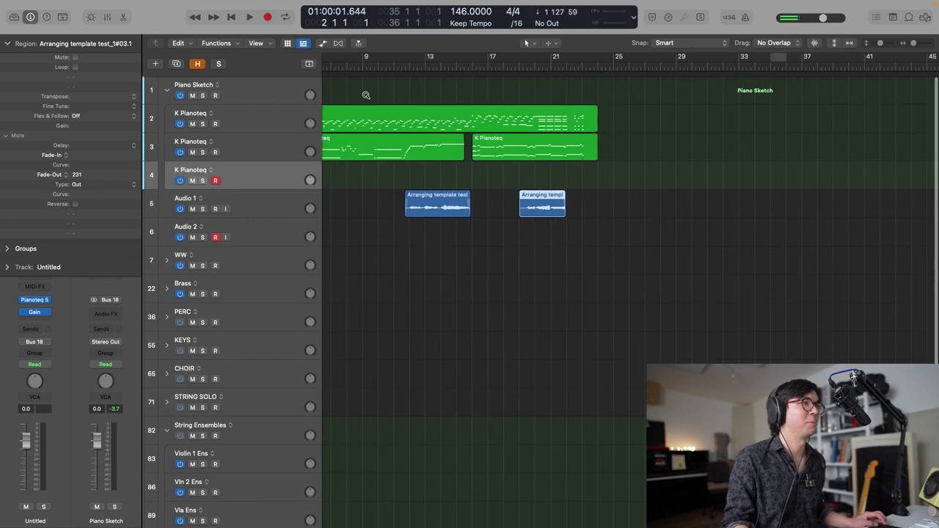
click(367, 96)
key(z)
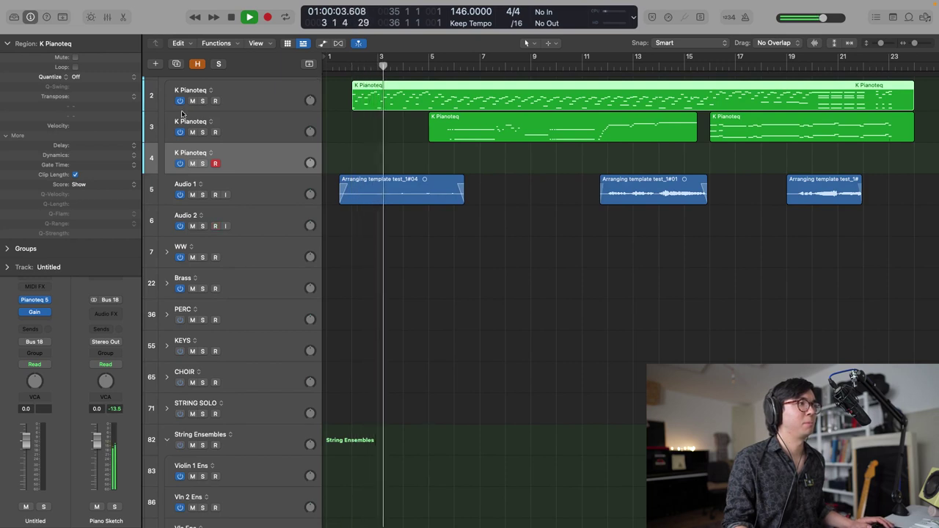
- Audition the K Pianoteq part on track 2 soloed around bar 3, and replay the unsoloed mix from about bar 2
click(202, 101)
key(space)
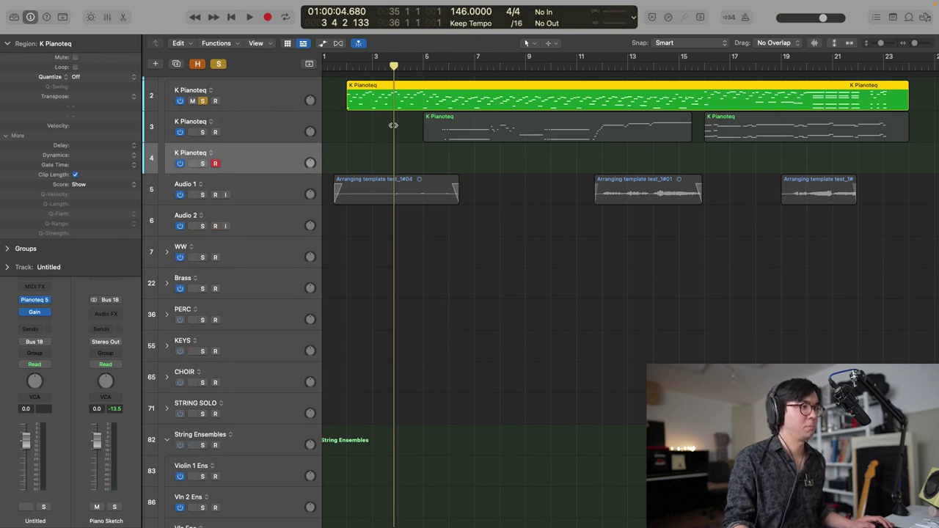
click(202, 100)
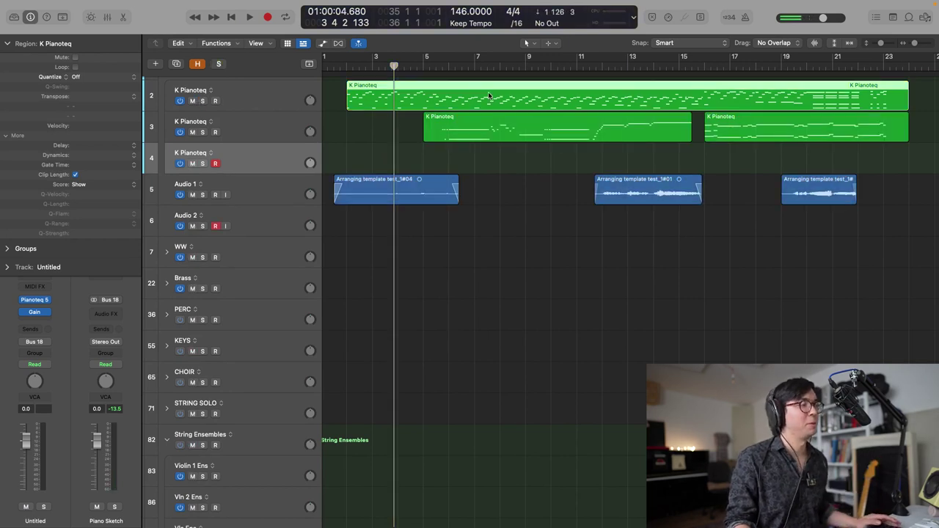
scroll(488, 91, down, 5)
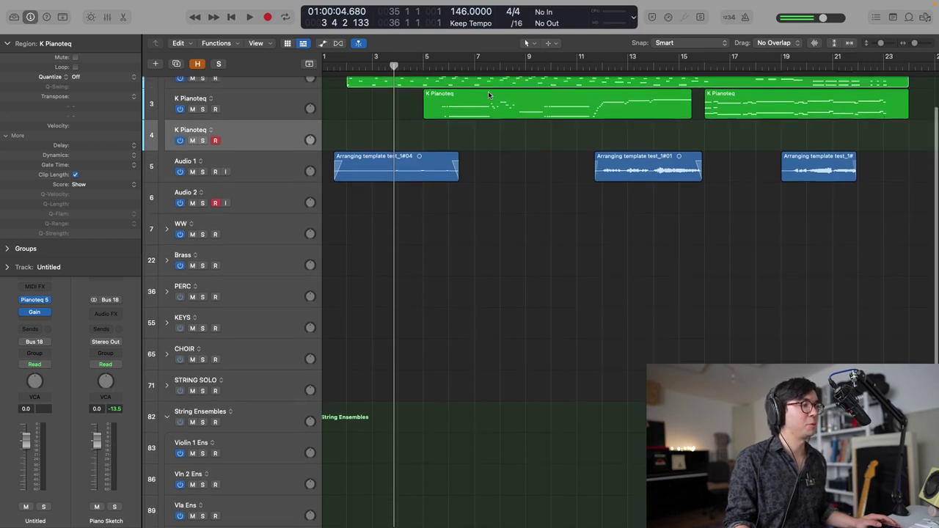
scroll(489, 95, up, 5)
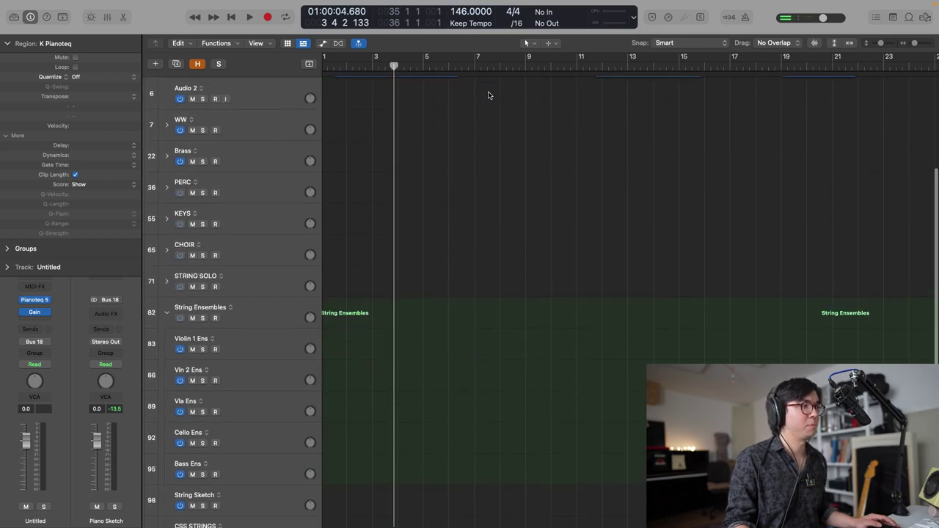
key(shift+space)
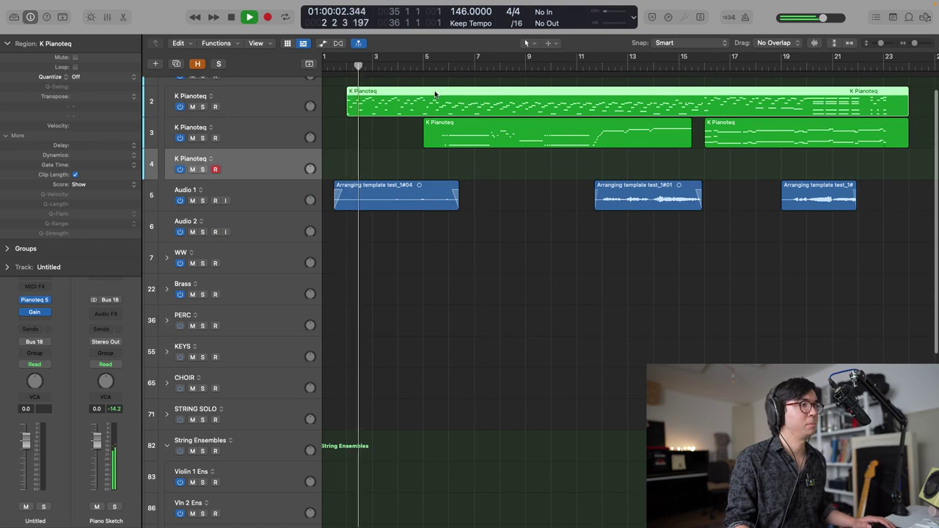
key(space)
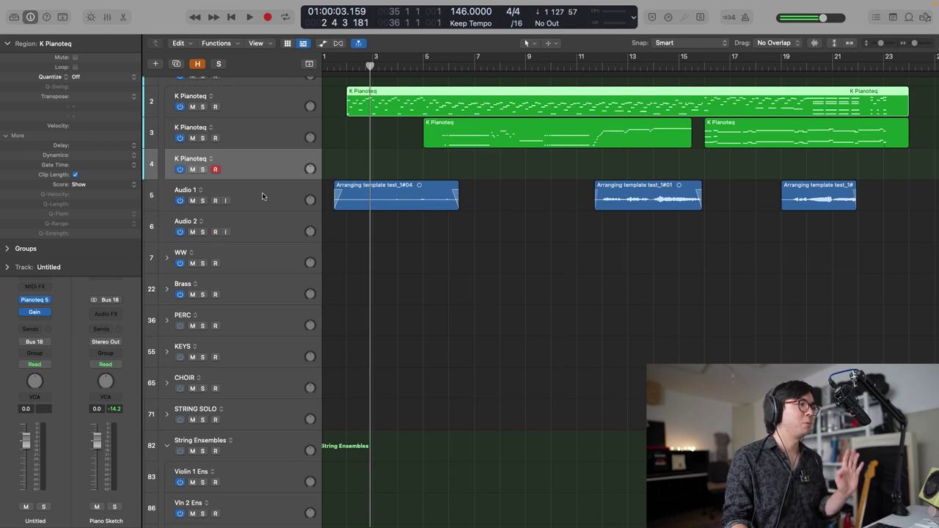
- Capture a played viola phrase from bar 2 on the Vla Ens track and trim the region's end to just past bar 7
scroll(286, 172, down, 4)
key(super+Up)
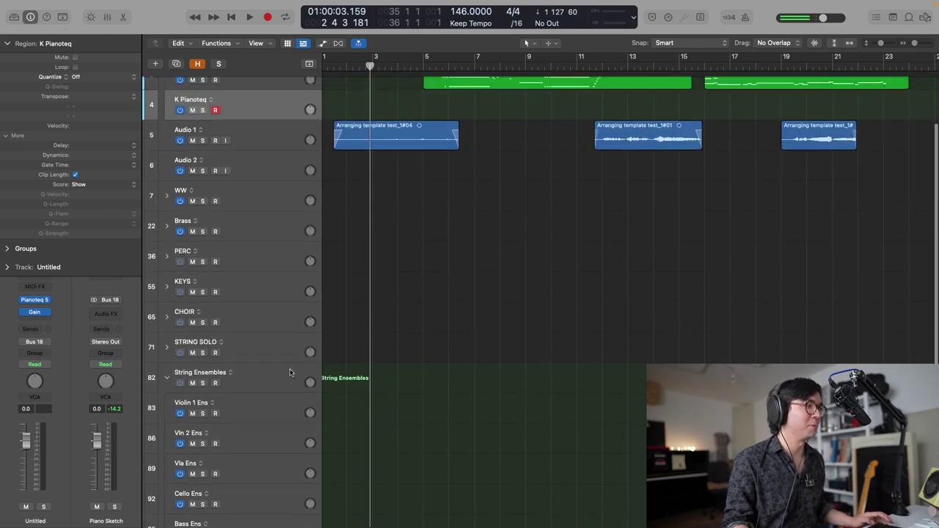
scroll(273, 428, down, 3)
click(332, 409)
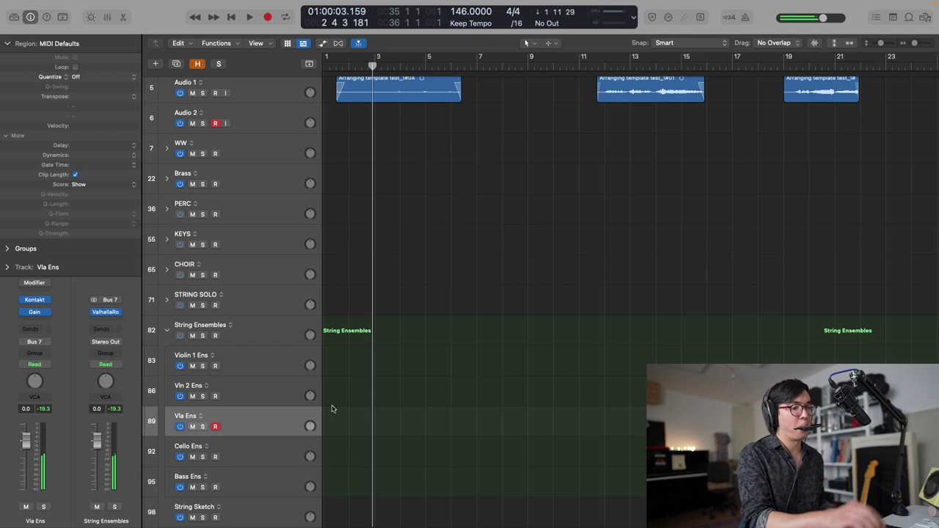
key(space)
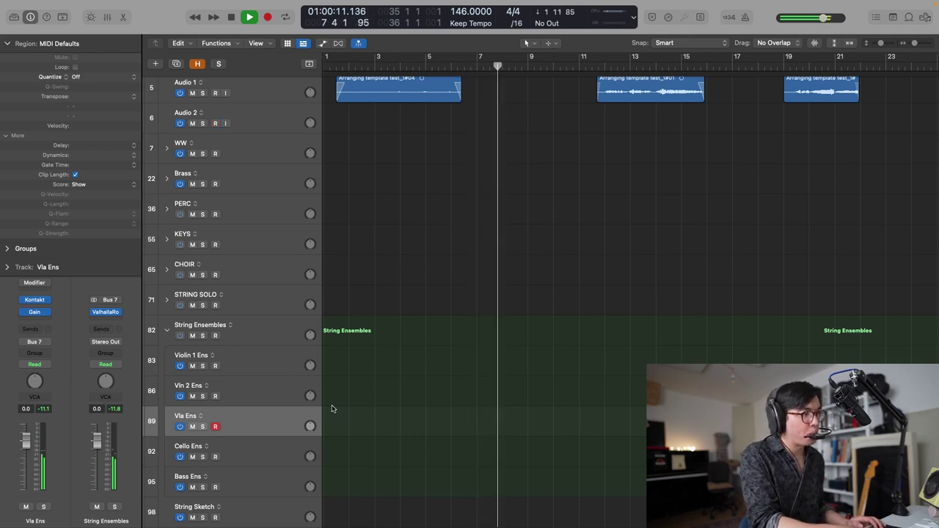
key(space)
key(shift+r)
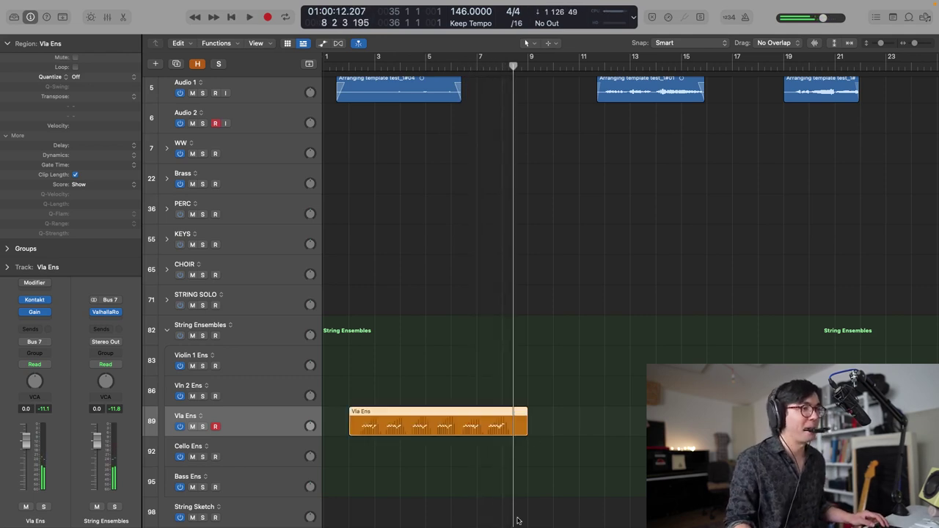
drag(490, 433, 483, 432)
click(471, 126)
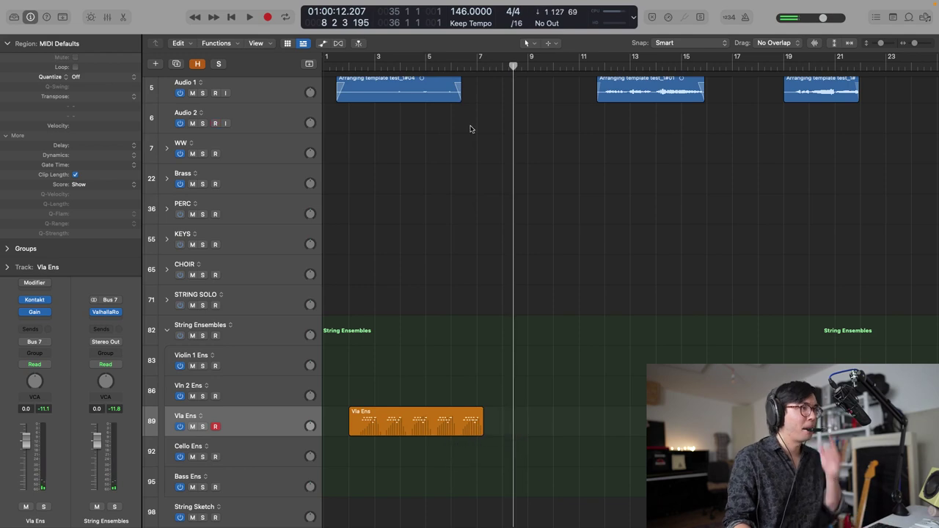
- Play the arrangement briefly from about bar 2 with the captured viola phrase
double_click(344, 66)
scroll(348, 83, up, 4)
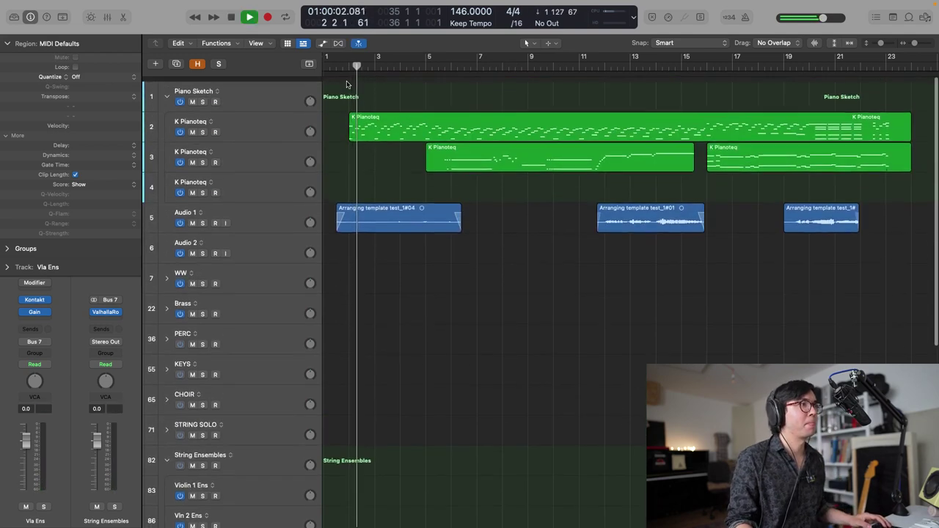
key(space)
- Select the Bass Ens track and record-enable both Cello Ens and Bass Ens in the String Ensembles stack
scroll(347, 84, down, 2)
scroll(272, 387, down, 5)
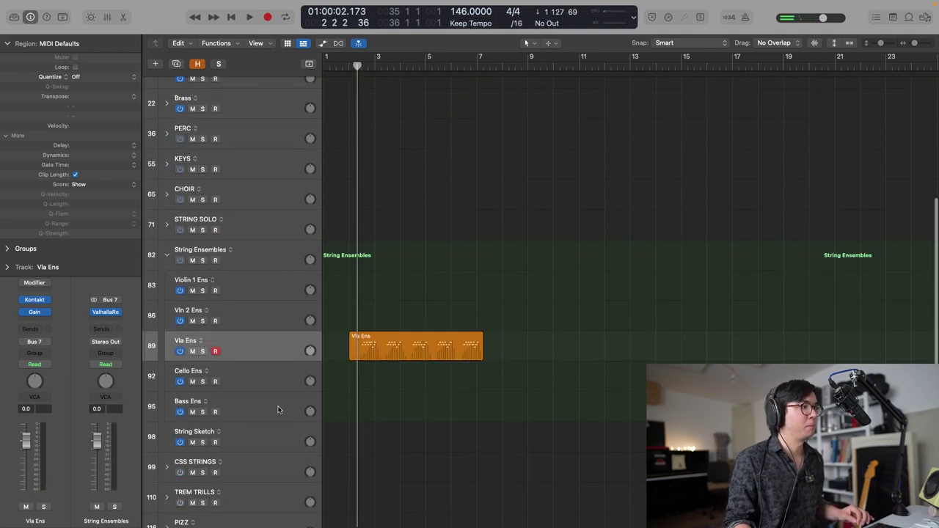
scroll(277, 401, up, 4)
scroll(277, 405, down, 5)
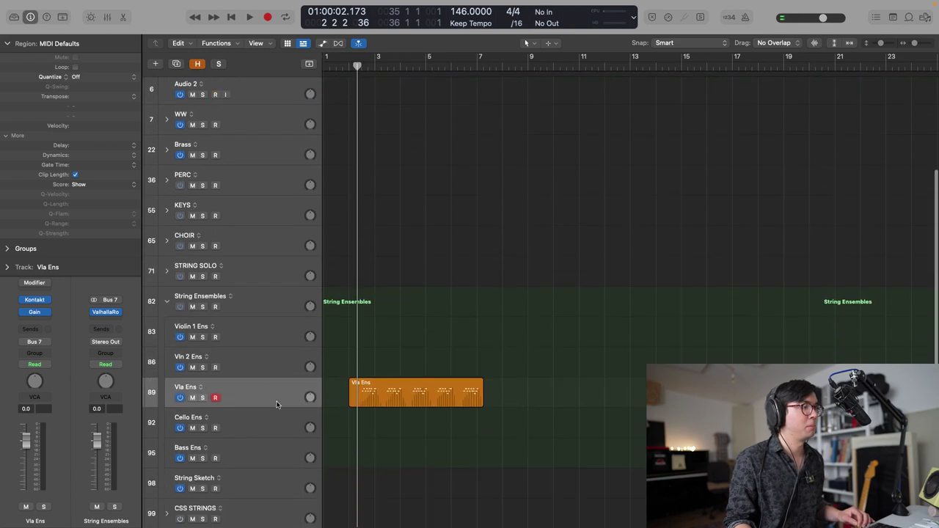
scroll(277, 404, down, 4)
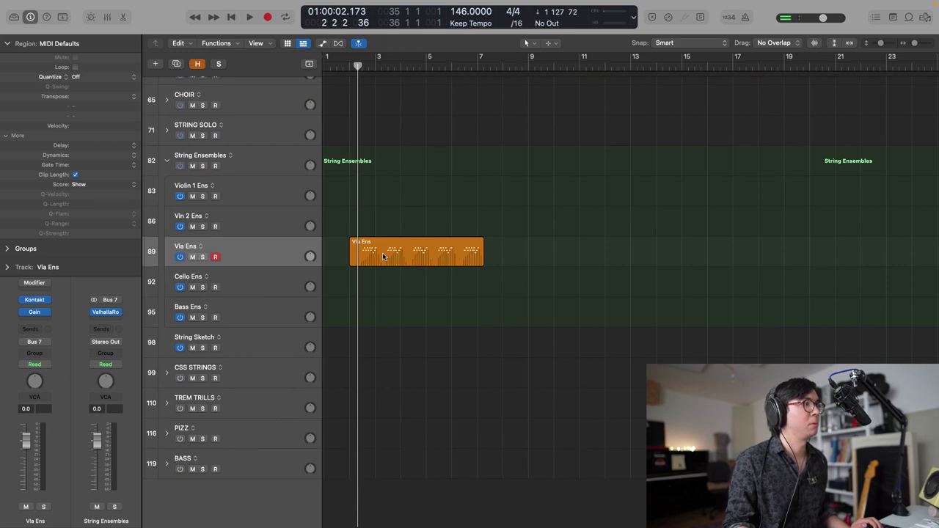
scroll(382, 262, up, 2)
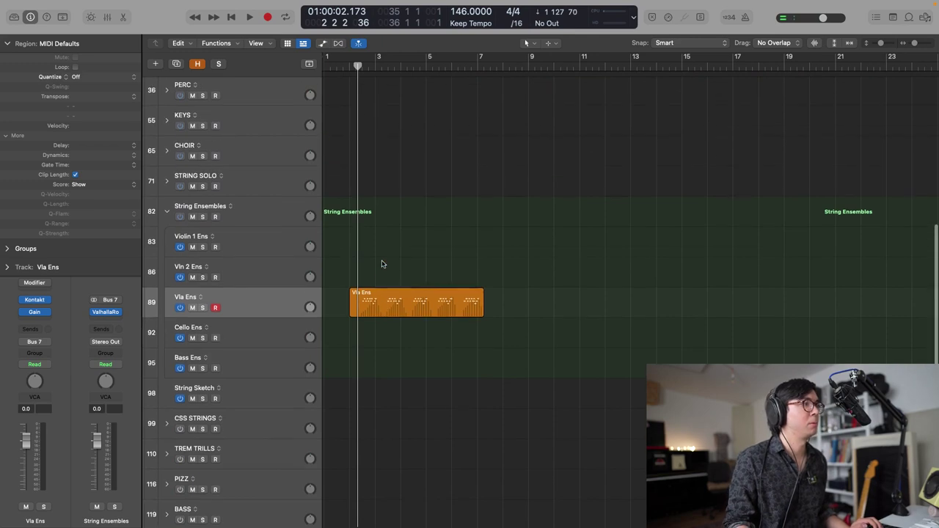
click(281, 364)
click(215, 337)
click(215, 368)
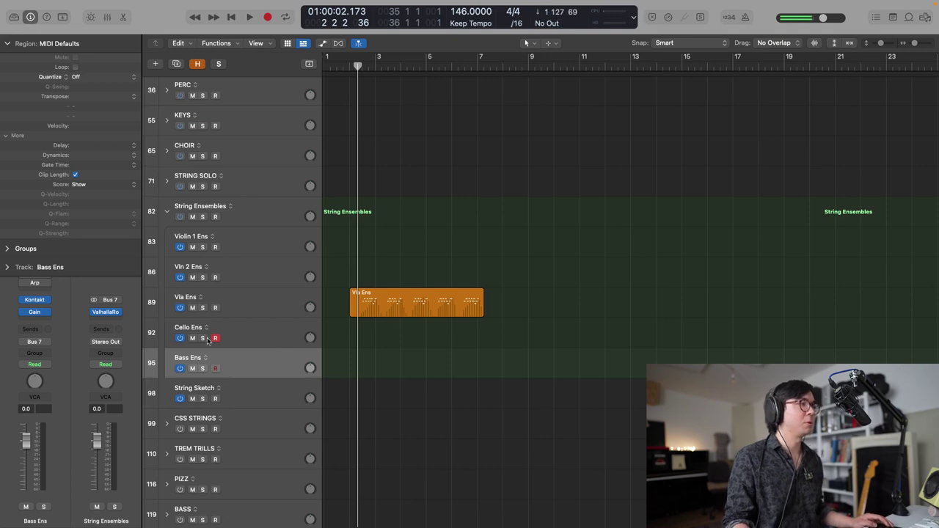
- Switch to Divisimate, activate the 8vb preset and inspect its routing and the port 31 transpose modifier in Orchestrate mode
key(super+Tab)
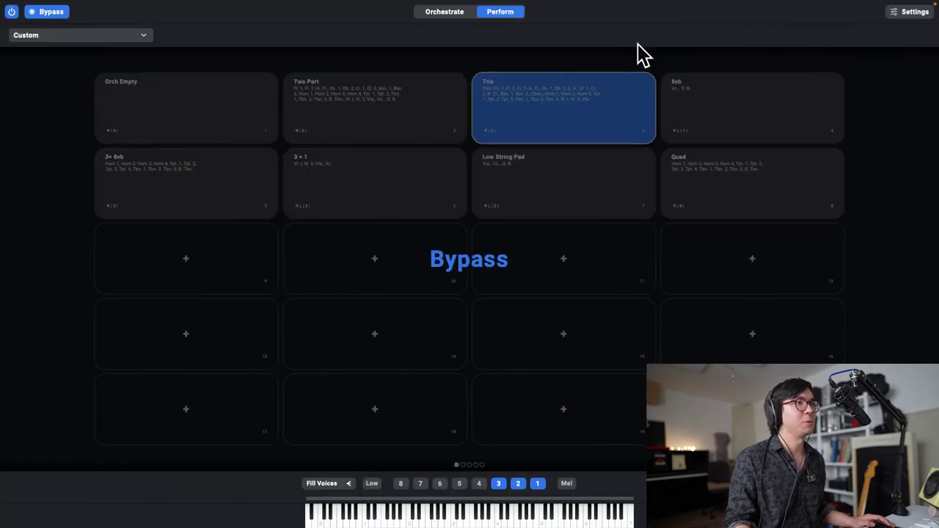
click(723, 96)
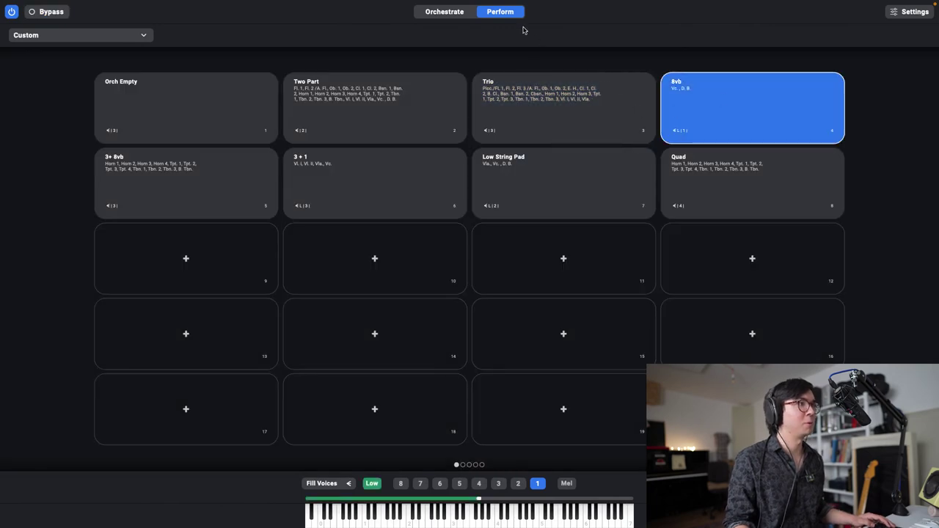
click(465, 13)
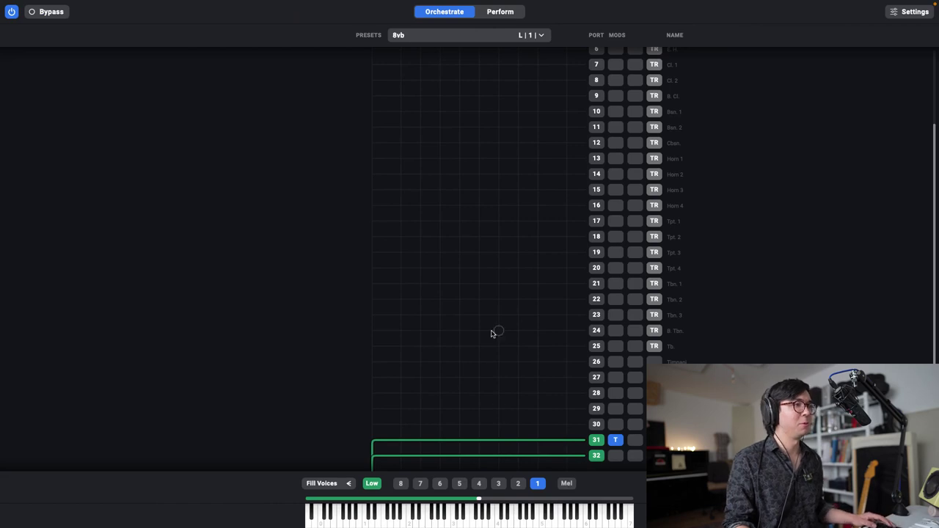
key(super+Tab)
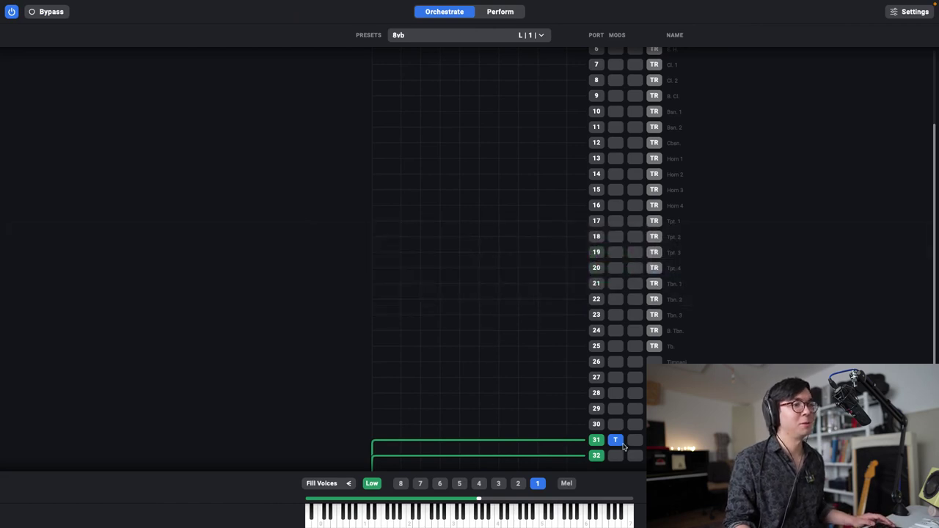
click(621, 443)
click(537, 200)
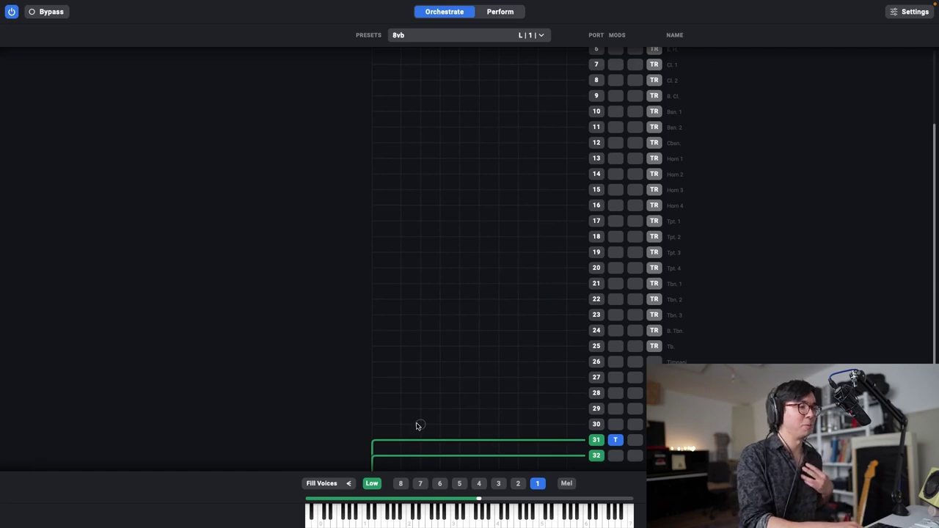
- Switch back to Logic Pro and rehearse the low line on Cello Ens and Bass Ens from about bar 2
key(super+Tab)
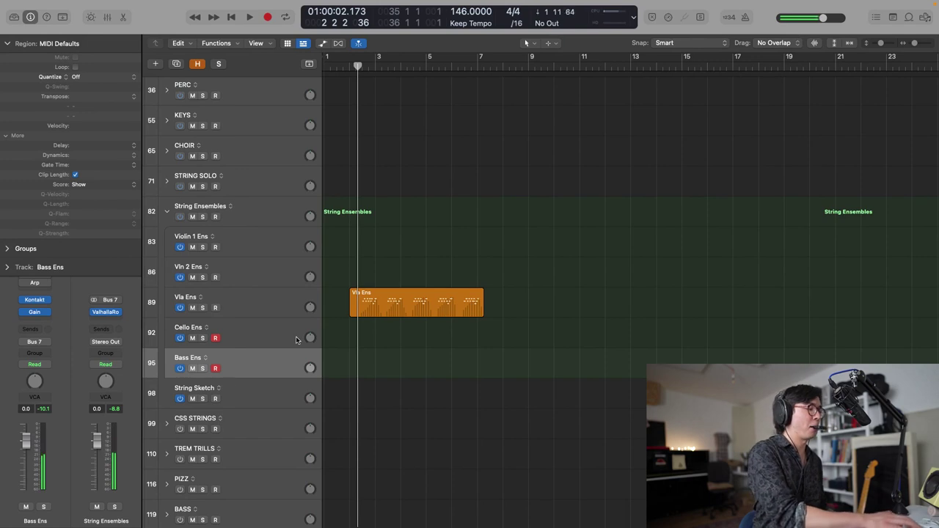
key(space)
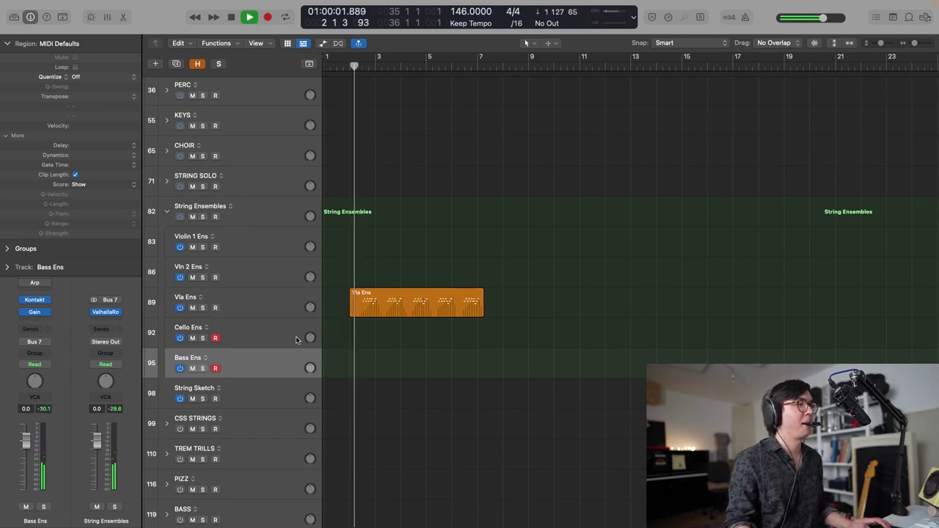
key(space)
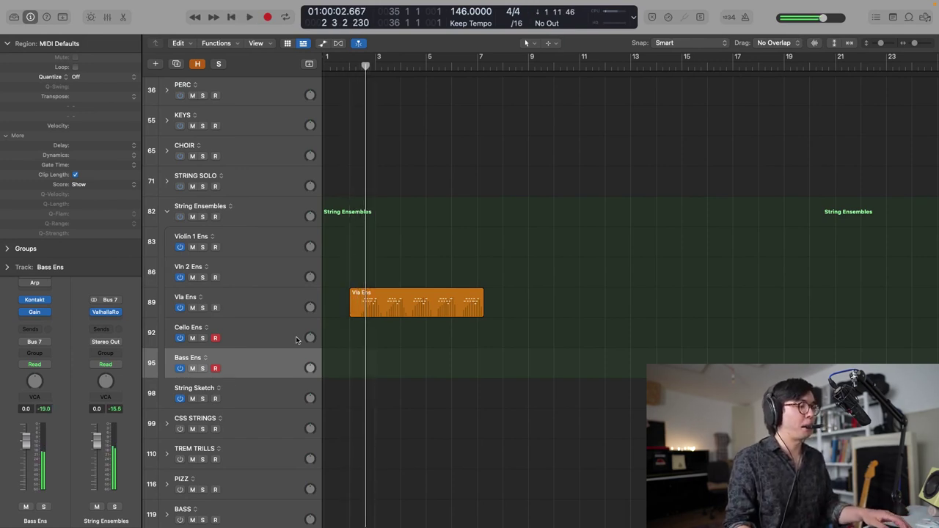
key(space)
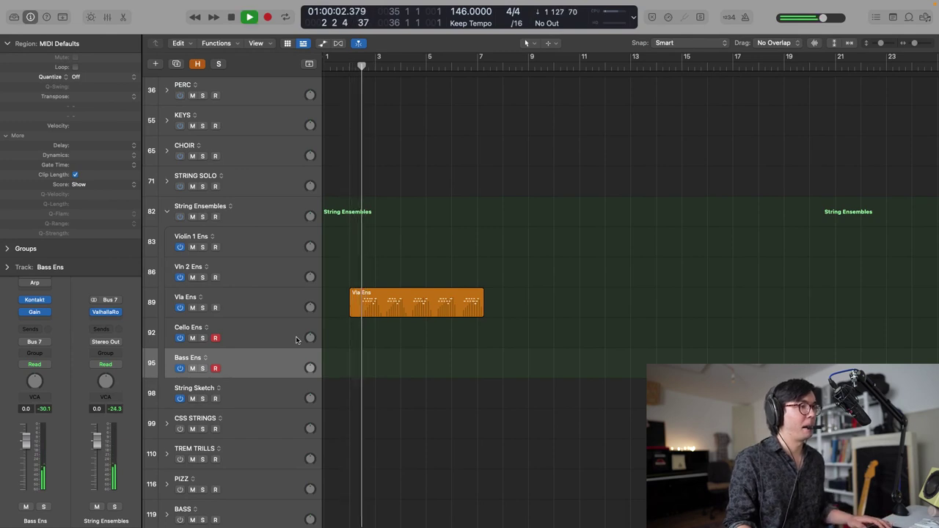
key(space)
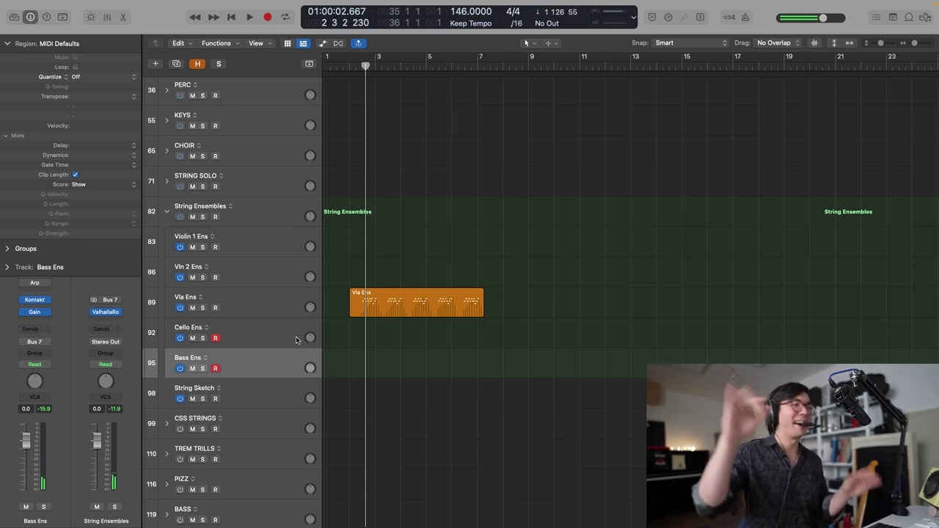
key(space)
key(space)
- Turn on the metronome, play the low line from bar 2 and capture it as regions on Cello Ens and Bass Ens
key(Return)
key(space)
key(k)
key(comma)
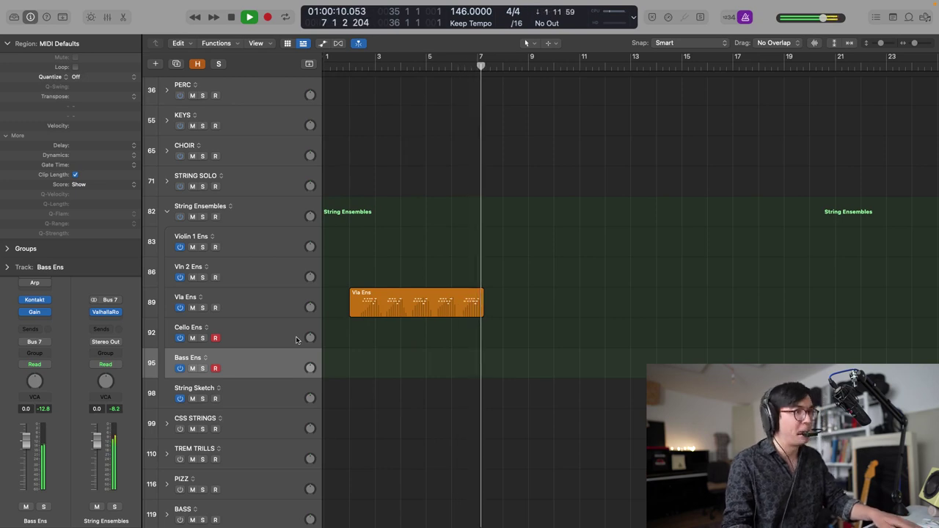
key(shift+r)
- Play back the arrangement from the project start to about bar 4 and place the playhead at bar 2
key(Return)
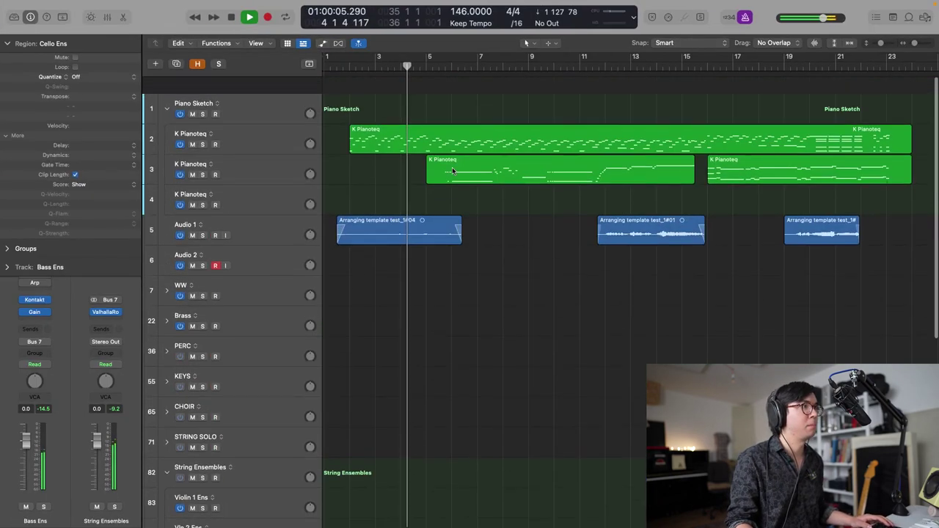
click(369, 119)
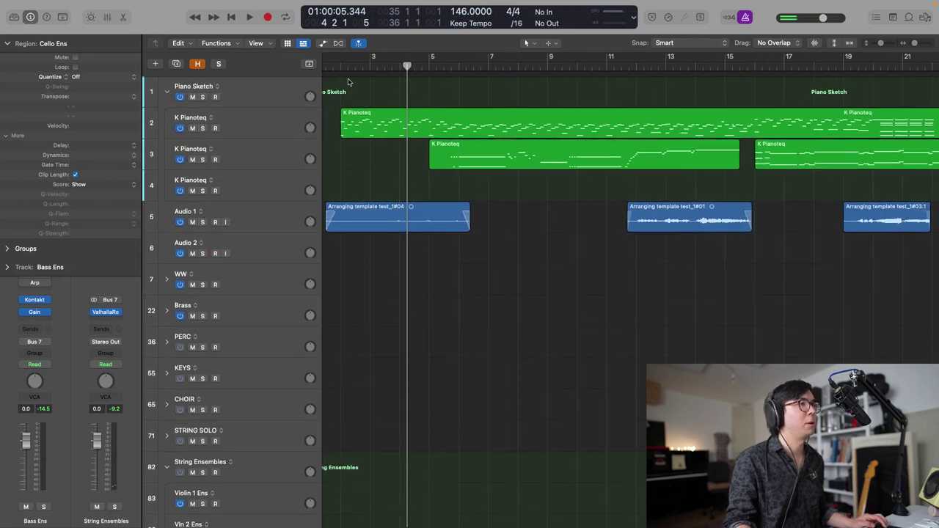
click(340, 68)
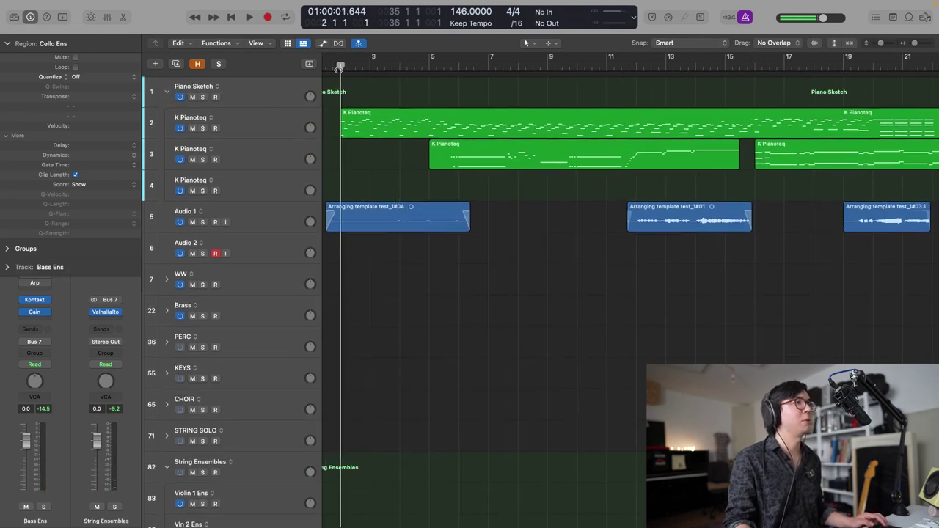
- Audition the track 2 K Pianoteq part soloed from bar 2, clear its solo and mute the track
click(204, 129)
key(space)
key(space)
click(203, 129)
click(192, 129)
- Expand the WW track stack and record-enable Oboe 2, E Horn 1 and Clarinet 1 for playing the woodwind line
scroll(206, 183, down, 2)
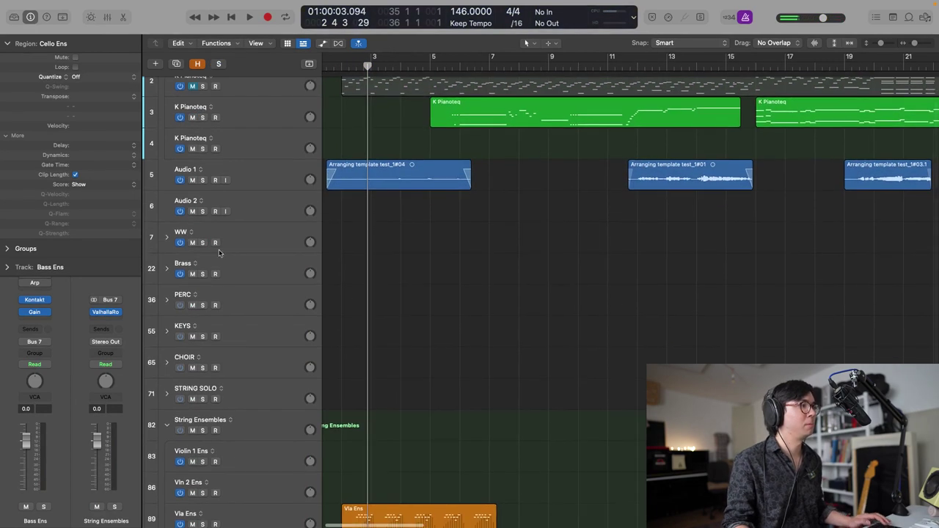
scroll(217, 222, down, 4)
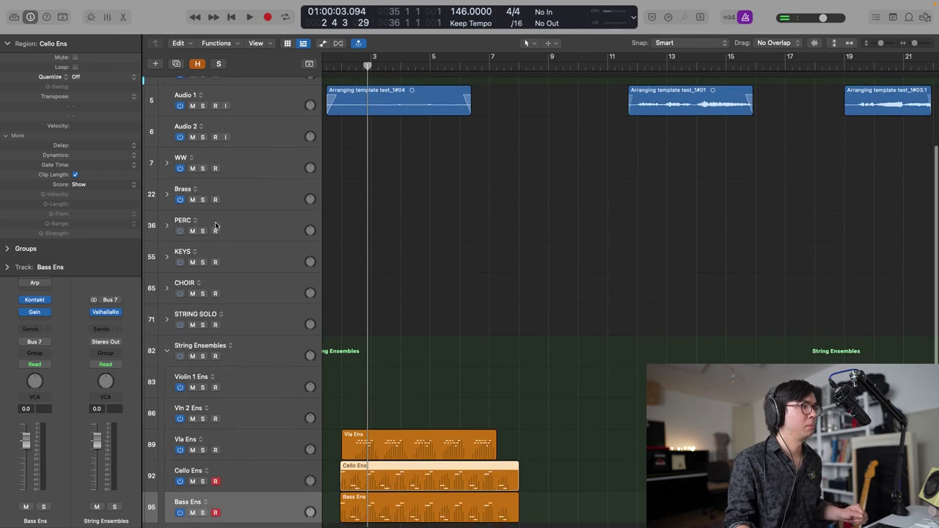
click(166, 167)
scroll(230, 184, down, 6)
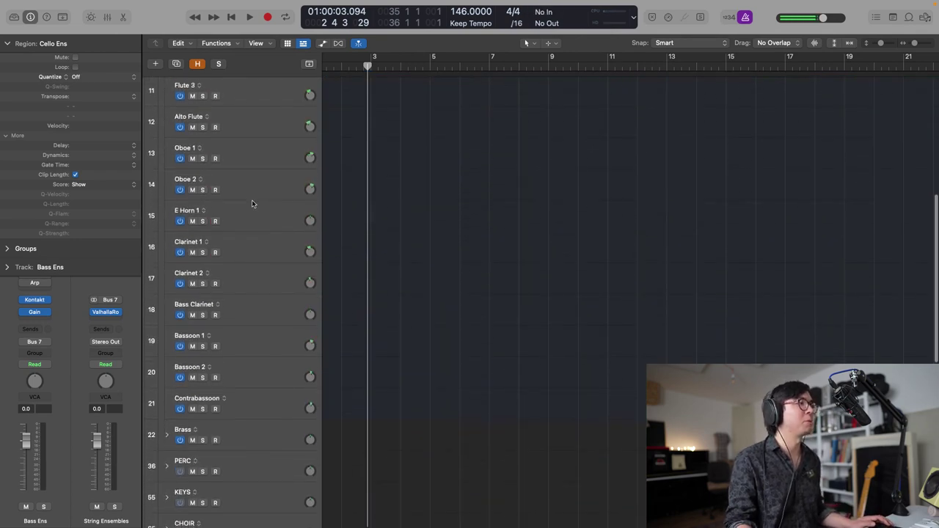
click(251, 204)
click(256, 190)
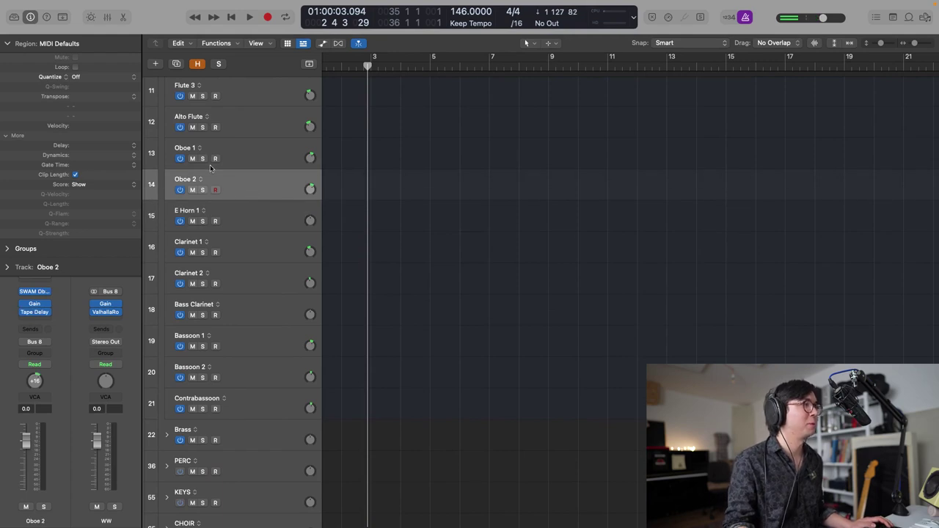
click(216, 252)
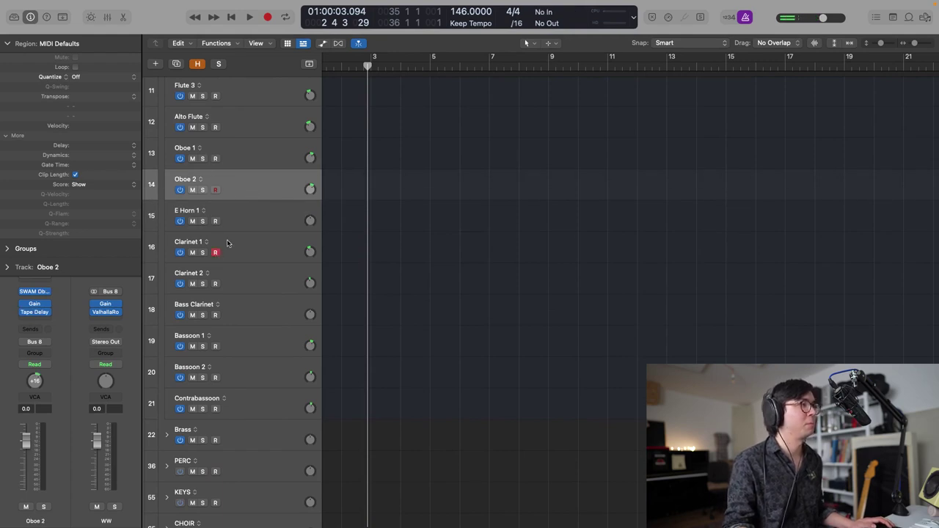
key(super+Tab)
key(super+Tab)
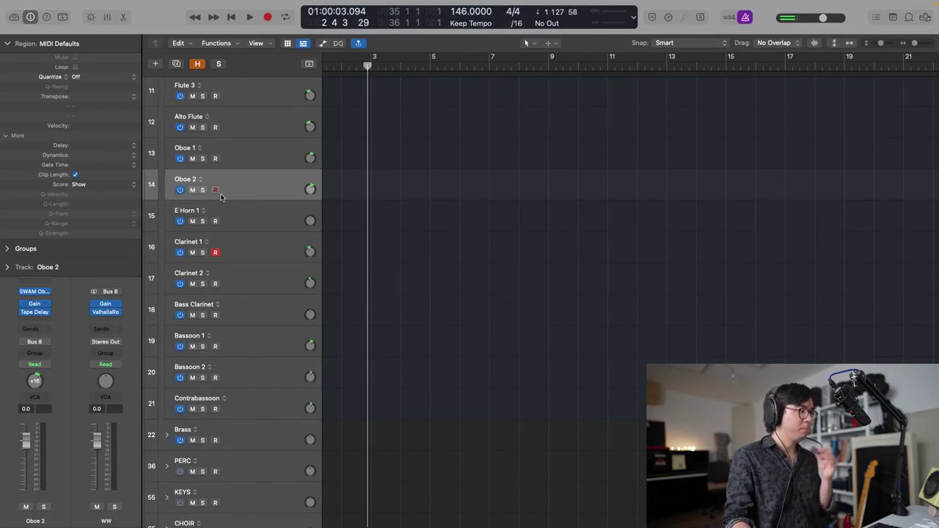
click(220, 194)
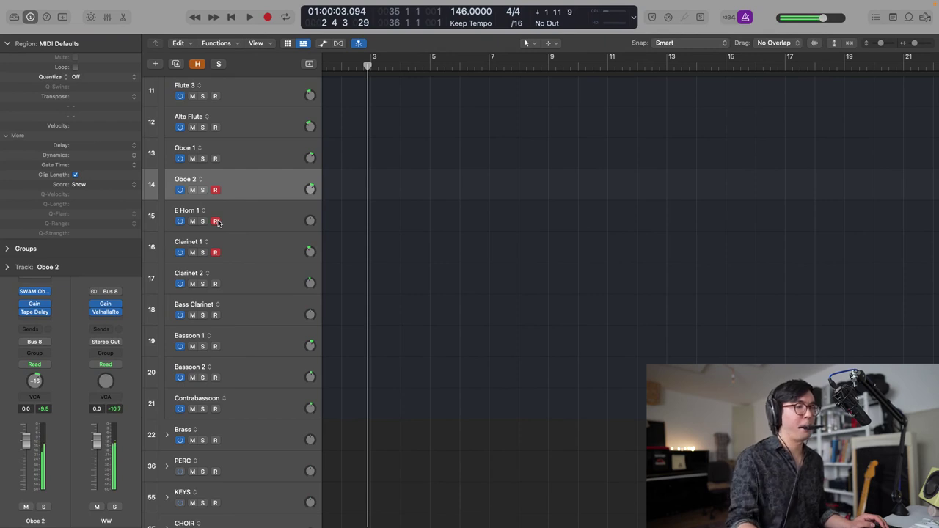
- Audition the track 2 K Pianoteq part soloed around bar 2, clear its solo and replay the passage in context
scroll(487, 235, up, 10)
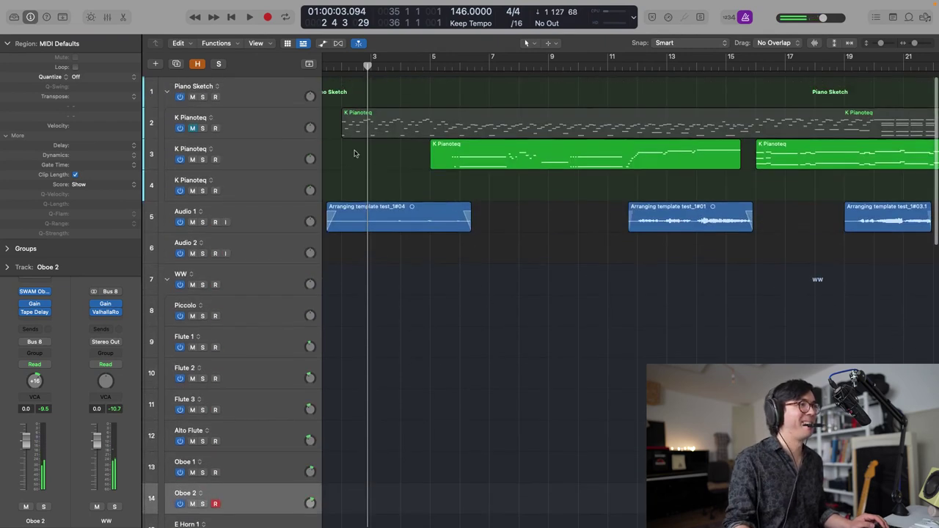
click(202, 128)
key(space)
key(space)
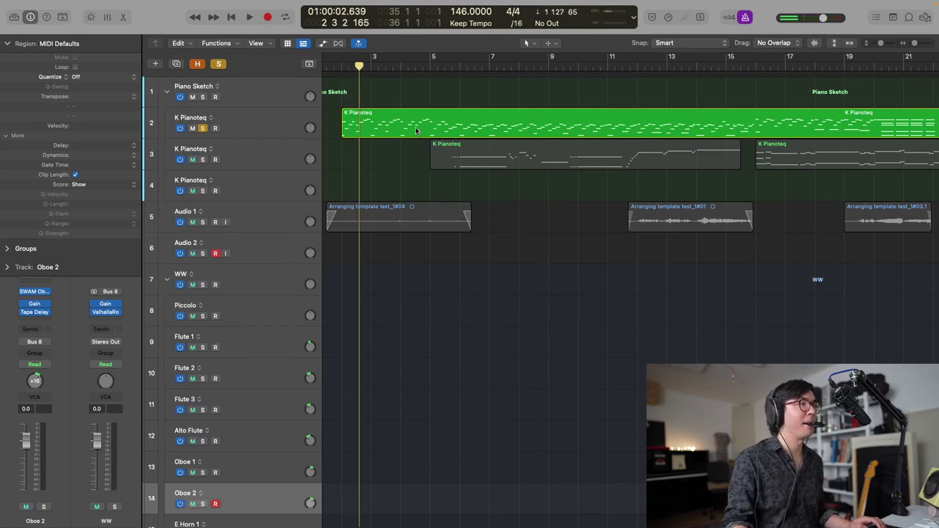
click(204, 129)
key(space)
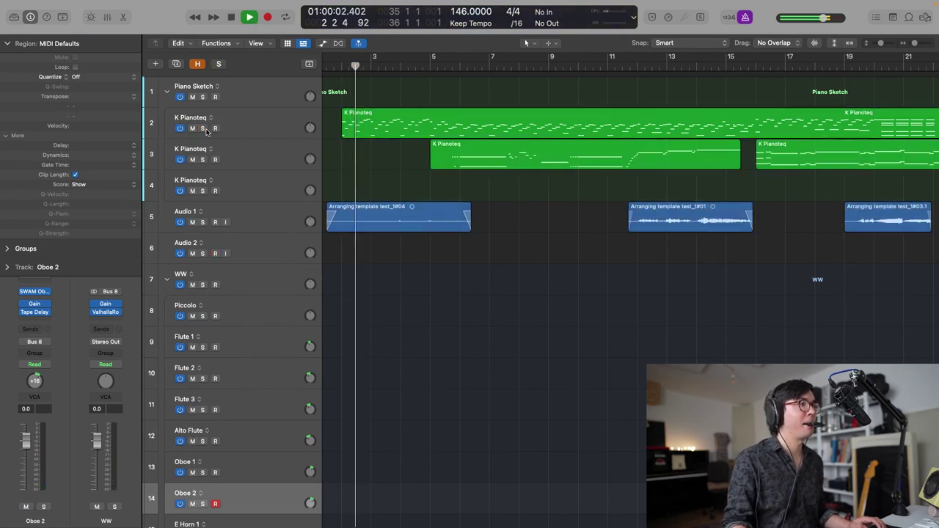
key(space)
- Examine the opening notes of the track 2 K Pianoteq region in the Piano Roll, play them back and close the editor
scroll(249, 194, down, 3)
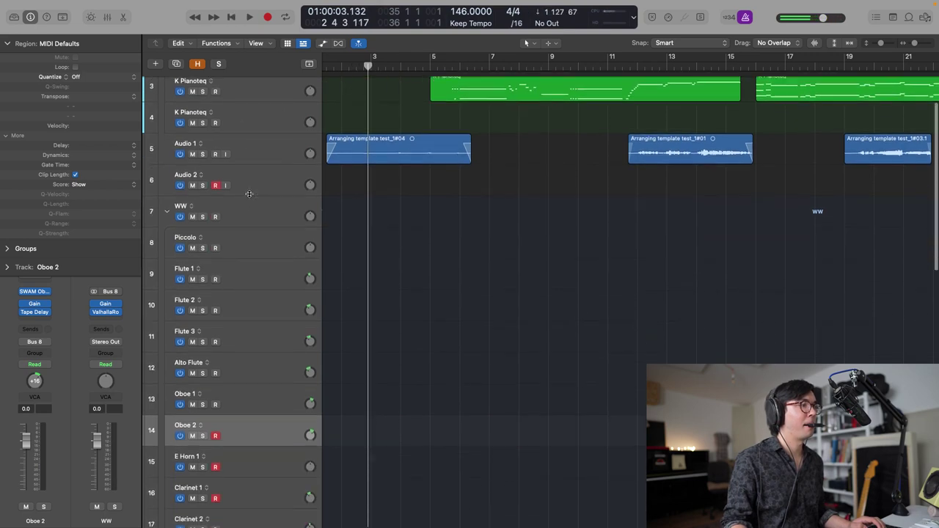
scroll(248, 193, down, 1)
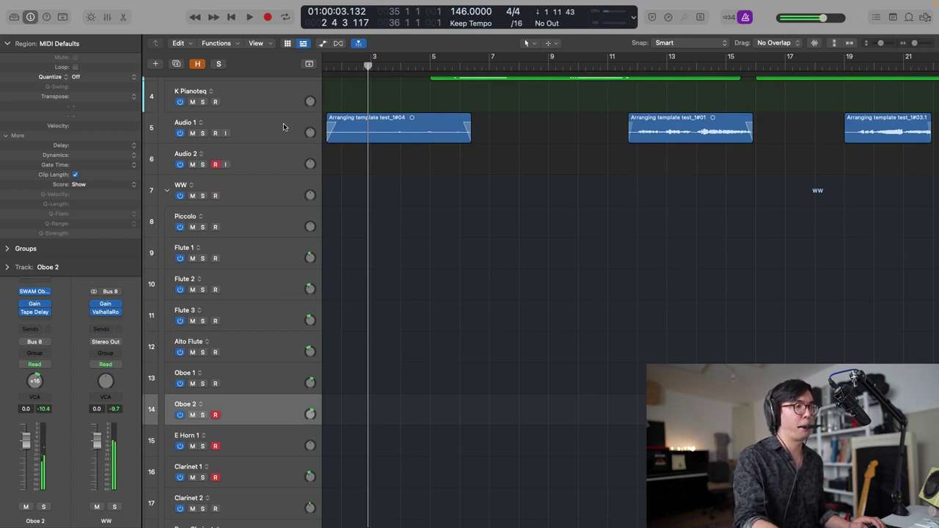
scroll(380, 111, up, 1)
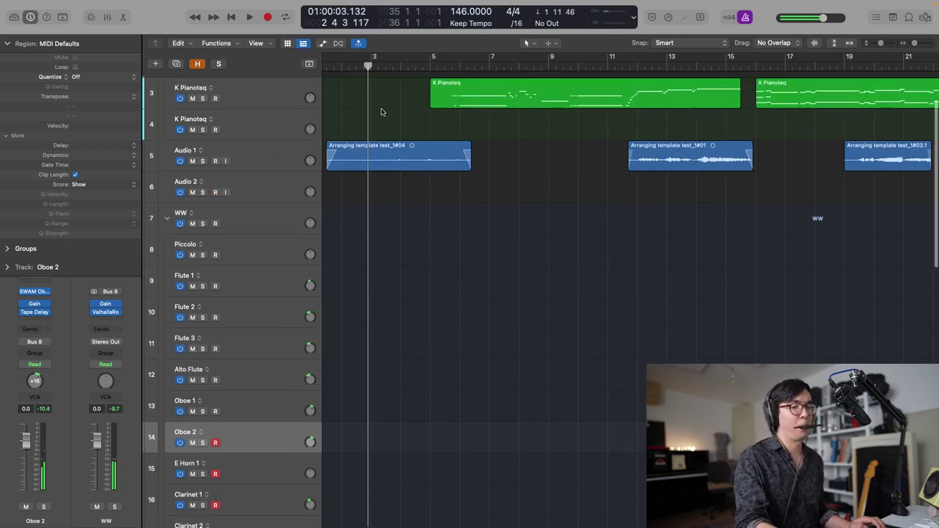
scroll(381, 111, up, 2)
double_click(381, 123)
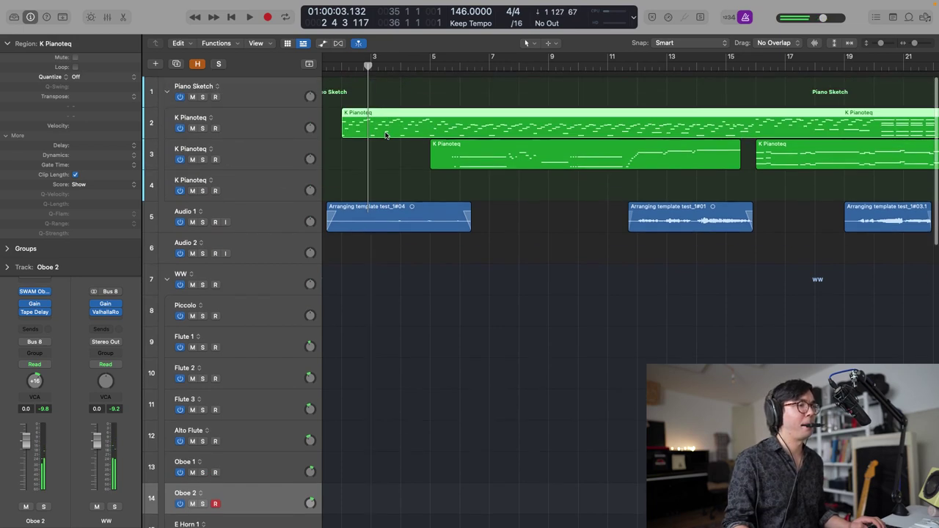
scroll(313, 360, left, 1)
drag(330, 357, 349, 327)
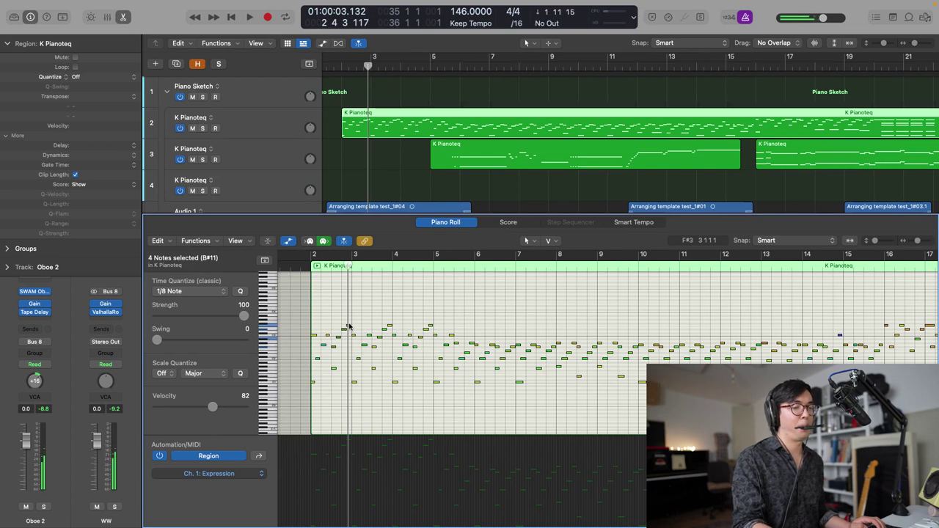
key(space)
key(space)
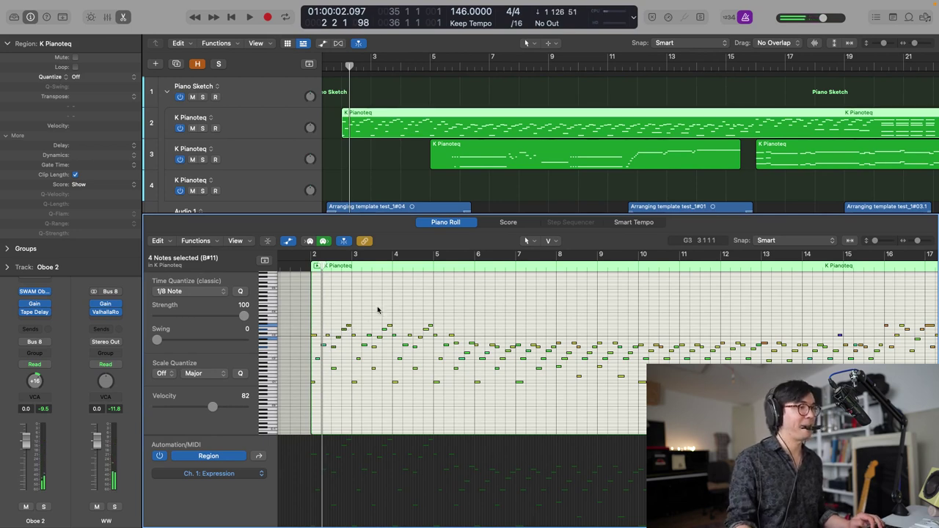
key(e)
- Disarm Oboe 2, E Horn 1 and Clarinet 1 and record-enable Bassoon 1 instead
scroll(238, 279, down, 3)
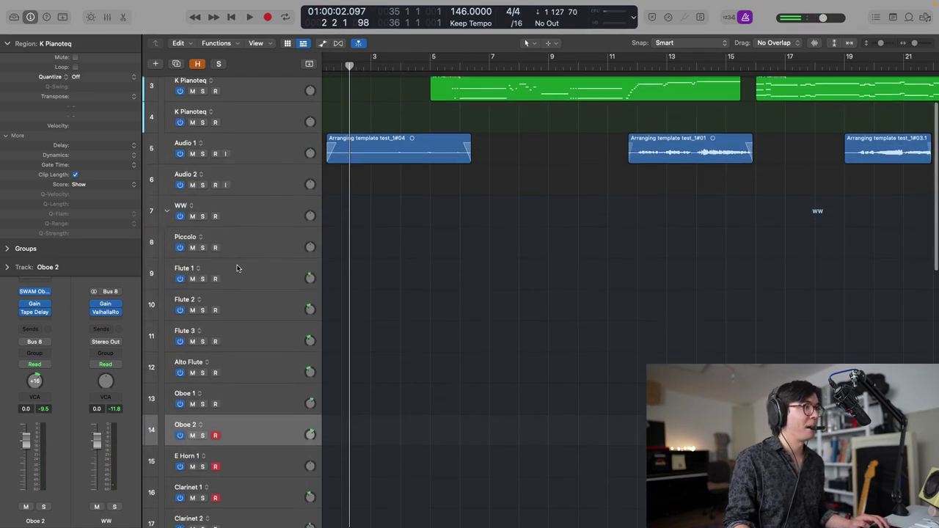
scroll(238, 296, down, 2)
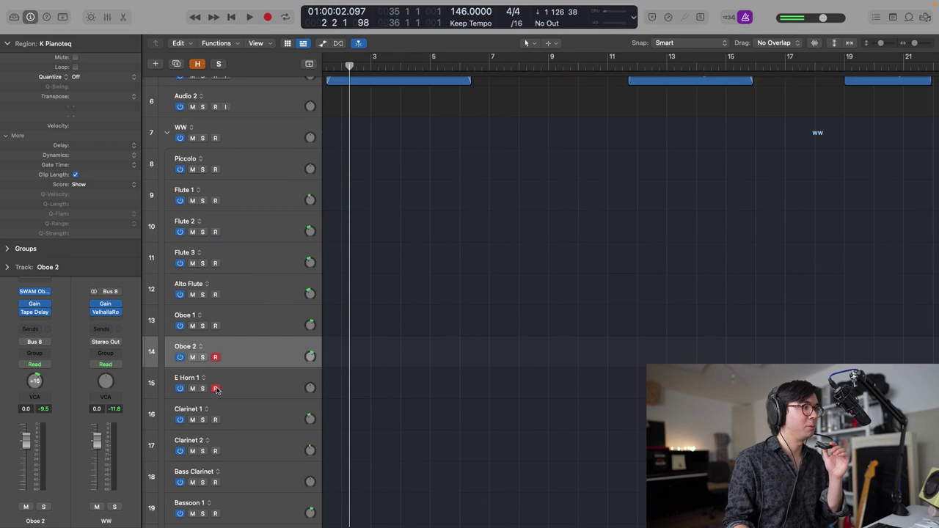
click(216, 358)
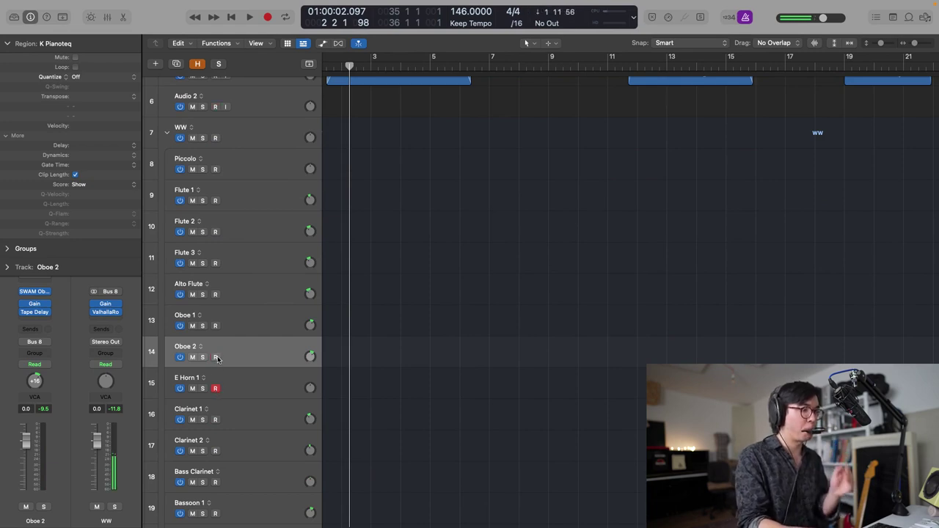
scroll(220, 357, down, 3)
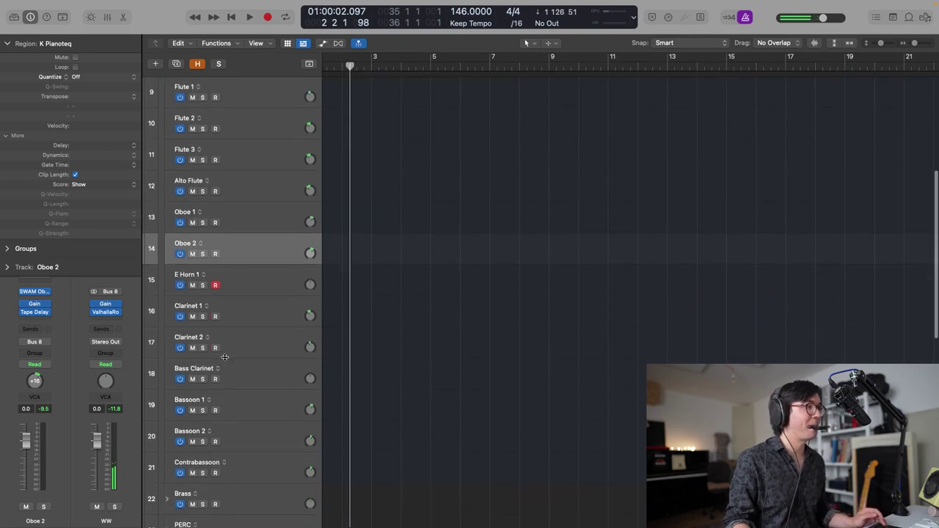
click(215, 411)
click(216, 286)
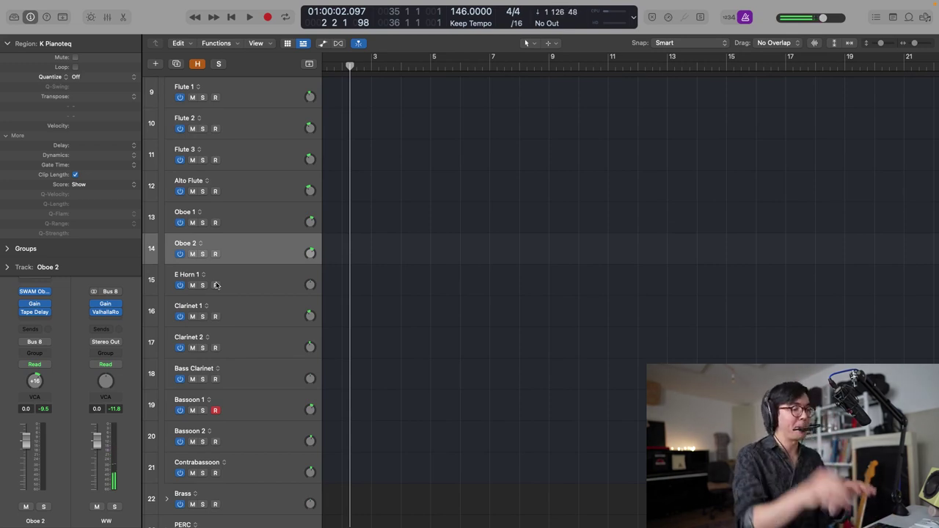
- Mute the track 2 K Pianoteq part and rehearse the Bassoon 1 line from the project start
key(space)
key(Return)
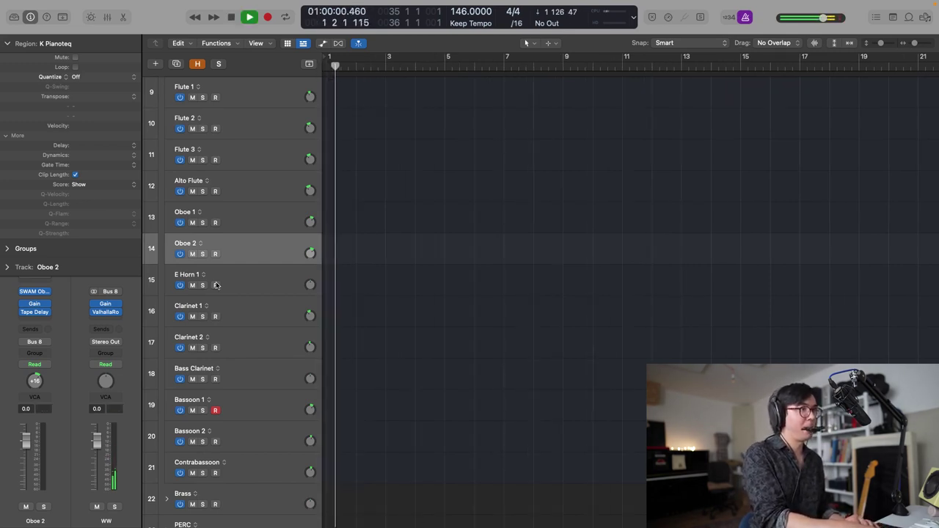
key(space)
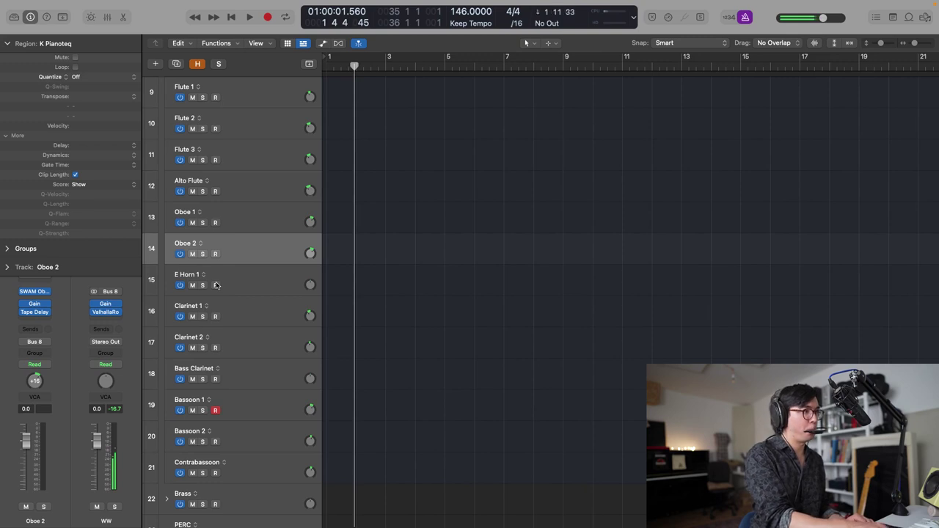
scroll(270, 254, up, 8)
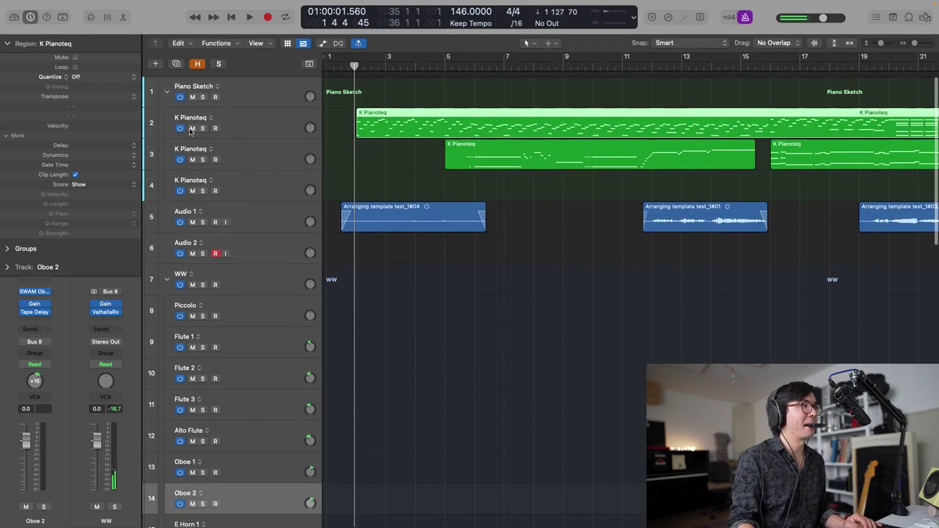
click(192, 128)
key(Return)
key(space)
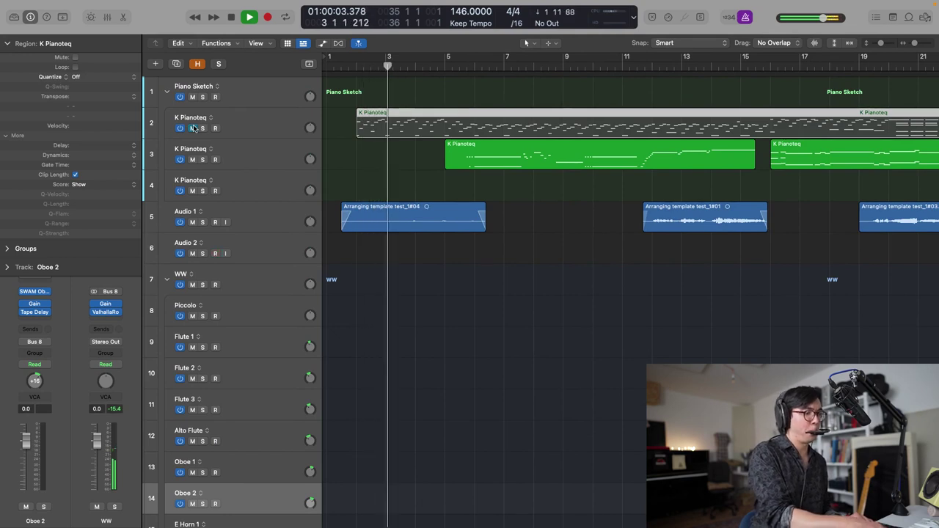
key(Return)
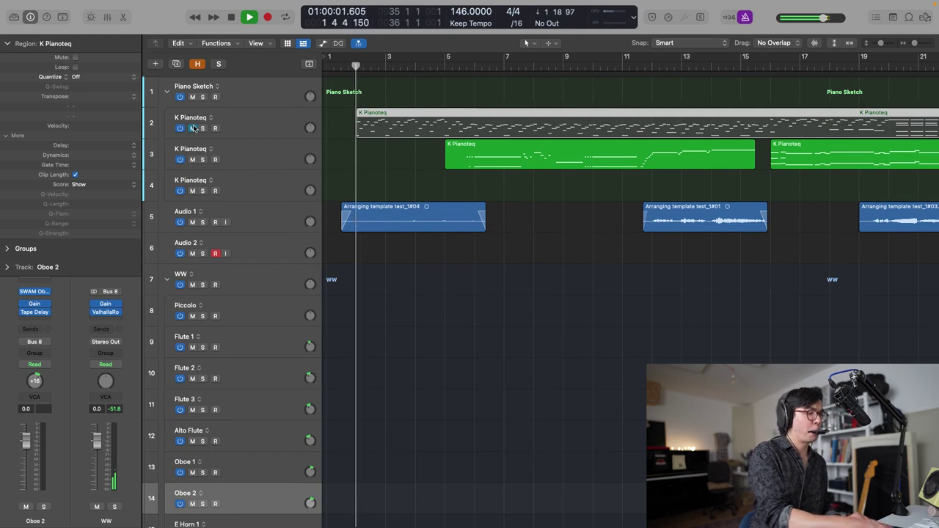
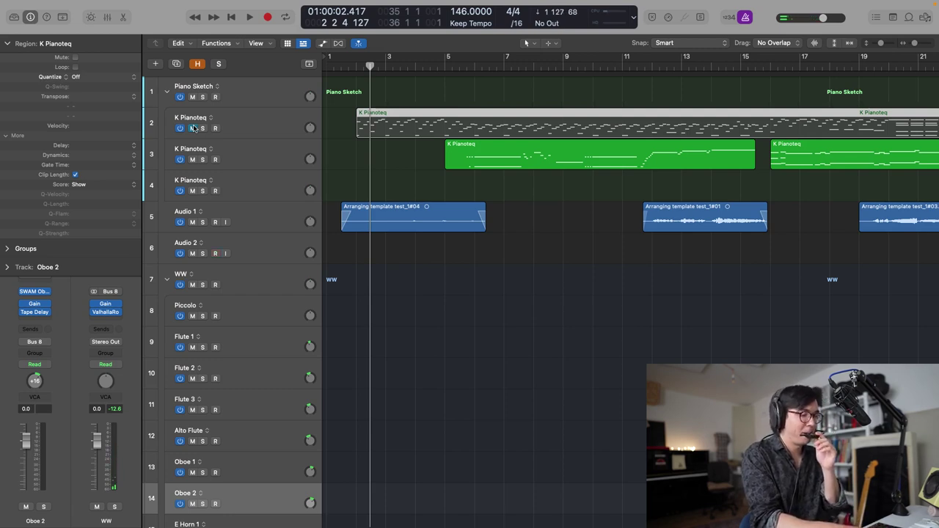
- Play the Bassoon 1 line from the project start to about bar 5 and capture it as a region
key(Return)
key(space)
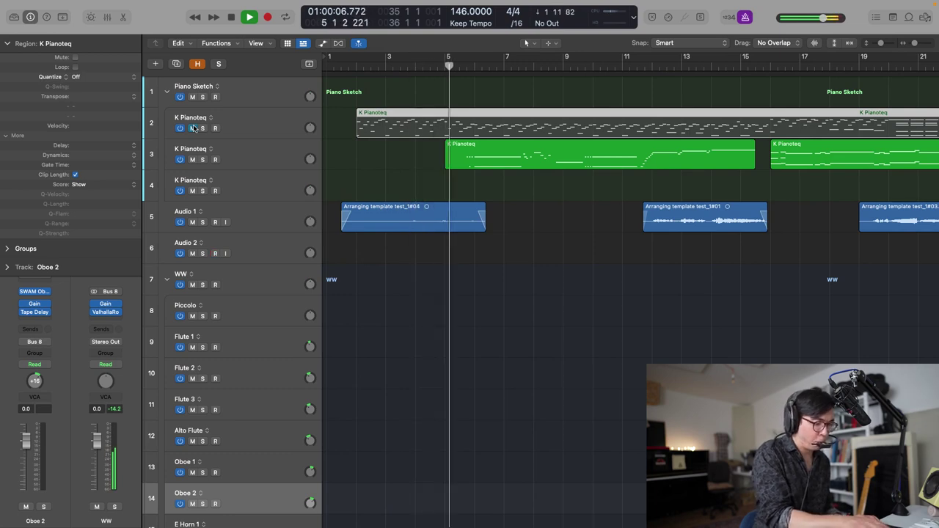
key(space)
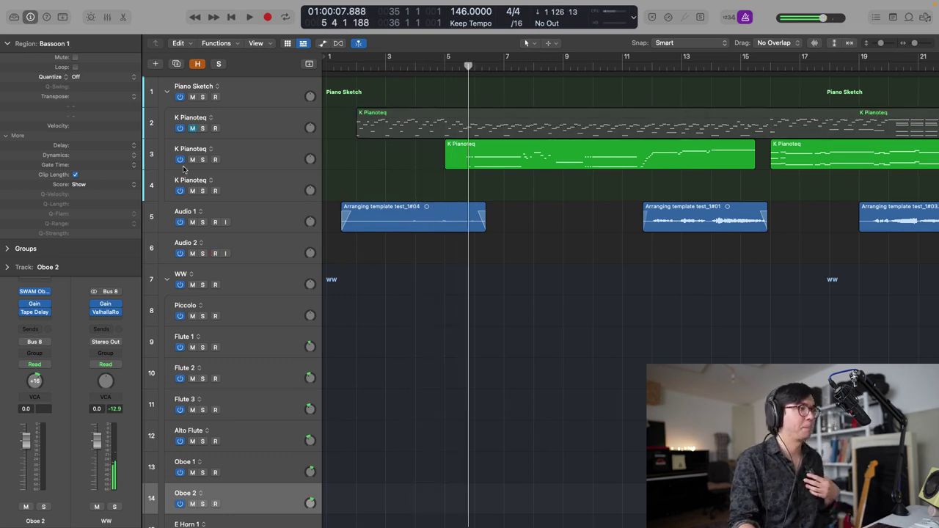
scroll(225, 189, down, 5)
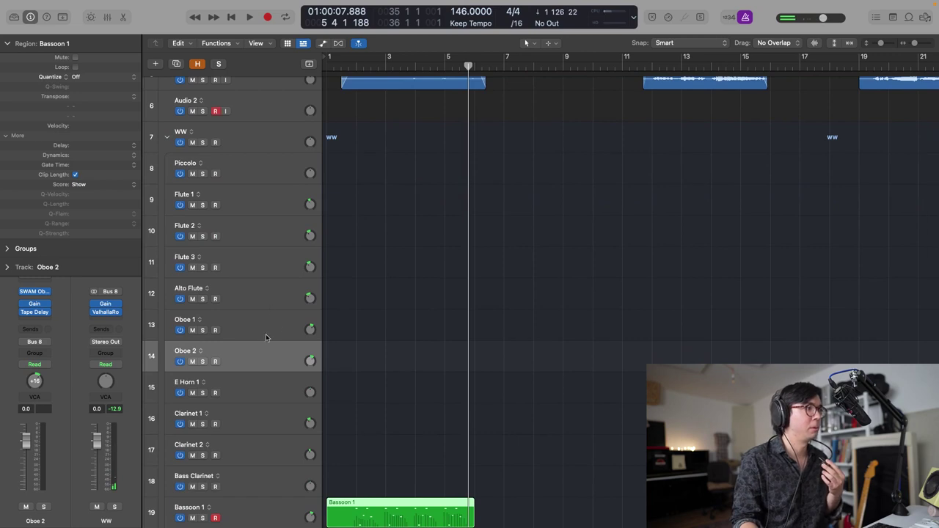
- Select Flute 3 and record-enable it together with Clarinet 1
scroll(266, 273, up, 1)
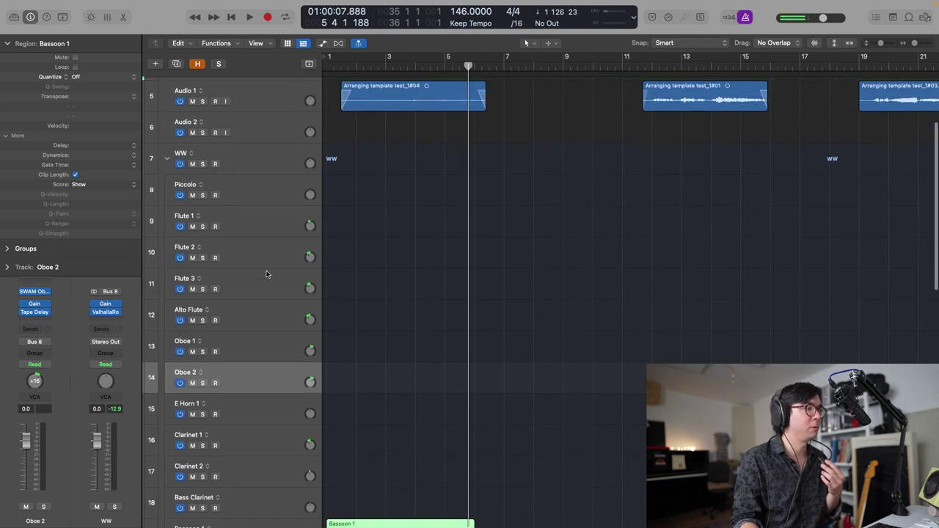
click(276, 279)
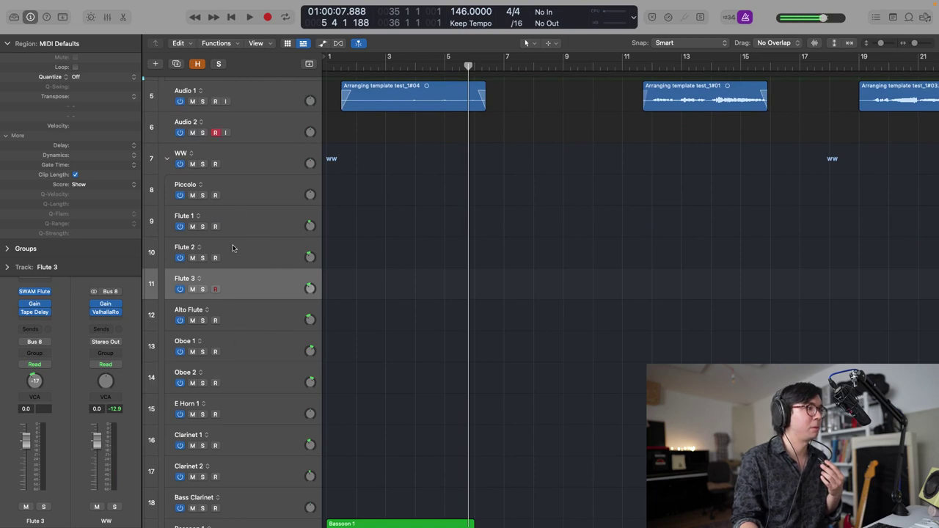
click(215, 446)
click(216, 290)
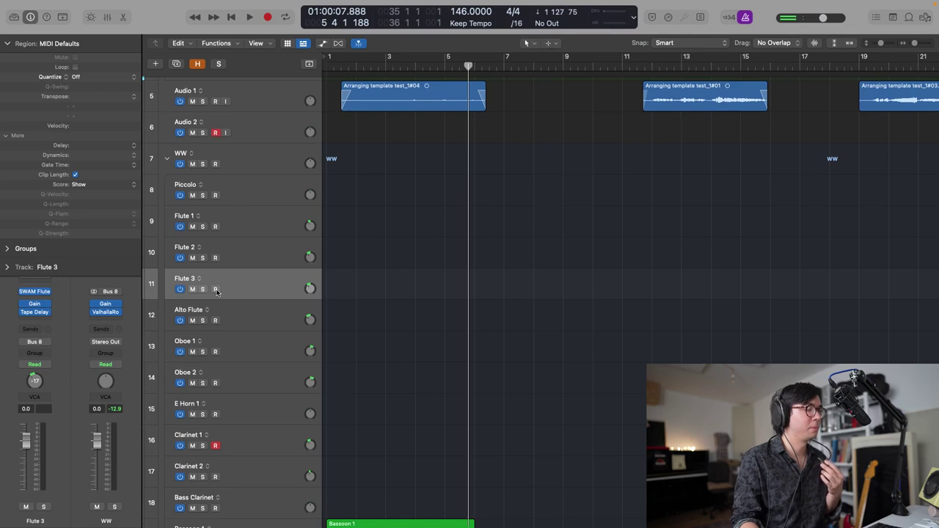
click(215, 289)
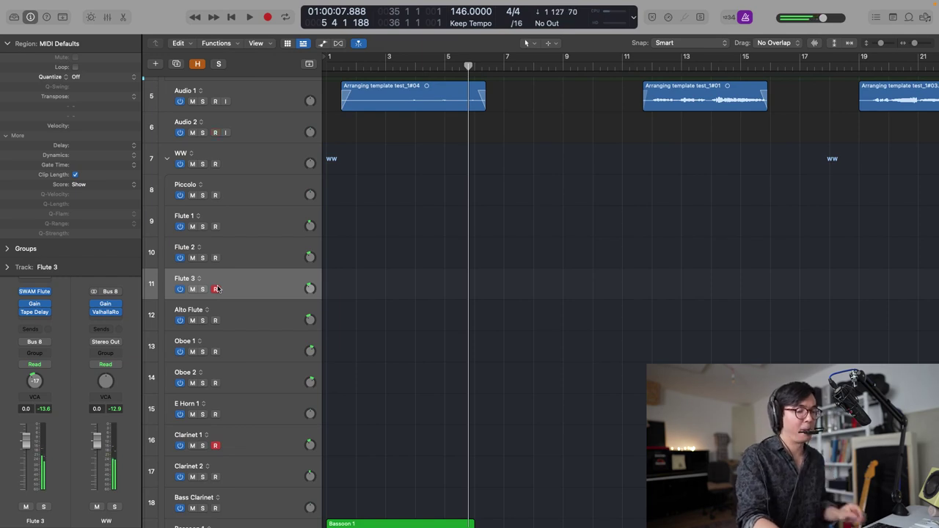
- Rehearse the doubled Flute 3 and Clarinet 1 line from the project start in several short passes
key(Return)
key(space)
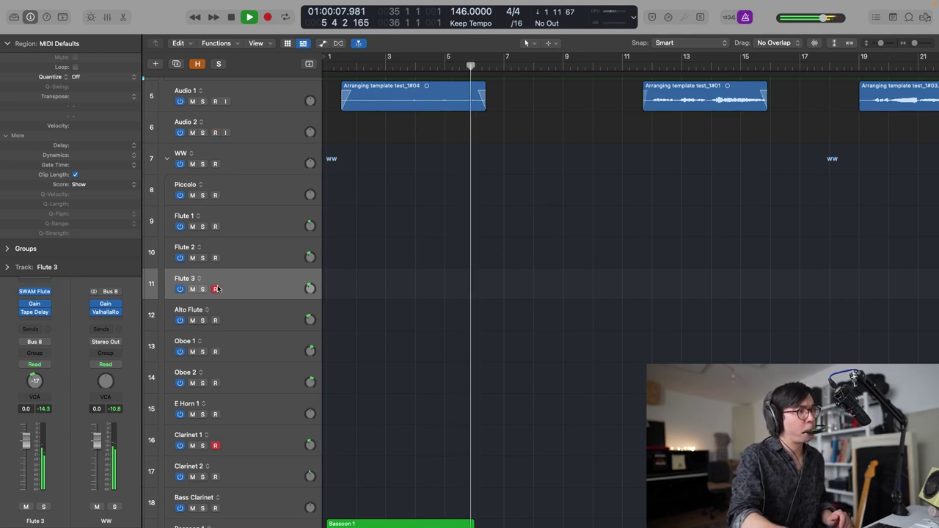
key(space)
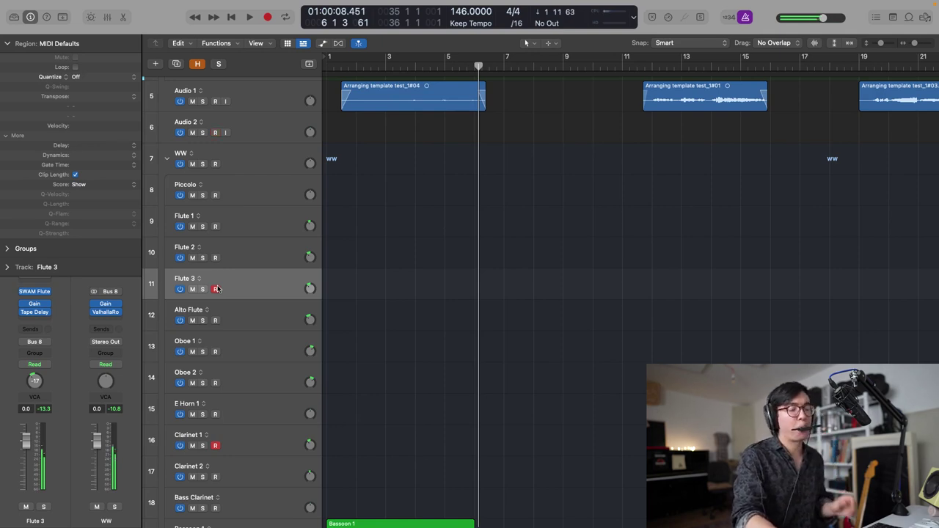
key(Return)
key(space)
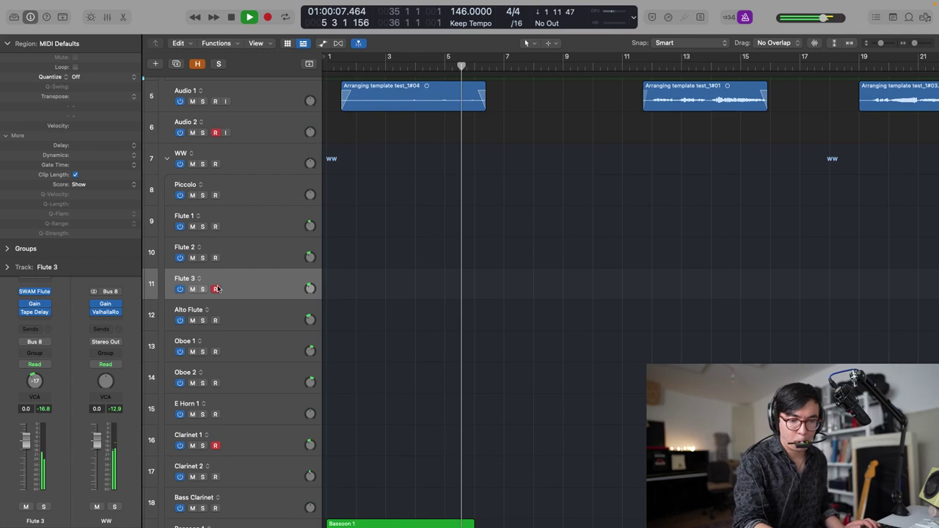
key(space)
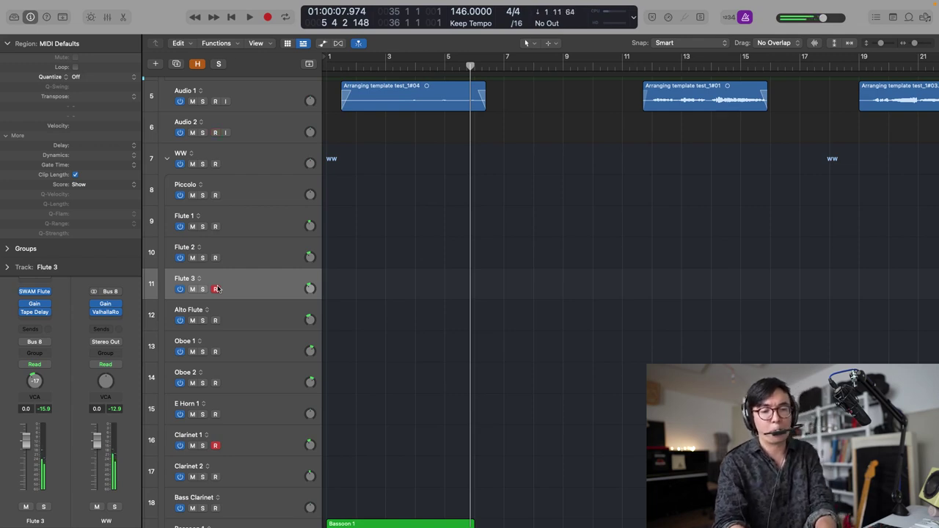
key(Return)
key(space)
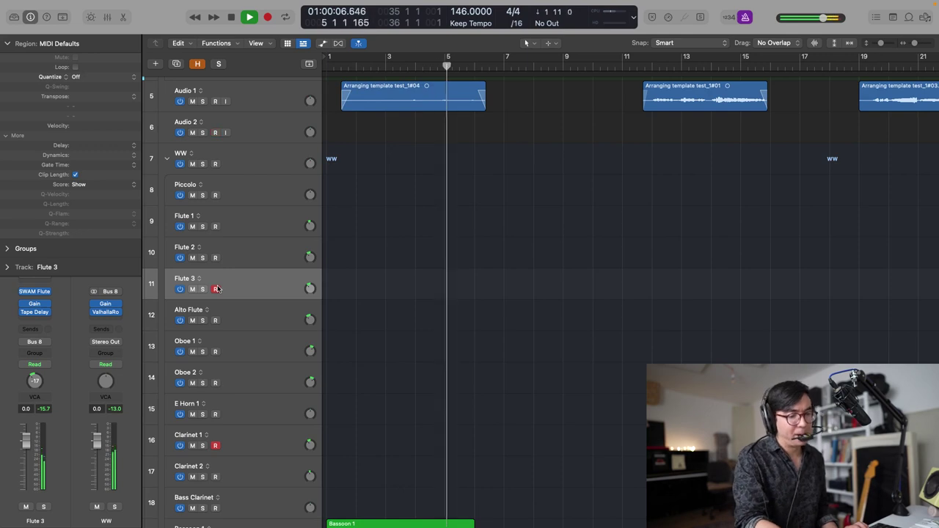
key(space)
- Play the Flute 3 and Clarinet 1 line from the project start to about bar 6 and capture it as regions
key(Return)
key(space)
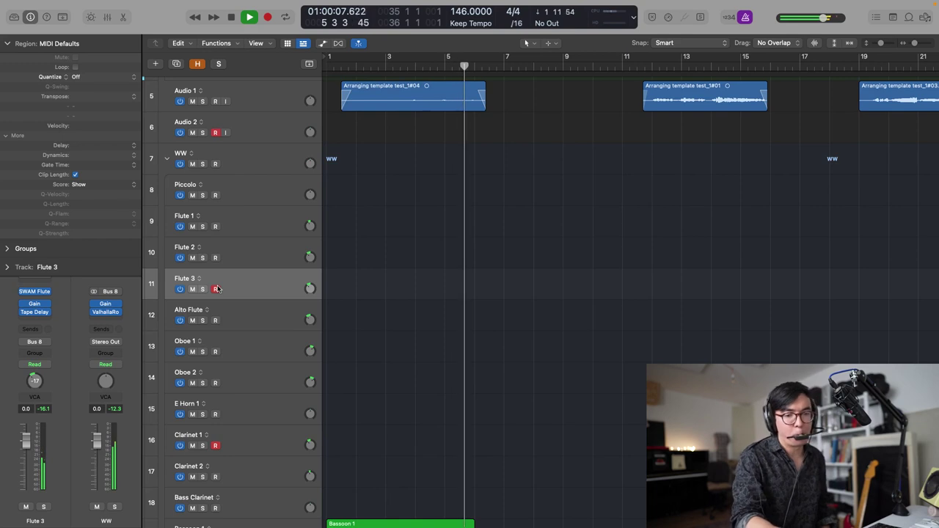
key(Return)
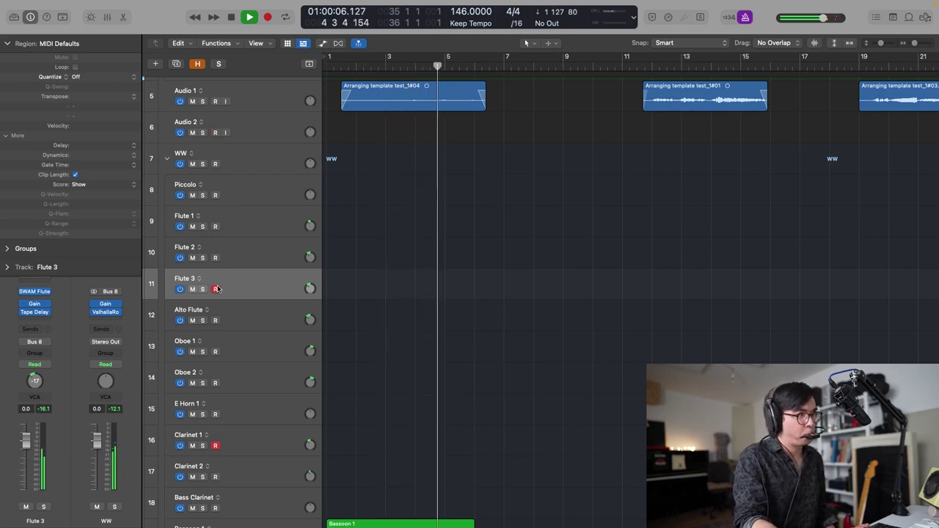
key(space)
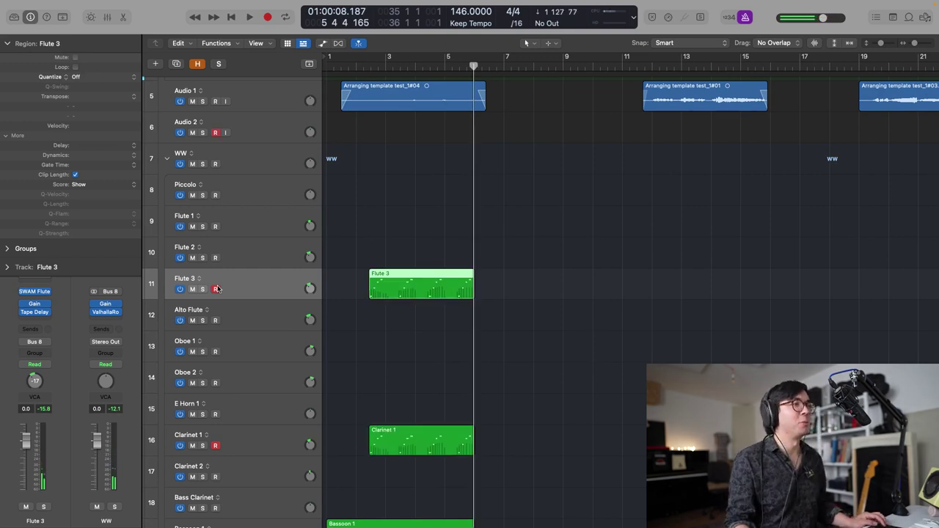
- Review the captured woodwind regions and play them back from the project start to about bar 8
scroll(407, 402, down, 2)
scroll(416, 378, up, 1)
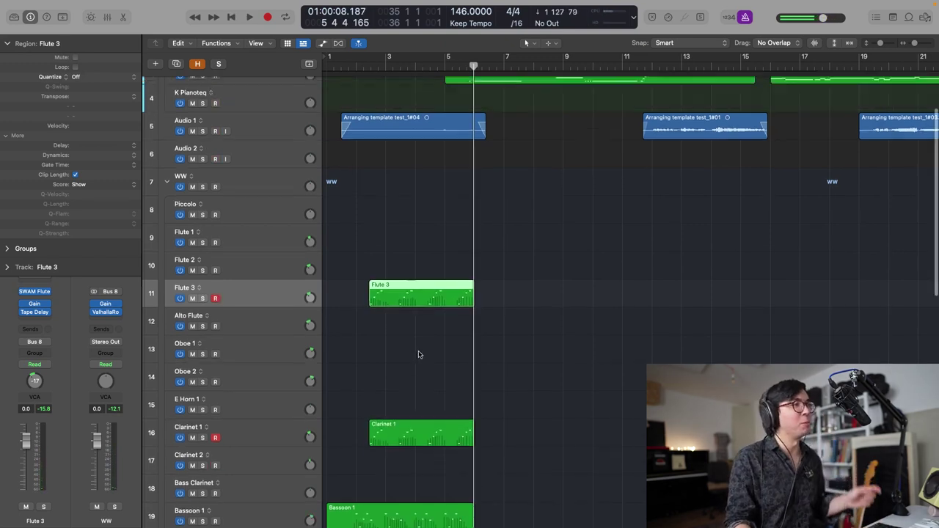
scroll(424, 381, down, 2)
scroll(429, 411, up, 2)
scroll(427, 455, down, 7)
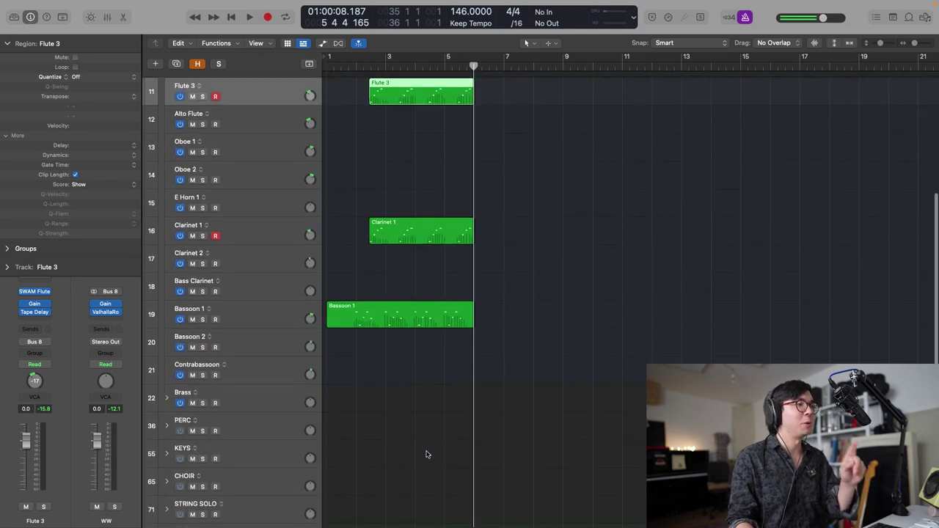
scroll(426, 455, down, 5)
scroll(424, 438, up, 5)
key(Return)
key(space)
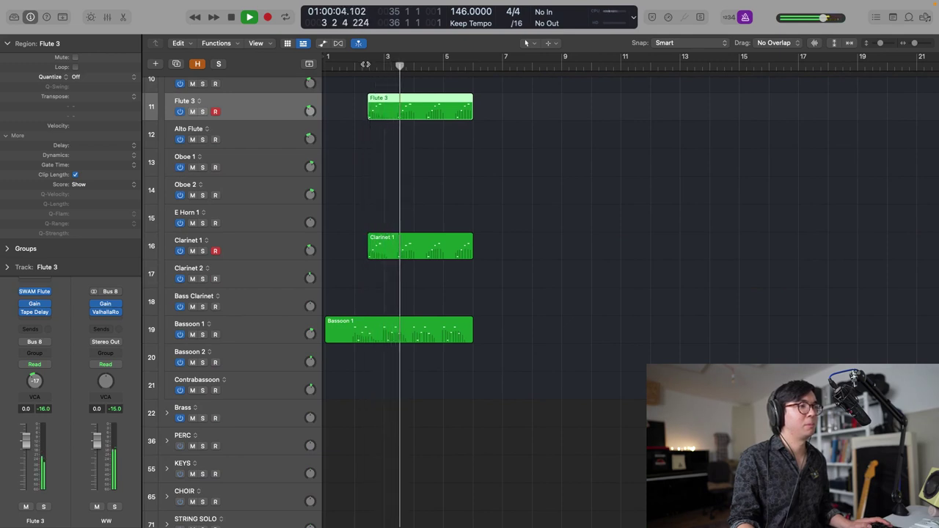
scroll(541, 293, up, 8)
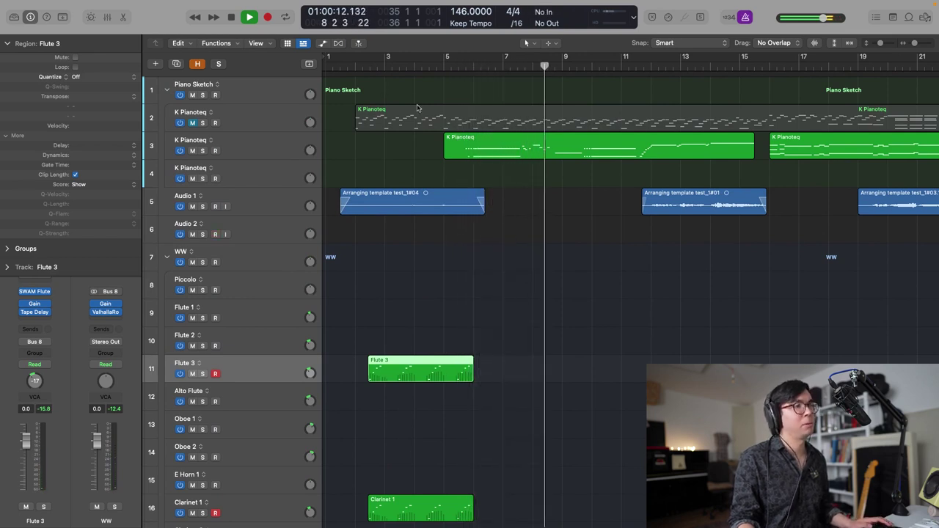
key(space)
- Collapse the WW stack, expand the Brass stack and select Trumpet 1
scroll(417, 108, down, 2)
scroll(416, 108, down, 8)
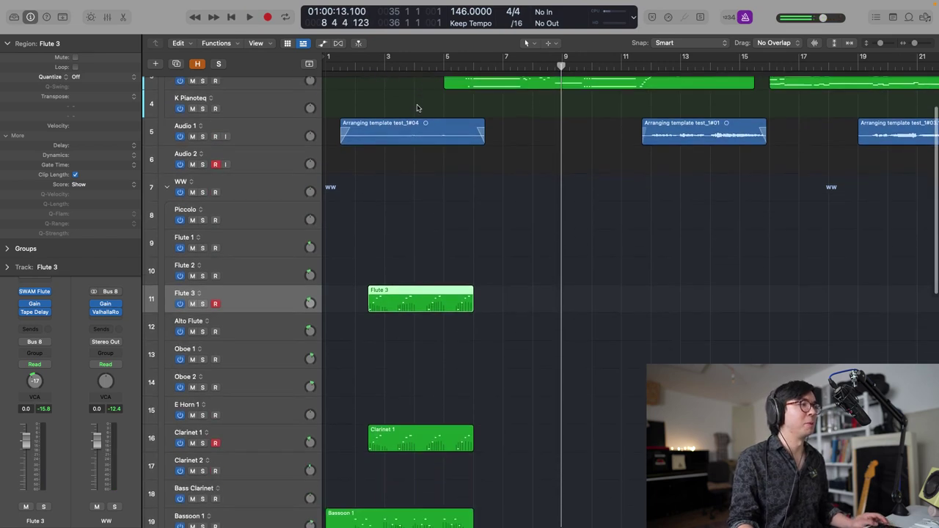
scroll(398, 139, up, 6)
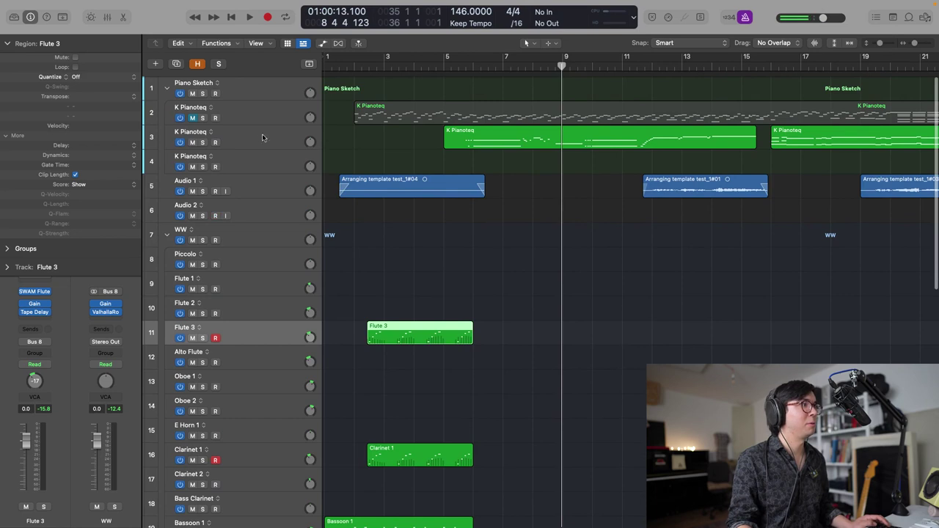
scroll(229, 247, down, 1)
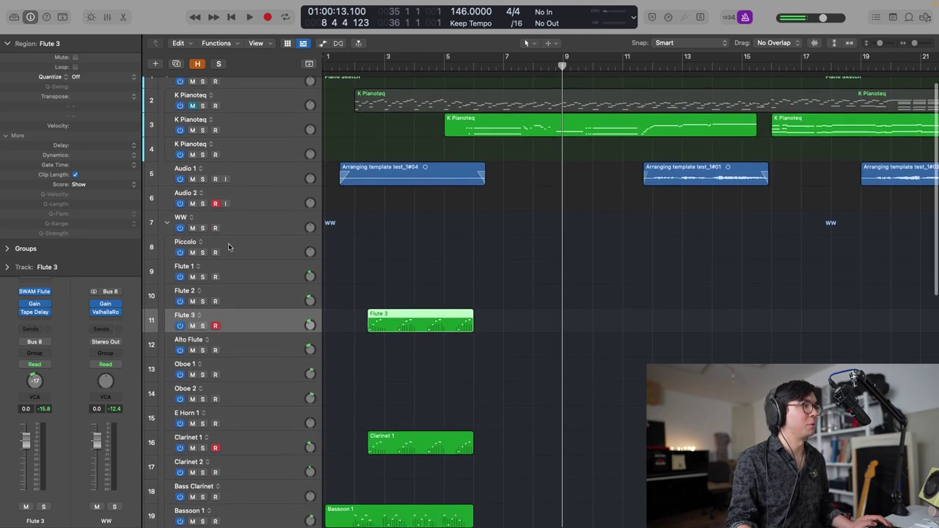
click(166, 222)
click(166, 247)
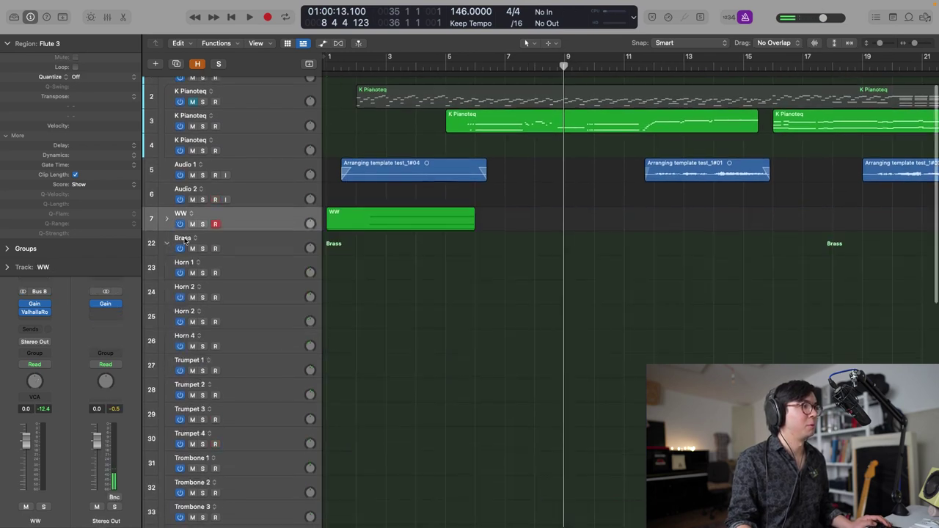
scroll(234, 249, down, 6)
click(267, 230)
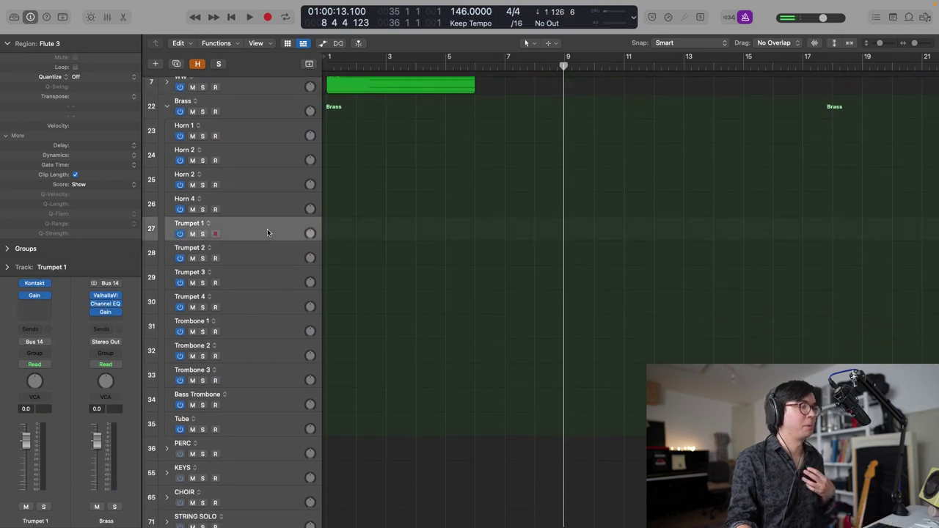
- Look over the brass tracks and play back the arrangement around bars 5 to 6 to prepare the trumpet entry
scroll(267, 232, down, 6)
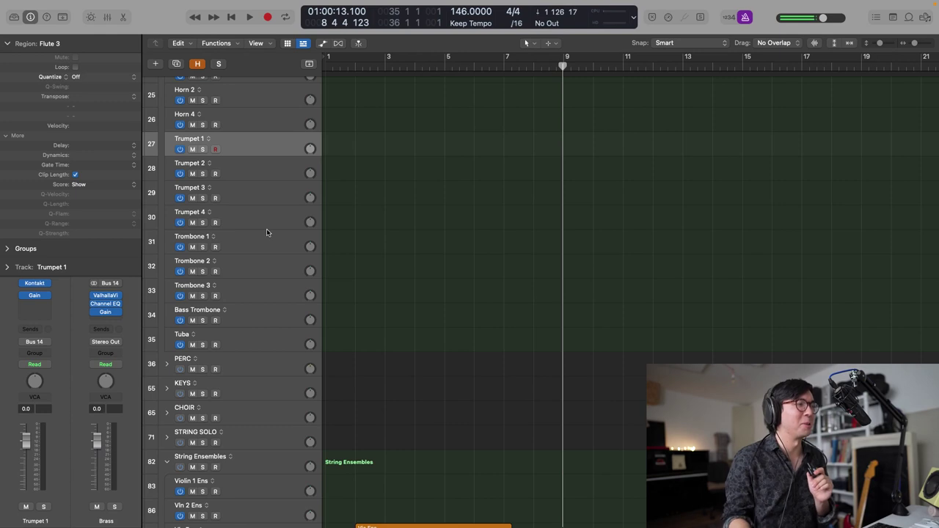
scroll(312, 217, down, 2)
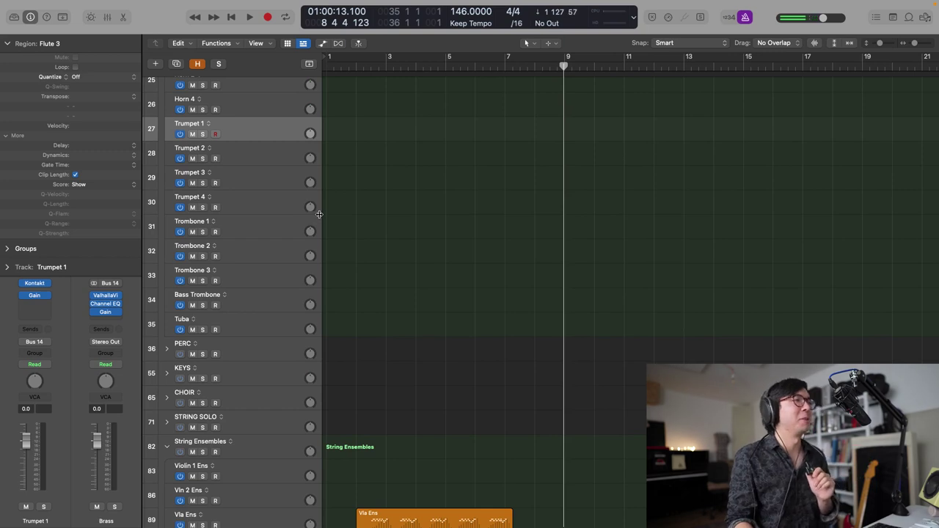
scroll(260, 224, up, 8)
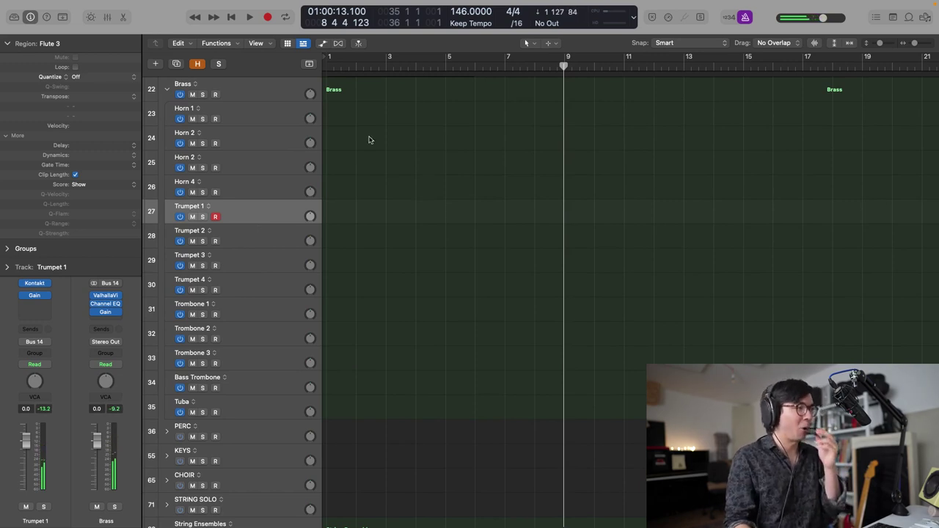
scroll(428, 200, up, 5)
click(522, 68)
key(space)
click(470, 66)
key(comma)
key(space)
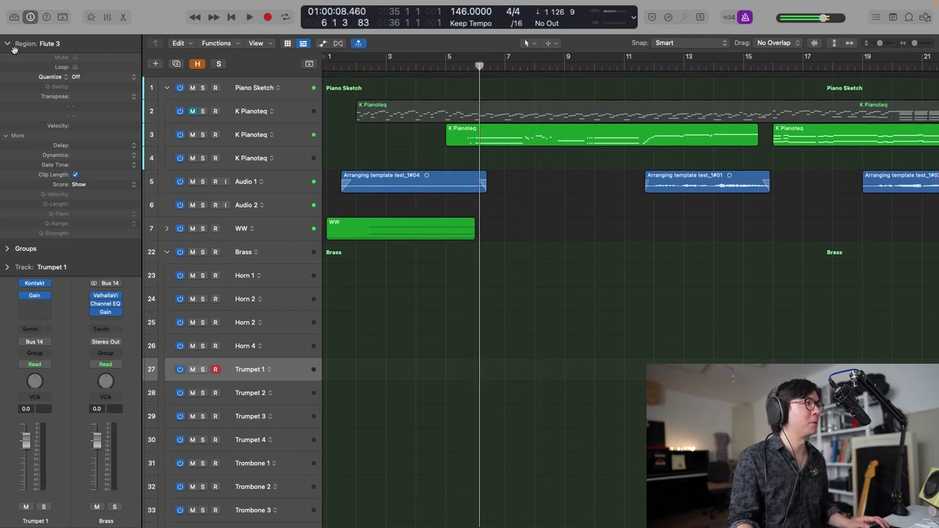
- Collapse the region settings and inspect the Infinite Brass patch in Trumpet 1's Kontakt instrument, closing it again
click(11, 45)
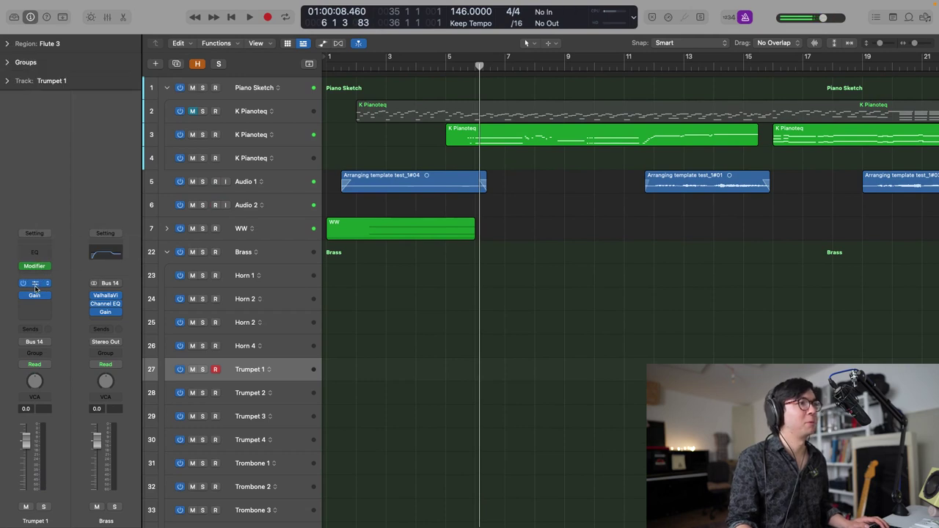
click(34, 286)
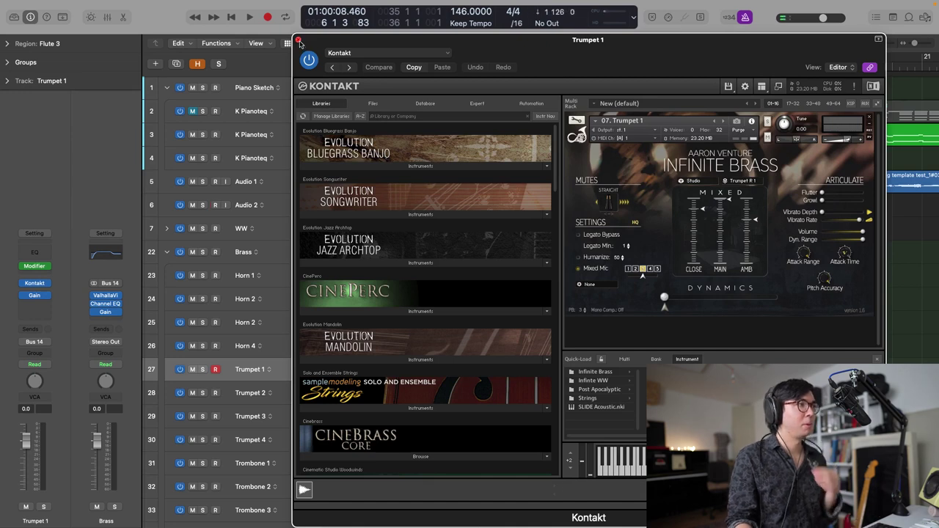
click(298, 41)
- Rehearse the Trumpet 1 line against the arrangement from about bar 5 in short passes
click(462, 69)
key(space)
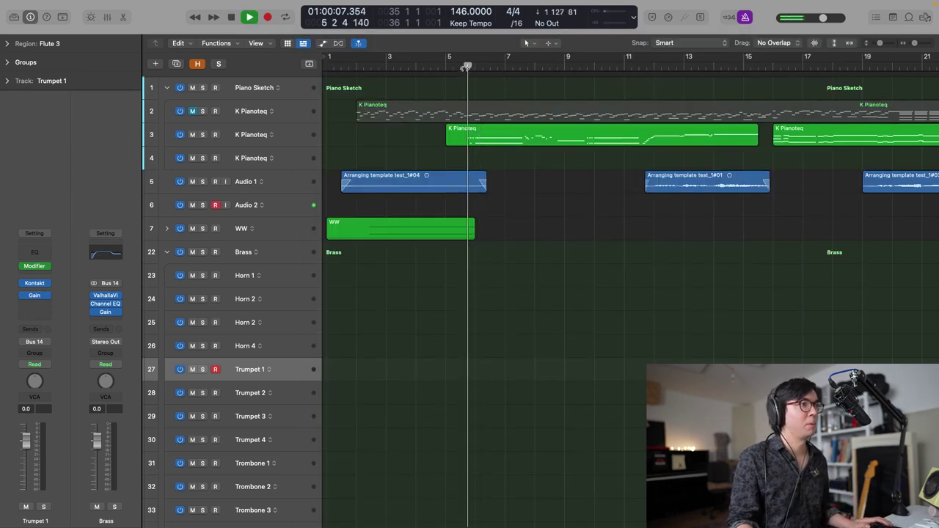
key(space)
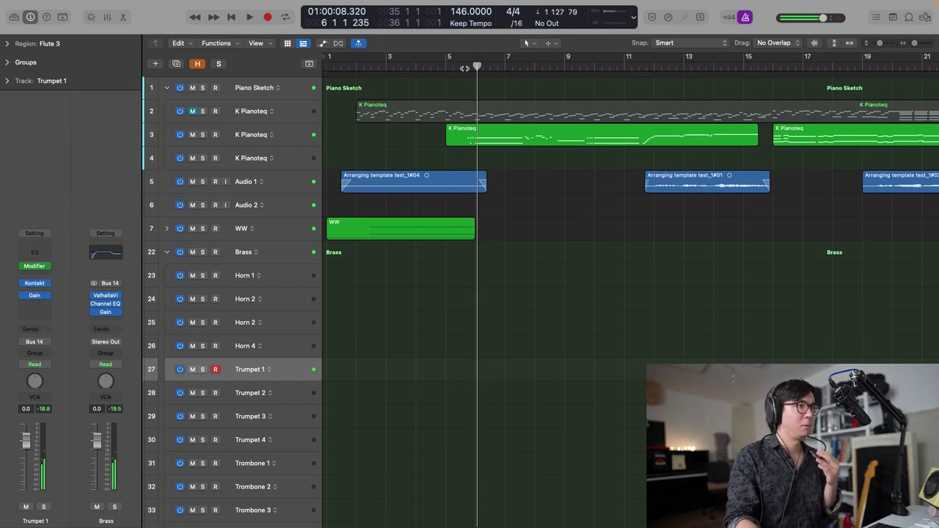
key(space)
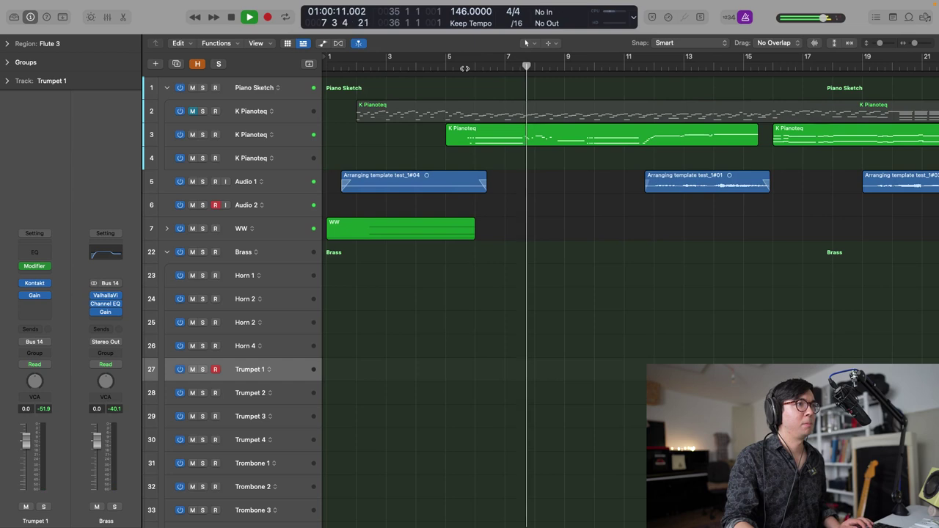
key(space)
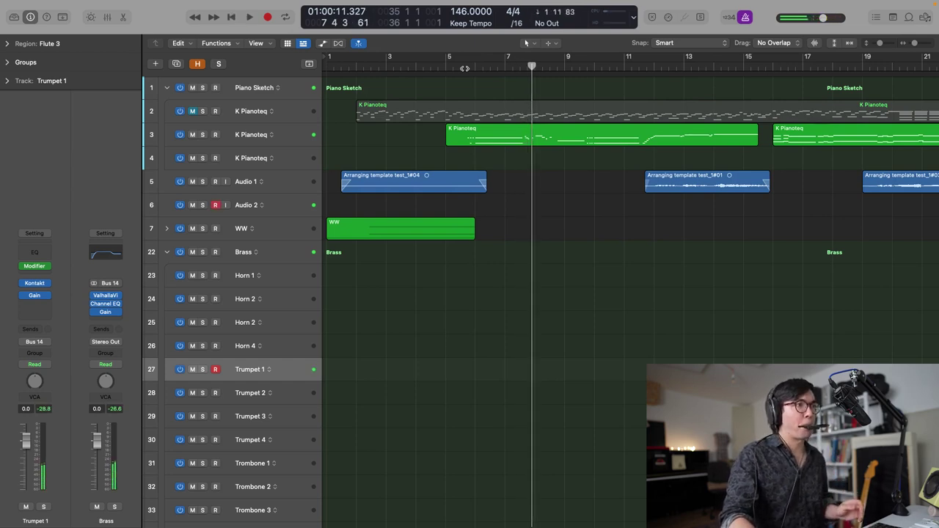
key(space)
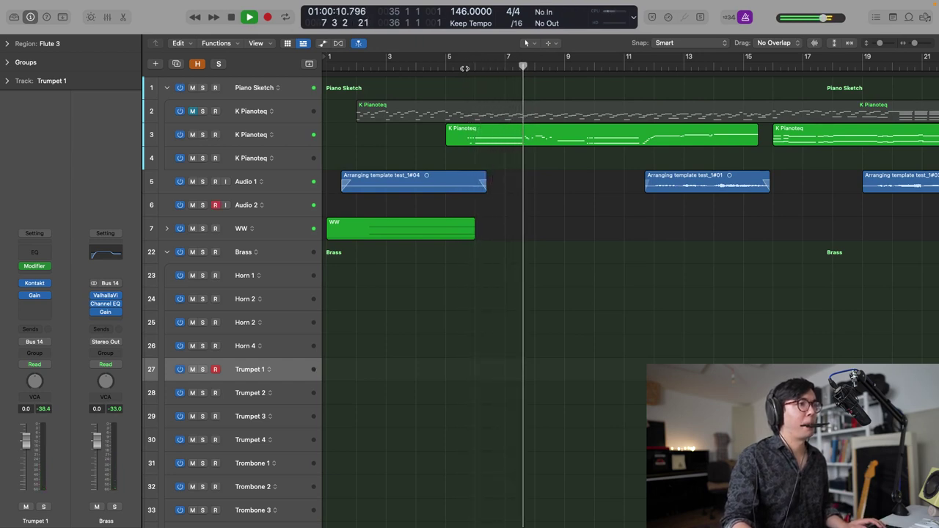
key(space)
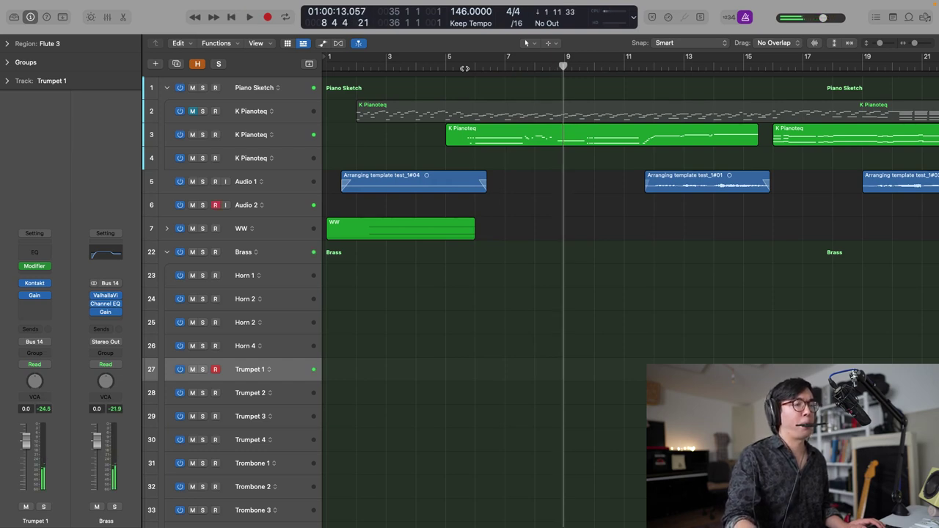
key(space)
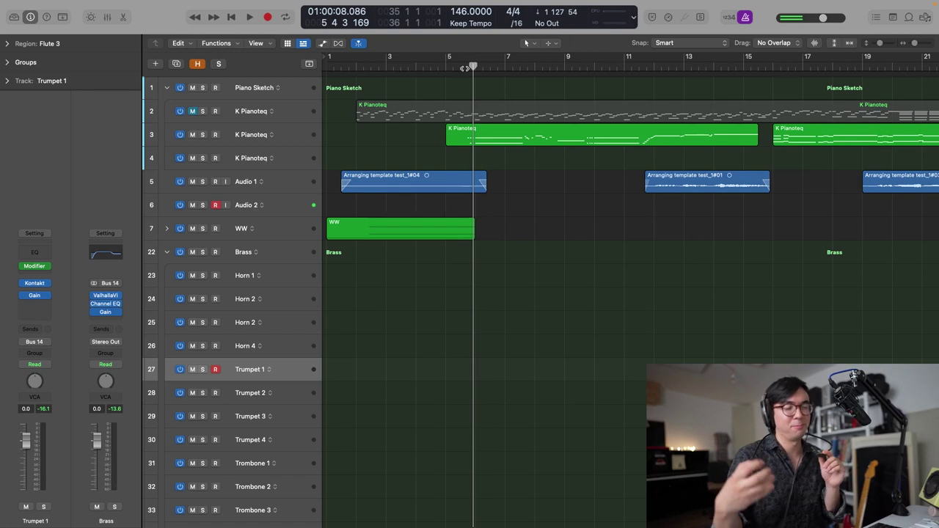
- Rehearse the Trumpet 1 line in short passes from about bar 5 to bar 9, ending with its Kontakt window closed
key(space)
key(space)
key(space)
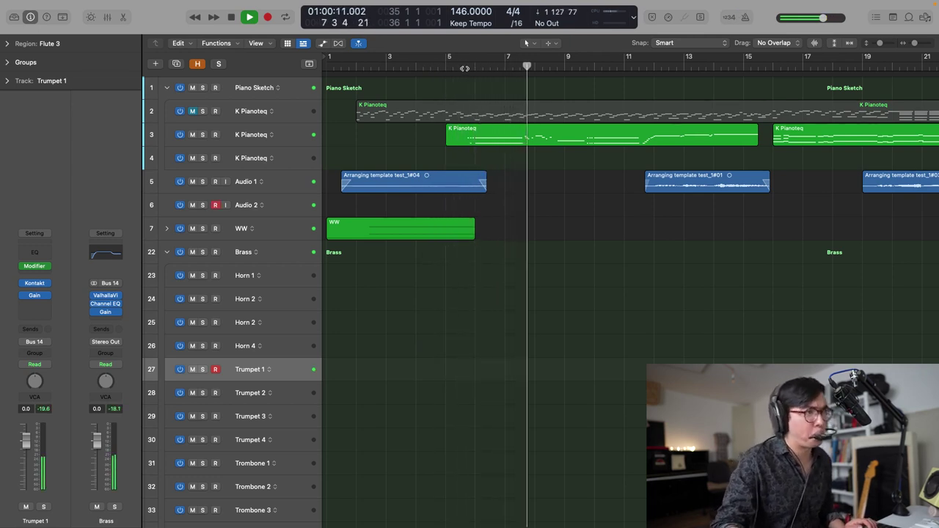
key(space)
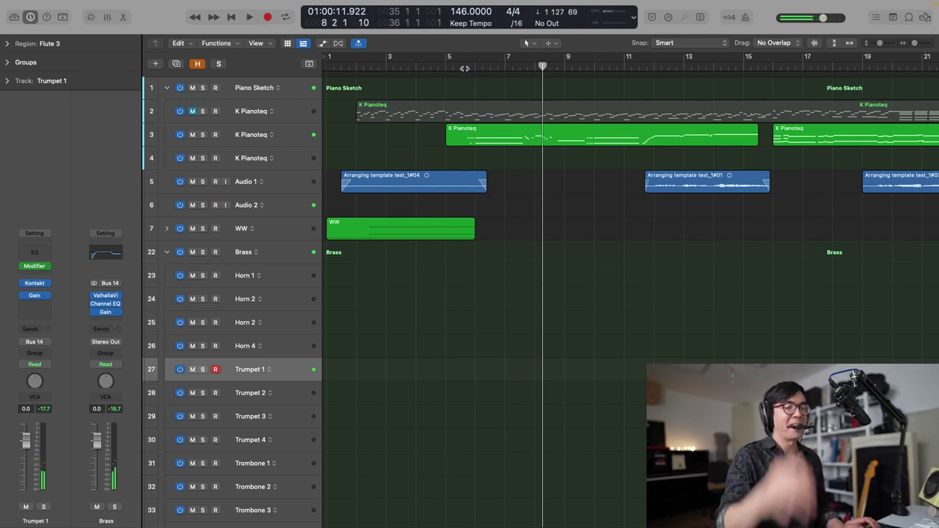
key(space)
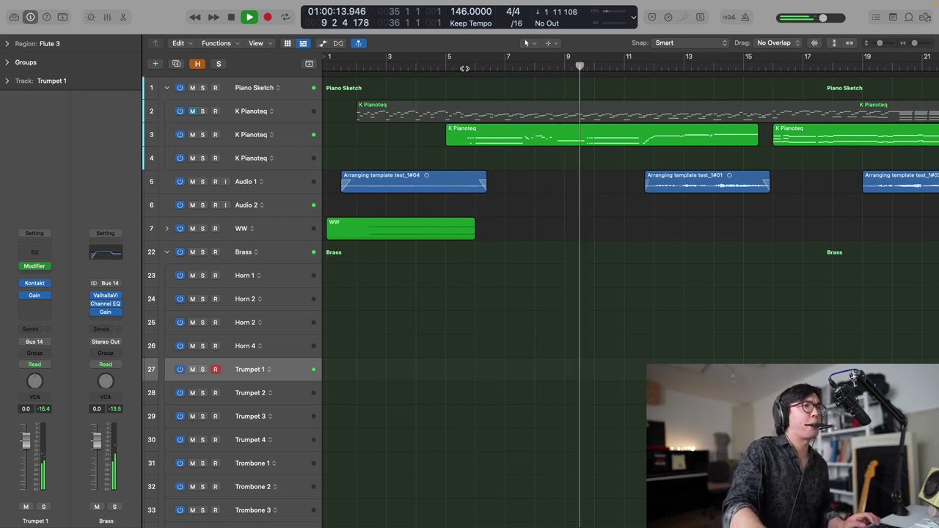
key(space)
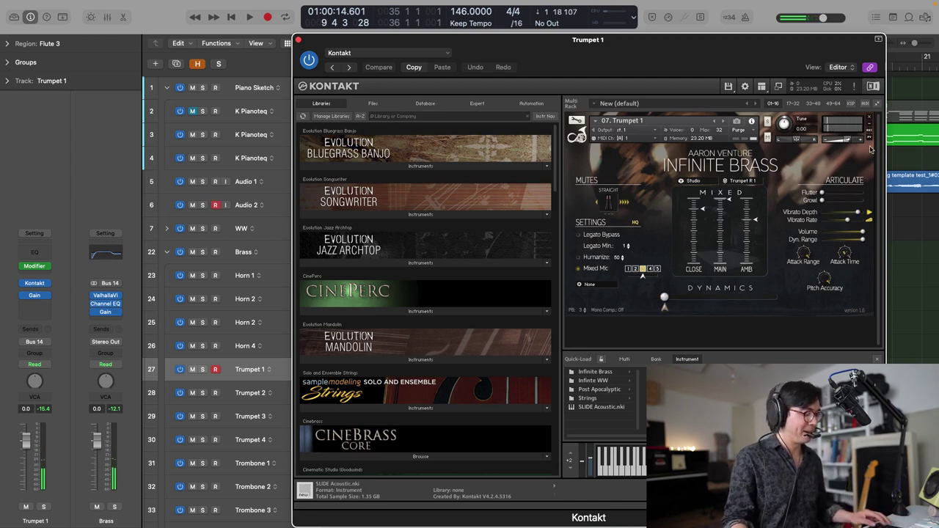
key(super+w)
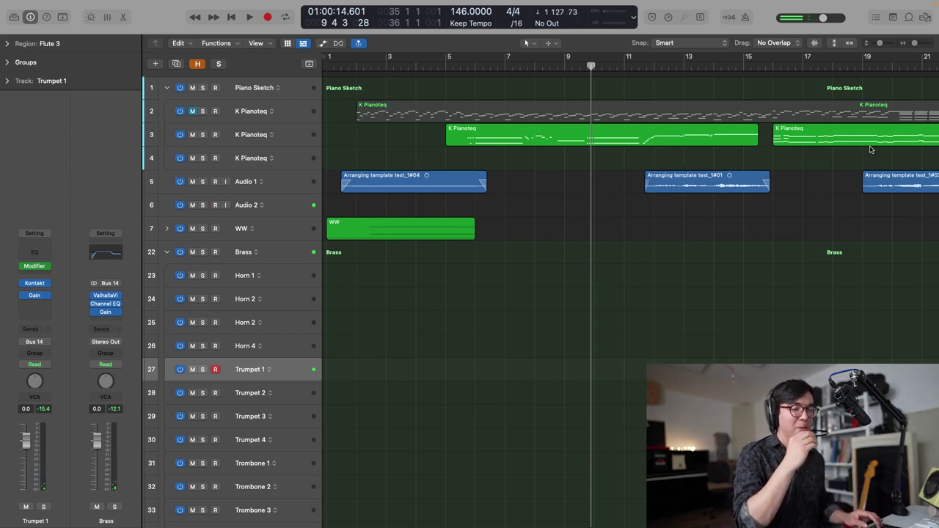
- Play the Trumpet 1 line over the piano sketch up to about bar 10 and capture the performance as a region
key(space)
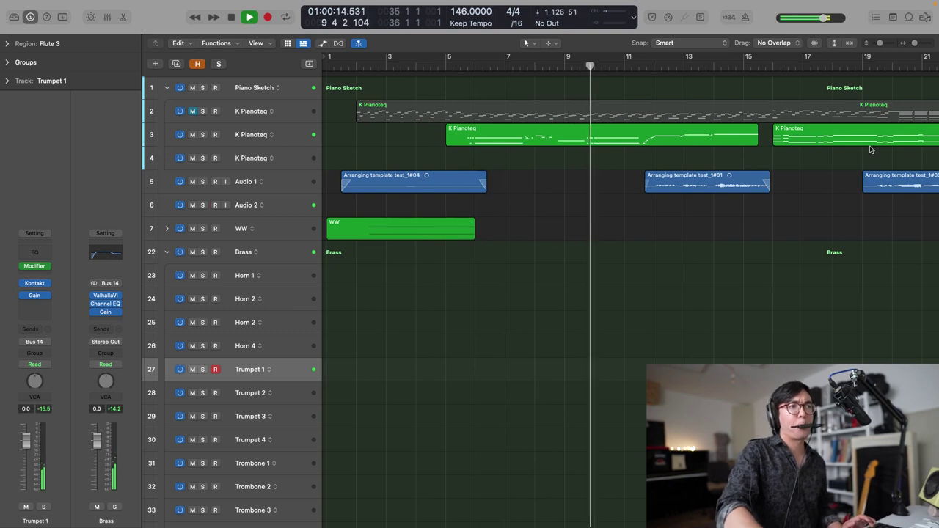
key(space)
key(shift+r)
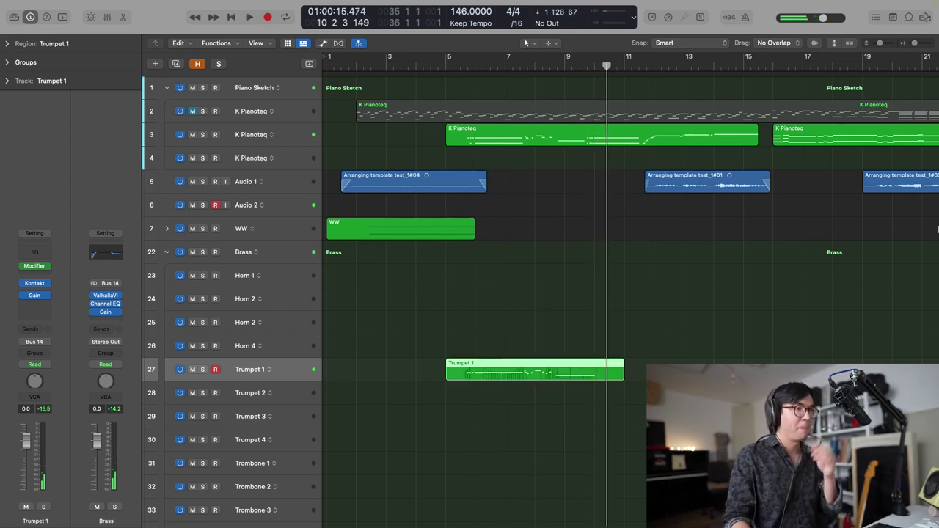
- Play back the captured Trumpet 1 region from about bar 5, briefly soloing the second K Pianoteq track
click(460, 68)
key(space)
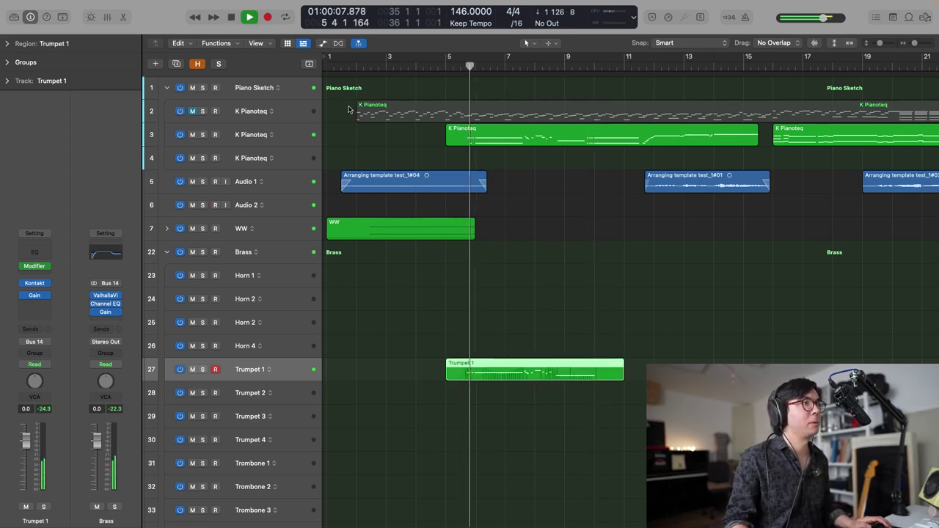
click(204, 134)
click(203, 135)
key(space)
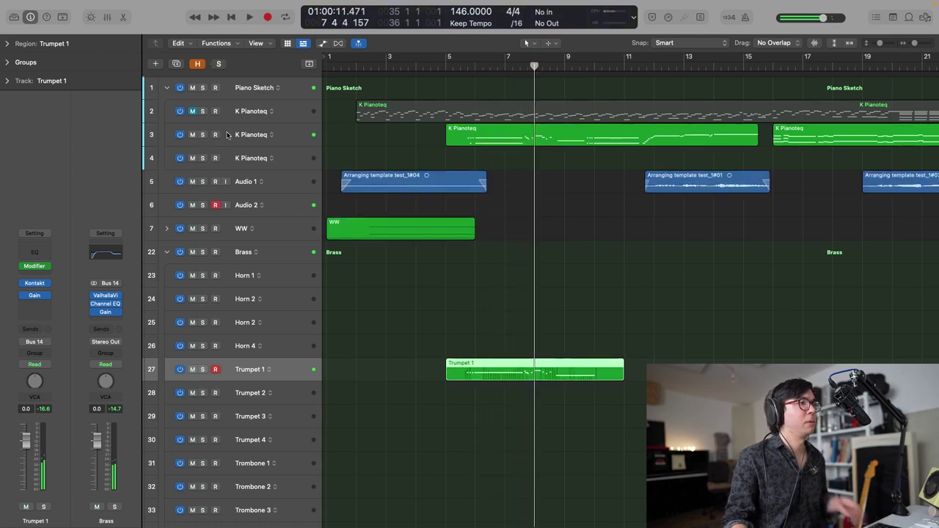
- Select Trumpet 2 and try out its Infinite Brass patch in Kontakt, closing the instrument window again
right_click(268, 394)
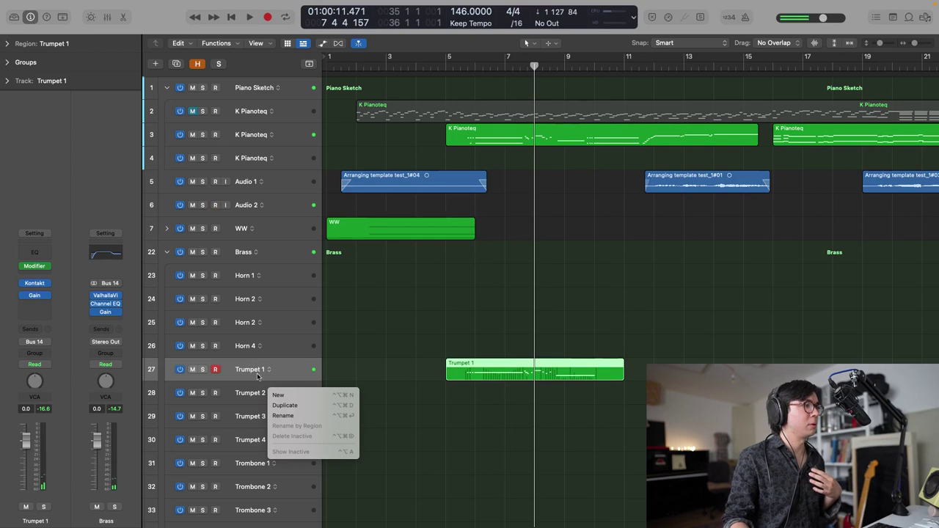
click(256, 374)
click(243, 407)
click(243, 399)
click(34, 283)
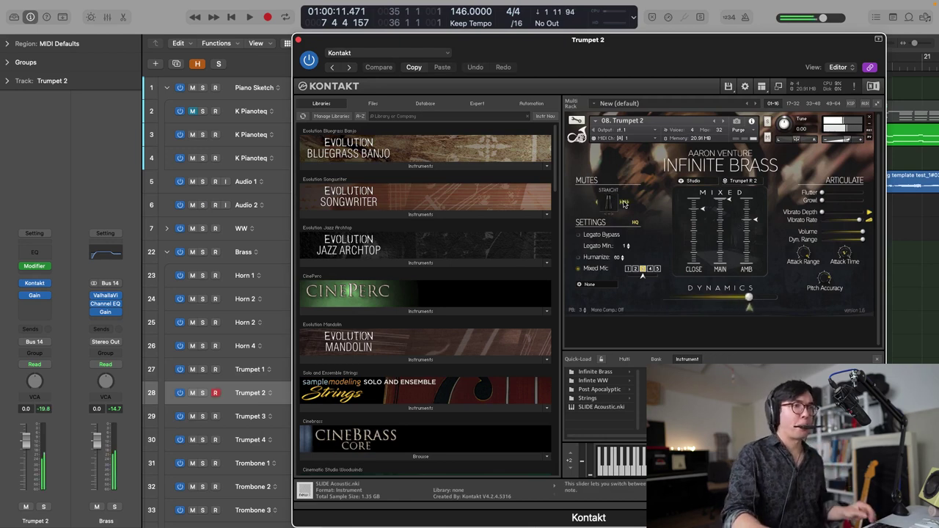
key(space)
key(space)
key(super+w)
- Rehearse the Trumpet 2 line against the arrangement in short passes up to about bar 8
key(space)
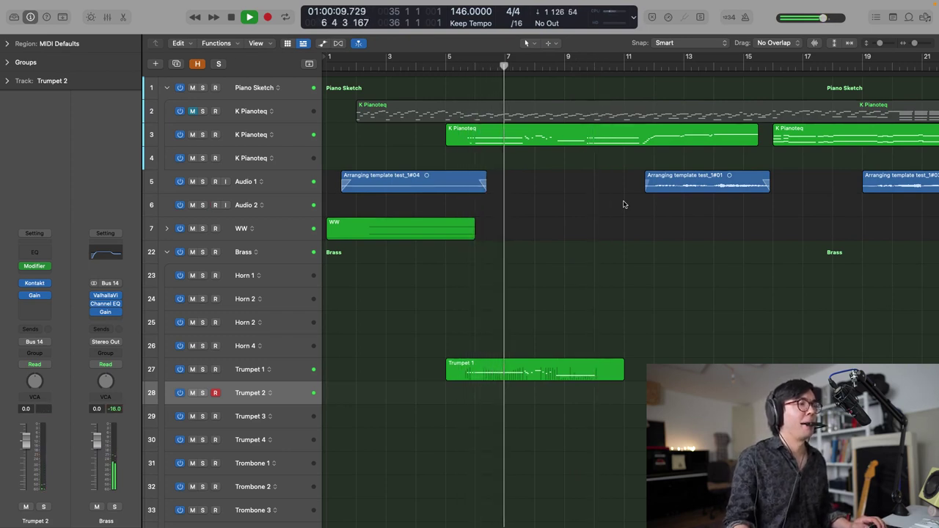
key(space)
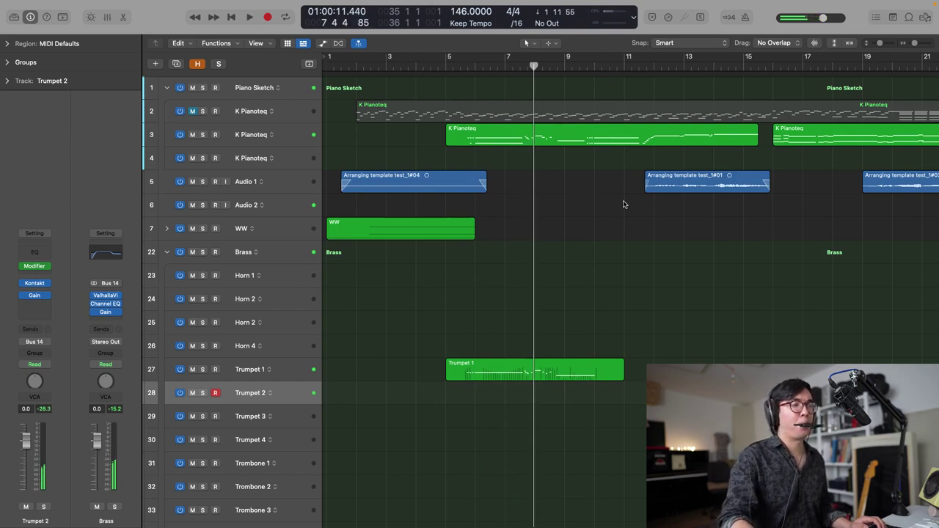
key(space)
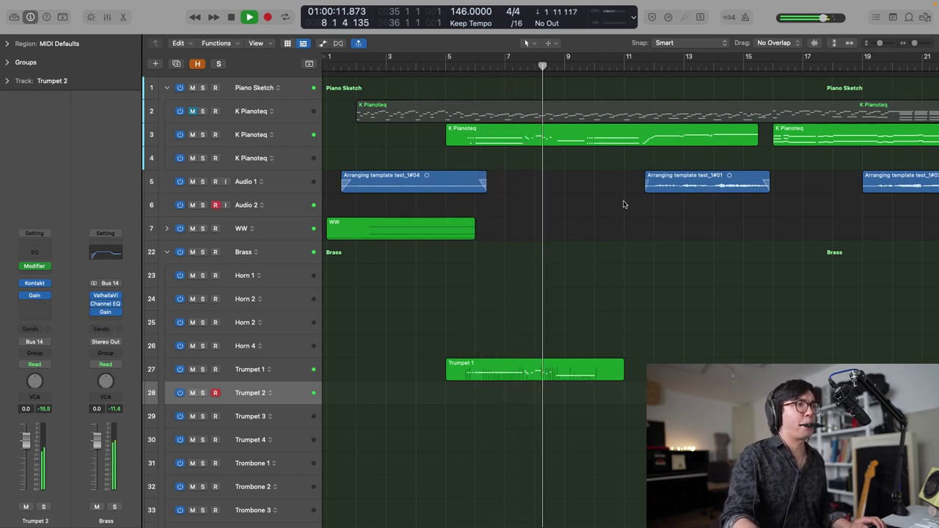
key(space)
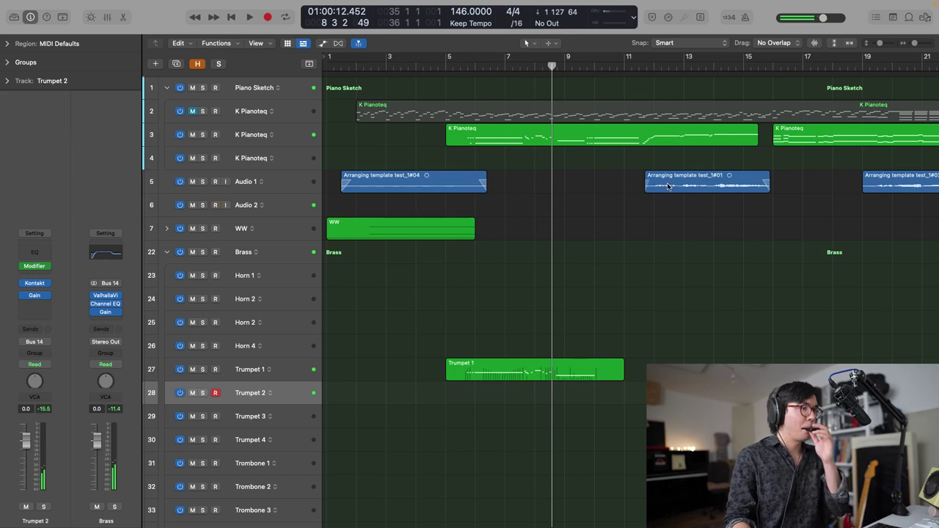
- Unmute the first K Pianoteq track and play the arrangement from about bar 8
click(194, 112)
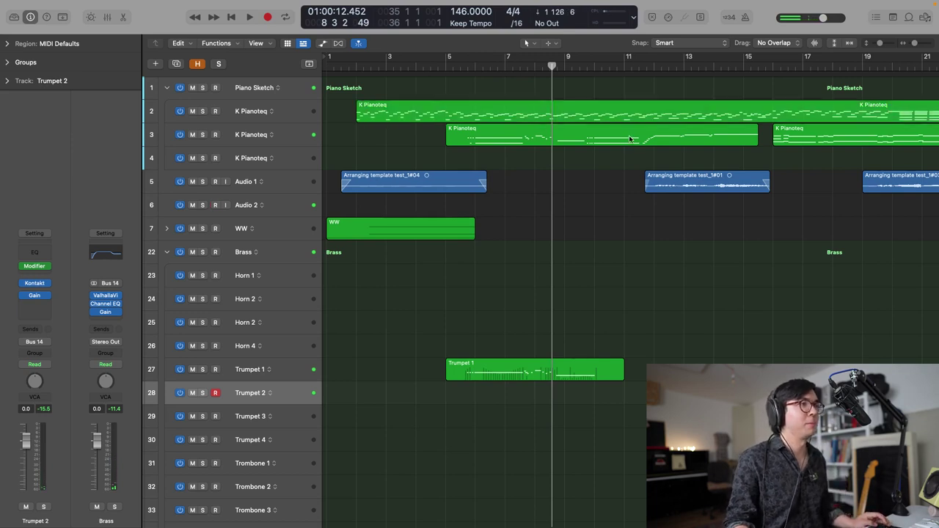
scroll(628, 136, up, 3)
click(542, 72)
key(space)
scroll(543, 76, up, 3)
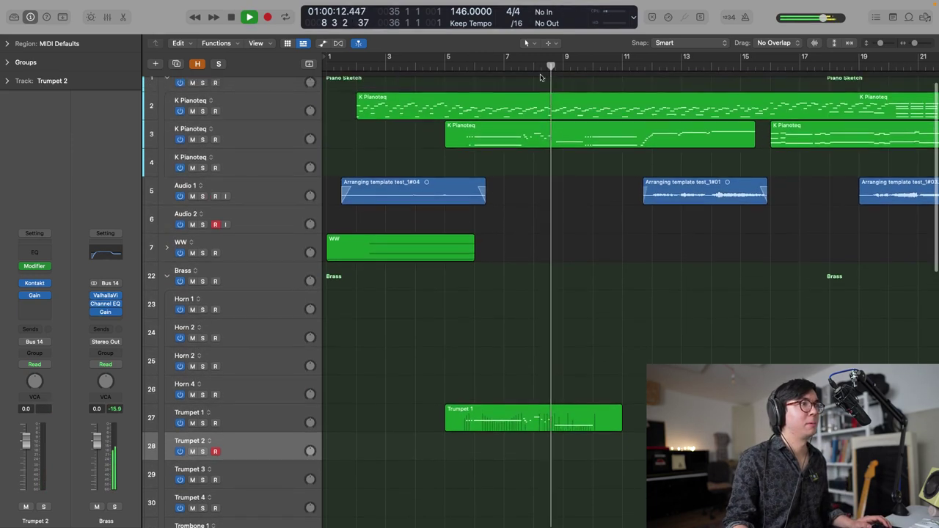
- Solo the first K Pianoteq track to study it around bar 8, clear the solo and reselect Trumpet 2
click(202, 111)
key(space)
key(space)
click(524, 68)
key(space)
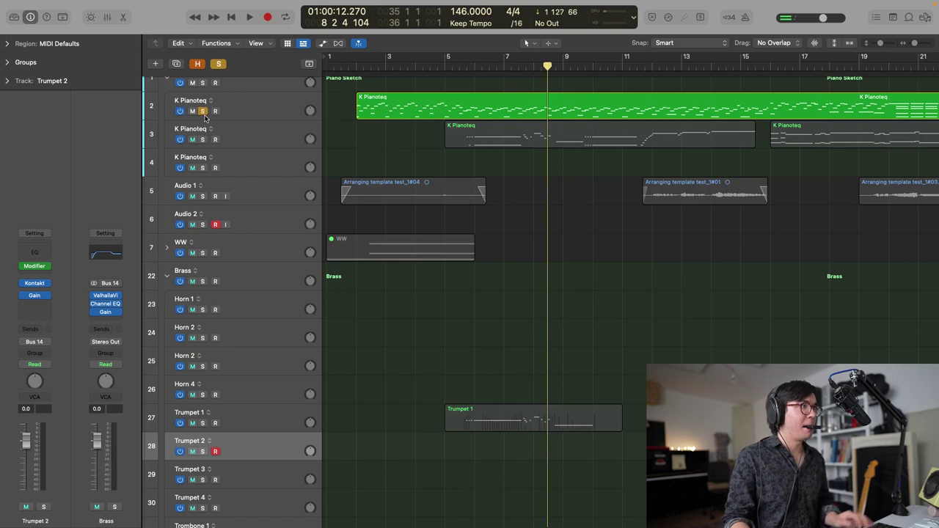
click(204, 116)
click(233, 110)
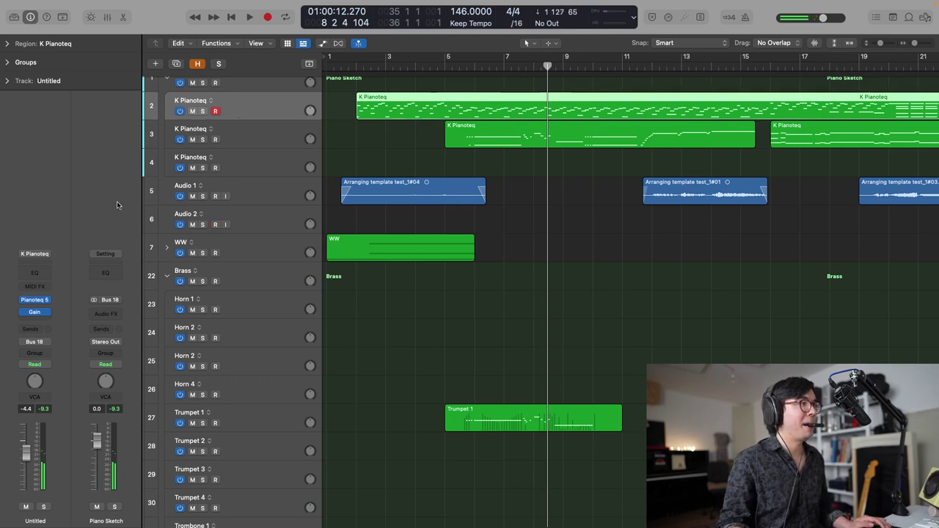
click(271, 438)
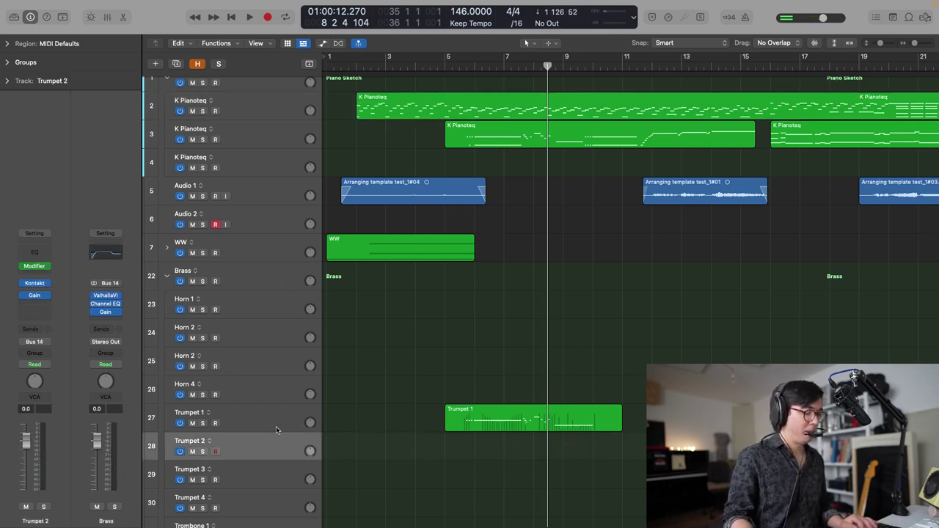
- Play the Trumpet 2 line from about bar 8 to bar 10 and capture the performance as a region
key(comma)
key(comma)
key(space)
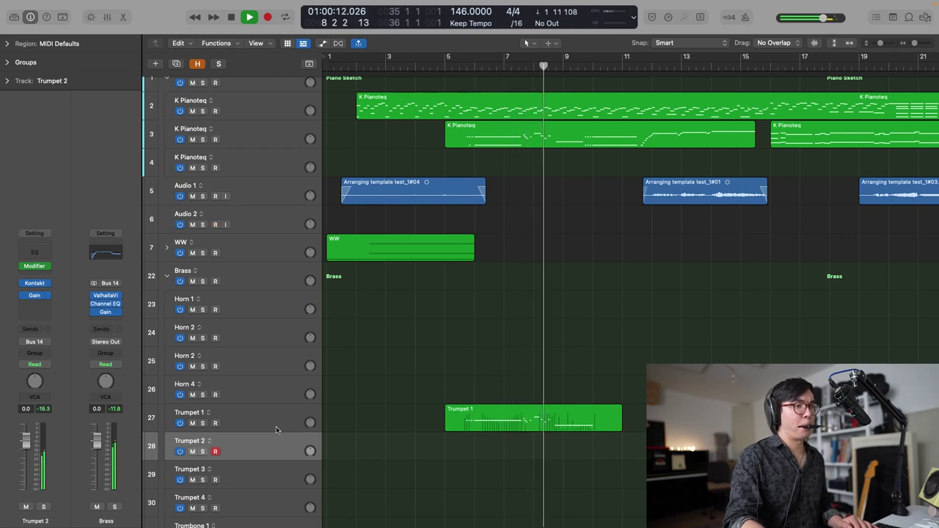
key(space)
key(shift+space)
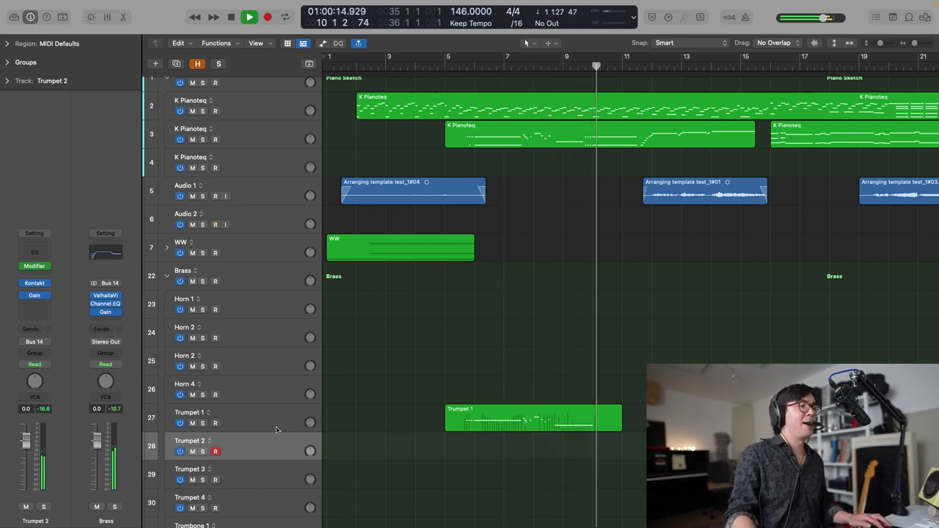
key(space)
key(shift+r)
- Play back both trumpet regions together from about bar 7 to bar 9
key(shift+space)
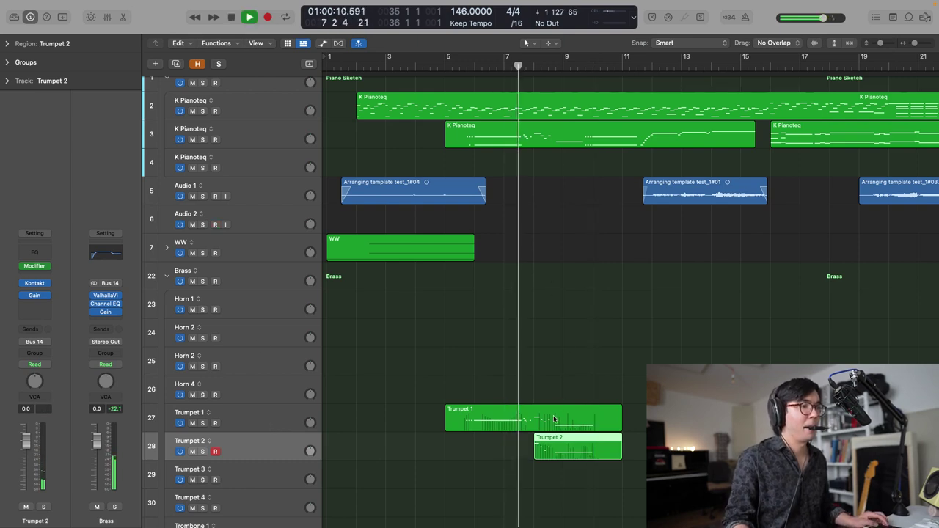
key(super+Right)
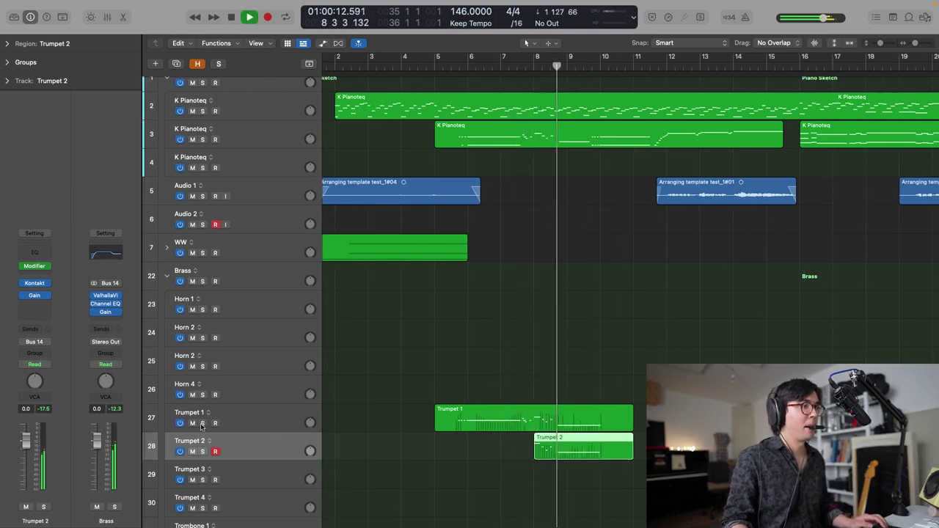
key(space)
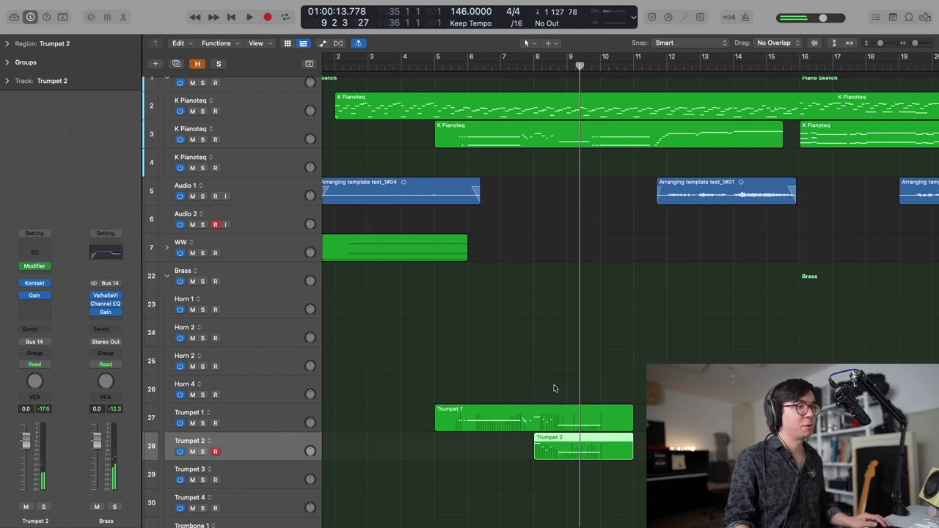
- Delete the end of the Trumpet 1 region from position 7 3 3 onward
key(super+Right)
click(437, 420)
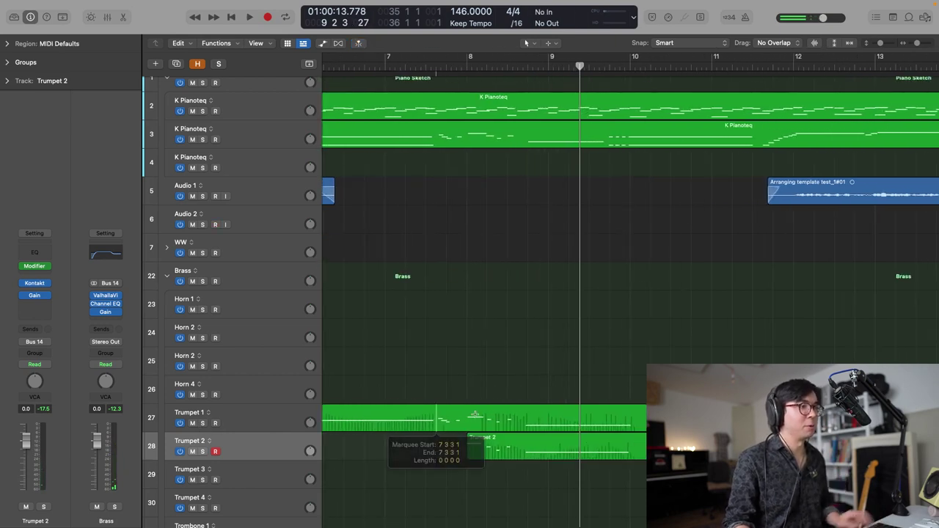
key(Delete)
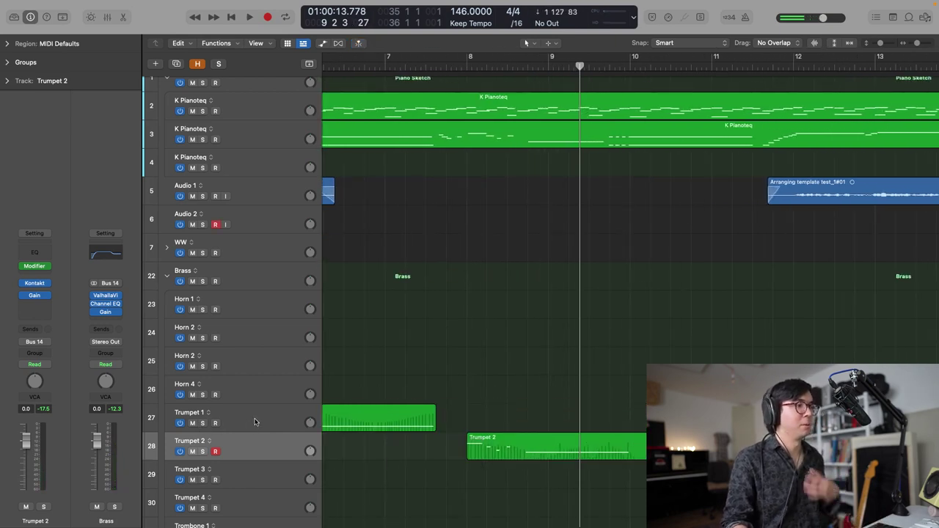
- Select Trumpet 1, play a new ending up to about bar 10 and capture it onto the track
click(253, 415)
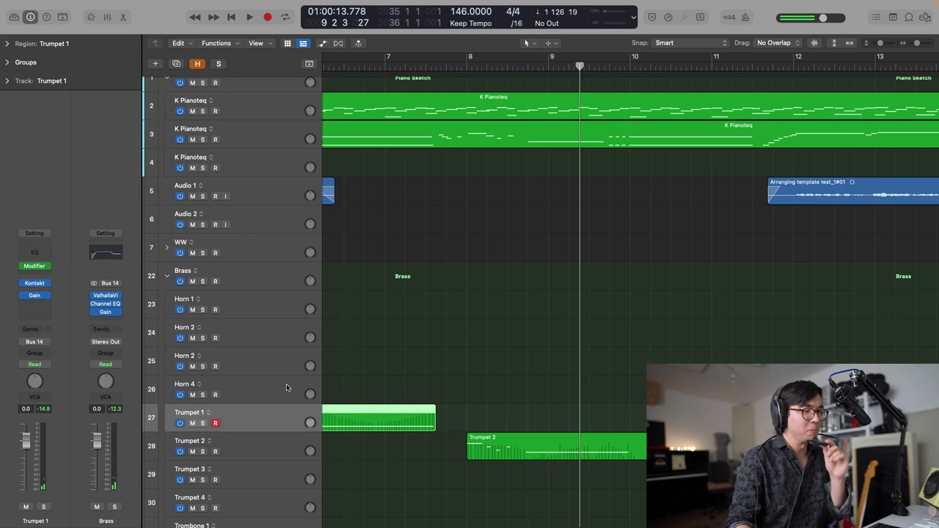
key(space)
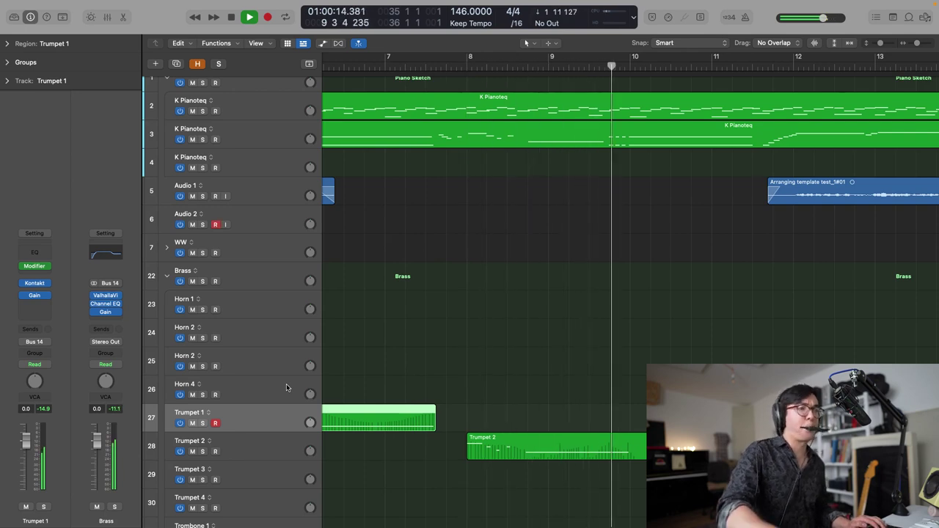
key(space)
key(shift+r)
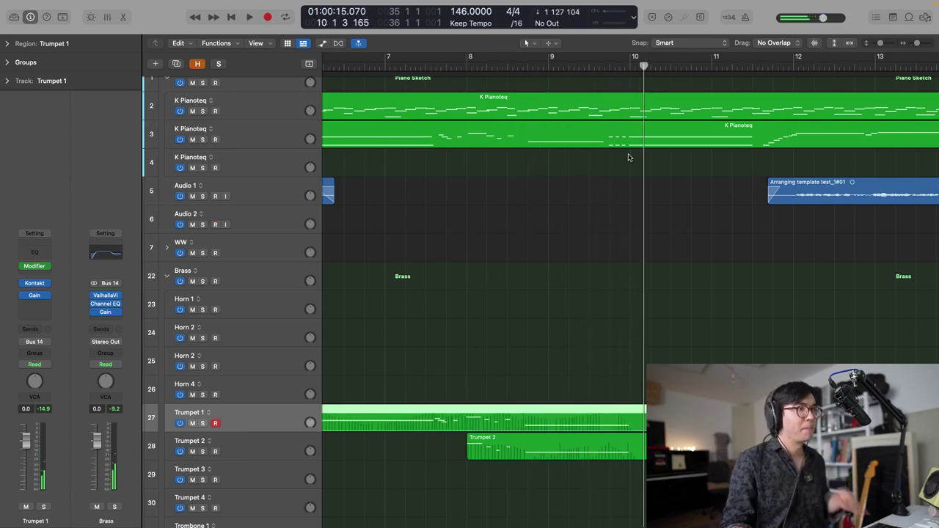
- Play back the new Trumpet 1 ending from about bar 7 and open its region in the Piano Roll
click(424, 69)
key(space)
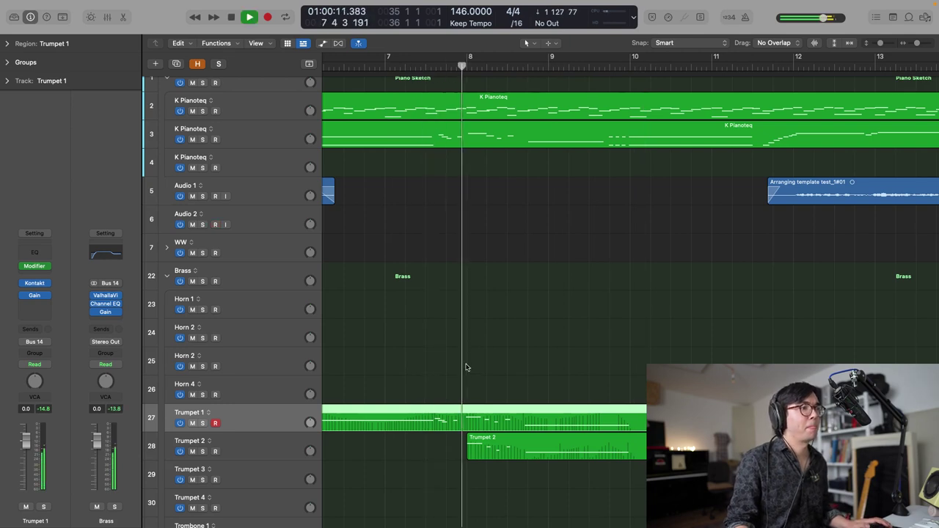
double_click(476, 419)
key(space)
scroll(558, 332, up, 5)
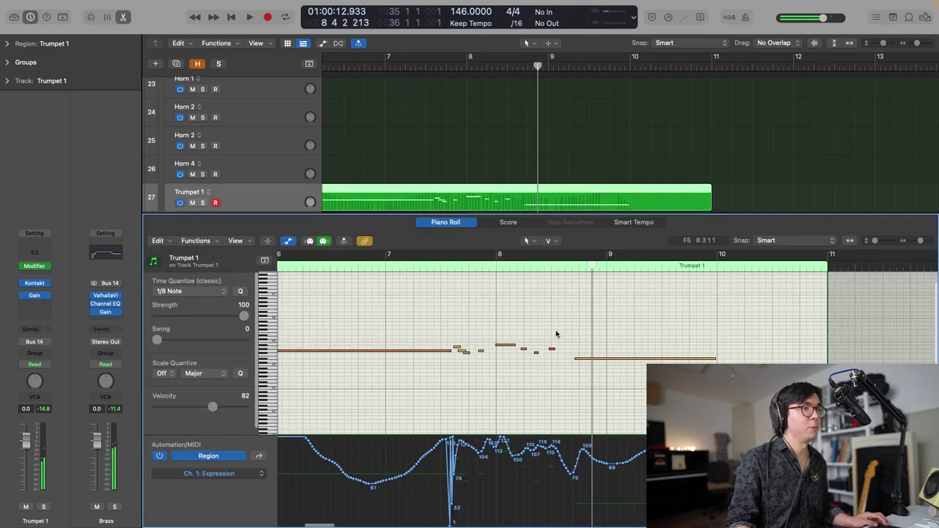
- Select the short overlapping notes just before bar 8 in the Piano Roll and audition that phrase
drag(432, 333, 450, 364)
key(super+Right)
key(super+Right)
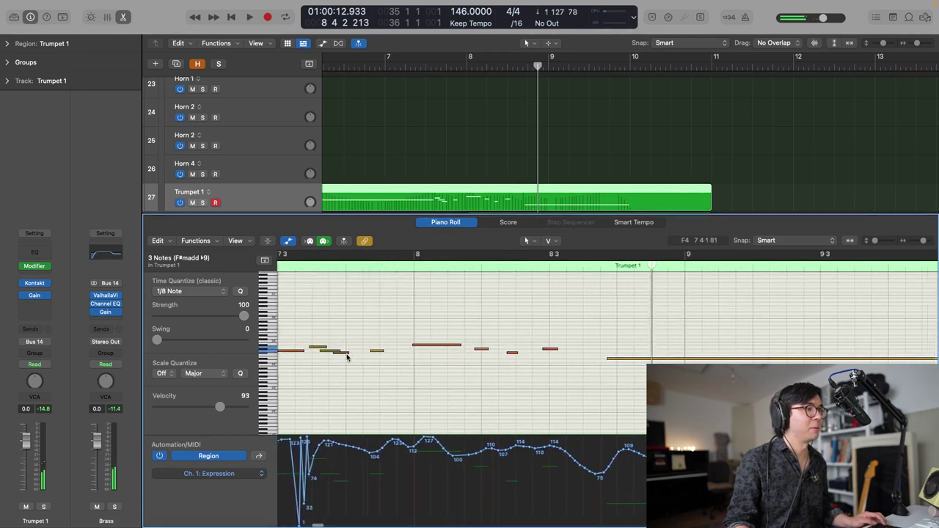
click(352, 353)
click(316, 269)
key(space)
key(space)
- Edit the Expression points around the sharp dip after 7 3, audition the phrase and close the Piano Roll
drag(322, 442, 295, 455)
key(space)
key(e)
- Play back the combined Trumpet 1 and Trumpet 2 parts again from about bar 5 with the whole arrangement in view
key(super+Left)
key(super+Left)
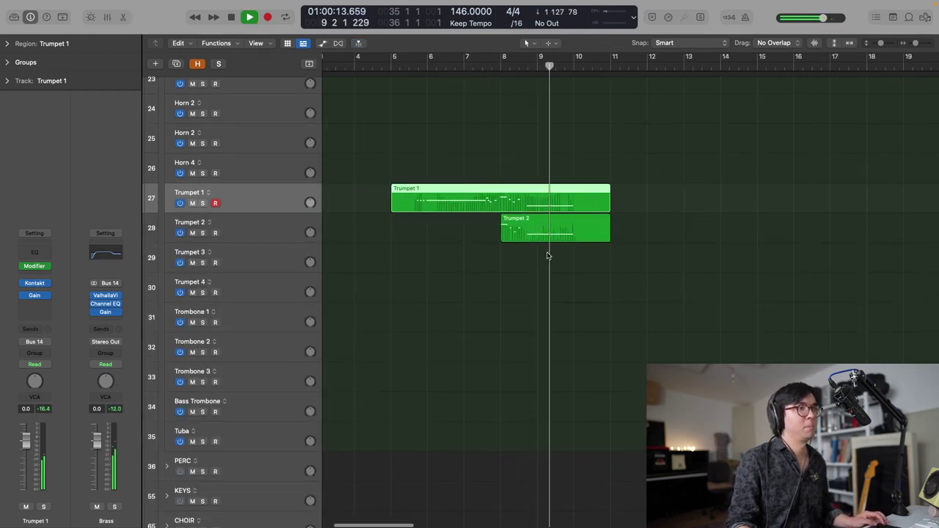
scroll(547, 251, left, 1)
scroll(544, 251, up, 5)
key(space)
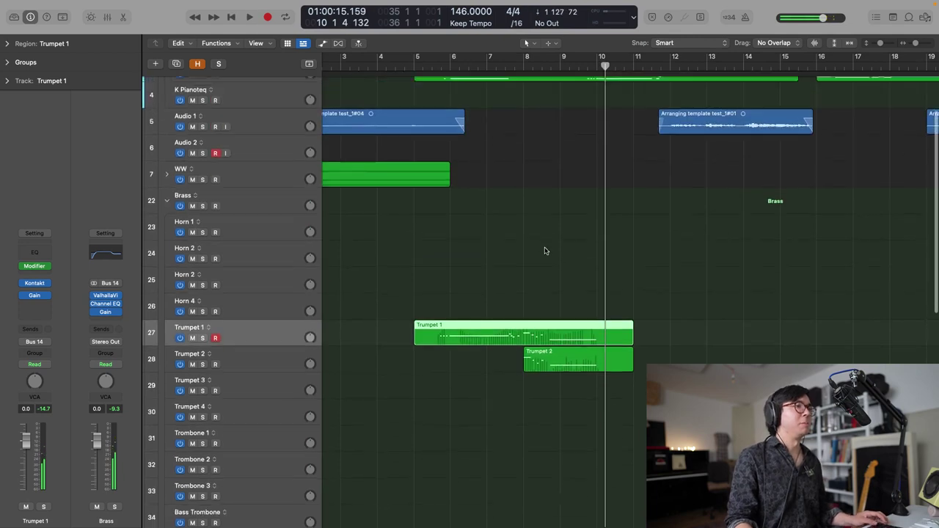
key(super+Left)
scroll(524, 253, up, 1)
click(447, 70)
key(space)
key(super+Left)
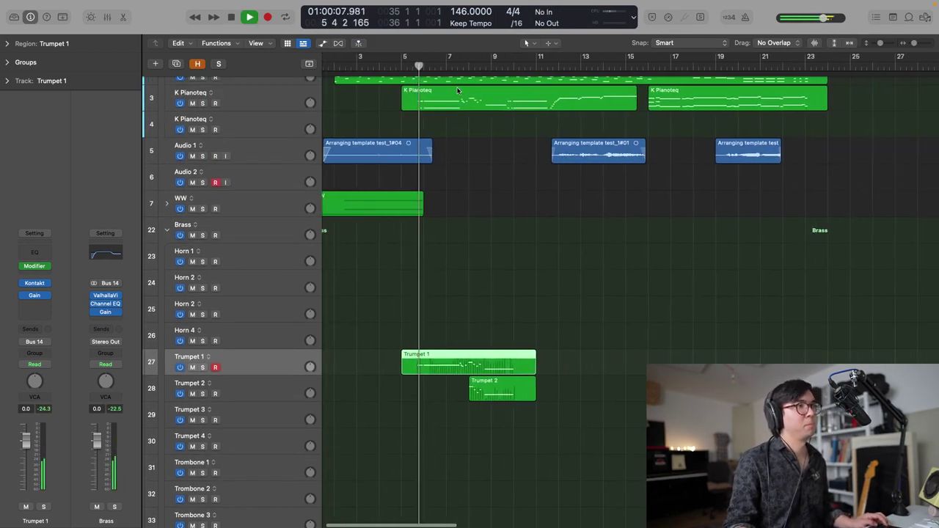
- Fit more of the arrangement in view and replay it from bar 5 to review the trumpet parts against the piano sketch
key(super+Left)
key(super+Up)
key(super+Up)
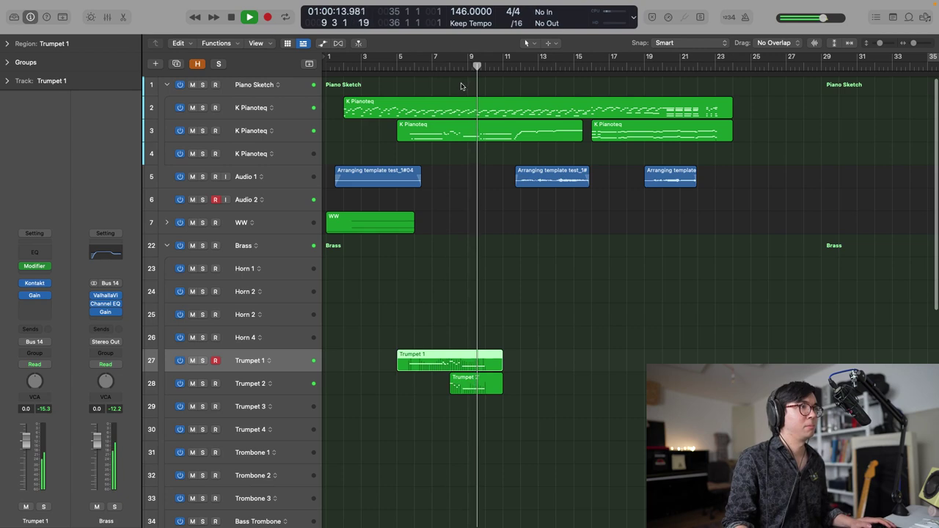
key(space)
scroll(382, 91, down, 1)
scroll(363, 92, up, 2)
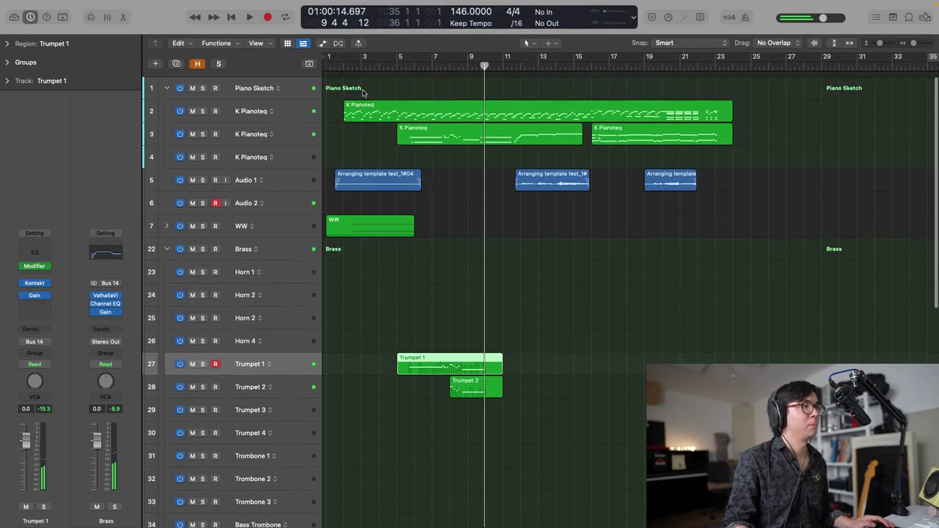
click(361, 68)
double_click(397, 69)
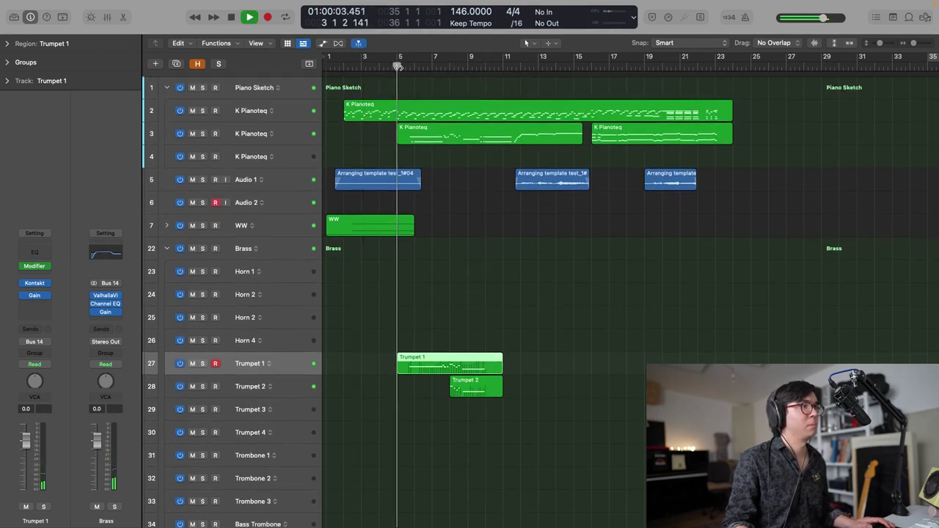
- Audition the K Pianoteq accompaniment on track 2 in solo, clear its solo and mute the track
click(203, 111)
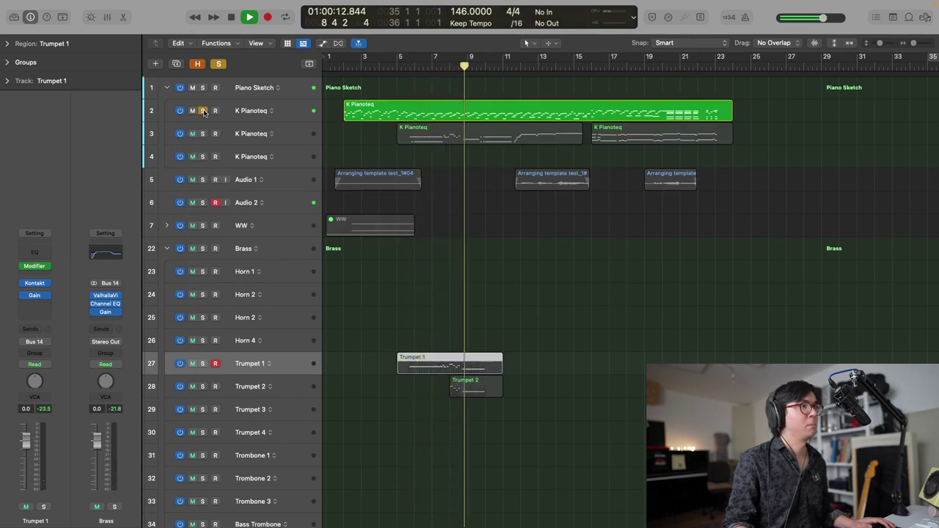
key(space)
click(192, 111)
click(203, 111)
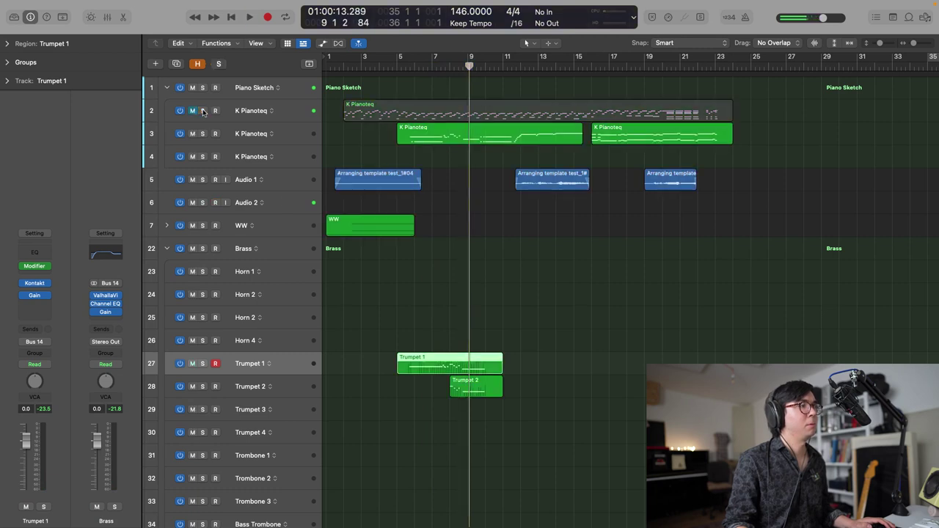
- Listen to the passage without the piano accompaniment while reviewing the brass and string ensemble tracks
scroll(400, 364, down, 10)
key(space)
scroll(423, 209, down, 1)
scroll(423, 212, up, 3)
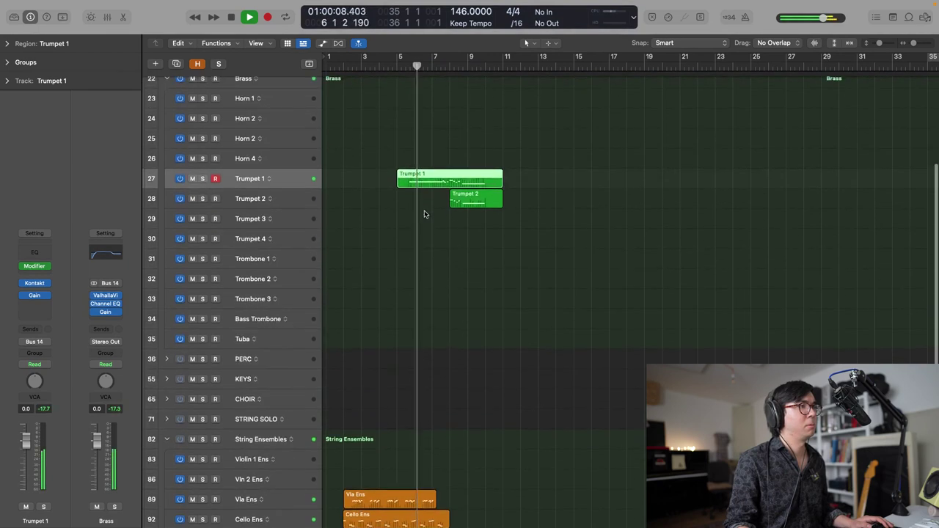
scroll(423, 214, up, 8)
scroll(423, 214, down, 10)
key(space)
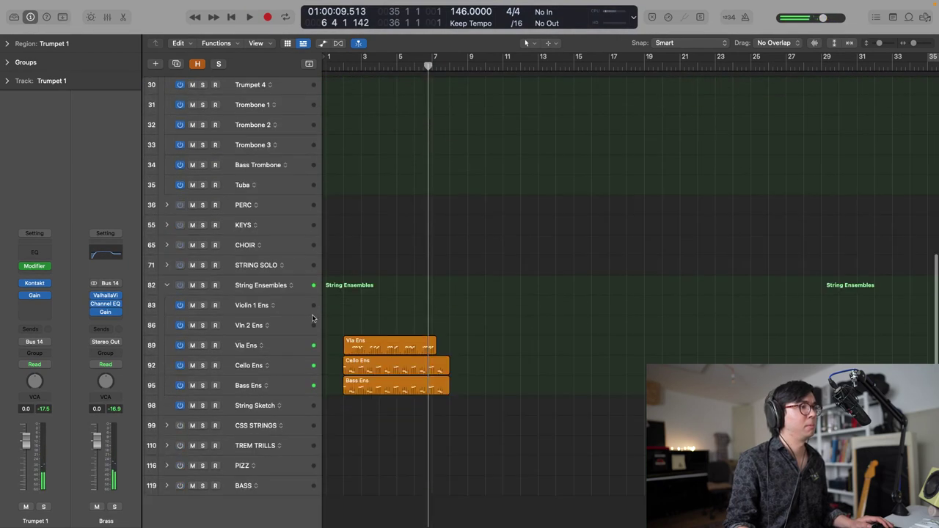
- Play the arrangement from bar 2 and examine how the brass, woodwind and string ensemble regions fit together
click(344, 65)
key(space)
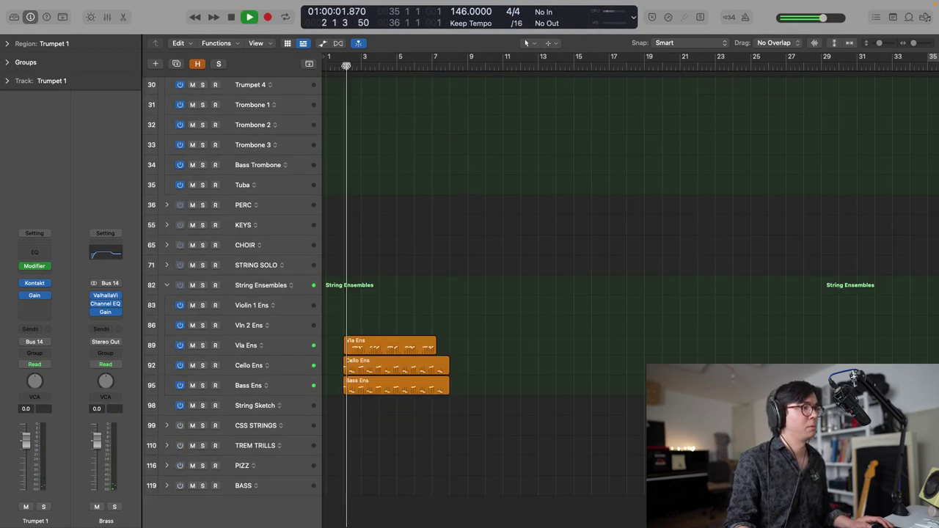
scroll(276, 340, up, 8)
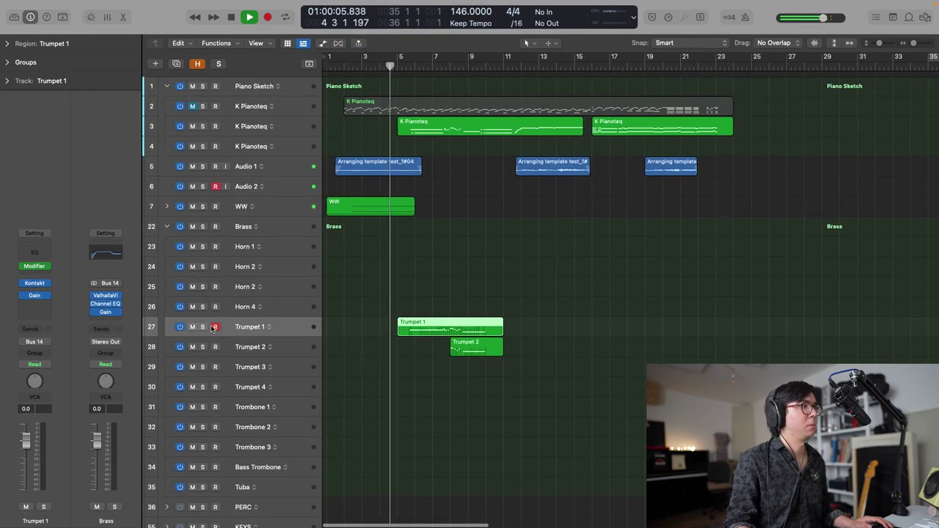
key(space)
scroll(191, 257, down, 5)
scroll(167, 170, down, 8)
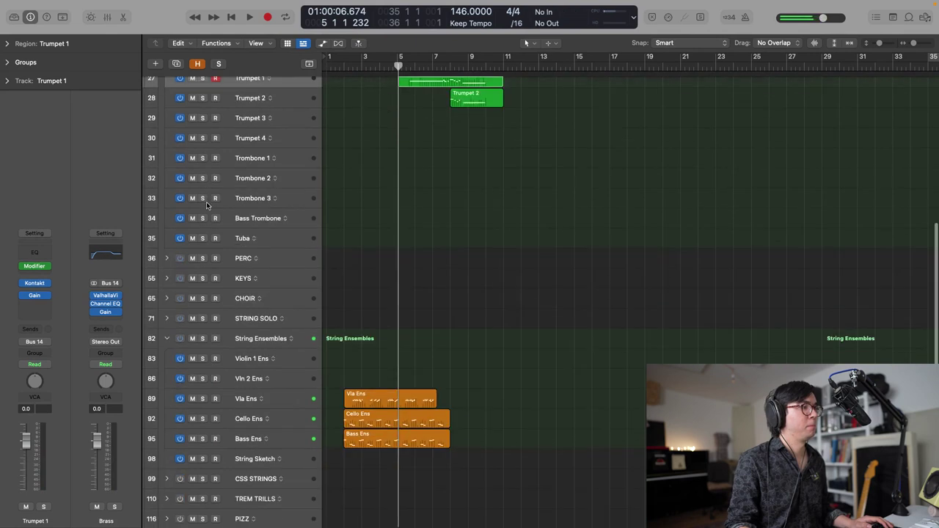
scroll(212, 262, up, 10)
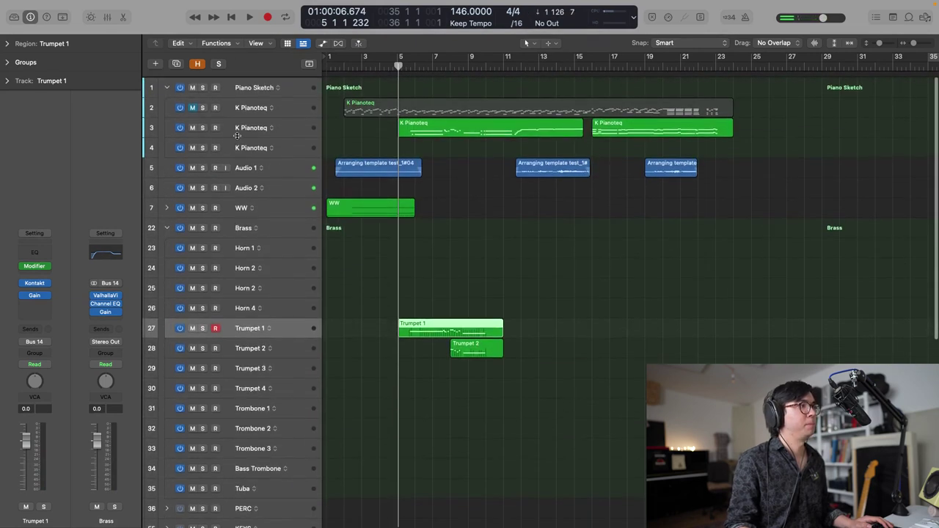
- Expand the WW track stack to show its individual woodwind tracks and their regions
click(168, 204)
scroll(353, 205, down, 2)
scroll(366, 205, down, 2)
scroll(367, 205, right, 3)
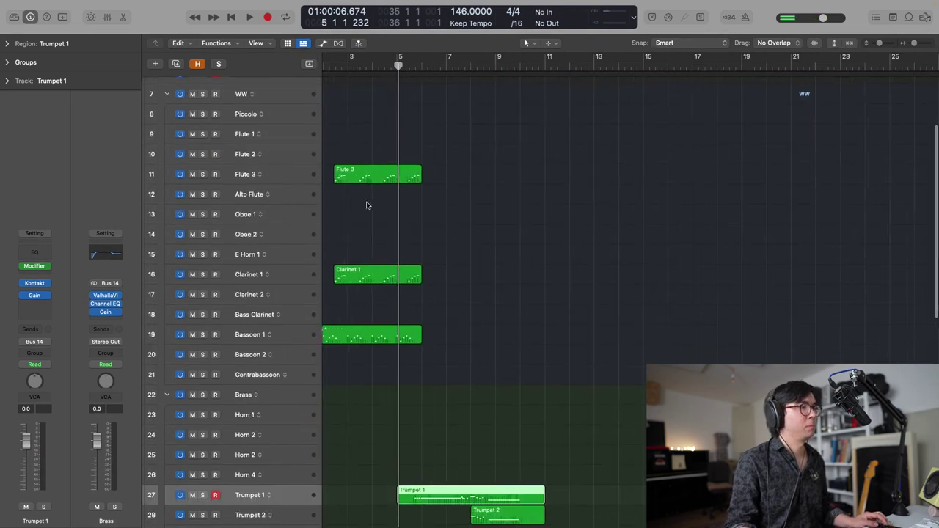
- Listen to the woodwind parts around bar 5, unmute the K Pianoteq accompaniment on track 2 and replay the passage
scroll(367, 205, up, 1)
scroll(367, 206, left, 1)
key(space)
scroll(350, 217, up, 5)
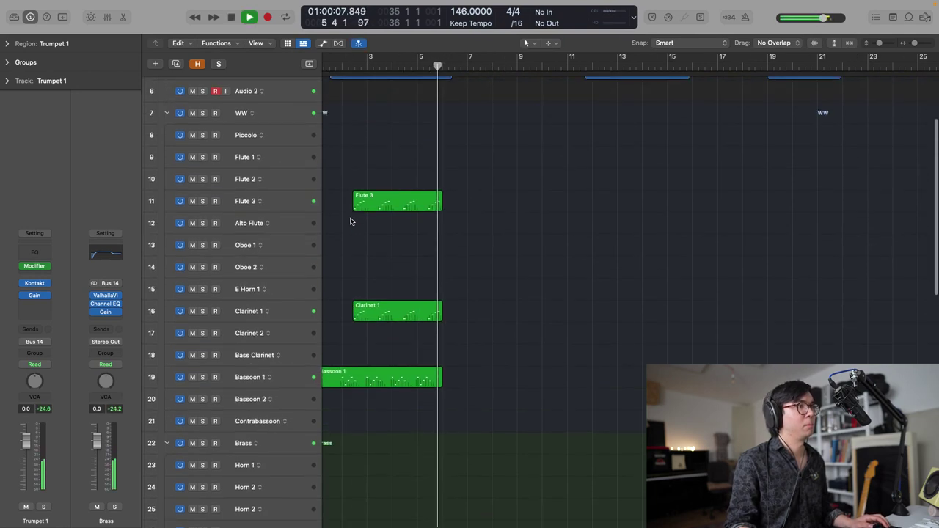
click(192, 108)
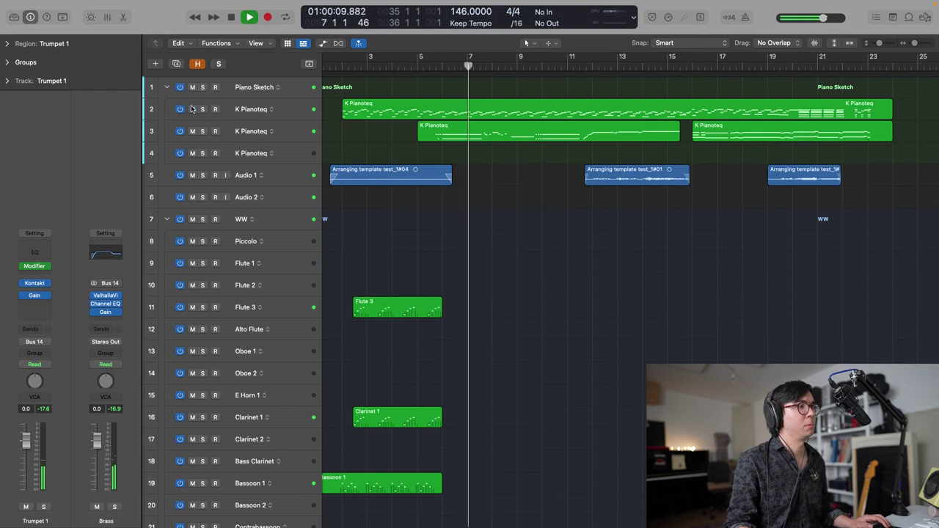
key(comma)
key(comma)
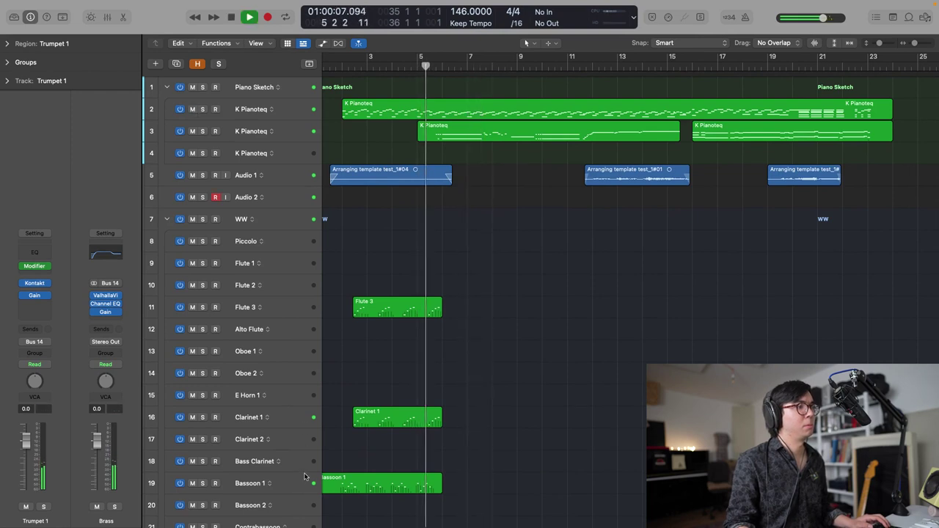
- Select the Bassoon 1 track, play through the passage with it armed, and solo it
key(space)
click(298, 482)
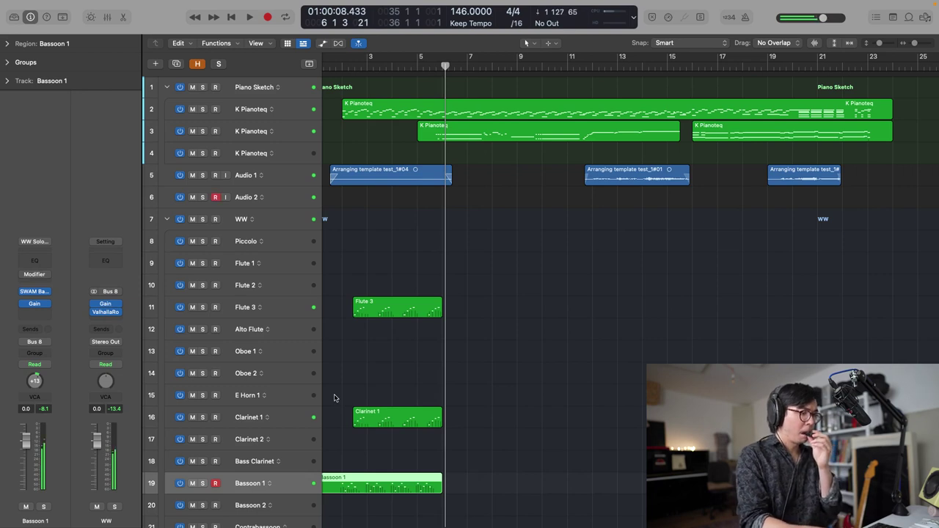
key(space)
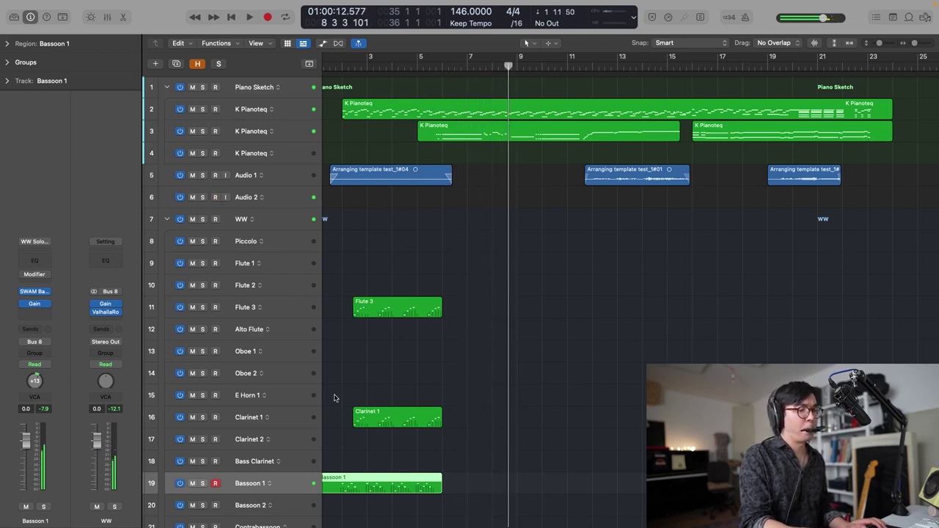
key(space)
key(space)
key(space)
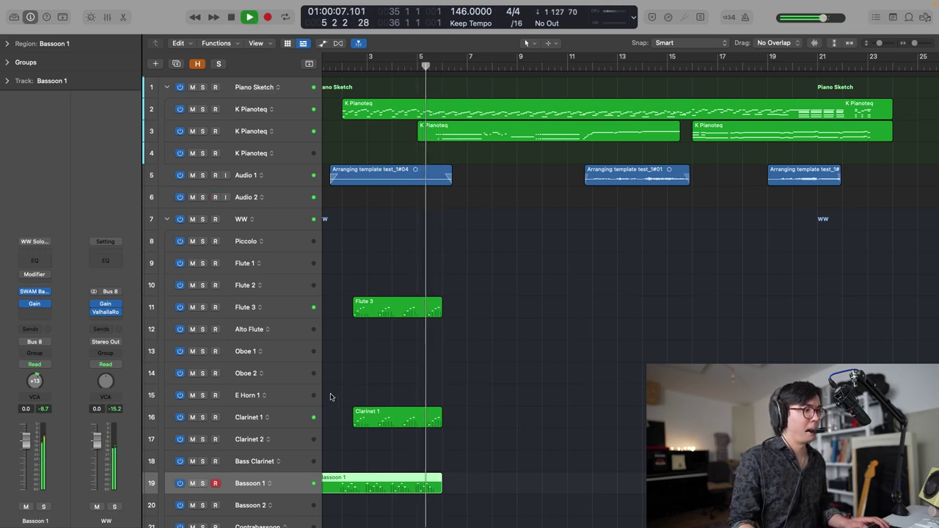
click(202, 483)
key(space)
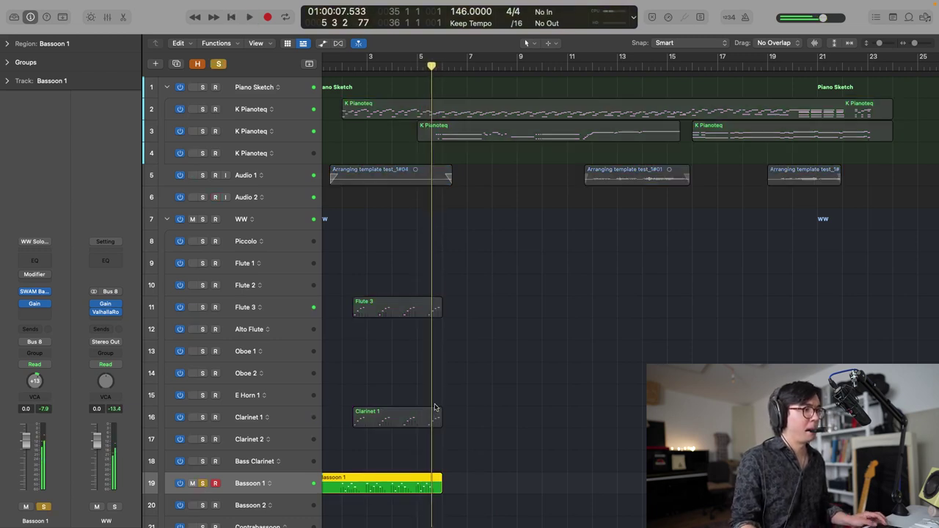
- Split the Bassoon 1 region at bar 5 beat 3, delete the remainder and move the playhead to bar 5
scroll(428, 430, up, 2)
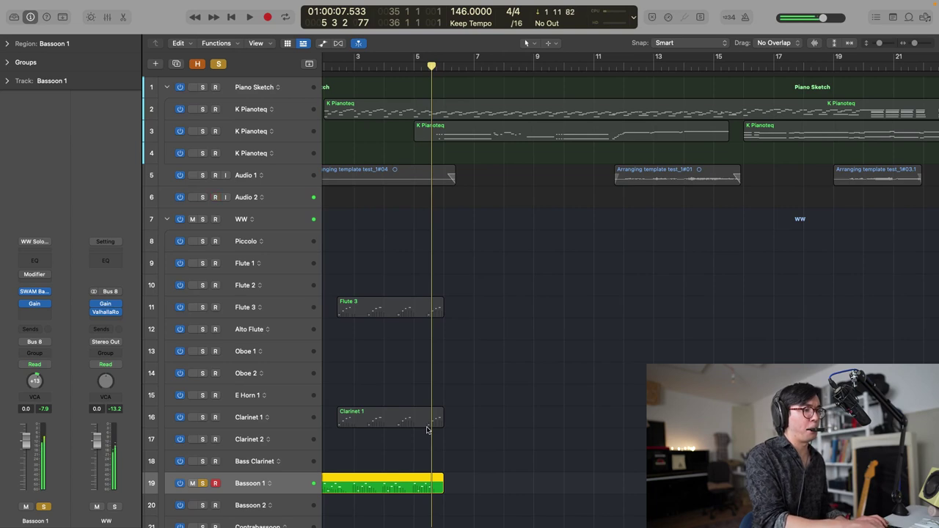
key(space)
key(space)
scroll(433, 465, up, 2)
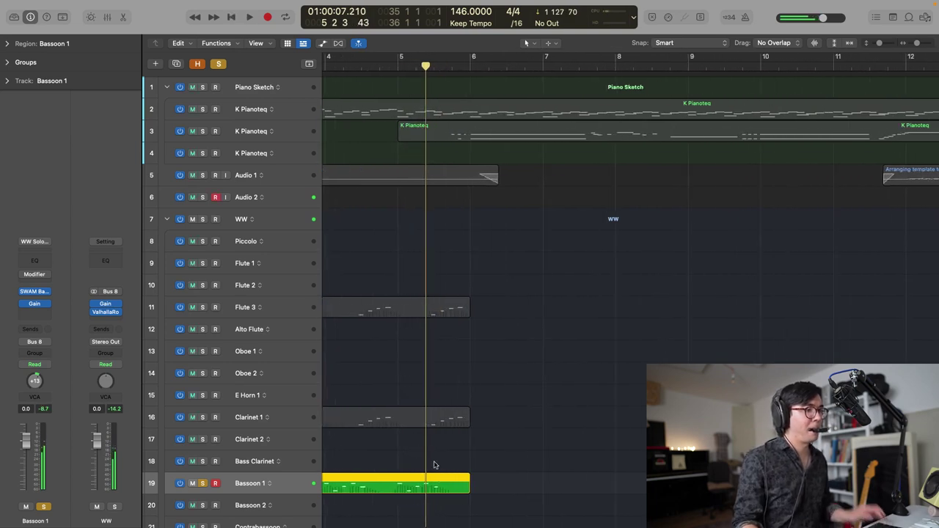
click(433, 485)
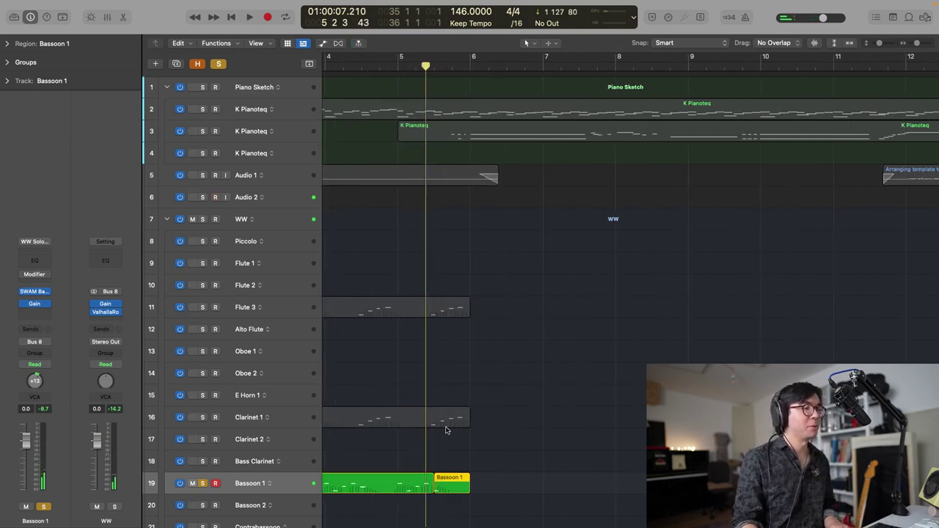
scroll(427, 407, up, 5)
drag(473, 66, 425, 66)
scroll(444, 90, up, 2)
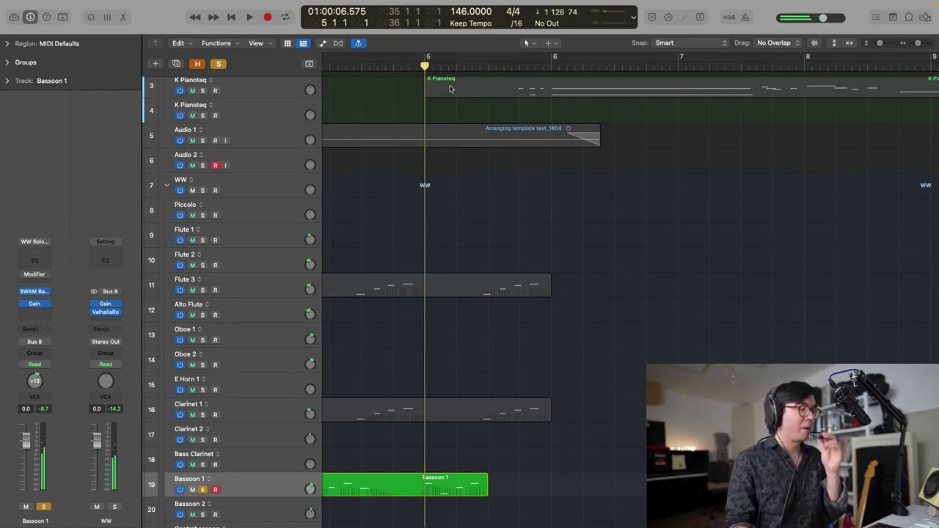
- Play the trimmed bassoon line from bar 5, and replay it from bar 4 beat 2
key(space)
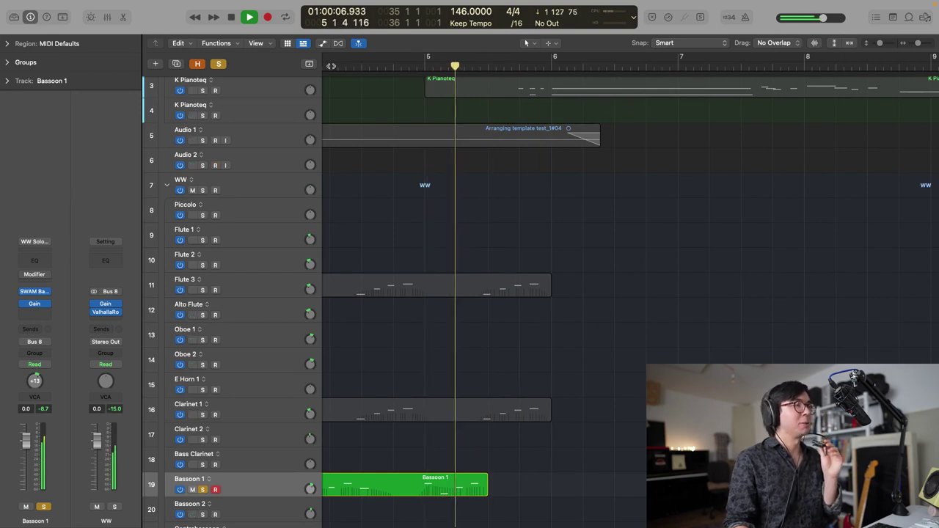
key(space)
click(335, 65)
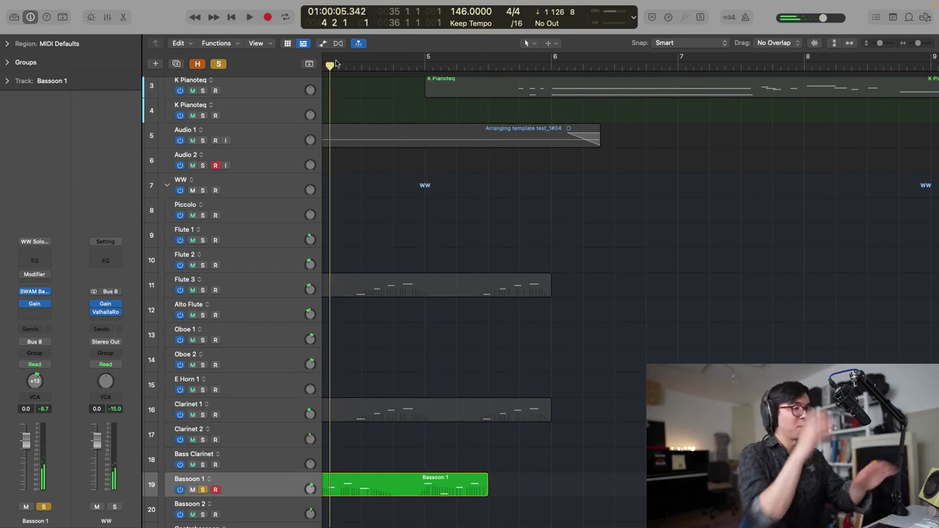
scroll(389, 108, down, 1)
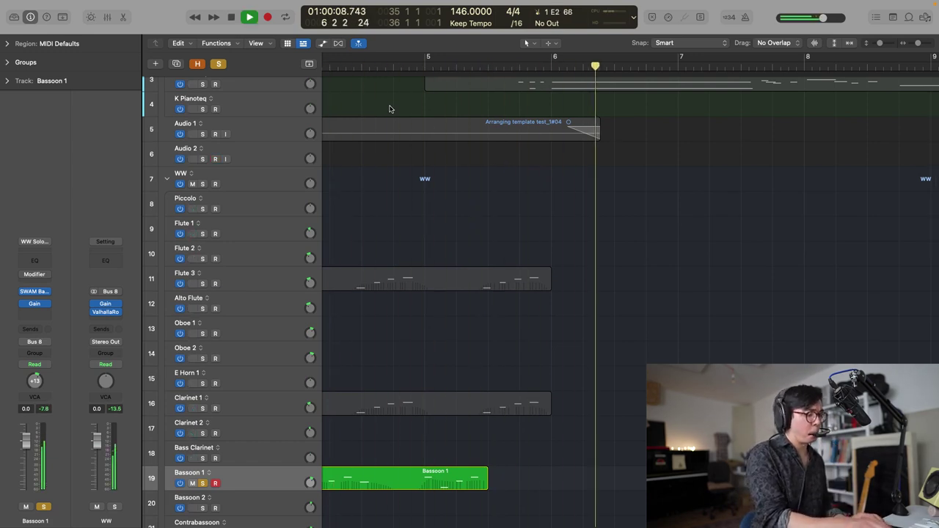
- Turn on the metronome and record a continuation of the Bassoon 1 part beyond the trimmed region
key(space)
key(space)
key(k)
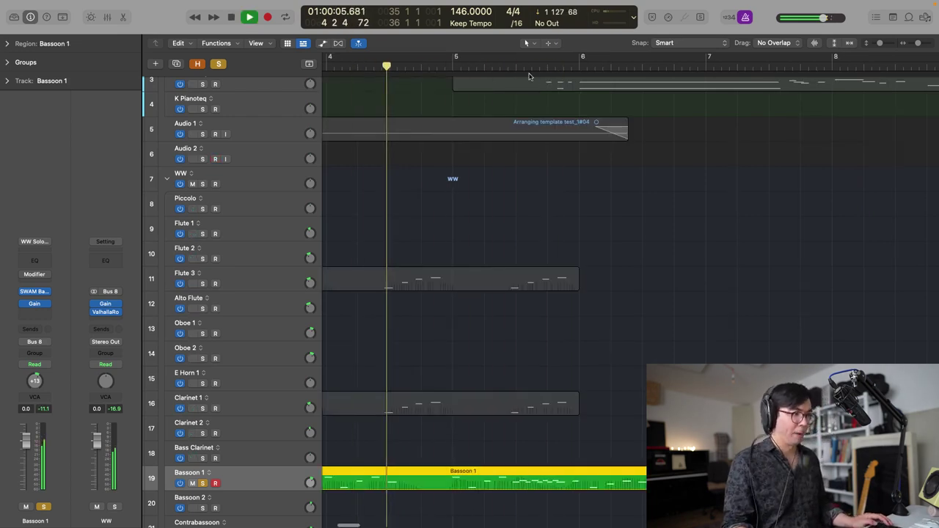
- Clear the Bassoon 1 solo and record-enable Flute 3 and Clarinet 1 in place of the bassoon
key(s)
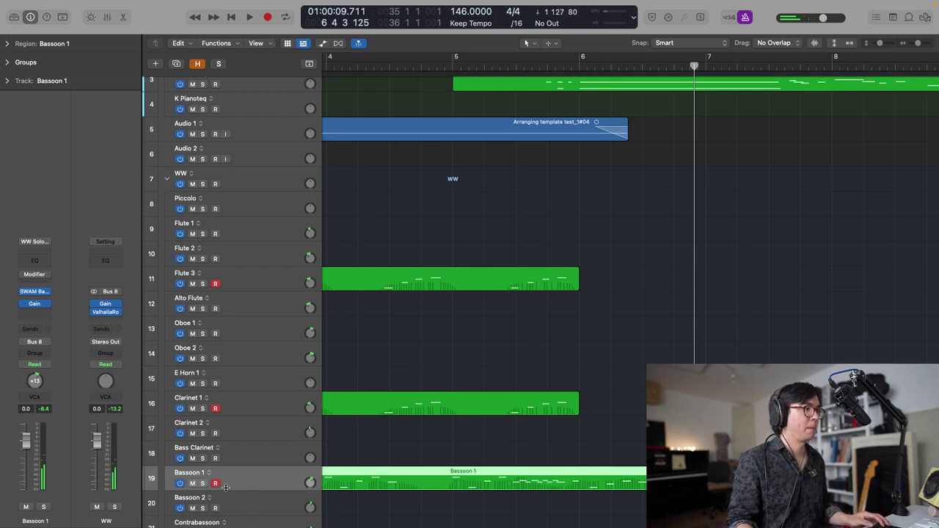
key(space)
key(space)
key(space)
key(space)
- Audition the tracks from Flute 3 through Clarinet 1 in solo and clear all their solos
drag(203, 284, 203, 408)
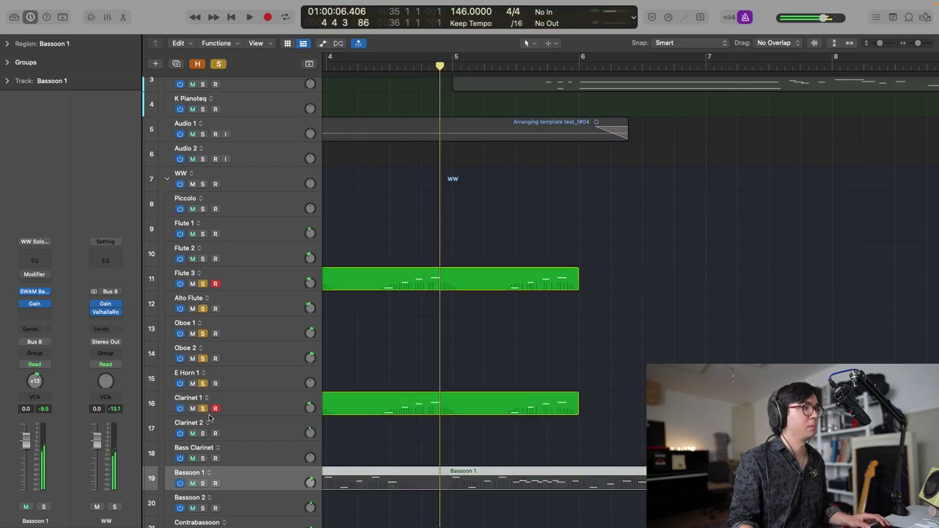
key(space)
key(space)
alt+click(204, 285)
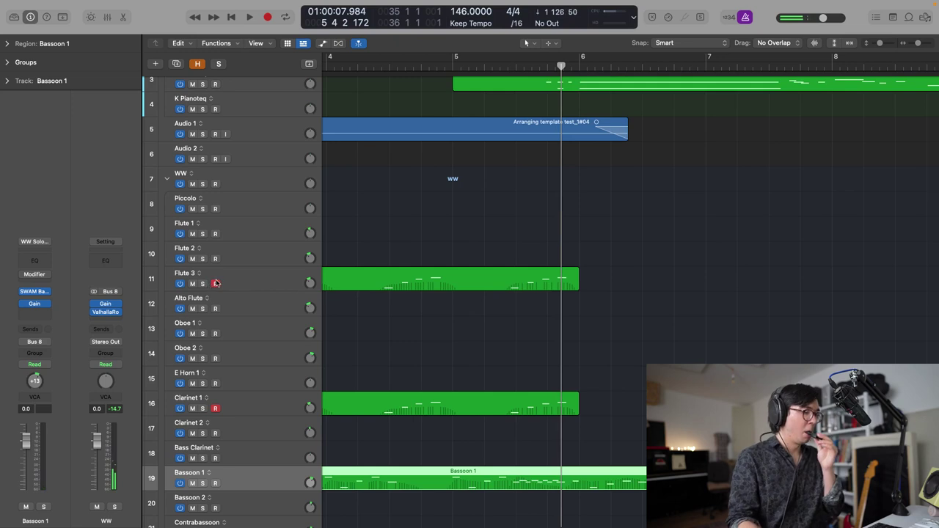
- Record the Flute 3 and Clarinet 1 line together with regions extending to bar 11, and return the playhead to bar 9
key(space)
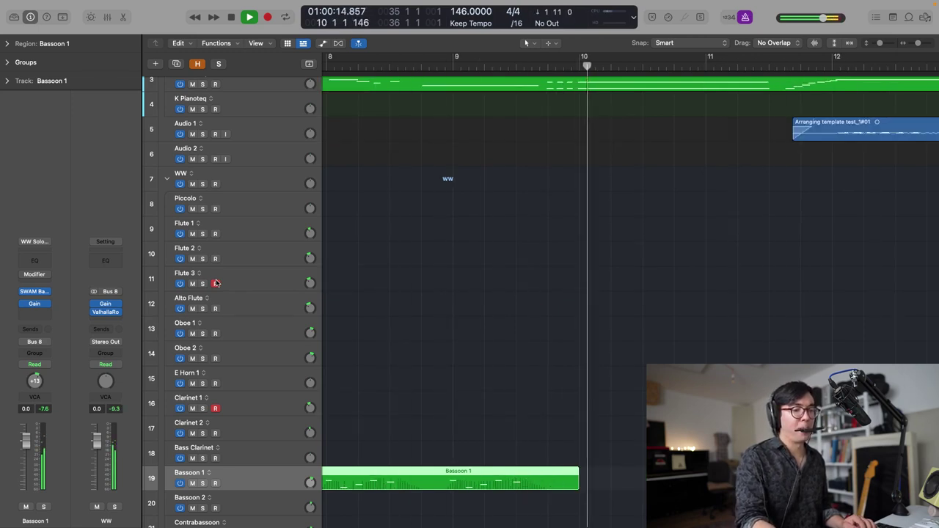
key(space)
key(space)
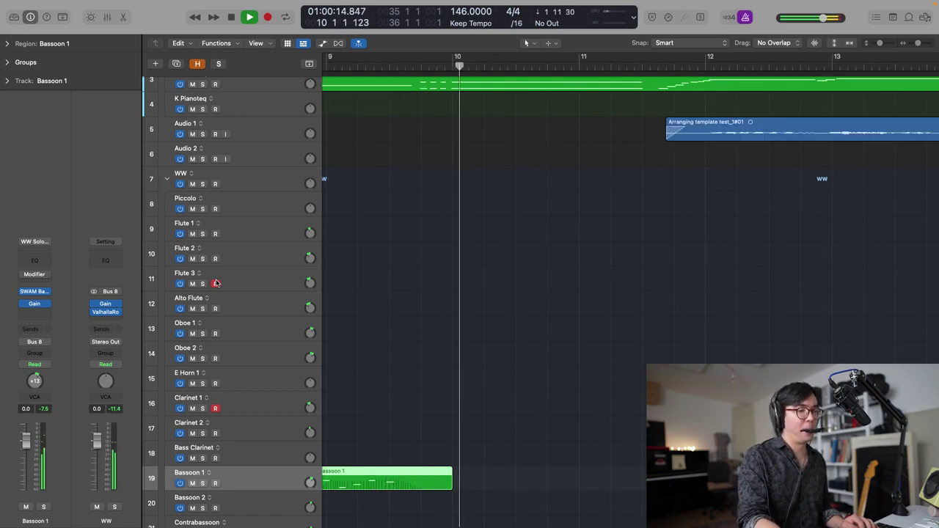
key(space)
key(space)
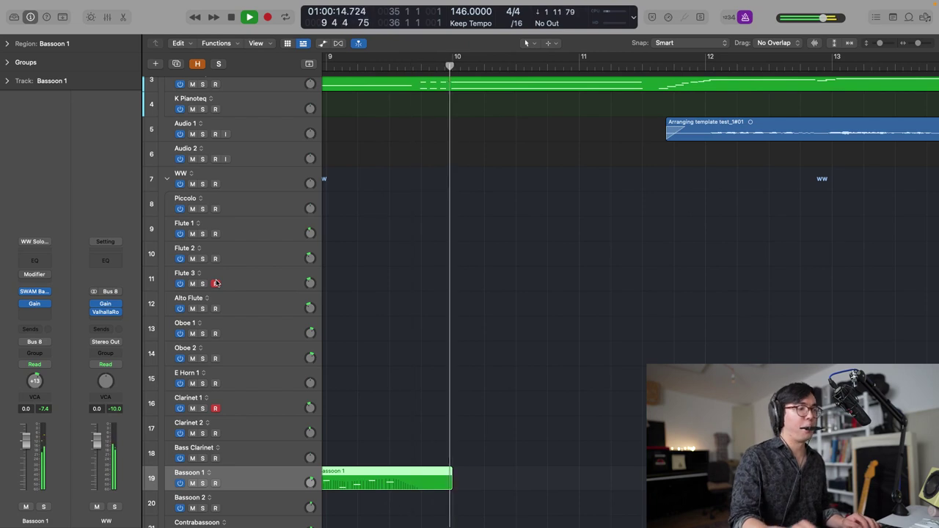
key(space)
scroll(361, 165, up, 1)
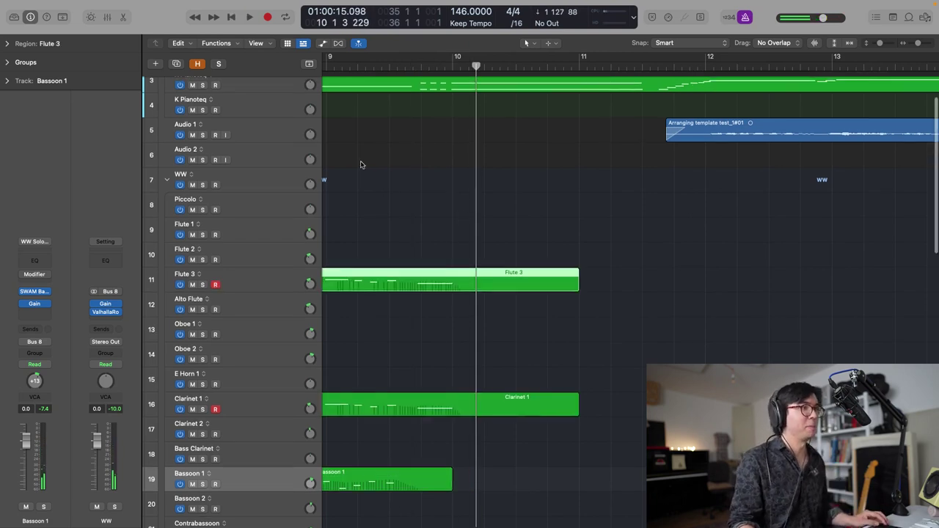
click(342, 66)
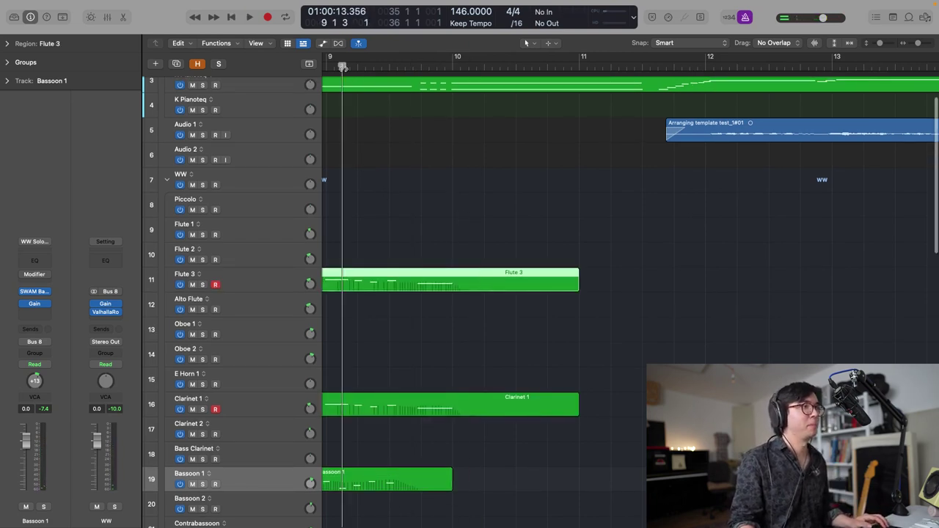
- Play back the recorded Flute 3 and Clarinet 1 line from bar 9
scroll(309, 167, down, 1)
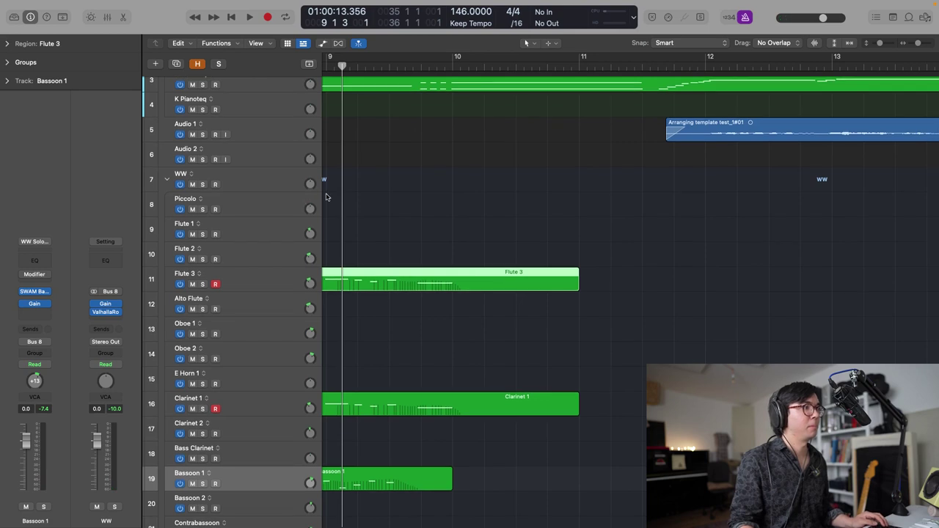
scroll(329, 197, left, 3)
key(super+Down)
click(401, 68)
key(space)
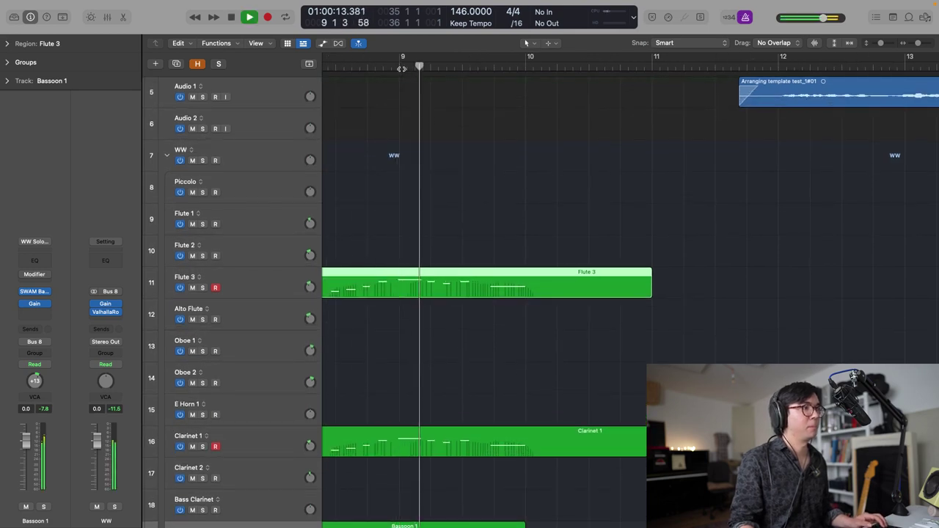
key(space)
- Select the Piccolo track for recording and rehearse its line against playback around bars 9 and 10
click(292, 181)
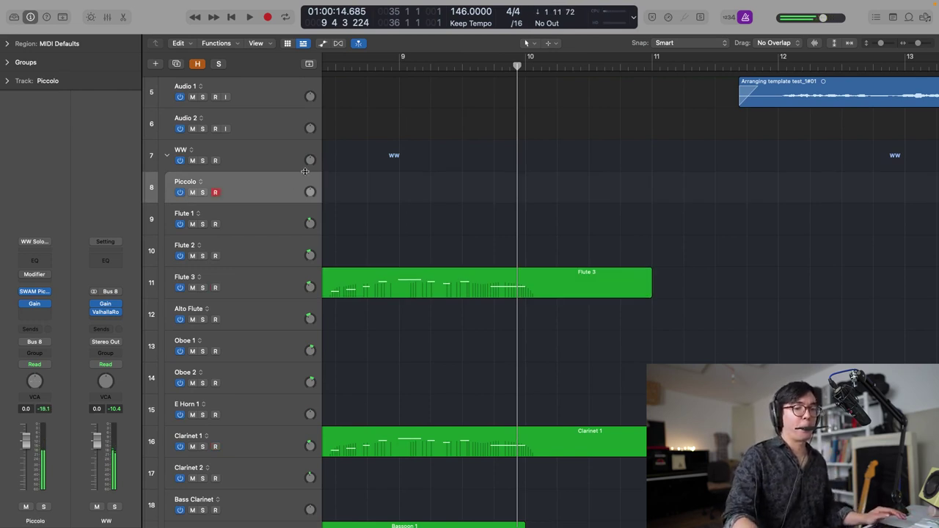
key(space)
key(space)
key(space)
key(space)
key(space)
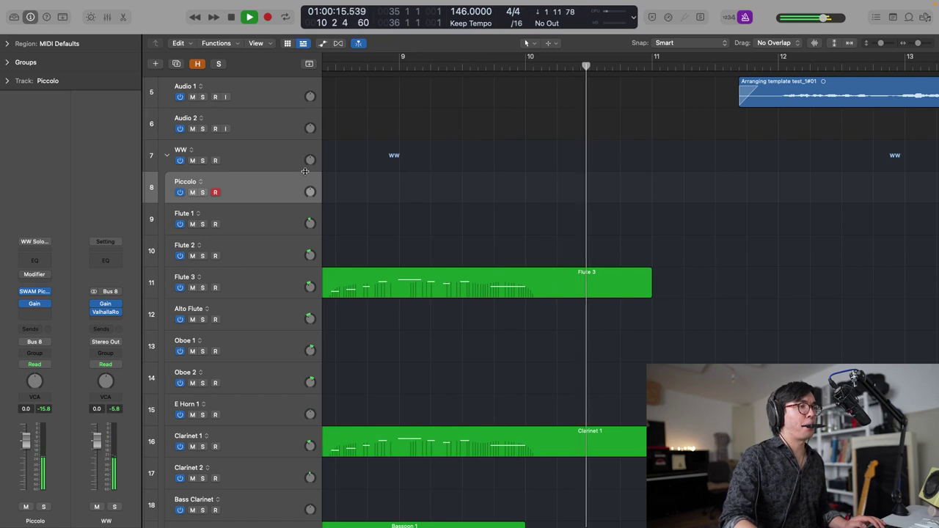
key(space)
key(space)
key(space)
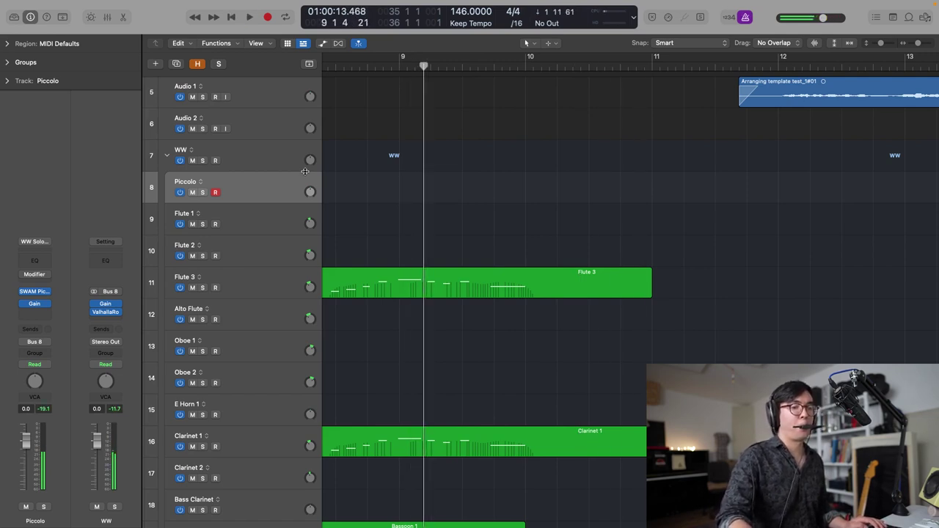
key(space)
key(space)
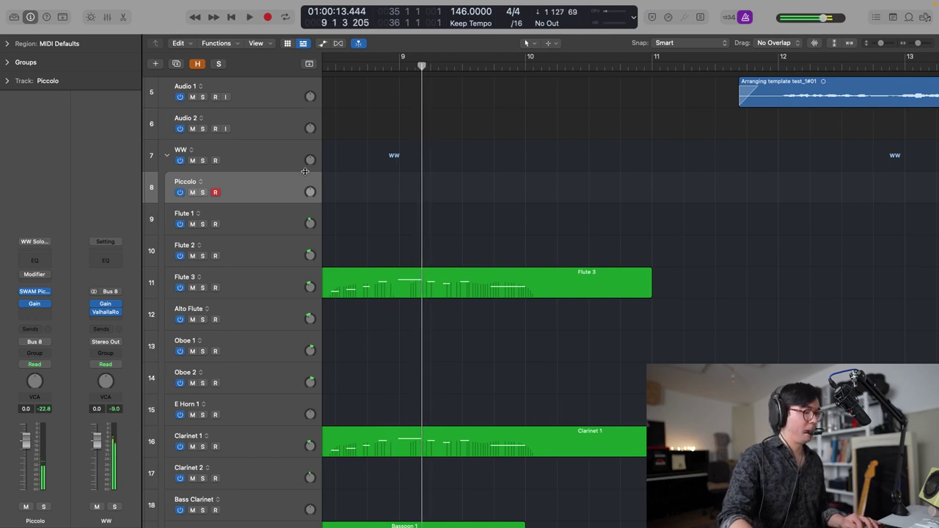
- Rewind to an earlier bar, perform the piccolo line over playback, and capture the performance as a Piccolo region
key(comma)
key(comma)
key(space)
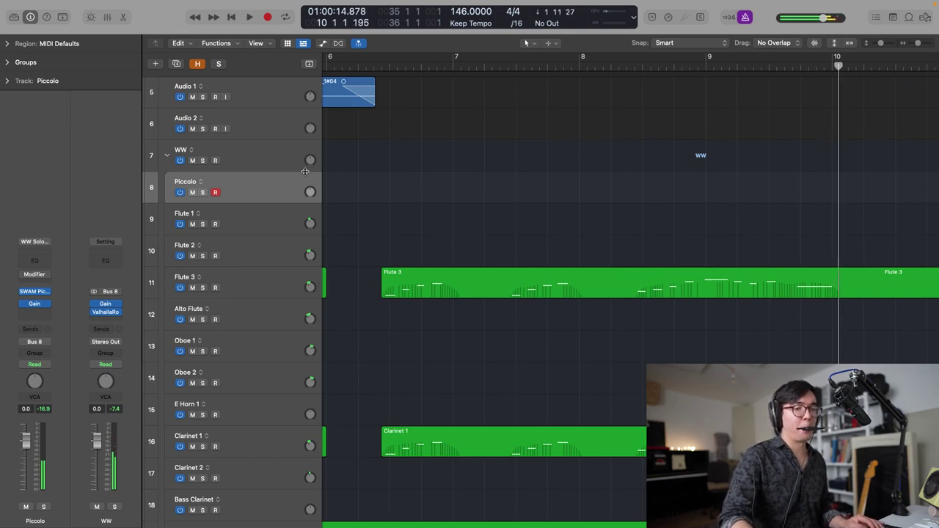
key(space)
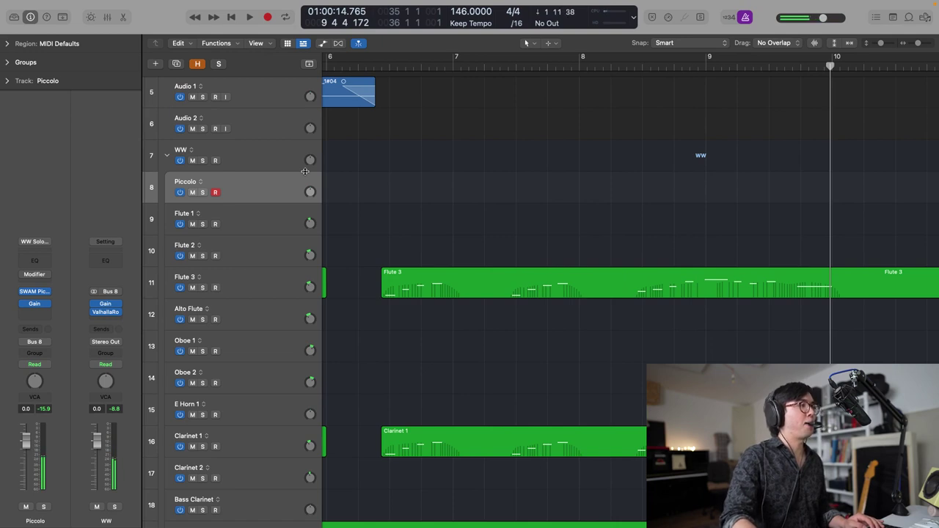
key(space)
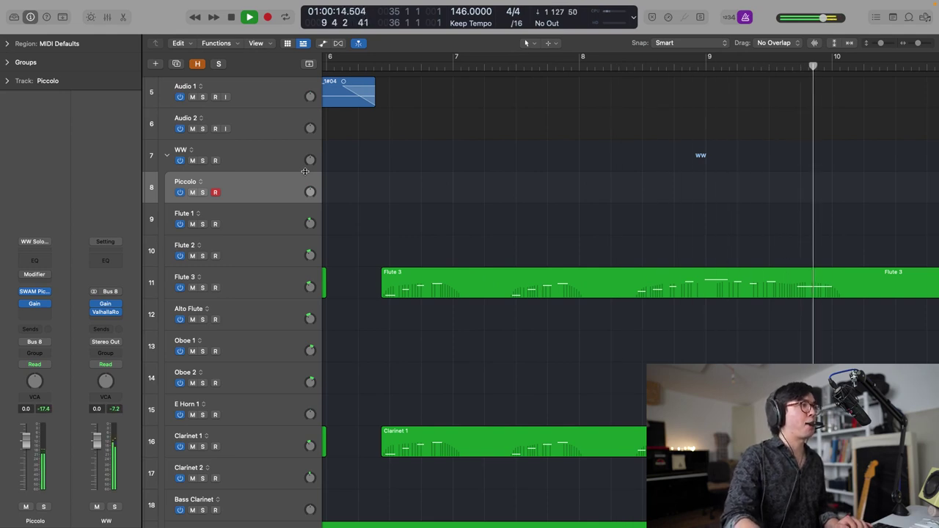
key(space)
key(shift+r)
- Split the Piccolo region just before its first notes in bar 8 and delete the empty front part
key(space)
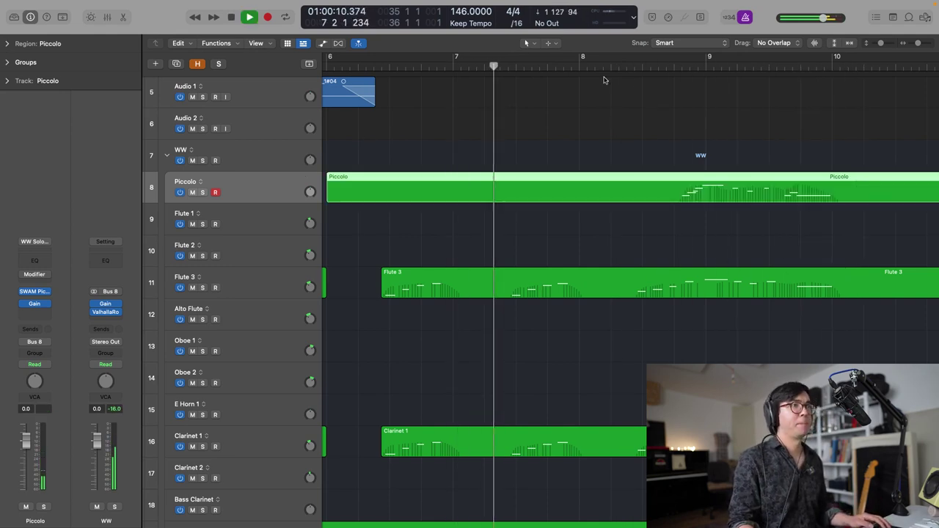
super+double_click(658, 183)
click(630, 187)
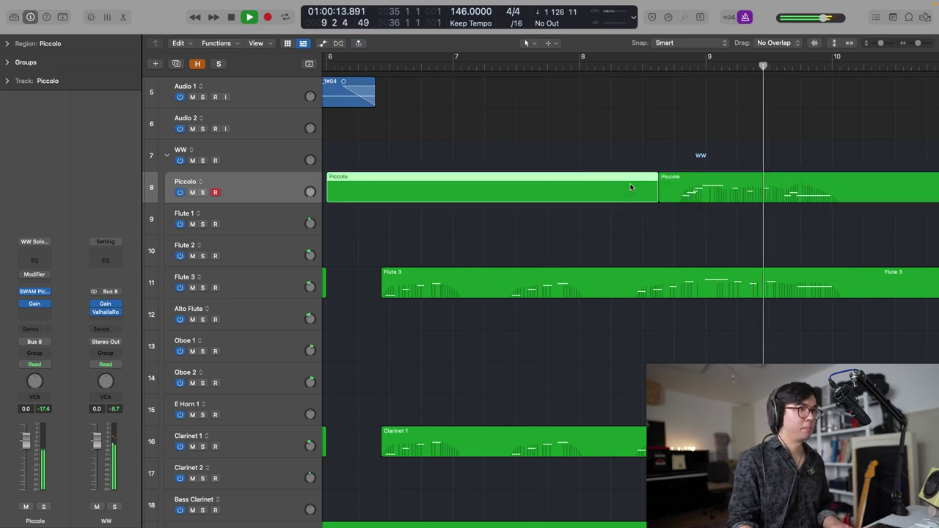
key(BackSpace)
- Play the whole arrangement from about bar 3 and mute the two K Pianoteq sketch tracks that contain regions
scroll(588, 116, up, 5)
key(super+Left)
key(super+Left)
key(super+Left)
key(super+Left)
key(super+Left)
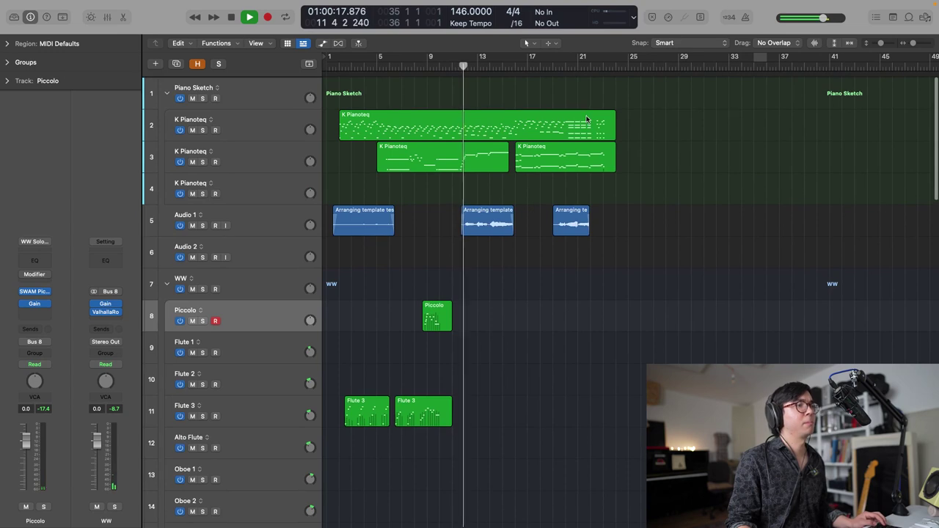
scroll(586, 118, up, 2)
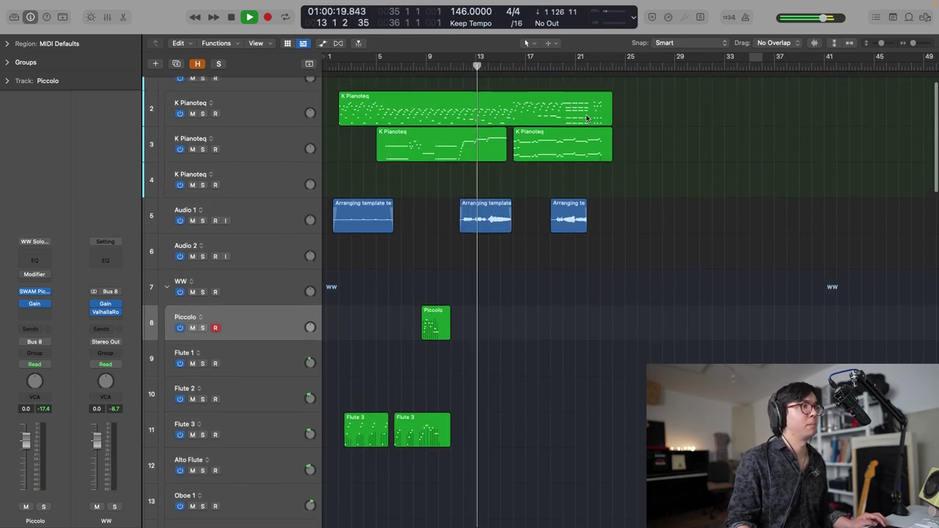
scroll(418, 119, down, 5)
scroll(419, 119, up, 2)
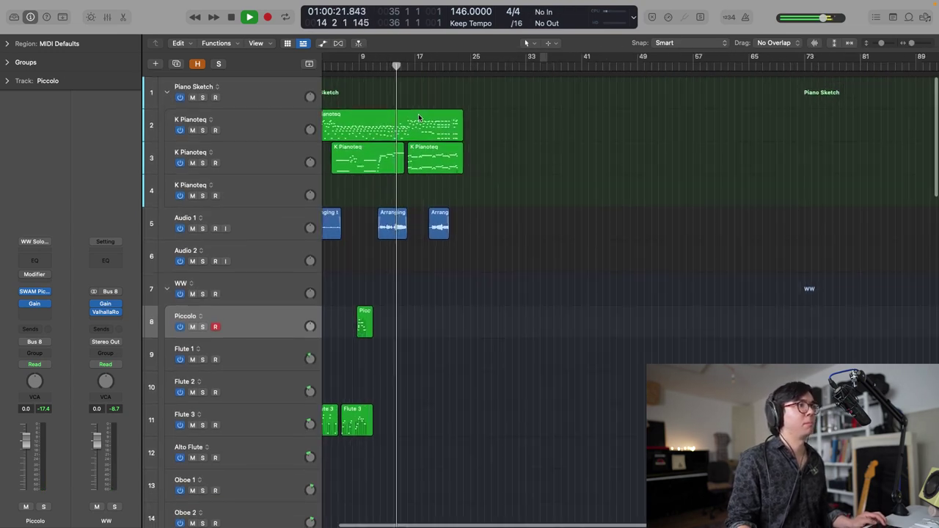
click(343, 67)
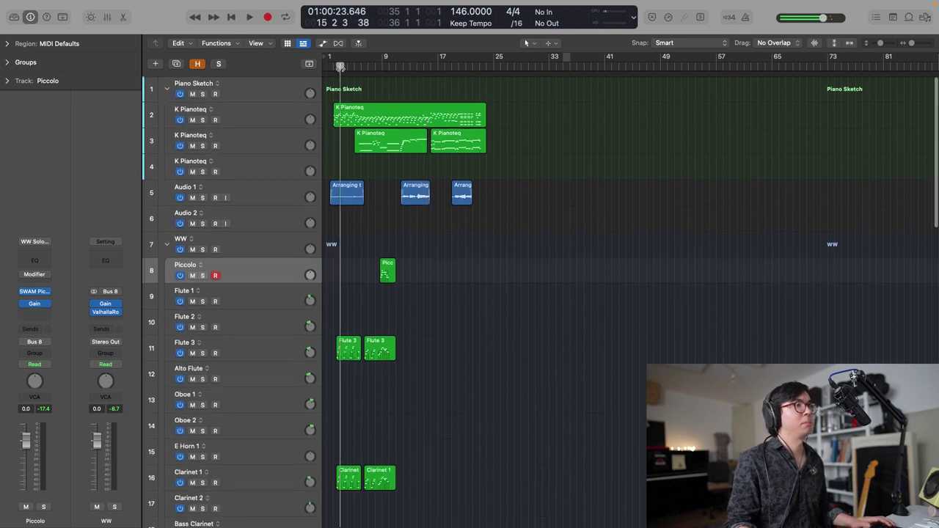
scroll(341, 67, up, 3)
scroll(322, 113, up, 1)
click(192, 123)
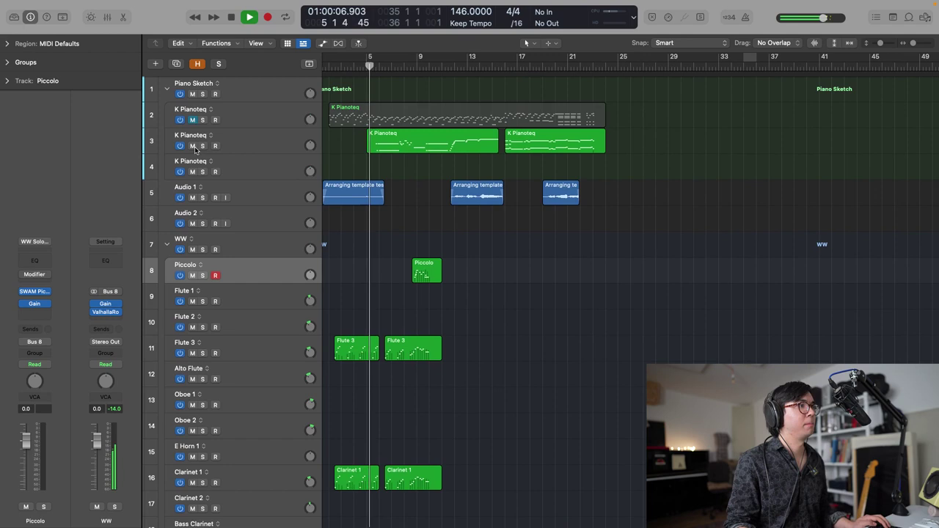
click(193, 146)
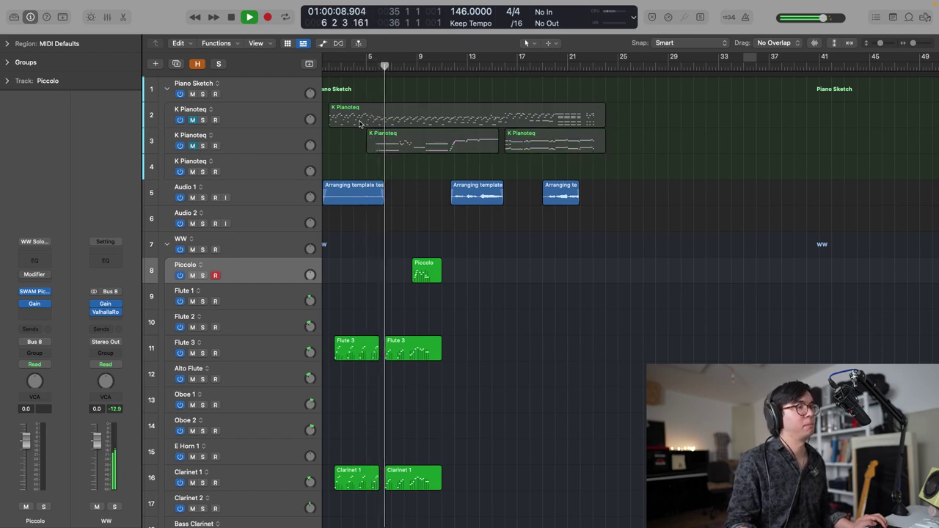
- Listen to the woodwind and brass parts without the piano through bar 10 while reviewing their tracks
key(super+Down)
scroll(360, 124, down, 10)
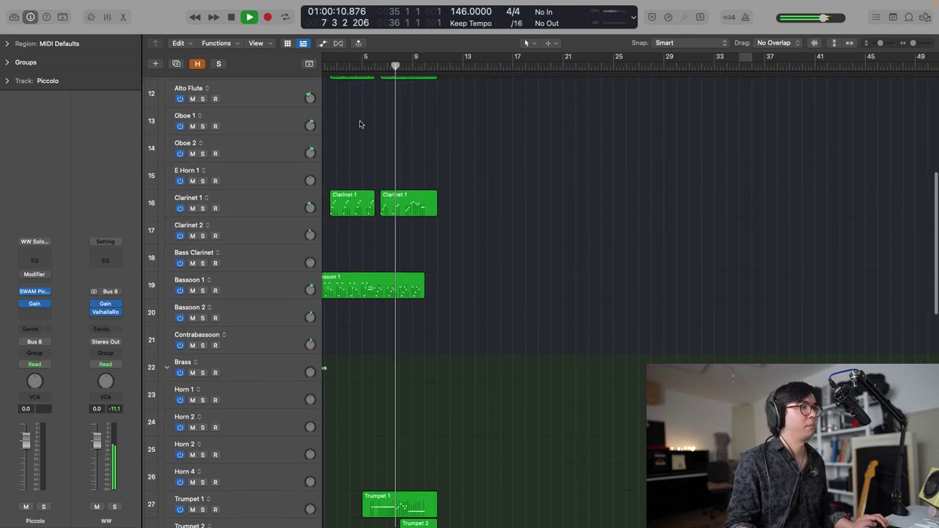
scroll(360, 124, down, 3)
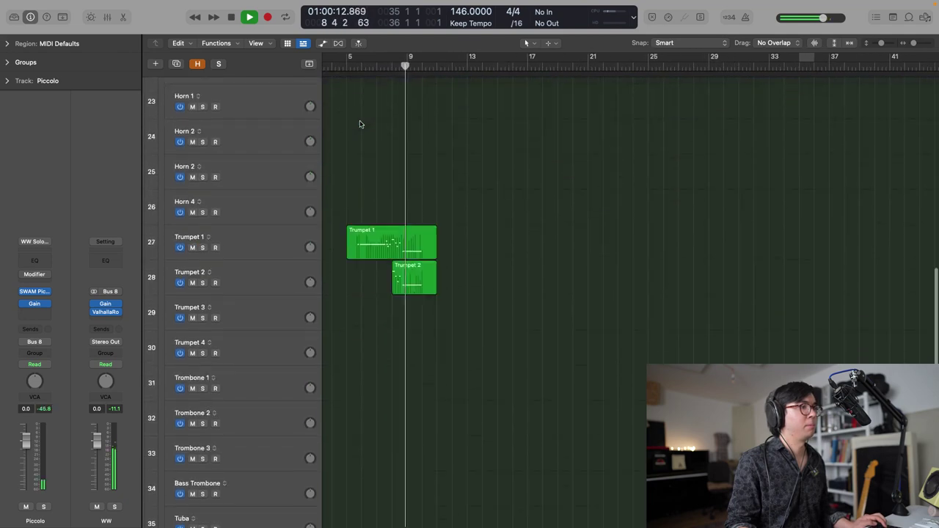
scroll(359, 124, up, 6)
scroll(359, 124, up, 8)
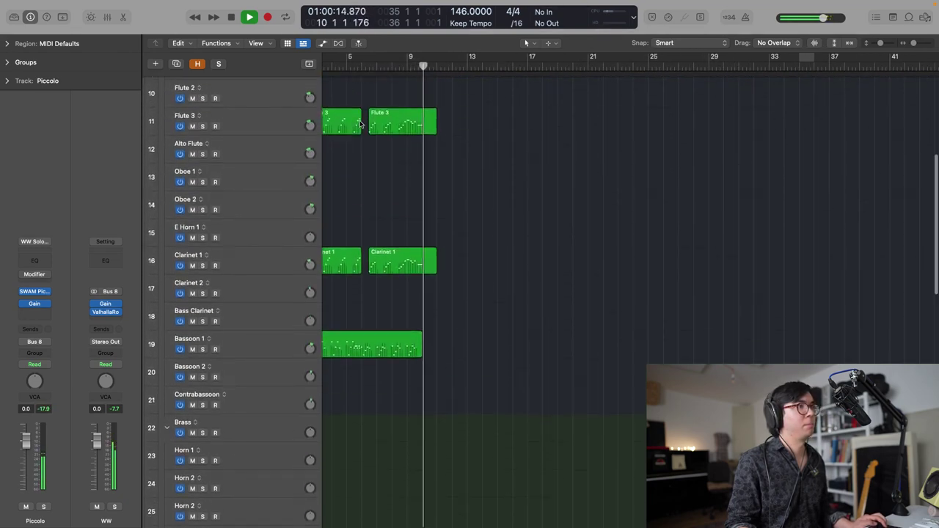
key(space)
scroll(363, 123, up, 5)
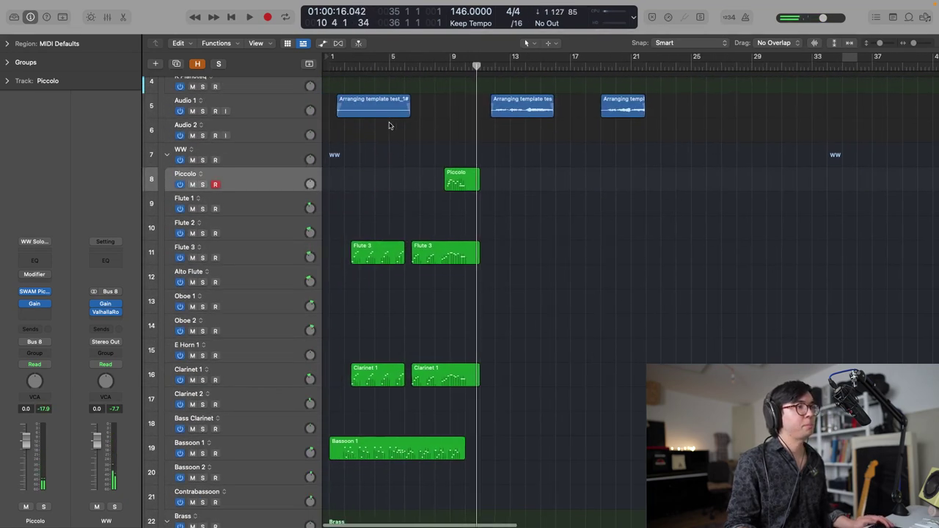
scroll(374, 124, left, 2)
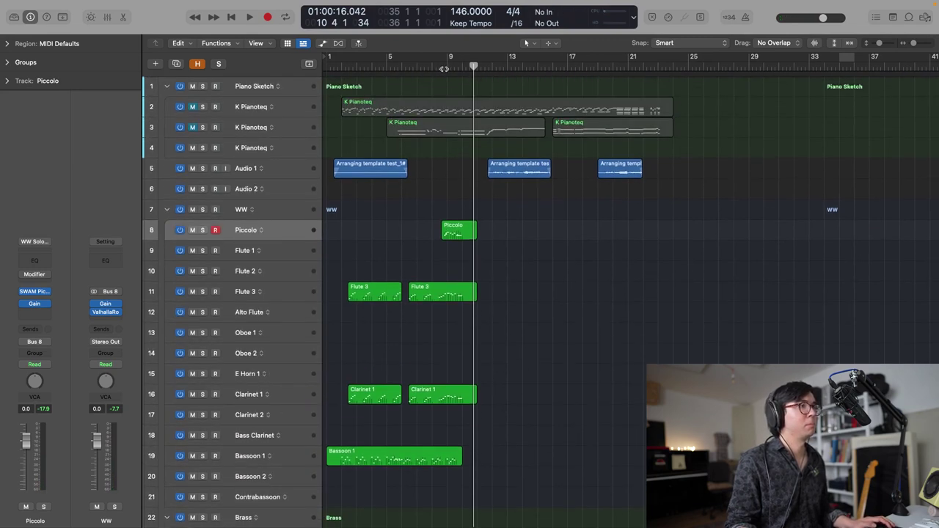
- Play the arrangement from bar 7 into bar 8 and inspect the woodwind, brass and string tracks
click(417, 66)
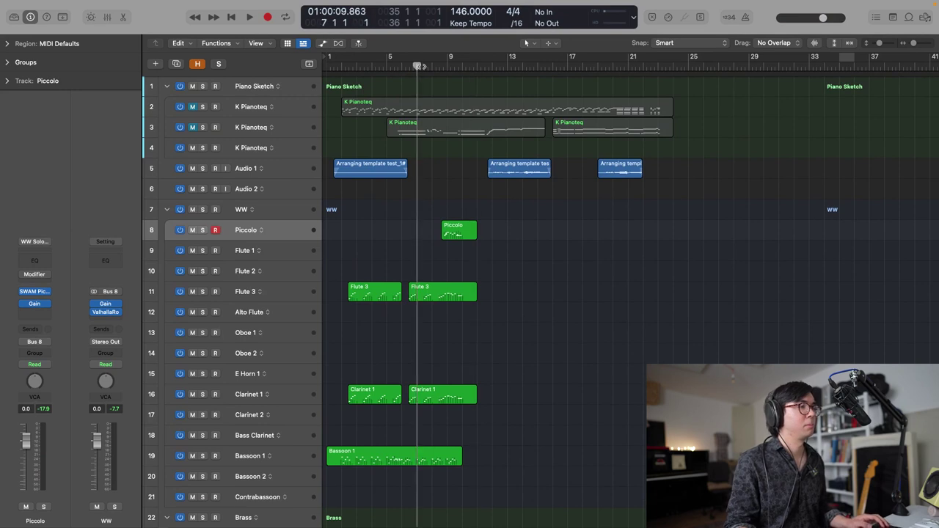
key(space)
scroll(416, 76, down, 1)
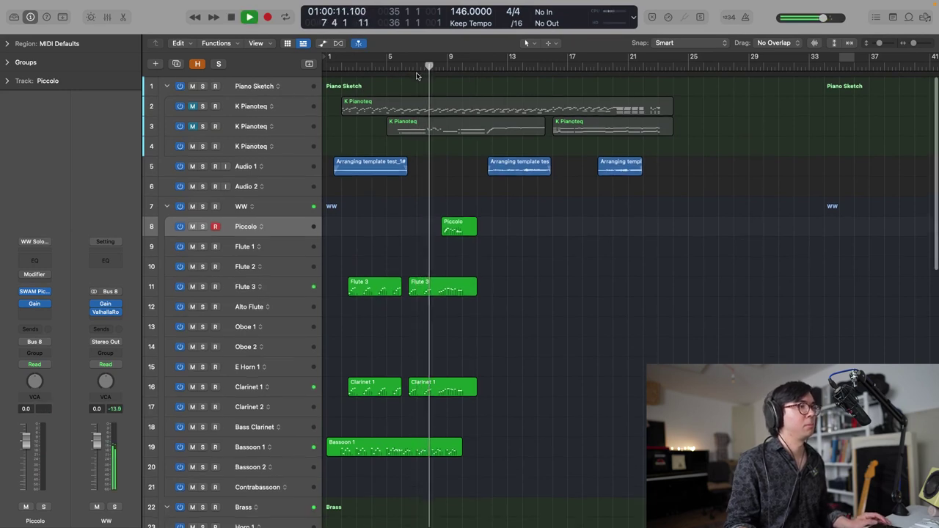
scroll(415, 76, down, 8)
key(space)
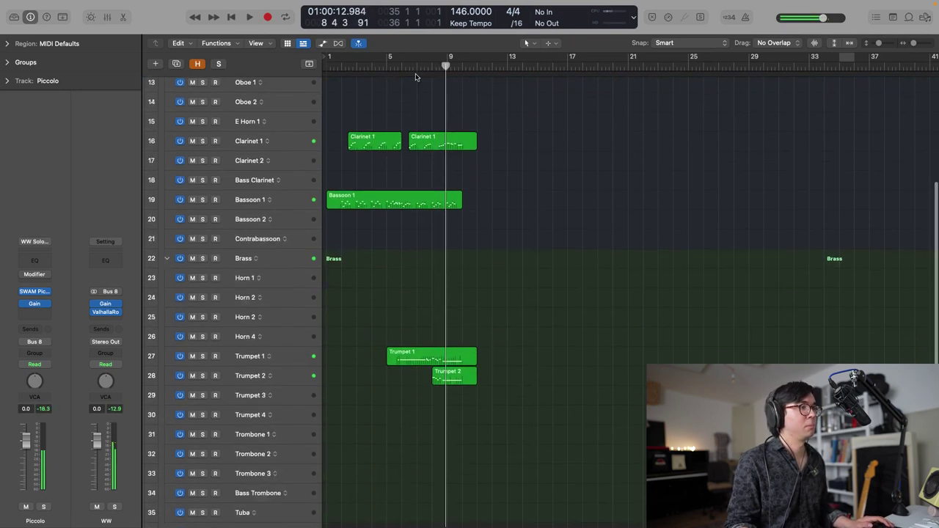
scroll(413, 82, down, 3)
scroll(413, 80, up, 10)
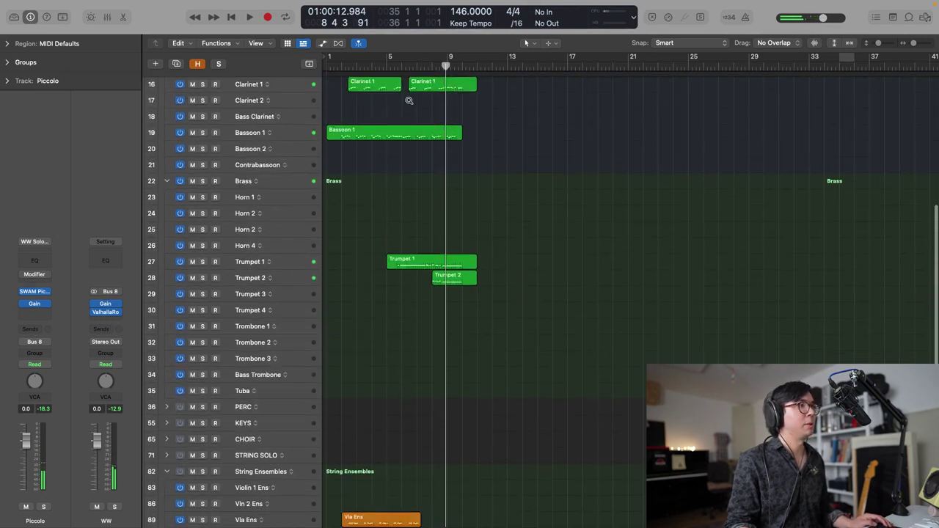
scroll(398, 104, up, 2)
- Unmute the two K Pianoteq sketch tracks and play through bar 8 while checking where the string ensemble regions end
drag(193, 100, 194, 113)
key(space)
scroll(417, 101, down, 10)
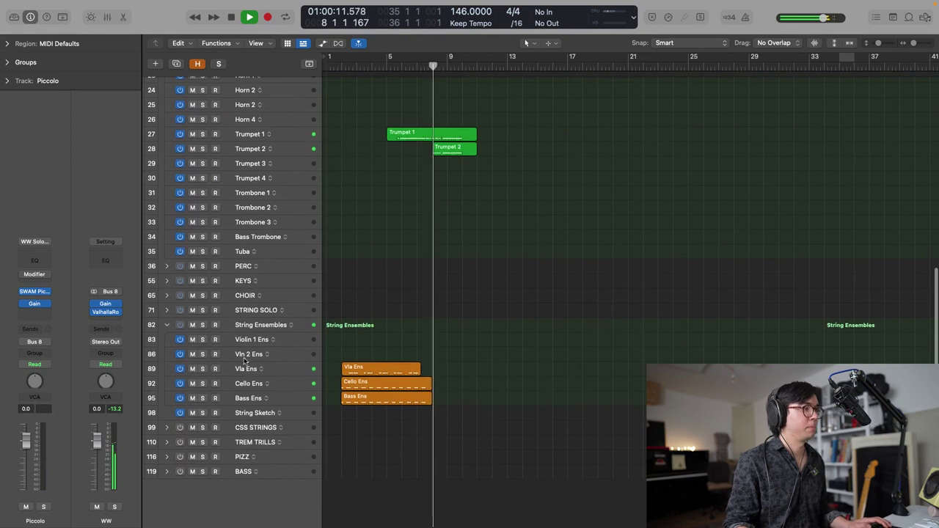
key(space)
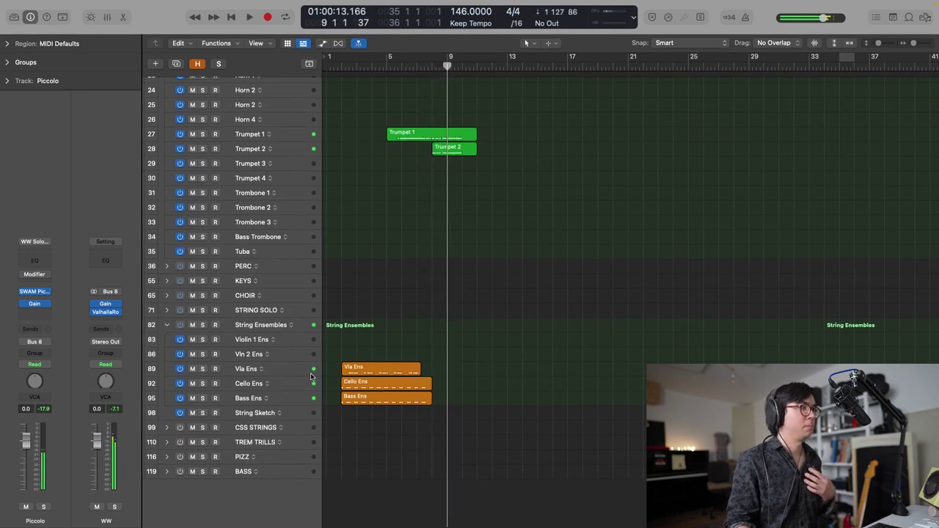
- Solo Cello Ens and Bass Ens, audition them from bar 6, and clear both solos
drag(203, 384, 204, 398)
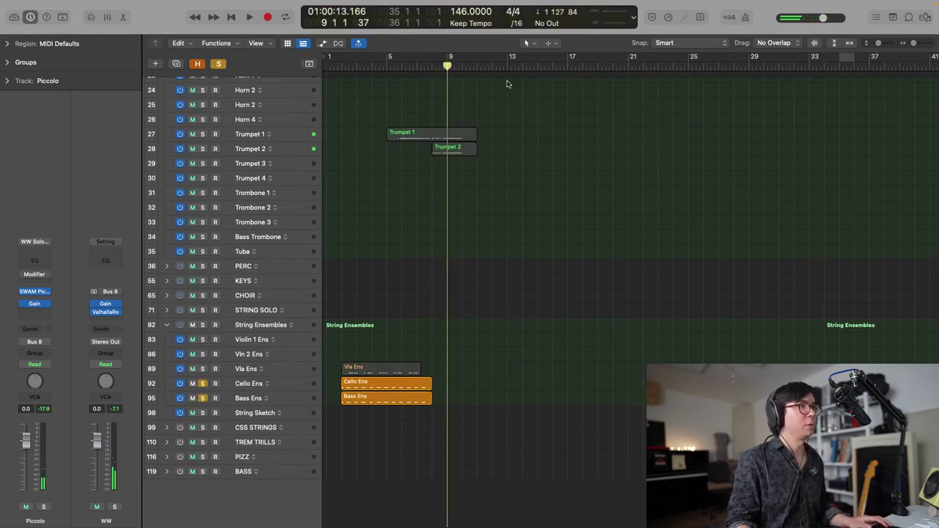
click(409, 66)
key(space)
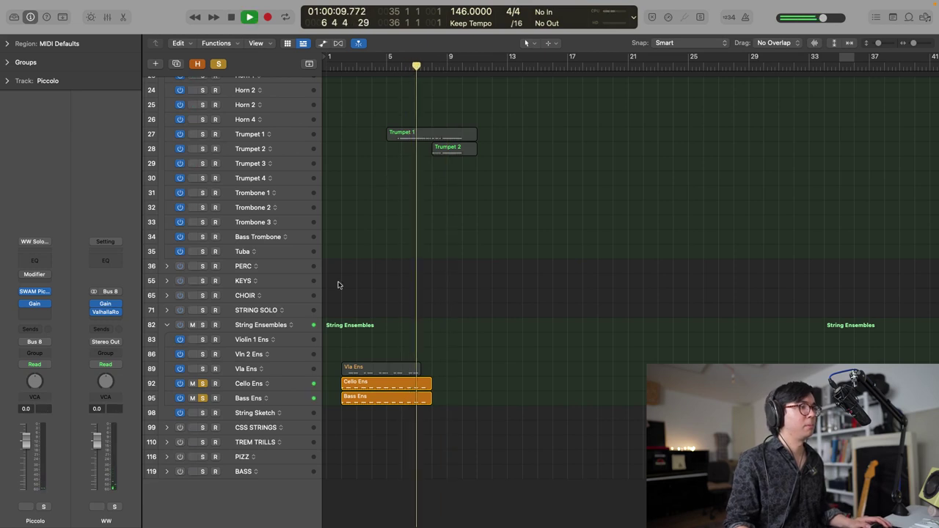
drag(202, 384, 203, 397)
key(space)
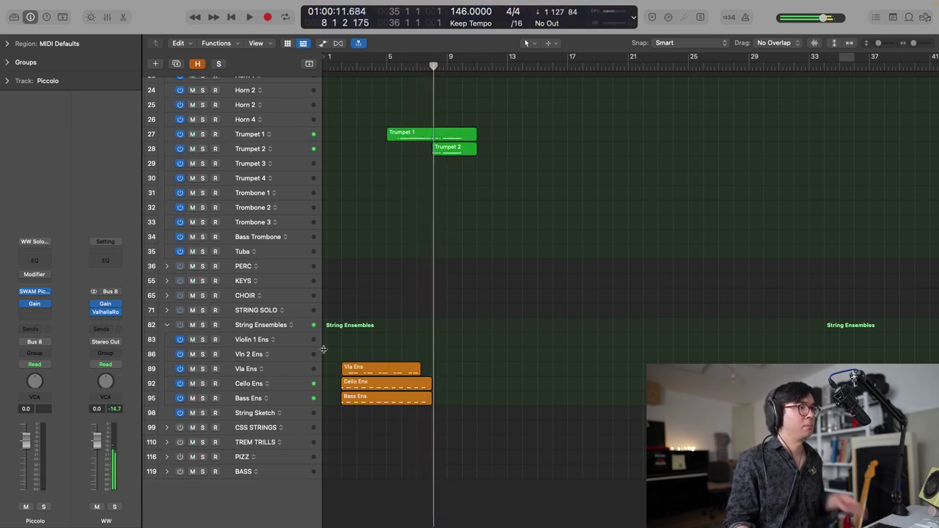
- Record-enable Cello Ens and Bass Ens together, keeping Cello Ens as the selected track
click(263, 387)
click(217, 398)
click(235, 384)
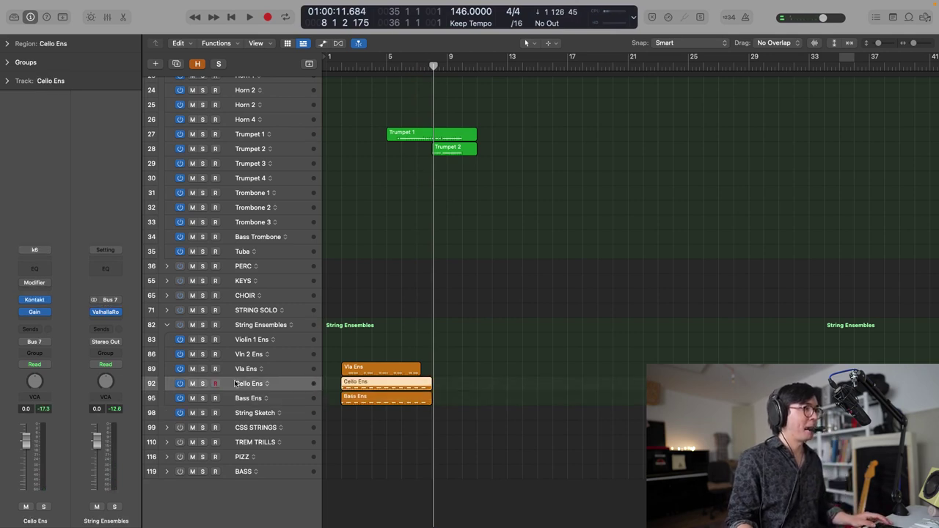
- Switch to the MIDI orchestration app, choose the 8vb preset, and return to the Logic Pro arrangement
key(super+Tab)
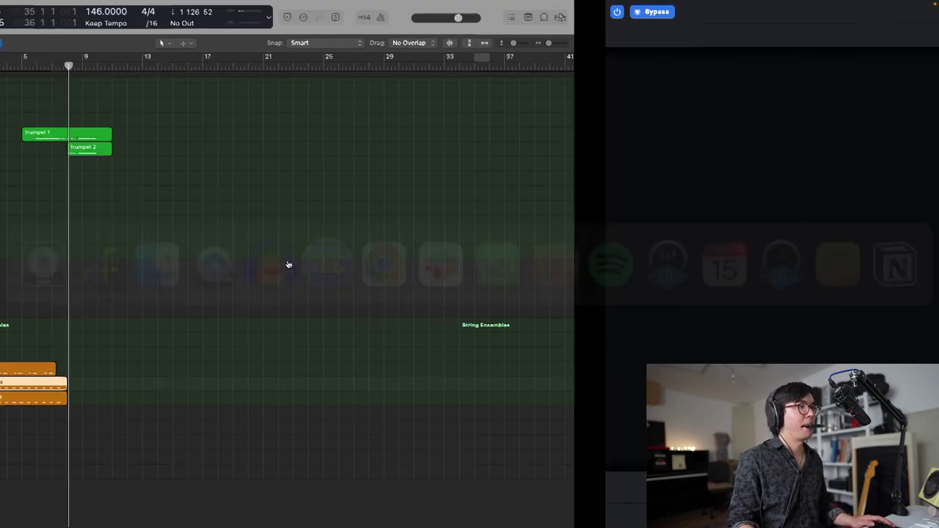
click(523, 171)
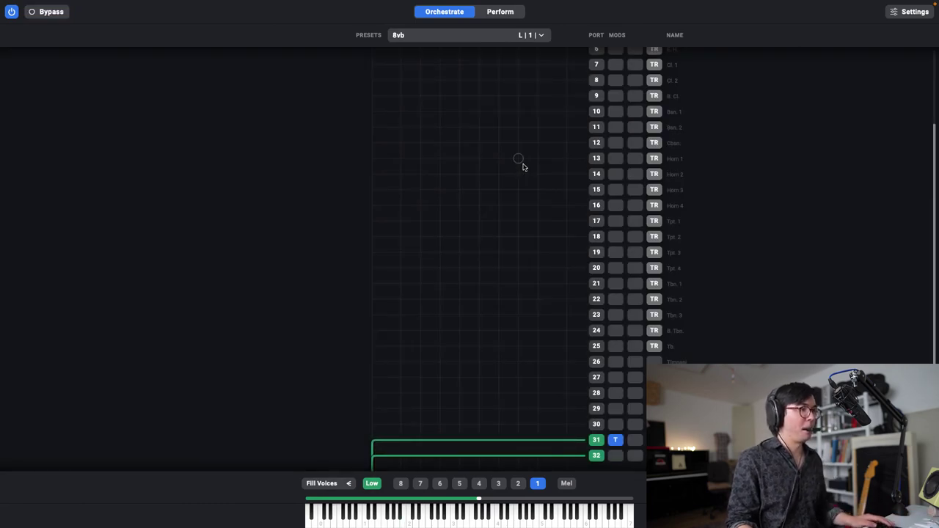
key(Tab)
key(ctrl+Left)
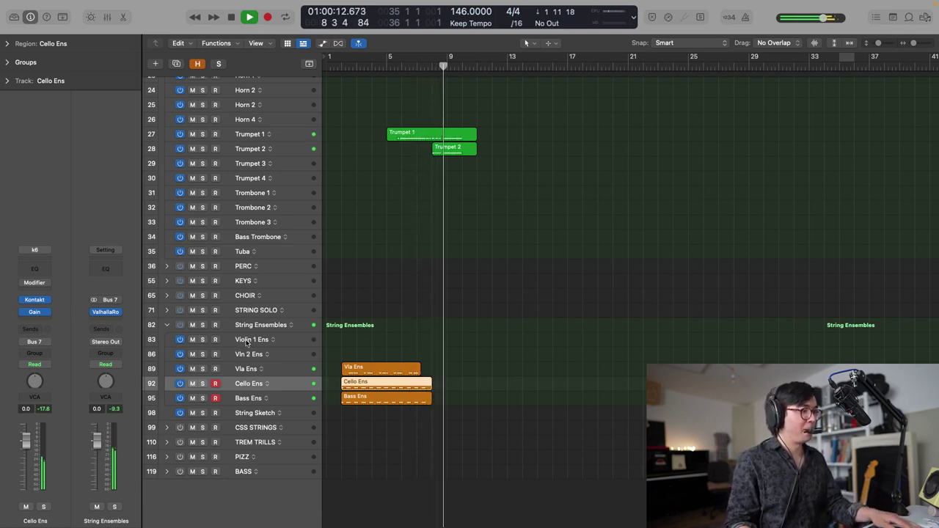
- Record the continuation of the Cello Ens and Bass Ens line from bar 8 up to bar 10
key(comma)
key(comma)
key(comma)
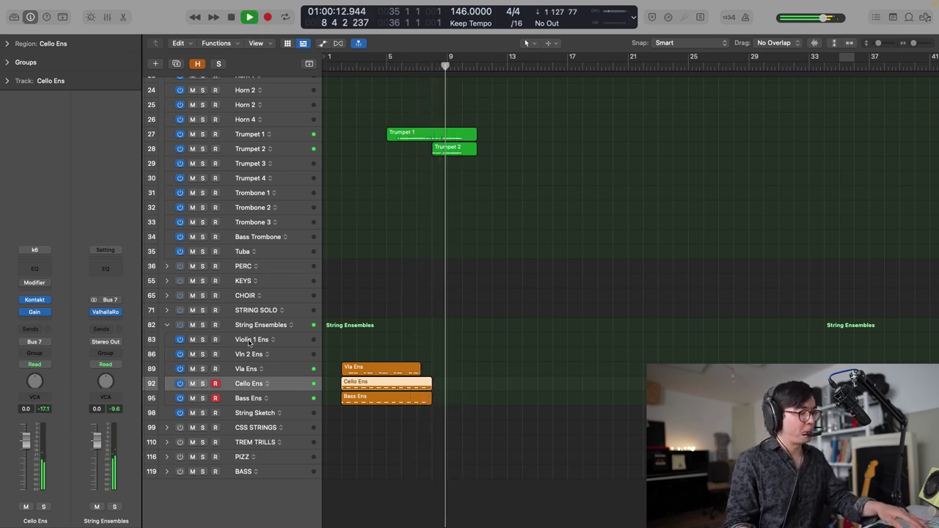
key(space)
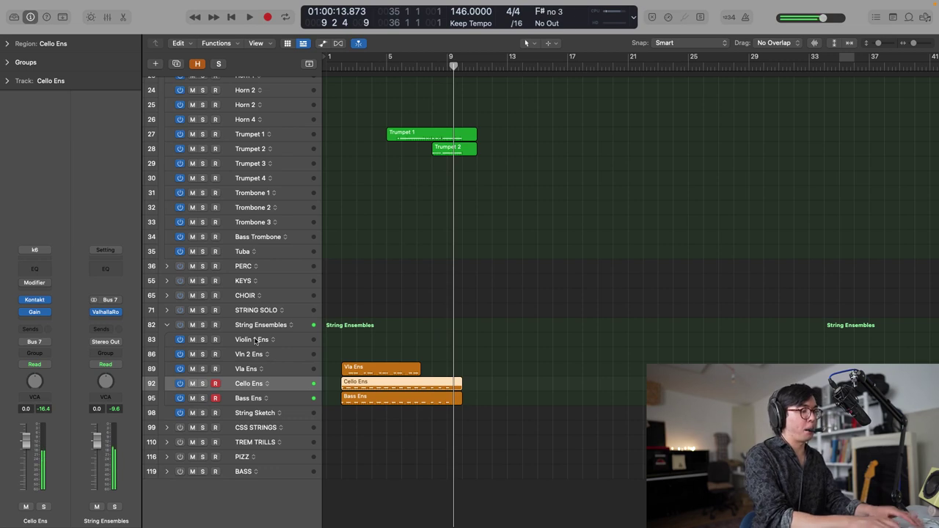
- Play back the recorded cello and bass passage from about bar 8 into bar 9, restarting as needed
key(space)
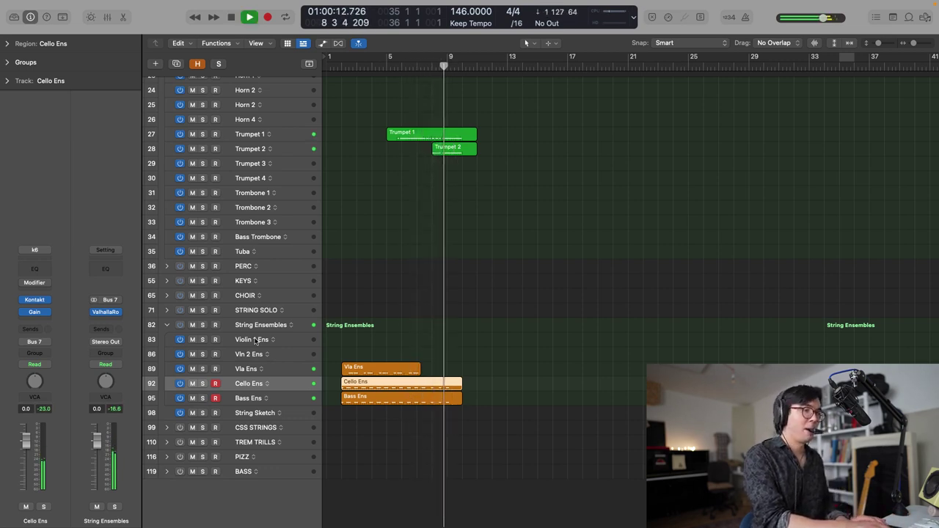
key(comma)
key(comma)
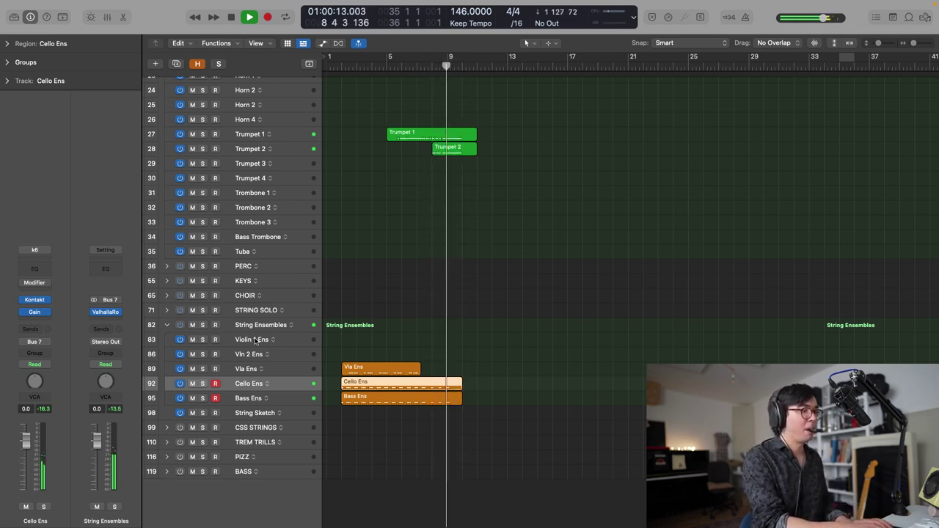
key(space)
key(space)
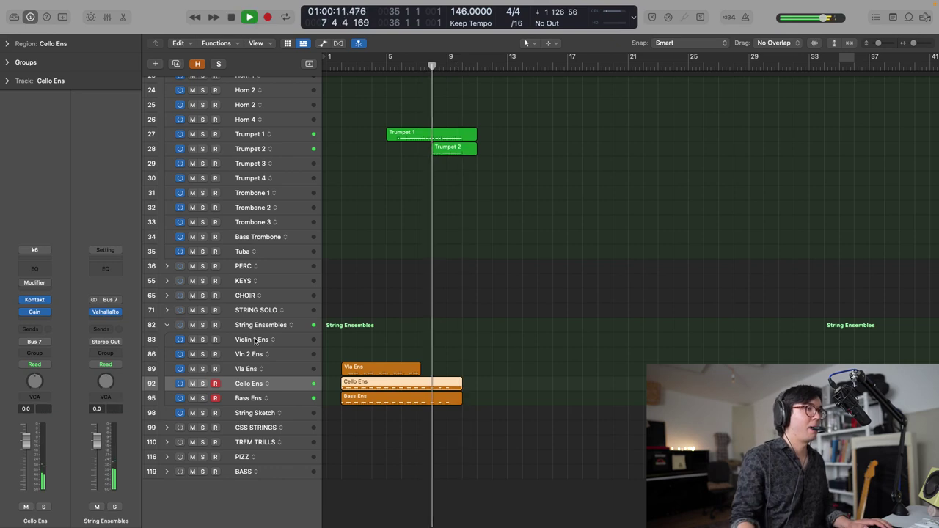
key(space)
- Review the piano sketch, woodwind and trumpet regions while playing the arrangement from bar 9 to bar 10
scroll(453, 299, up, 10)
scroll(458, 303, up, 3)
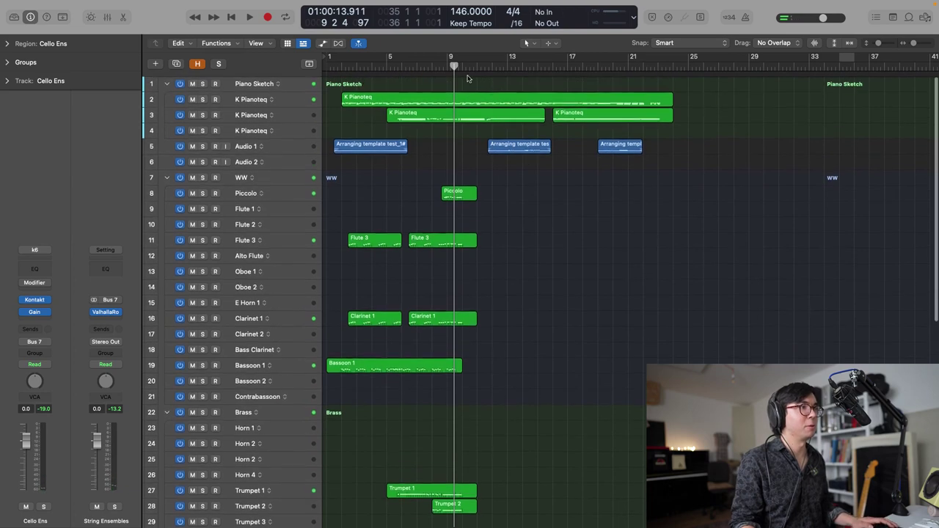
key(space)
key(super+Down)
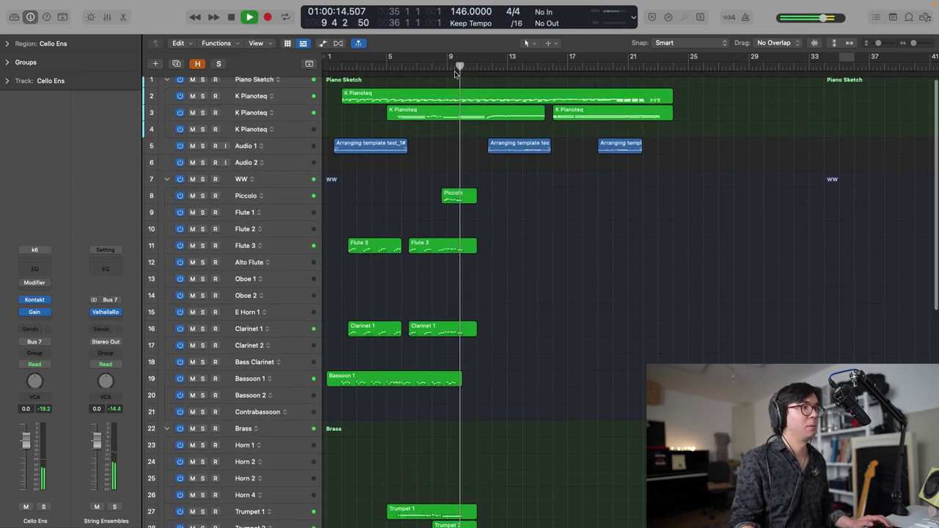
scroll(455, 74, down, 10)
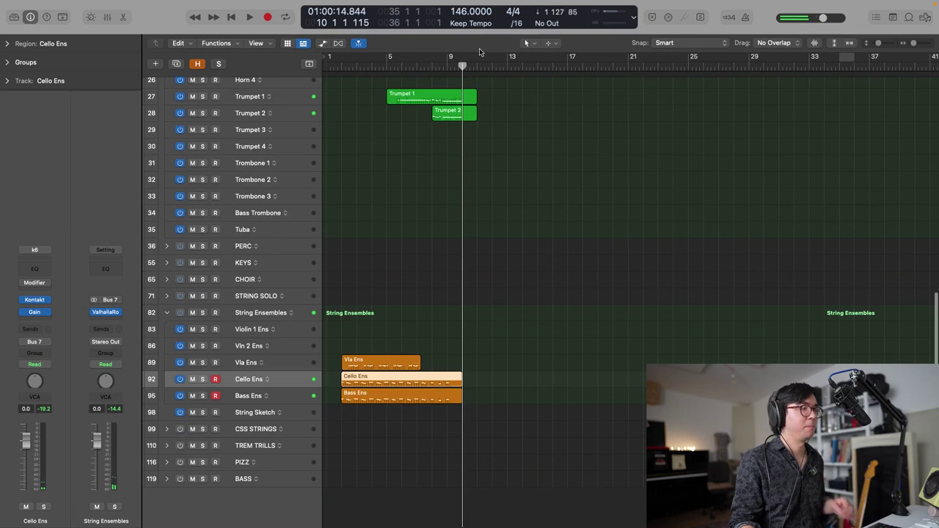
- Audition the opening from bar 2 briefly and the passage from about bar 9 into bar 11
double_click(341, 67)
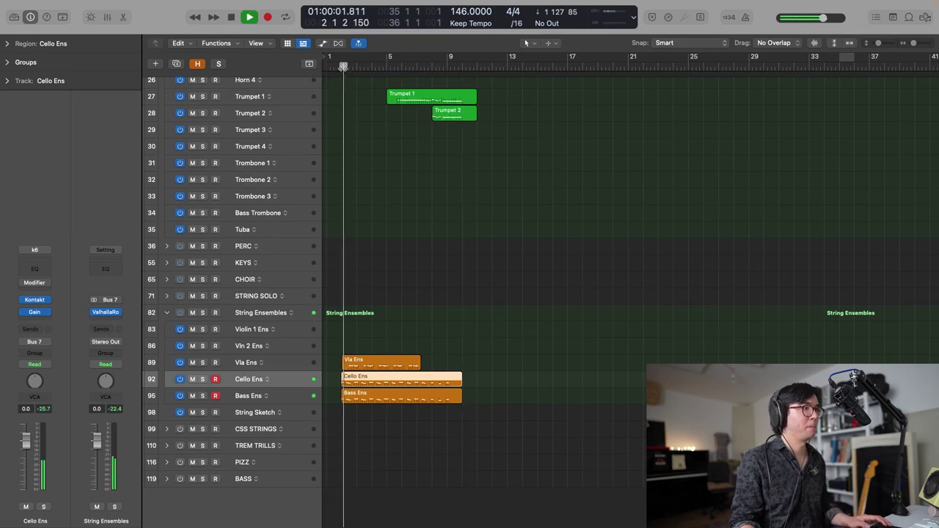
key(space)
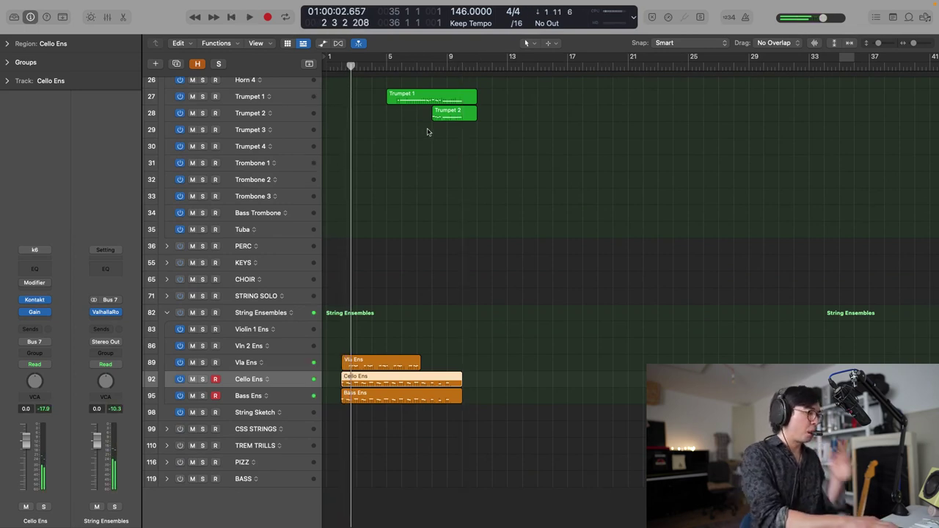
double_click(463, 65)
click(455, 66)
click(444, 67)
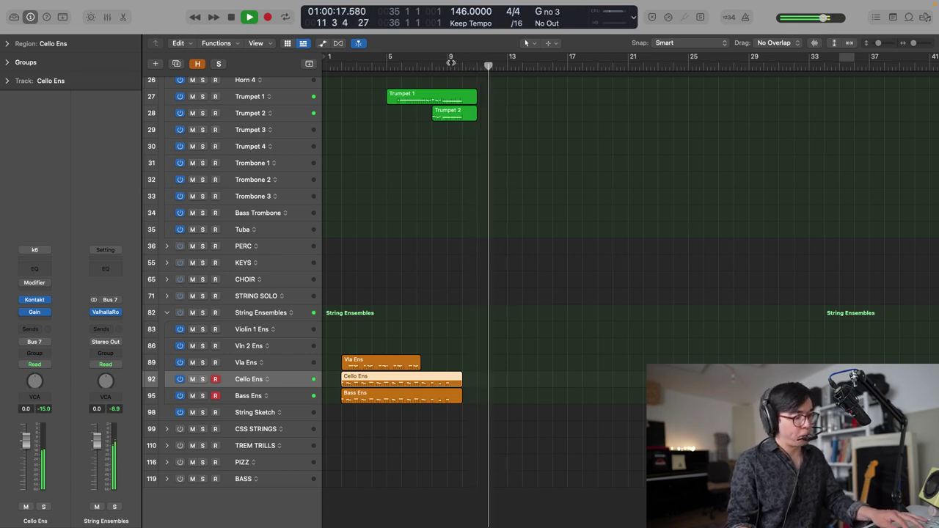
- Rehearse the next cello and bass notes against the sketch around bar 12, replaying the short passage repeatedly
key(space)
click(495, 67)
key(space)
key(space)
key(space)
key(space)
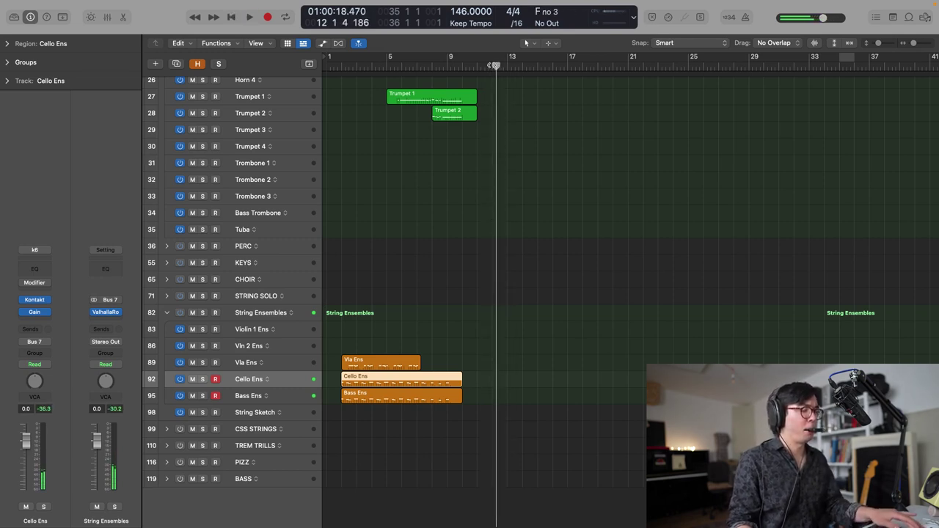
key(space)
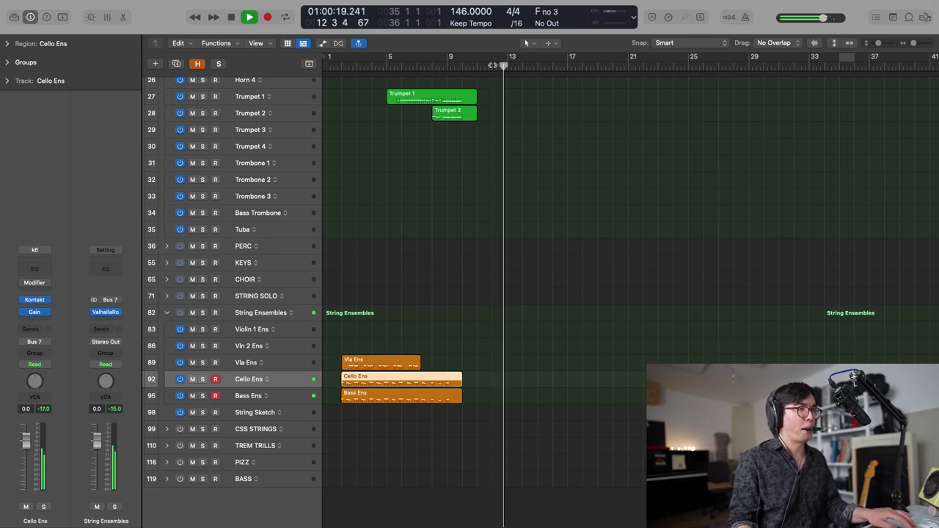
key(space)
key(space)
key(space)
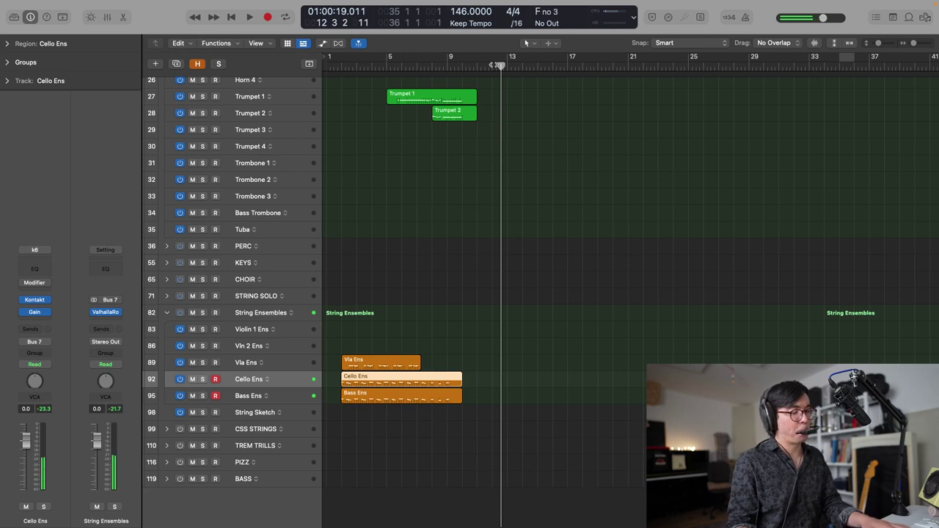
key(space)
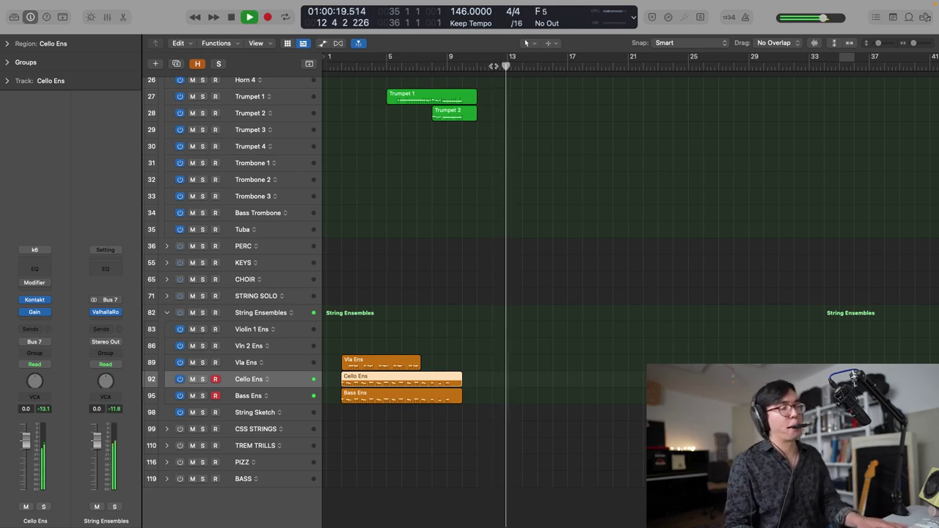
key(space)
key(space)
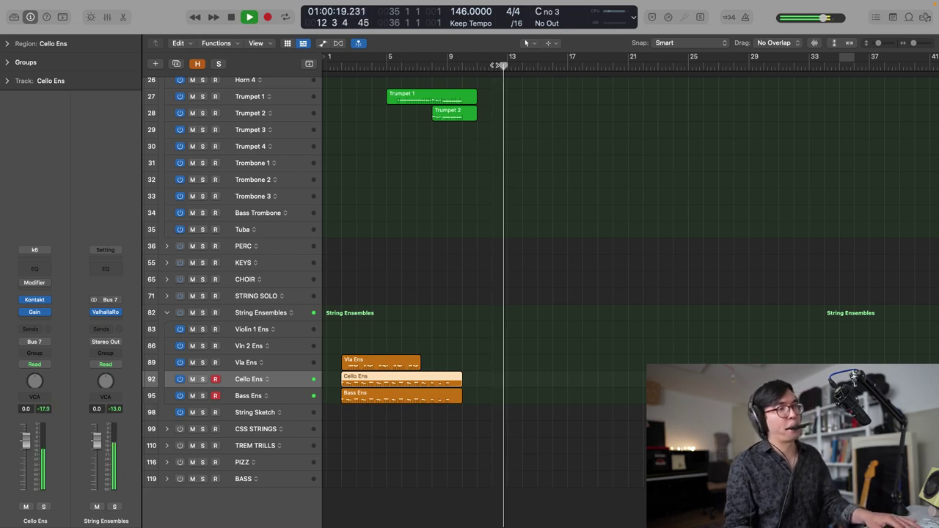
key(space)
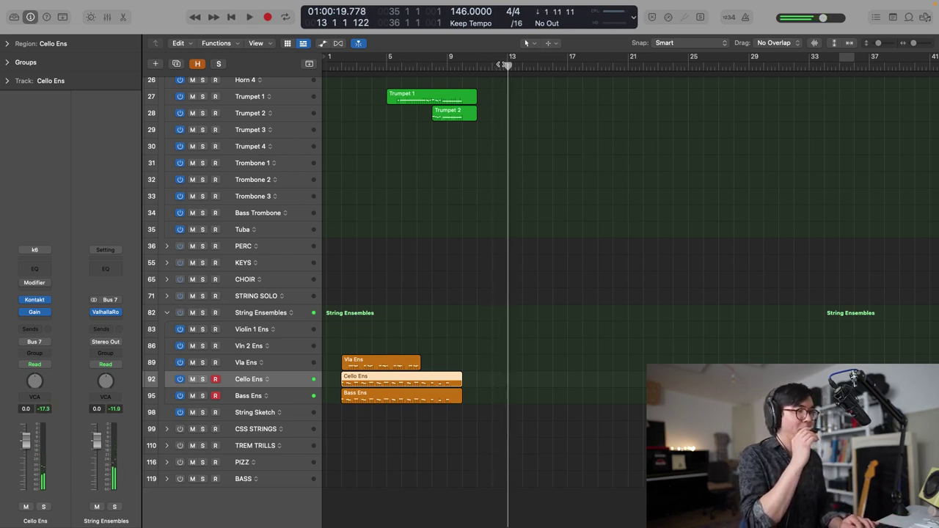
- Extend the Cello Ens and Bass Ens parts by recording the next phrase from bar 10 up to bar 15
key(space)
key(comma)
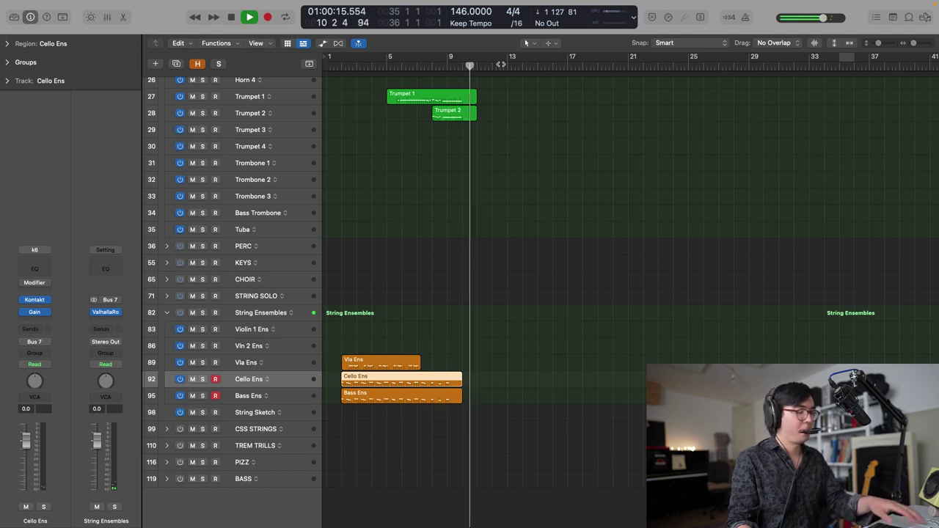
key(space)
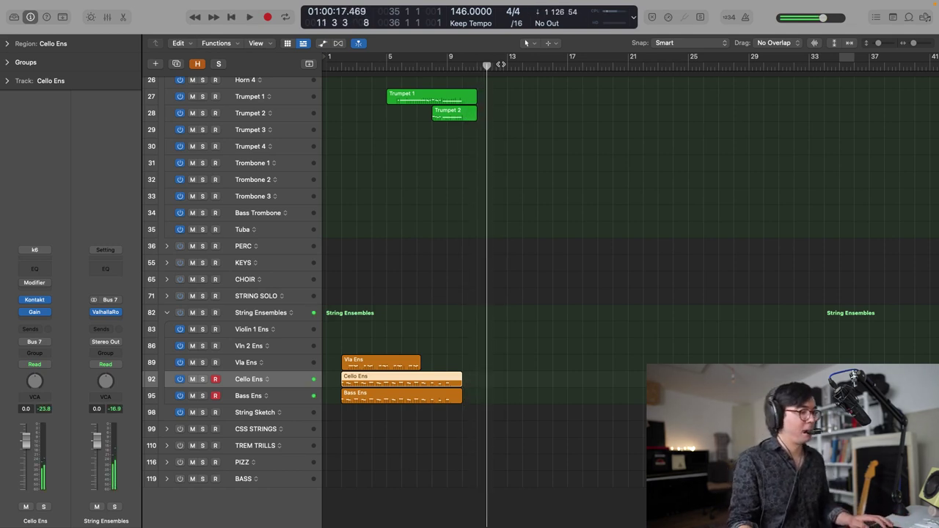
key(space)
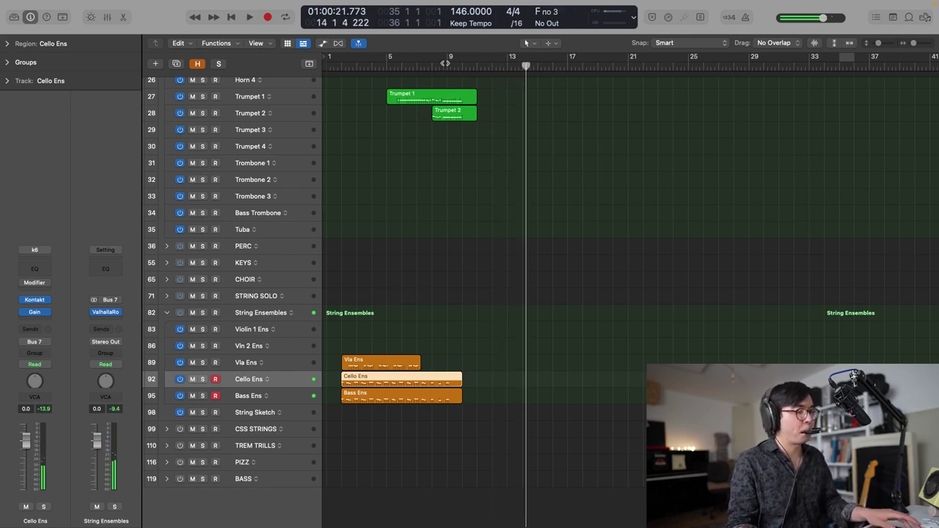
key(space)
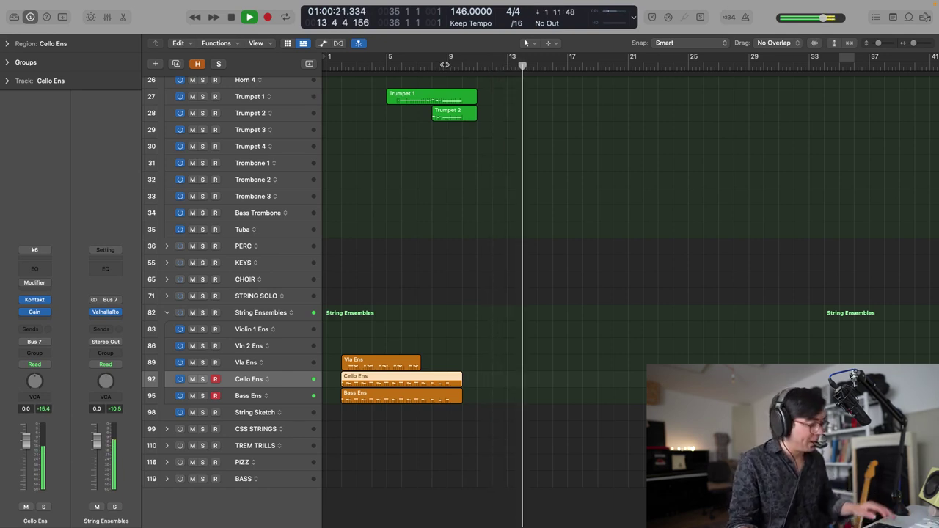
key(space)
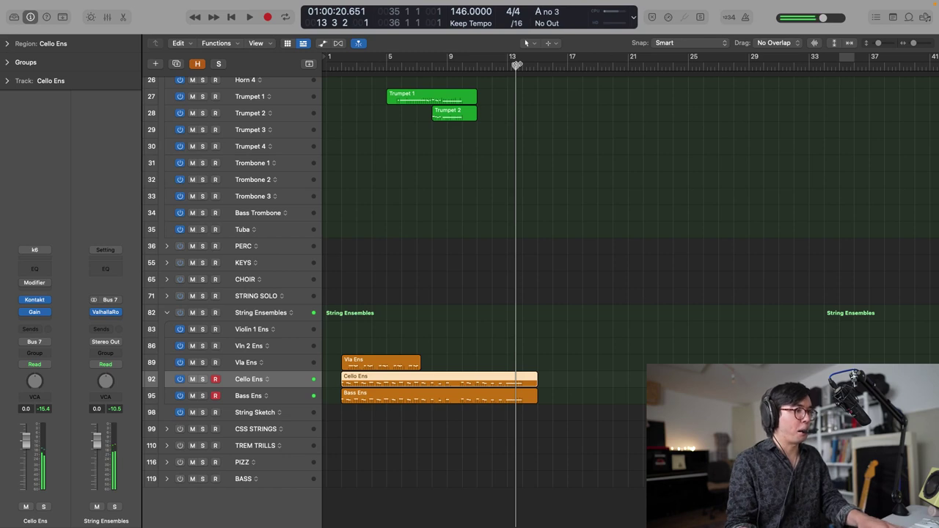
- Play from bar 13 into bar 16 to hear the music beyond the end of the cello and bass regions
click(535, 66)
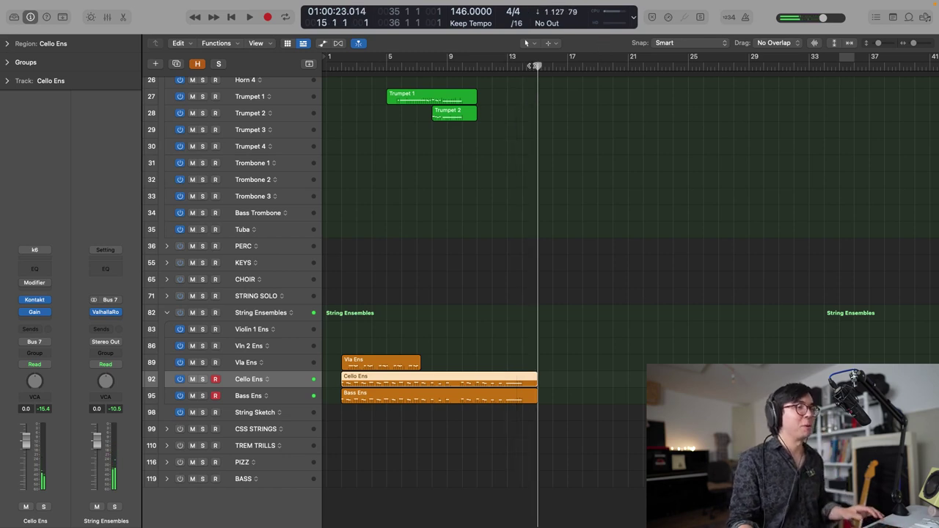
drag(517, 68, 505, 68)
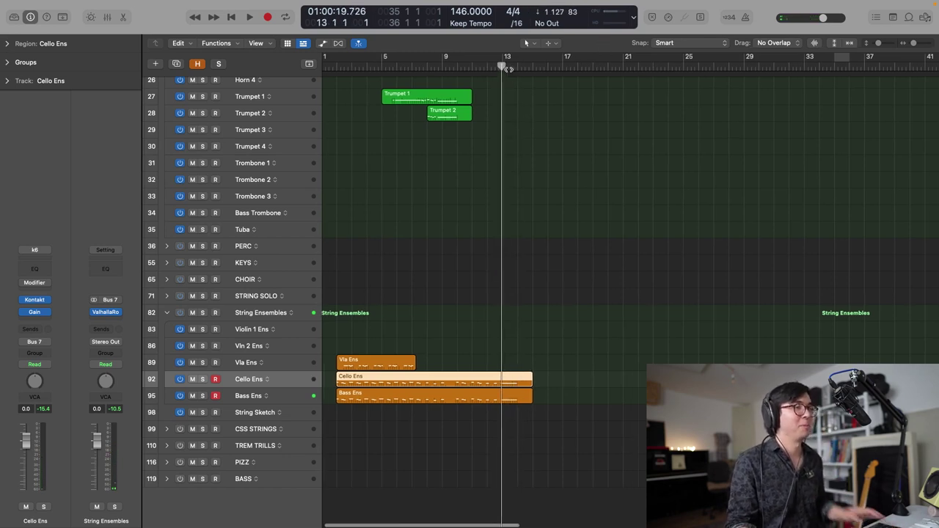
key(space)
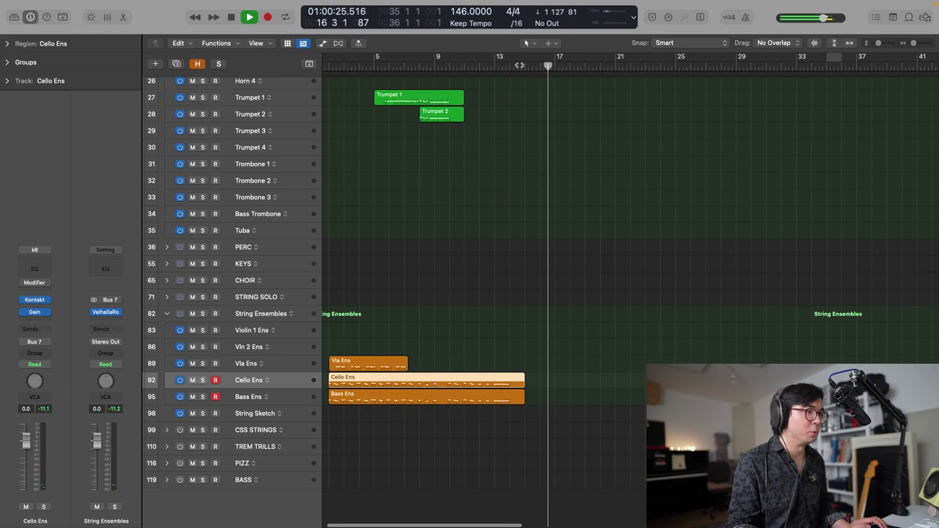
key(space)
- Rehearse the next cello and bass notes against the sketch from about bar 13 into bar 18, replaying the passage
double_click(522, 67)
click(509, 67)
click(490, 66)
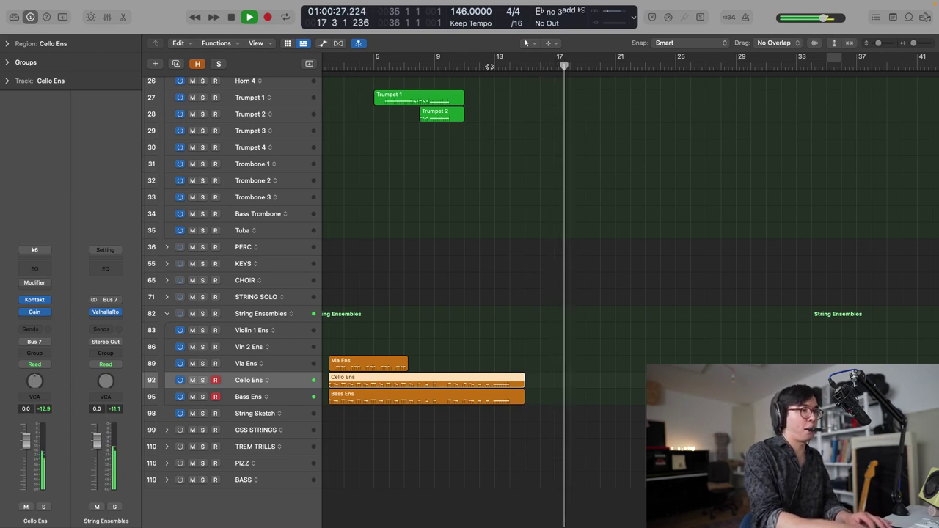
key(space)
key(space)
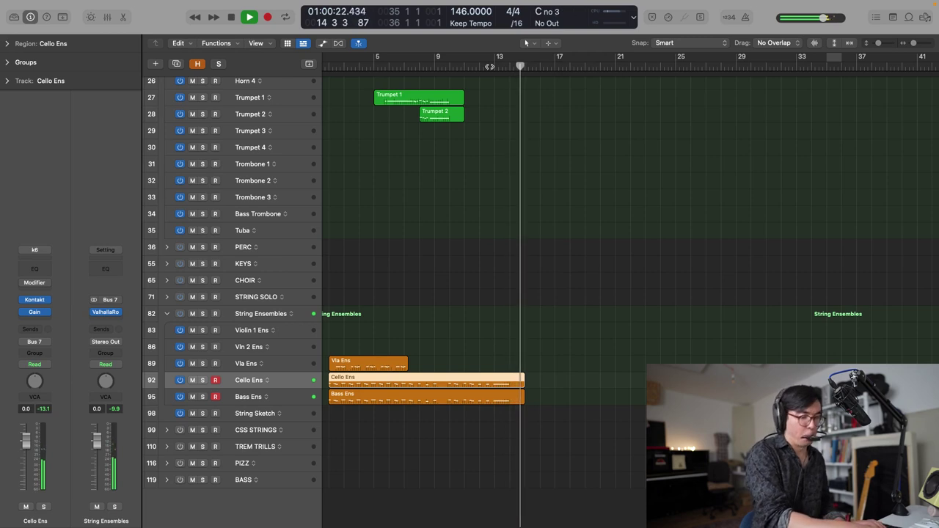
key(space)
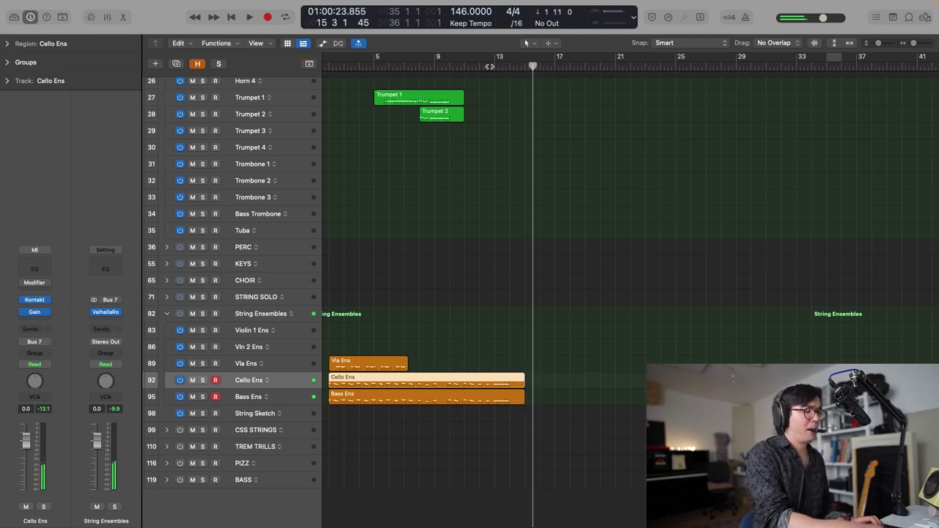
key(space)
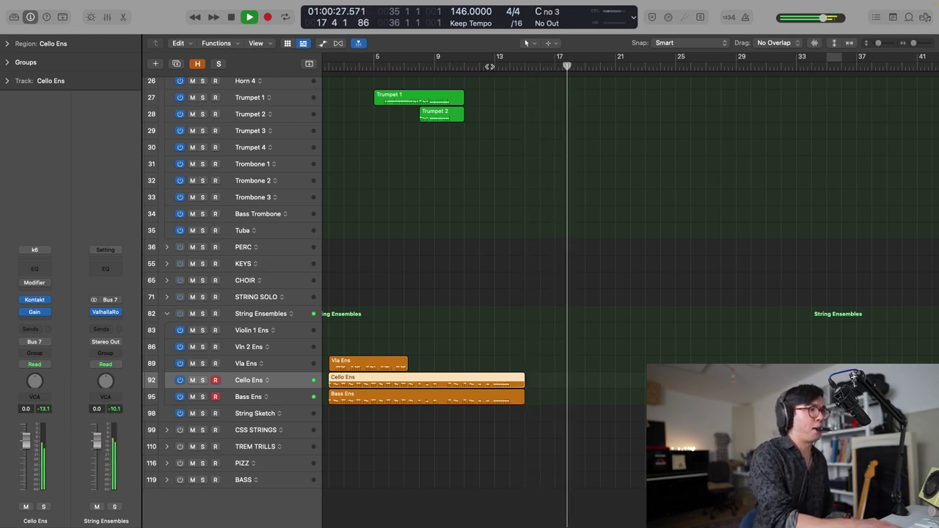
click(489, 67)
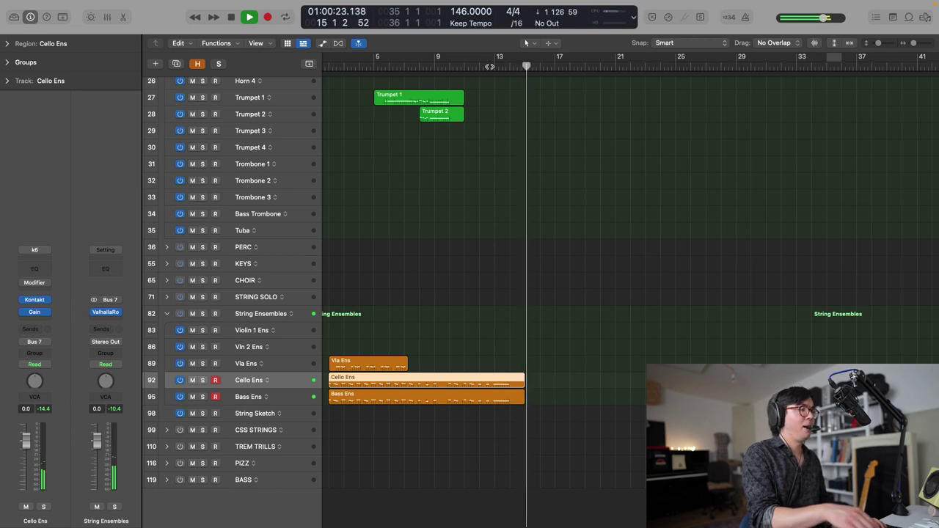
key(space)
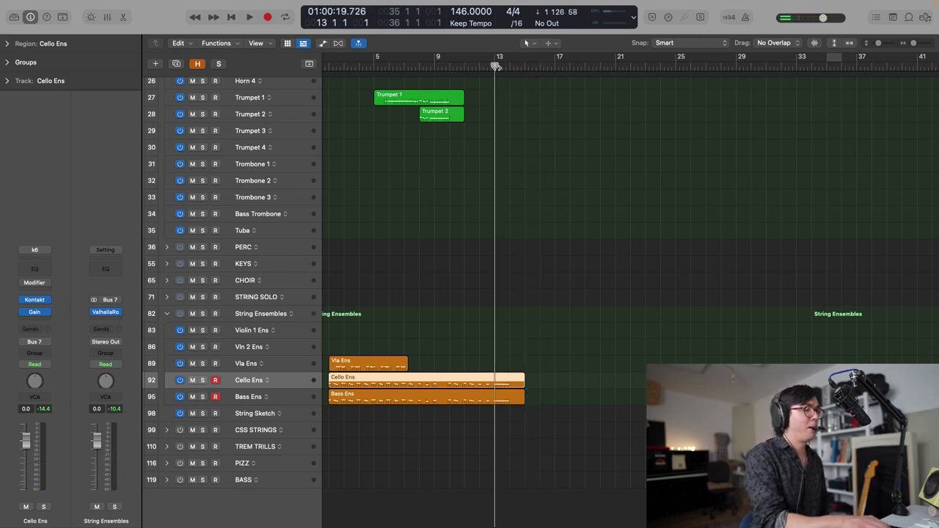
key(space)
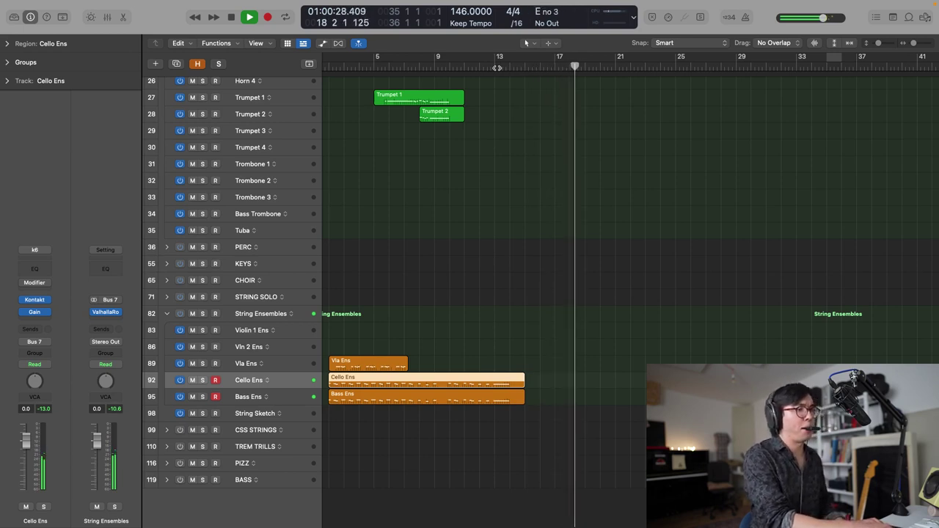
- Record the next phrase on Cello Ens and Bass Ens, extending both regions from bar 15 up to bar 18
click(497, 68)
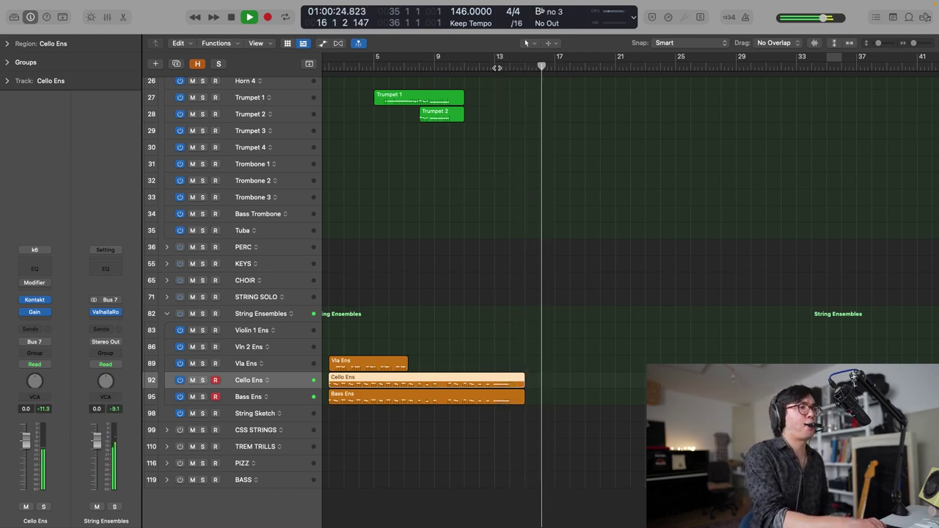
key(space)
double_click(497, 67)
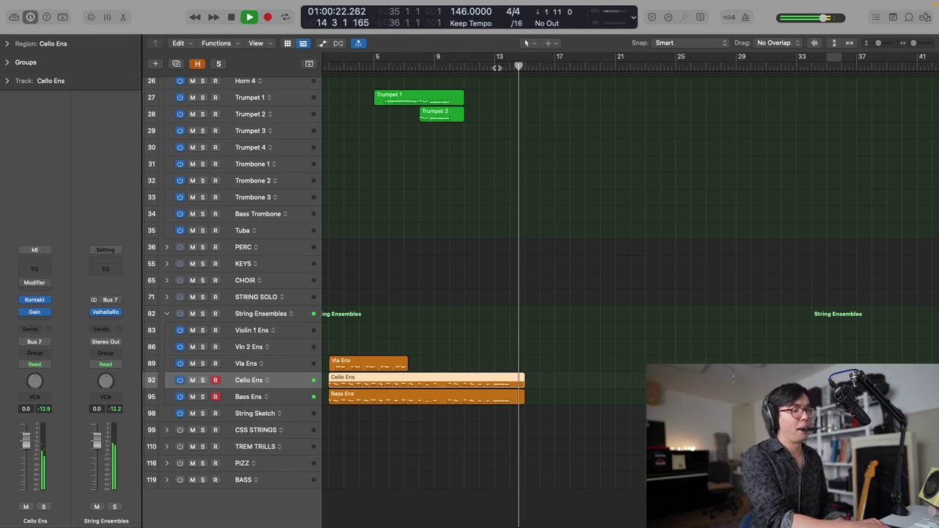
double_click(496, 67)
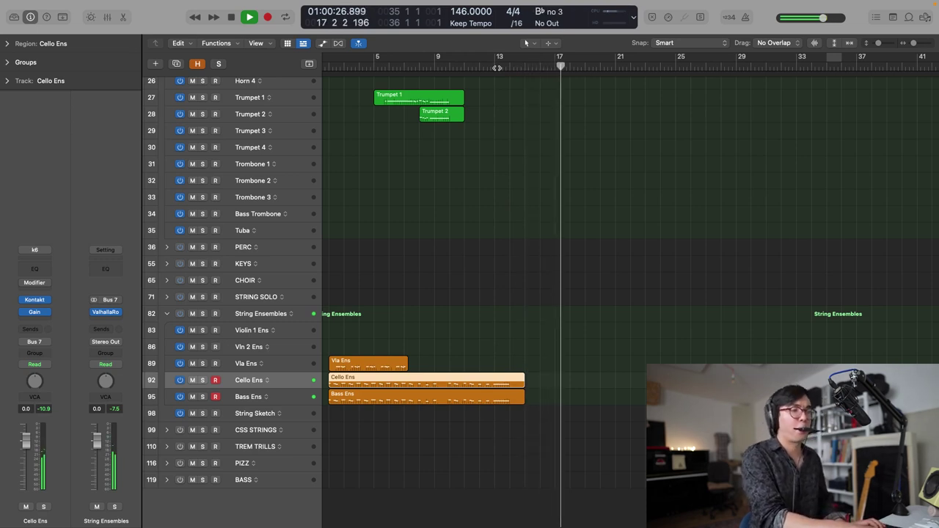
key(space)
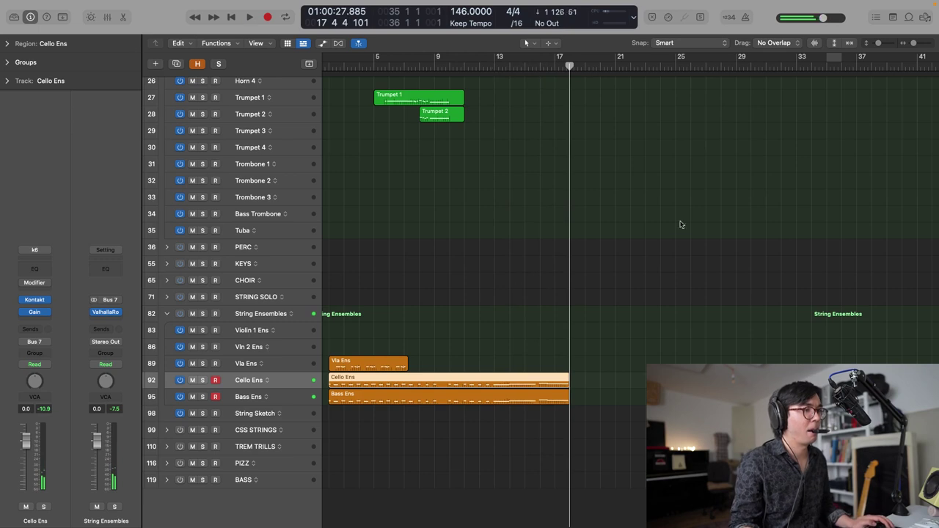
- Audition the take from about bar 12 and delete the Bass Ens material from about bar 16 onward
double_click(475, 68)
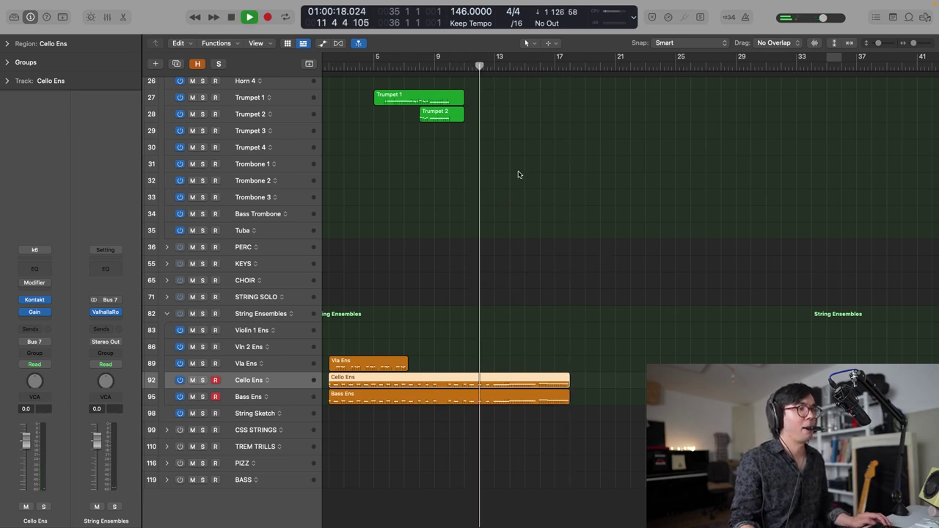
scroll(560, 308, up, 5)
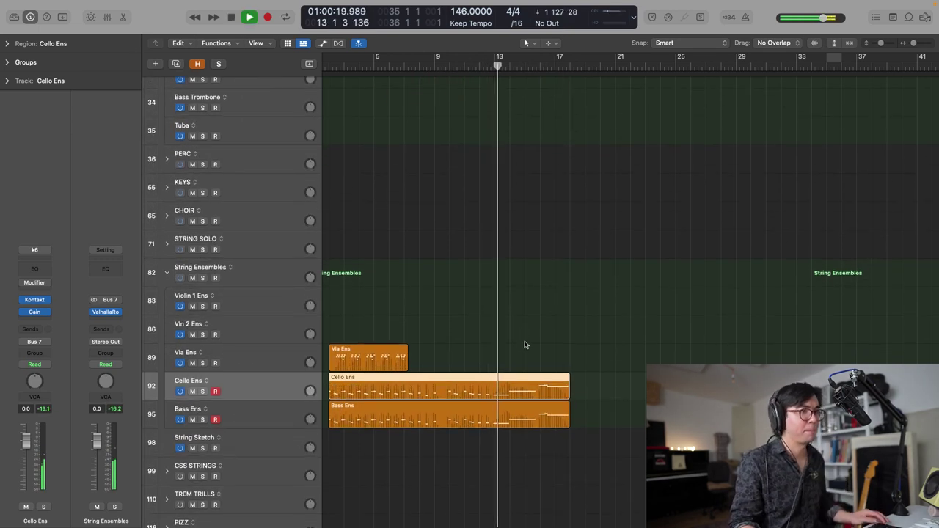
drag(542, 410, 587, 423)
scroll(555, 419, up, 4)
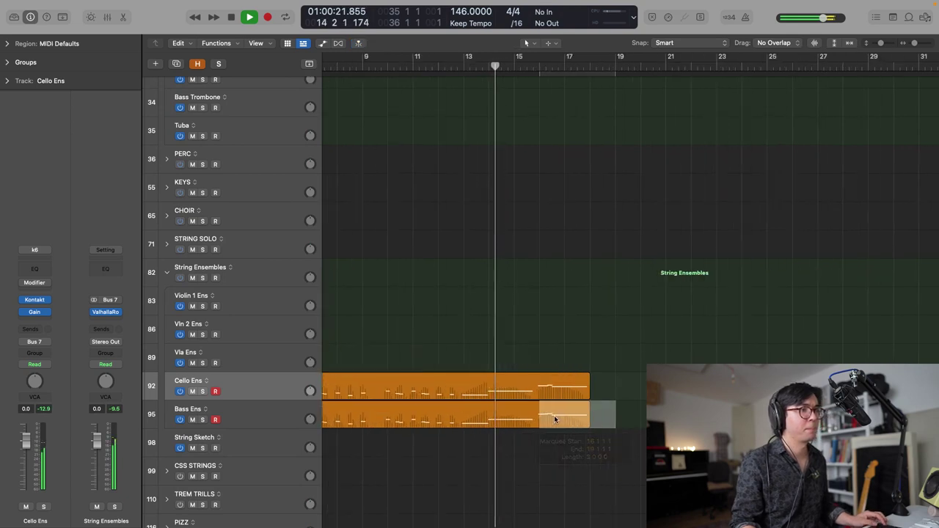
super+double_click(537, 416)
key(Delete)
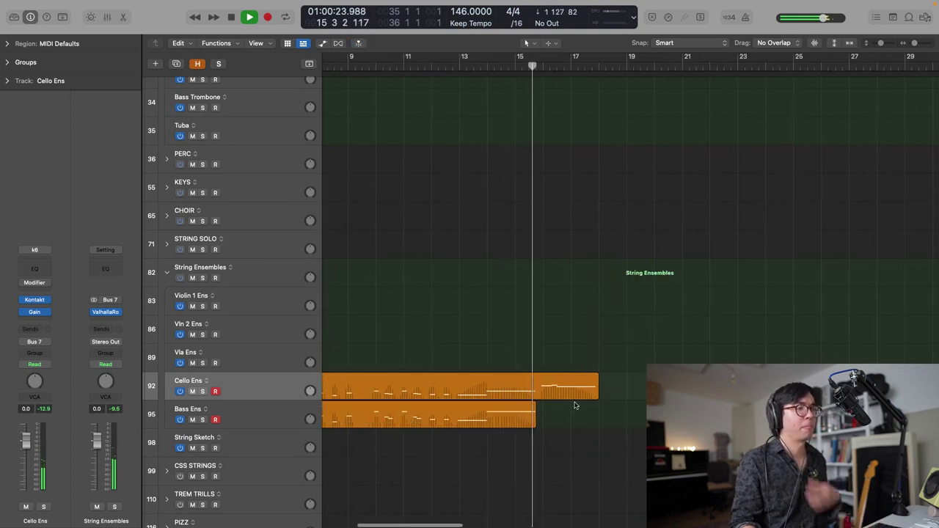
- Check the bypassed Perform grid in the orchestration app, then return to the project and locate the passage around bar 16
key(super+Tab)
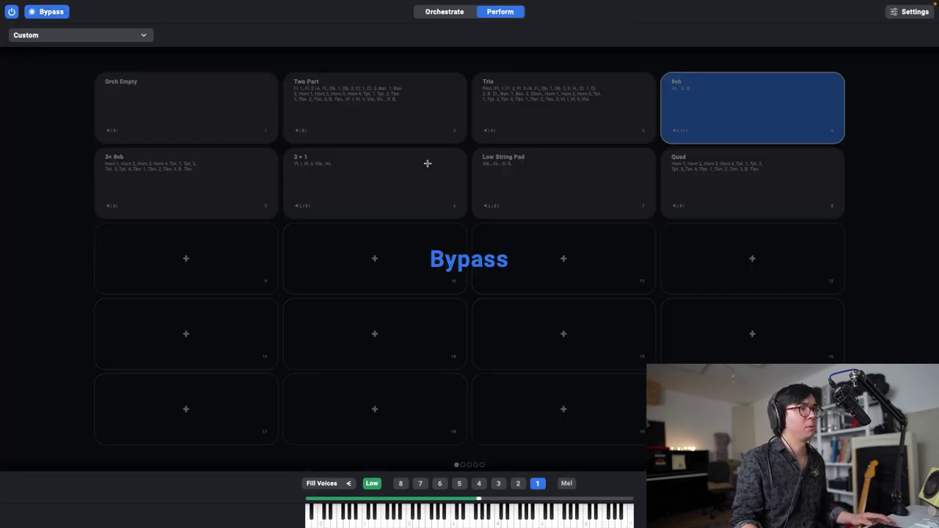
key(super+Tab)
click(568, 68)
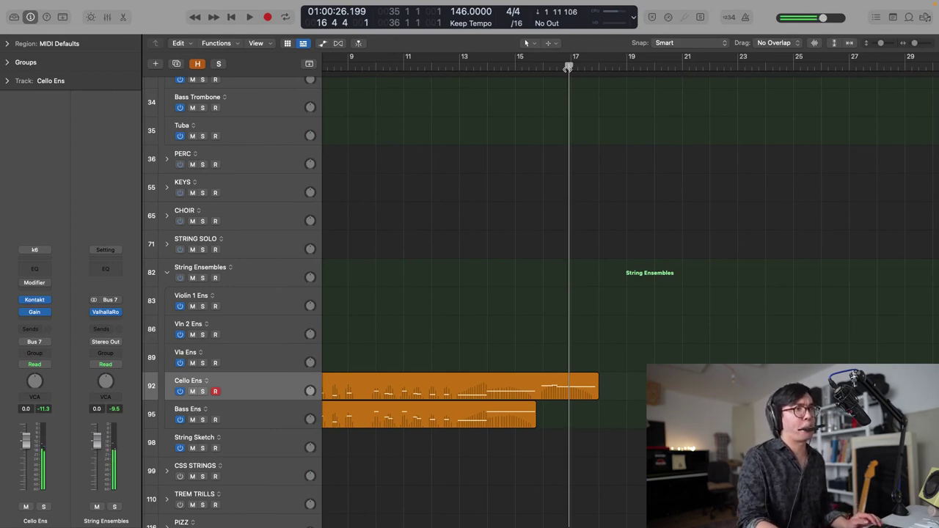
key(space)
key(space)
- Delete the Cello Ens material from about bar 16 onward
click(537, 385)
drag(537, 384, 597, 329)
key(Delete)
- Play a new melody on Cello Ens alone and capture it as a recording from bar 16 up to bar 20
key(space)
key(space)
key(comma)
key(comma)
key(space)
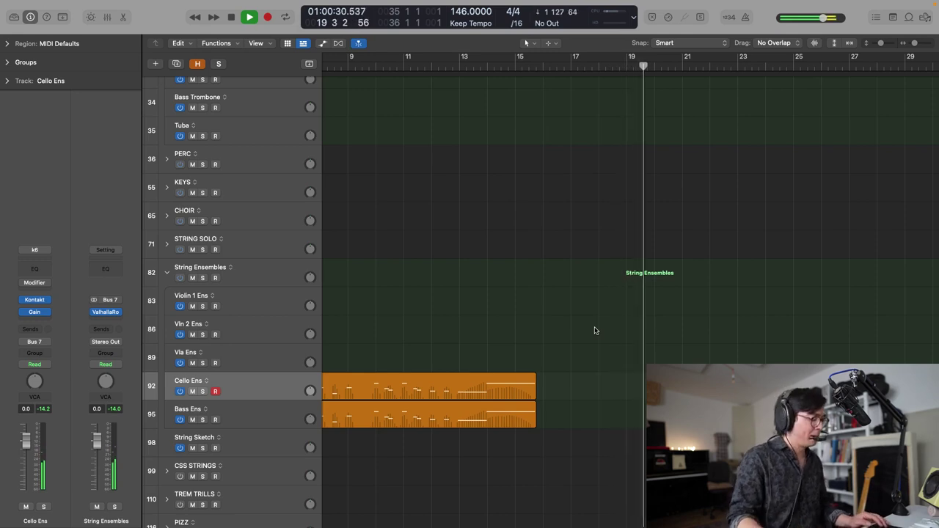
key(shift+r)
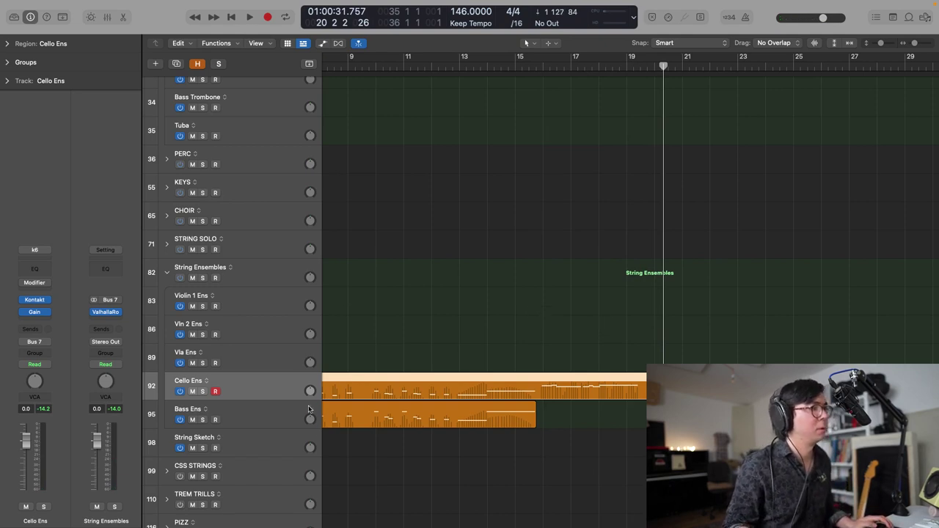
- Select the String Sketch track and try out upper string notes against the cello line around bar 16
click(239, 438)
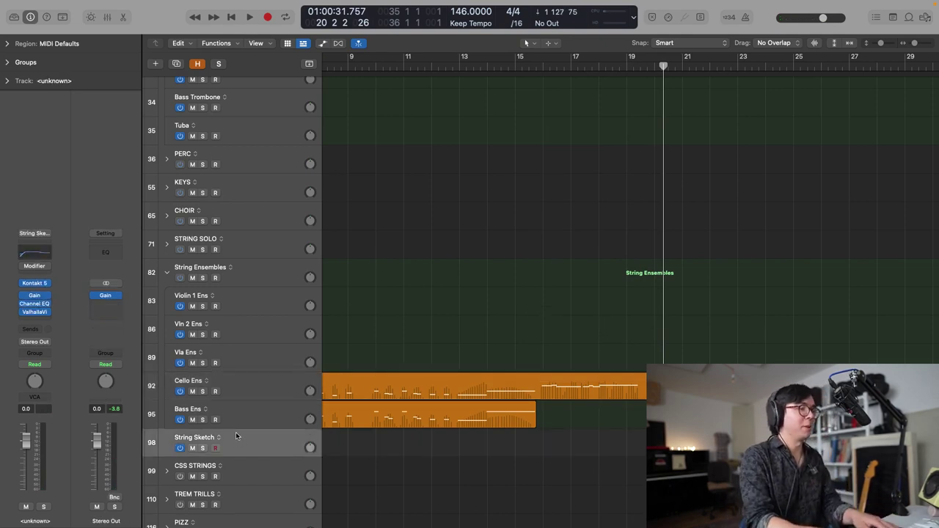
scroll(236, 436, down, 3)
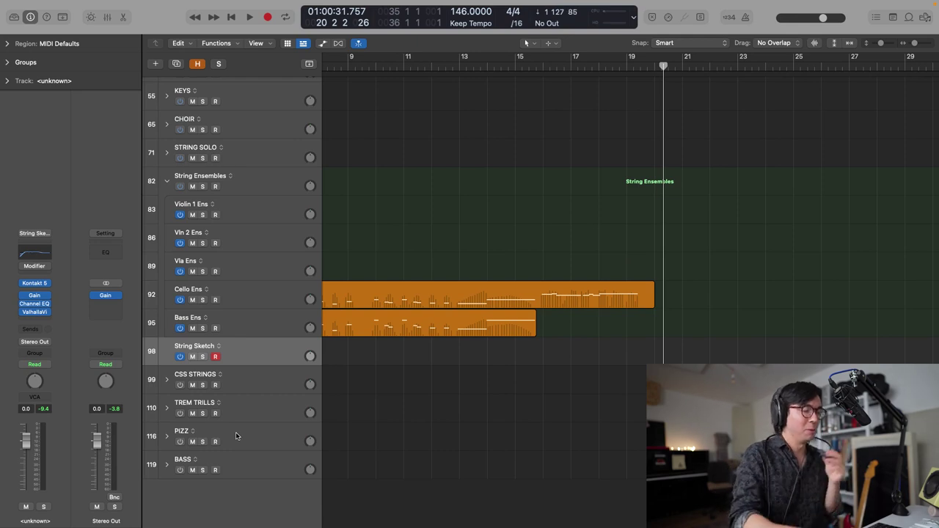
key(space)
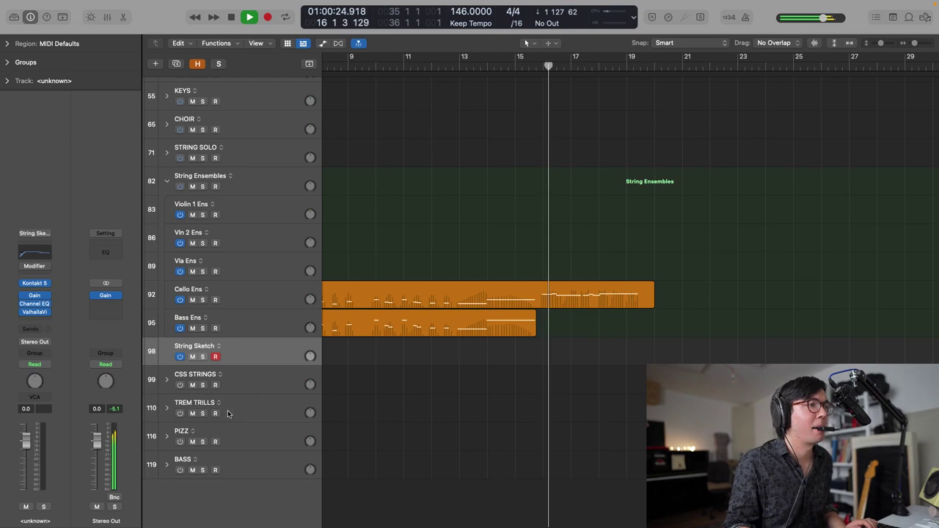
key(space)
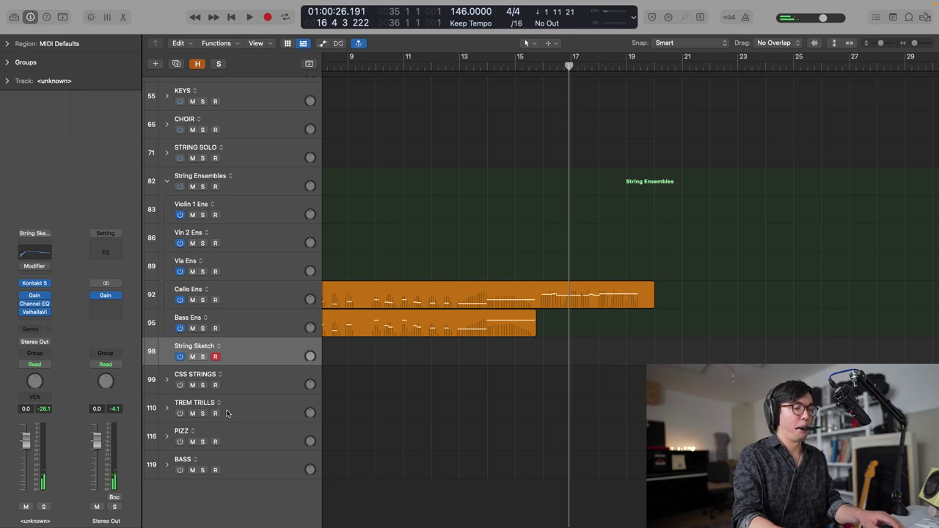
key(space)
key(space)
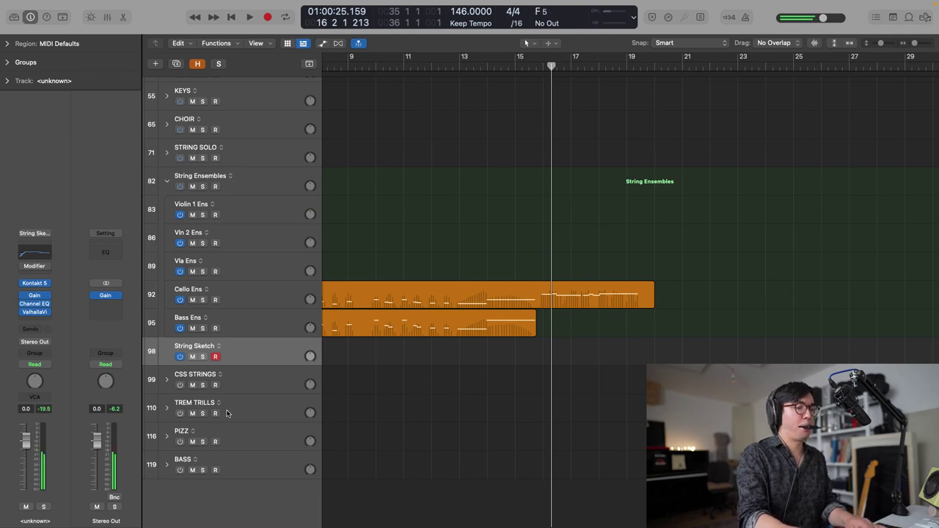
key(space)
key(space)
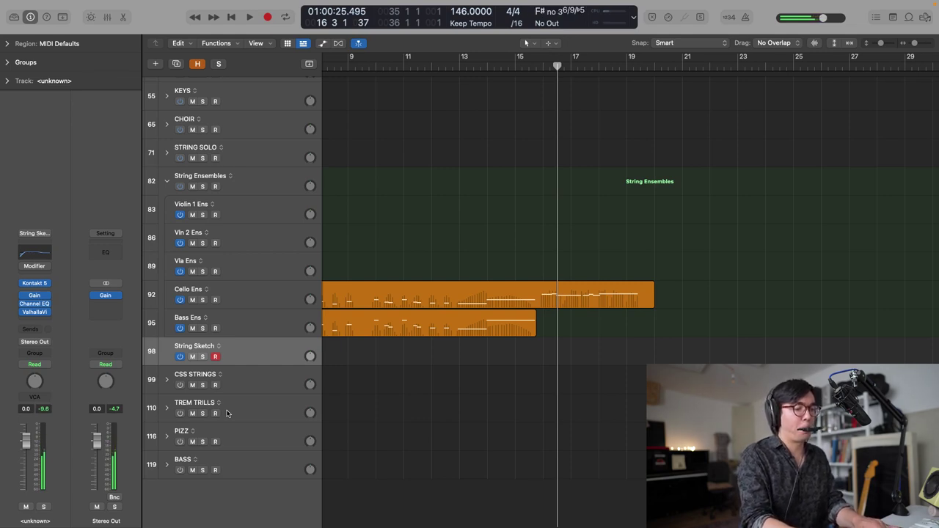
- Rehearse the upper string line on String Sketch over the cello melody, replaying from about bar 15 into bar 18
key(space)
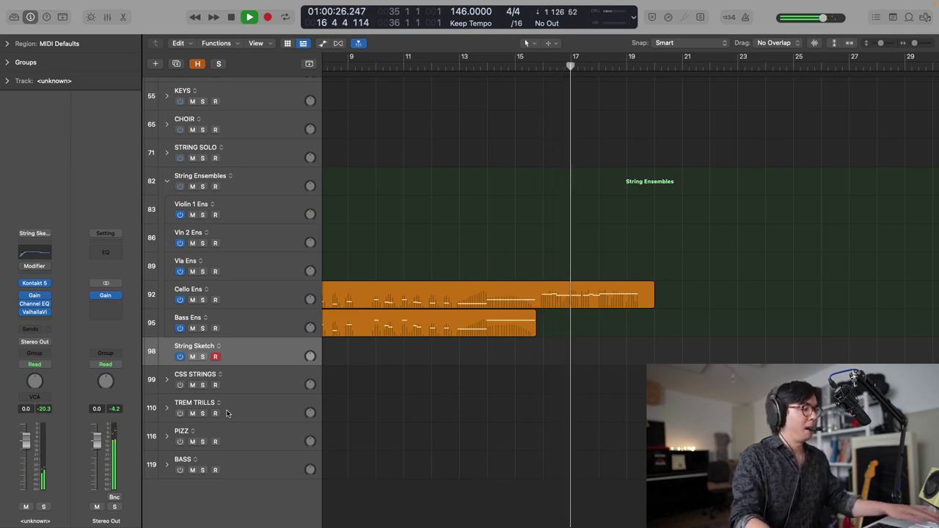
key(space)
key(space)
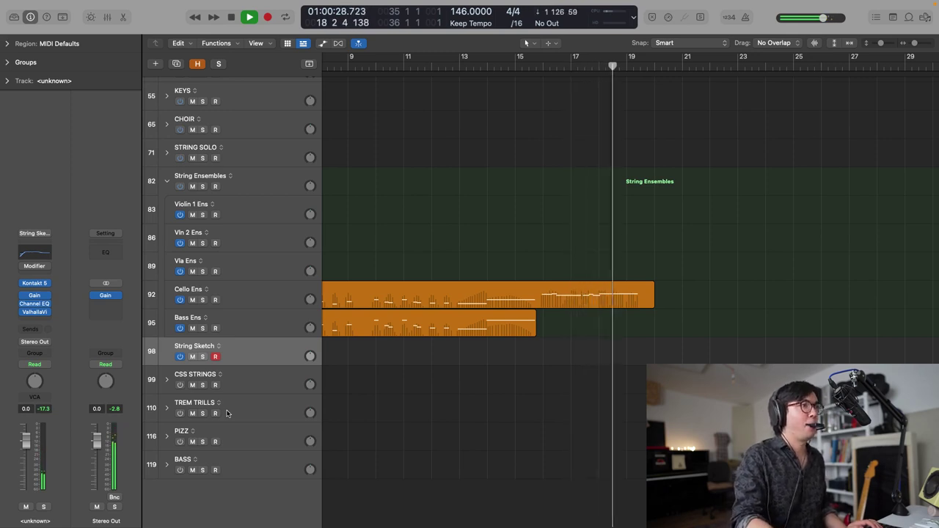
key(space)
key(comma)
key(comma)
key(comma)
key(space)
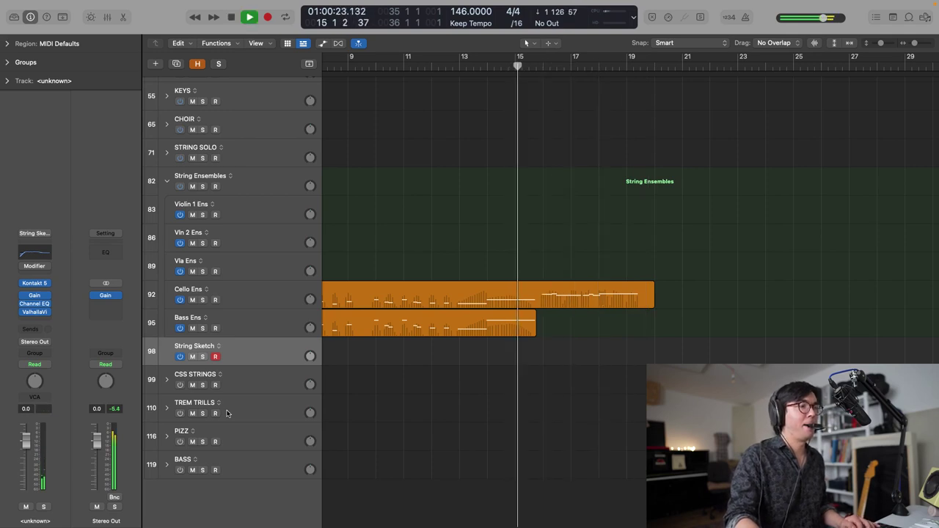
key(space)
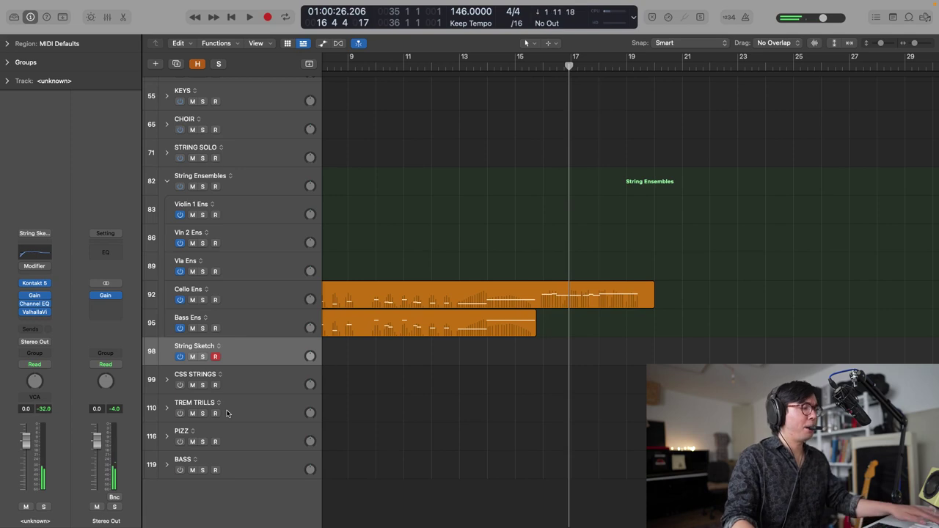
key(space)
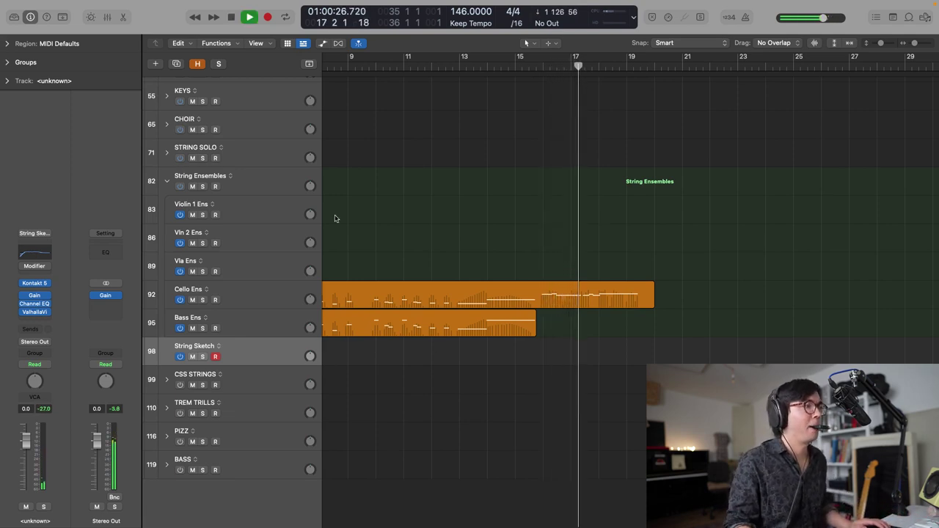
key(space)
- Arm Violin 1 Ens and Vln 2 Ens together and capture a played line on both from bar 16 to bar 20
click(274, 218)
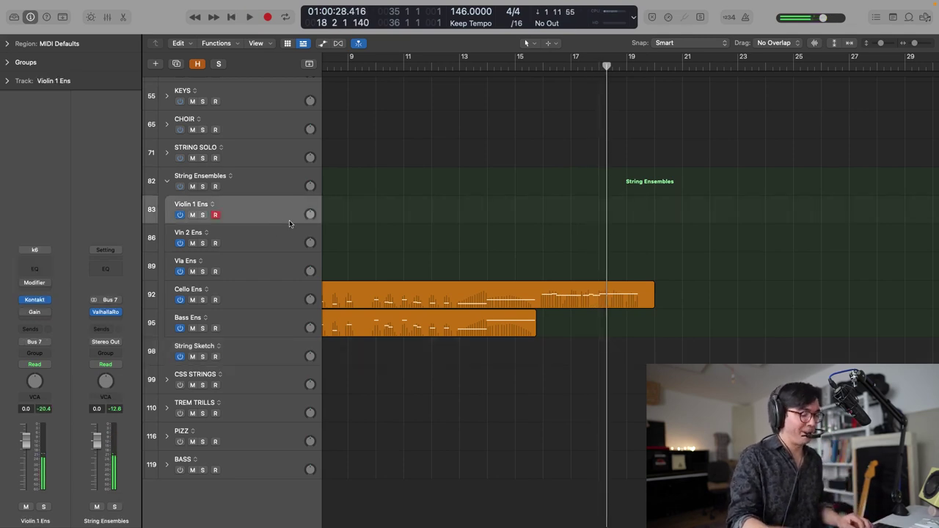
key(comma)
key(comma)
key(comma)
key(comma)
key(space)
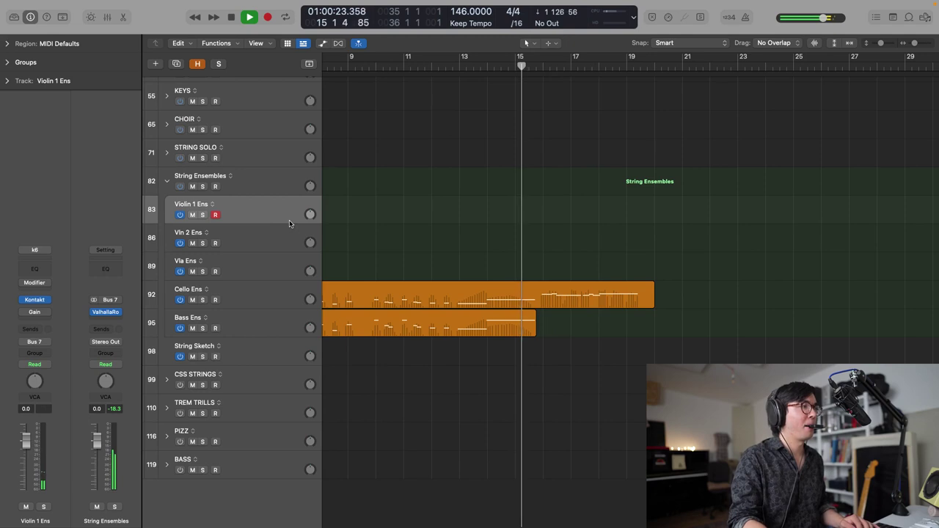
key(comma)
key(comma)
click(216, 244)
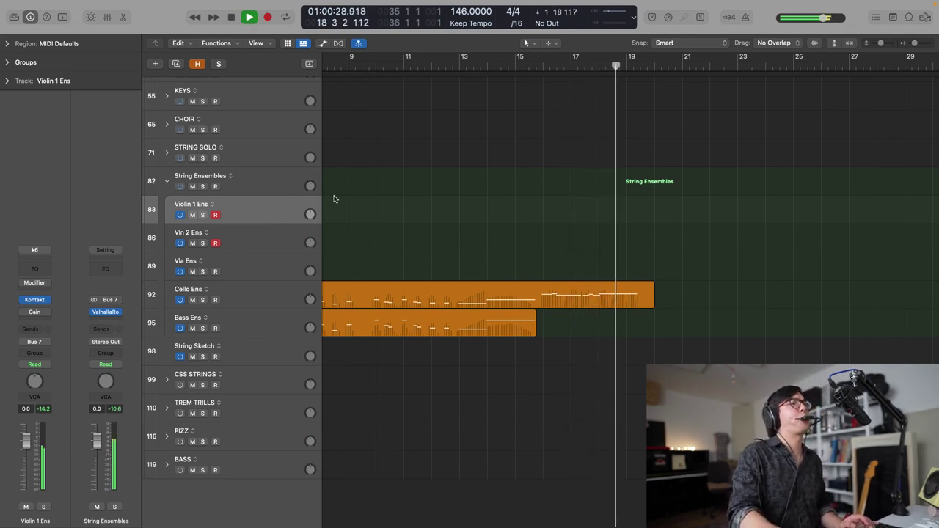
key(space)
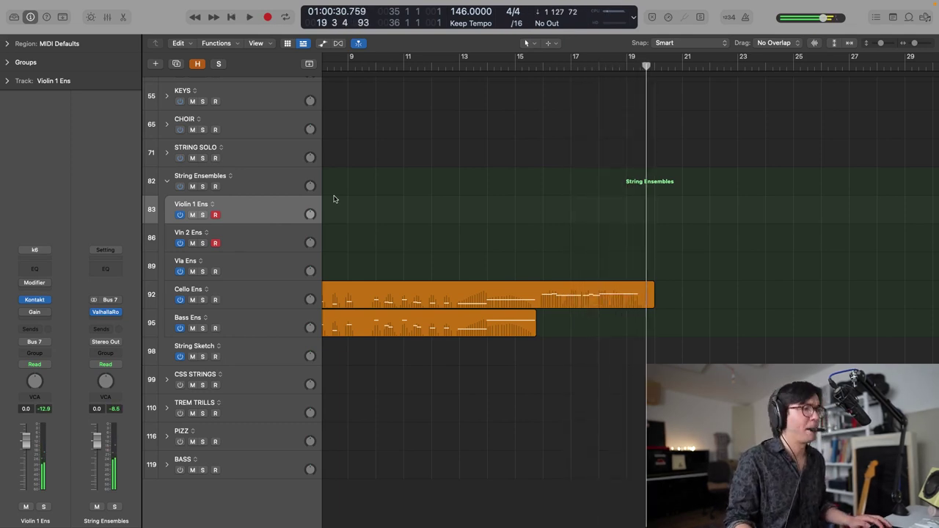
key(shift+r)
- Select Vla Ens, play its line with the cello and violins, and capture the take up to bar 20
click(271, 261)
key(space)
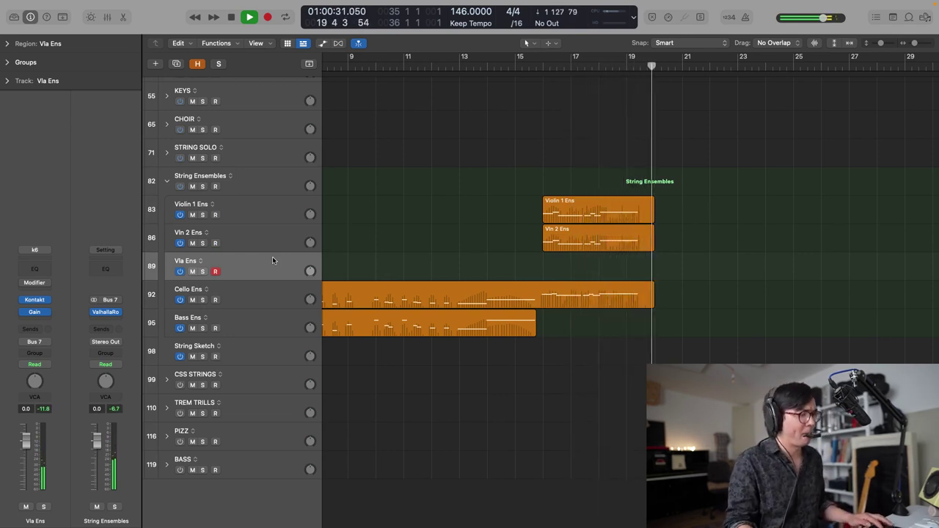
key(shift+r)
key(space)
scroll(417, 231, up, 1)
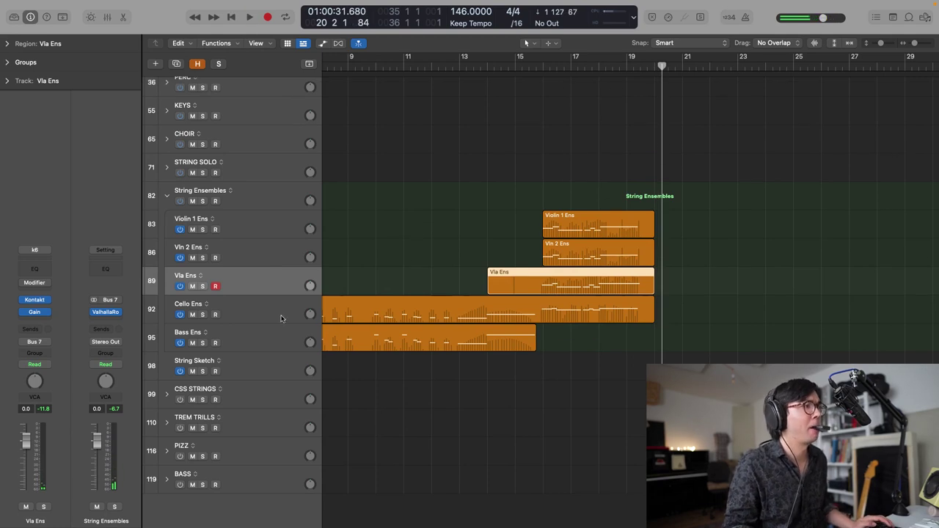
- Select Violin 1 Ens, play a melody over the next phrase, and capture it from bar 20 to bar 24
click(278, 233)
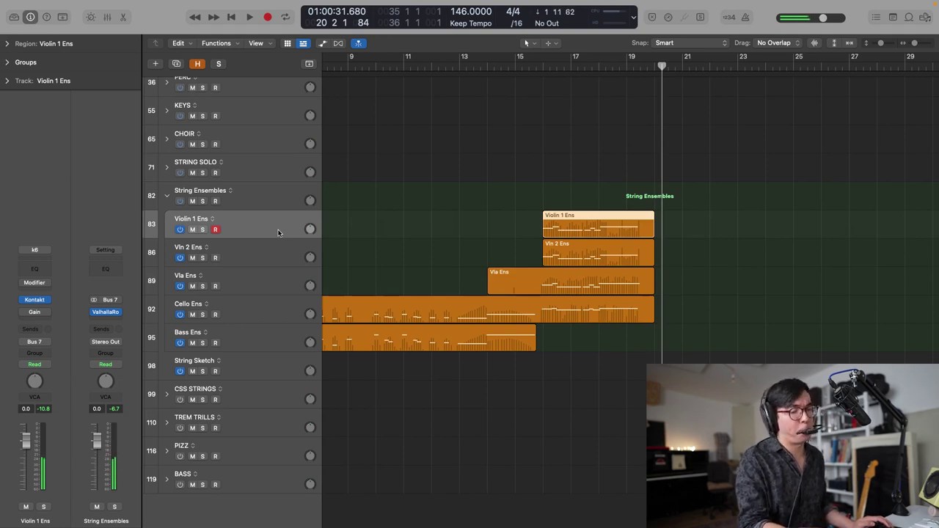
key(space)
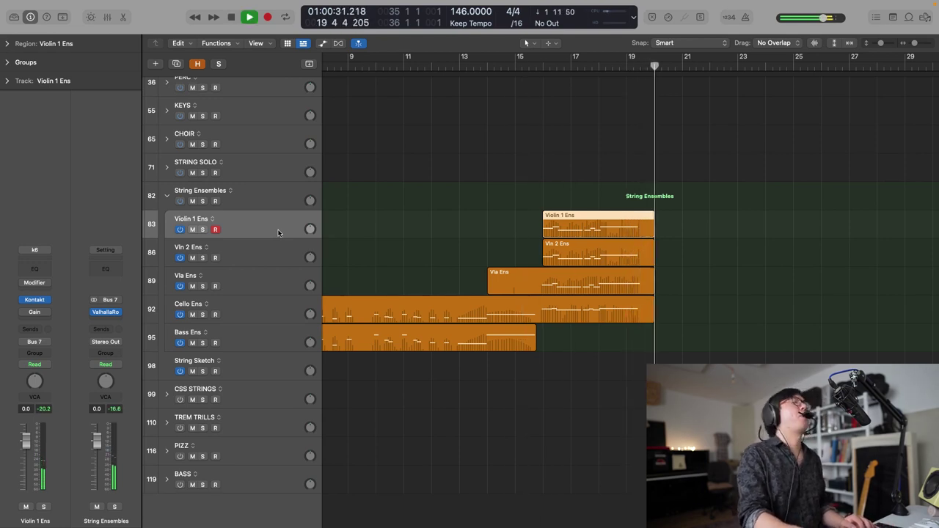
key(space)
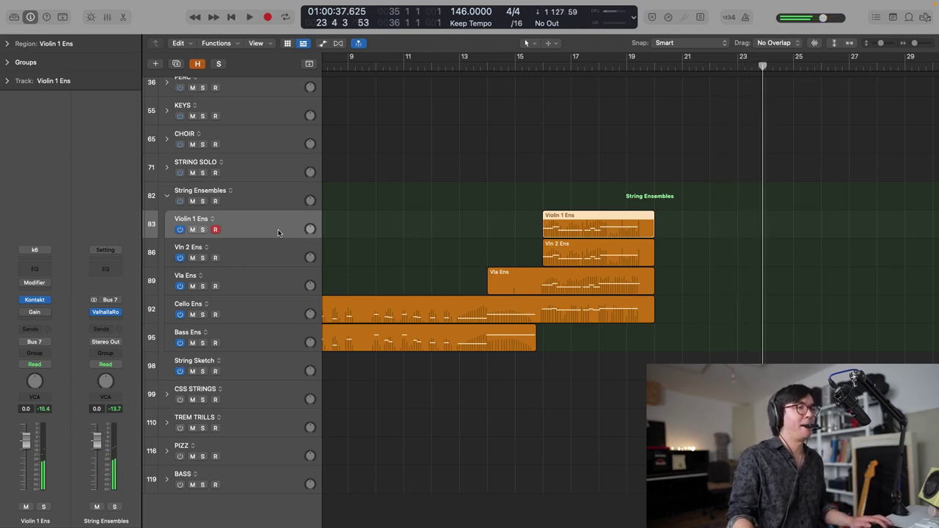
key(shift+r)
- Select Vln 2 Ens and rehearse a second violin line under the new Violin 1 melody from about bar 20
click(259, 249)
key(space)
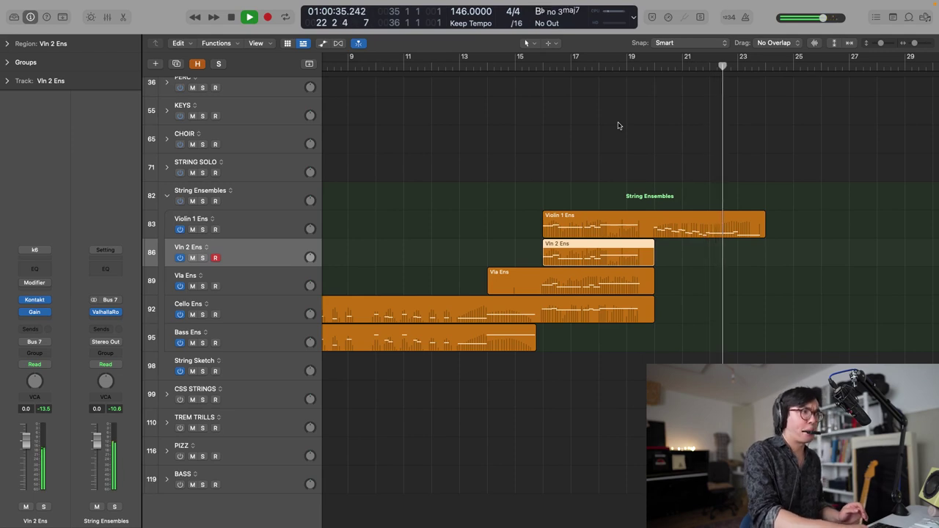
key(space)
key(space)
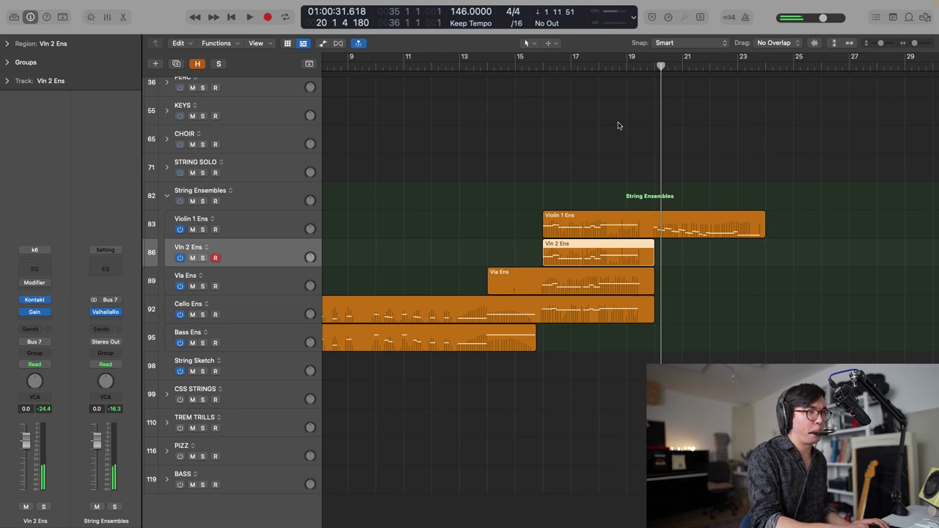
key(space)
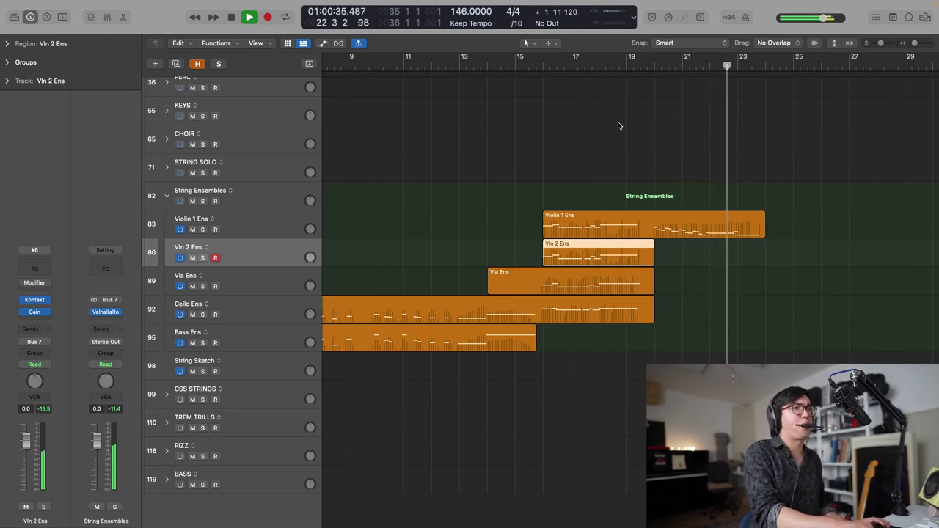
key(space)
key(space)
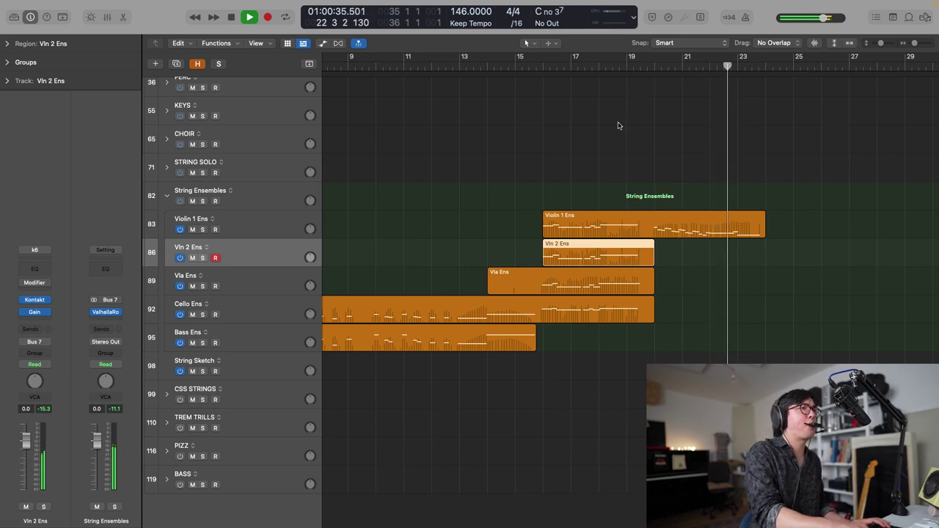
key(space)
- Play the second violin line on Vln 2 Ens and capture it from bar 20 to bar 24
key(space)
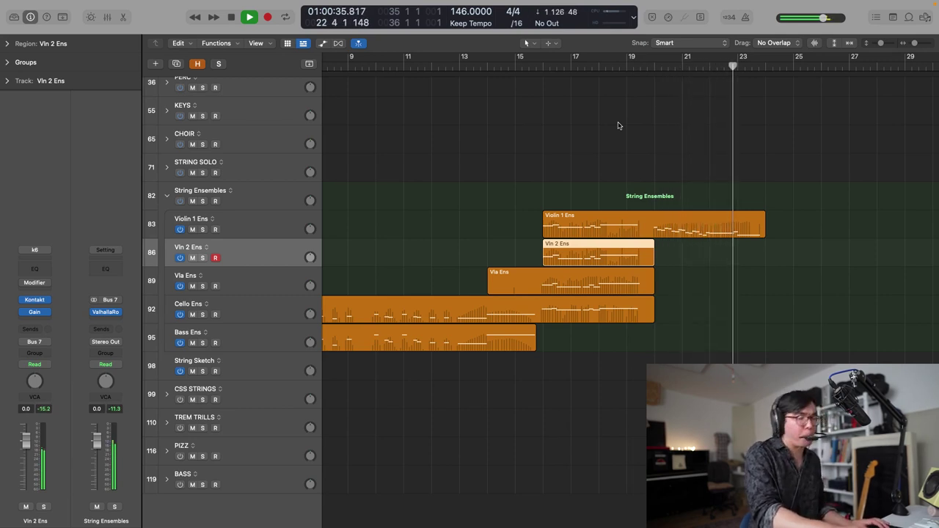
scroll(617, 127, right, 1)
key(shift+r)
key(space)
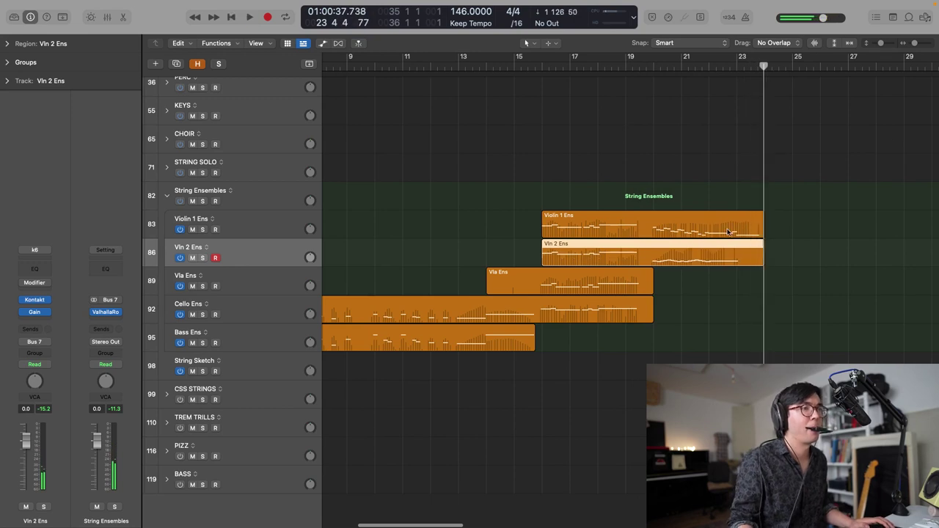
- Shorten the last note of the Violin 1 Ens region in the Piano Roll so it ends just after bar 23
double_click(728, 225)
drag(749, 361, 563, 361)
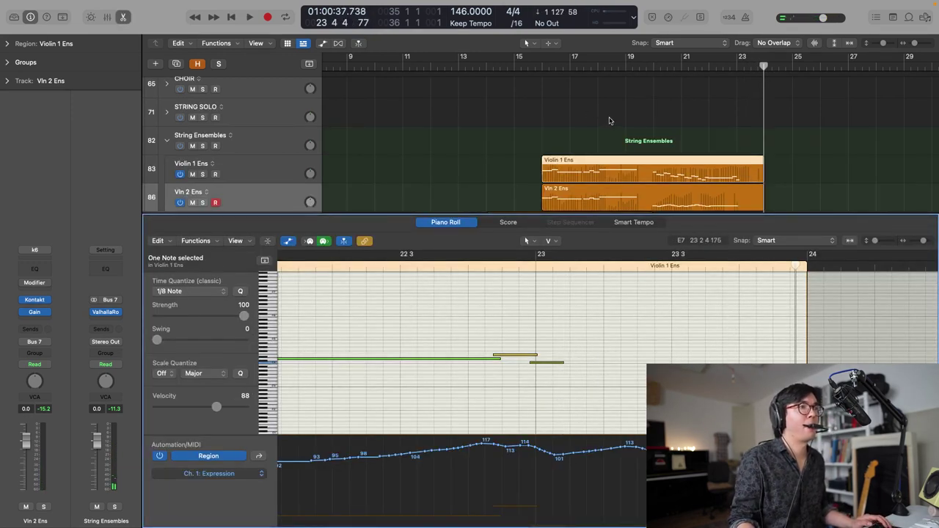
click(645, 68)
key(e)
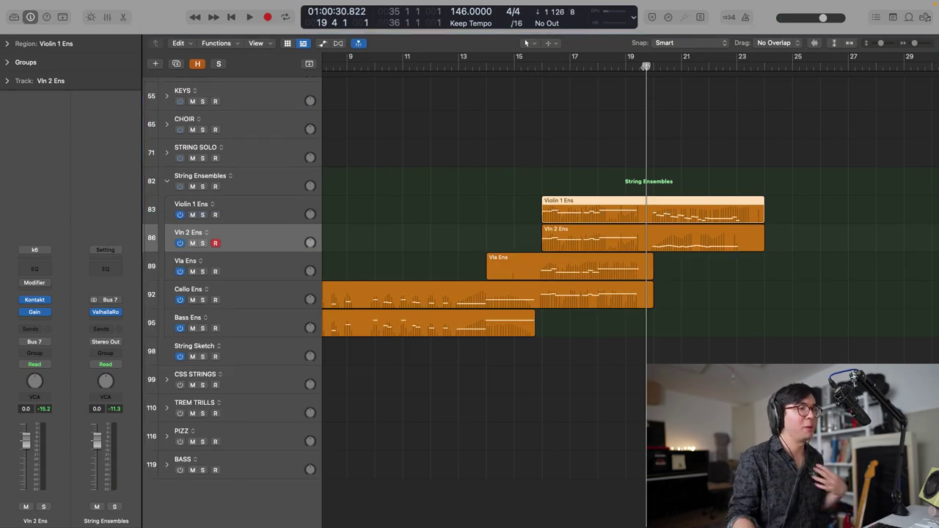
- Try out Cello Ens and Vla Ens against the new violin lines, playing from about bar 19
click(266, 296)
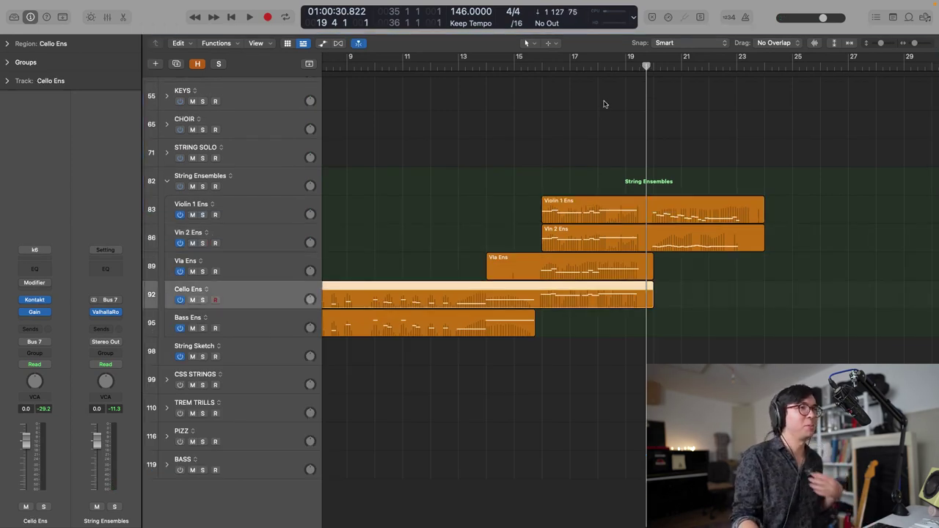
click(627, 67)
key(space)
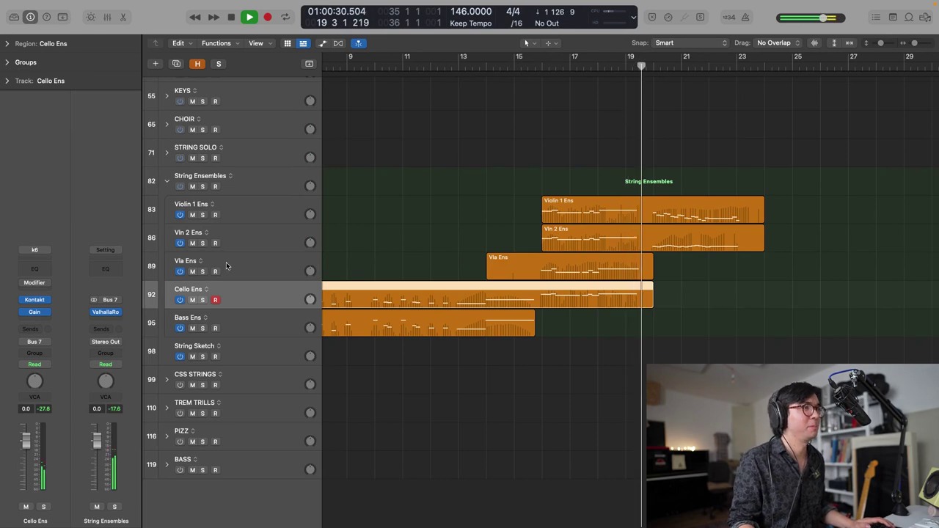
click(272, 251)
key(space)
key(space)
scroll(669, 89, right, 1)
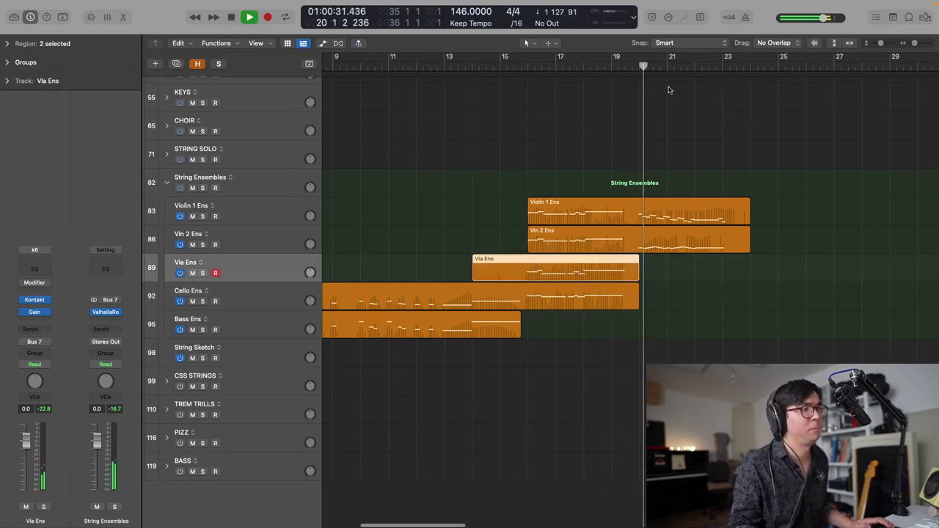
key(space)
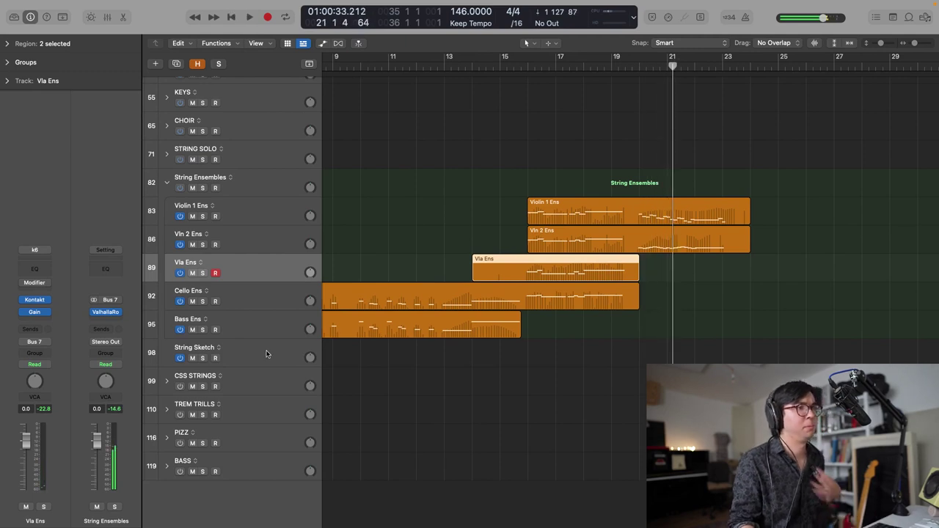
- Select Cello Ens and record-arm Bass Ens together with it
click(266, 354)
scroll(266, 354, right, 1)
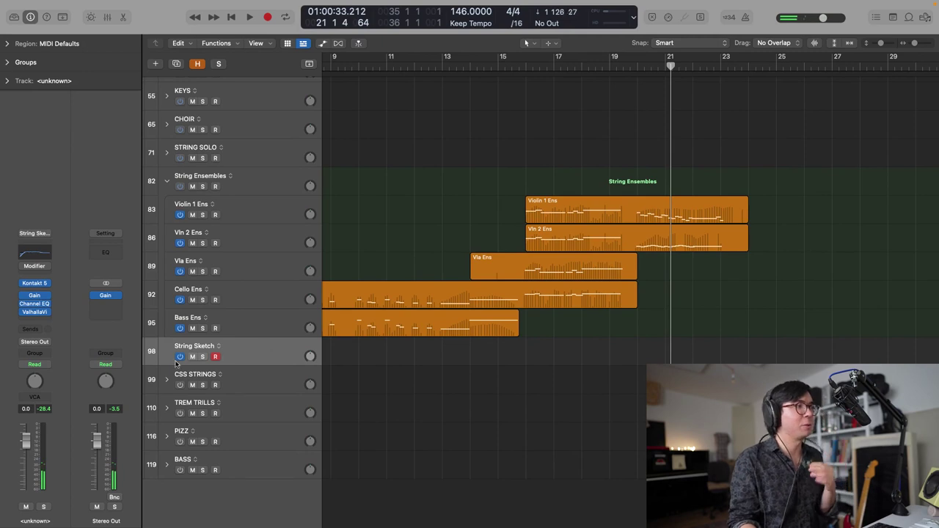
click(270, 291)
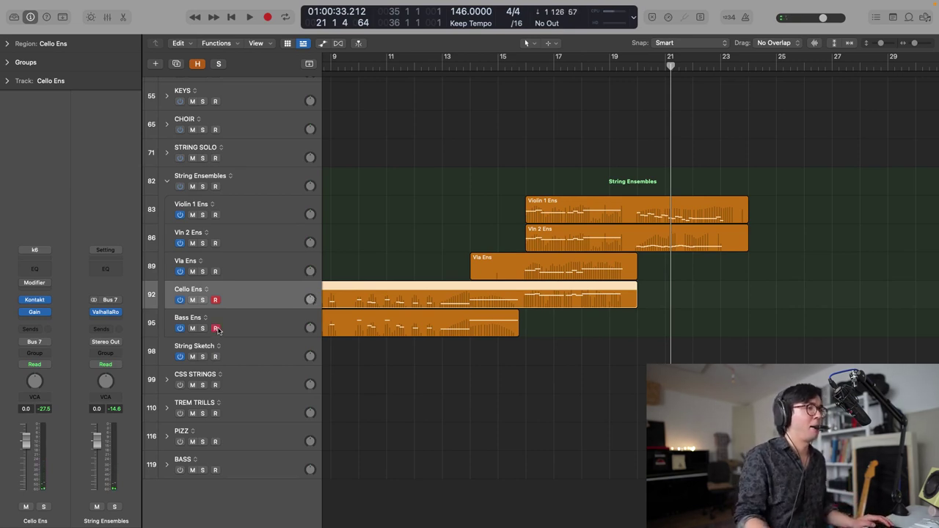
- Switch to Divisimate, turn off its bypass, and view the routing of the 8vb preset
key(super+Tab)
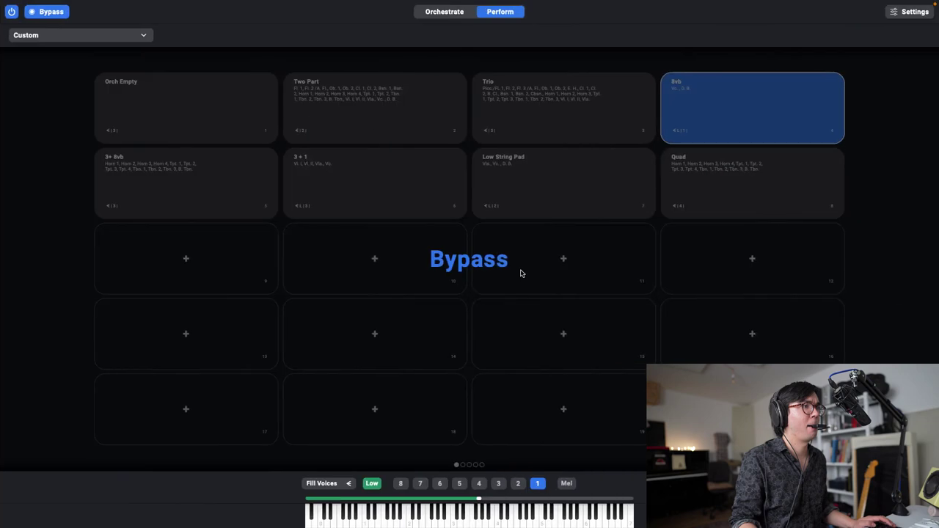
click(602, 272)
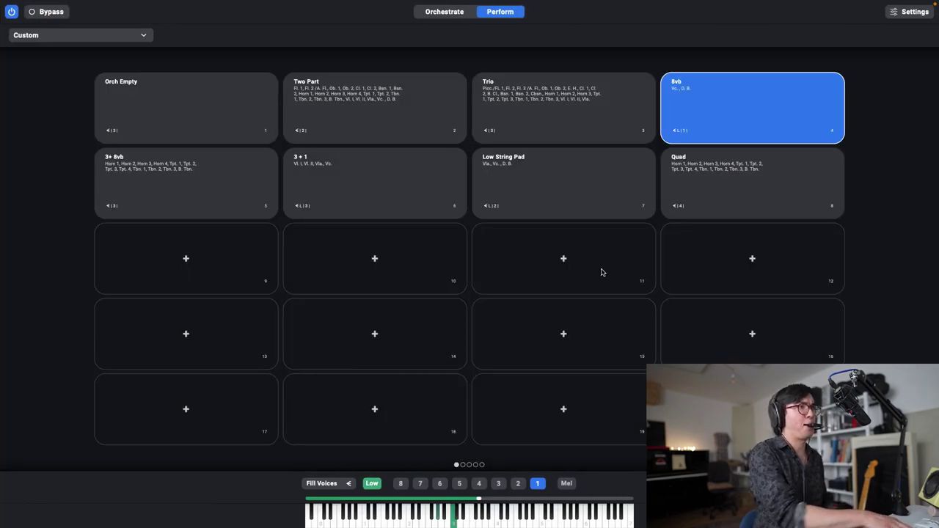
click(444, 12)
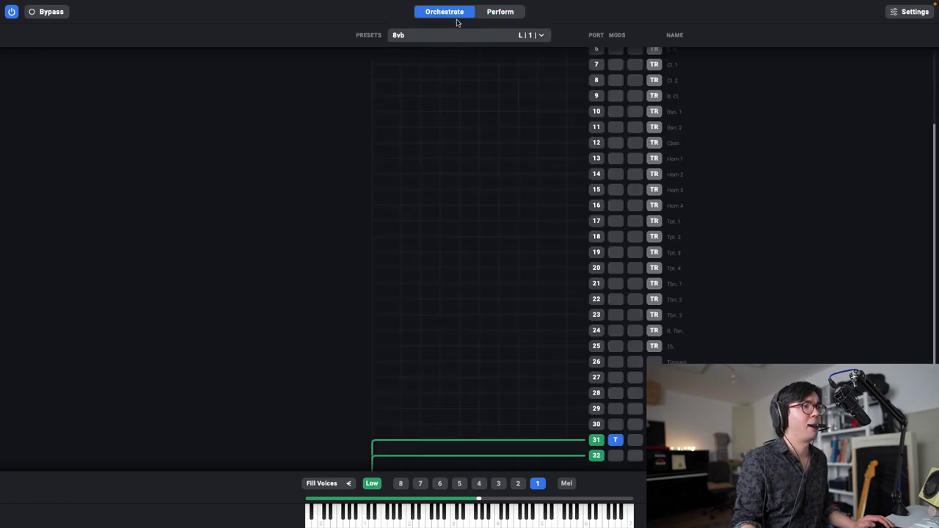
- Switch back to Logic Pro and rehearse the cello and bass octave line against the violins
key(super+Tab)
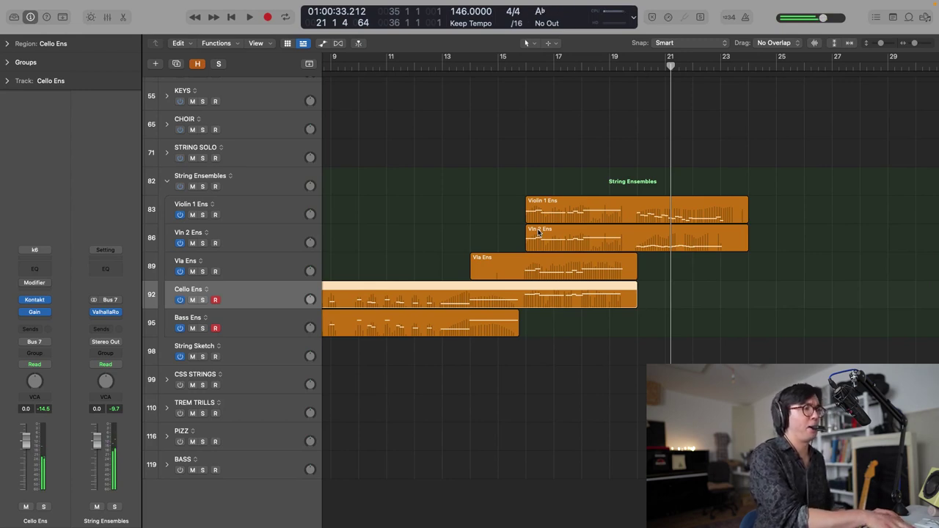
key(space)
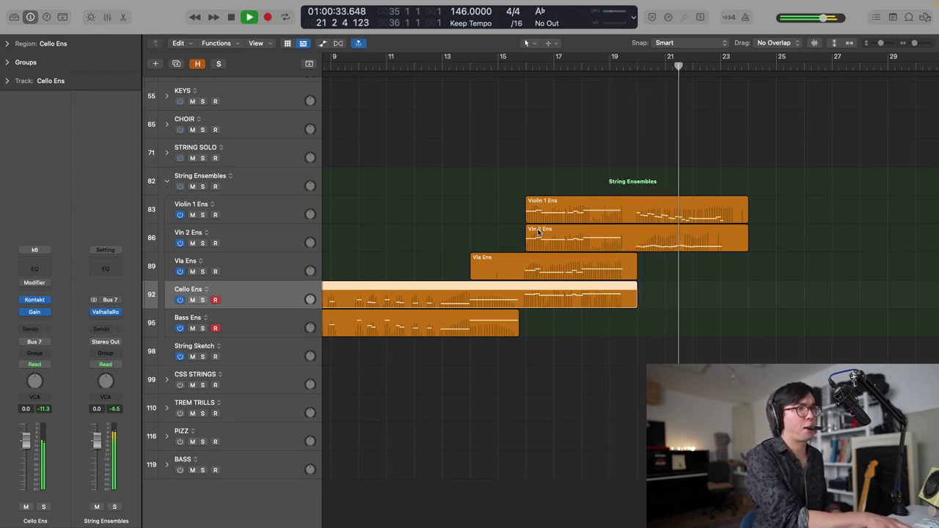
key(space)
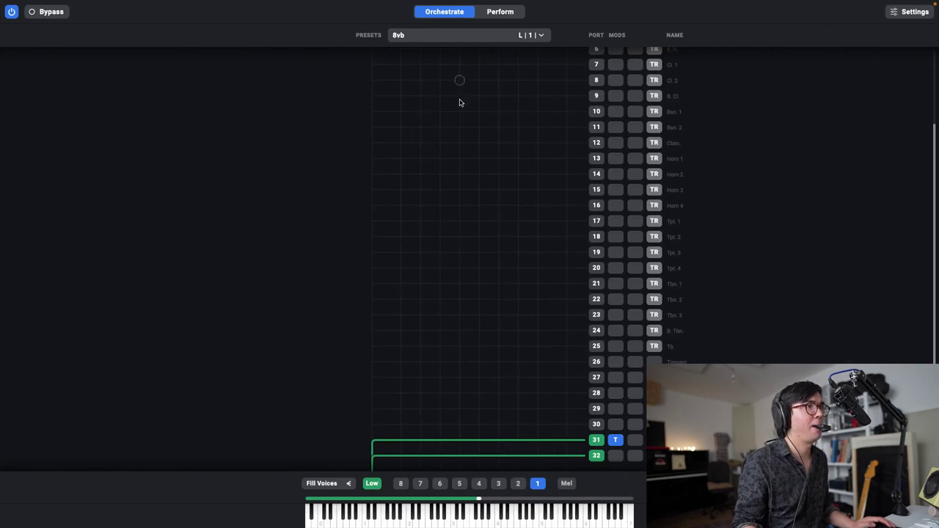
- Load the Orch Empty preset in Divisimate and route voice 1 to port 31 and voice 2 to port 32
click(503, 11)
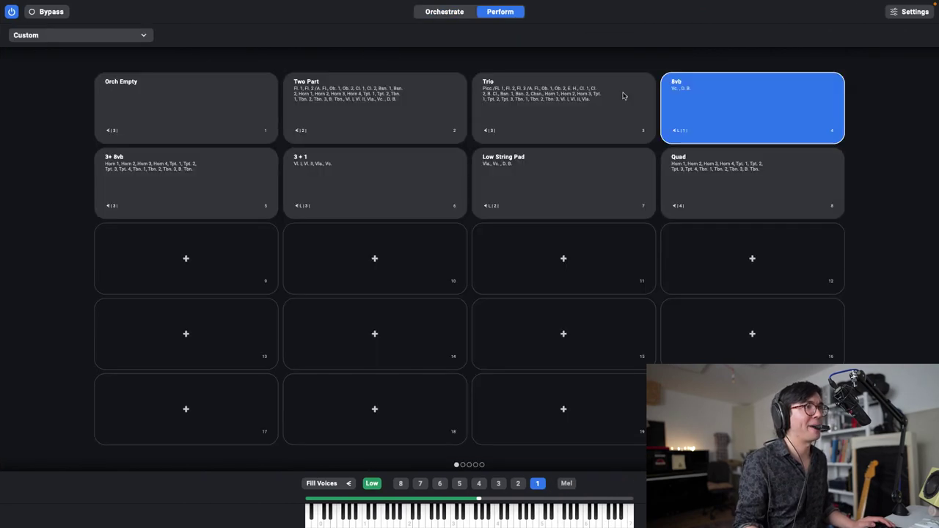
click(504, 111)
click(294, 121)
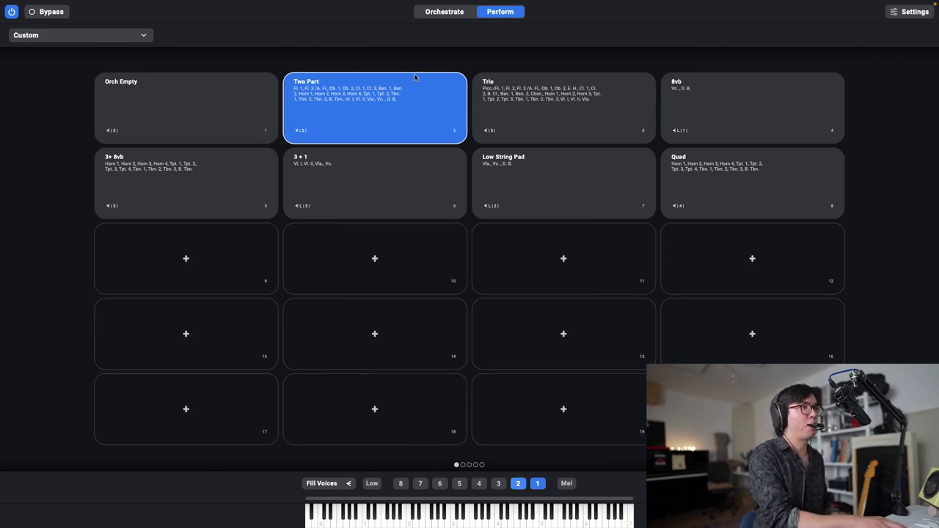
click(266, 82)
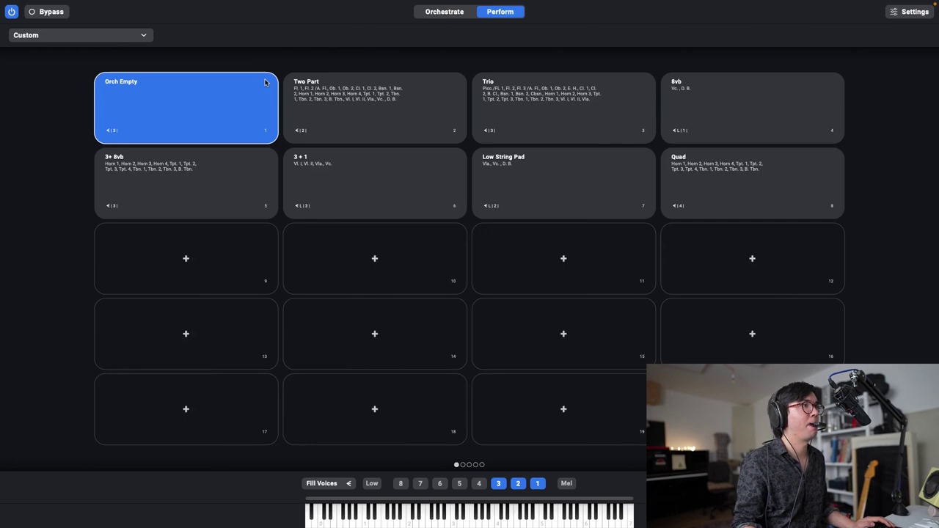
click(440, 13)
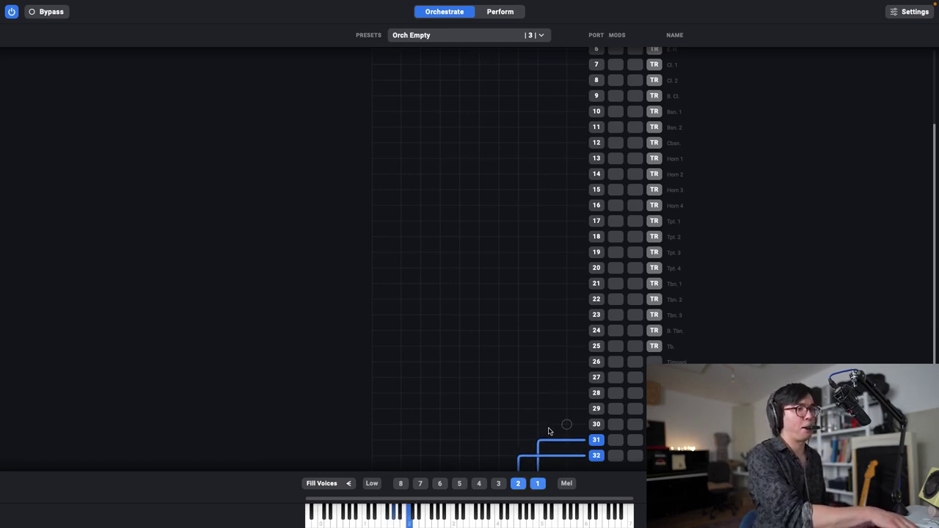
- Return to Logic Pro, play a two-voice line on Cello Ens and Bass Ens, and capture it up to bar 24
key(ctrl+Left)
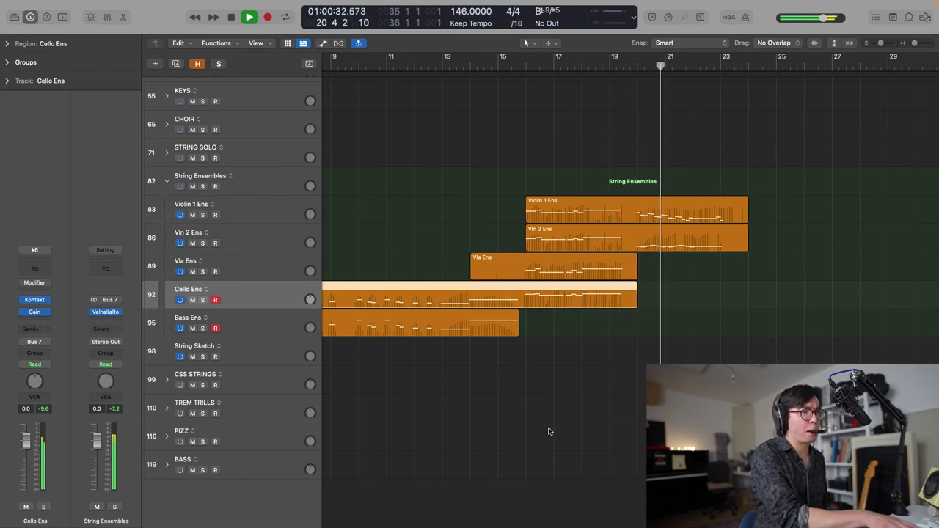
key(space)
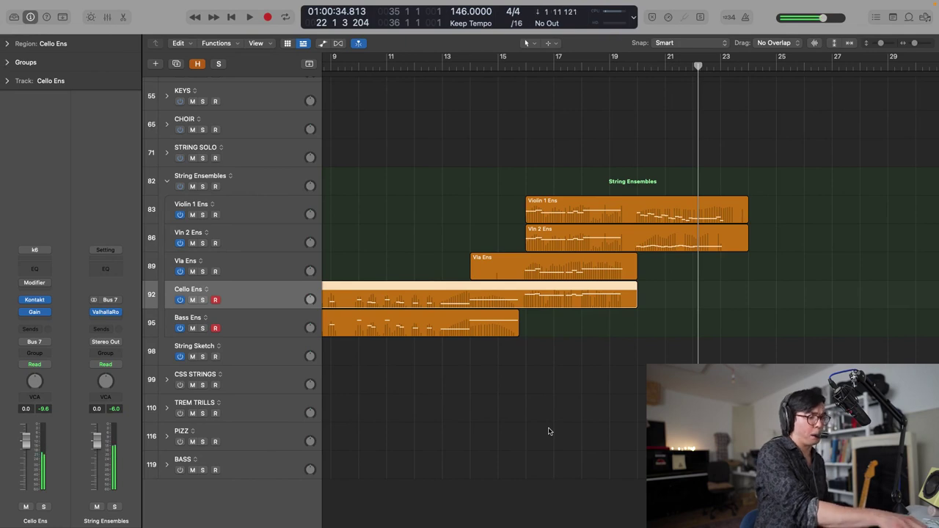
key(space)
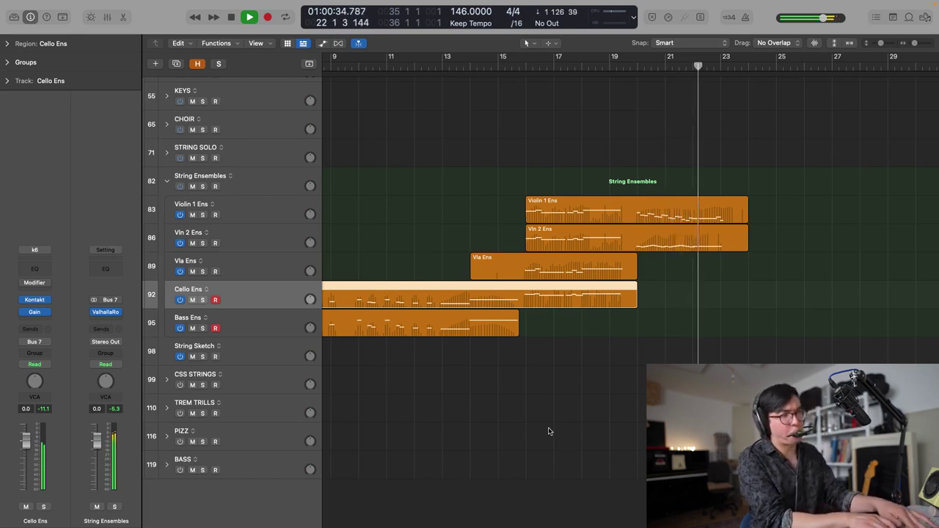
key(space)
key(shift+r)
- Play back the strings from about bar 19 and open the new Bass Ens region in the Piano Roll
click(629, 68)
key(space)
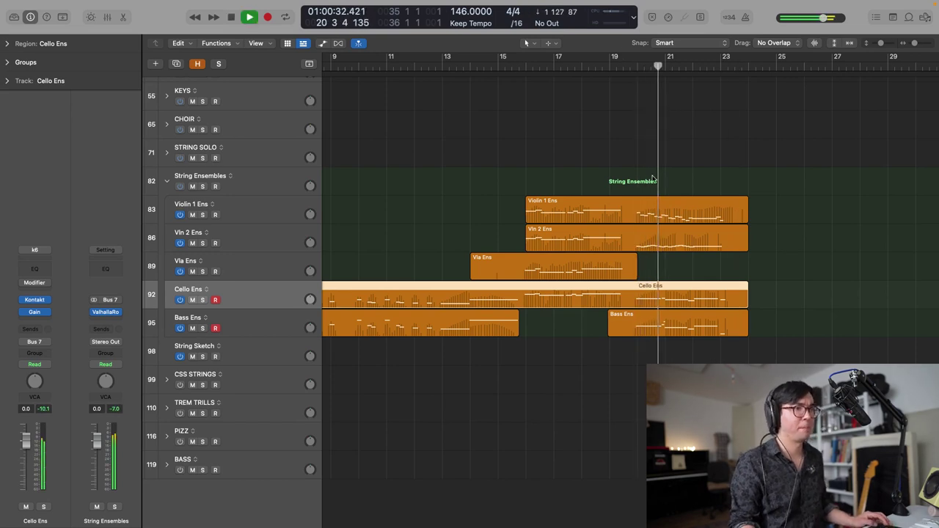
double_click(625, 327)
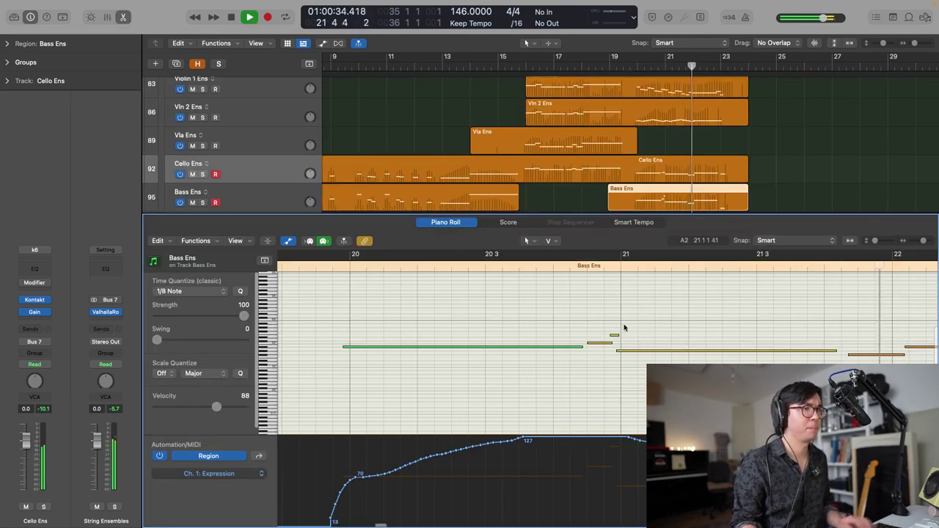
- Try to delete the short high note just before bar 21 in the Bass Ens region, and undo the deletion
click(614, 335)
key(BackSpace)
key(super+z)
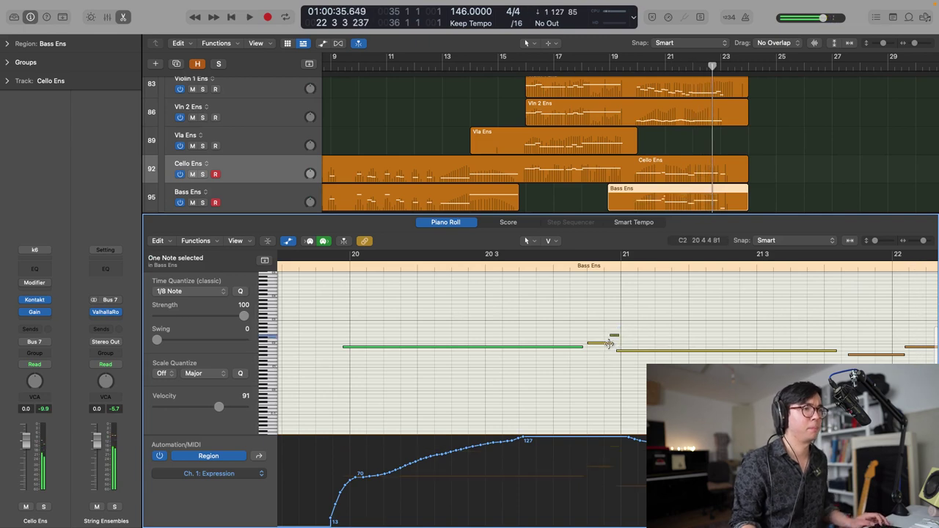
- Delete the short high note just before bar 21 in the Bass Ens region
click(609, 339)
click(616, 335)
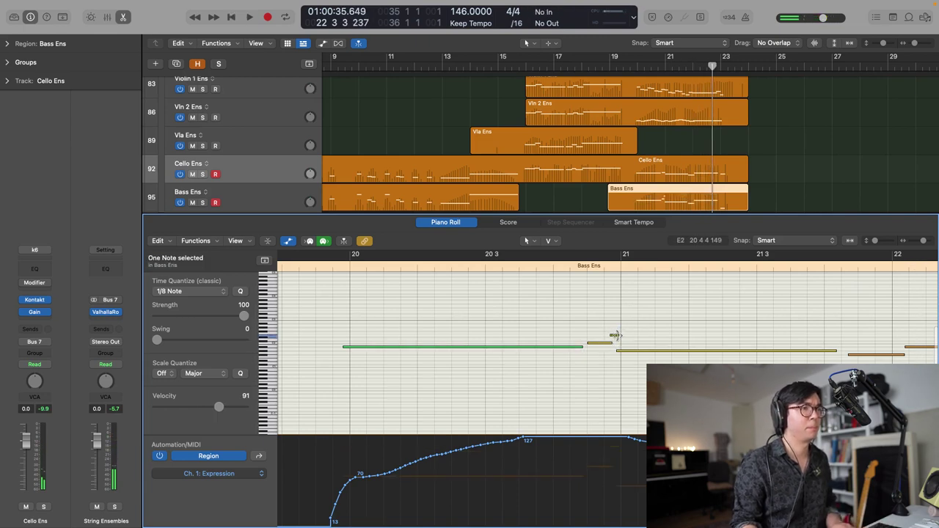
key(BackSpace)
scroll(671, 334, right, 4)
scroll(670, 334, down, 4)
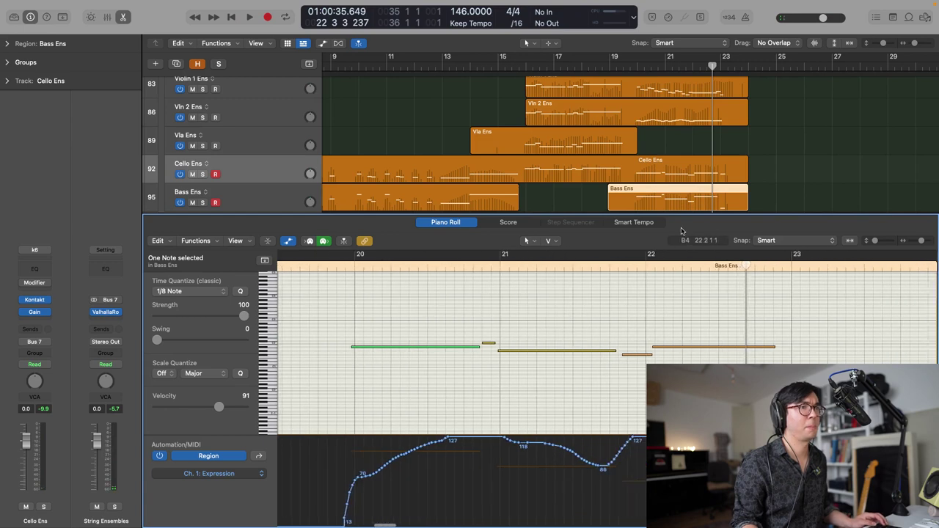
- Compare the Cello Ens and Bass Ens notes in the Piano Roll and play back the strings from about bar 19
click(675, 179)
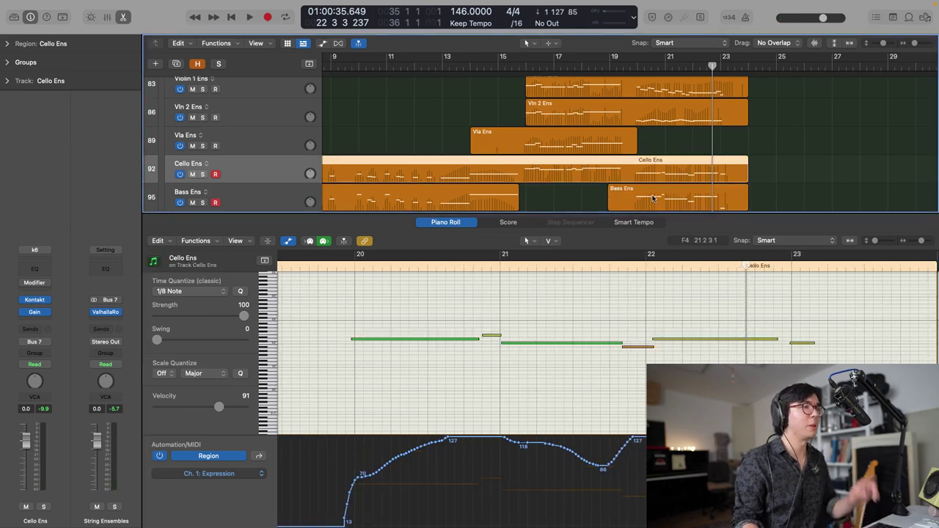
click(652, 196)
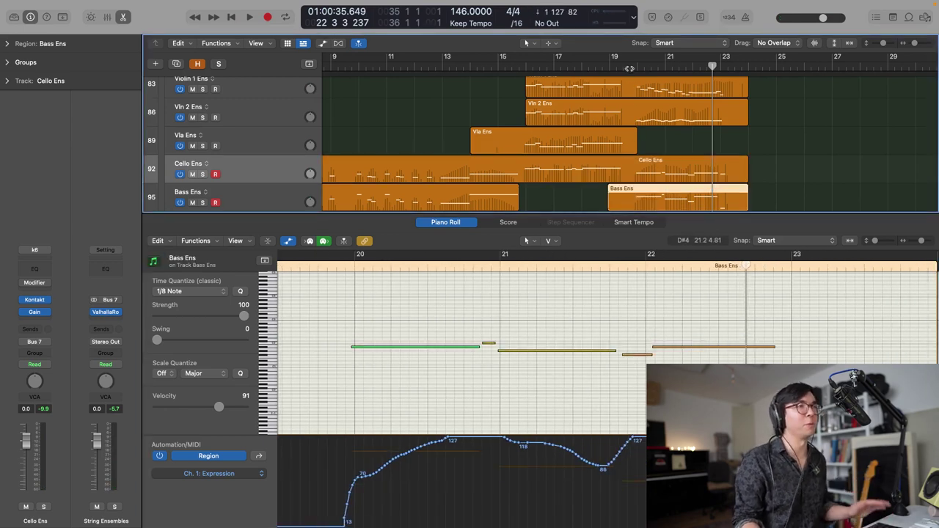
click(623, 65)
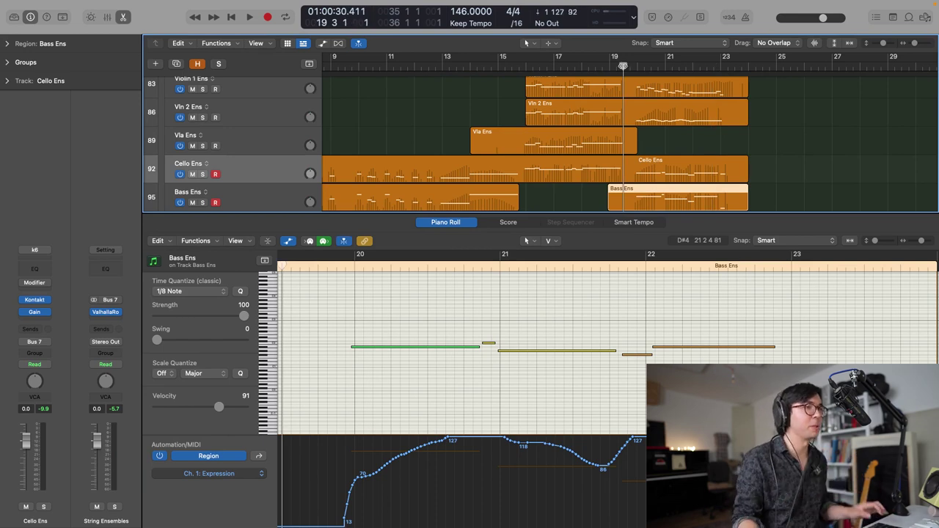
key(space)
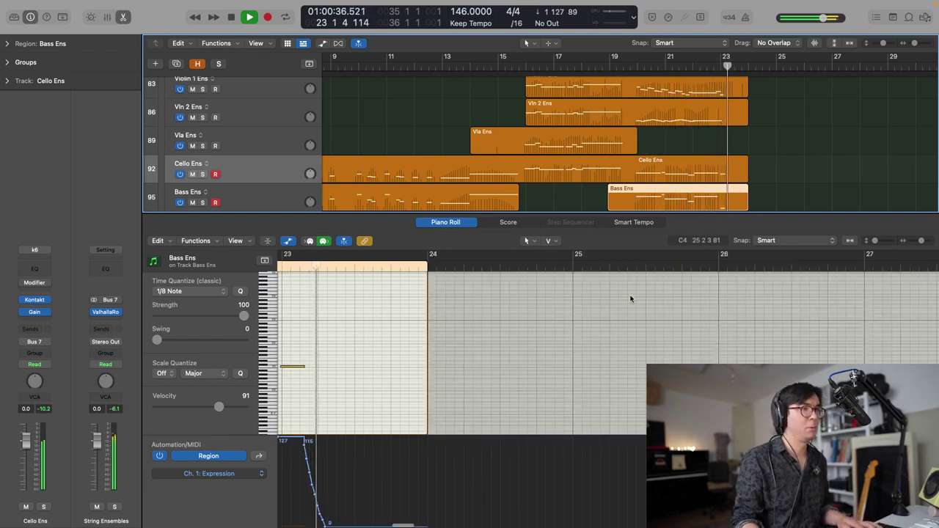
- Close the editor and play back the arrangement from about bar 14, then again from bar 16, with the piano sketch tracks in view
key(e)
click(471, 68)
scroll(476, 83, left, 3)
scroll(477, 85, up, 5)
scroll(480, 86, up, 10)
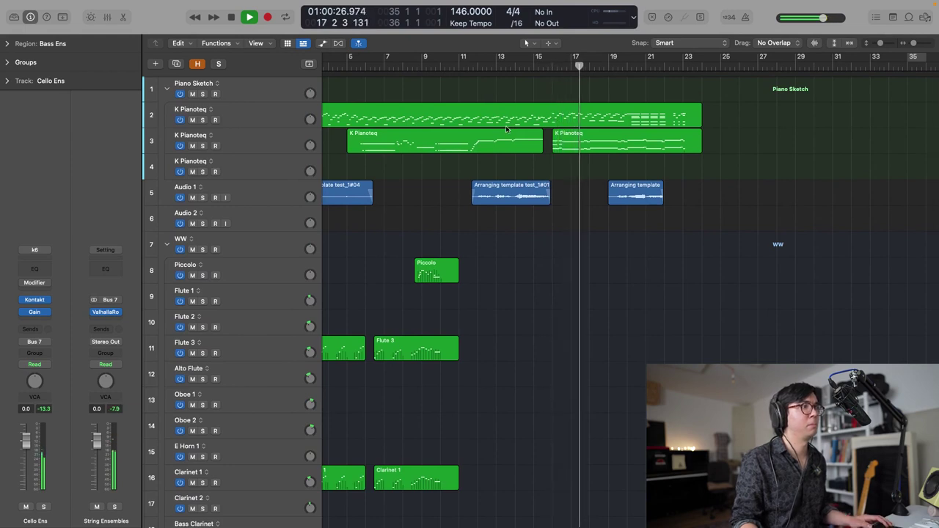
key(space)
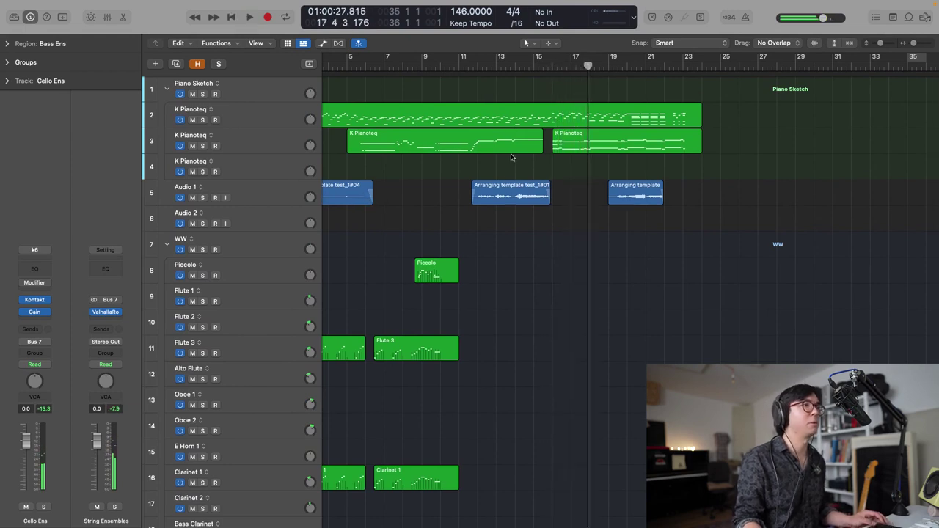
scroll(589, 110, up, 2)
scroll(570, 108, right, 2)
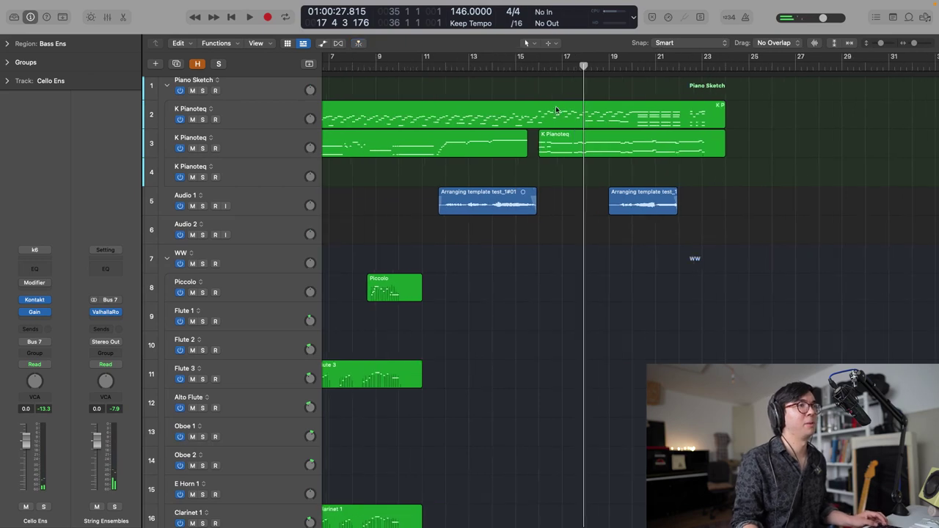
click(538, 77)
key(space)
scroll(538, 76, up, 3)
key(space)
- Split the upper K Pianoteq region at bars 16 and 20, and copy the section between them to the Flute 1 track
click(458, 115)
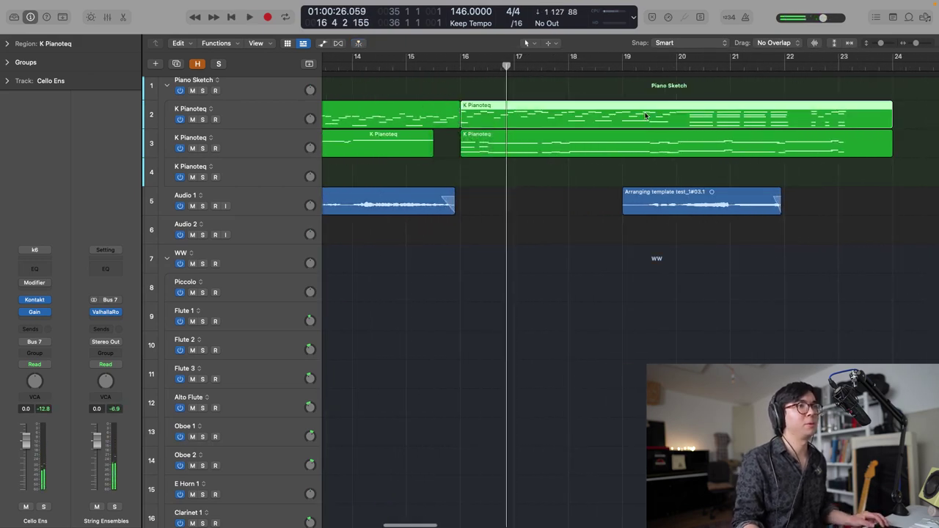
click(675, 110)
scroll(514, 121, down, 4)
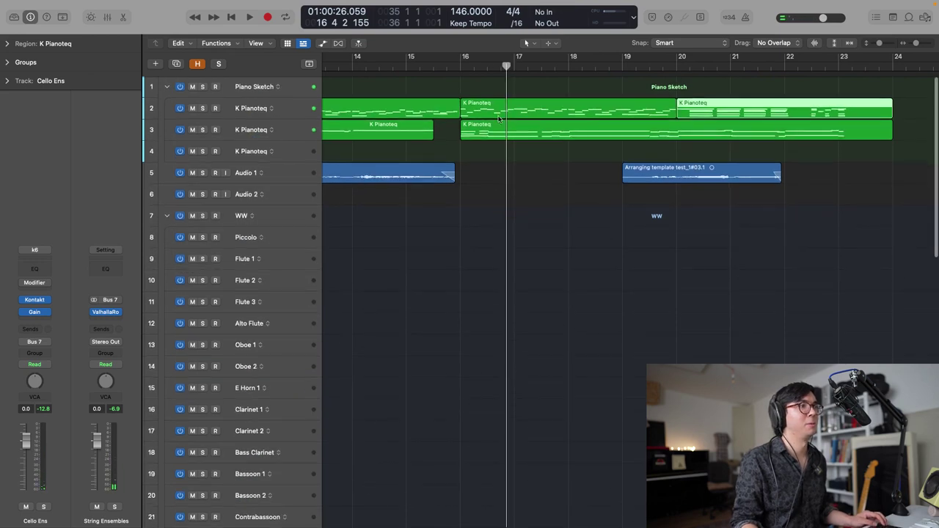
drag(577, 109, 577, 252)
- Open the copied Flute 1 region in the Piano Roll, turn all its notes into pairs of short repeated notes, and play it back
double_click(576, 251)
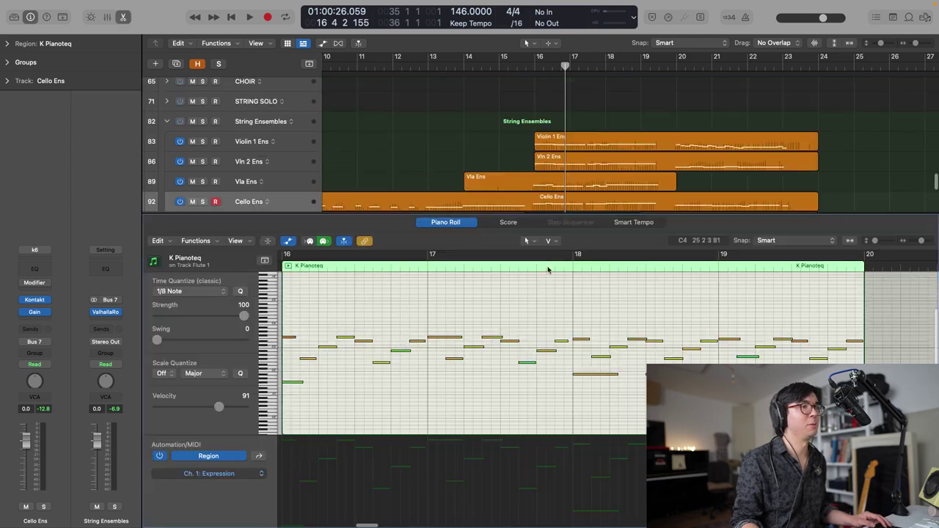
key(super+a)
drag(519, 345, 494, 341)
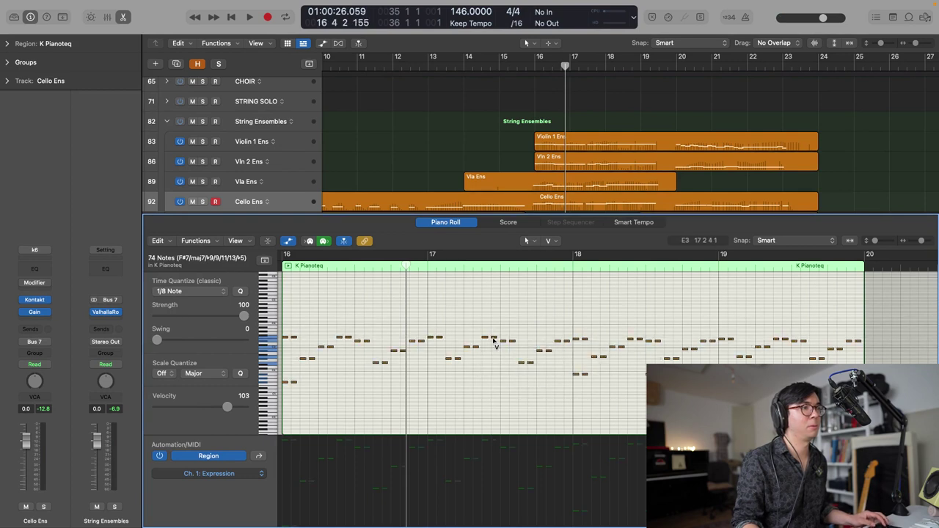
key(space)
key(space)
scroll(342, 147, down, 5)
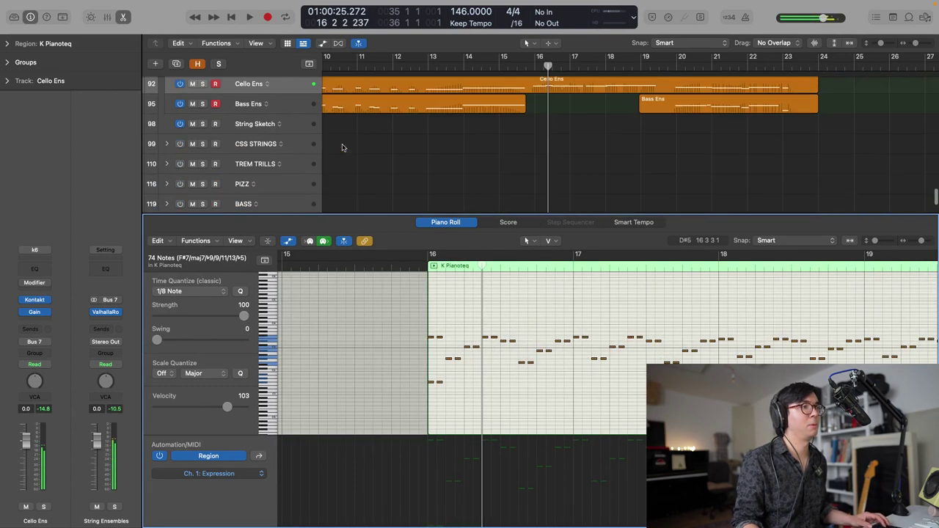
- Delete the two low notes at the start of bar 16 in the copied Flute 1 region
drag(465, 390, 419, 374)
key(BackSpace)
scroll(499, 142, down, 3)
scroll(498, 142, up, 10)
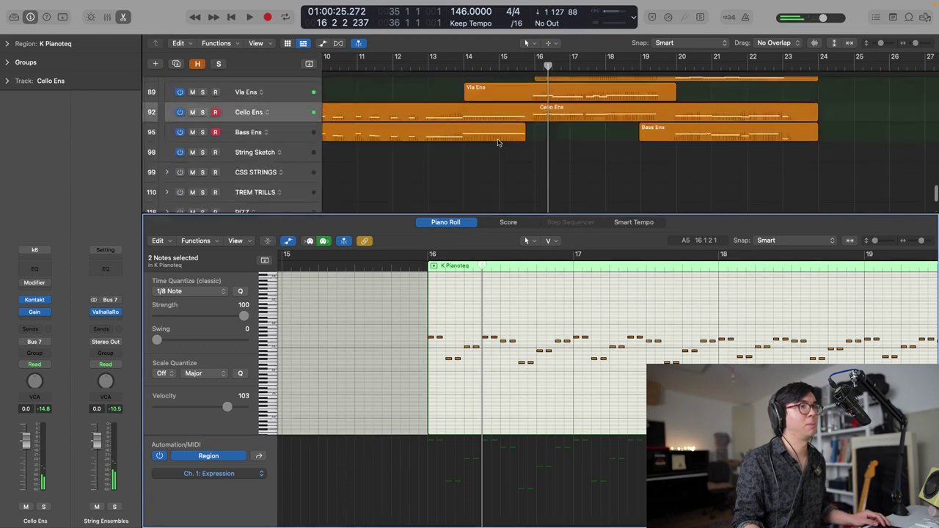
- Return to the full arrangement, solo Flute 1, and play it back from about bar 15
scroll(498, 143, down, 1)
key(p)
scroll(505, 155, up, 12)
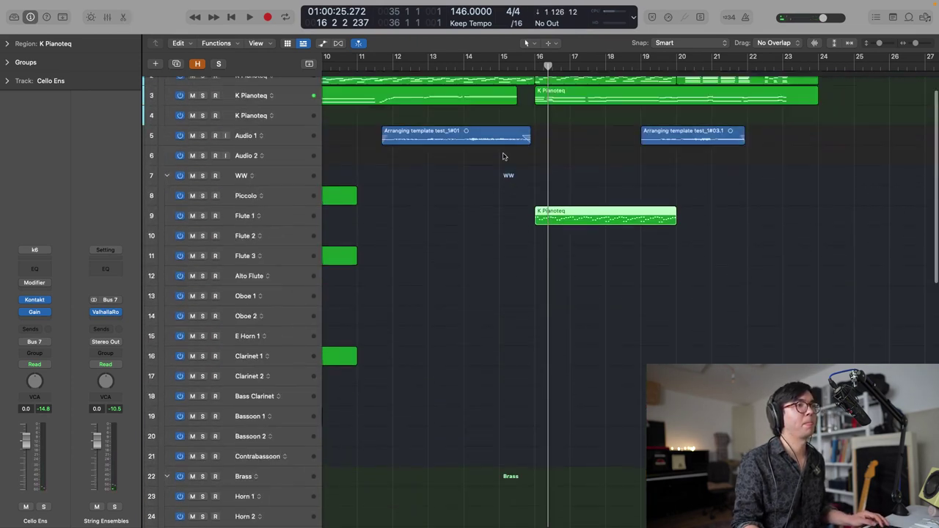
key(p)
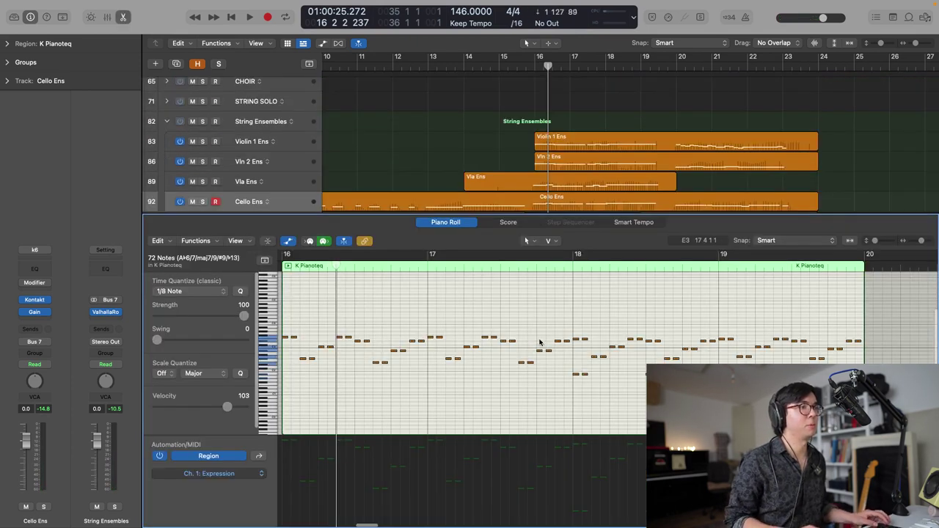
key(p)
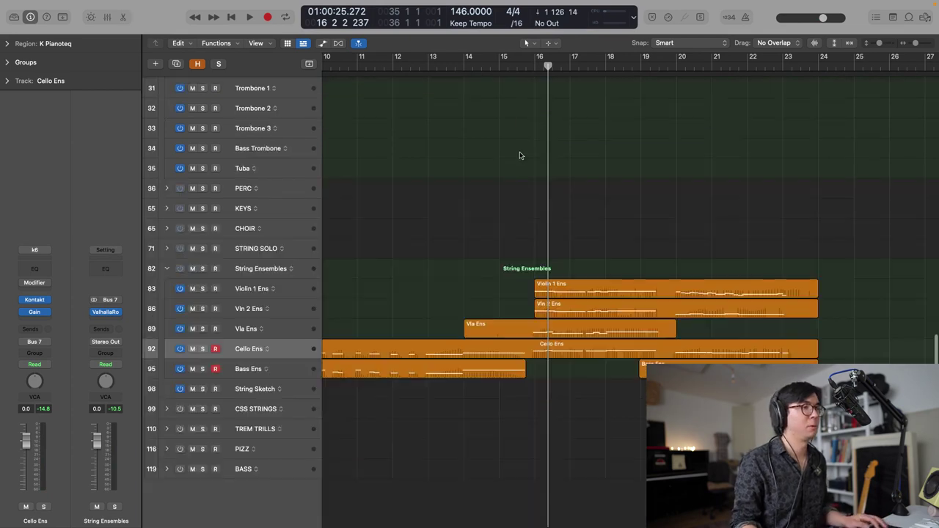
scroll(465, 218, up, 15)
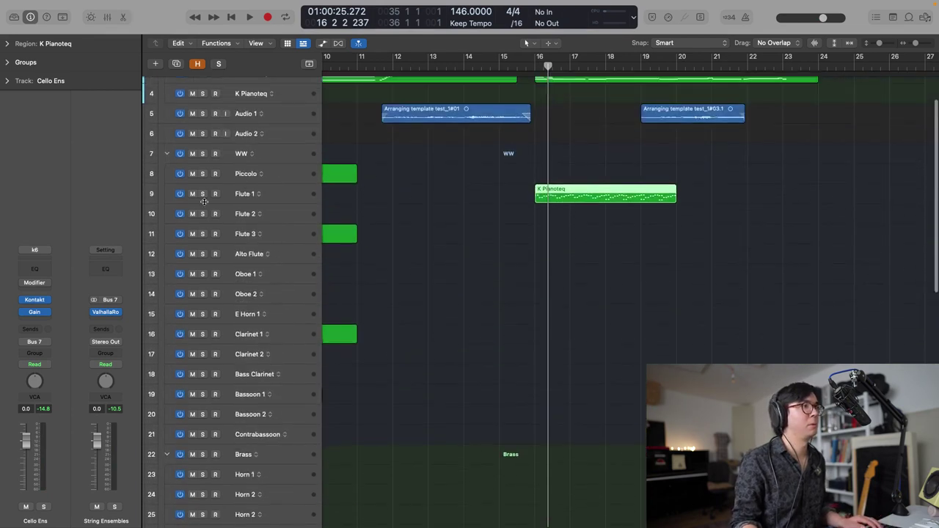
click(203, 194)
key(space)
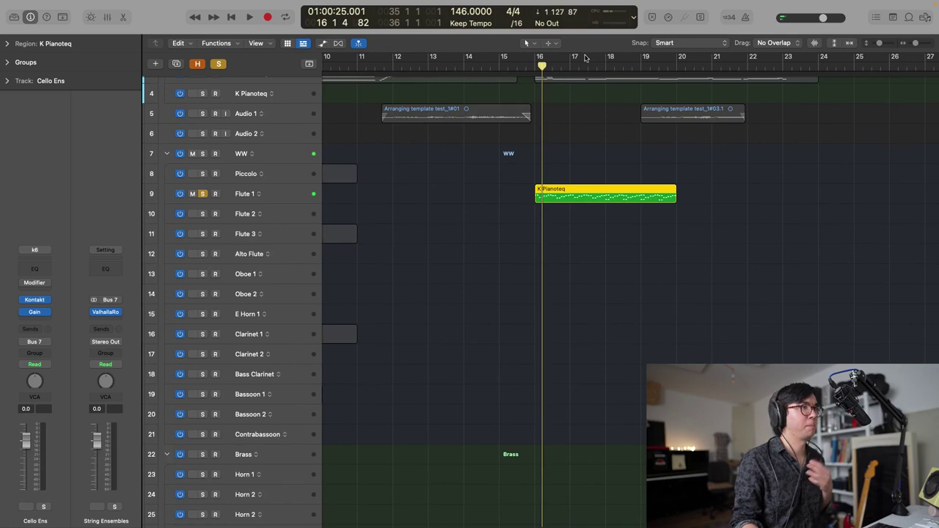
click(518, 66)
key(space)
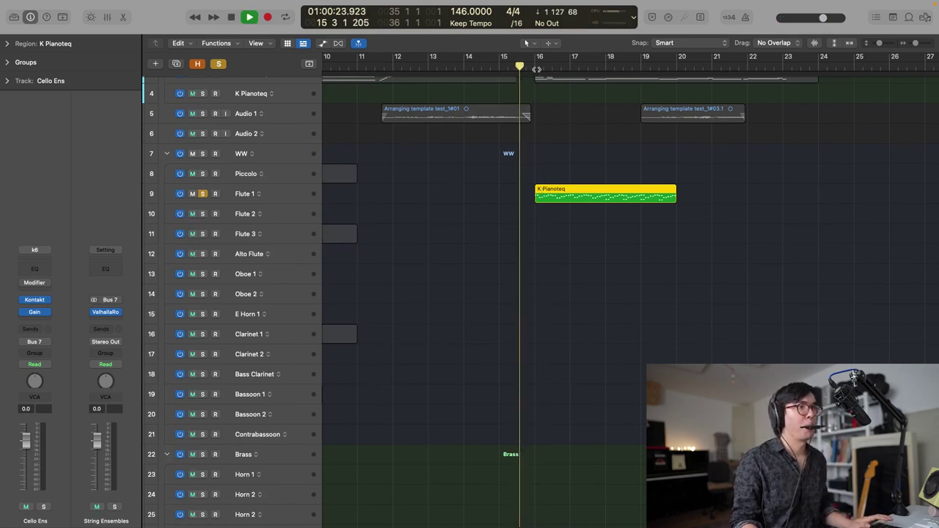
- Select the Flute 1 track, record-enable it, and play a short test up to bar 16
click(271, 195)
key(space)
click(215, 194)
key(space)
key(space)
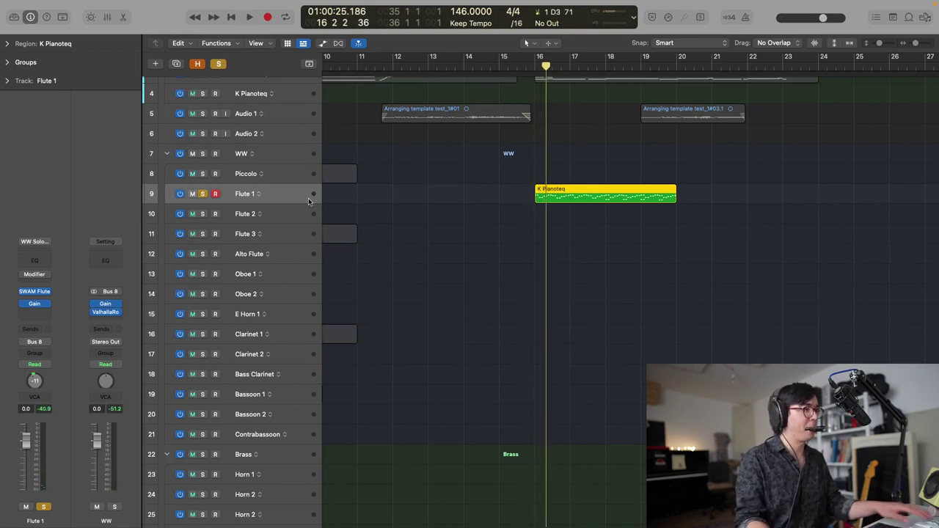
- Switch to Divisimate, toggle its Bypass, and return to Logic Pro
key(super+Tab)
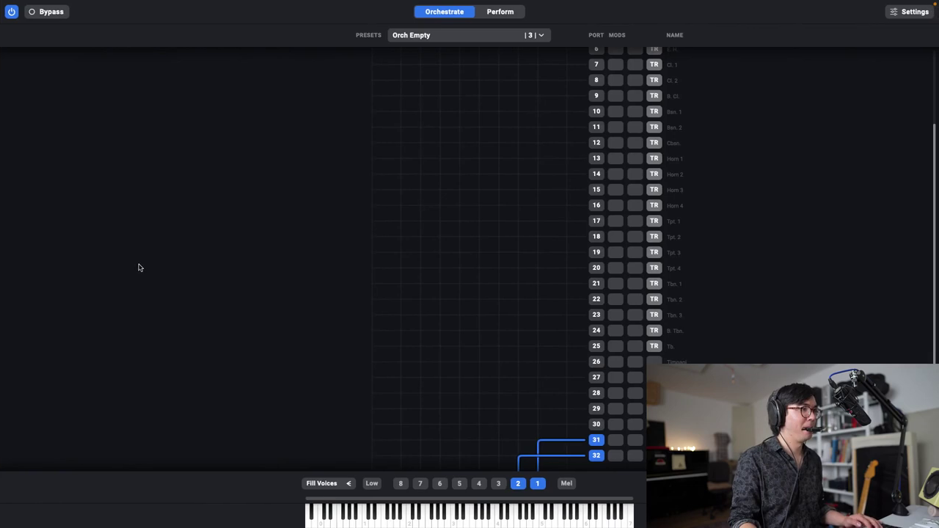
key(b)
key(super+Tab)
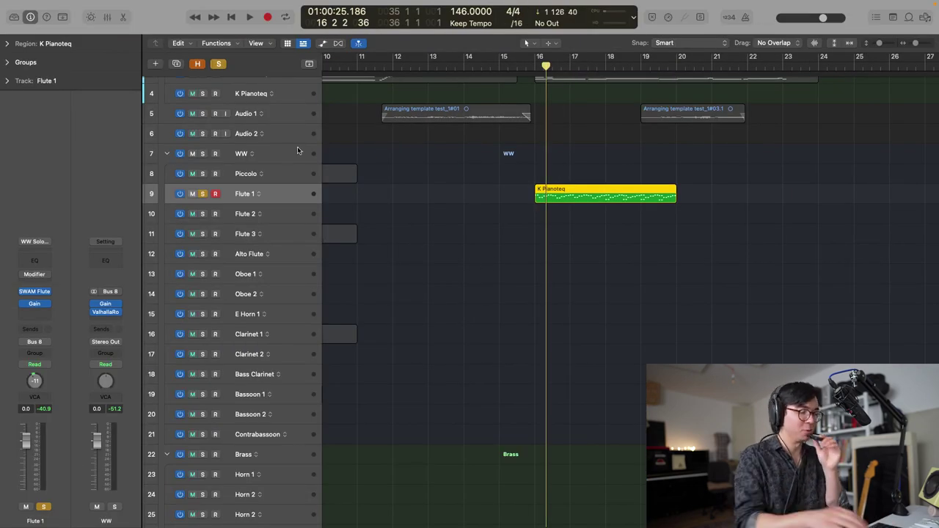
- Perform expression over the Flute 1 notes up to bar 20, capture it into the region, and play it back unsoloed
key(space)
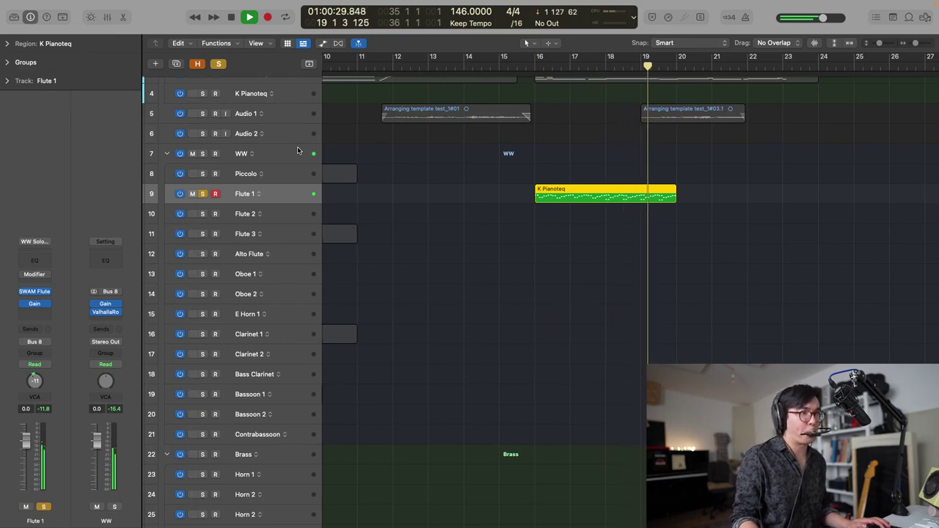
key(space)
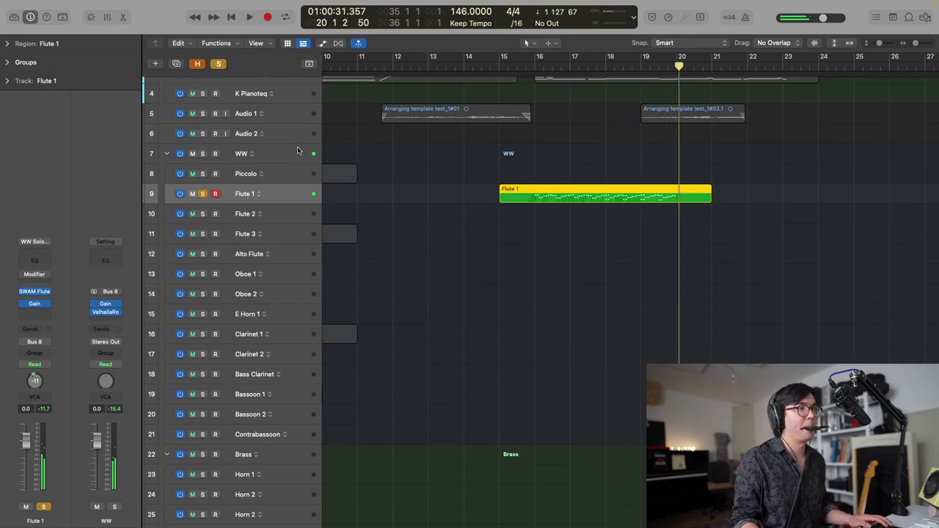
key(space)
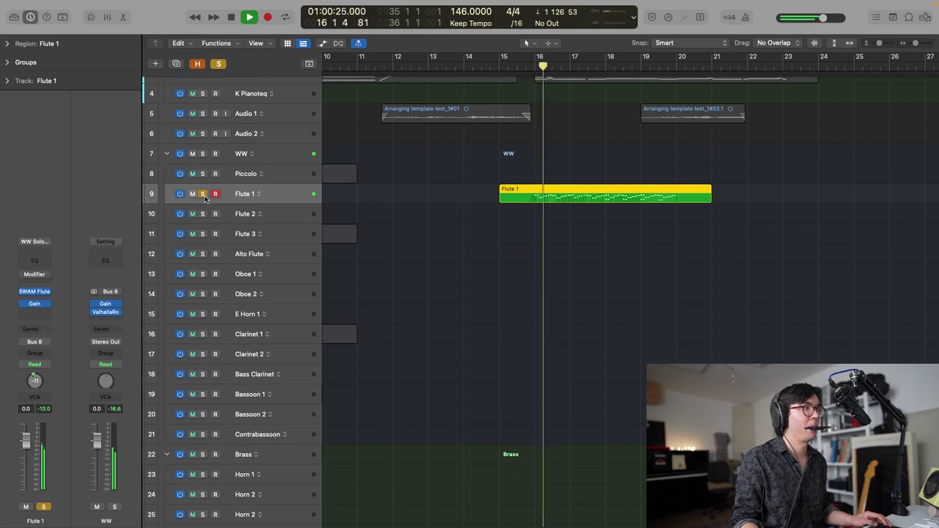
key(s)
key(space)
- Copy the Flute 1 region to the Piccolo track and transpose all the copied notes up one octave
drag(569, 201, 569, 184)
key(p)
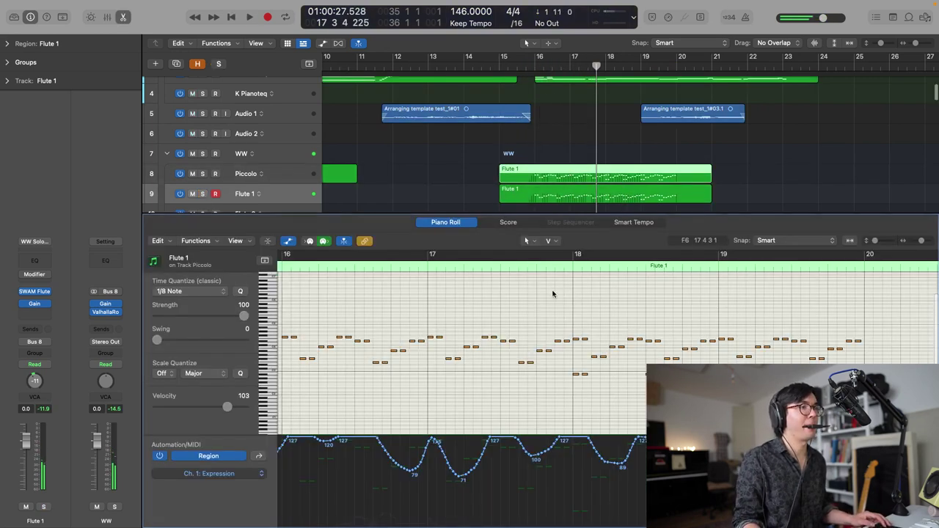
scroll(564, 296, down, 2)
- Play back the woodwinds from about bar 15, briefly soloing Piccolo, and close the Piano Roll
key(space)
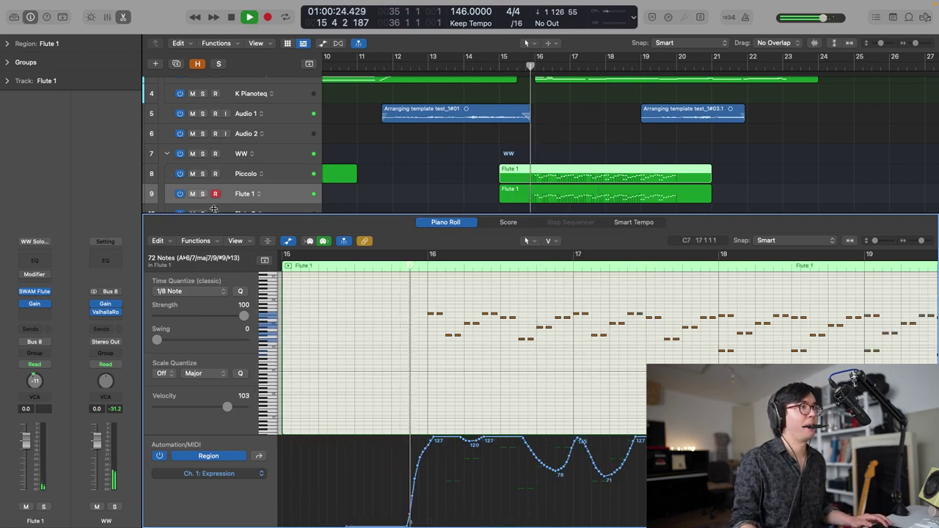
click(203, 174)
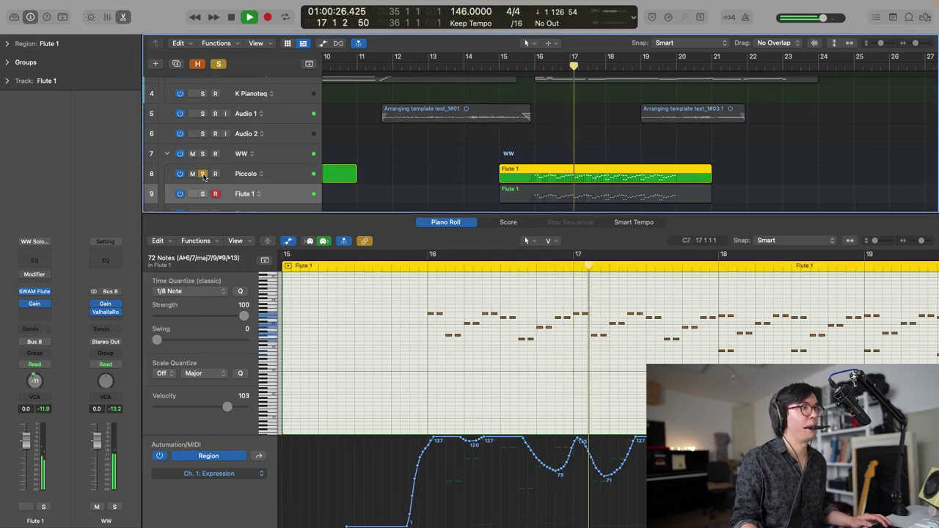
click(203, 174)
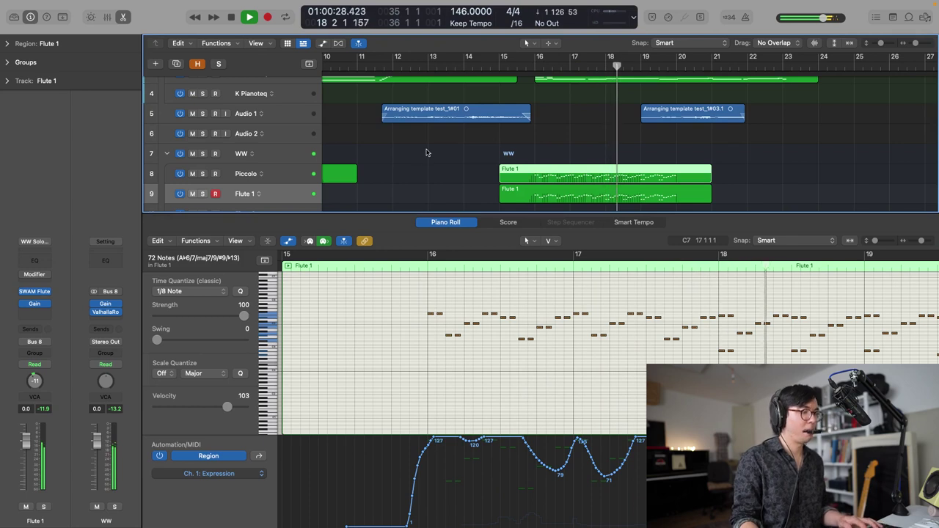
key(p)
scroll(433, 145, down, 8)
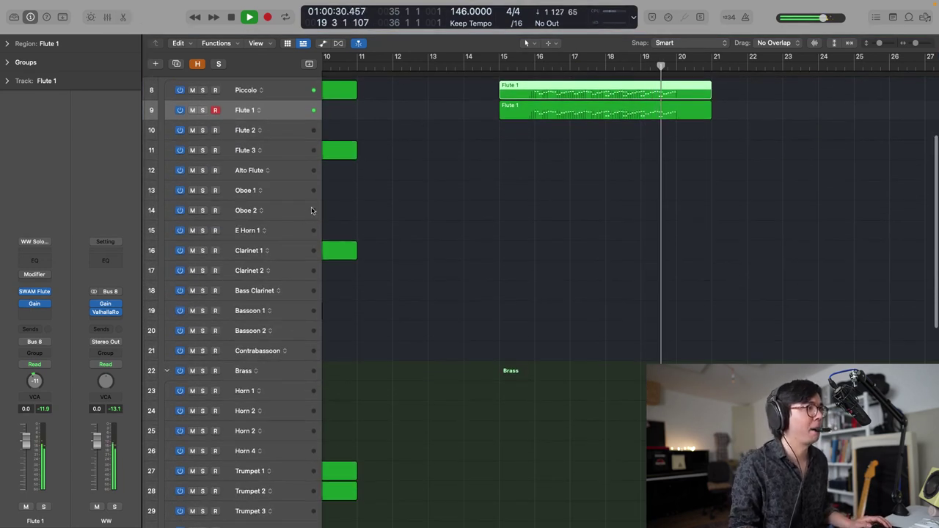
key(space)
scroll(319, 213, up, 5)
scroll(322, 214, down, 2)
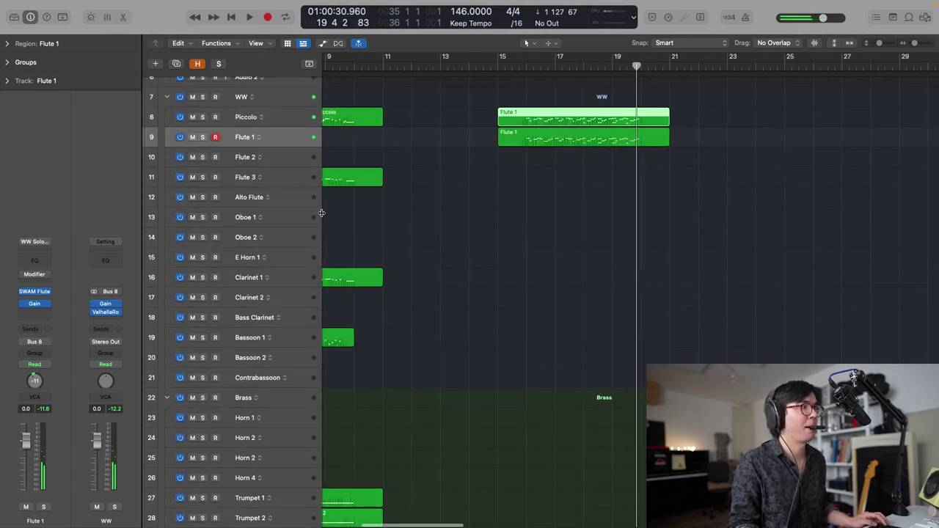
scroll(322, 213, down, 3)
scroll(321, 212, up, 2)
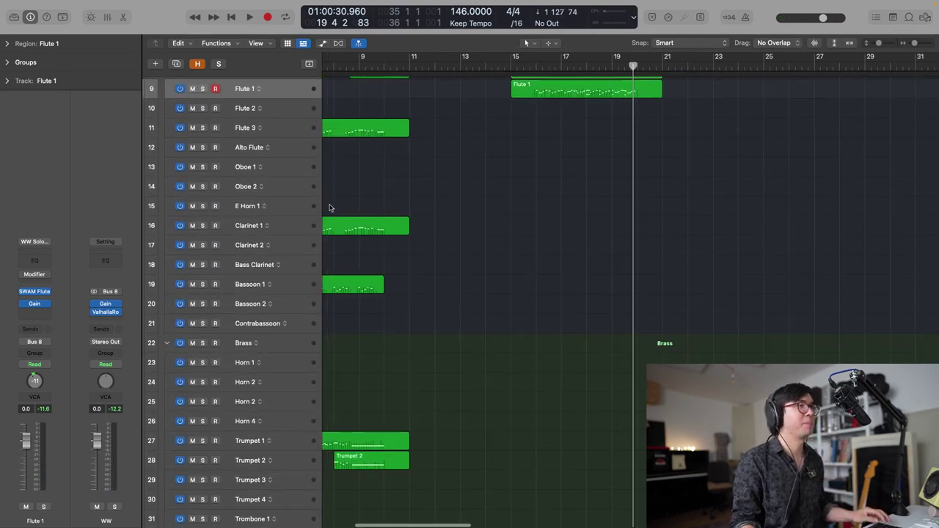
scroll(495, 162, up, 6)
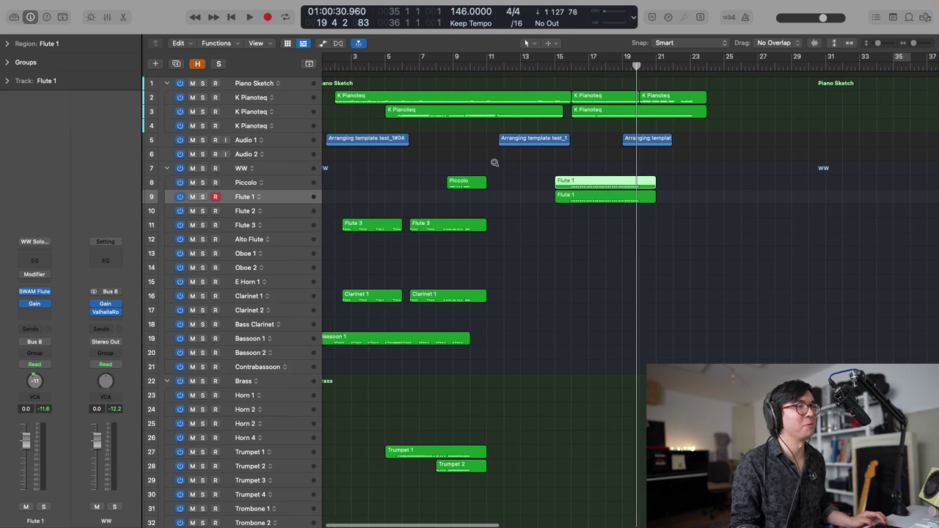
- Play back the arrangement from about bar 17 to bar 23 with the piano sketch and woodwind tracks in view
scroll(494, 163, down, 4)
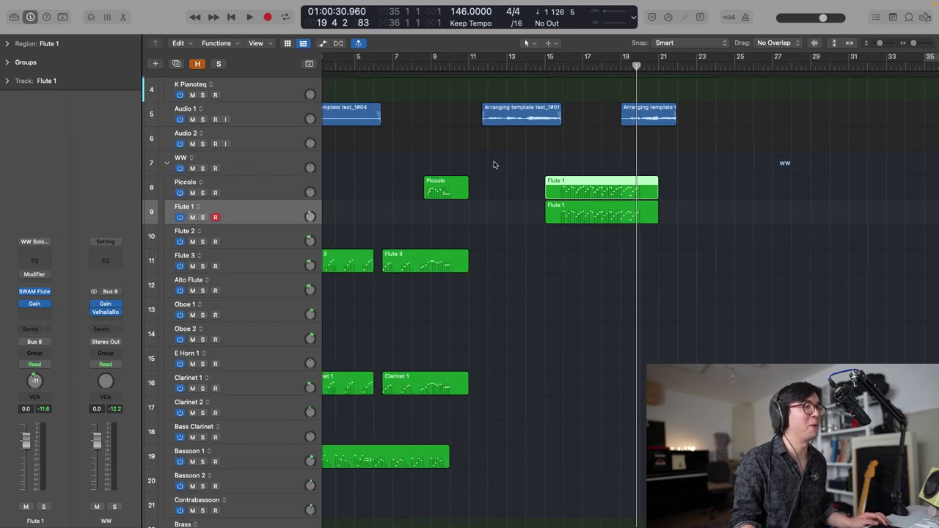
scroll(494, 163, left, 3)
scroll(494, 164, down, 3)
click(638, 68)
drag(639, 69, 638, 68)
key(space)
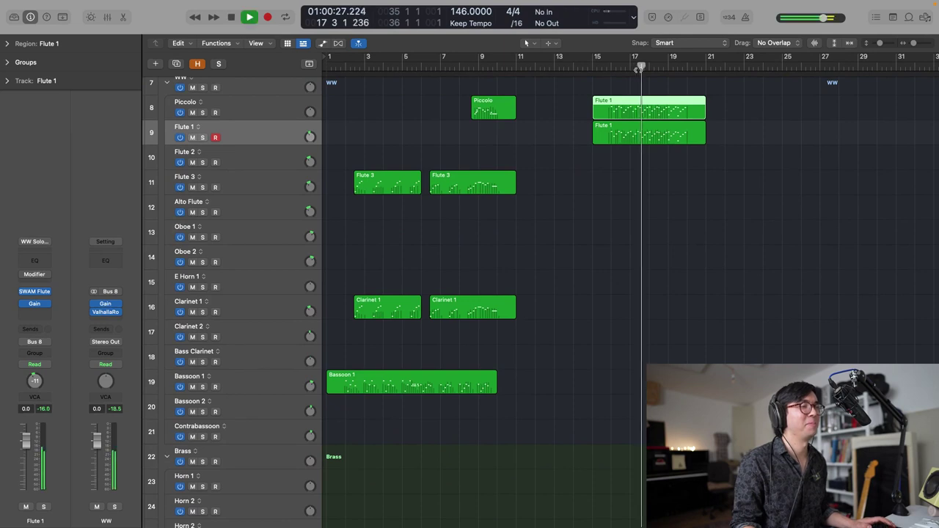
key(space)
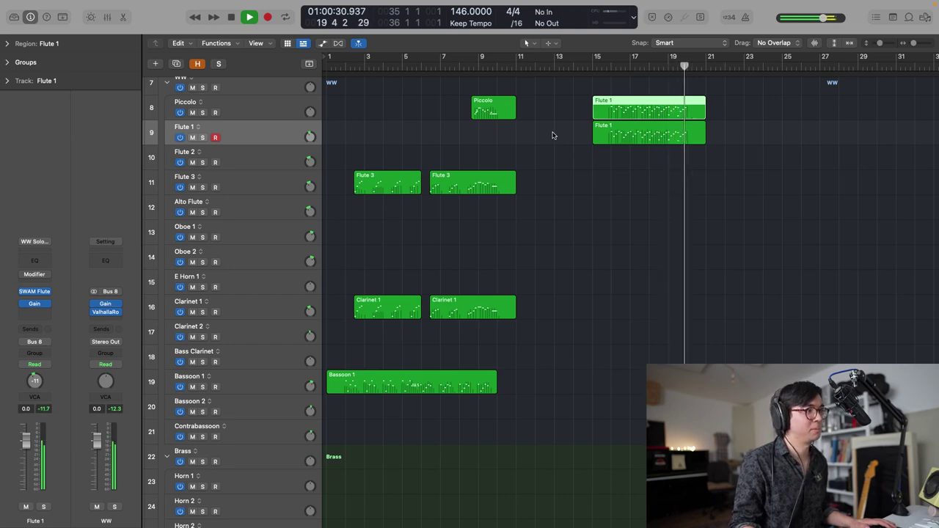
scroll(552, 135, down, 3)
scroll(553, 135, up, 6)
key(super+Up)
key(super+Up)
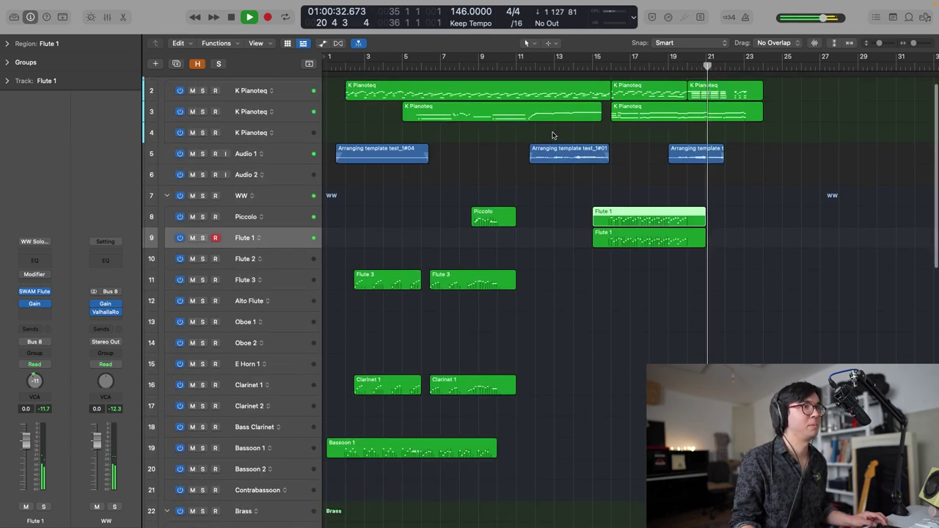
key(super+Left)
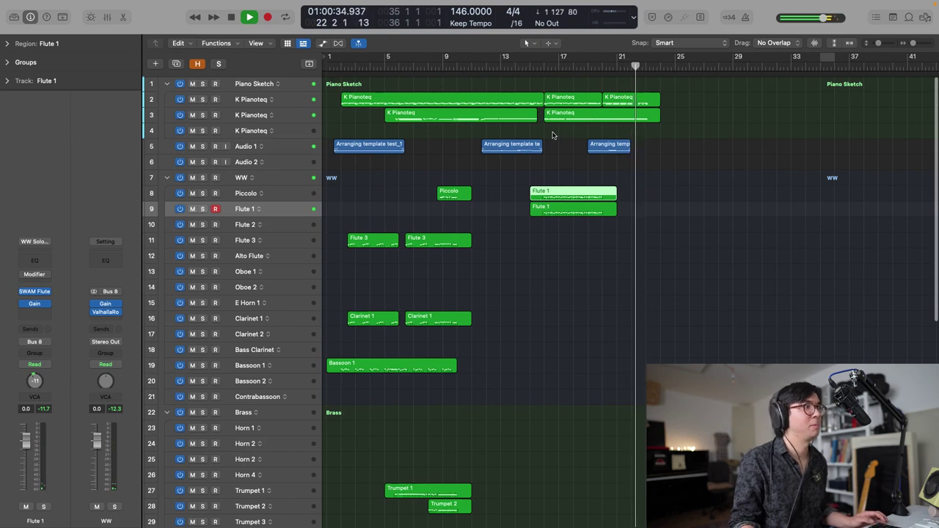
key(super+Up)
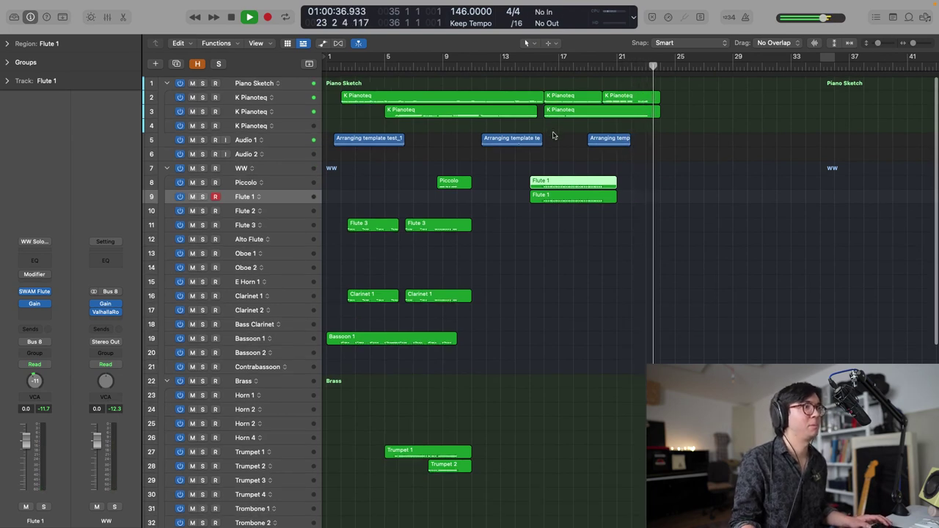
key(space)
- Perform the Flute 1 continuation from about bar 19, redoing the take, and capture it as a region over bars 21 and 22
scroll(553, 135, down, 2)
scroll(554, 135, down, 1)
scroll(554, 135, up, 1)
drag(606, 66, 587, 66)
key(space)
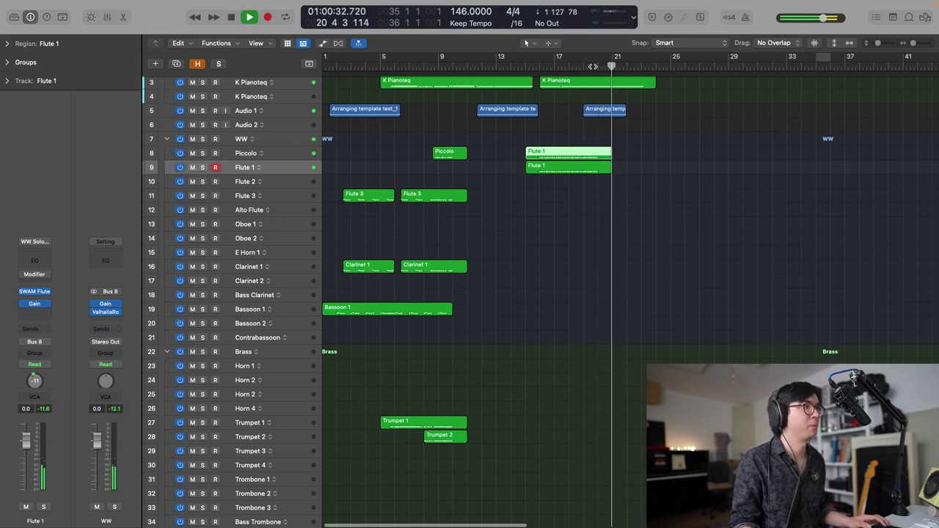
key(space)
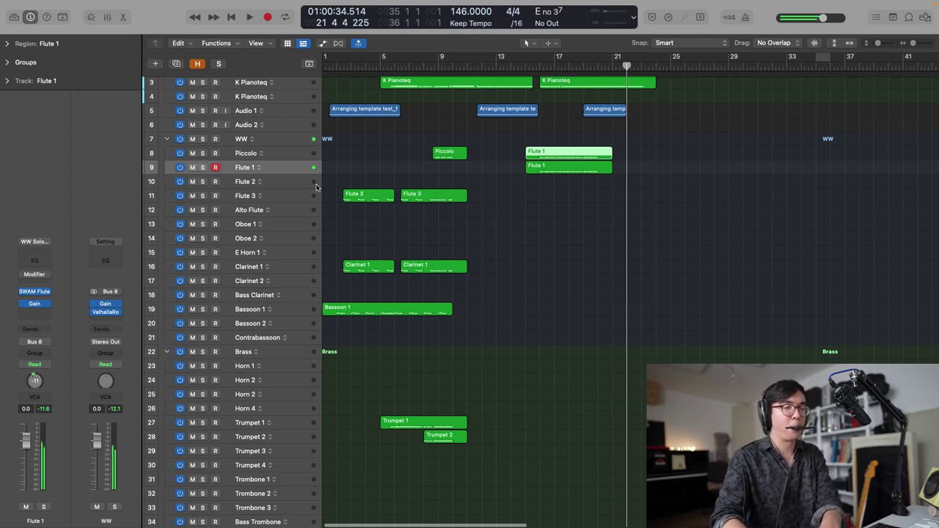
key(space)
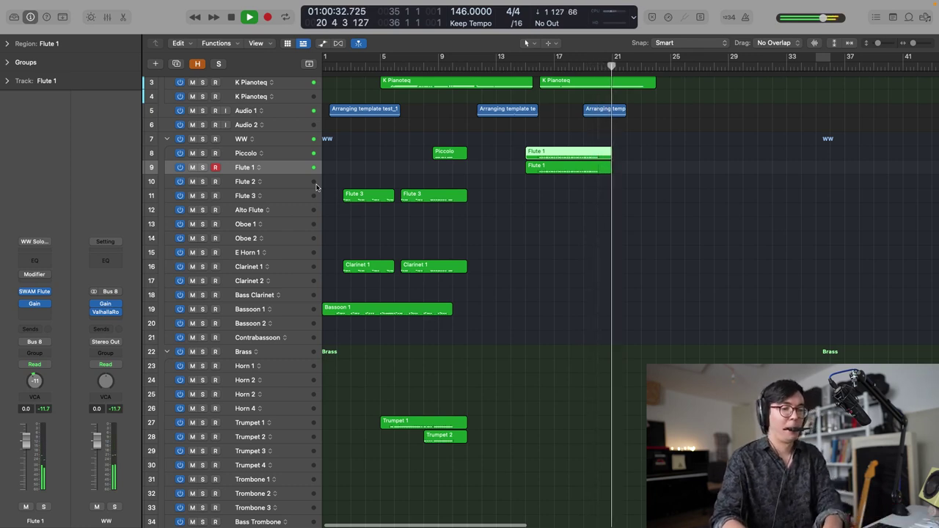
key(space)
key(shift+r)
- Perform the matching line on the Piccolo track and capture it as a region over bars 21 and 22
scroll(316, 188, left, 1)
click(587, 66)
key(space)
click(277, 160)
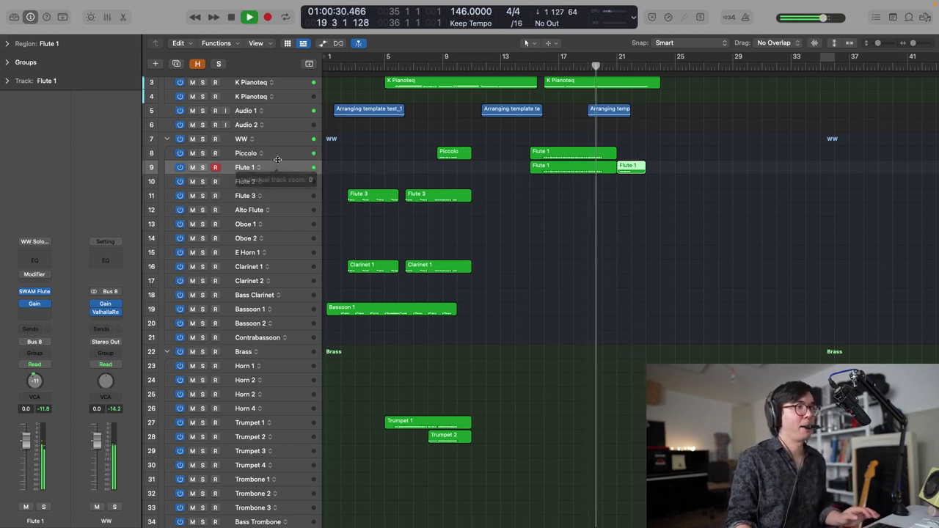
click(281, 155)
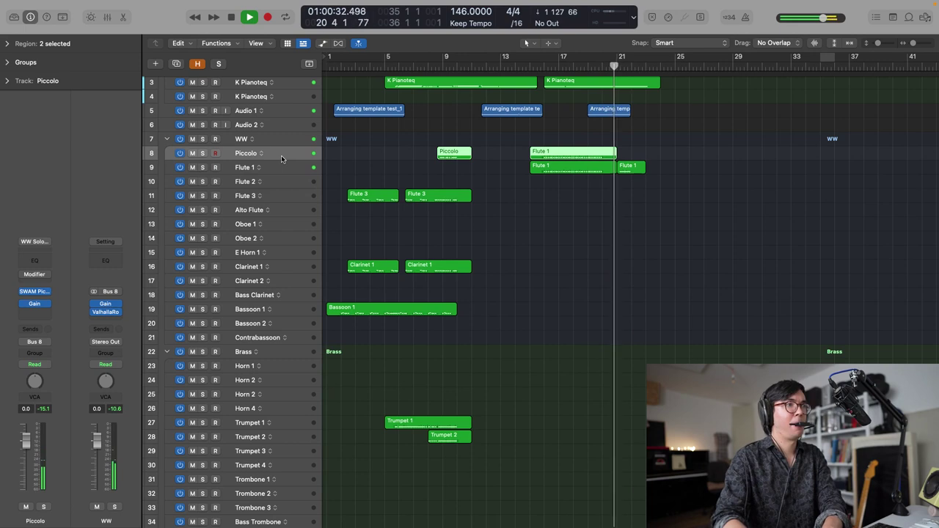
key(ctrl+r)
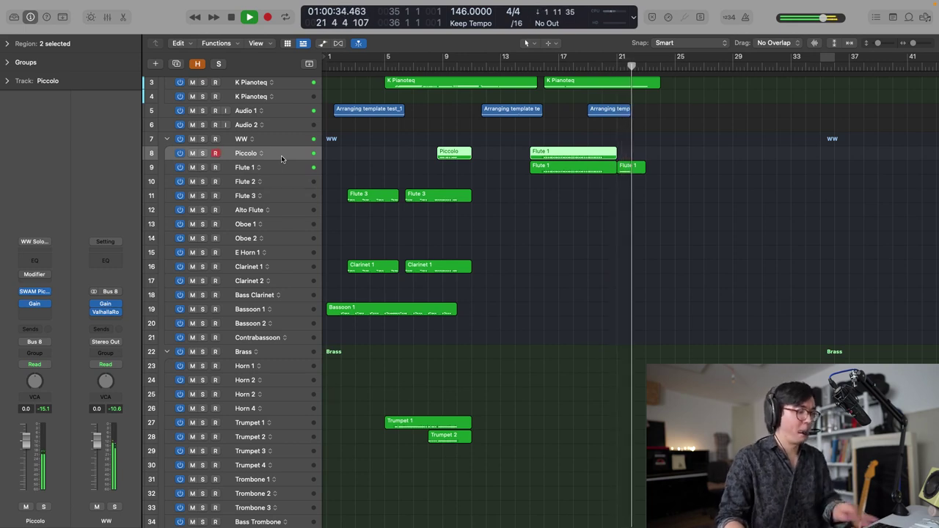
key(shift+r)
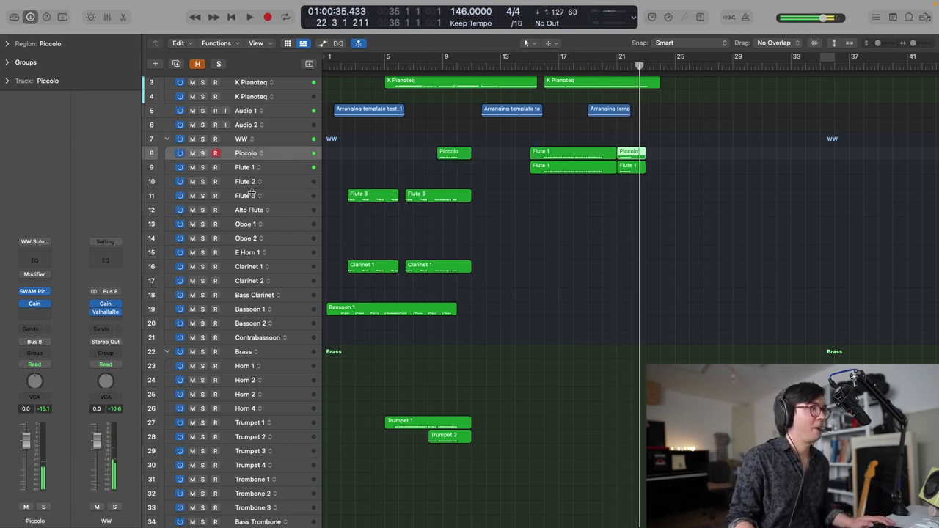
- Perform a Clarinet 1 line along with the playback and capture it as a region from bar 18 to about bar 24
click(276, 266)
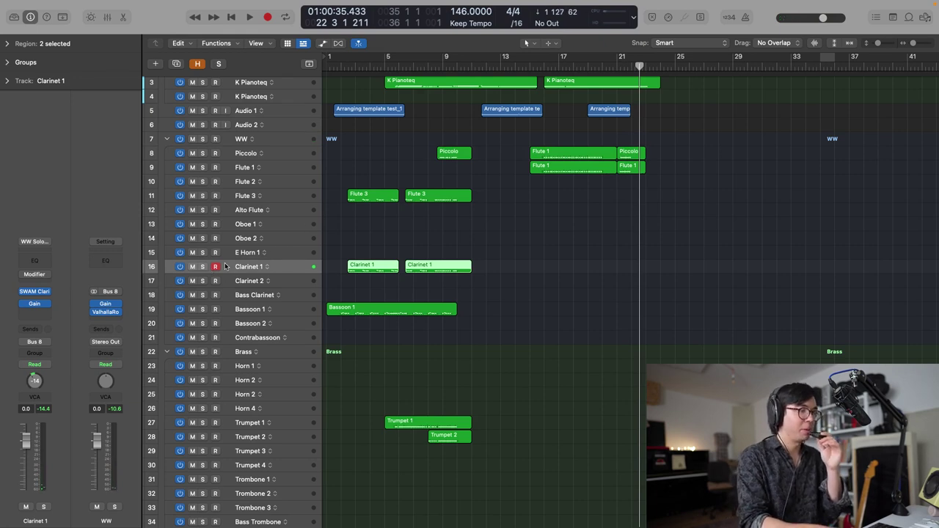
key(space)
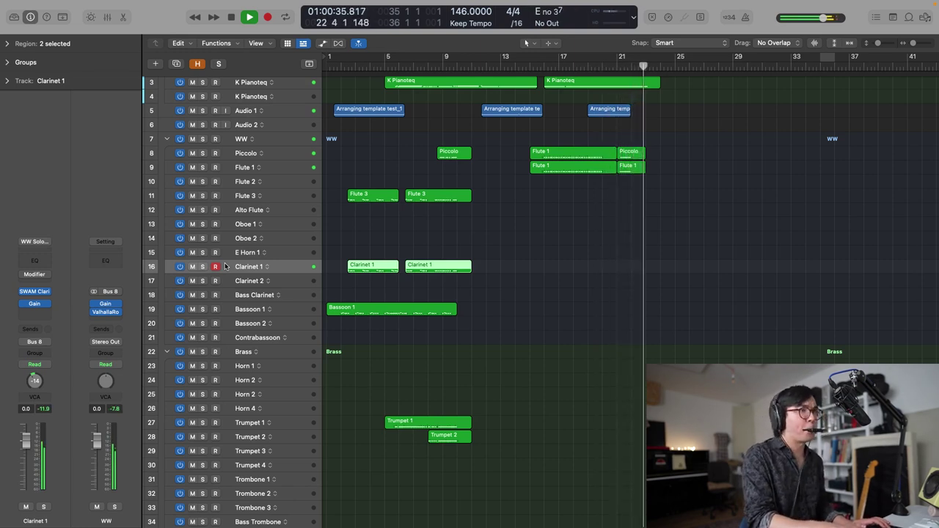
key(space)
key(shift+r)
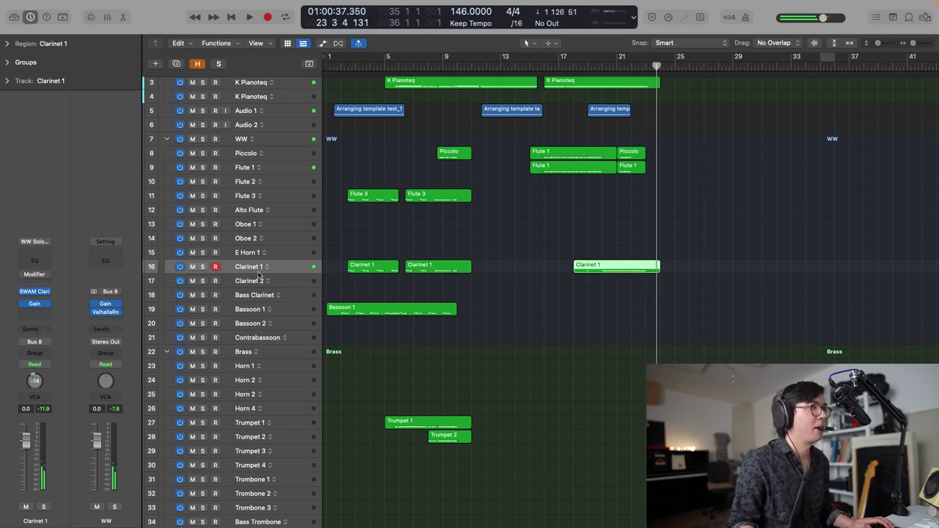
- Perform a Bassoon 1 line over several takes and capture it as a region from bar 18 to about bar 24
click(258, 228)
click(247, 227)
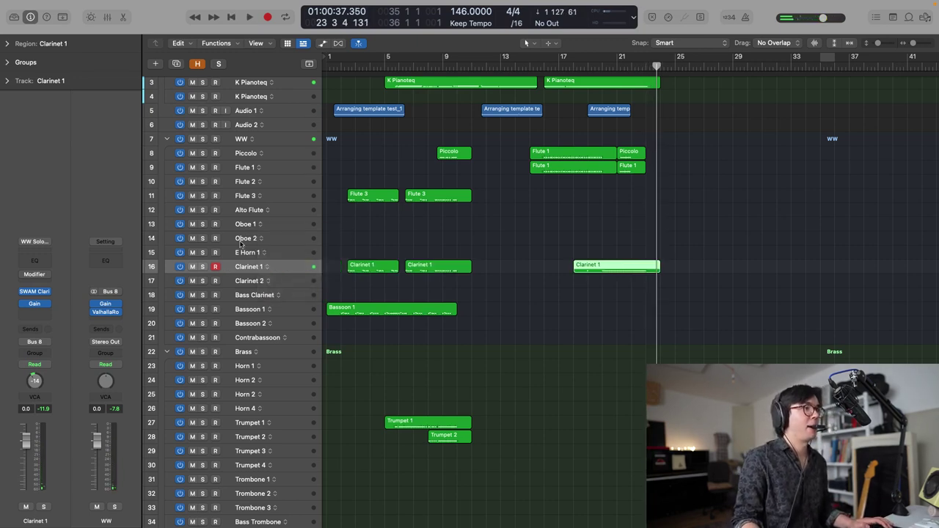
click(249, 309)
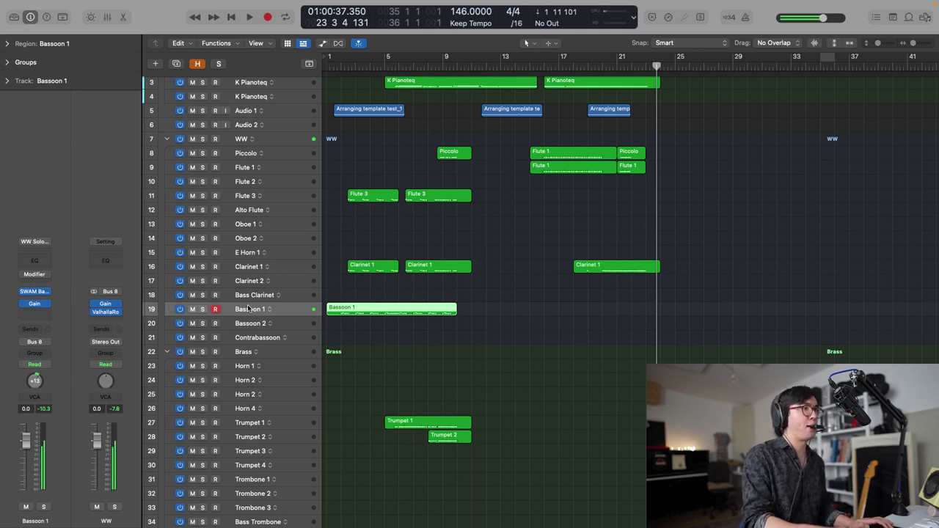
key(space)
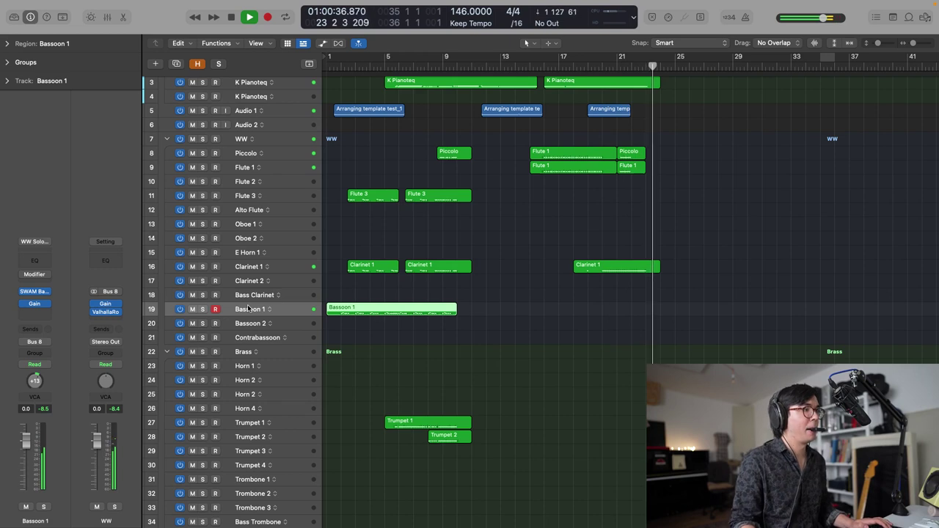
key(space)
key(space)
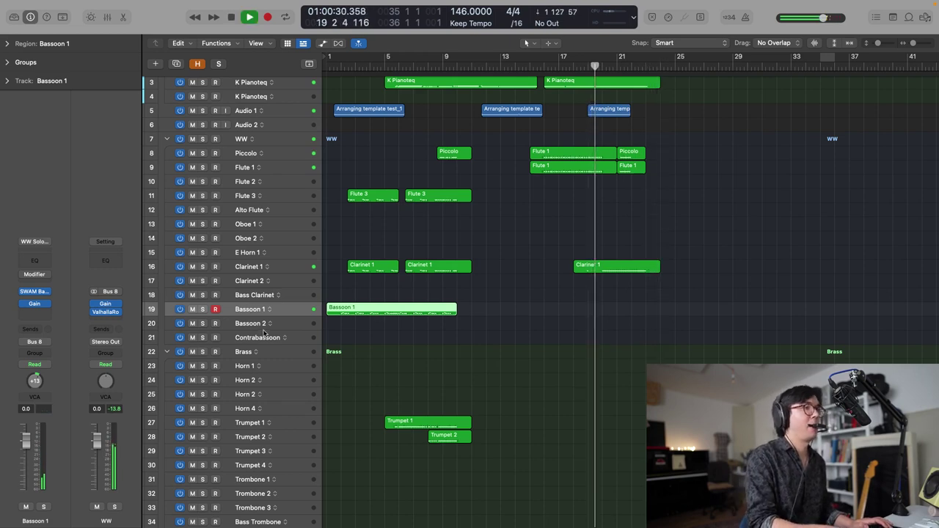
key(space)
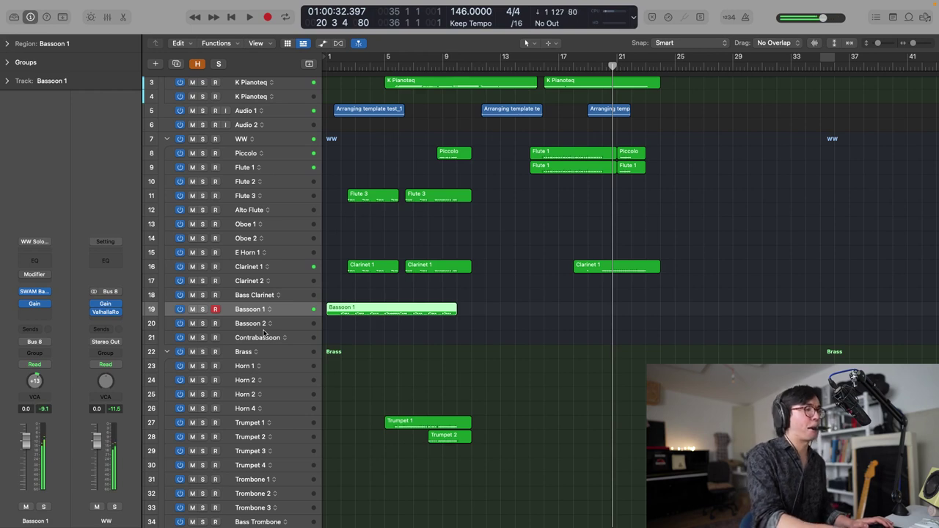
key(space)
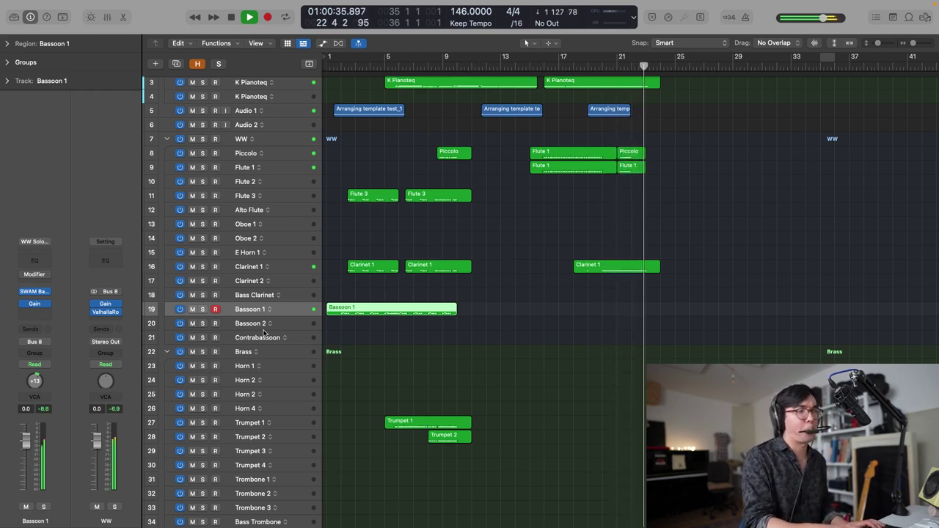
key(space)
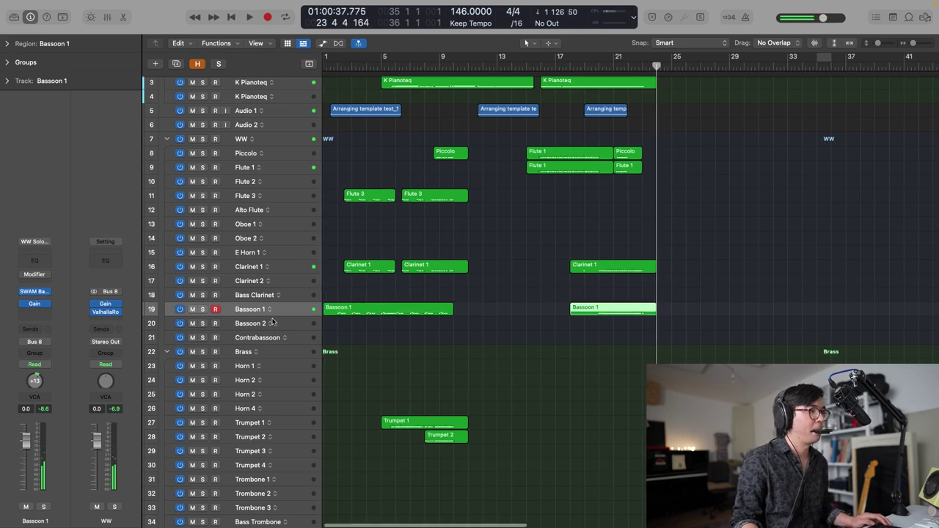
- Audition Trombone 1, then rehearse a Bass Trombone part against the playback from about bar 21
scroll(264, 334, down, 5)
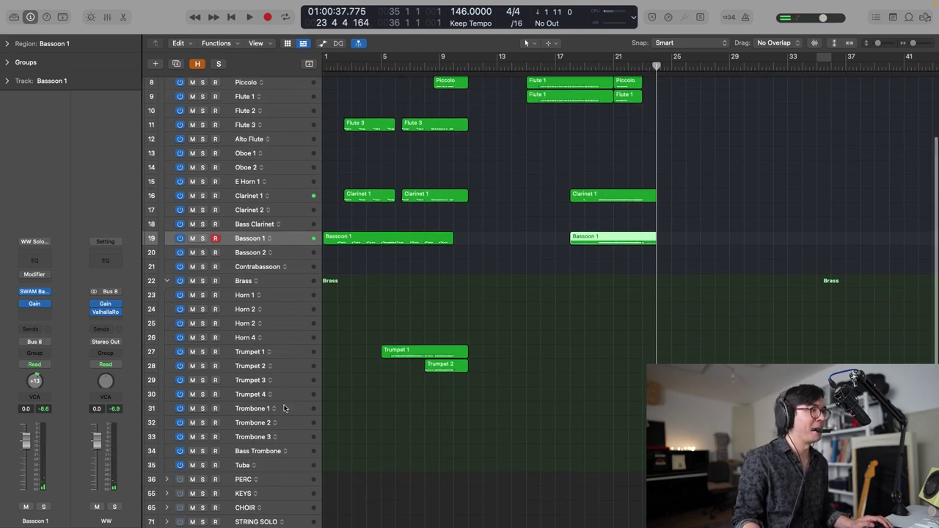
click(293, 408)
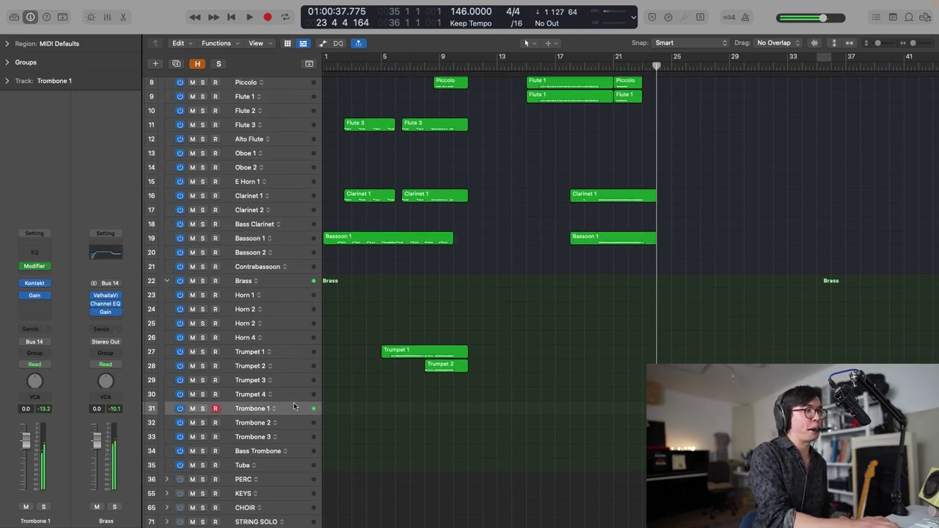
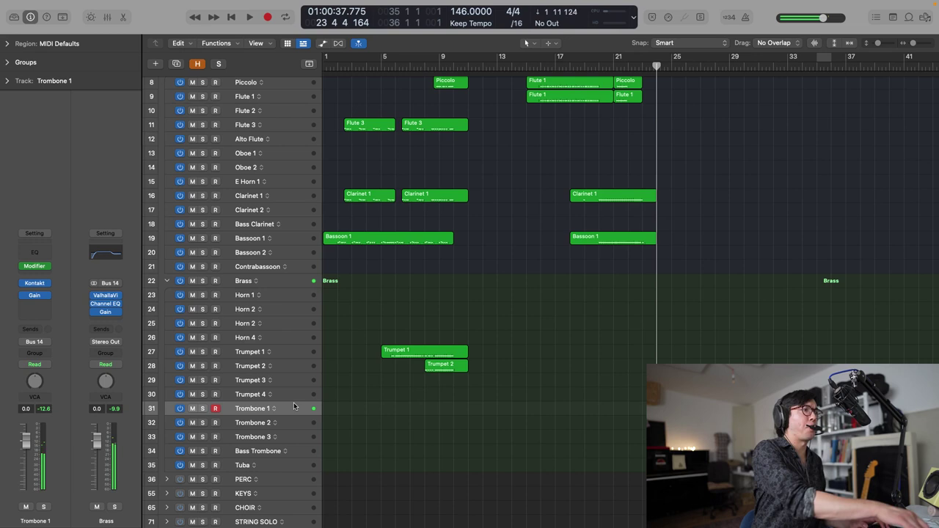
click(271, 451)
click(613, 64)
key(space)
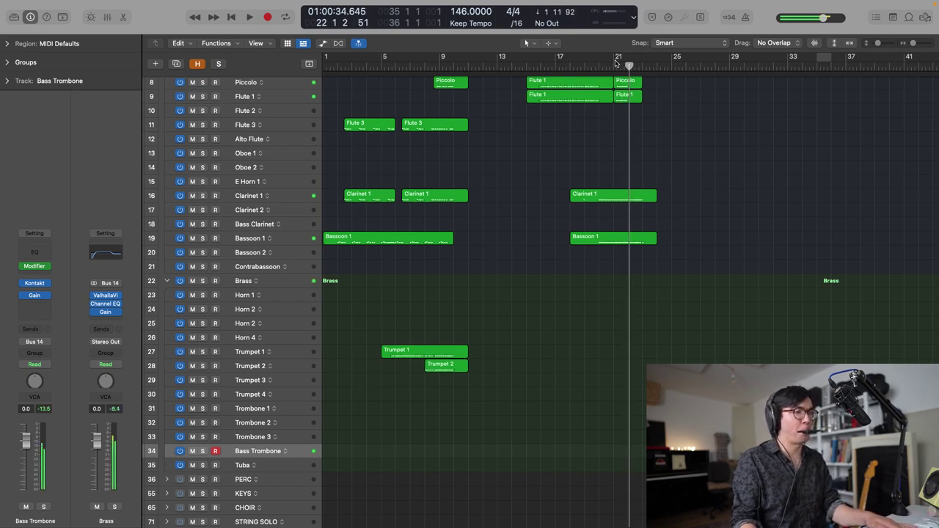
click(616, 64)
key(space)
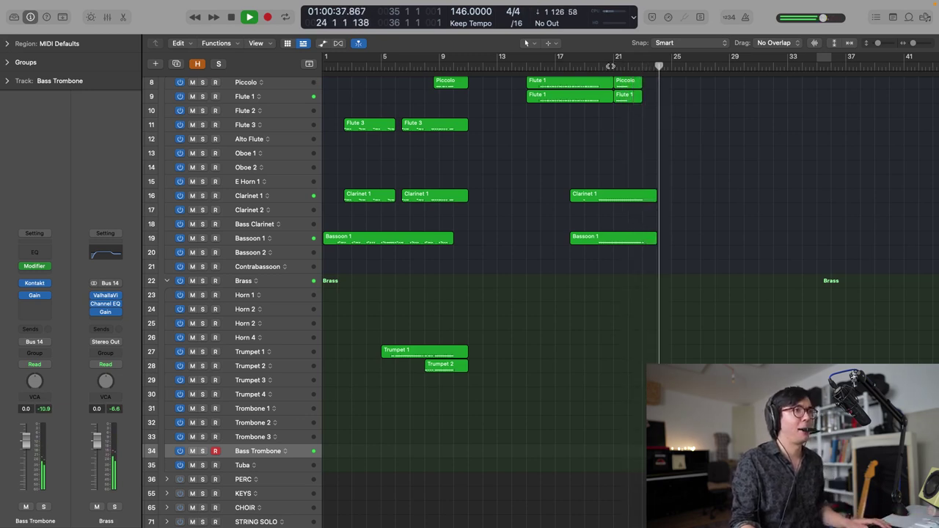
click(617, 64)
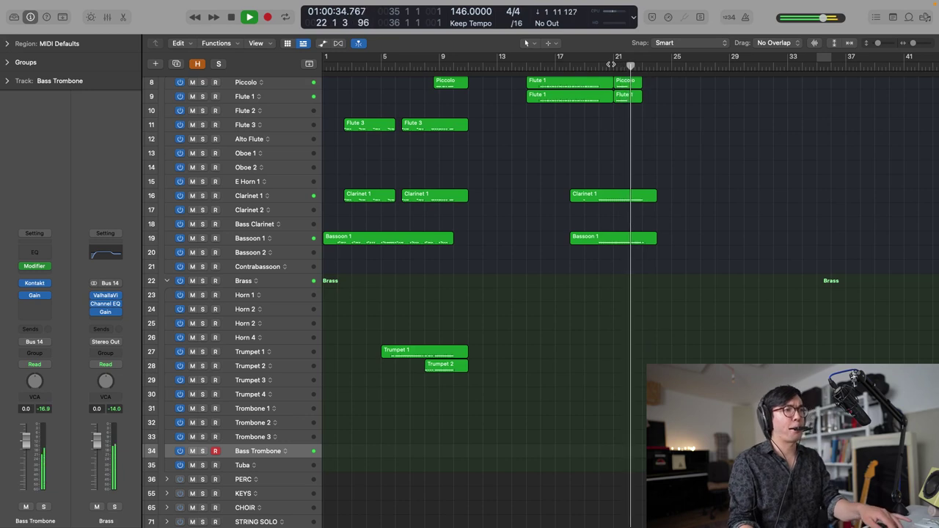
key(space)
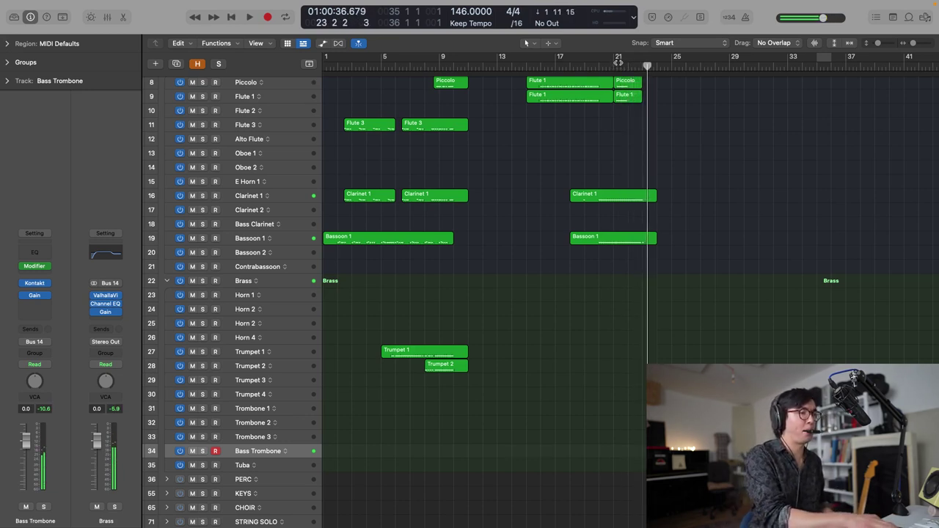
- Perform the Bass Trombone entry, capture it as a region from about bar 22, and play back from about bar 16
key(space)
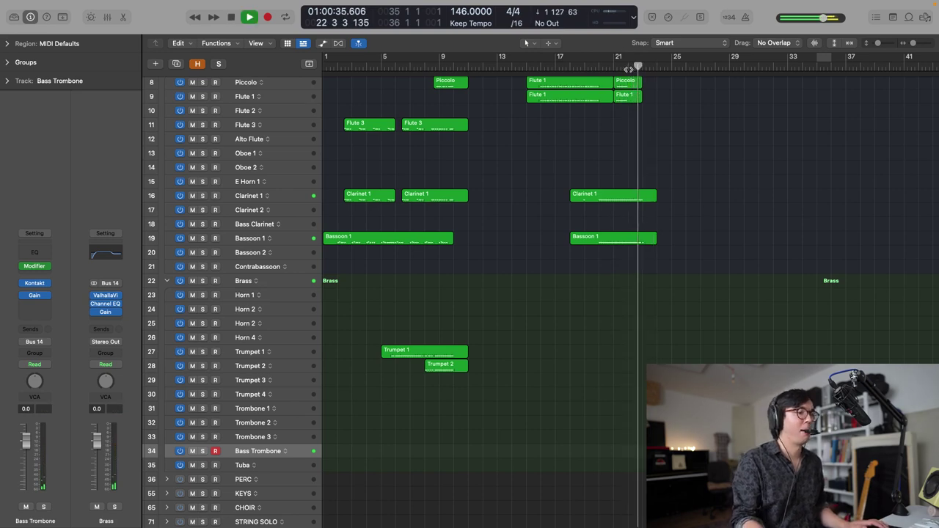
key(space)
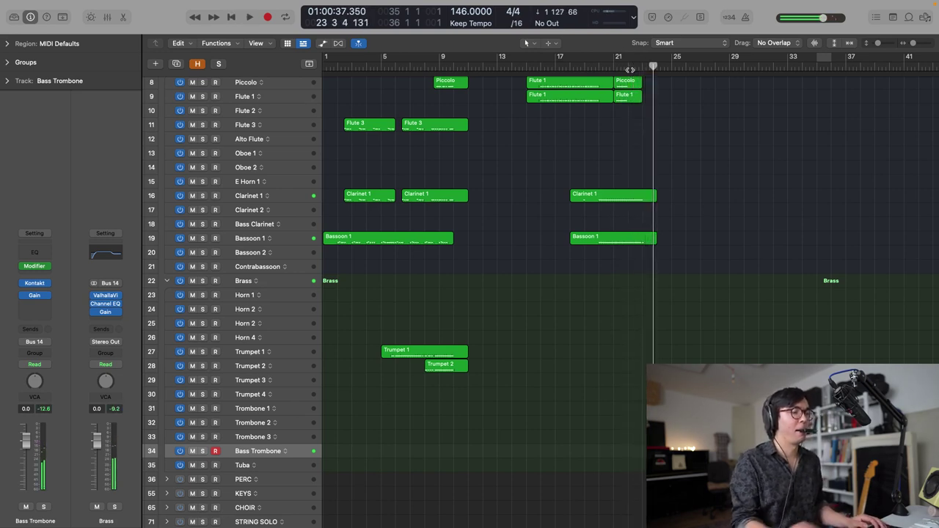
key(space)
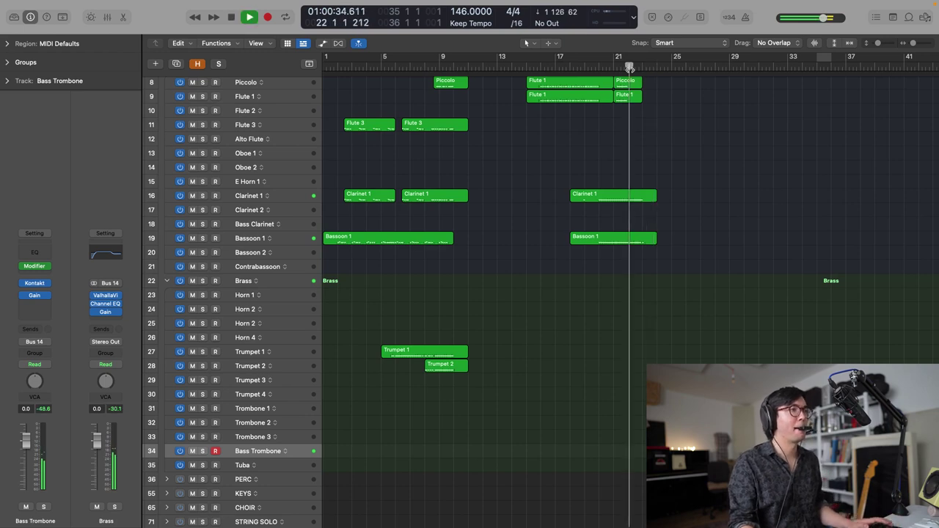
key(space)
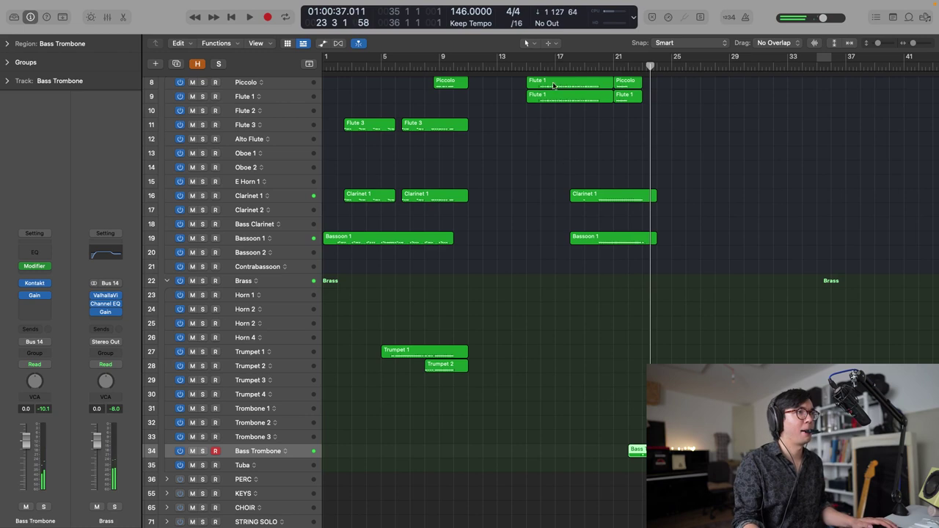
key(space)
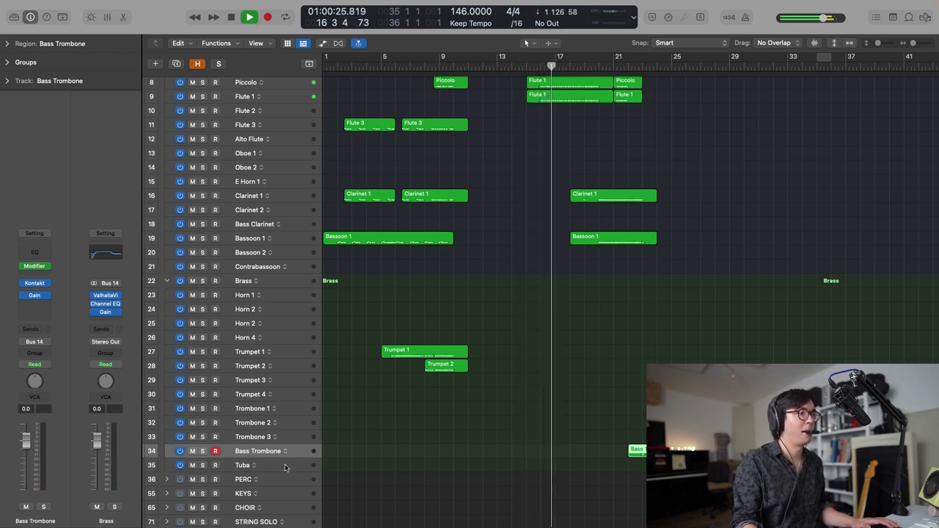
- Solo the two upper K Pianoteq sketch tracks in turn and listen to the phrase from about bar 16
key(space)
scroll(282, 331, up, 5)
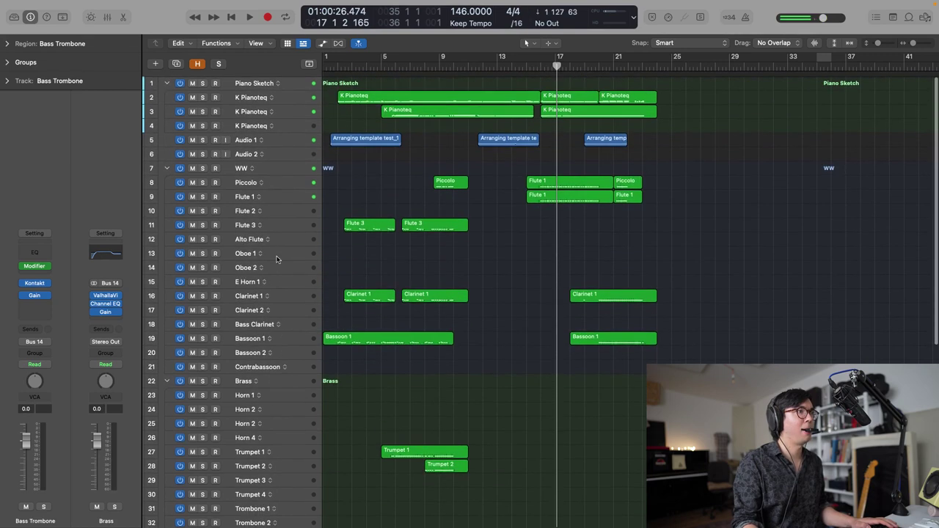
key(space)
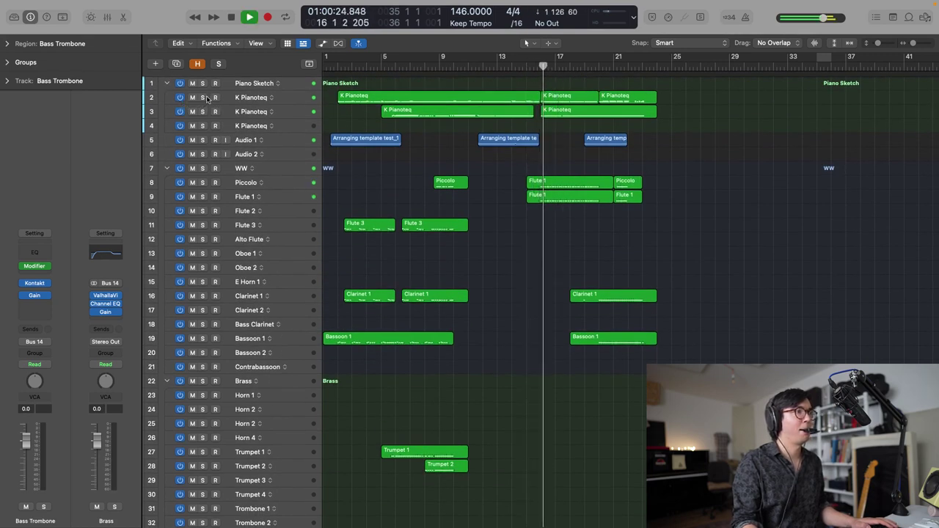
click(204, 98)
alt+click(203, 112)
click(205, 112)
double_click(527, 67)
key(space)
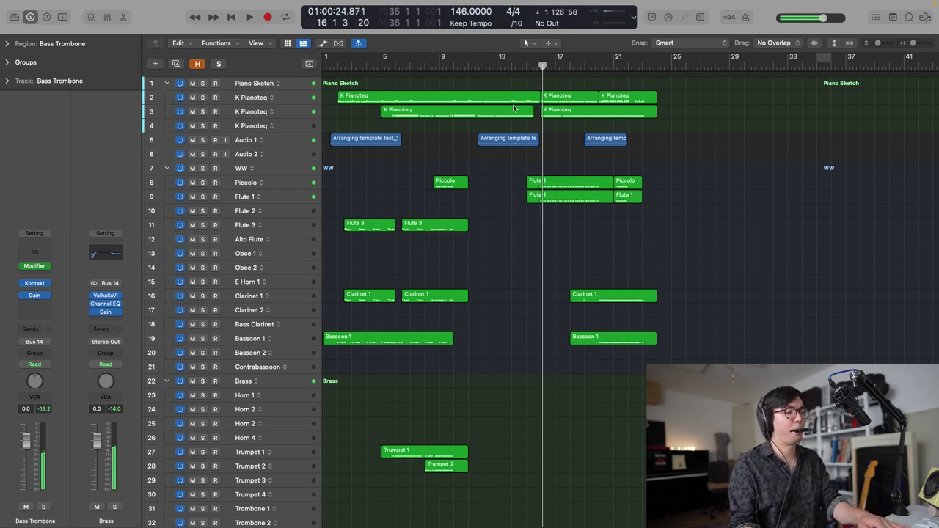
- Play back the full arrangement from about bar 16 to review how the woodwinds, brass and strings sound together
key(space)
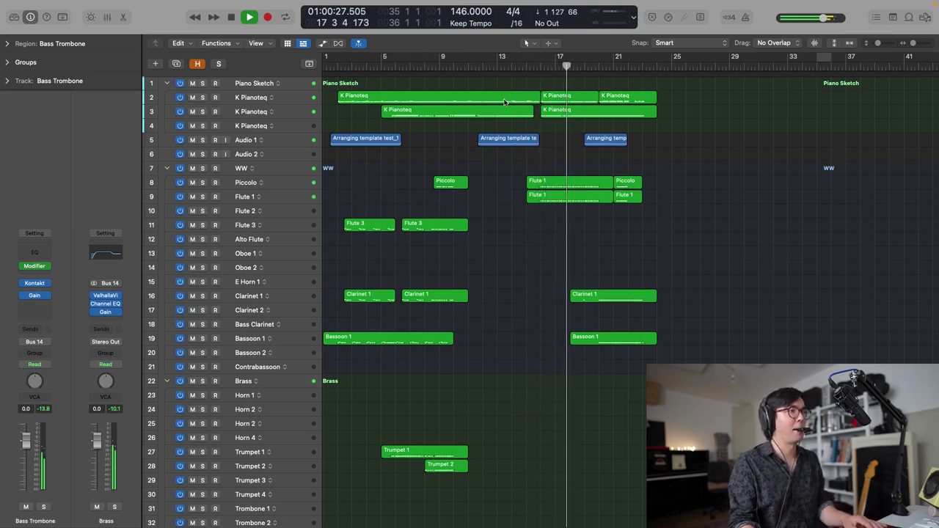
key(space)
scroll(502, 111, down, 5)
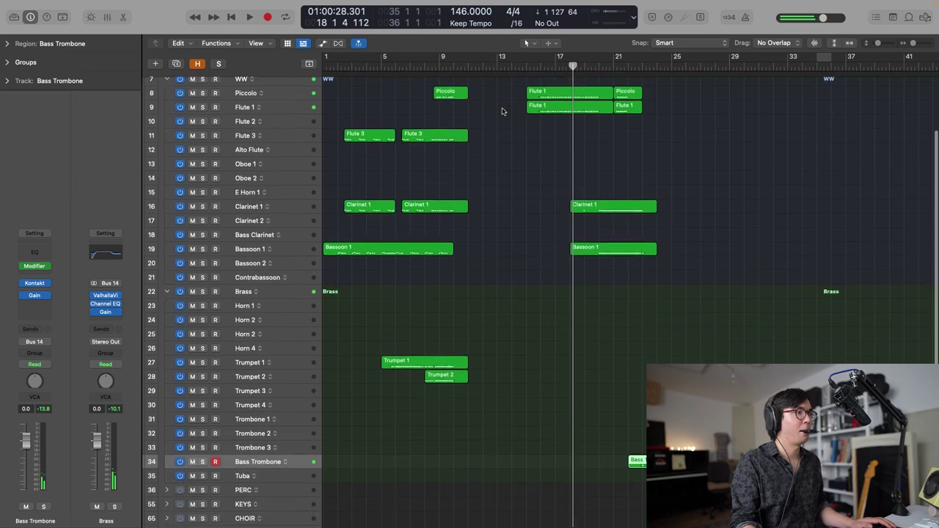
key(space)
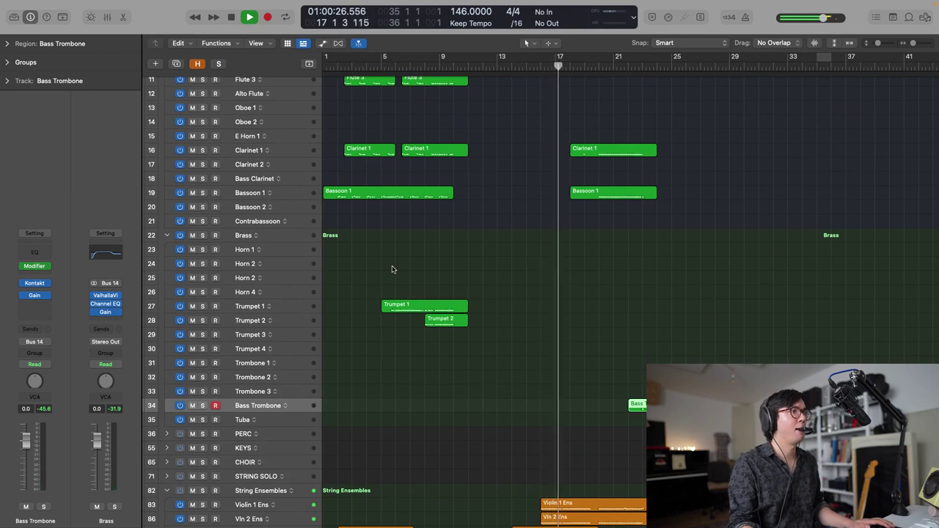
key(space)
scroll(430, 271, up, 5)
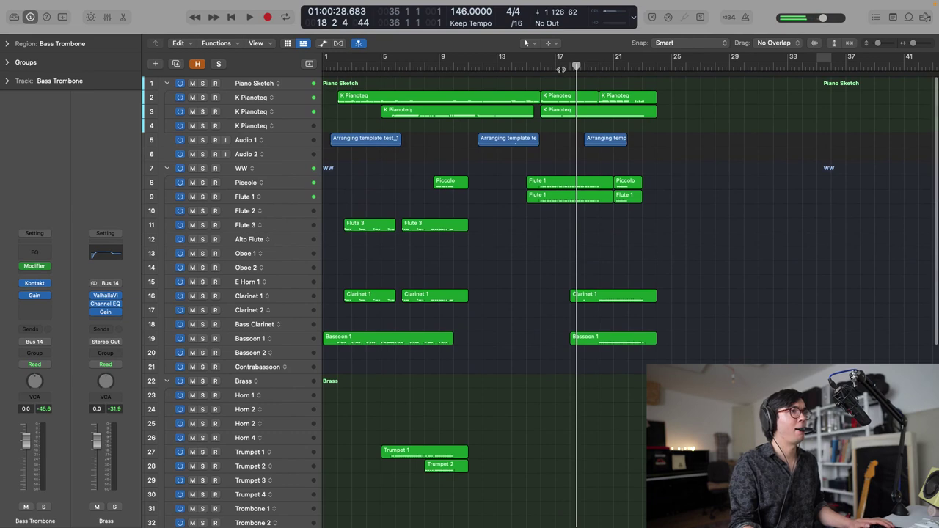
click(560, 68)
- Open the second K Pianoteq track's region at bar 16 in the Piano Roll and play its notes
scroll(562, 113, up, 5)
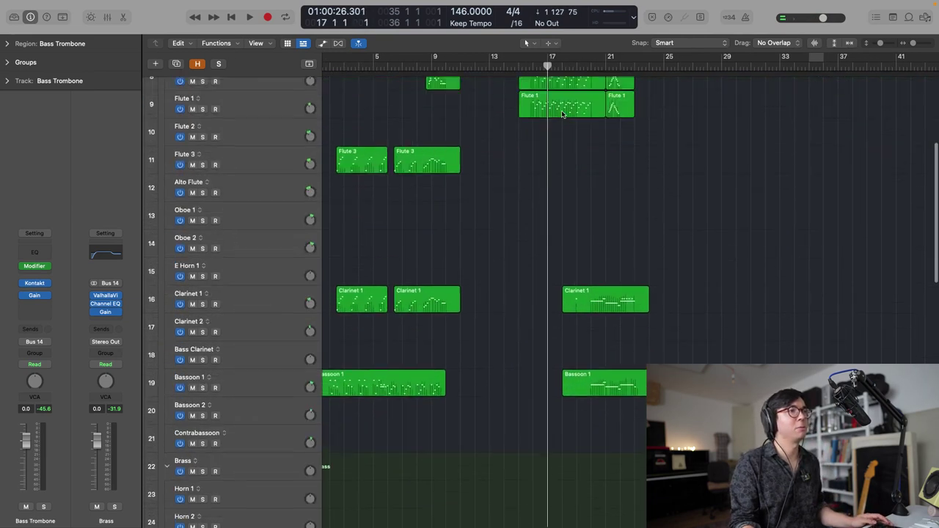
scroll(562, 114, down, 5)
double_click(560, 141)
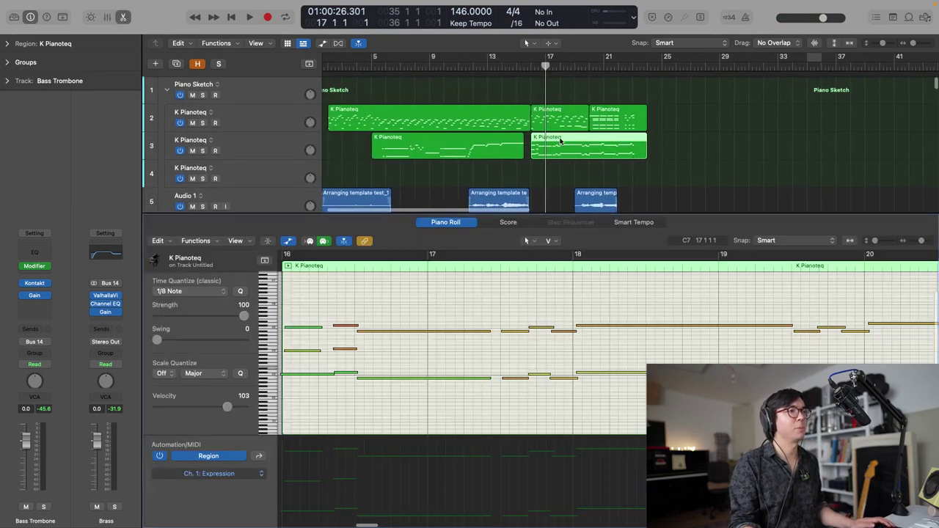
scroll(455, 323, down, 5)
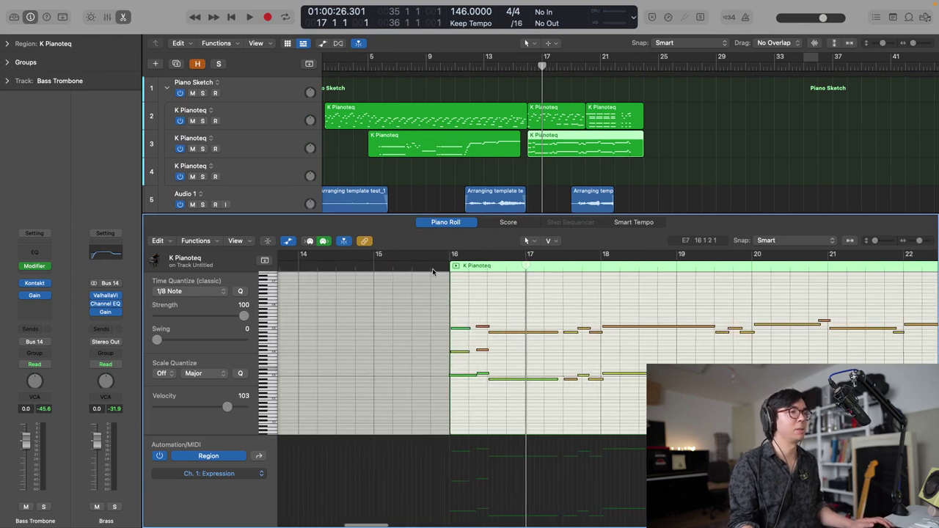
click(446, 266)
key(space)
key(space)
- Examine the low notes of the first K Pianoteq track's bar 16 to 20 region during playback and close the Piano Roll
click(550, 124)
click(455, 411)
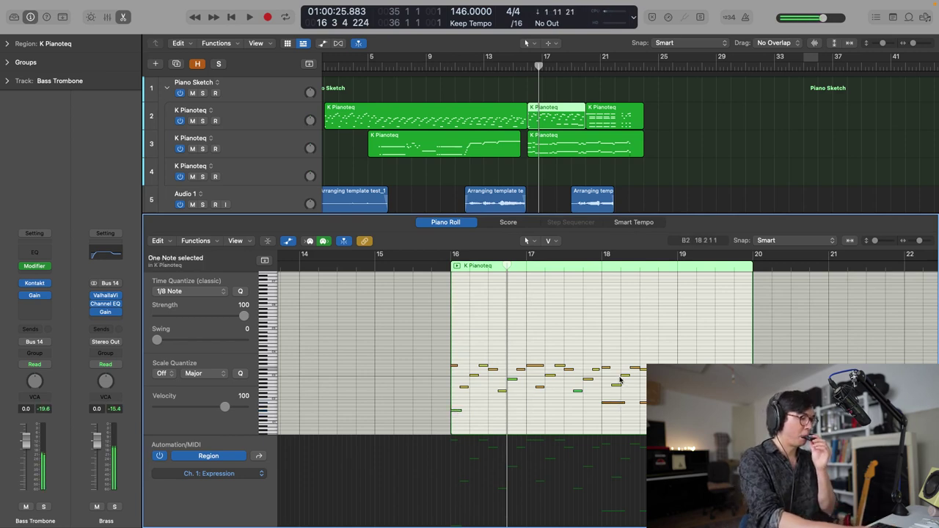
key(shift+space)
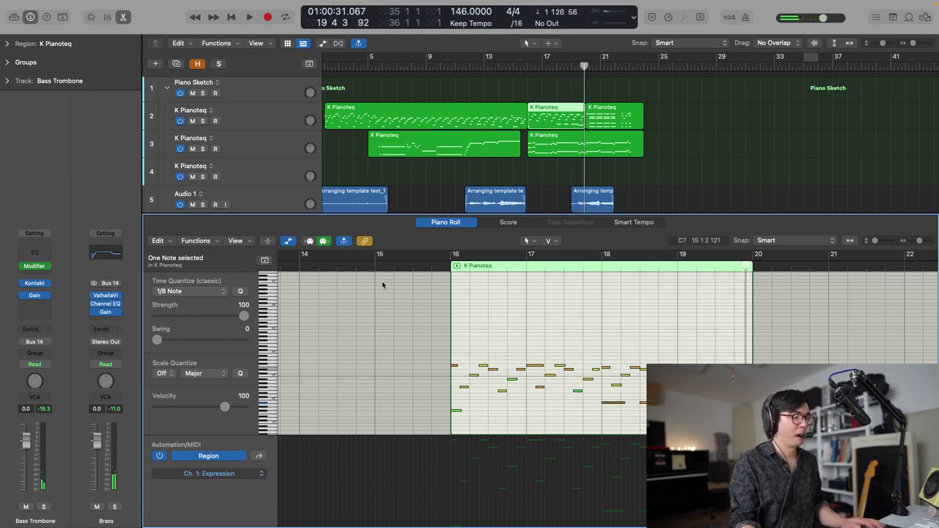
key(p)
key(shift+space)
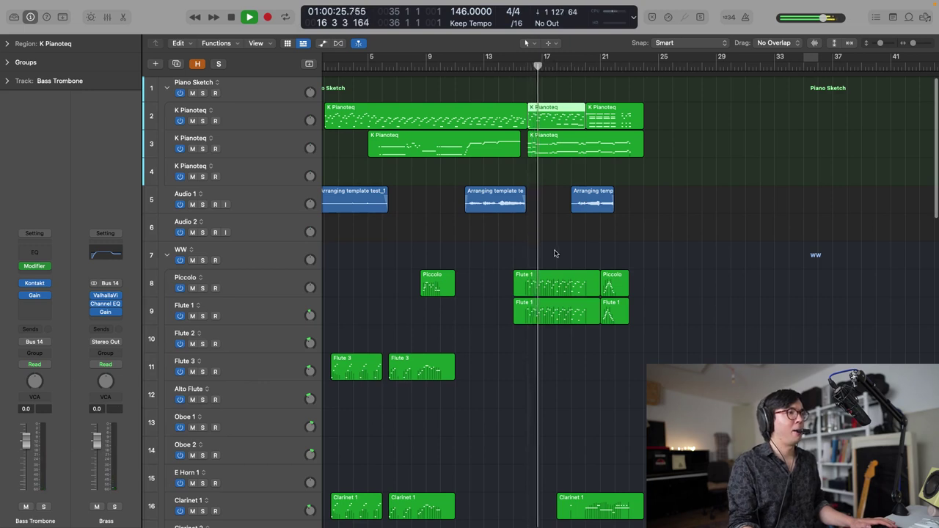
- Listen from about bar 16 with the first K Pianoteq track temporarily muted
key(space)
scroll(486, 267, down, 5)
scroll(487, 266, up, 5)
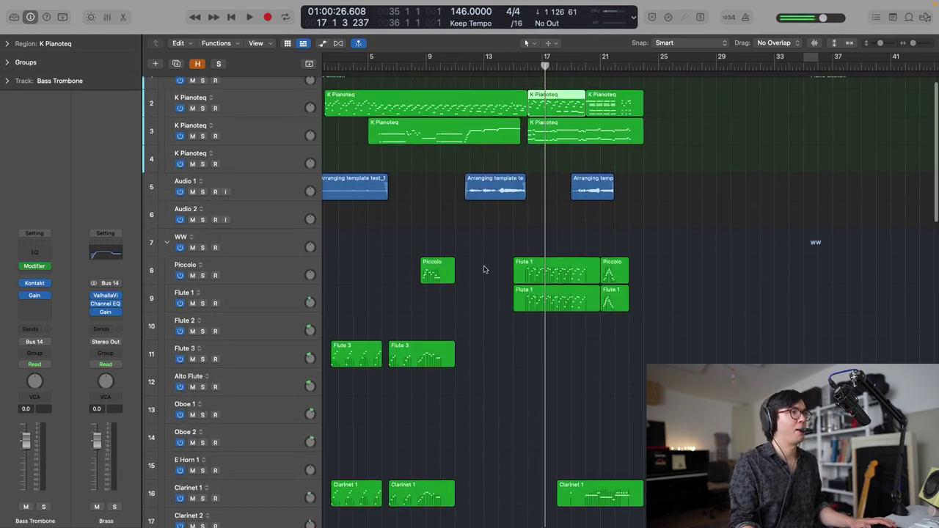
click(192, 109)
key(shift+space)
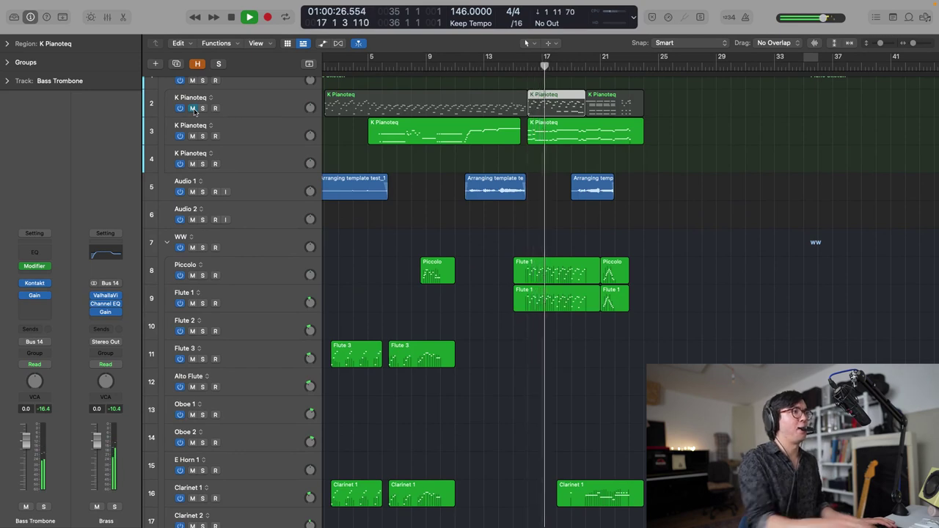
click(193, 108)
- Show the hidden tracks, then switch on and select the Basses pizz track below Bass Ens
scroll(195, 111, down, 10)
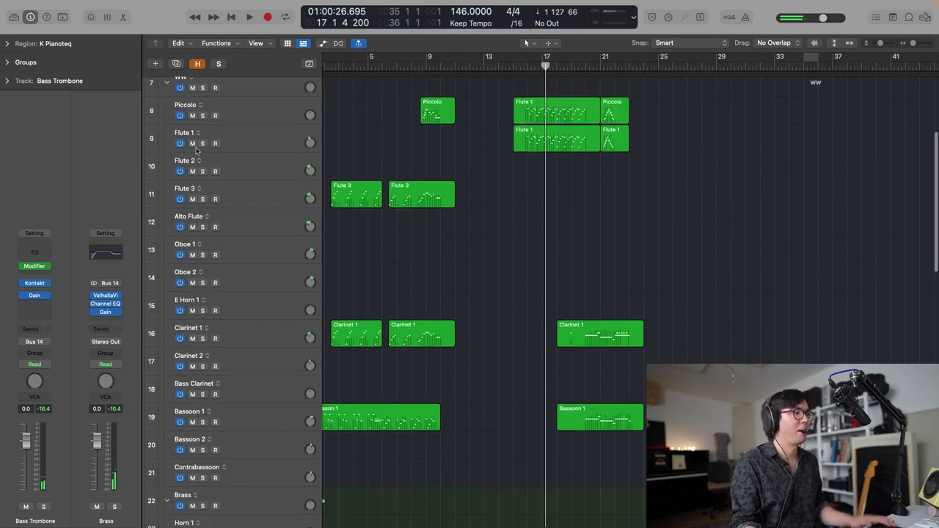
scroll(194, 152, down, 15)
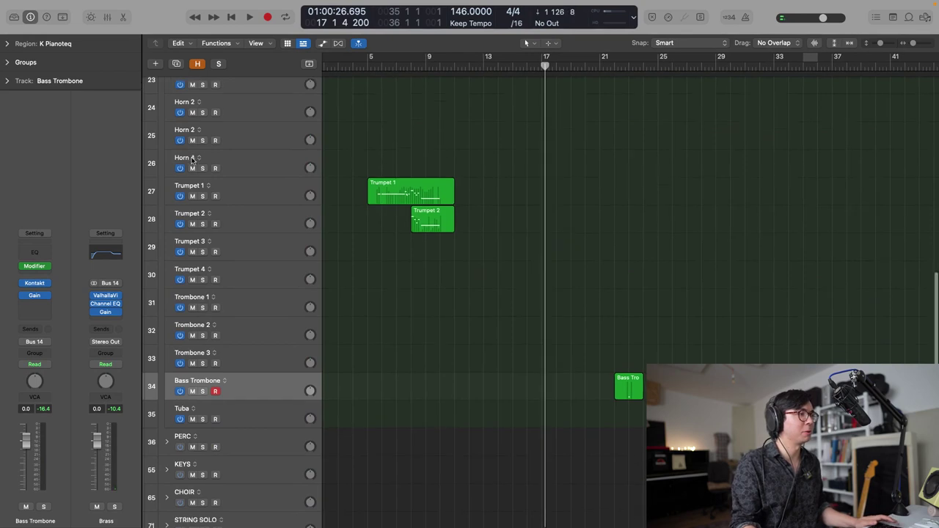
scroll(257, 359, down, 13)
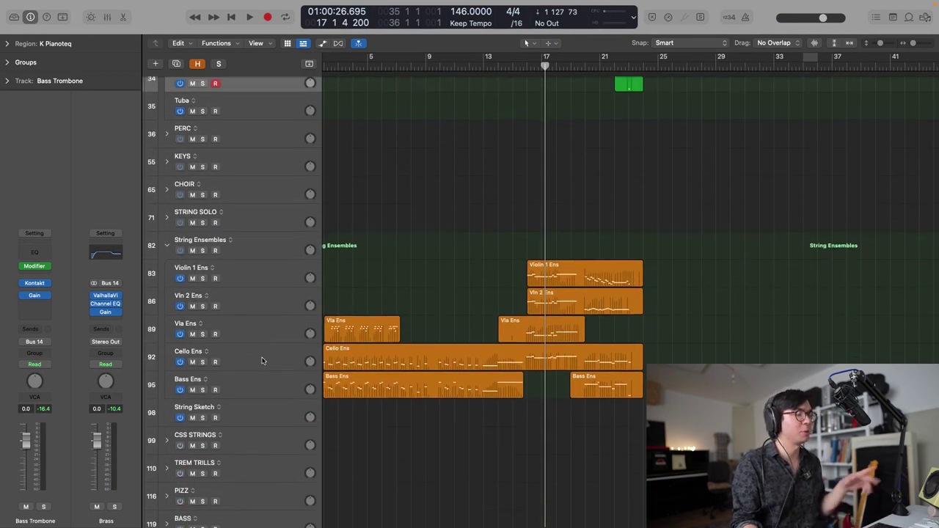
scroll(242, 367, up, 5)
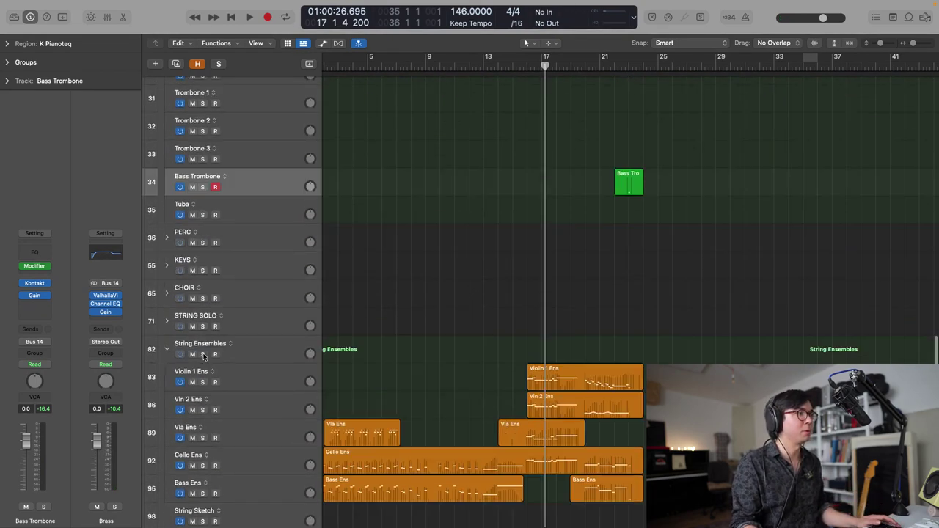
click(263, 459)
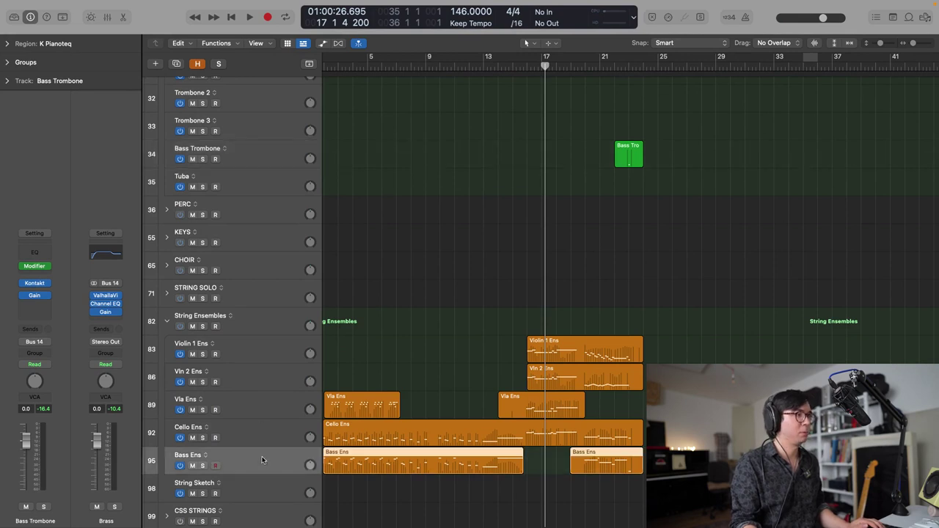
key(h)
scroll(257, 413, down, 2)
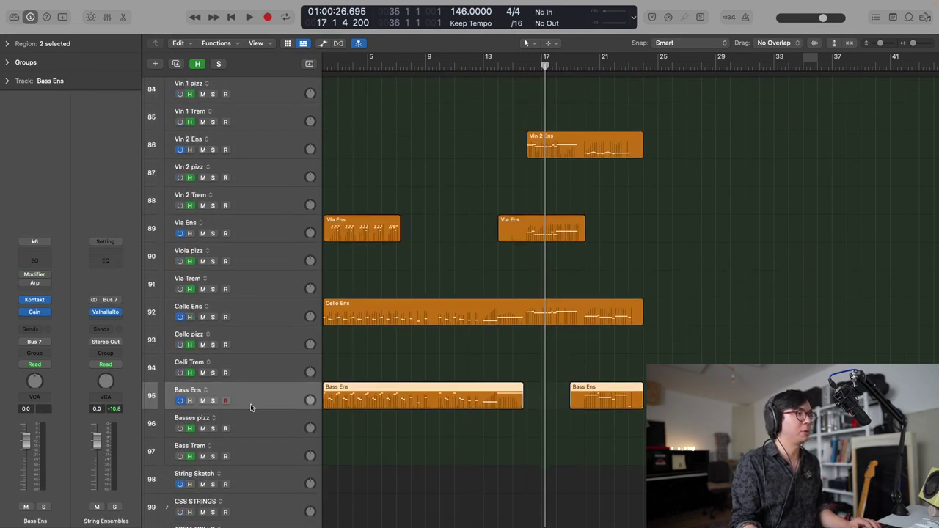
scroll(251, 403, down, 3)
key(super+Down)
key(super+Down)
click(262, 367)
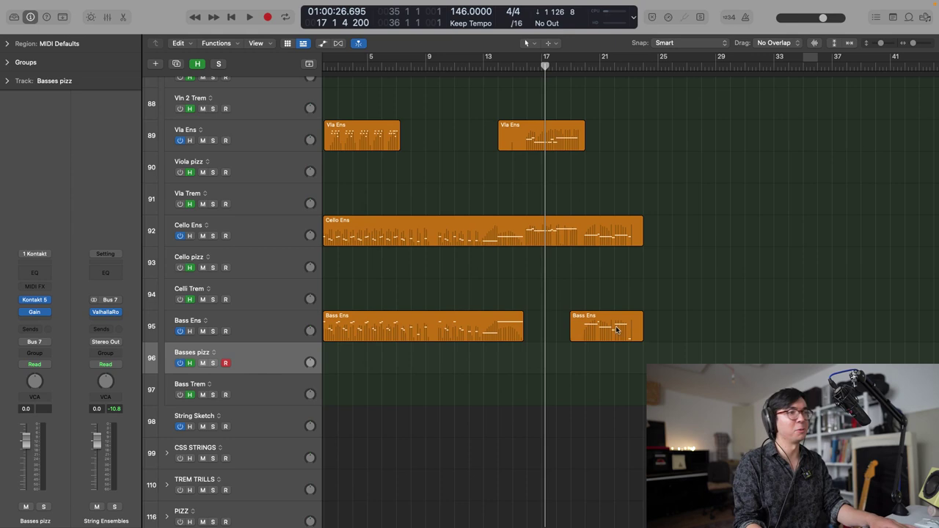
- Enlarge the view around Basses pizz and rehearse a pizzicato bass part against the playback from about bar 16
key(super+Right)
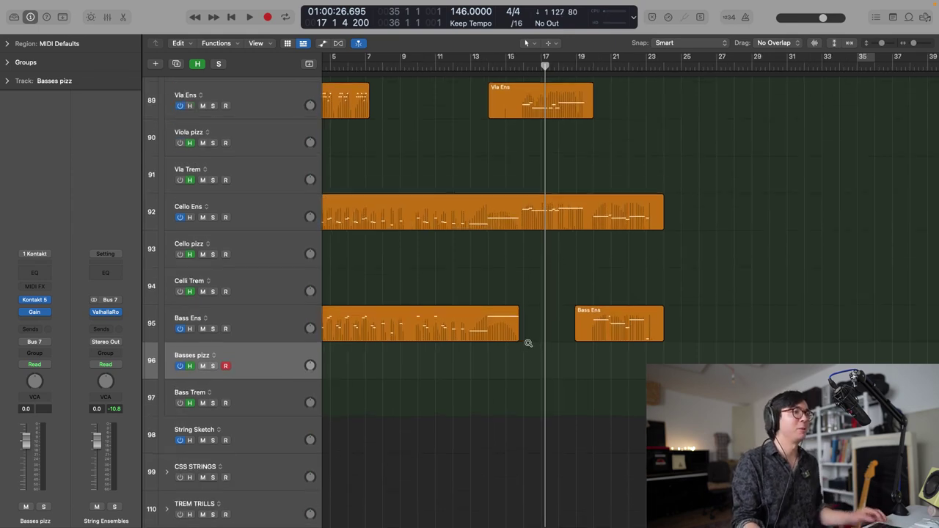
key(super+Down)
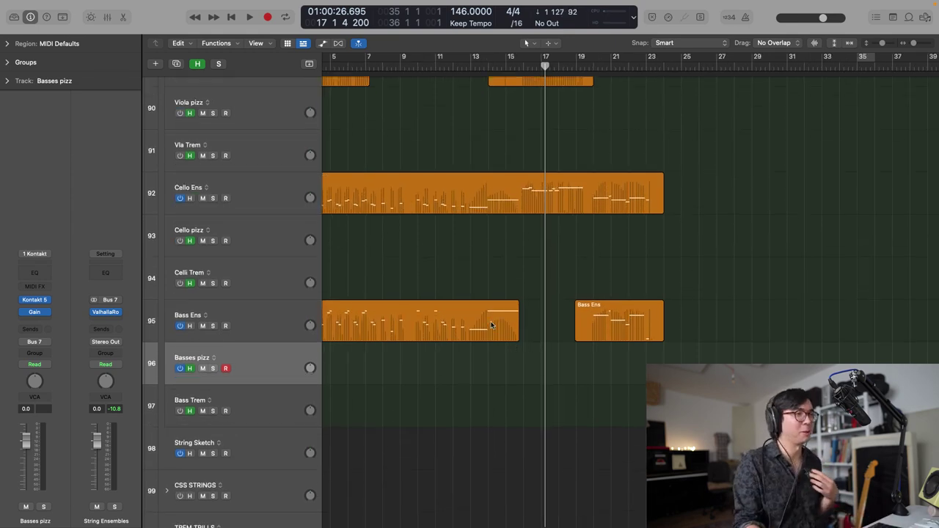
scroll(518, 264, right, 3)
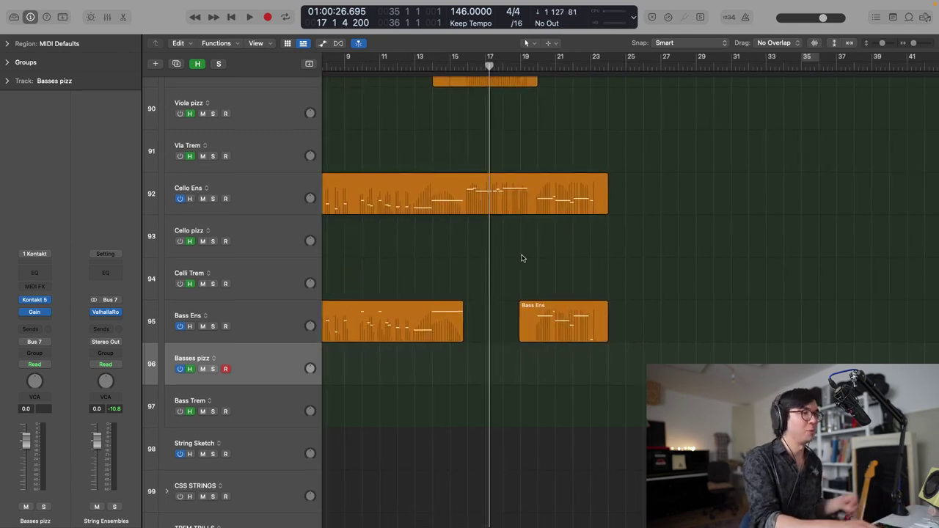
key(super+Tab)
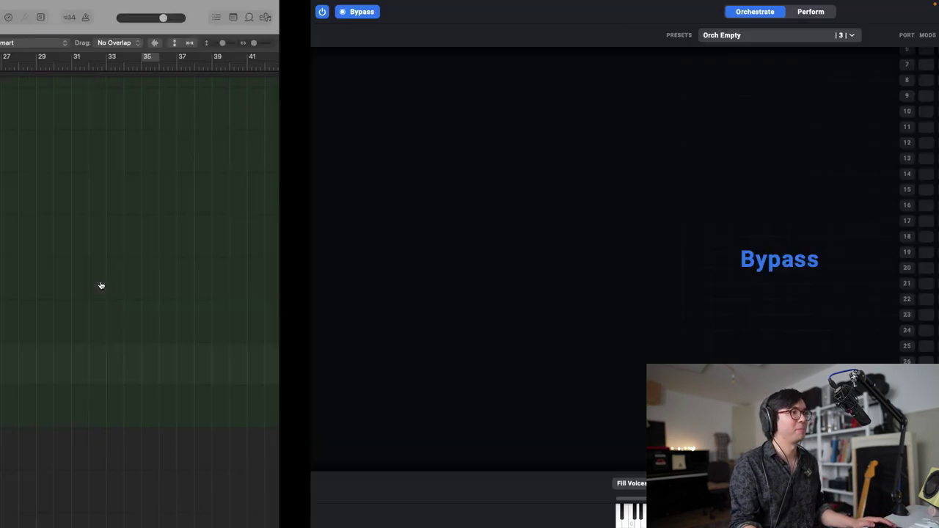
key(super+Tab)
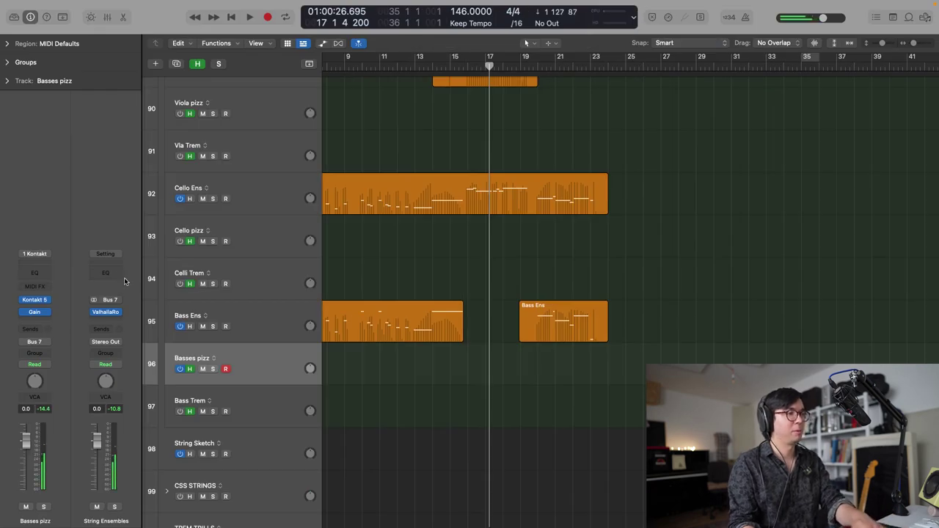
key(space)
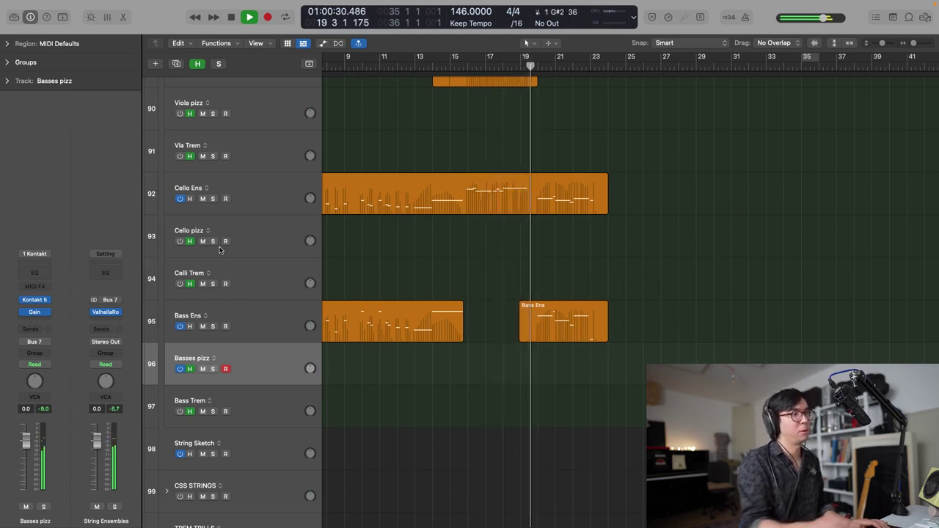
- Perform a Basses pizz line, capture it as a region from bar 16, and remove the part after bar 22 beat 4
key(space)
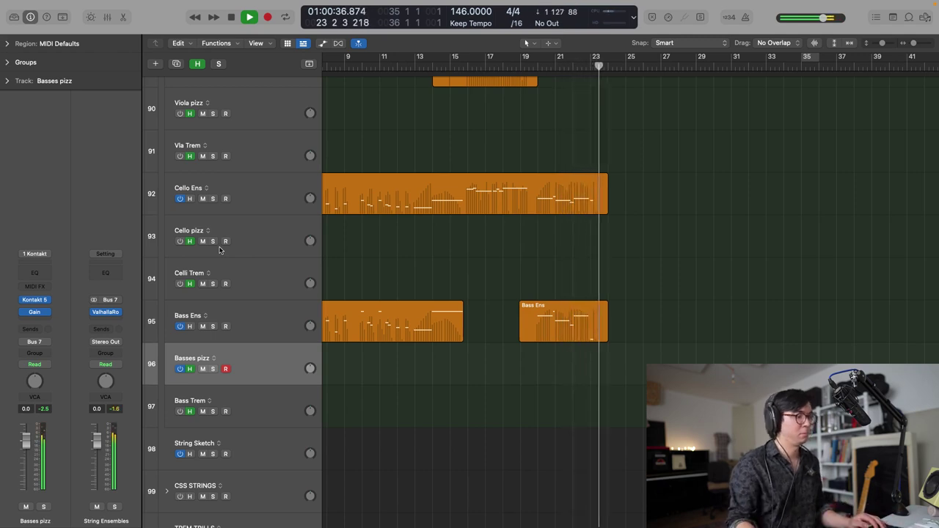
key(space)
key(space)
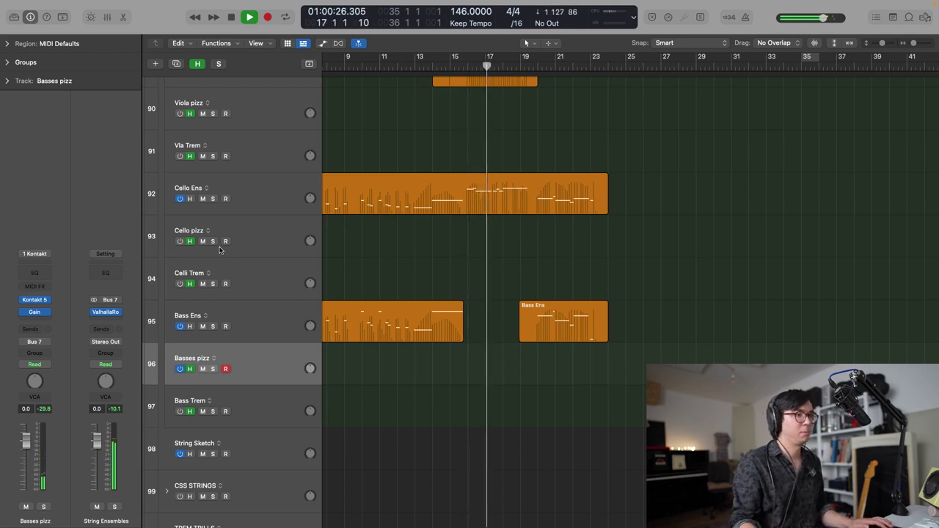
key(shift+r)
key(space)
double_click(586, 377)
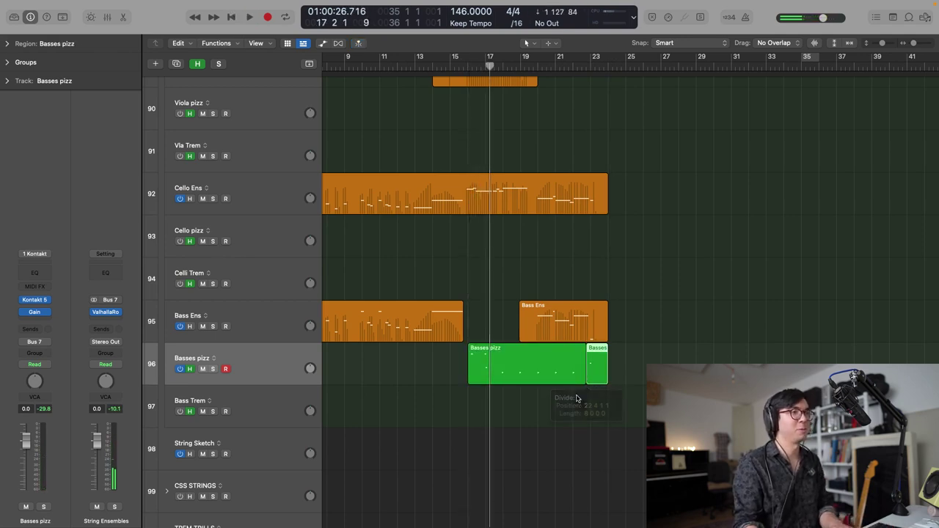
key(BackSpace)
- Play back the new pizzicato bass with the strings, then solo Bass Ens and listen from bar 19
key(space)
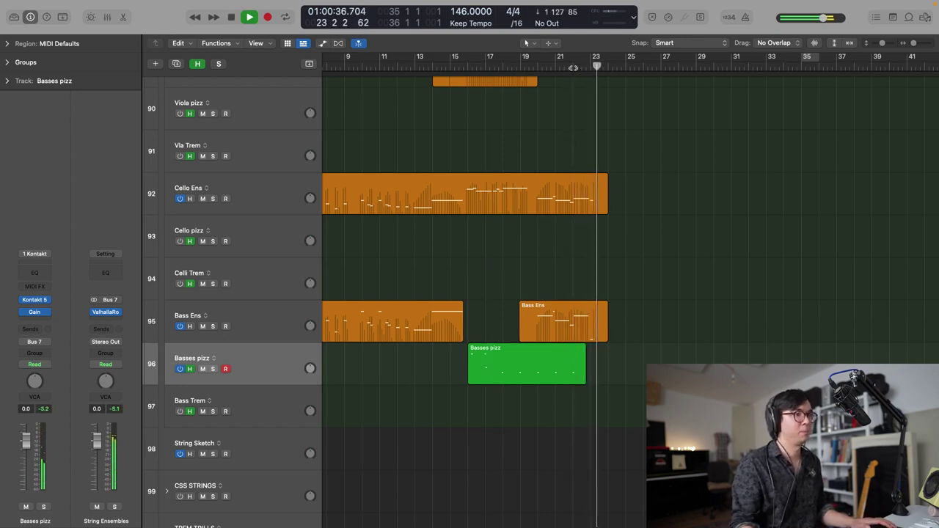
key(space)
click(537, 71)
key(space)
click(520, 70)
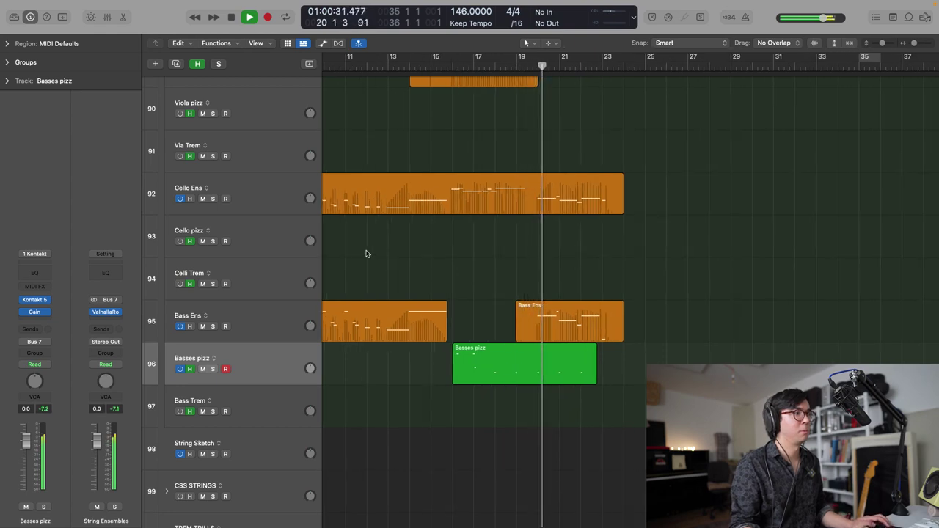
click(212, 326)
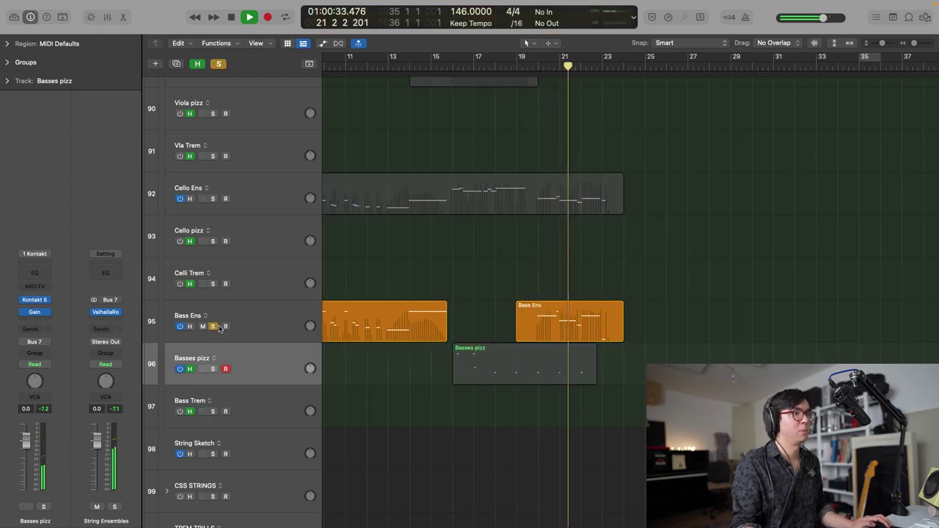
key(space)
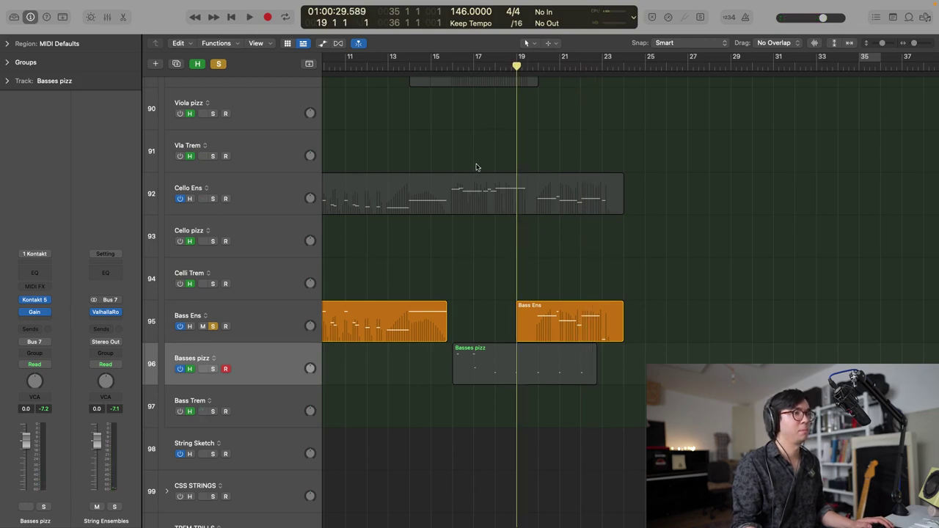
- Unsolo Bass Ens during playback and shorten the Basses pizz region so it ends midway through bar 19
key(space)
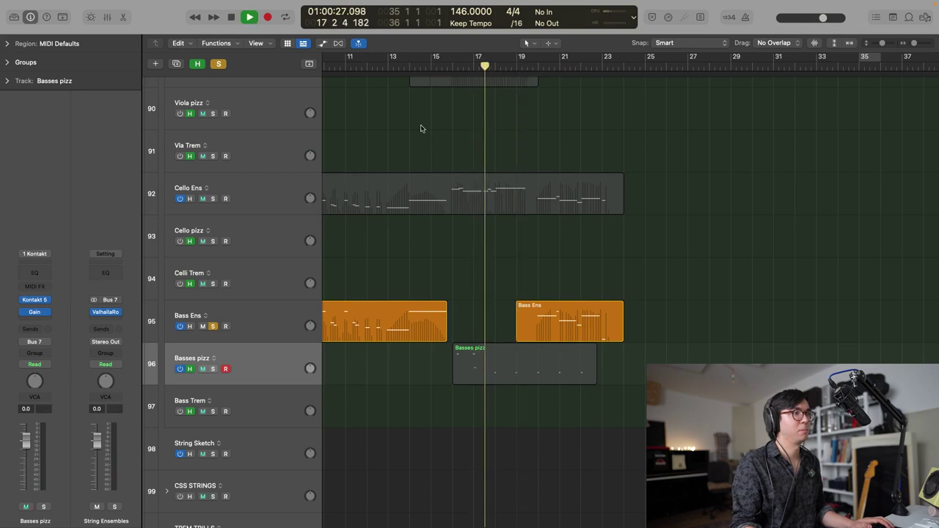
click(213, 325)
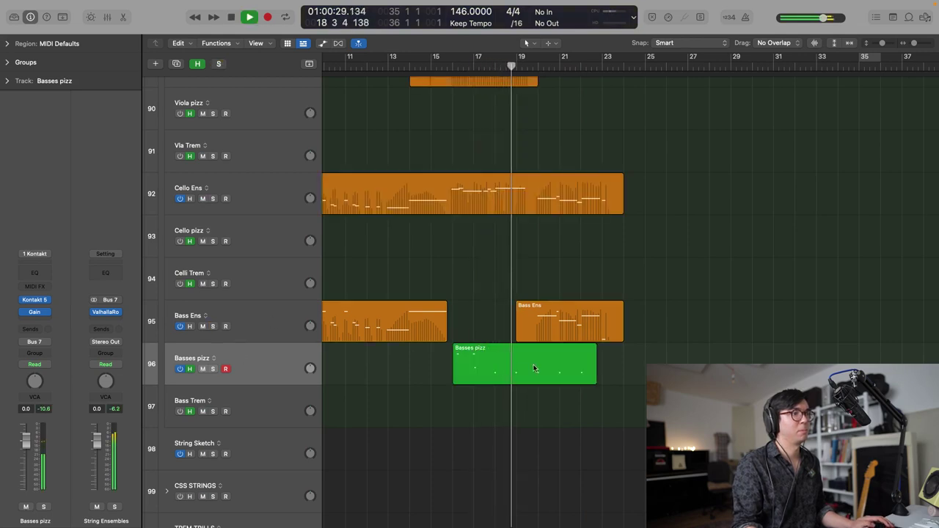
drag(594, 364, 537, 363)
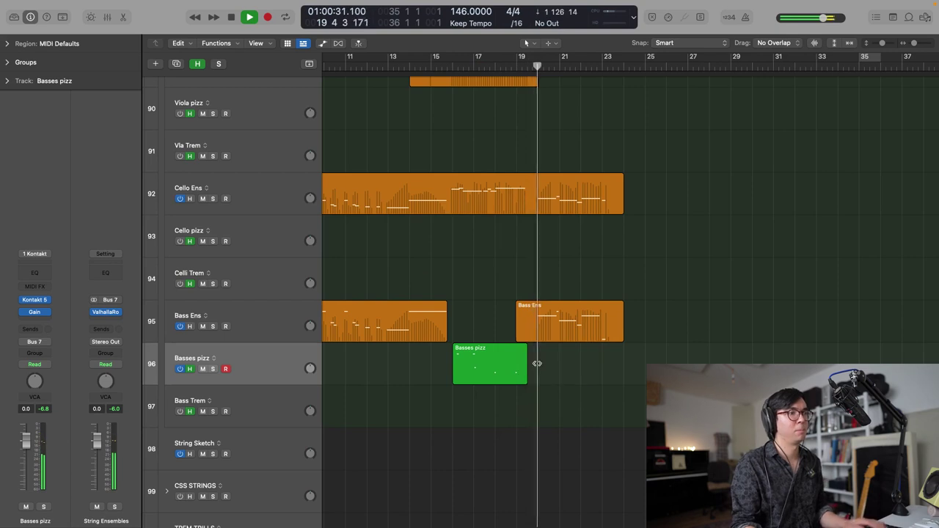
key(space)
- Select the Tuba track, perform a low line against the playback, and capture it as a region from bar 17 to bar 24
scroll(460, 353, up, 4)
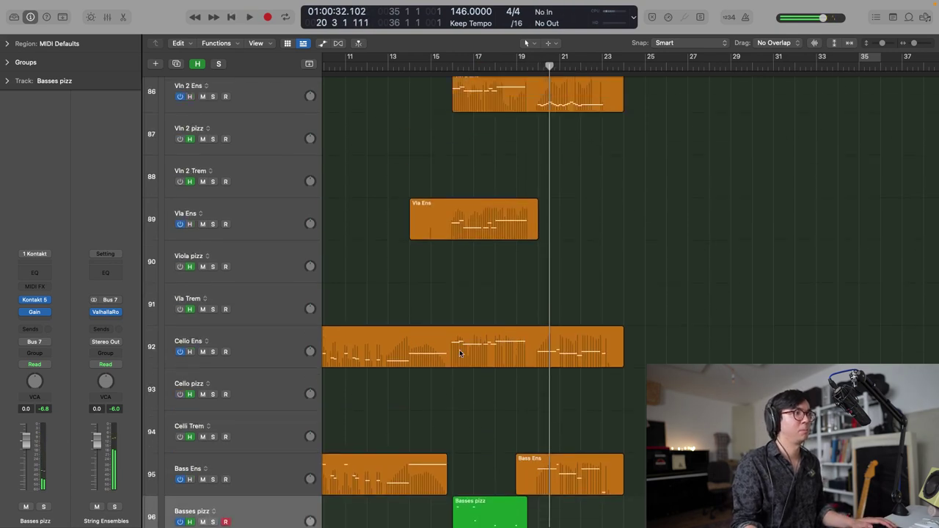
scroll(460, 353, up, 2)
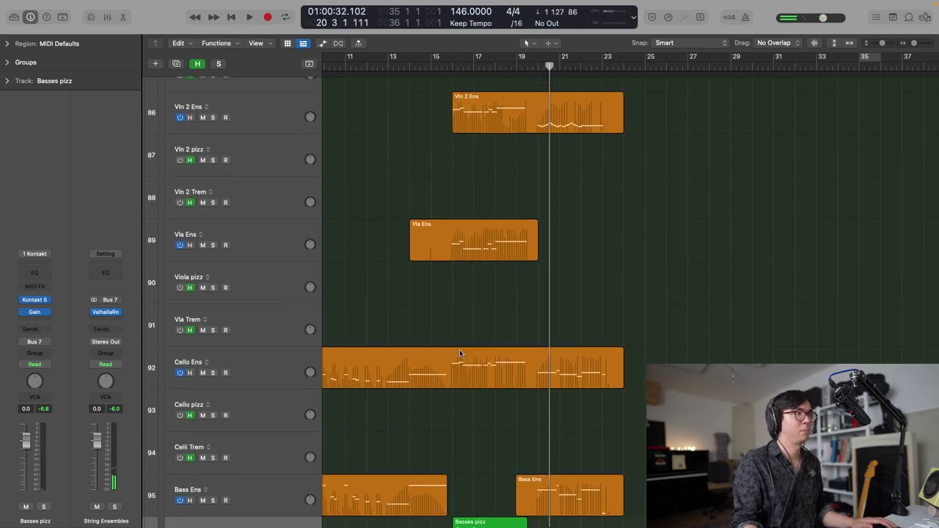
scroll(459, 352, down, 3)
scroll(460, 353, down, 2)
scroll(459, 353, up, 5)
scroll(459, 352, down, 3)
scroll(459, 353, up, 2)
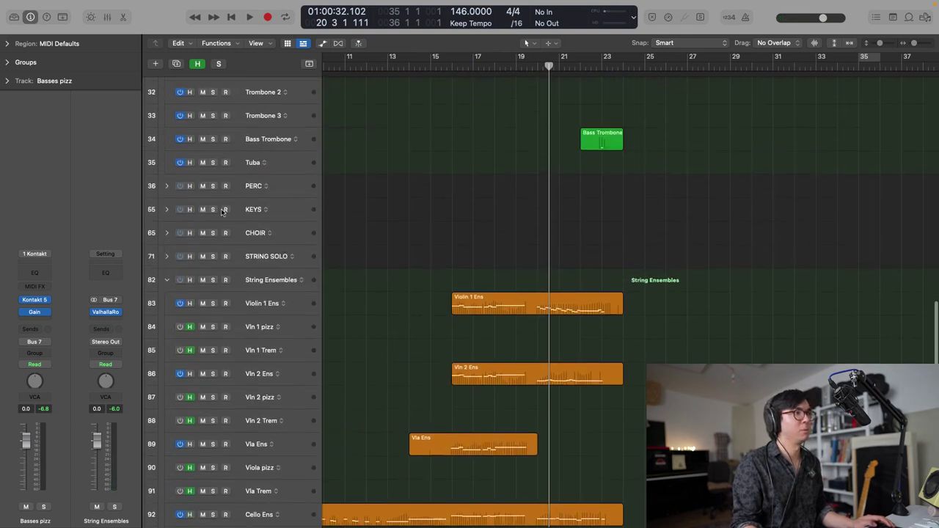
click(196, 171)
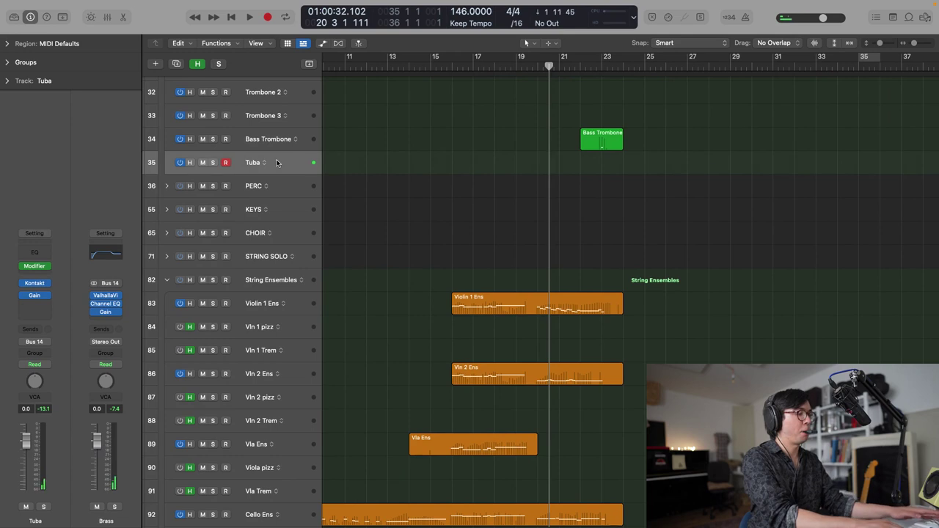
key(space)
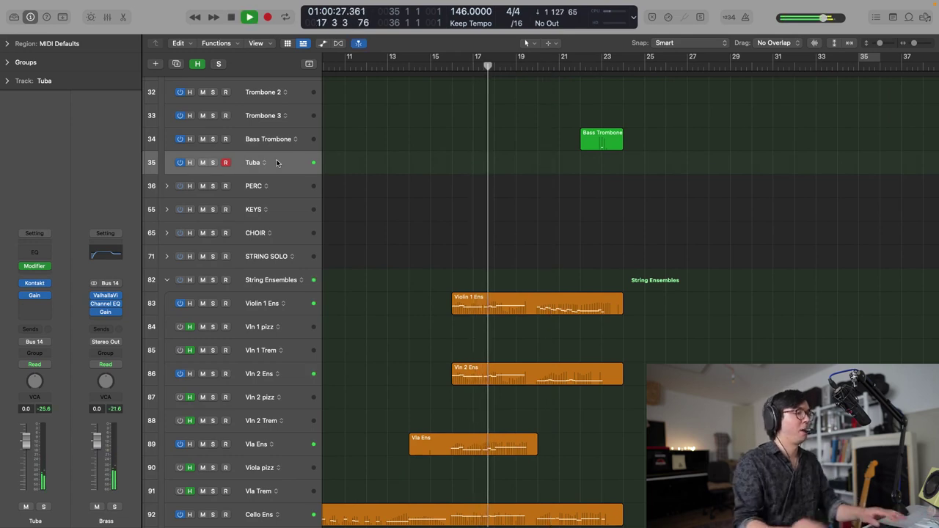
scroll(401, 207, down, 14)
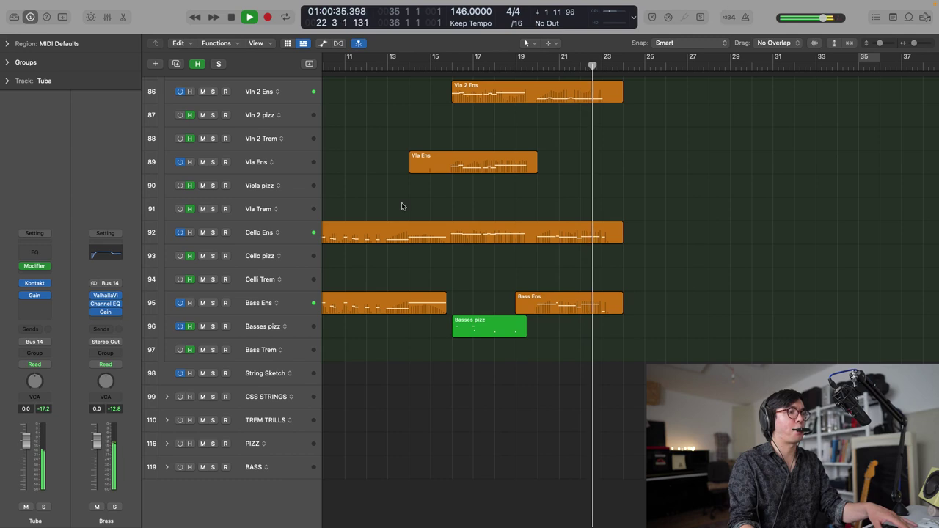
key(space)
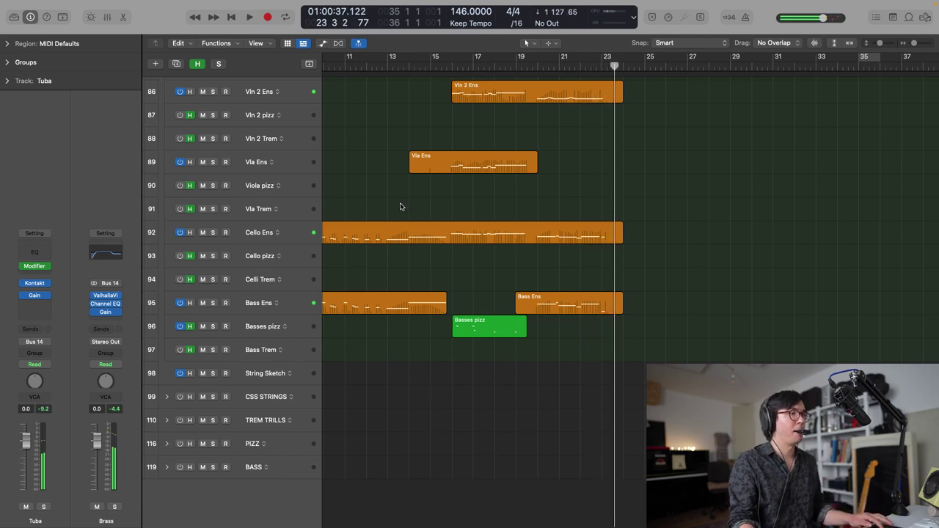
scroll(514, 252, up, 10)
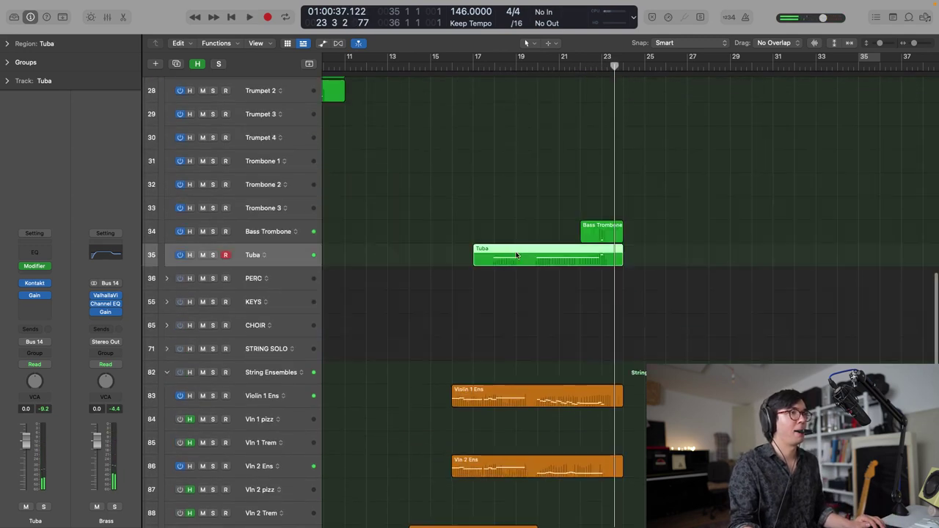
- Replace the short Bass Trombone region at bar 22 with a newly performed line captured from bar 17 to bar 24
click(279, 229)
click(483, 66)
key(space)
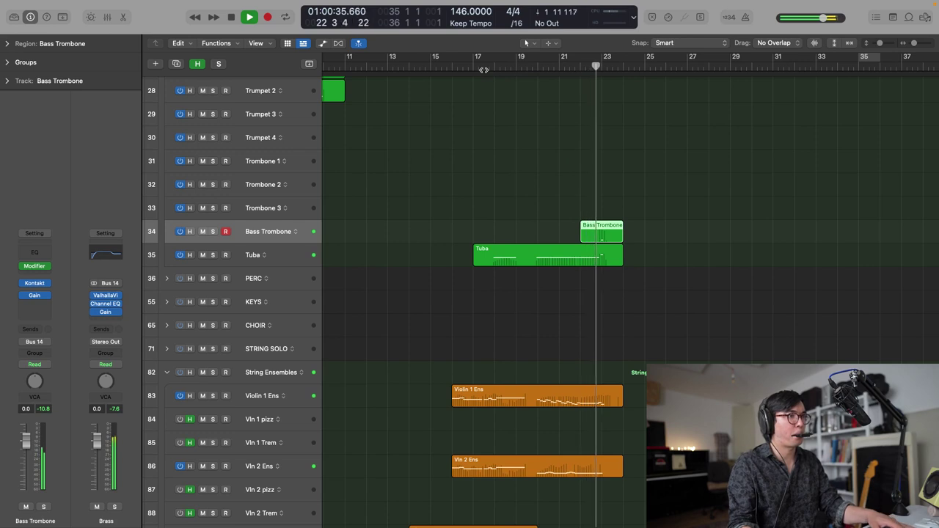
key(space)
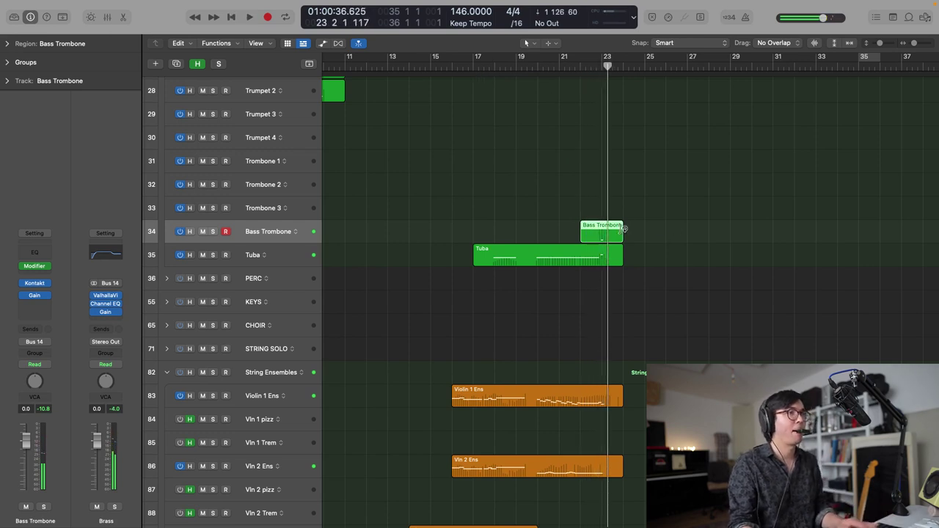
key(BackSpace)
double_click(479, 67)
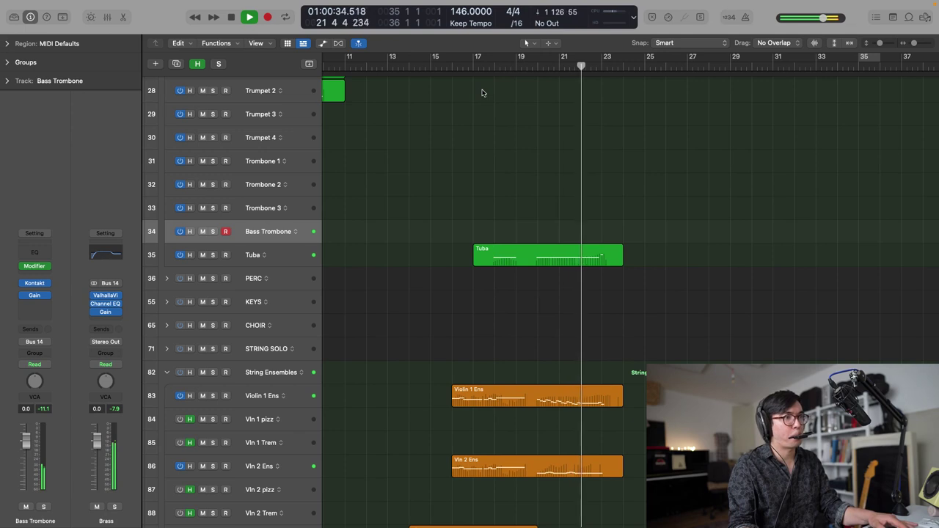
key(space)
key(shift+r)
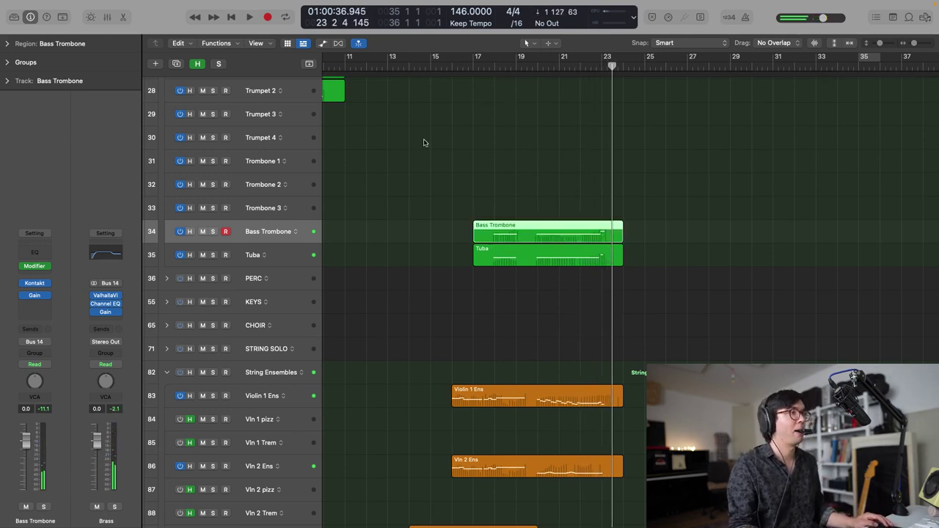
- Look through the string, woodwind and brass tracks for instruments that could reinforce bars 16 to 24, selecting the Contrabassoon track
scroll(427, 142, down, 3)
scroll(429, 141, up, 3)
scroll(429, 144, down, 8)
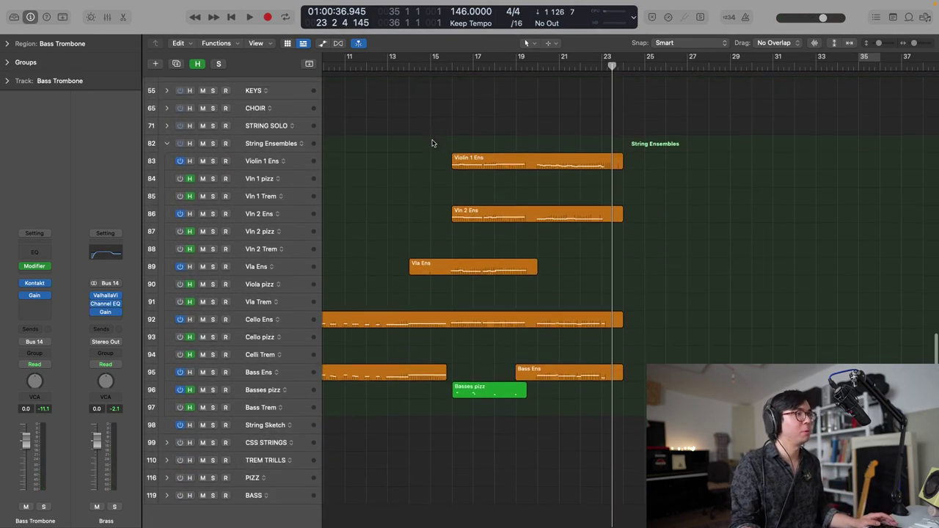
scroll(432, 143, up, 8)
scroll(432, 143, up, 6)
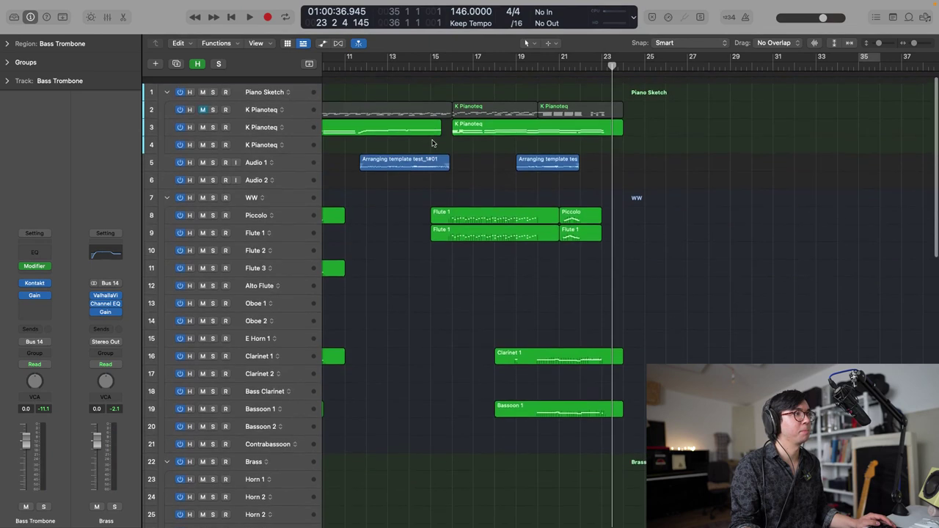
scroll(432, 143, down, 3)
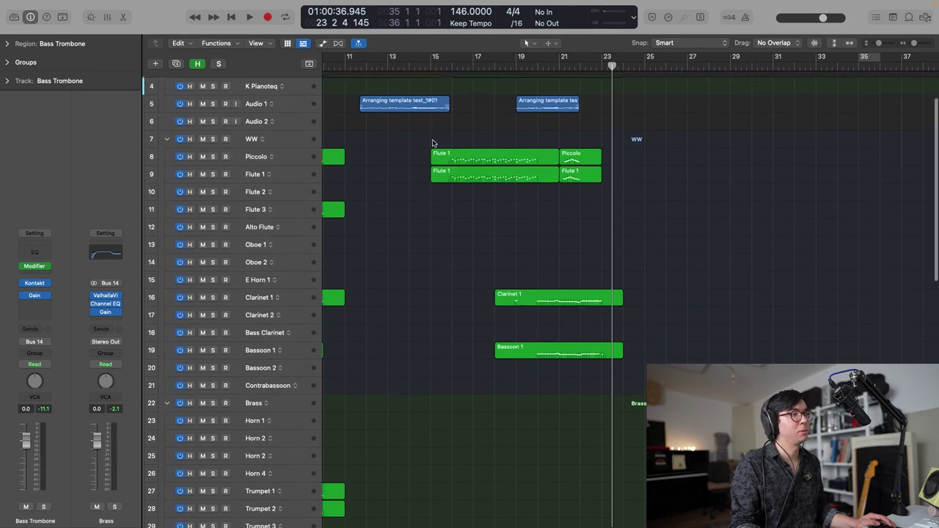
scroll(433, 143, down, 1)
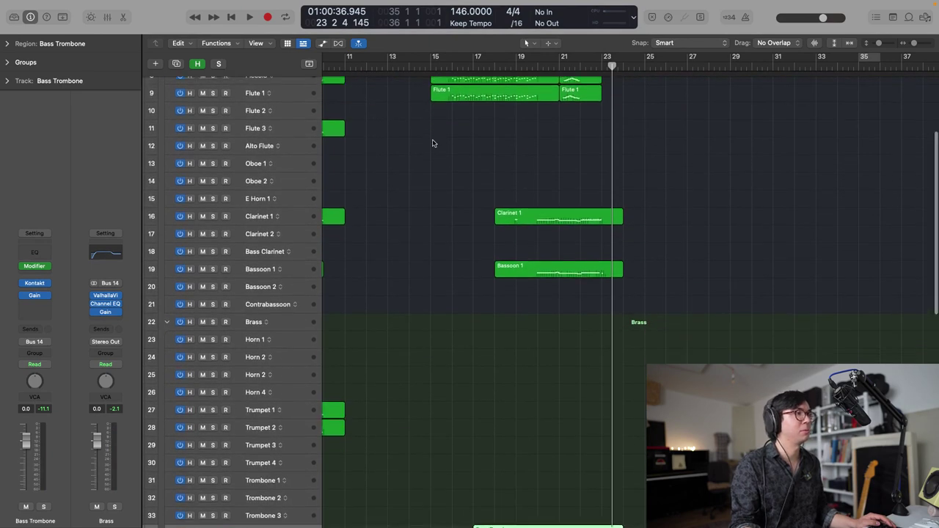
click(268, 290)
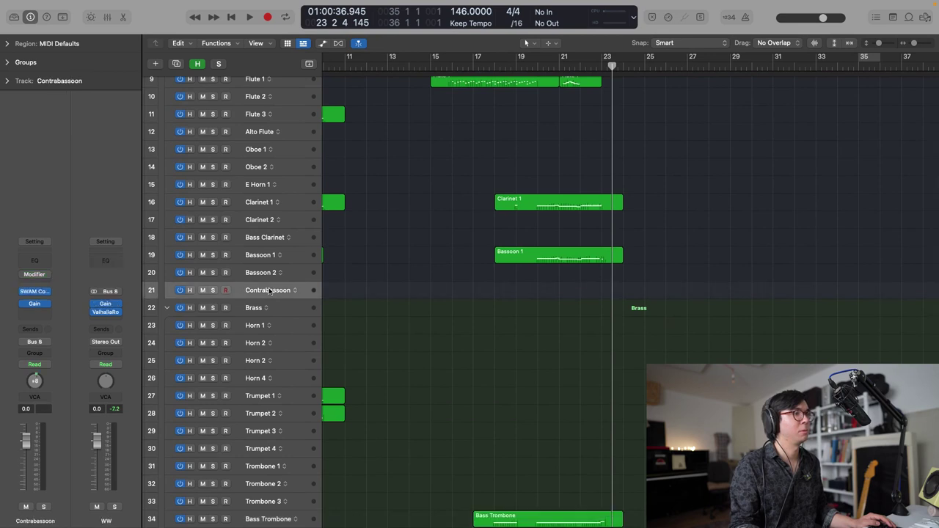
scroll(276, 286, down, 2)
scroll(277, 286, up, 3)
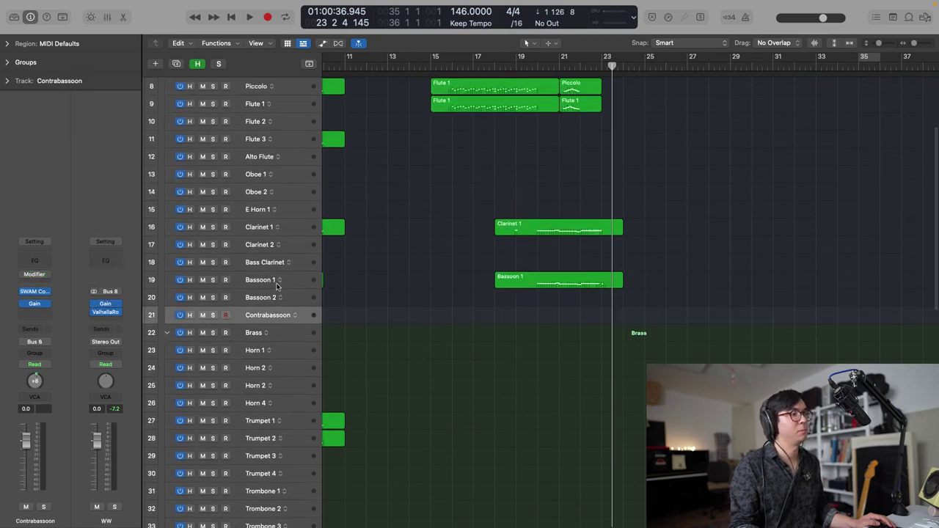
scroll(277, 286, down, 3)
- Play back the end of the phrase from late in bar 19 while viewing the piano sketch and woodwinds
click(533, 64)
key(space)
scroll(540, 97, up, 3)
scroll(540, 97, up, 4)
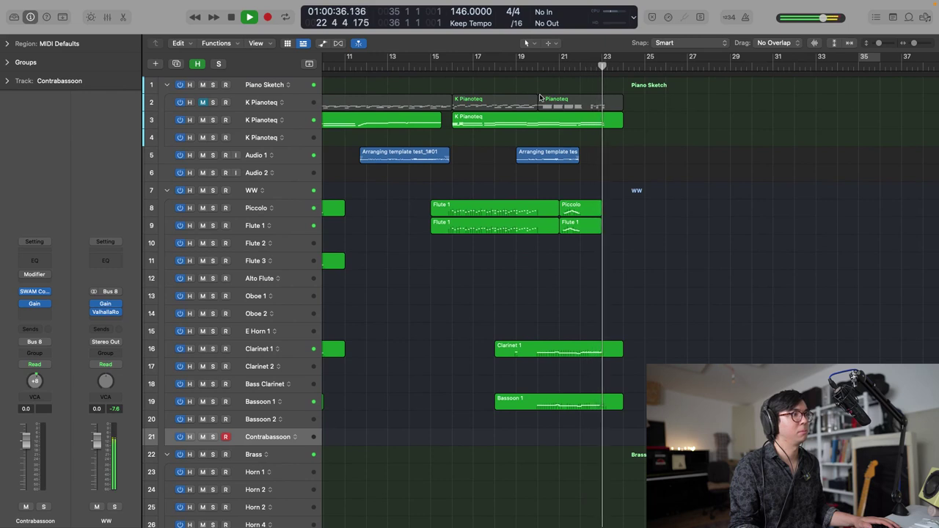
key(space)
- Widen the view to the whole arrangement and play it from about bar 17, then again from about bar 3
scroll(730, 76, left, 10)
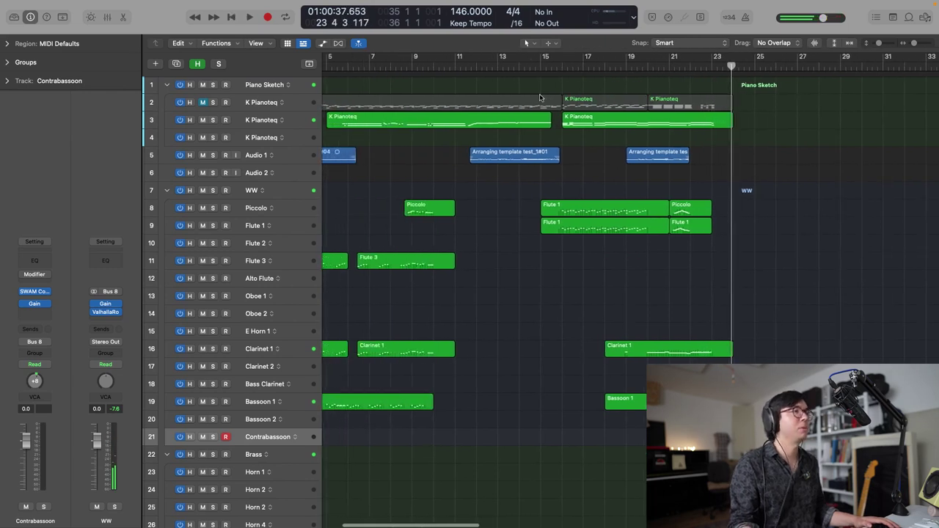
scroll(643, 69, down, 3)
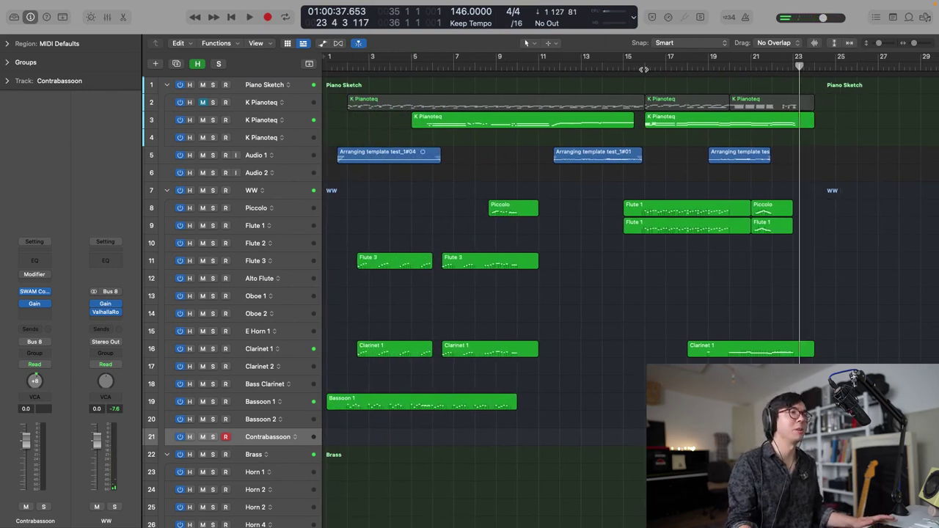
drag(556, 77, 556, 76)
key(space)
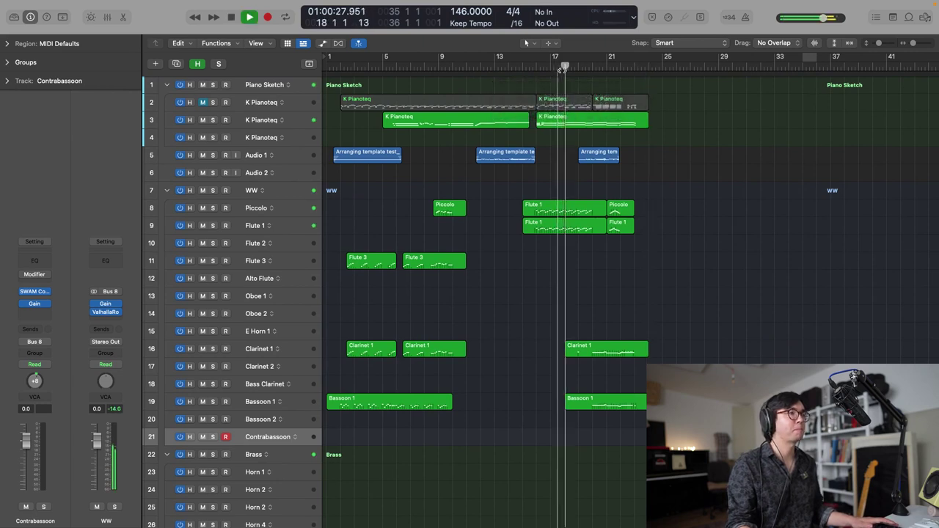
scroll(457, 113, down, 2)
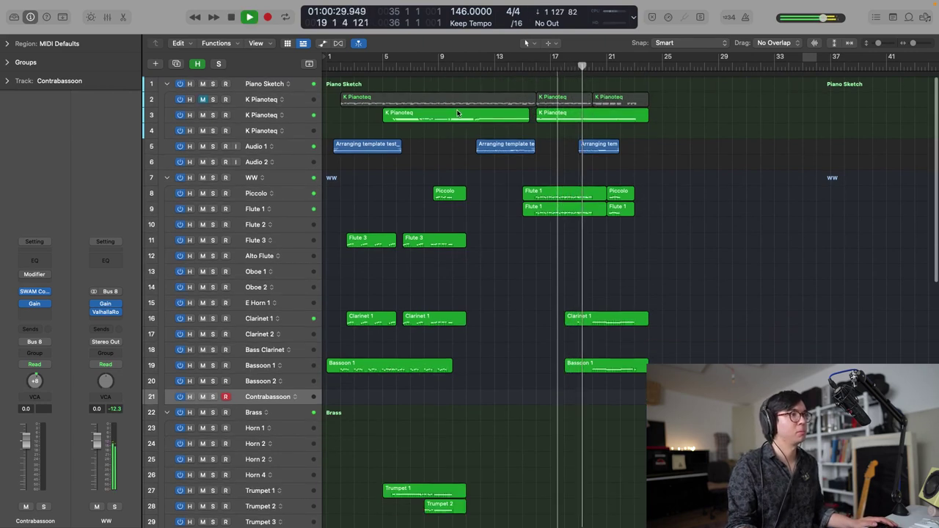
click(355, 76)
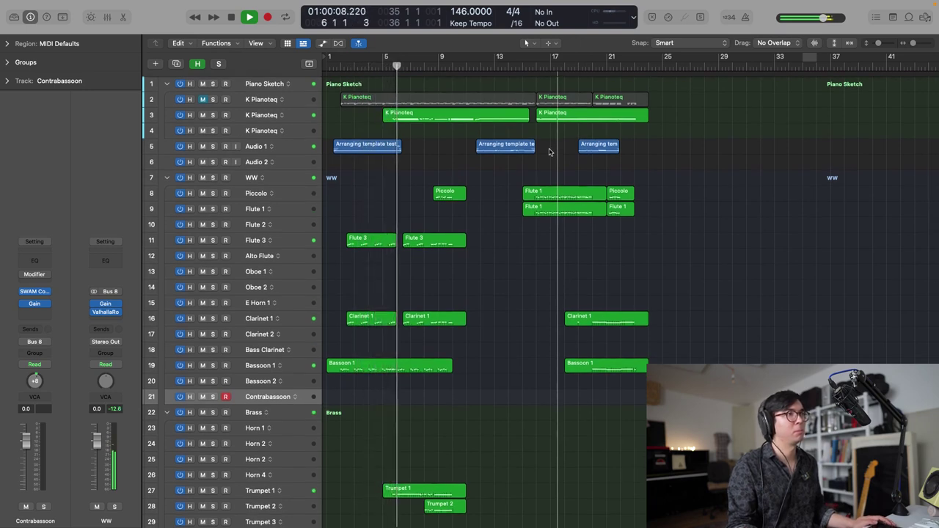
scroll(550, 152, down, 3)
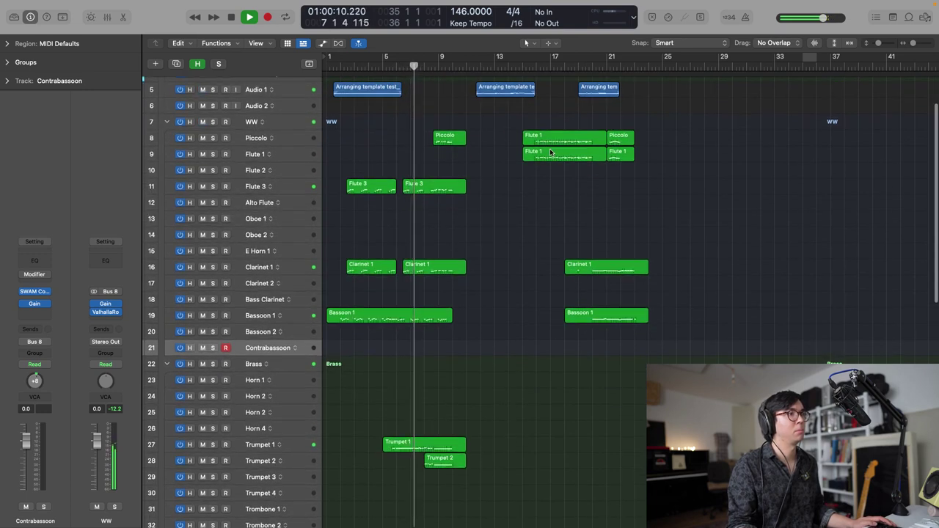
scroll(550, 152, right, 1)
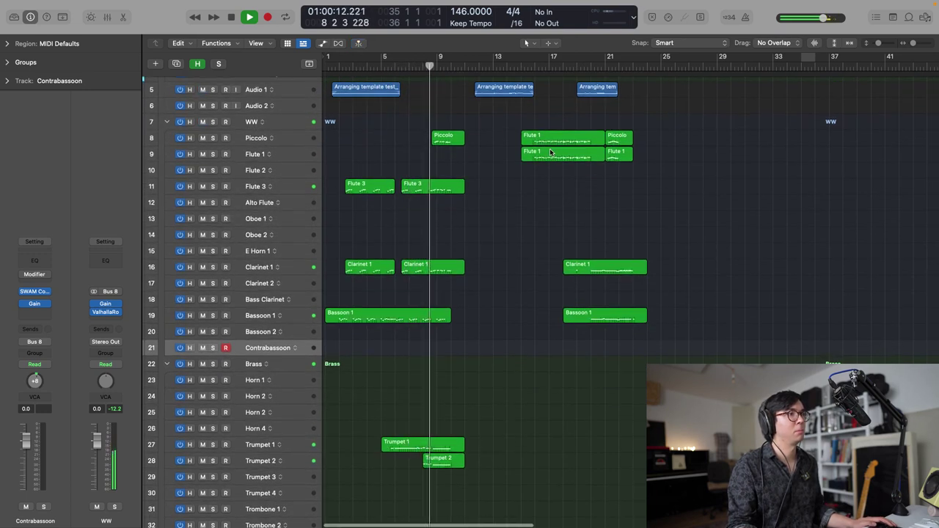
- Mute the K Pianoteq sketch on track 3, comparing the arrangement with and without it during playback in enlarged track rows
scroll(549, 152, up, 3)
click(203, 117)
key(super+Down)
scroll(427, 137, up, 4)
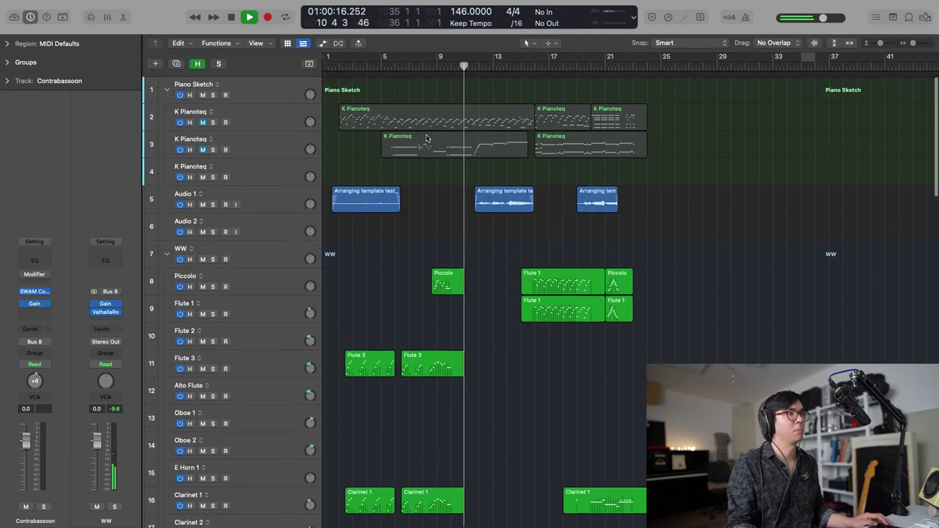
scroll(427, 138, up, 2)
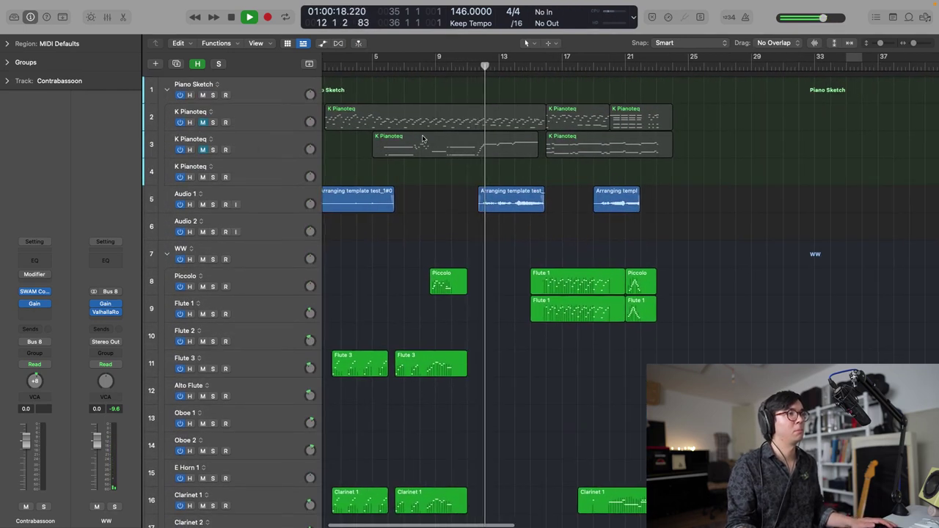
click(205, 149)
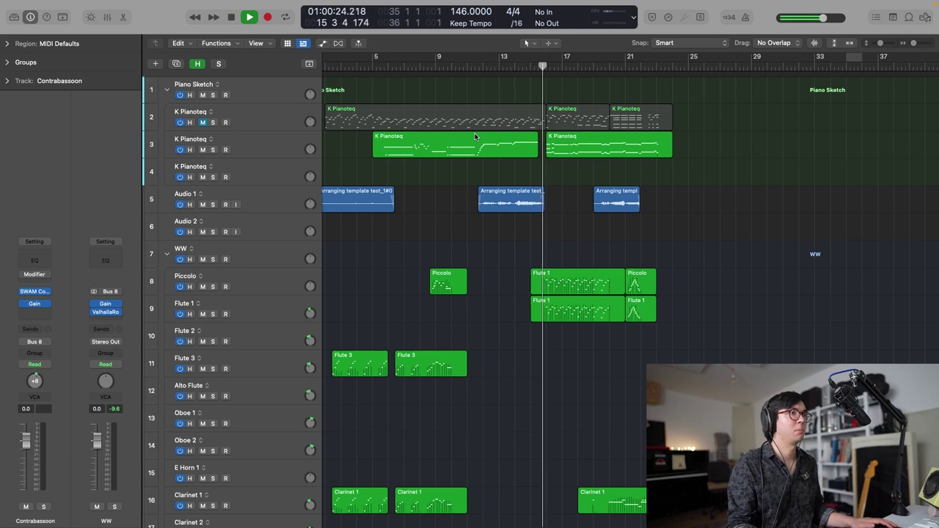
click(205, 149)
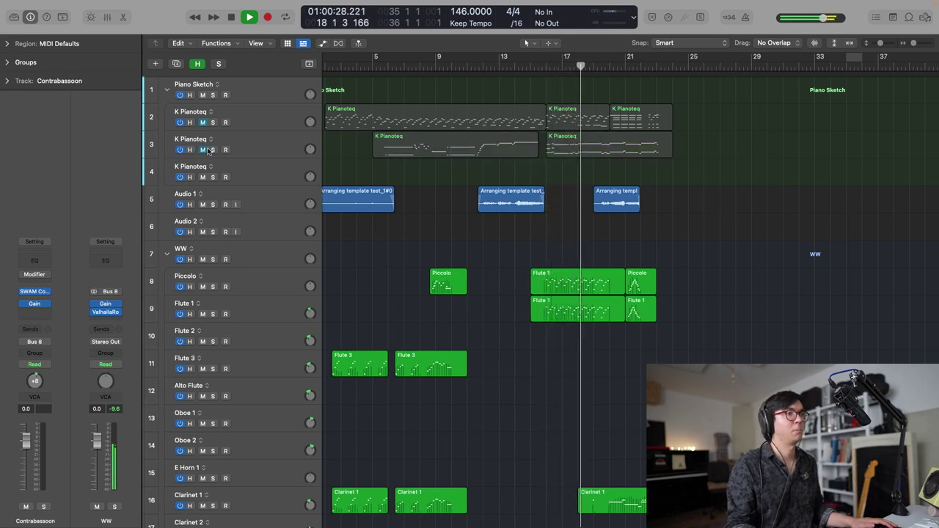
- Reduce the track height, return to the beginning and play the orchestration with both piano sketch tracks muted
key(super+Up)
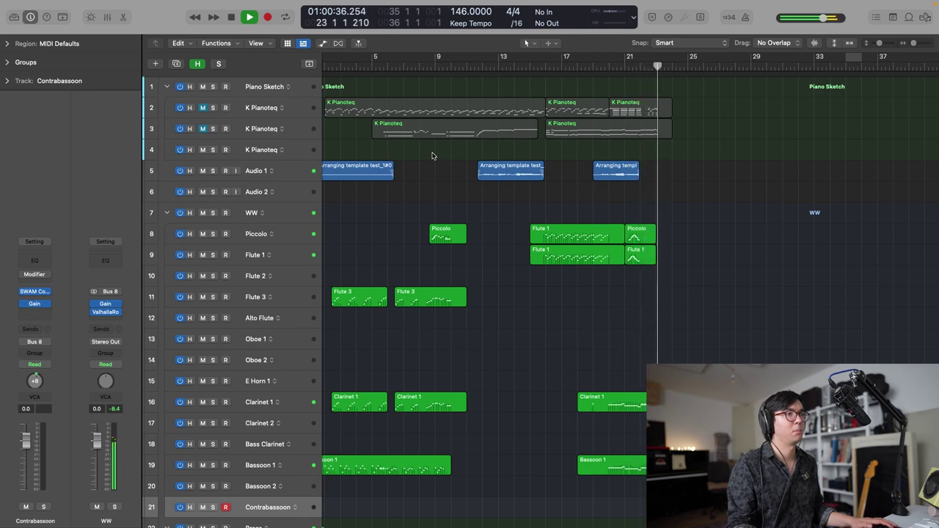
scroll(432, 155, left, 2)
key(Return)
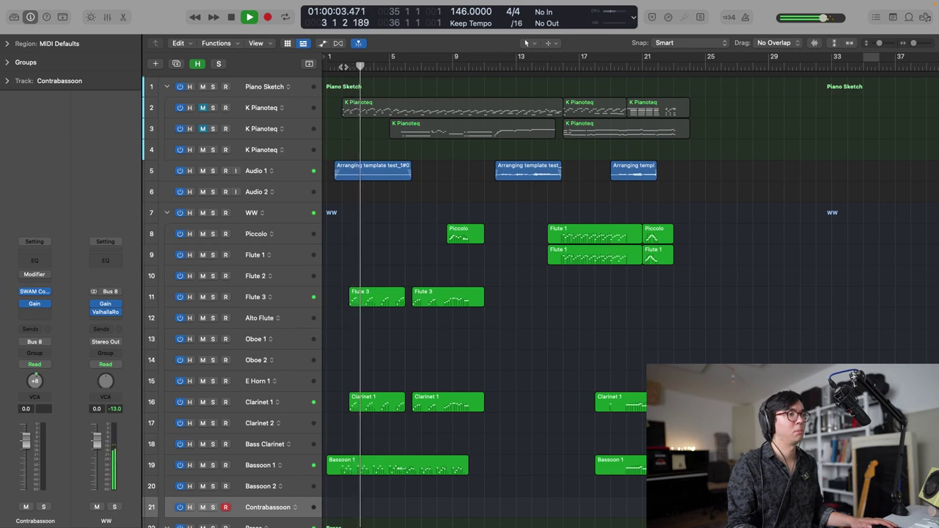
- Examine the woodwind, brass and piano sketch regions while the arrangement plays through the first eleven bars
scroll(360, 109, down, 10)
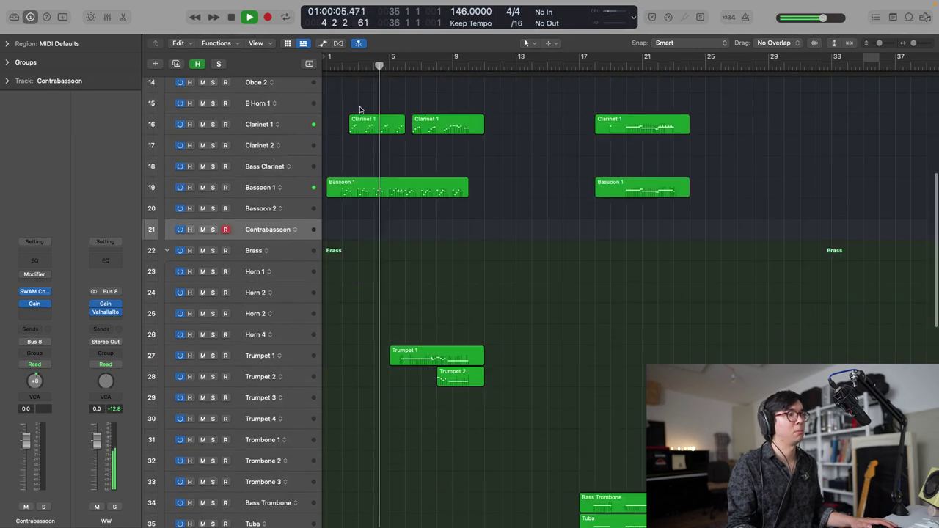
scroll(359, 109, down, 2)
scroll(360, 111, up, 4)
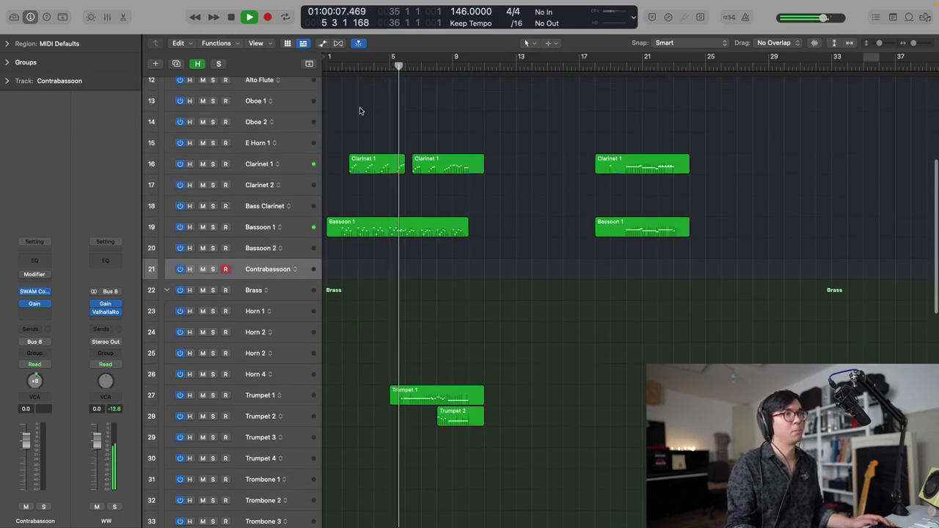
key(super+Up)
key(super+Up)
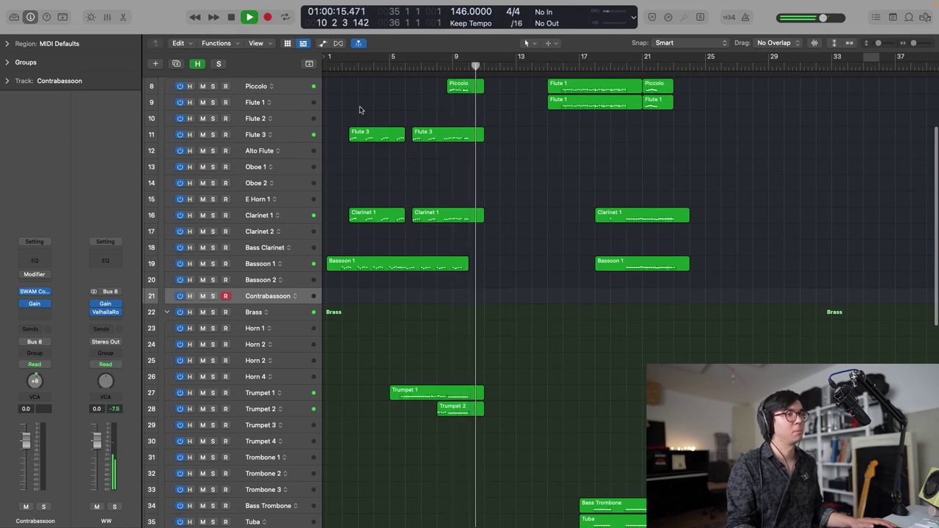
scroll(362, 111, up, 1)
scroll(366, 110, up, 5)
scroll(385, 110, up, 3)
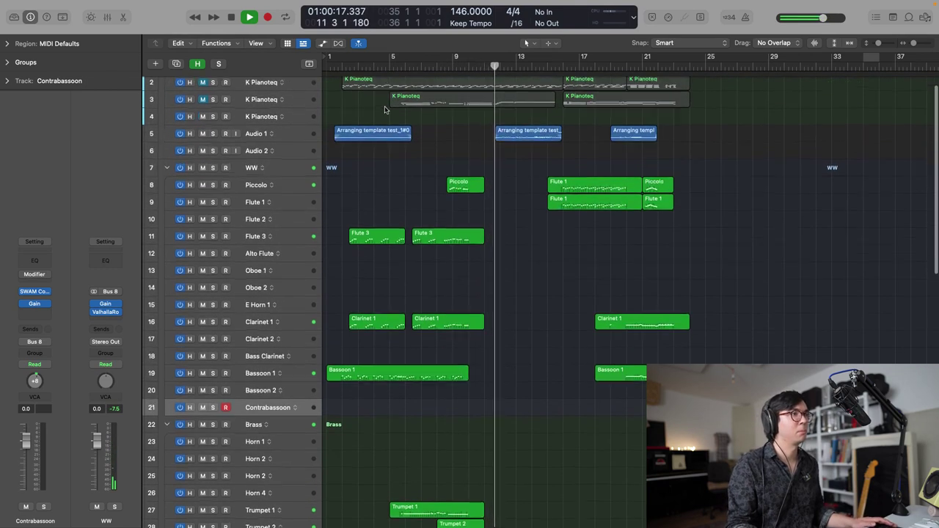
- Unmute the second K Pianoteq track and play the arrangement from about bar 9
click(202, 124)
key(space)
click(460, 67)
key(space)
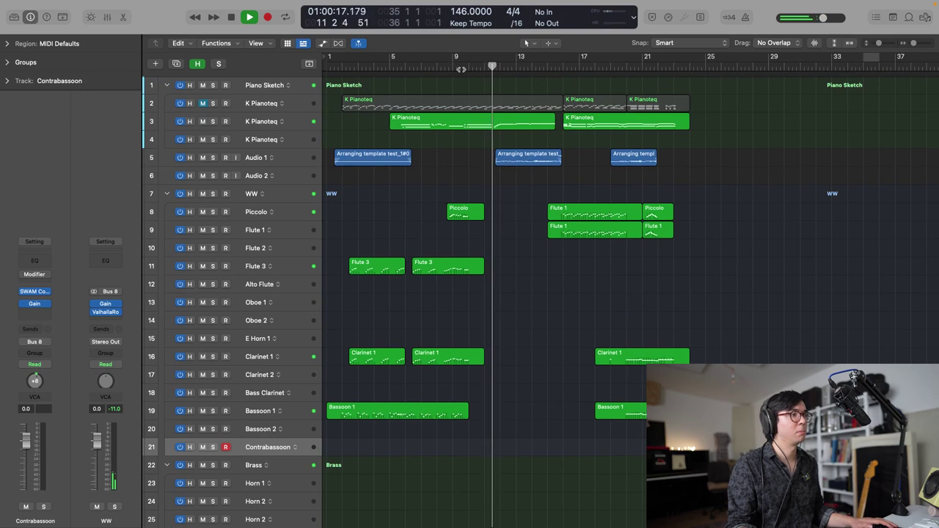
key(space)
- Select the Horn 1 track in the Brass group for playing a horn part
scroll(514, 293, down, 5)
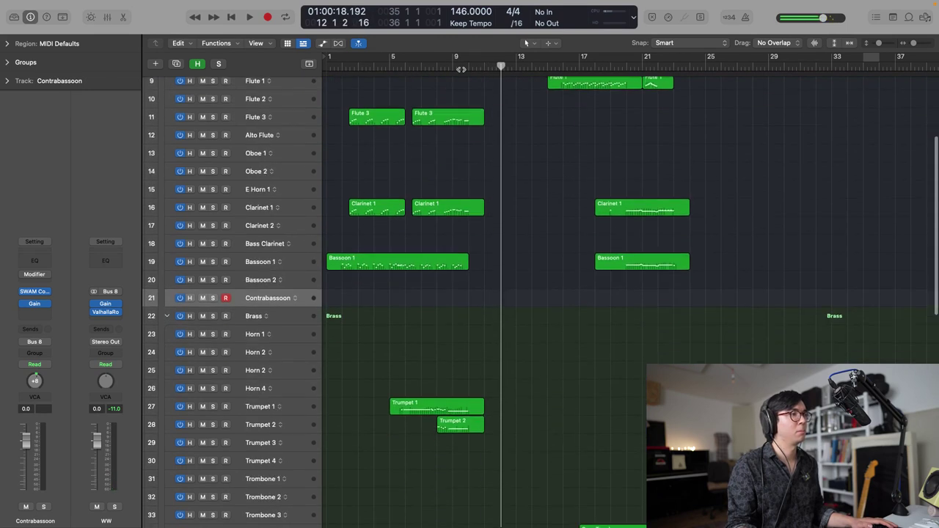
scroll(413, 311, down, 3)
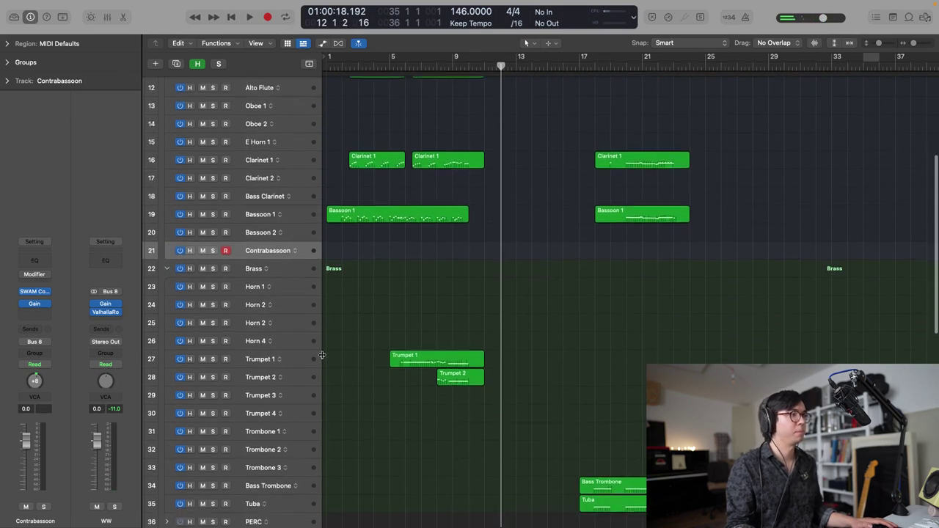
click(292, 292)
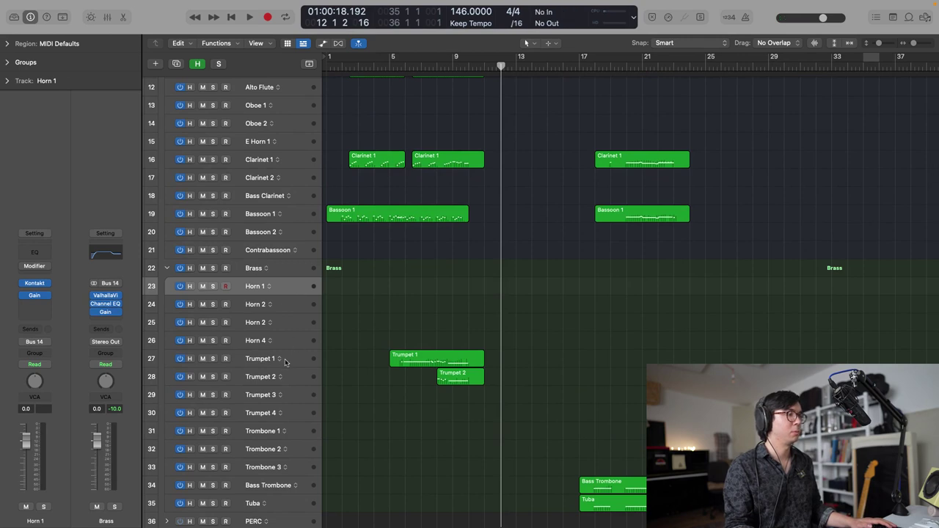
click(285, 358)
click(292, 291)
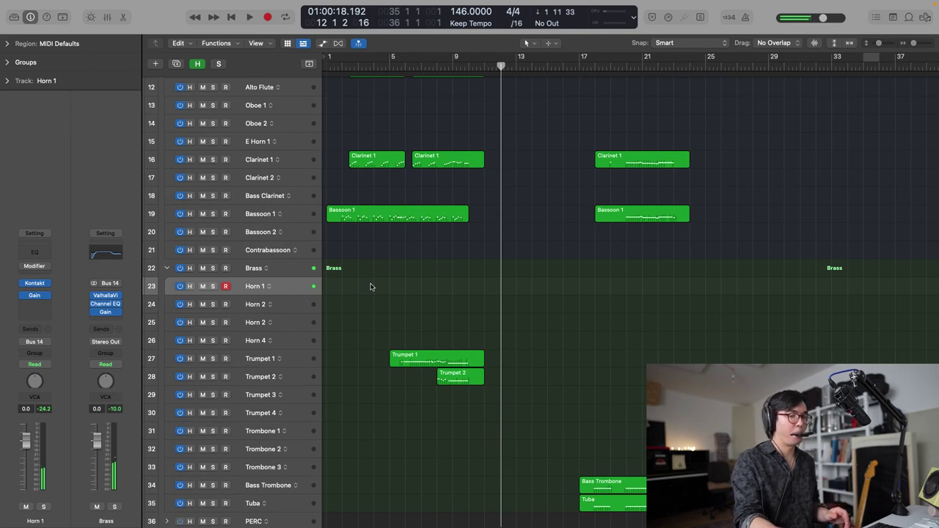
- Rehearse a horn line on Horn 1 over playback of bars 9 to 14
key(space)
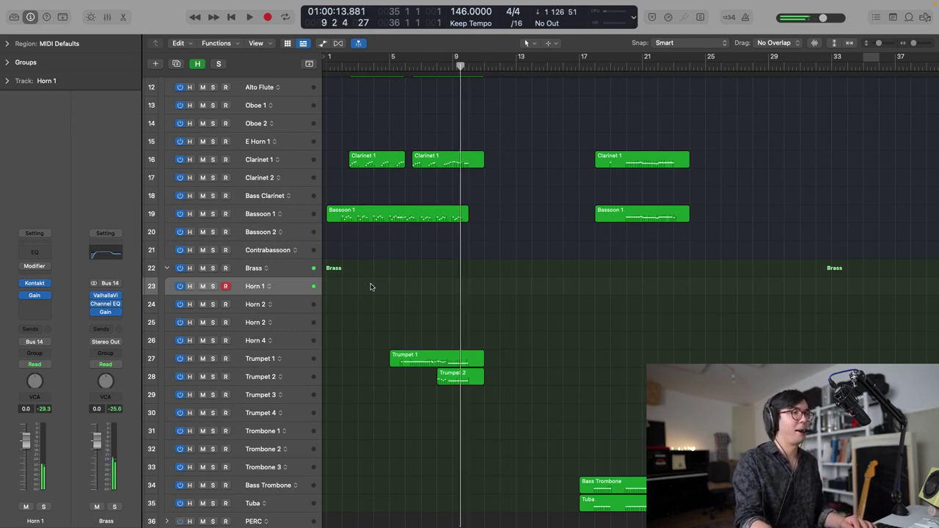
key(space)
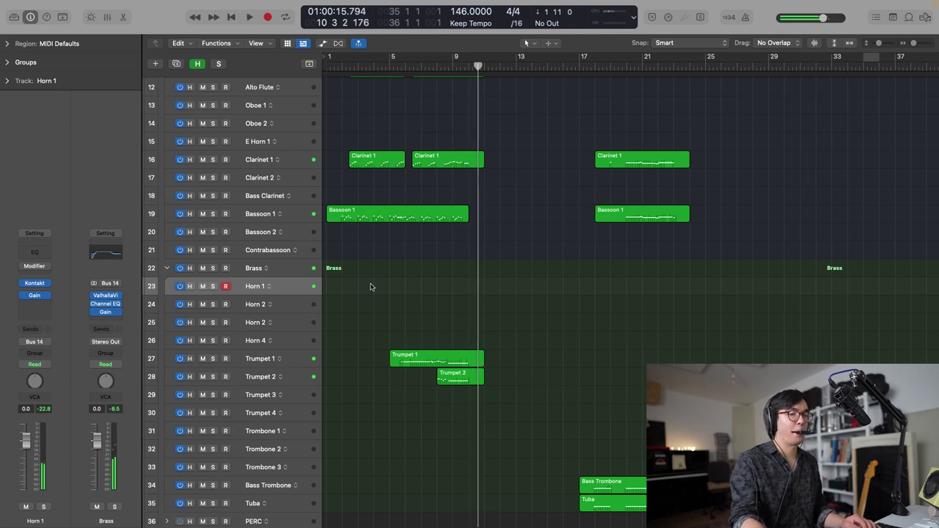
key(space)
key(space)
key(space)
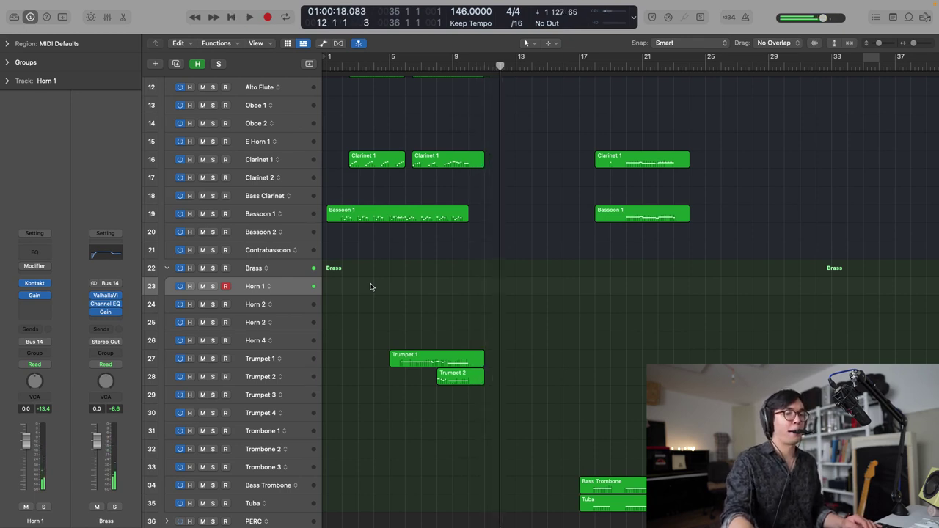
key(space)
key(space)
key(period)
key(period)
key(period)
key(space)
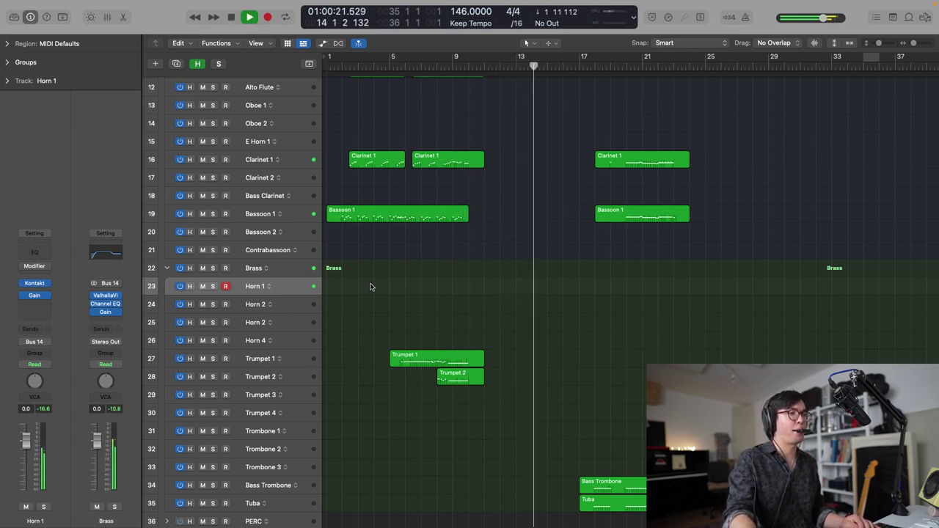
key(space)
key(space)
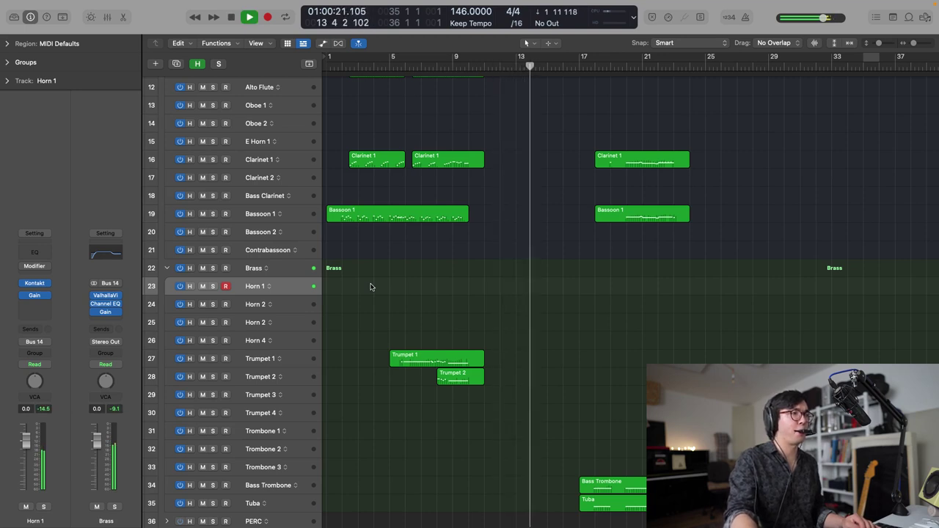
- Return to about bar 9, play the horn line through bar 16 and capture it as a region on Horn 1
key(space)
key(comma)
key(comma)
key(comma)
key(comma)
key(comma)
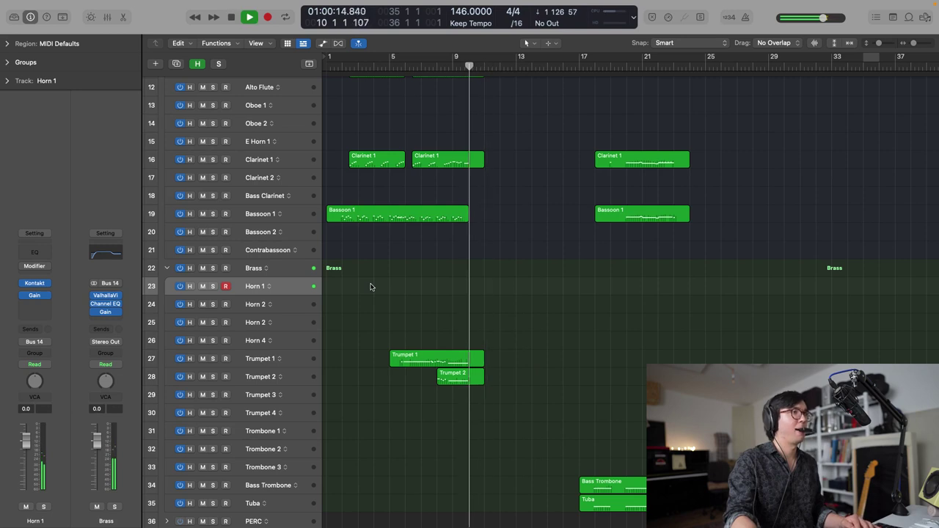
key(space)
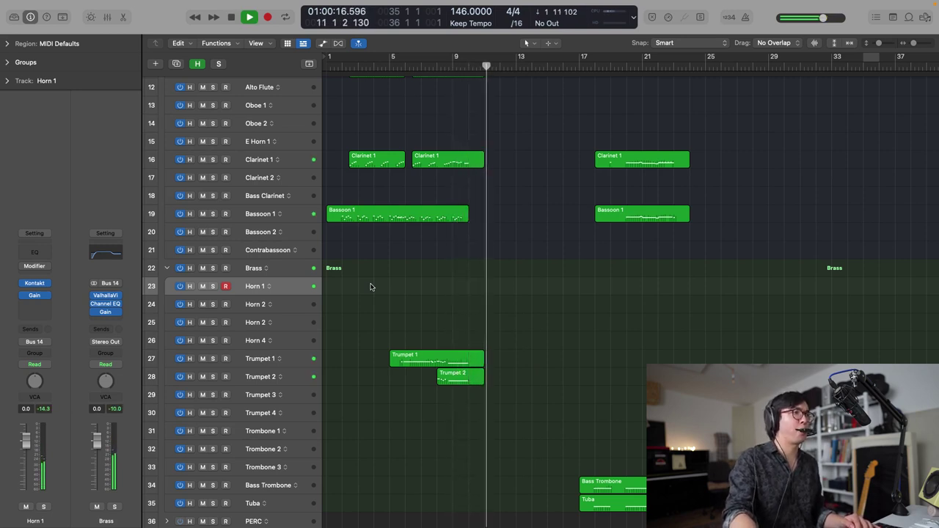
key(space)
key(space)
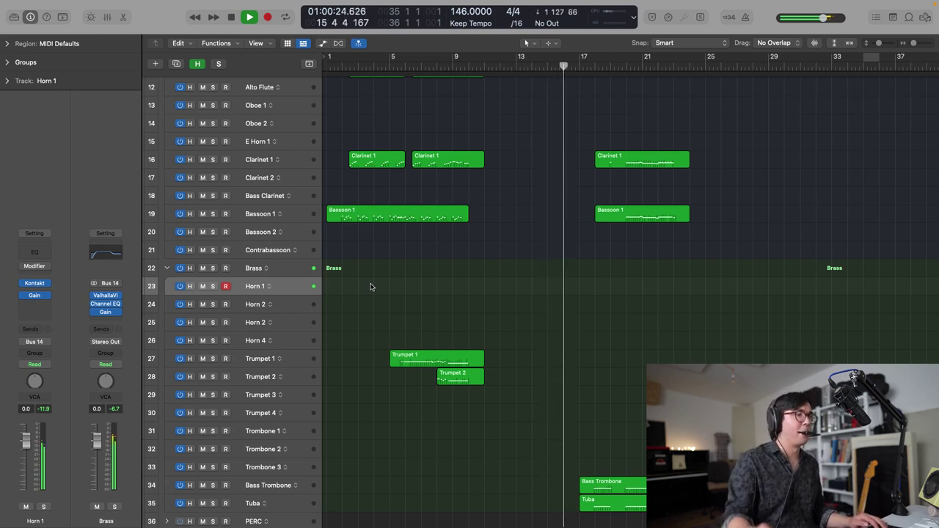
key(shift+r)
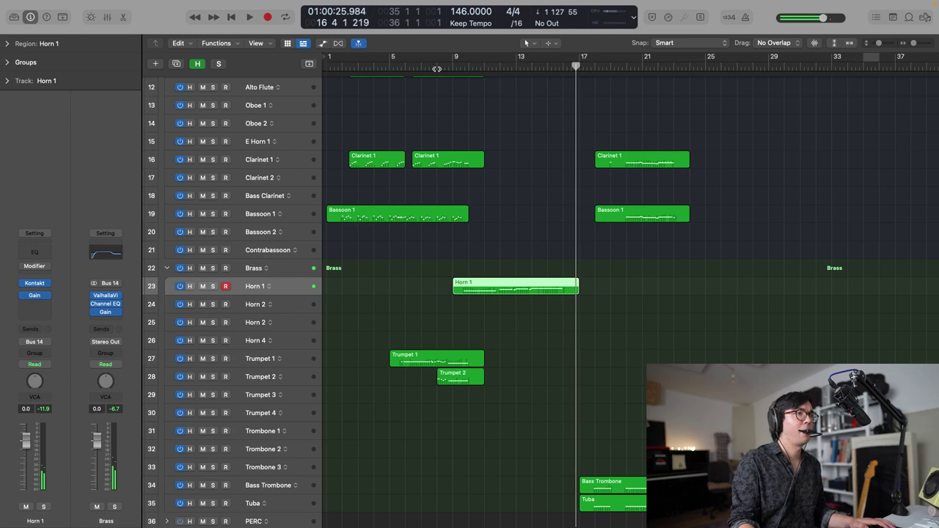
- Play back the captured Horn 1 line from about bar 8 and select the first Horn 2 track
double_click(436, 68)
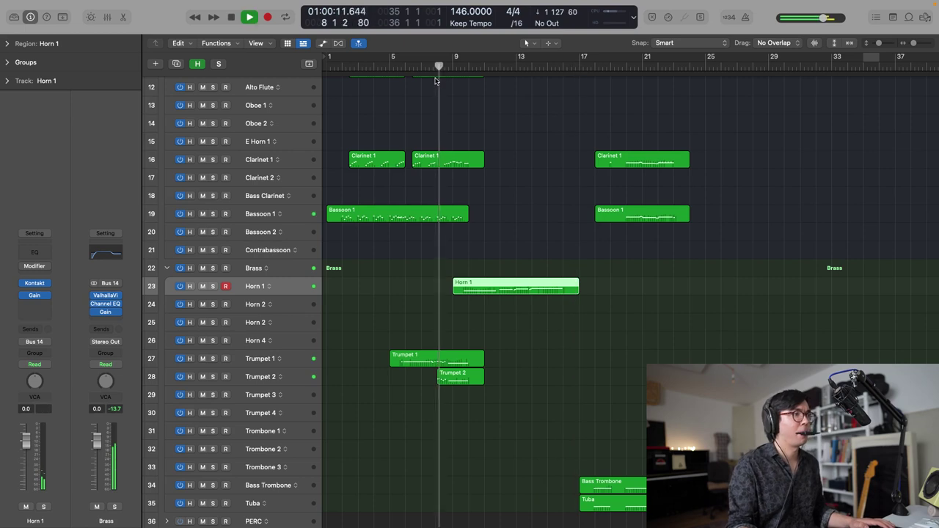
click(285, 305)
key(space)
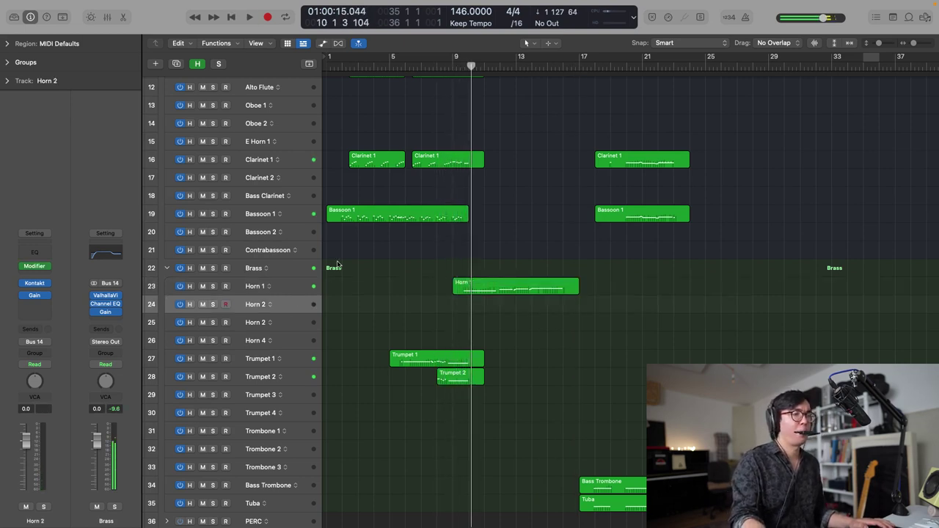
- Rehearse a second horn part on Horn 2 over playback of bars 10 to 16
key(space)
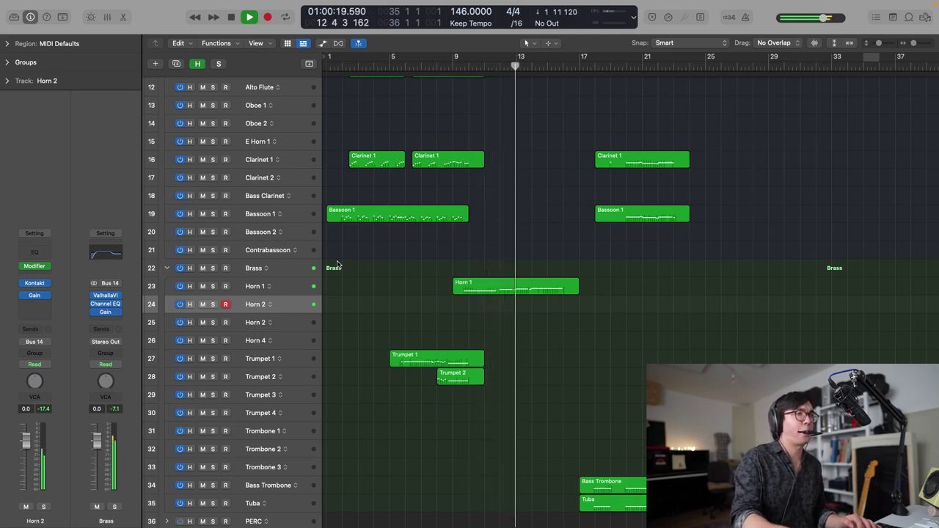
key(space)
key(space)
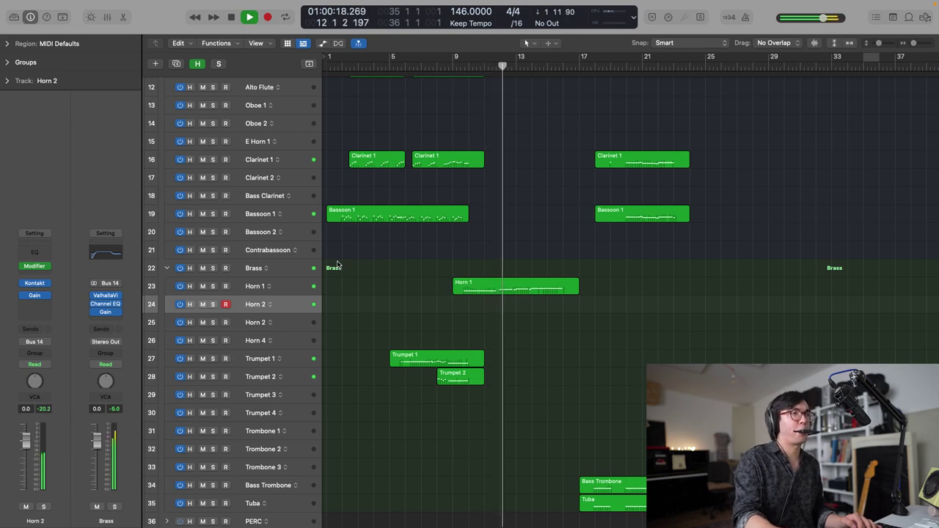
key(space)
key(space)
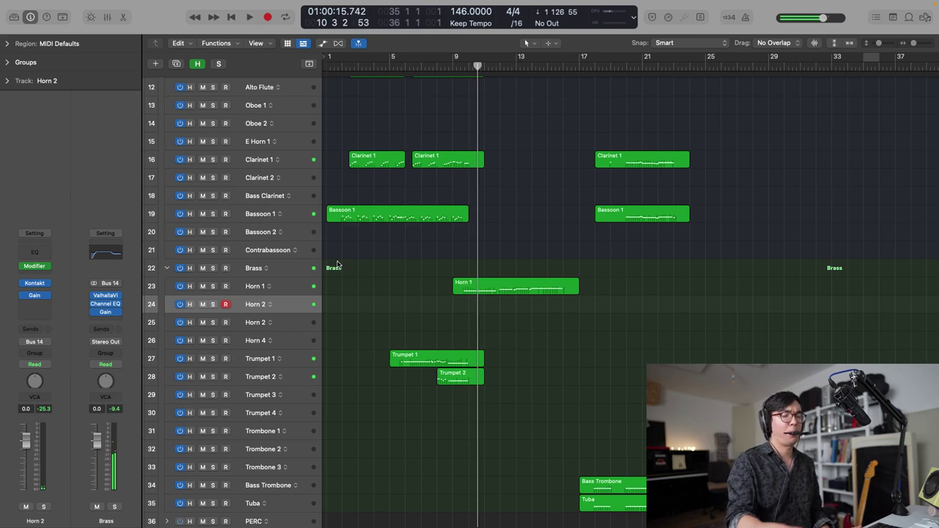
key(space)
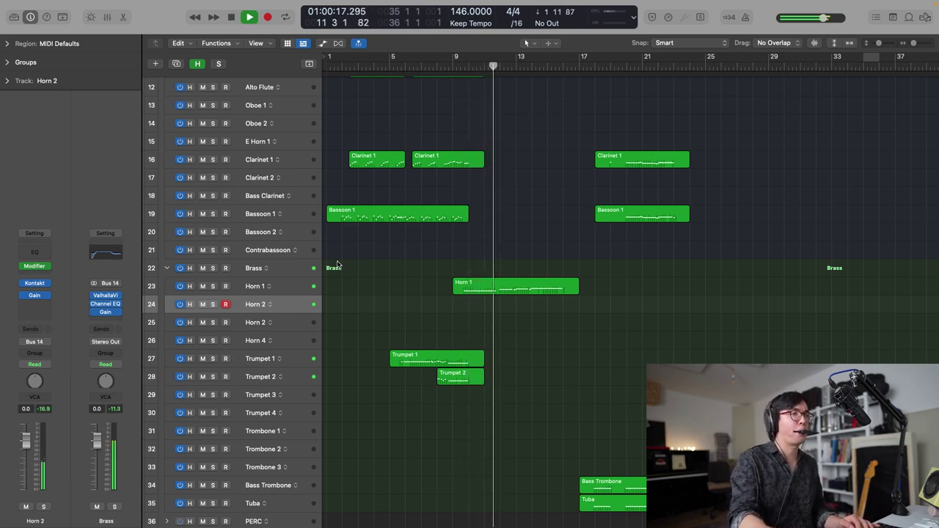
key(space)
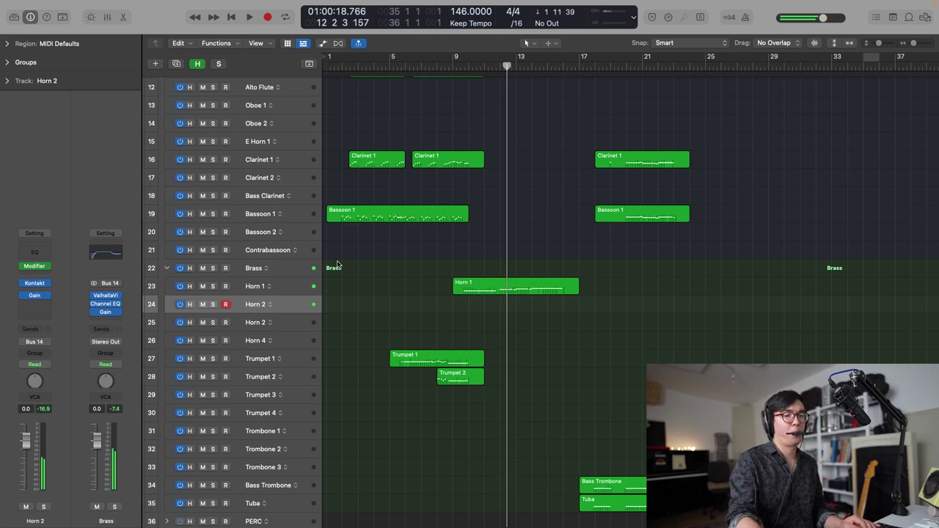
key(space)
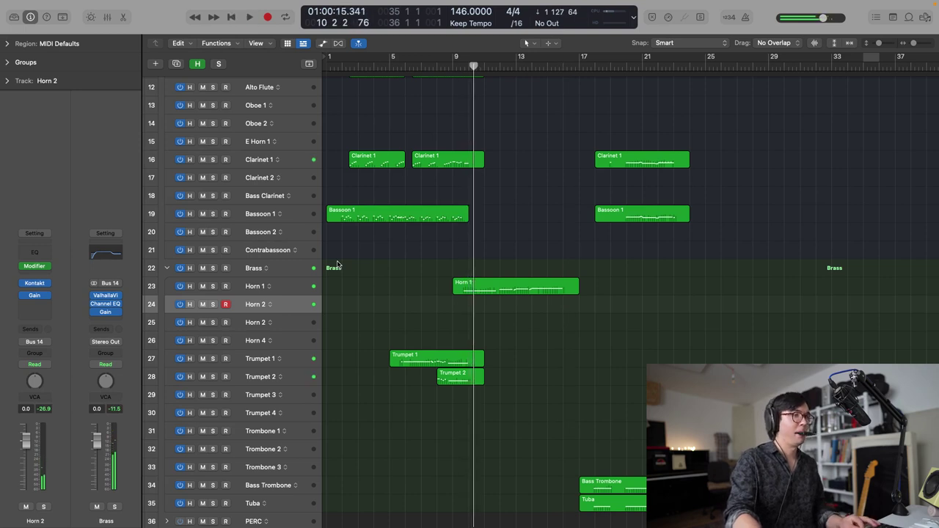
key(space)
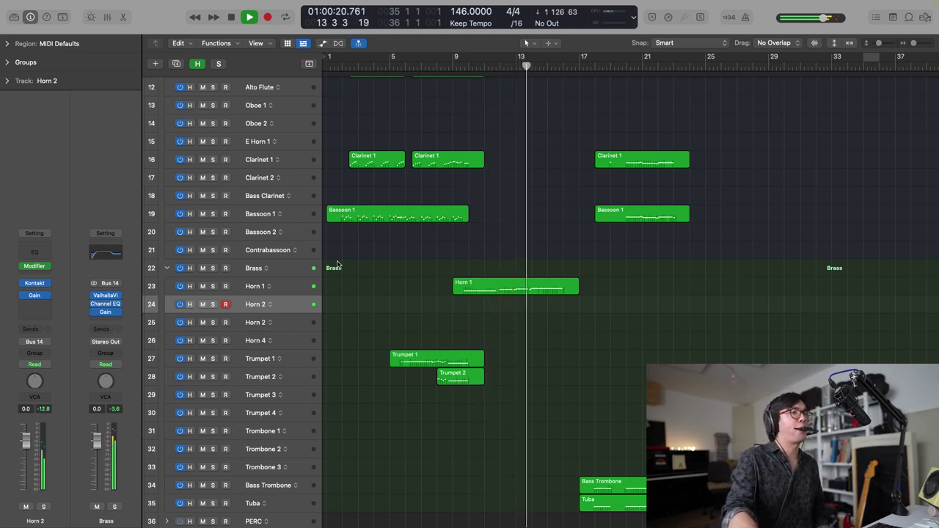
key(space)
key(space)
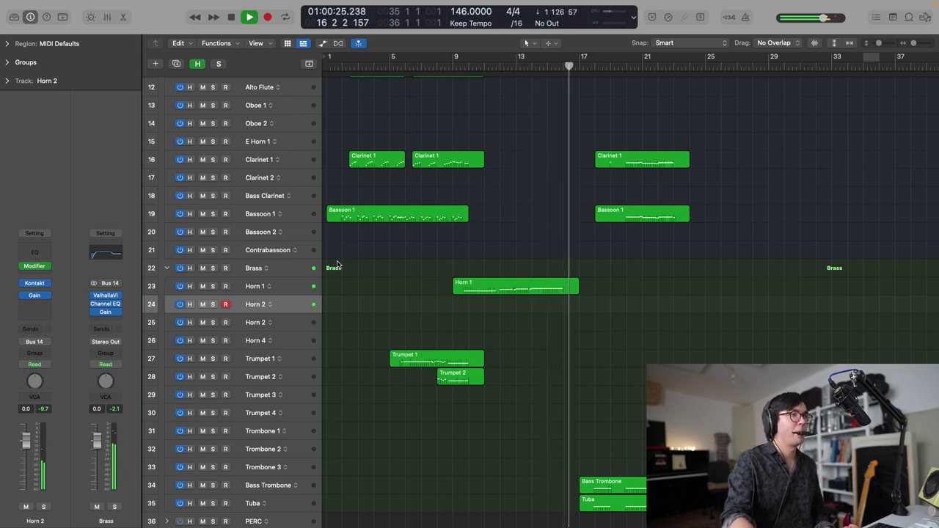
- Play the second horn part and capture it as a region over bars 10 and 11 on Horn 2
key(space)
key(space)
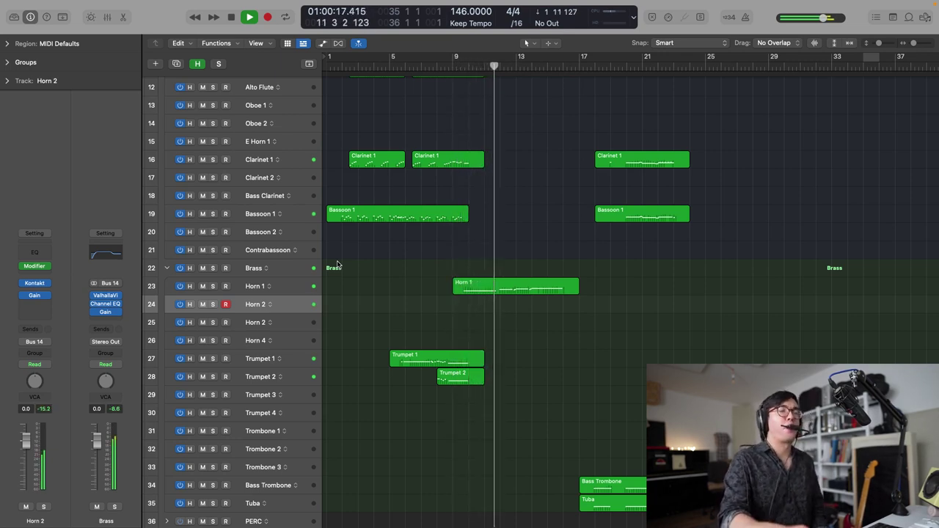
key(space)
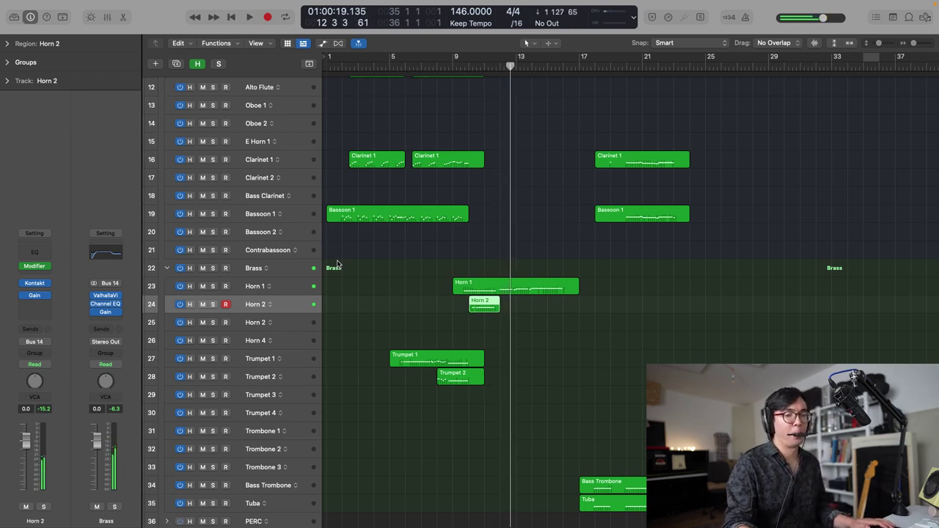
- Play back the passage with both horn parts up to about bar 13
key(space)
click(503, 64)
click(522, 145)
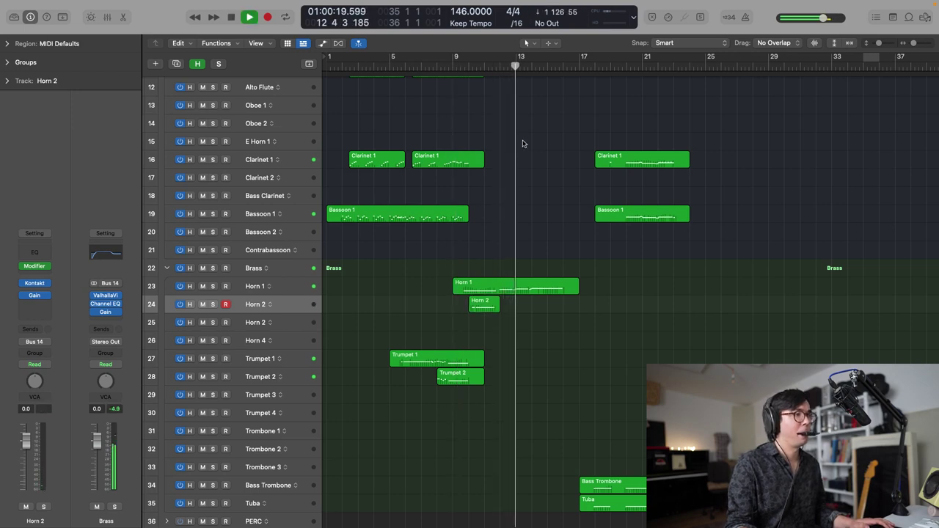
key(space)
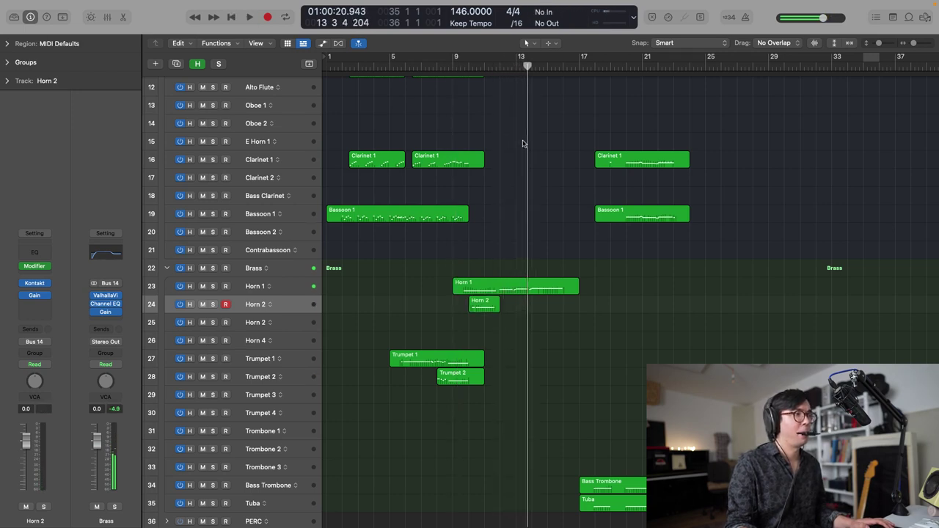
- Select the Cello Ens track and place the playhead at bar 11
scroll(522, 144, down, 10)
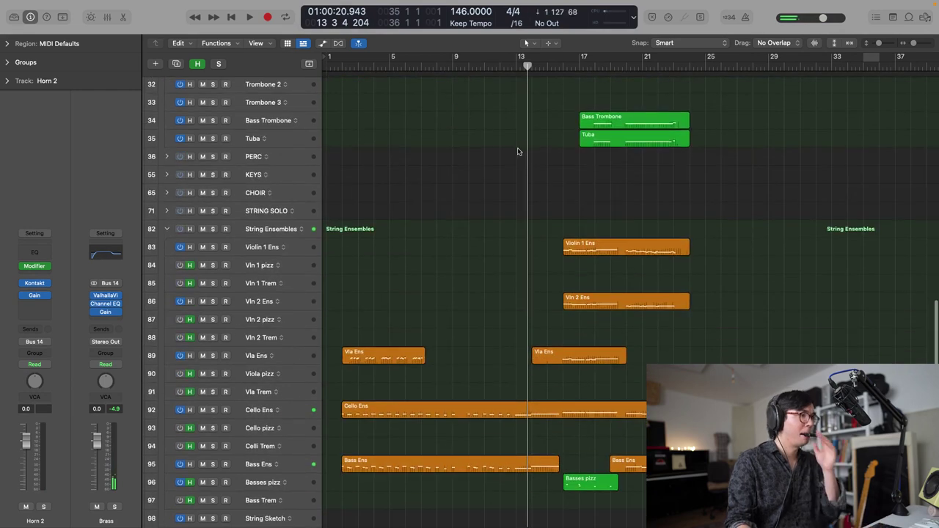
click(292, 414)
scroll(294, 410, up, 4)
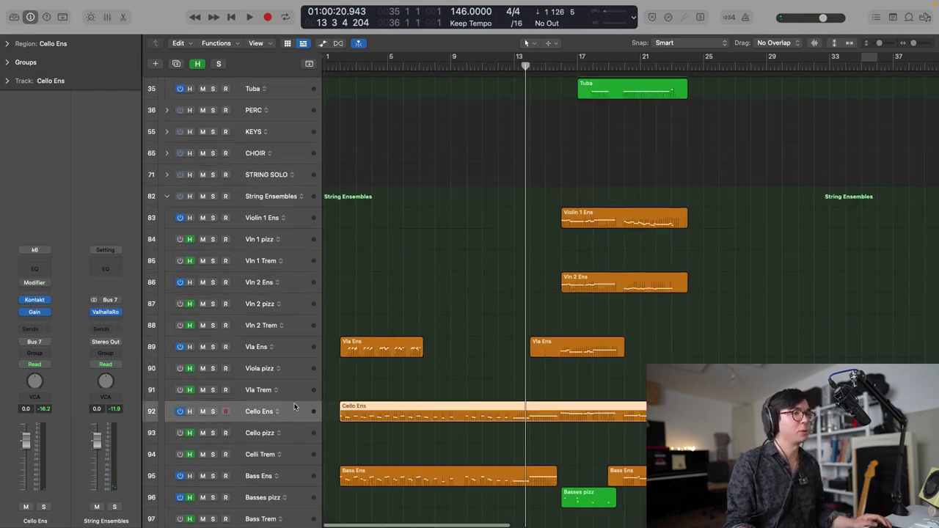
scroll(311, 366, right, 3)
click(456, 68)
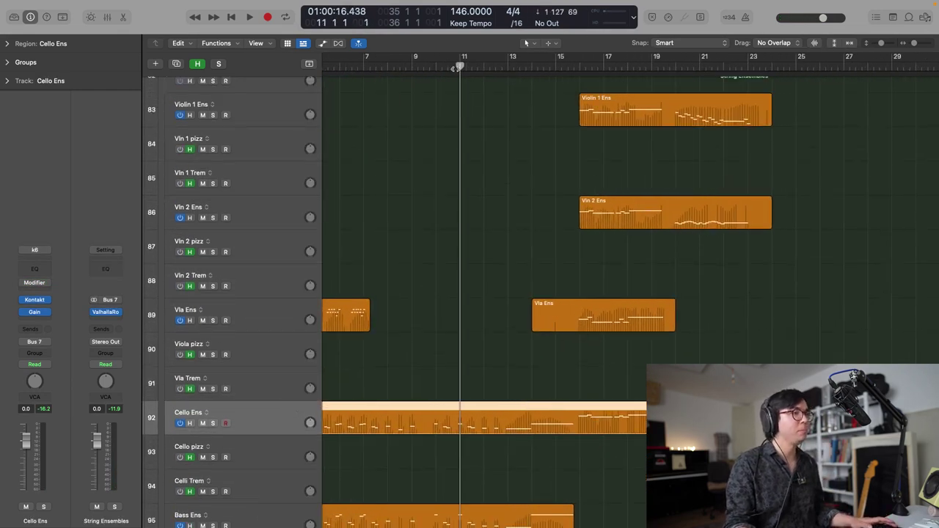
- Play back the arrangement from bar 11 to about bar 12 with the Cello Ens track selected
key(space)
scroll(484, 293, down, 2)
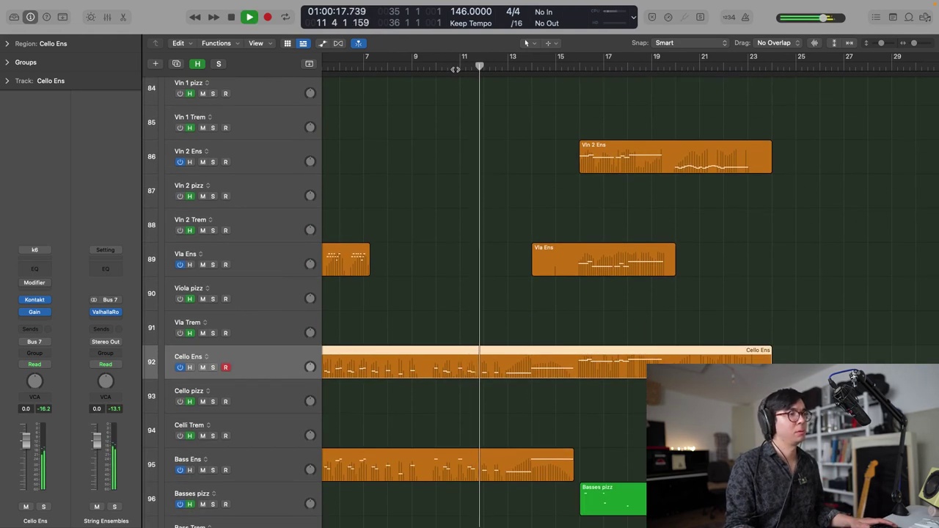
key(space)
scroll(269, 188, up, 2)
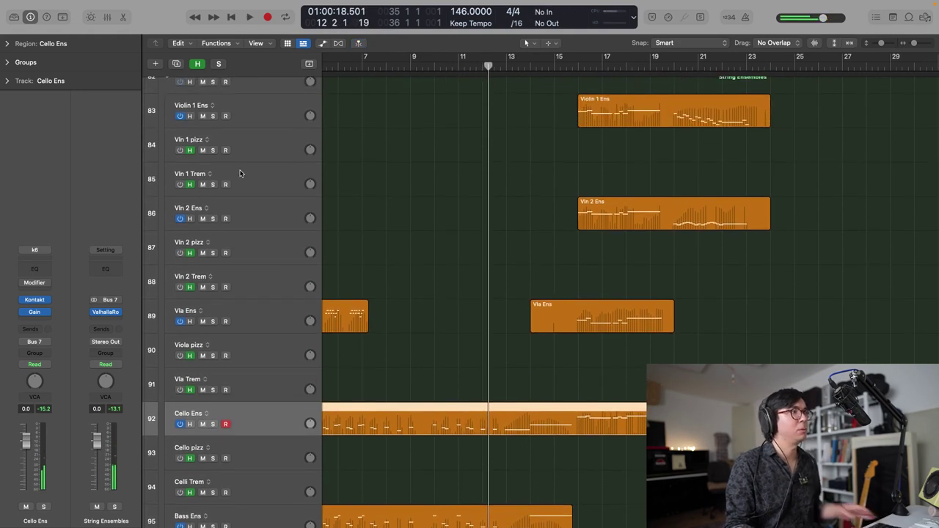
- Rehearse a viola part on the Vla Ens track over playback of bars 12 and 13
click(266, 305)
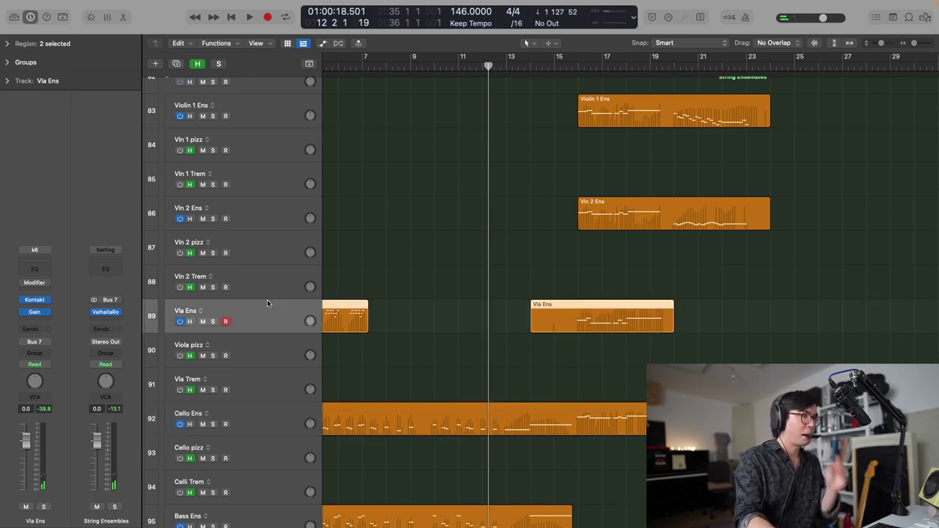
key(space)
key(comma)
key(comma)
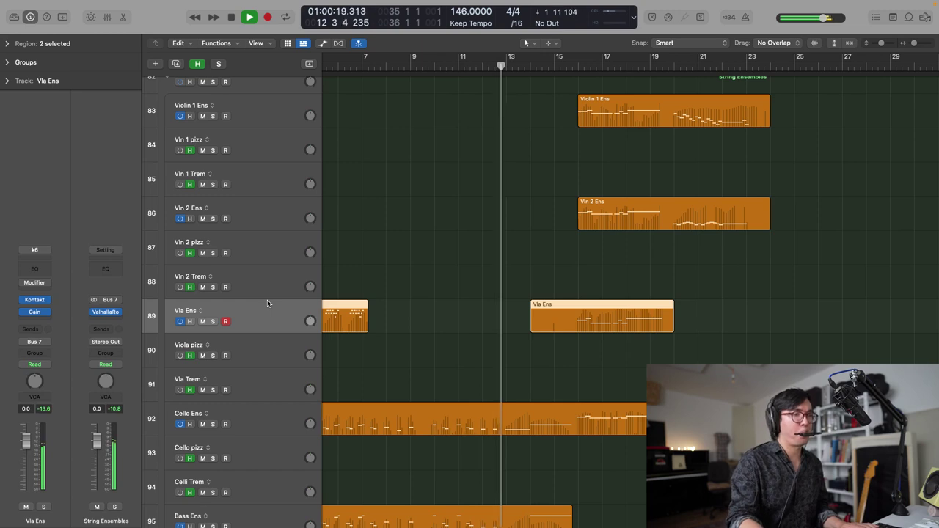
key(space)
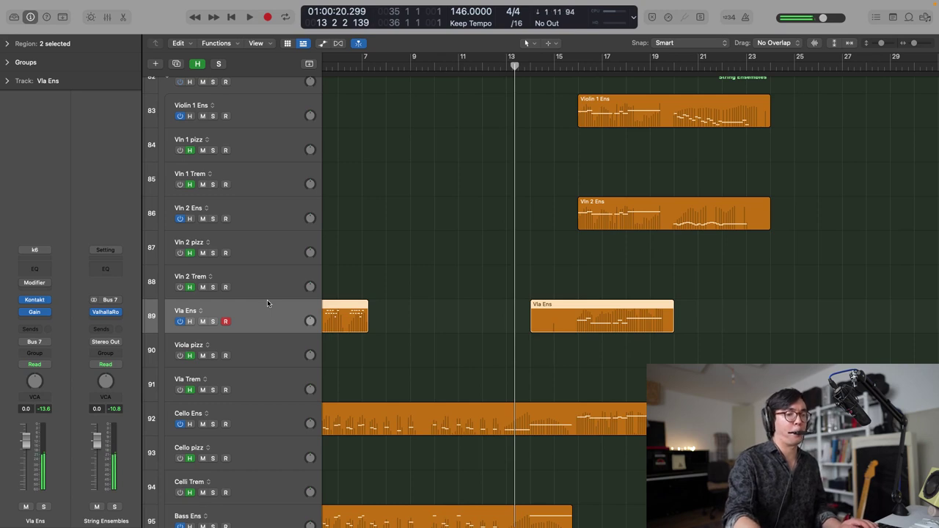
key(space)
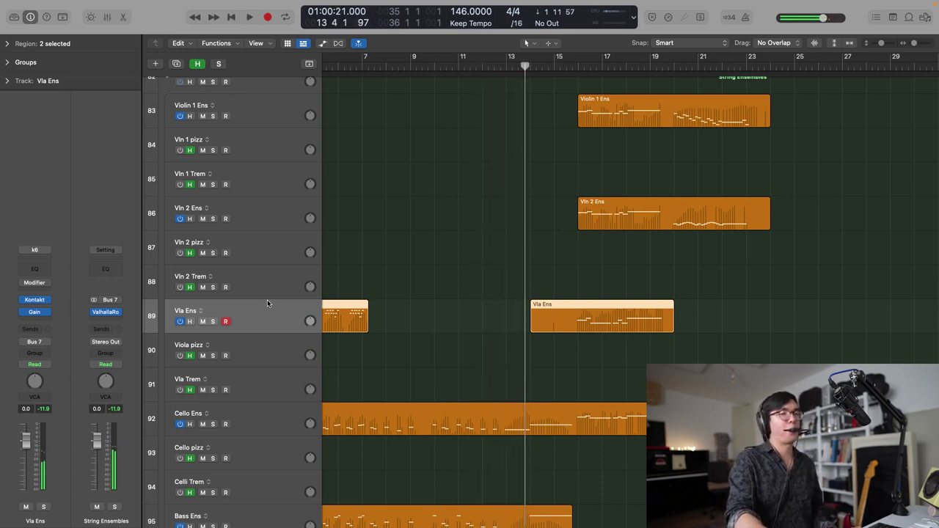
key(space)
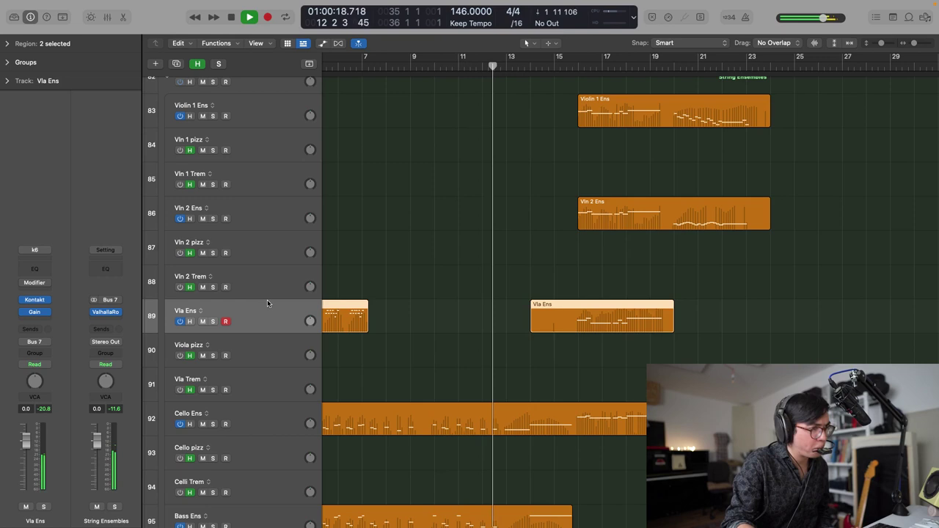
key(space)
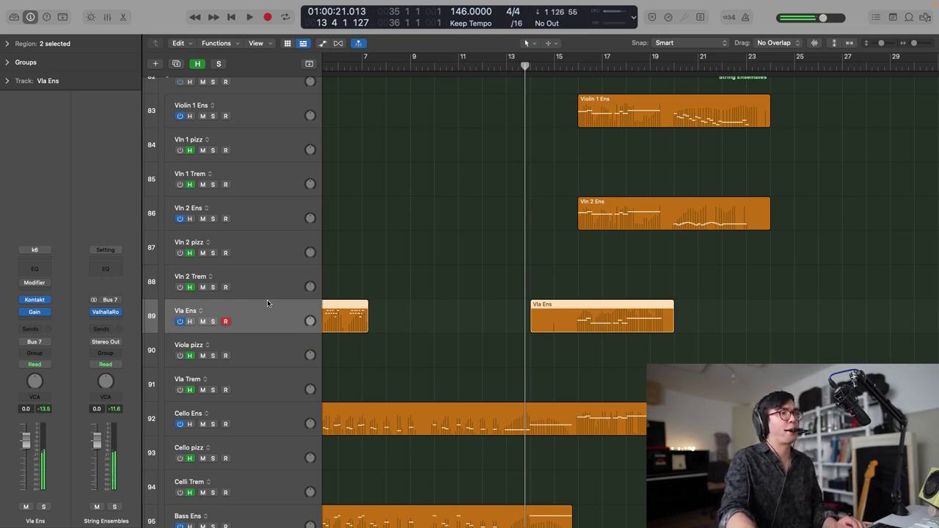
- Play the viola part from about bar 12 up to bar 16 and capture it into the Vla Ens region
key(space)
key(comma)
key(comma)
key(comma)
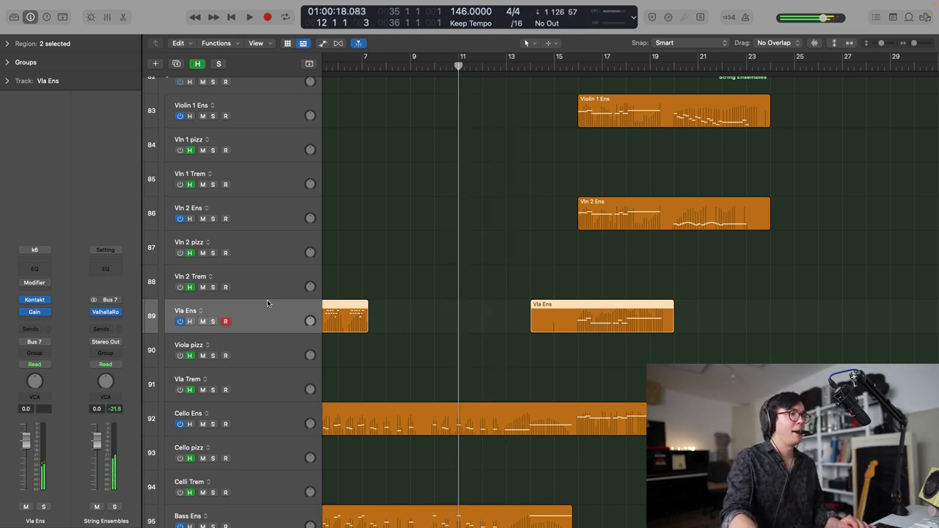
key(comma)
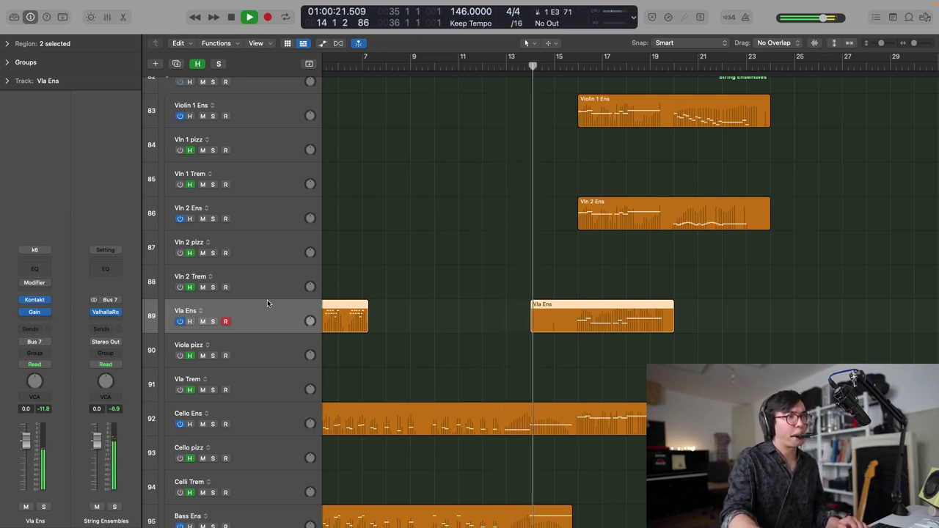
key(space)
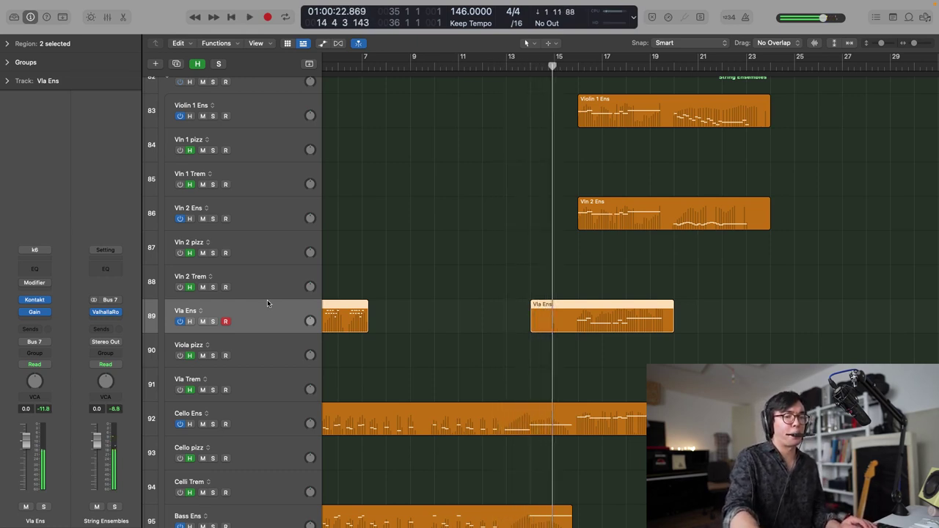
key(space)
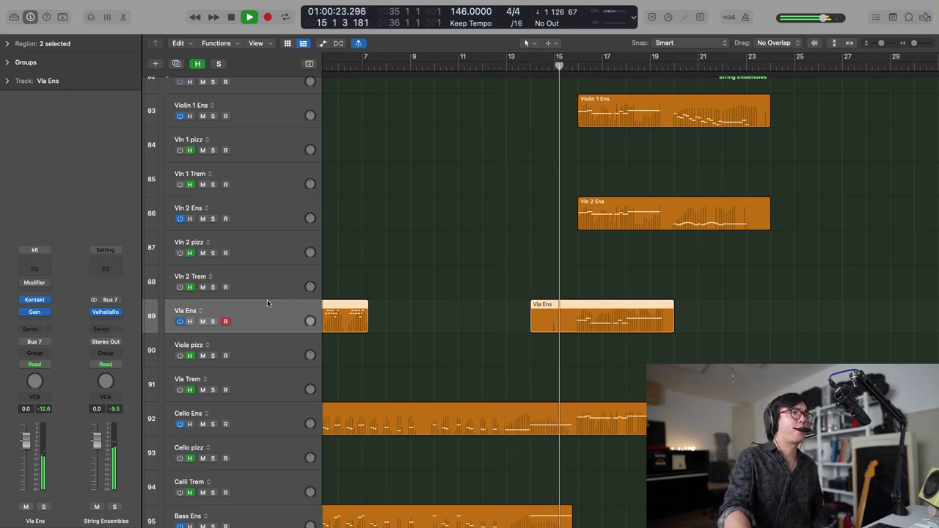
key(space)
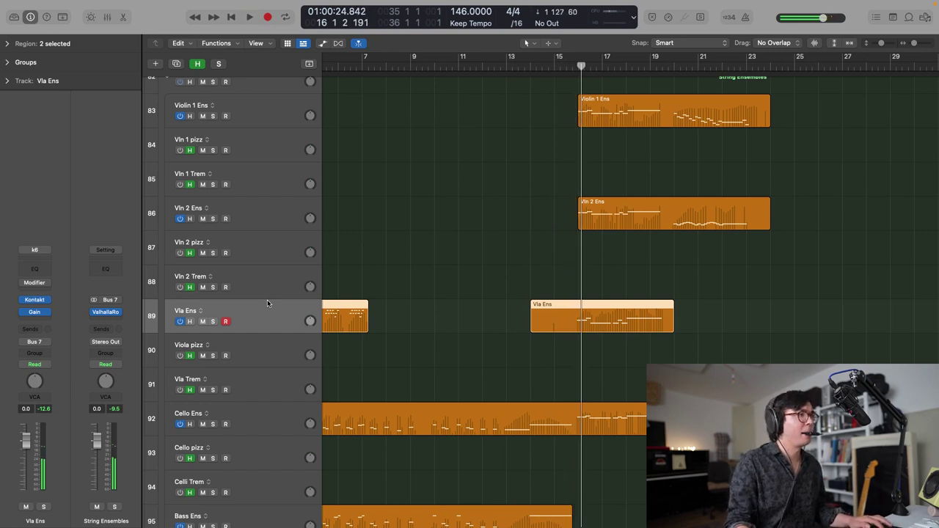
key(super+z)
- Try out a part on the Violin 1 Ens track over playback of the passage up to about bar 16
click(279, 278)
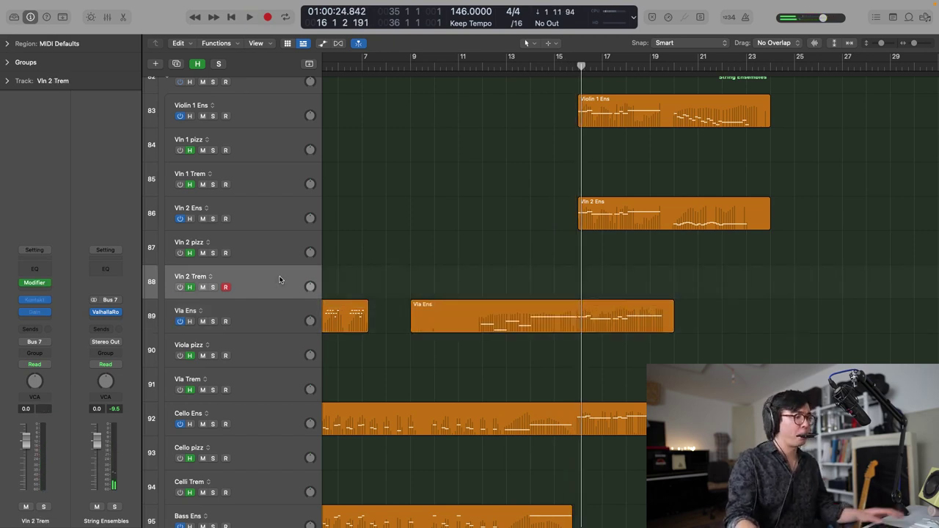
key(Up)
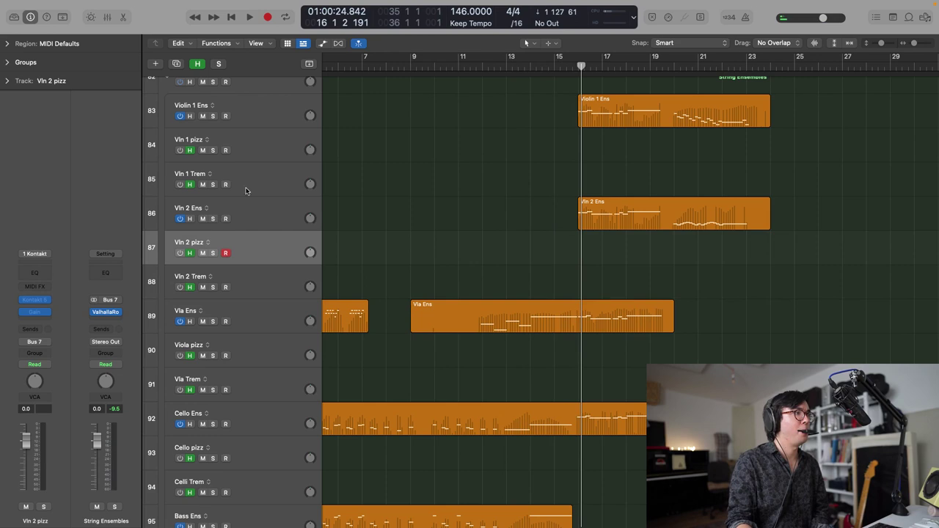
click(277, 120)
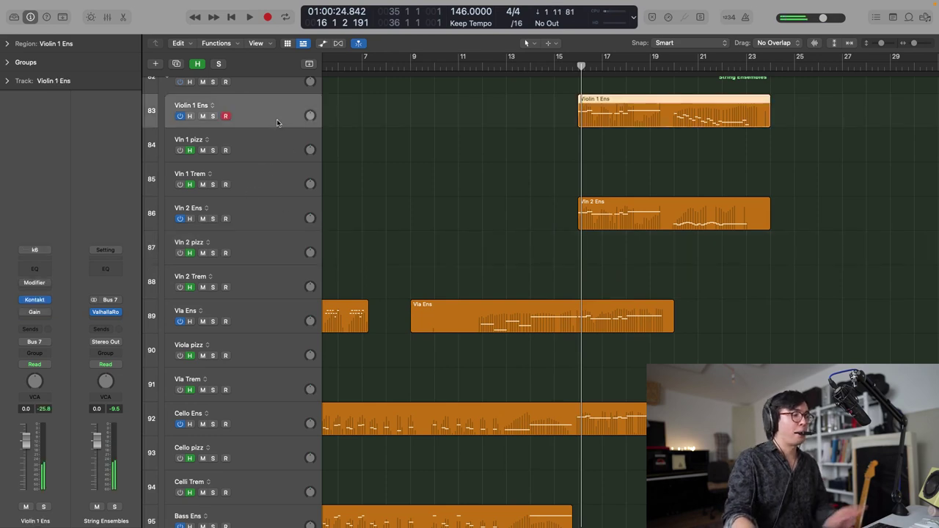
key(space)
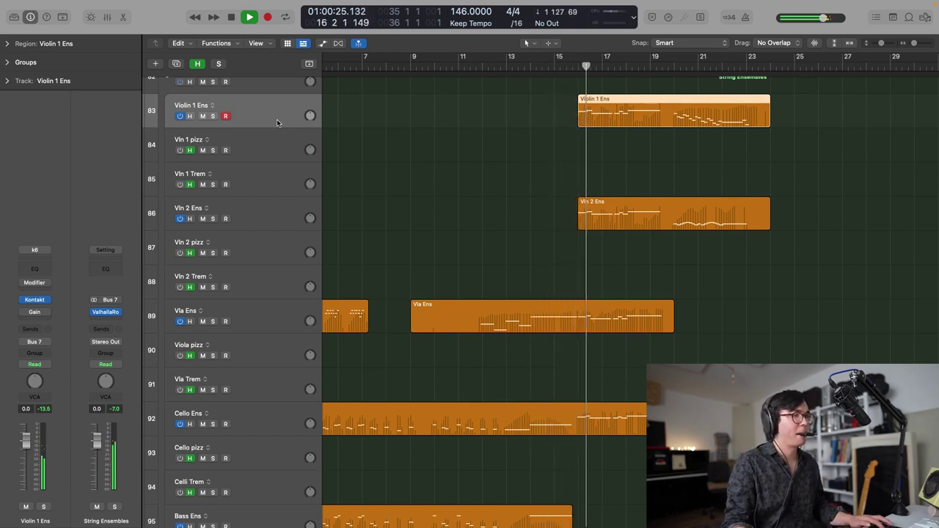
key(super+z)
key(space)
key(super+shift+z)
key(space)
key(space)
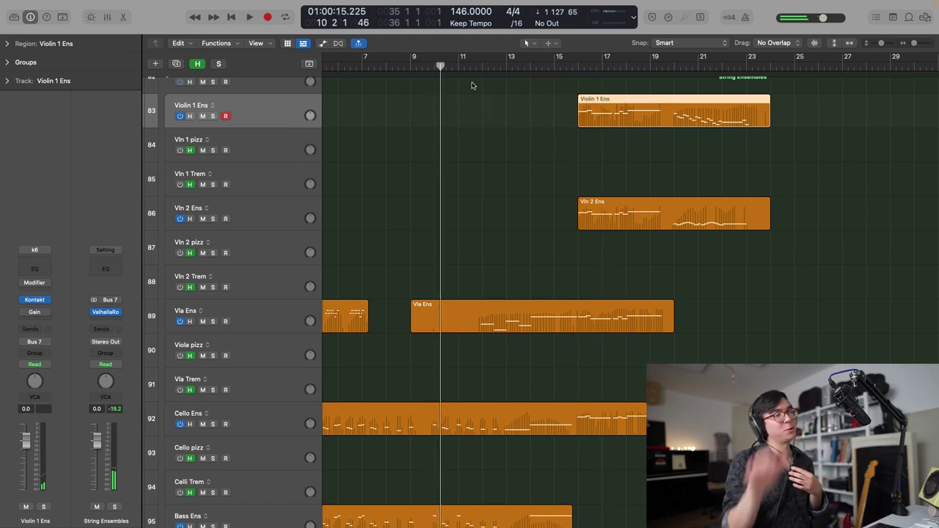
- Delete the three low notes between bars 12 and 14 of the Cello Ens region and the stray expression points near bar 14
scroll(606, 102, up, 1)
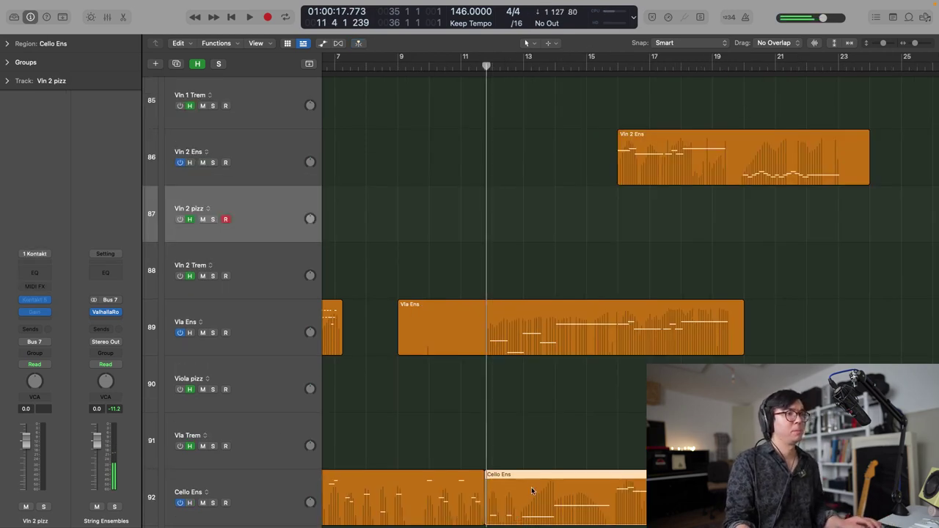
double_click(529, 487)
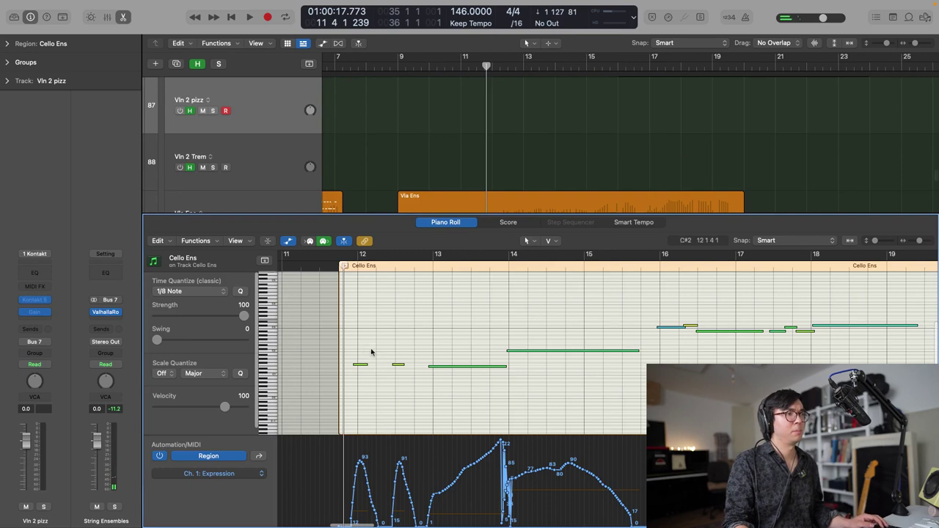
drag(362, 375, 453, 386)
key(Delete)
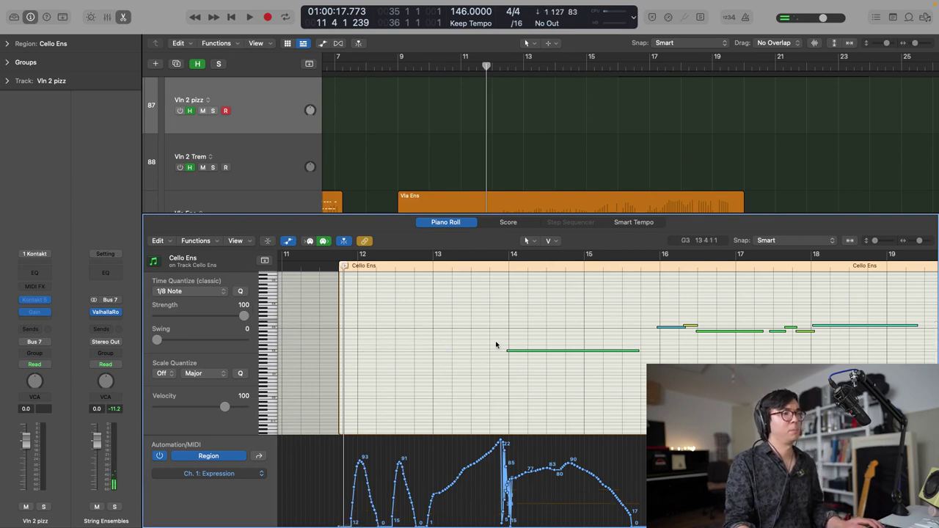
drag(521, 475, 499, 441)
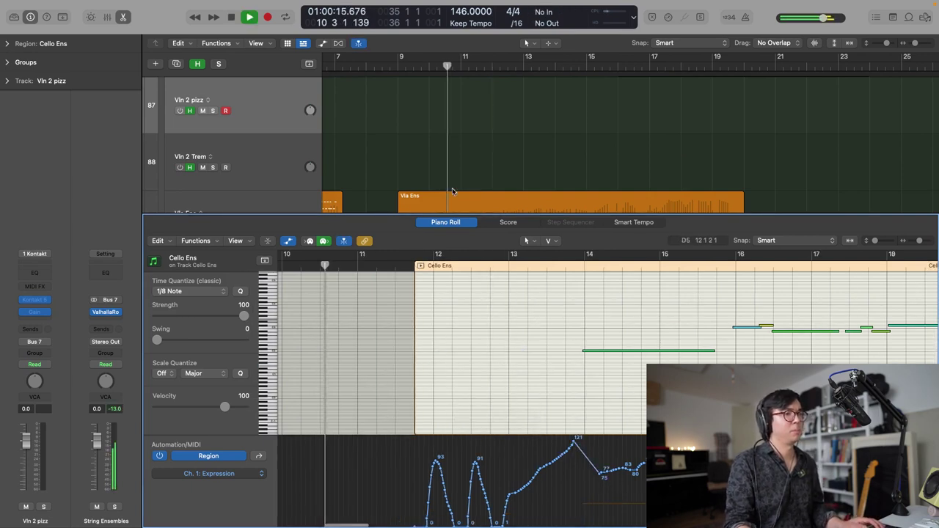
key(p)
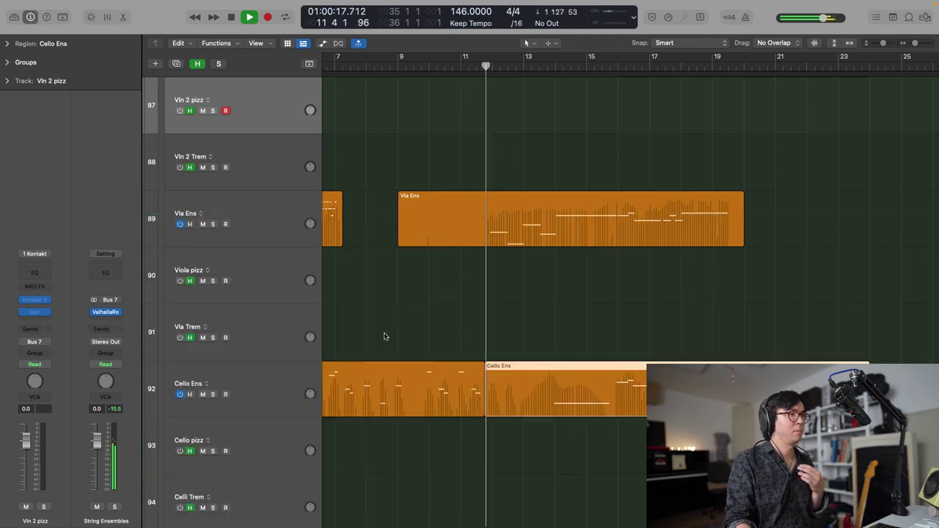
- Split the Cello Ens region just before bar 14 and delete the part starting just before bar 12
click(546, 391)
click(531, 389)
key(Delete)
key(space)
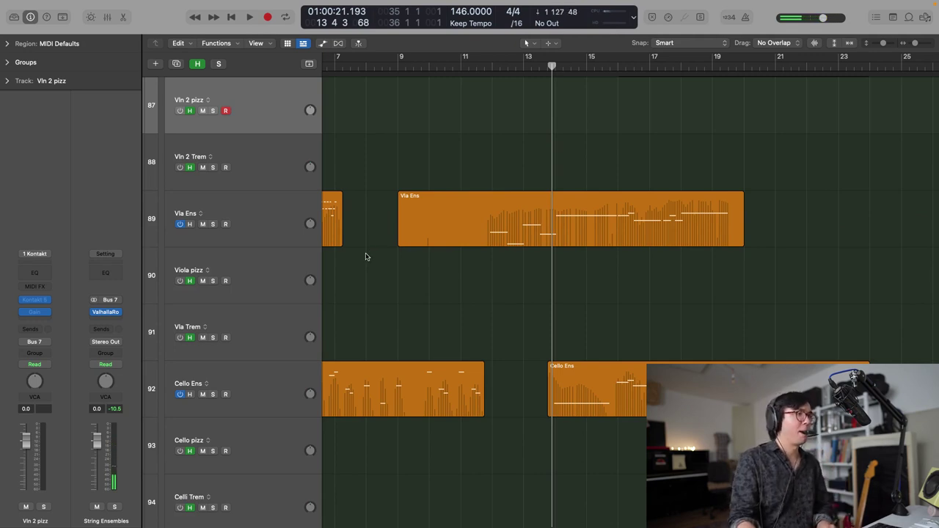
- Rehearse a new cello part on Cello Ens over playback of bars 12 to 14
click(273, 388)
key(space)
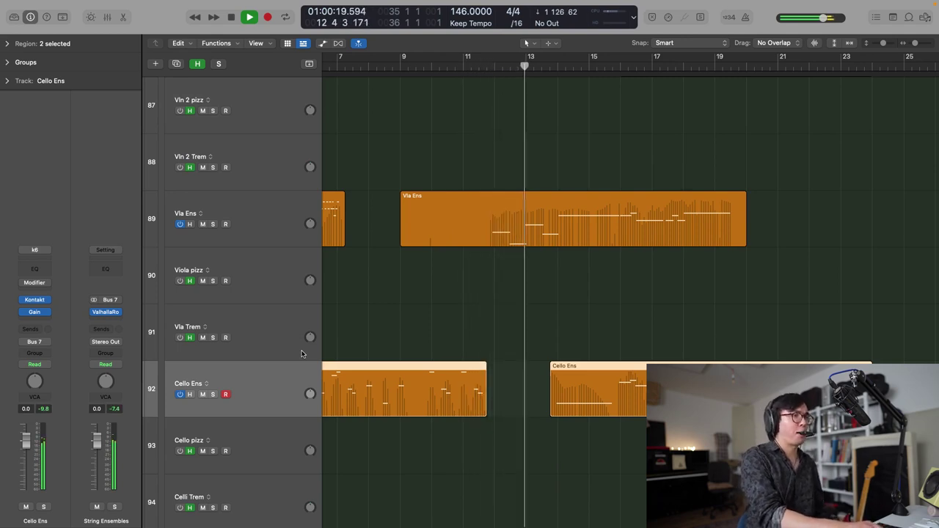
key(space)
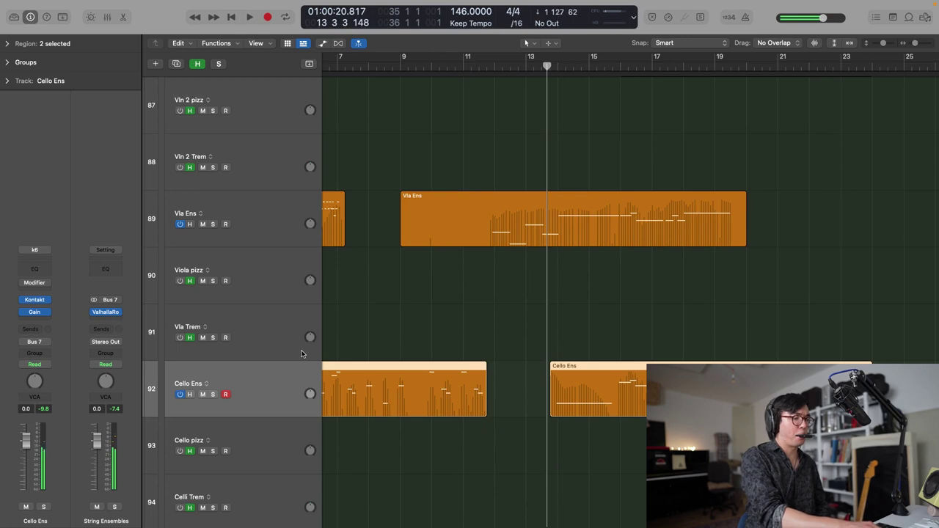
key(space)
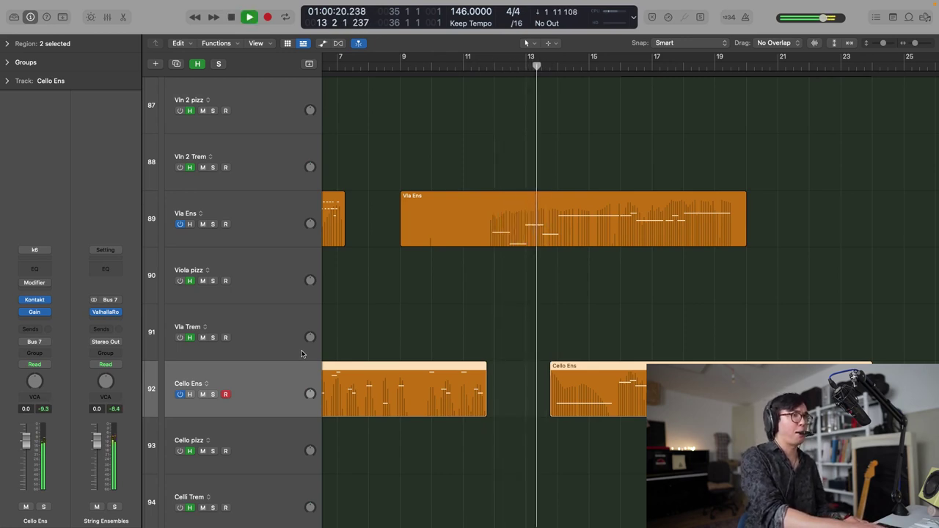
key(space)
- Split the remaining Cello Ens region just before bar 16 and delete the part starting near bar 14
super+click(614, 403)
scroll(613, 402, up, 3)
super+double_click(614, 403)
click(614, 402)
key(Delete)
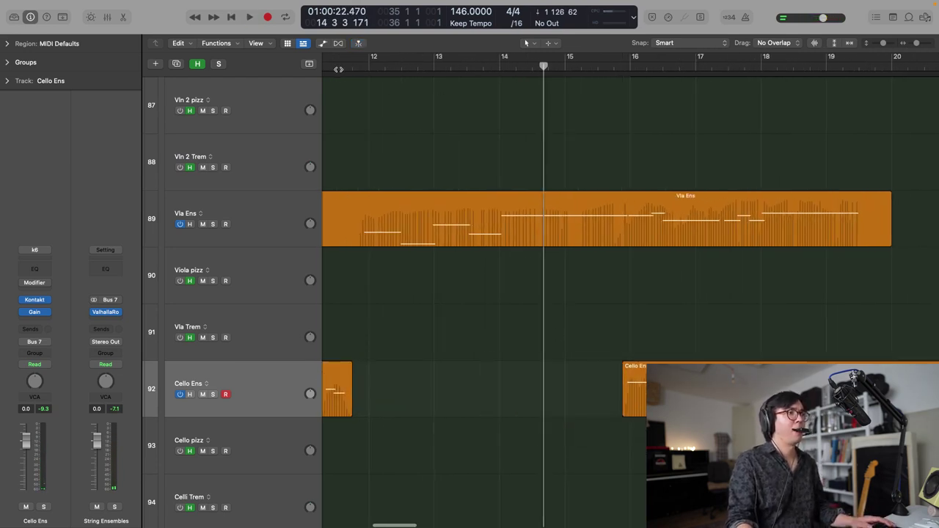
- Play the new cello part over bars 12 to 16 and capture it into the gap on Cello Ens
key(space)
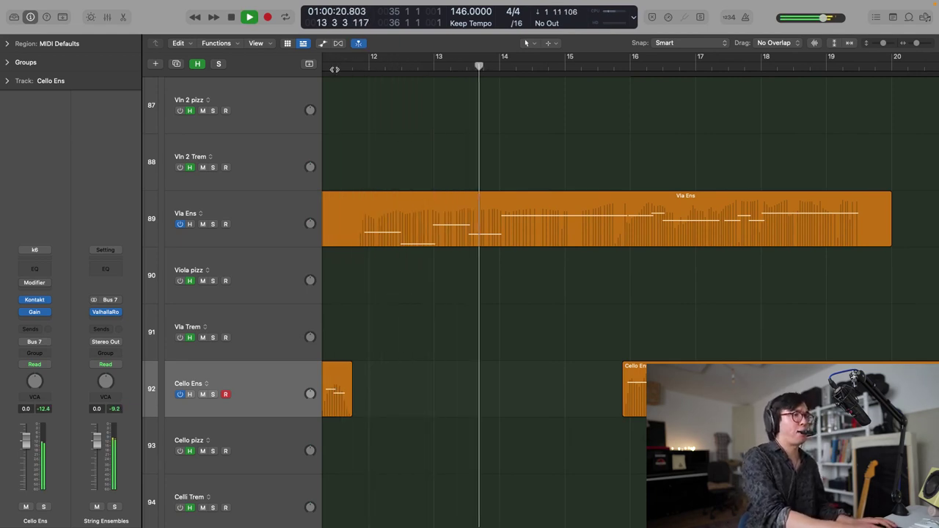
key(space)
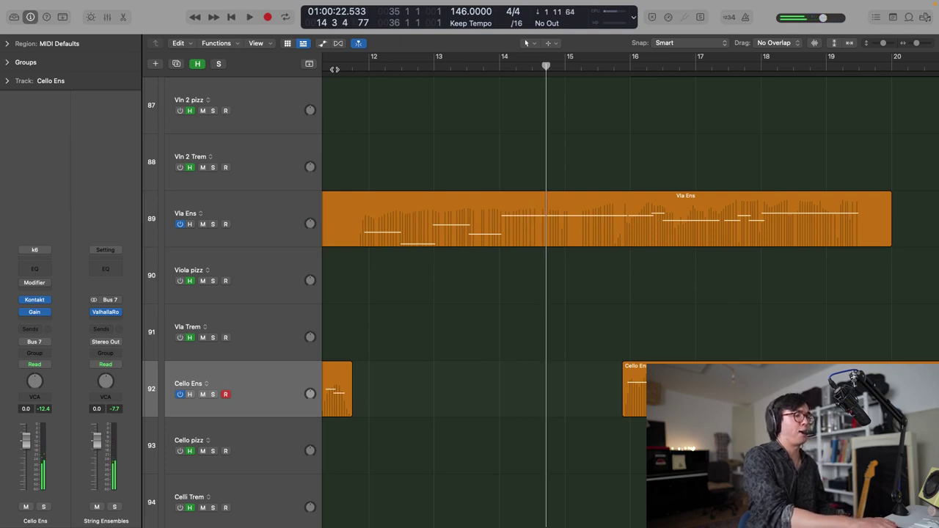
key(space)
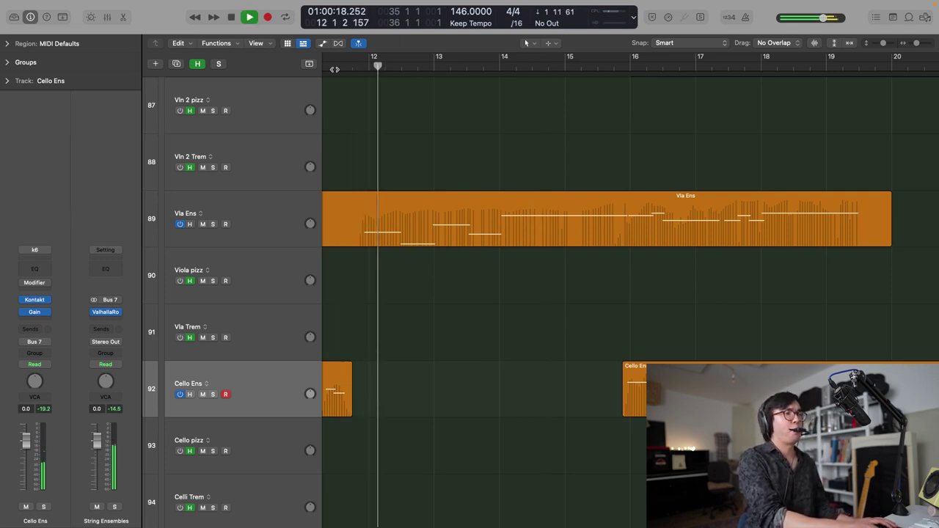
key(space)
key(space)
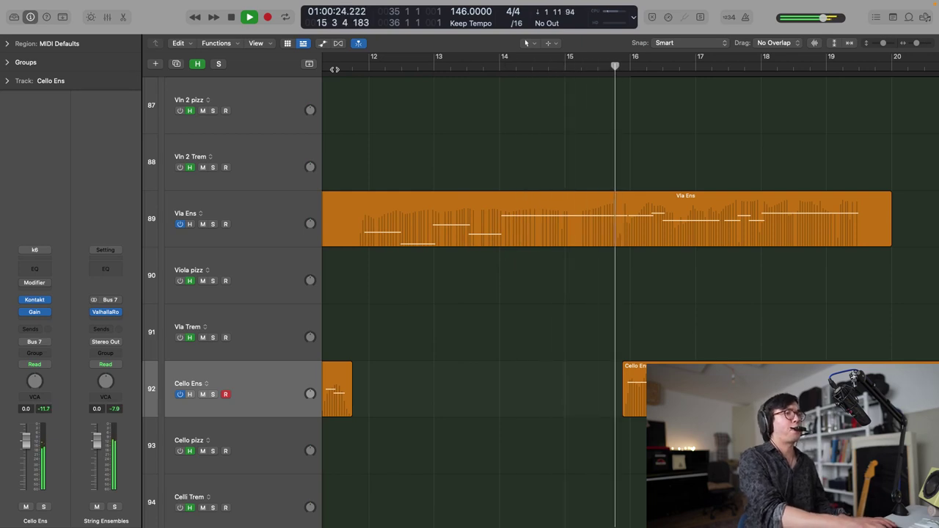
key(super+z)
key(space)
- Play back bars 11 to 15 with the new cello part and examine the regions on the string and brass tracks
key(space)
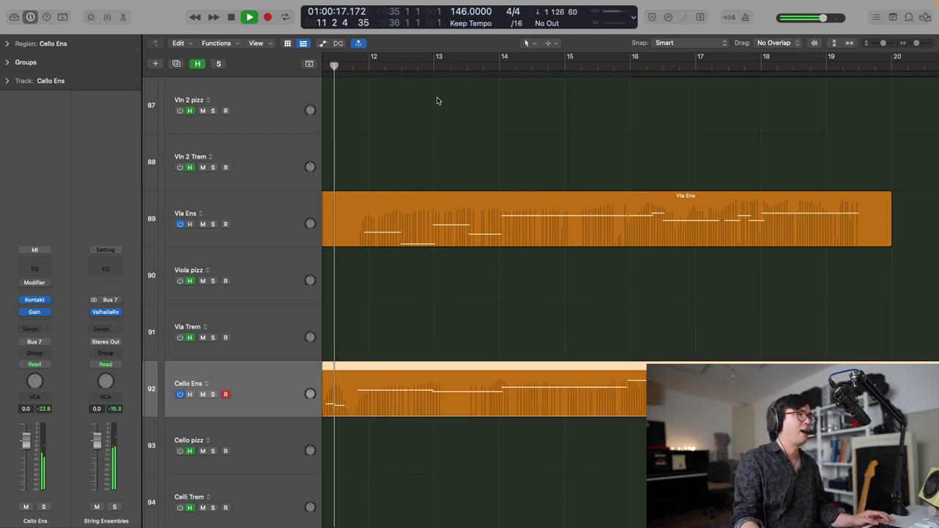
scroll(433, 106, down, 3)
scroll(429, 120, down, 4)
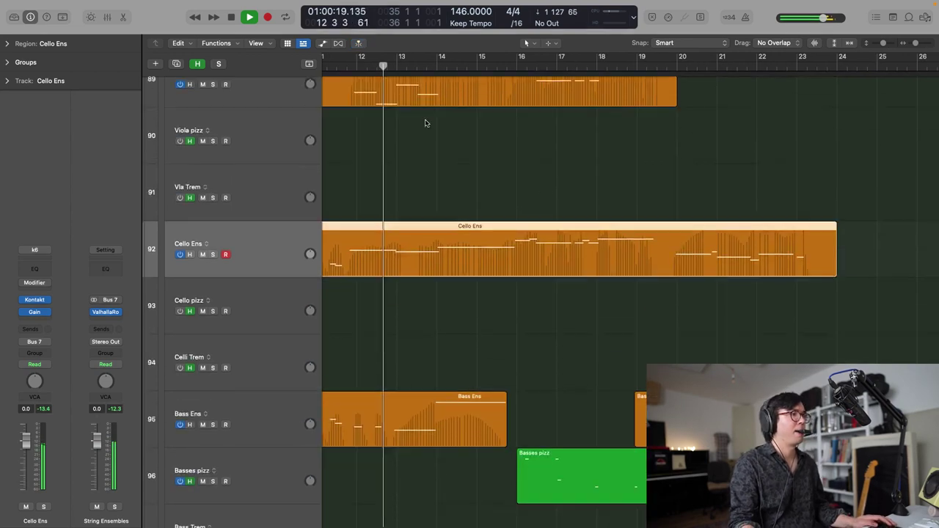
scroll(426, 123, down, 4)
scroll(430, 129, up, 10)
scroll(438, 141, down, 2)
scroll(439, 142, down, 4)
scroll(442, 143, left, 3)
scroll(442, 143, down, 2)
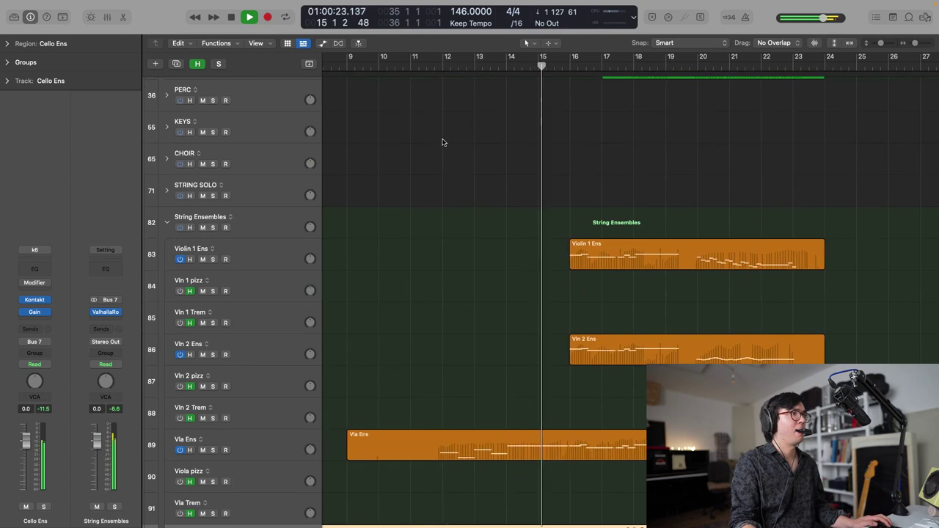
scroll(443, 143, up, 12)
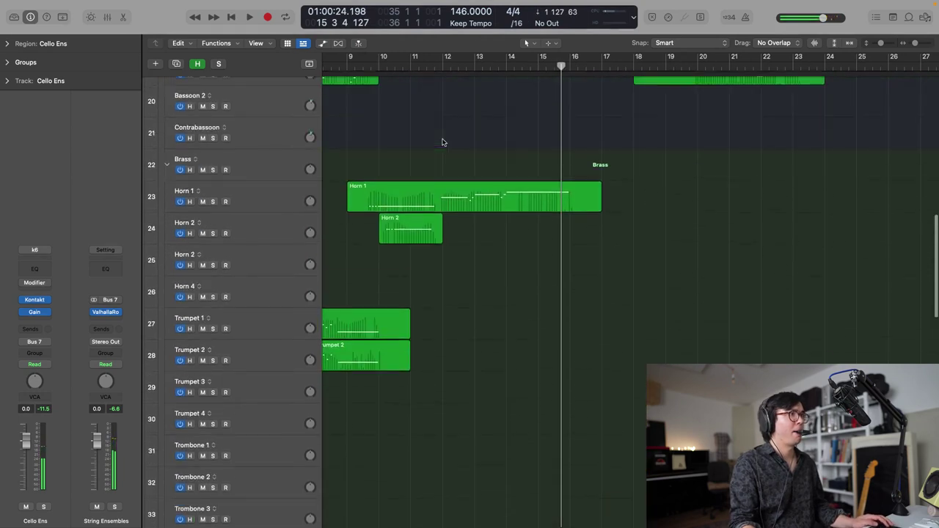
scroll(442, 142, down, 5)
scroll(443, 142, up, 6)
- Play a sustained bassoon part over bars 14 to 16 and capture it as a region on Bassoon 1
key(super+Left)
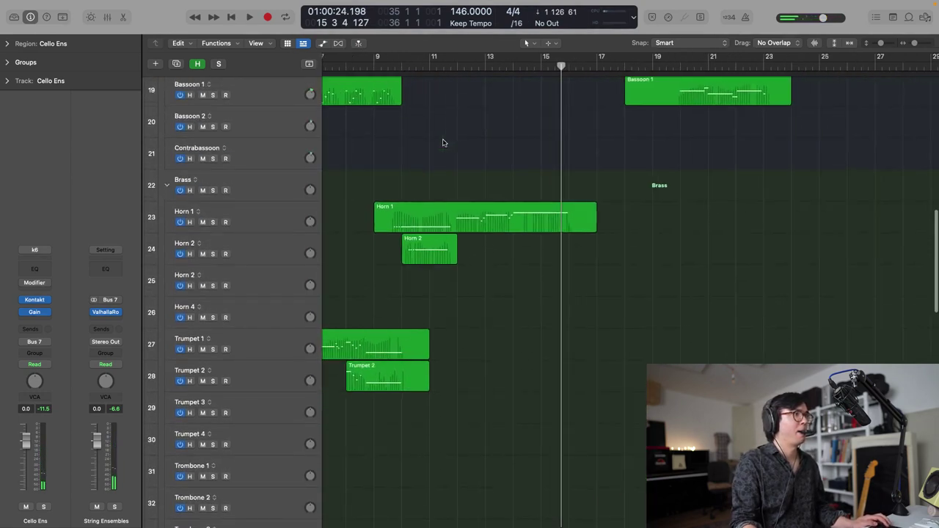
scroll(443, 143, up, 4)
click(276, 246)
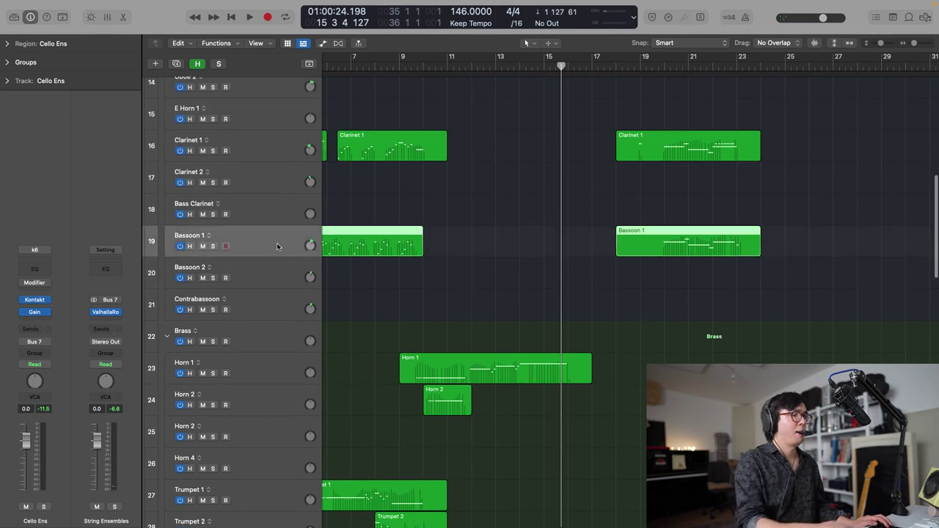
key(comma)
key(space)
key(comma)
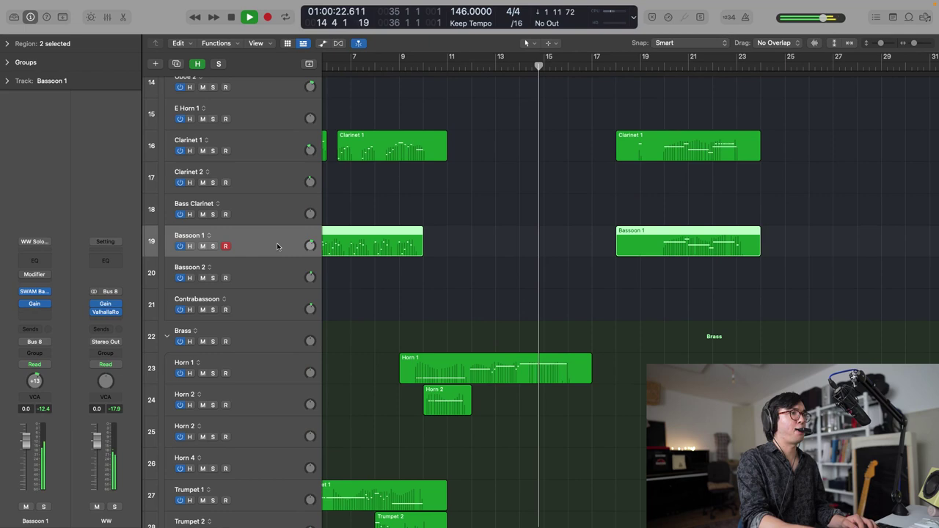
key(comma)
key(comma)
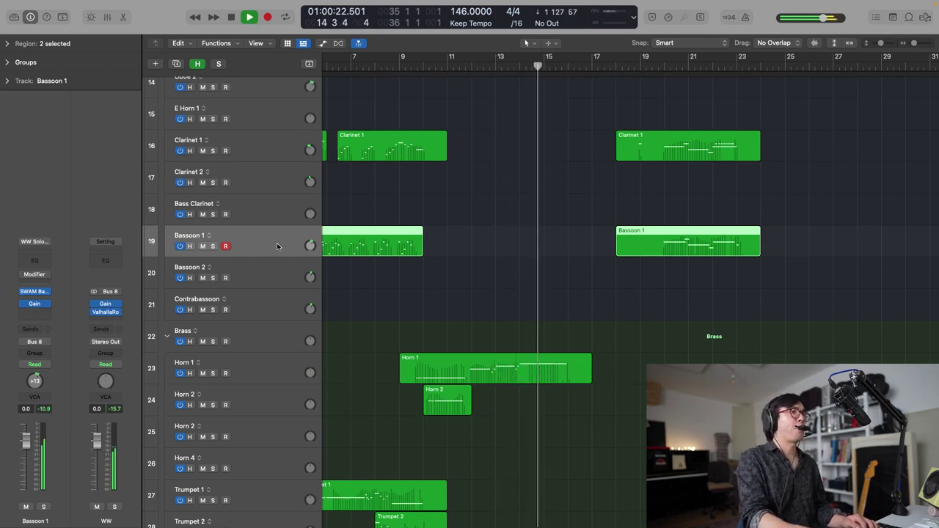
key(space)
key(shift+r)
- Rehearse a clarinet part on Clarinet 2 over playback of bars 14 and 15
click(284, 169)
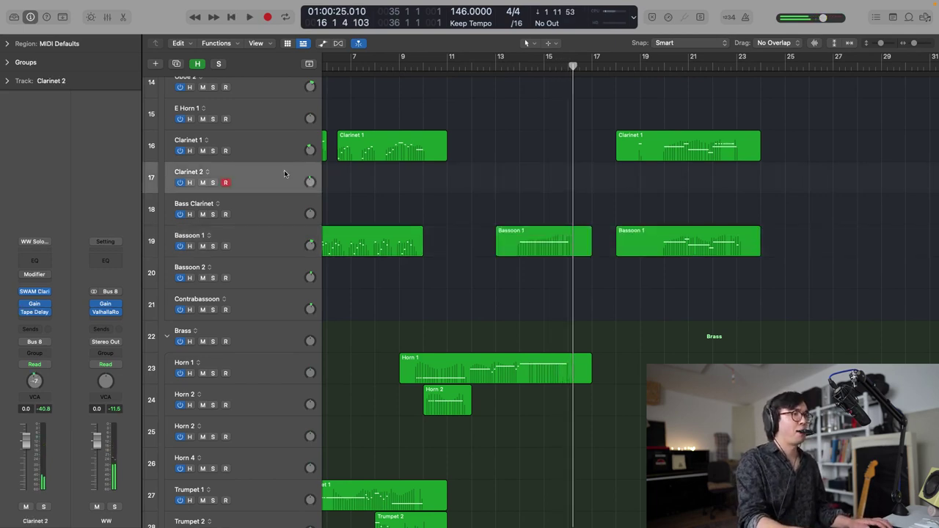
key(space)
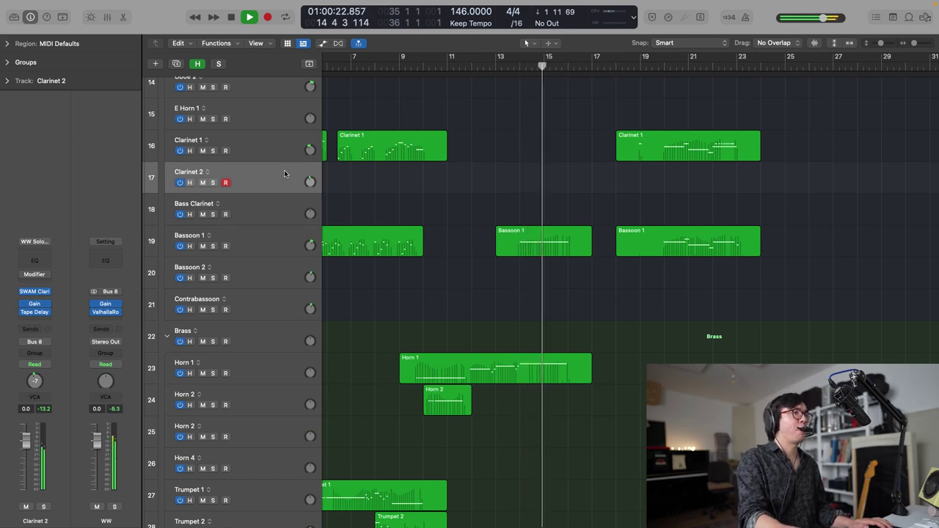
key(space)
key(space)
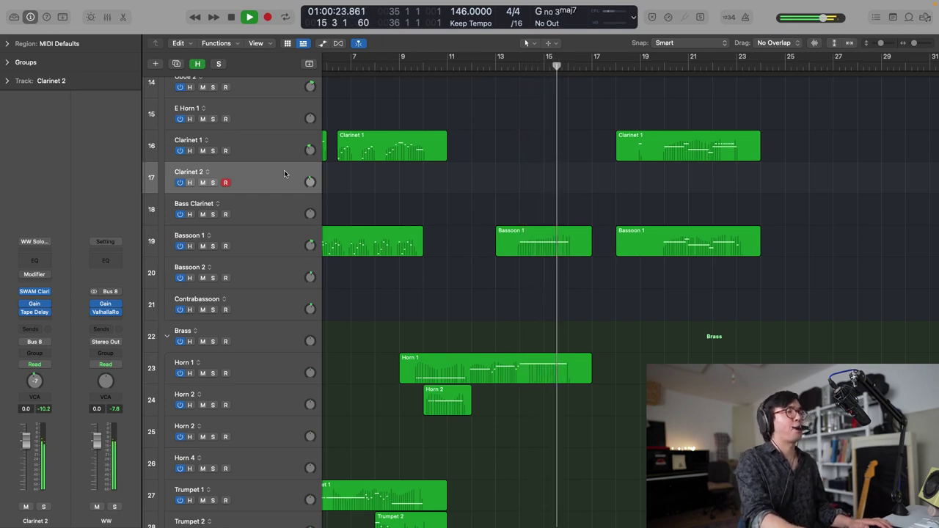
key(space)
key(space)
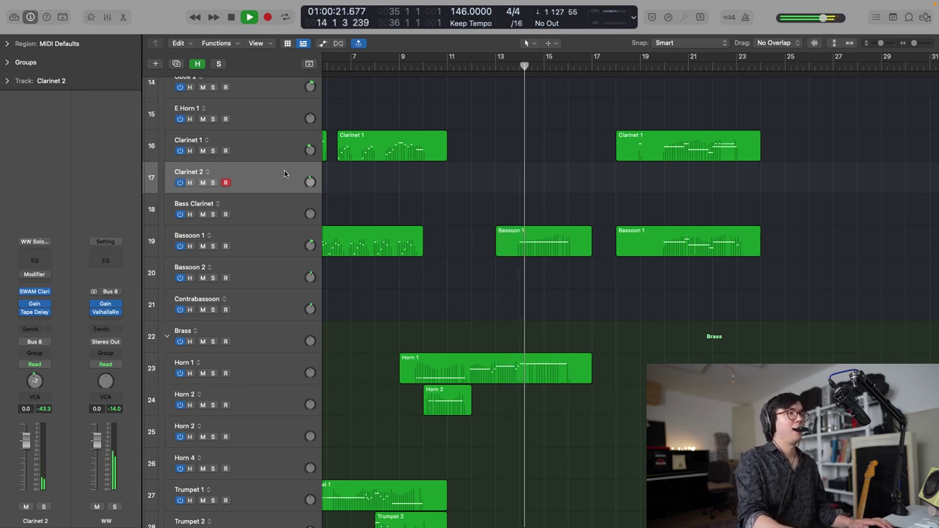
key(space)
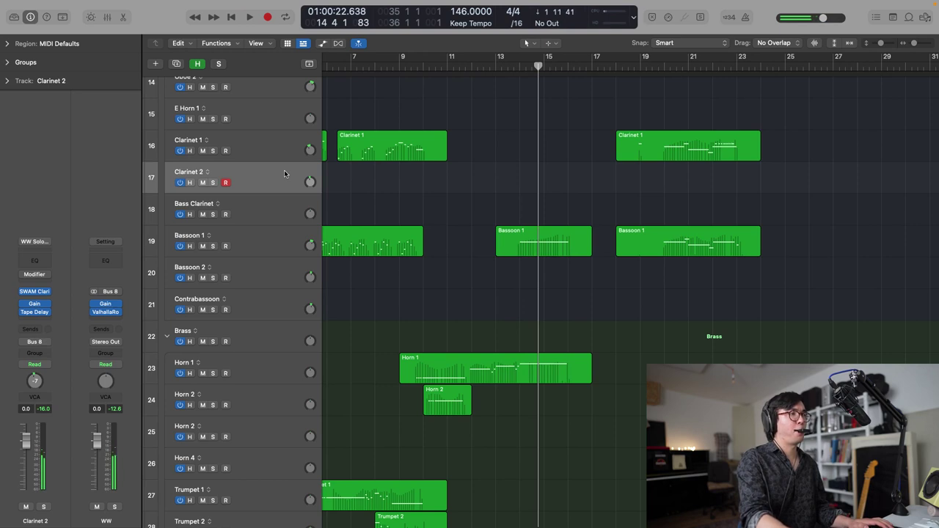
key(space)
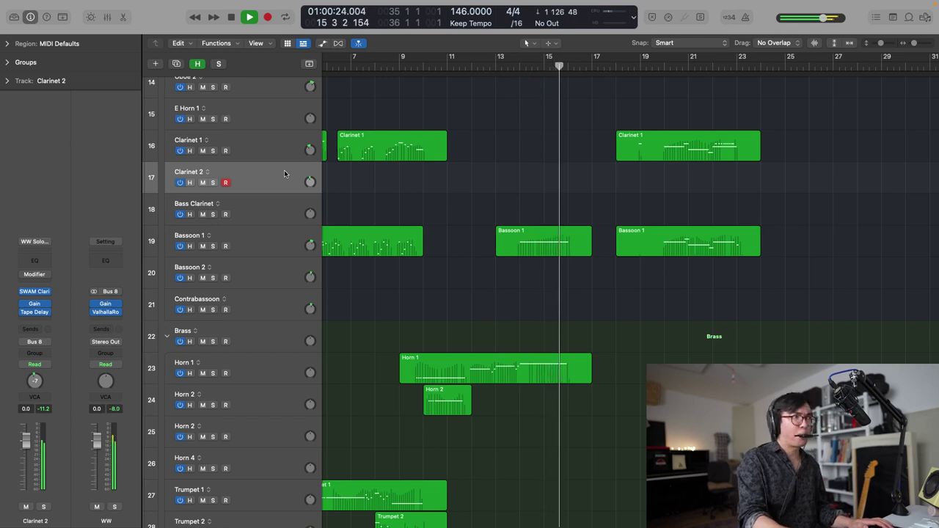
key(space)
- Play the moving clarinet figure over bars 14 to 16 and capture it on Clarinet 2
key(space)
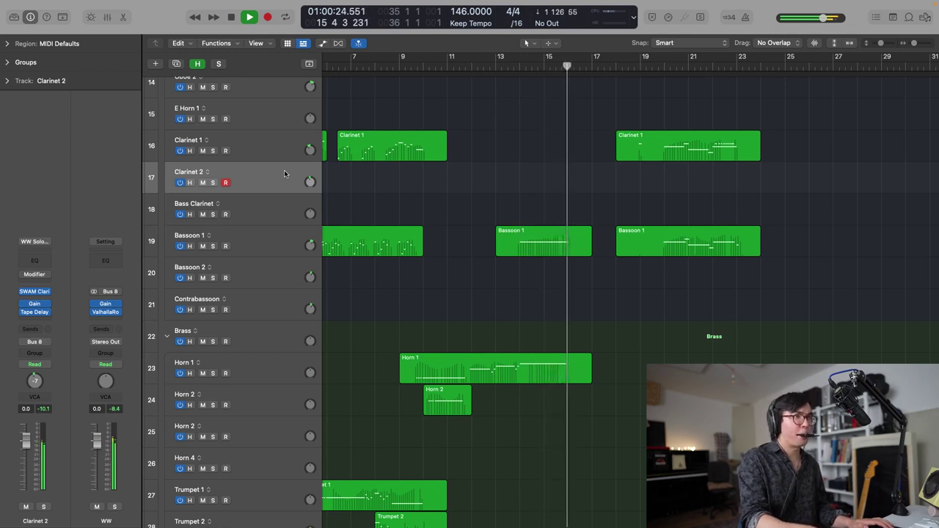
key(space)
key(space)
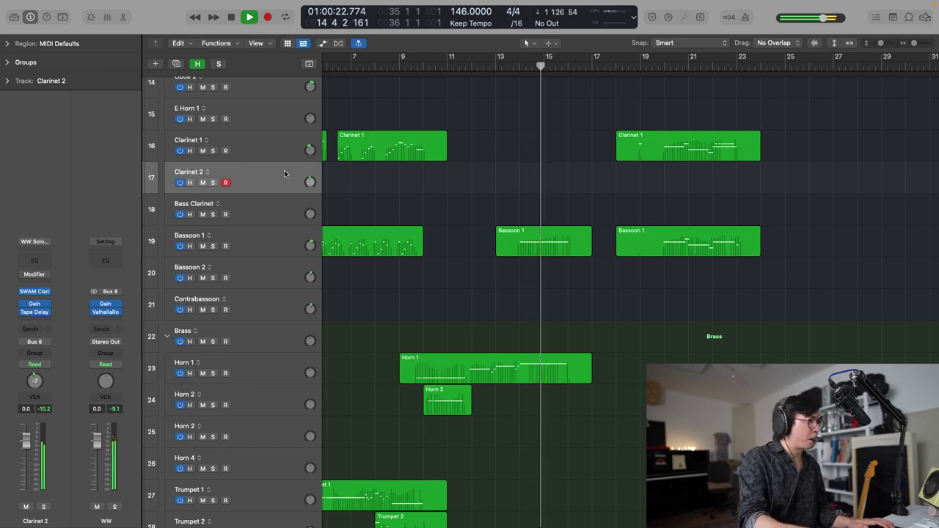
key(space)
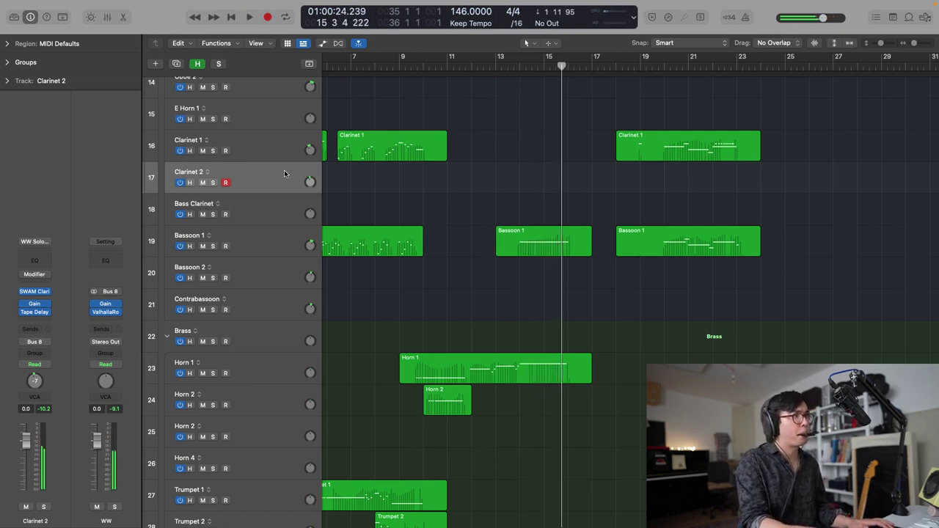
key(space)
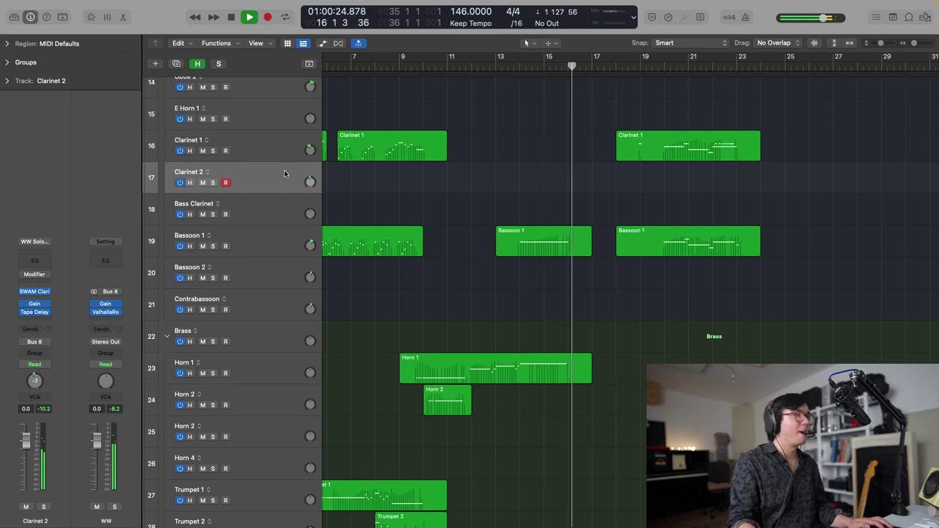
key(shift+r)
- Move the new Clarinet 2 region up to the Clarinet 1 track, keeping its start at bar 12
scroll(267, 205, up, 3)
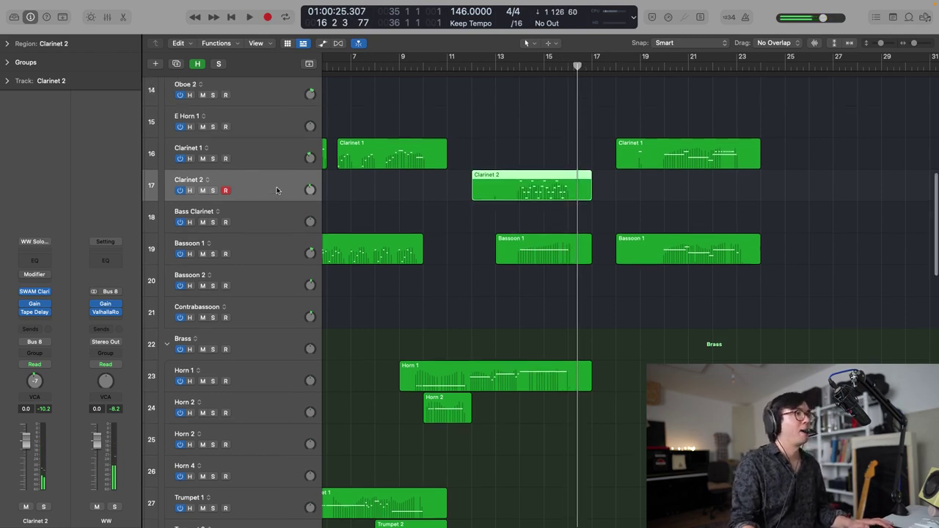
click(531, 224)
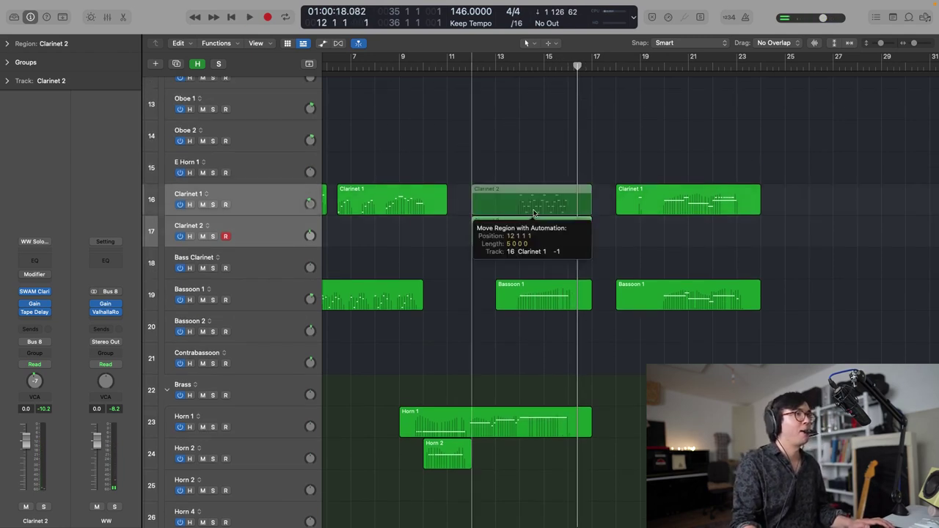
drag(527, 220, 525, 200)
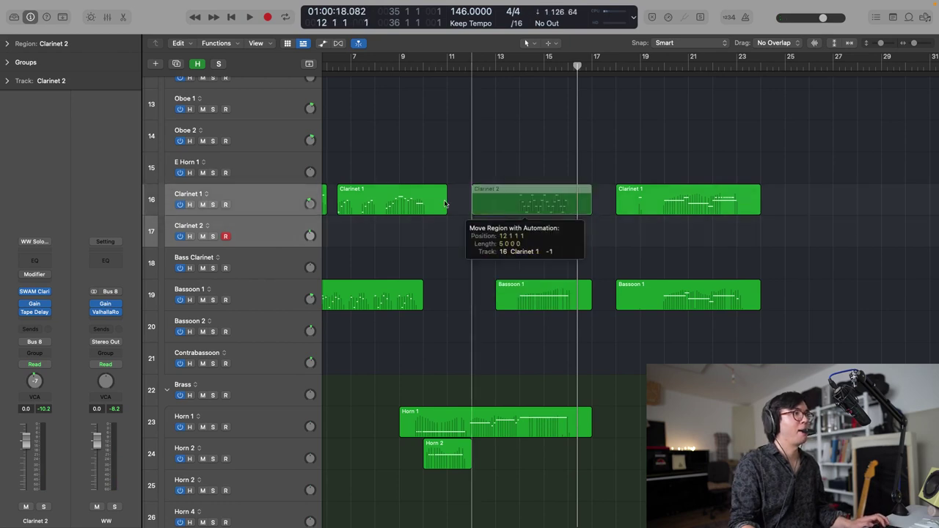
- Rehearse a flute part on Flute 3 over playback around bar 15
scroll(262, 190, up, 7)
scroll(277, 218, up, 1)
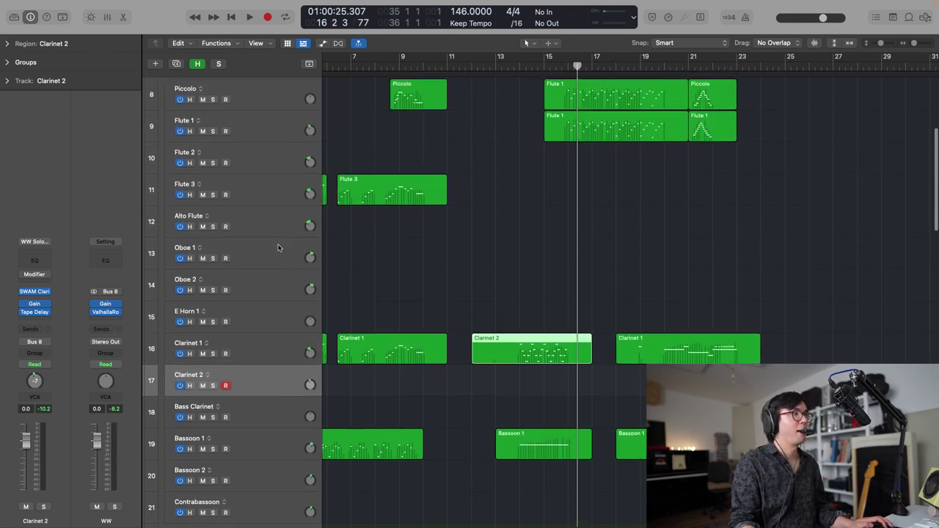
click(279, 193)
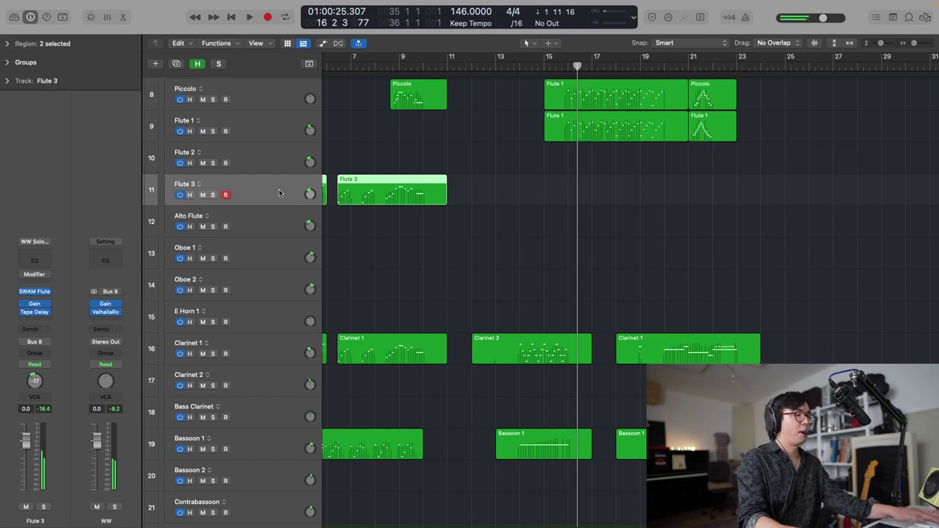
key(space)
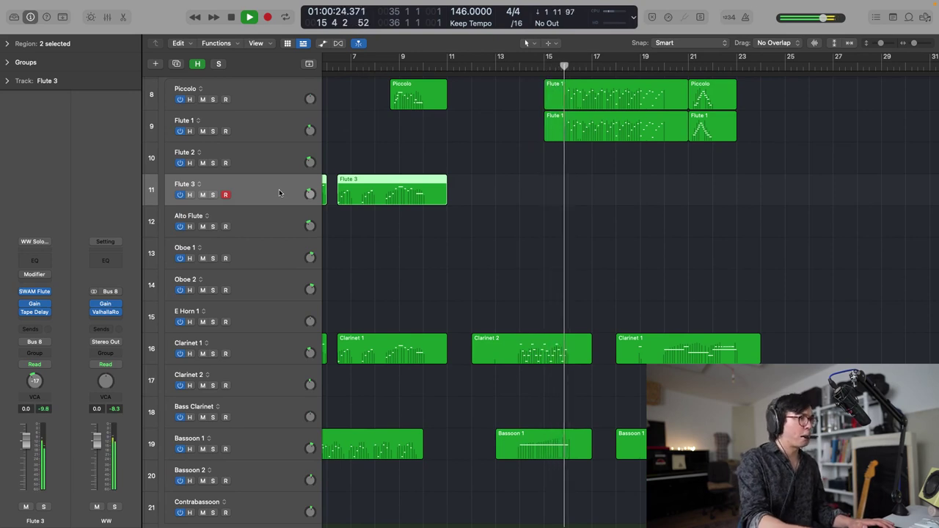
key(space)
key(space)
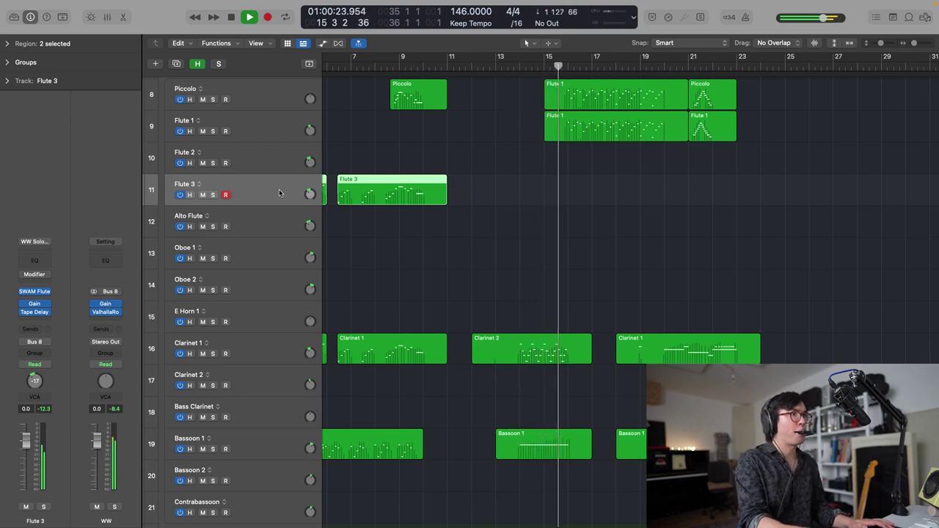
key(space)
- Play the arrangement through to bar 23 and examine the regions across the woodwind, brass, string and piano sketch tracks
key(space)
scroll(399, 205, down, 5)
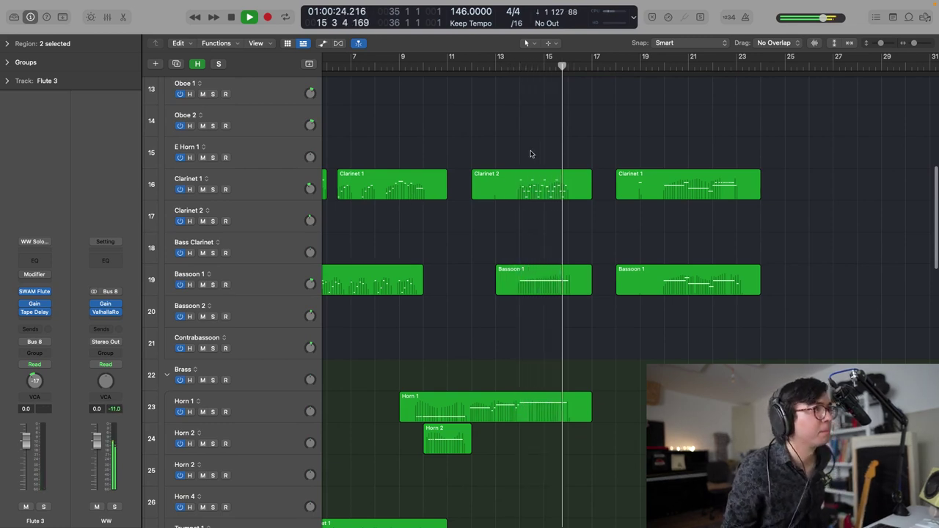
scroll(518, 105, down, 8)
scroll(520, 105, left, 2)
scroll(519, 105, up, 6)
scroll(566, 145, up, 2)
scroll(566, 144, down, 6)
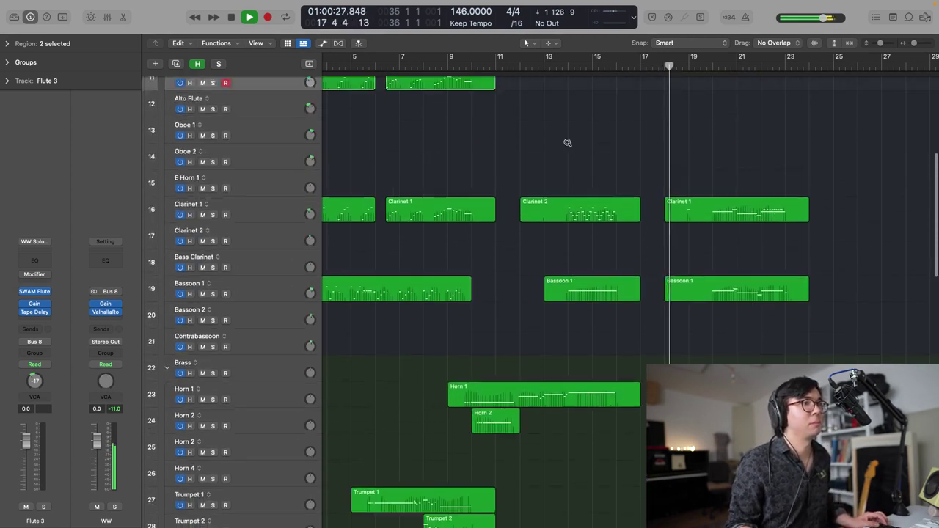
scroll(566, 145, down, 6)
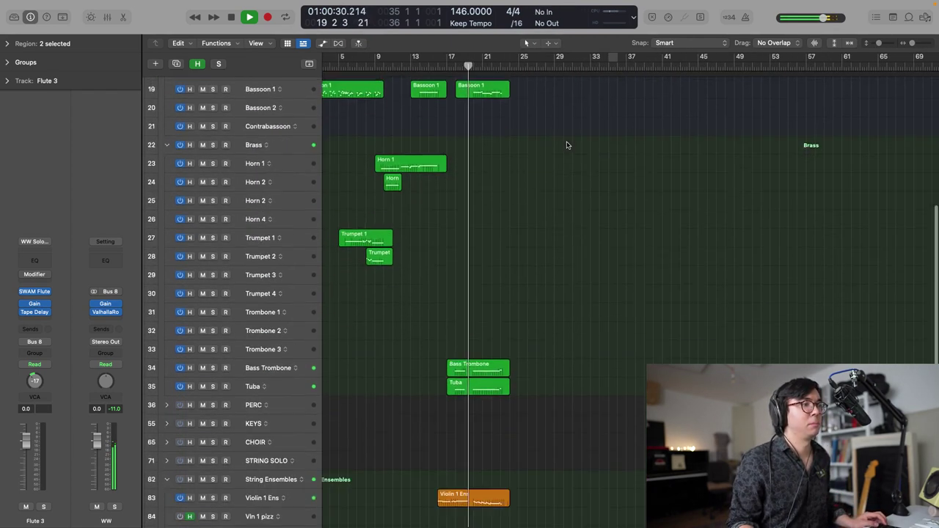
scroll(567, 144, up, 10)
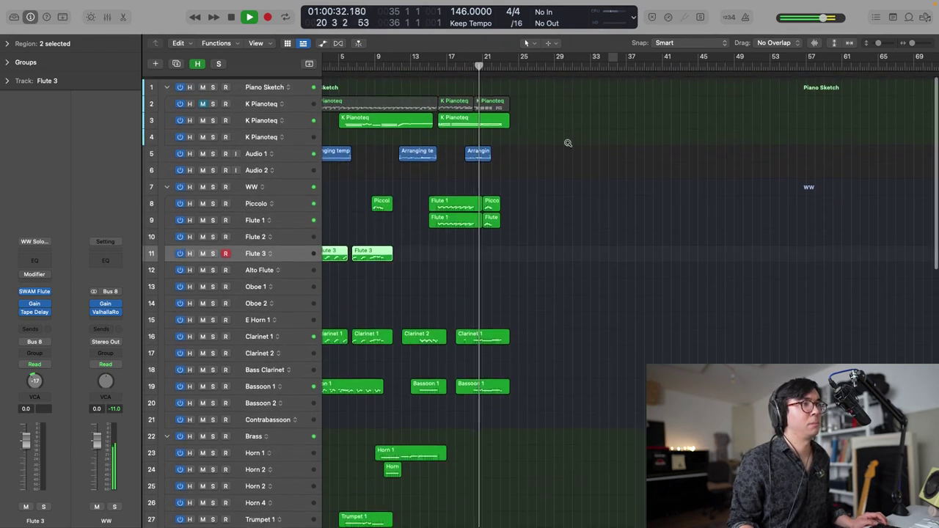
scroll(567, 145, up, 3)
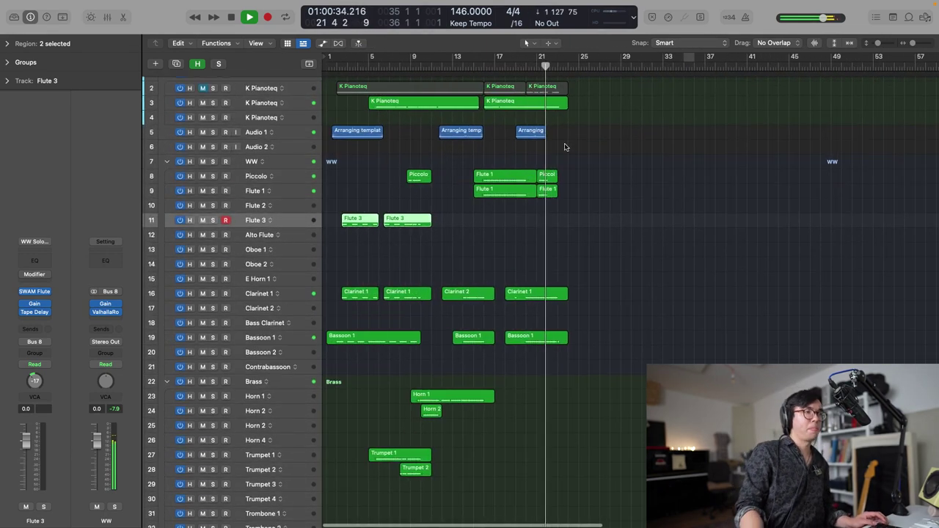
scroll(531, 138, up, 1)
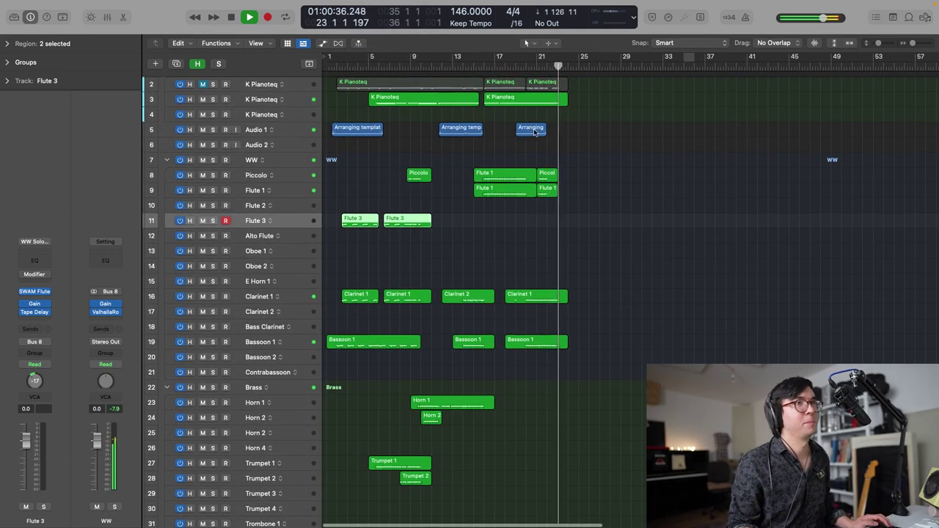
- Play the arrangement from the beginning to bar 11 with the K Pianoteq track 3 muted
key(space)
key(Return)
key(space)
scroll(383, 84, up, 1)
scroll(389, 82, up, 1)
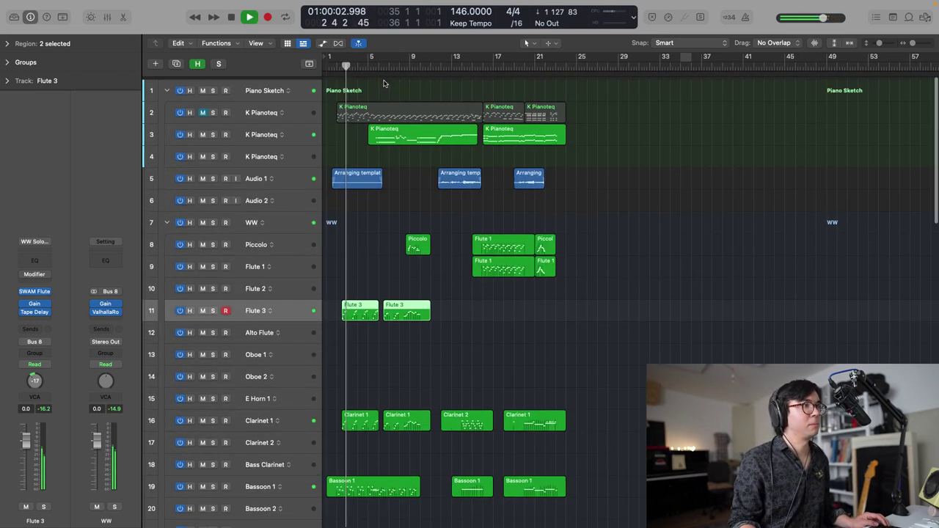
click(202, 131)
scroll(303, 139, right, 2)
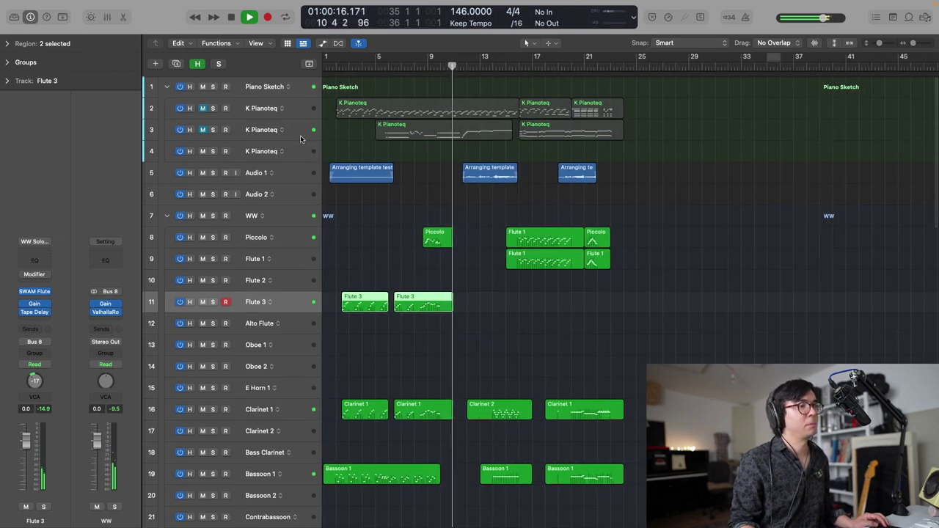
scroll(315, 139, up, 1)
key(space)
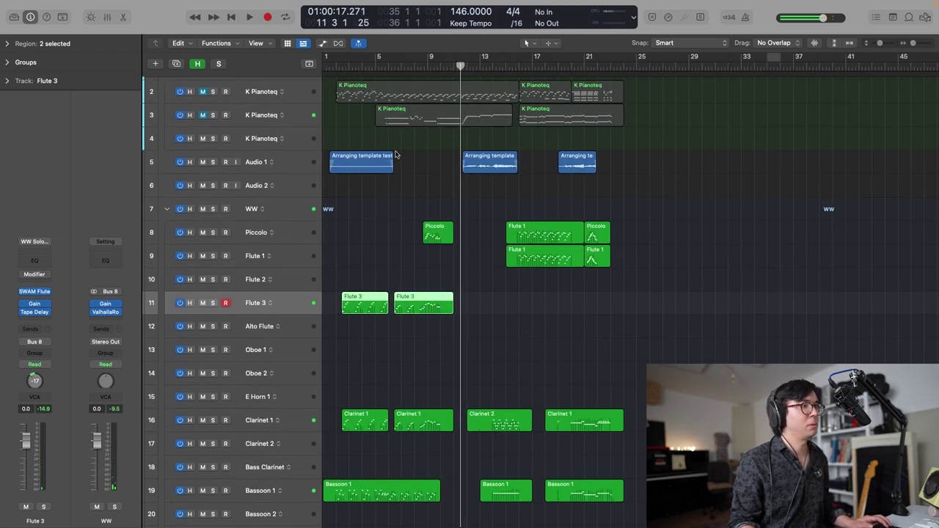
scroll(301, 308, down, 10)
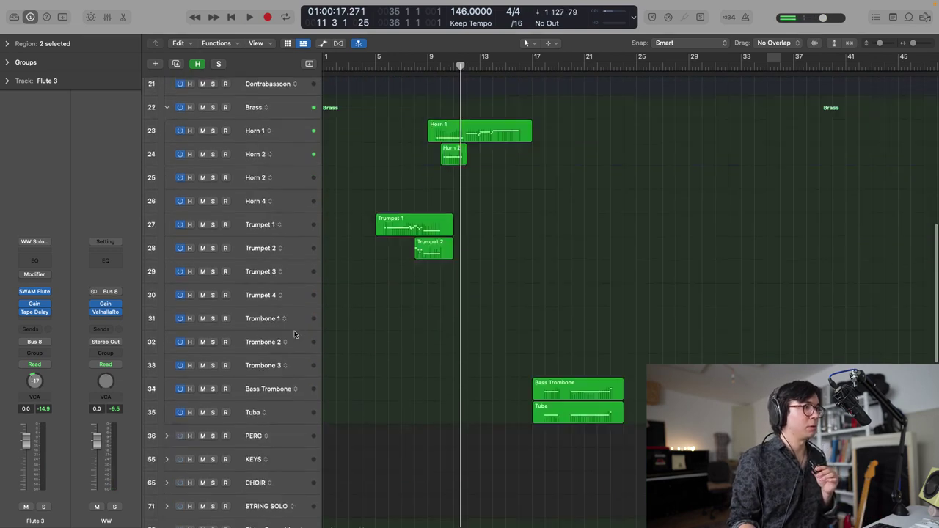
- Play a Violin 1 Ens part over playback and capture it as a region from bar 8 to bar 13
scroll(294, 335, down, 3)
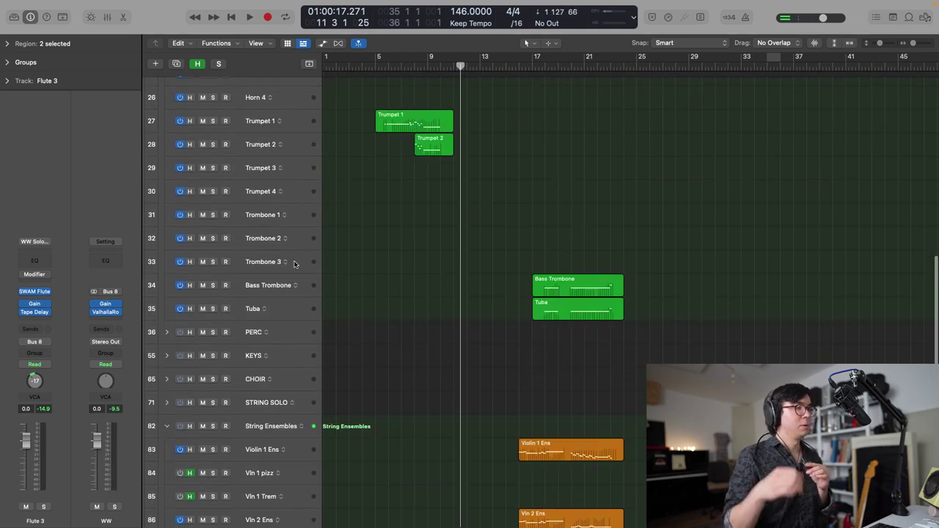
click(271, 447)
scroll(272, 446, down, 1)
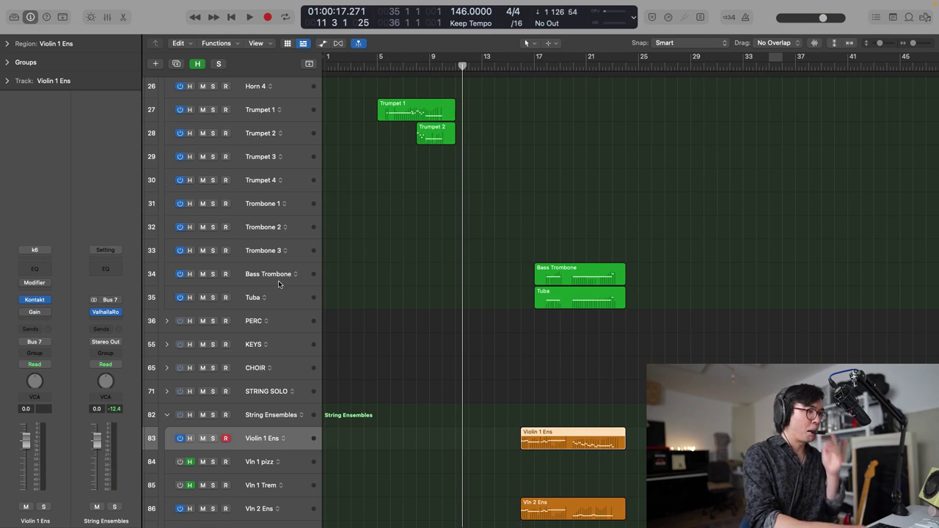
key(space)
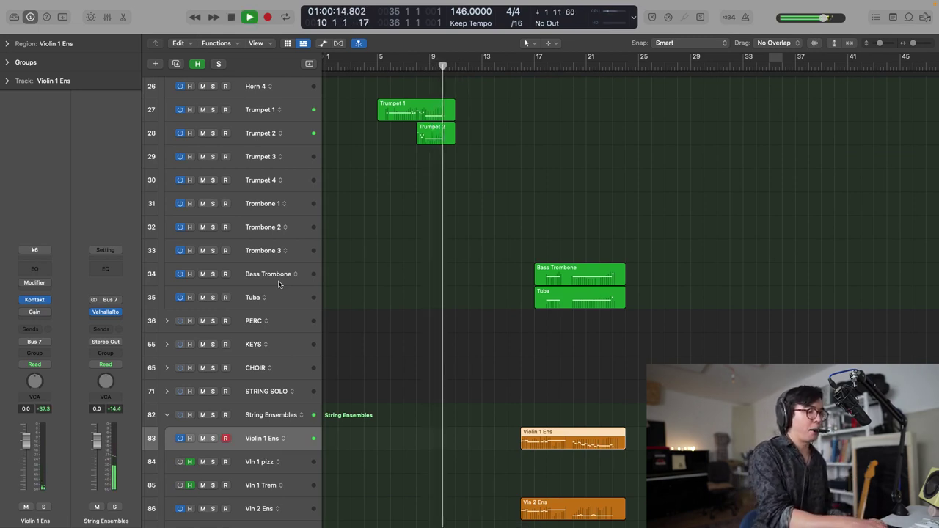
key(space)
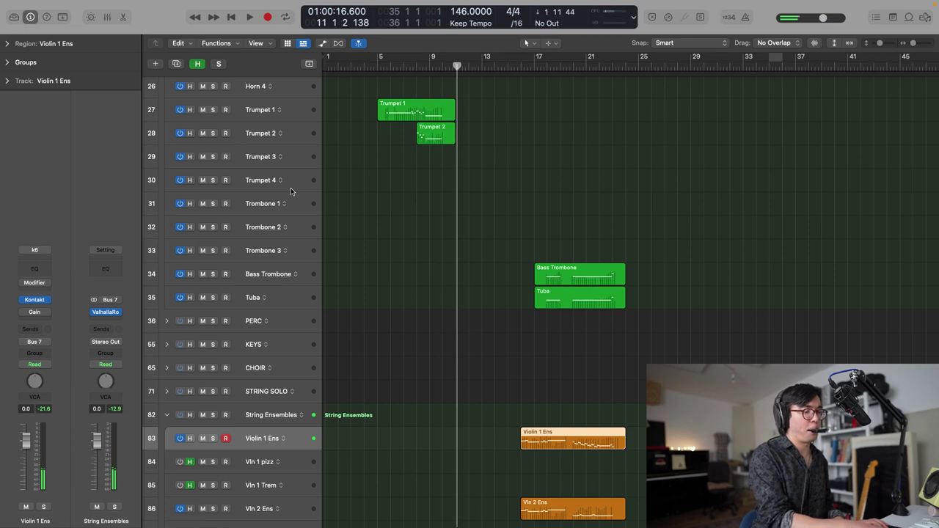
key(space)
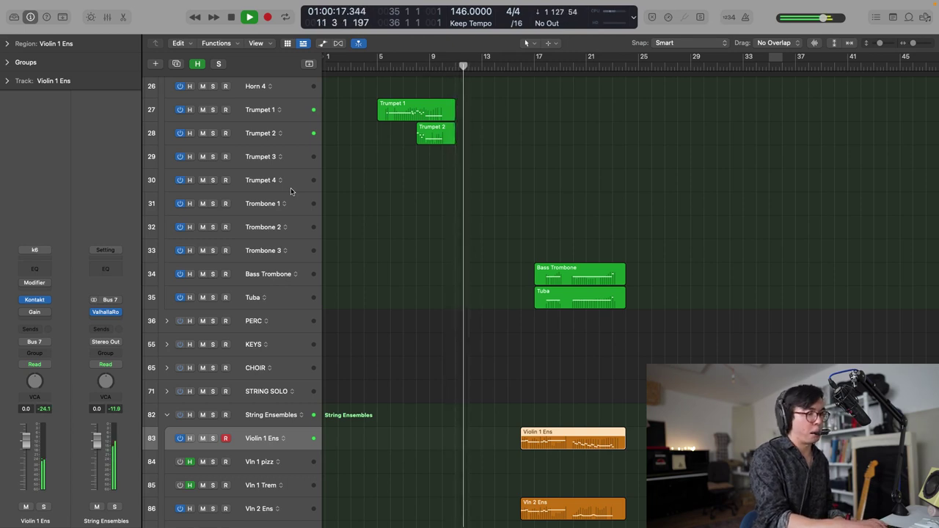
key(shift+r)
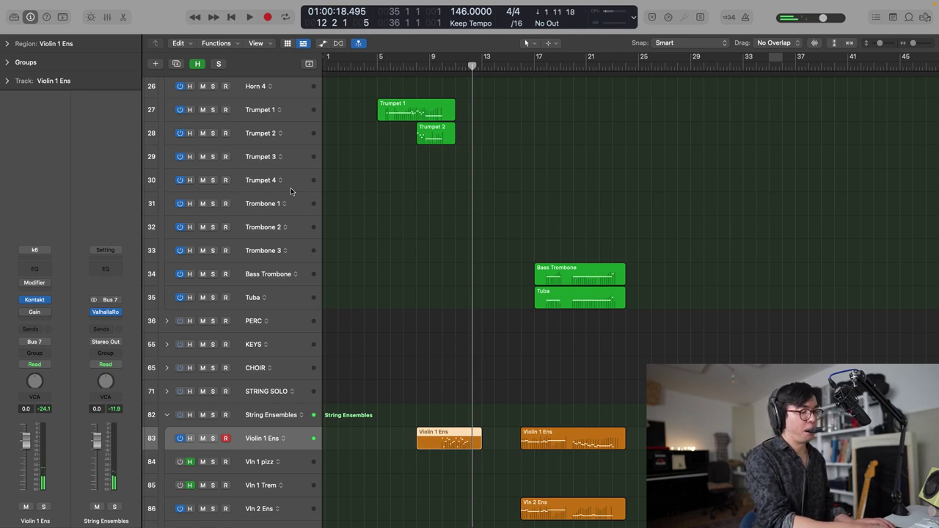
- Continue playing and capturing the Violin 1 Ens part so its region reaches bar 15
key(space)
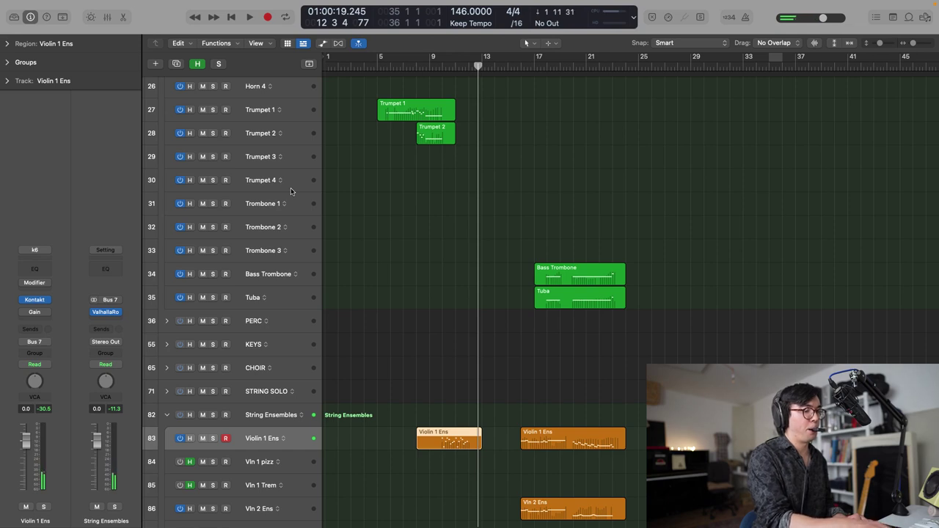
key(space)
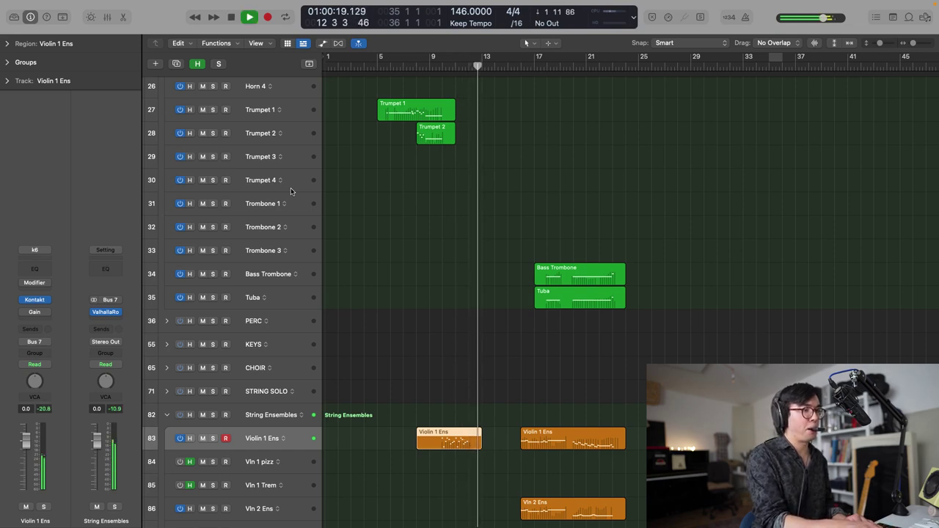
key(space)
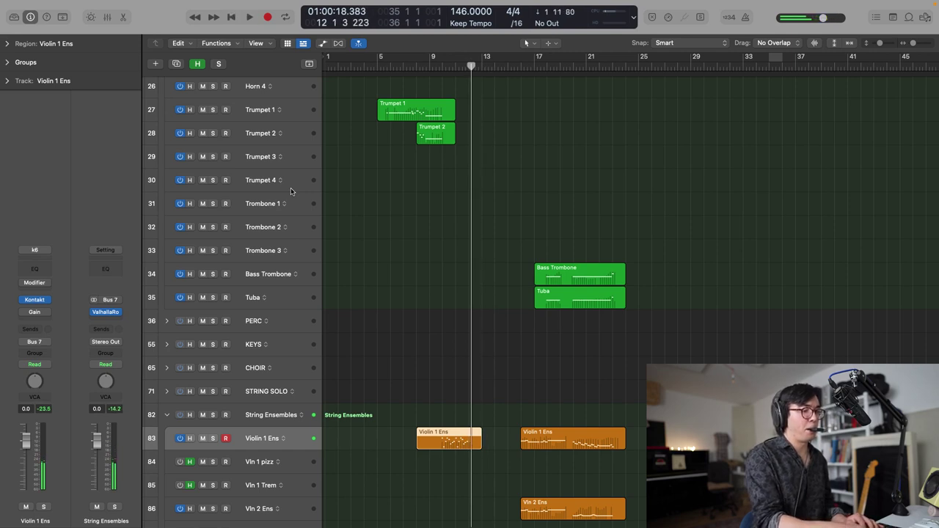
key(space)
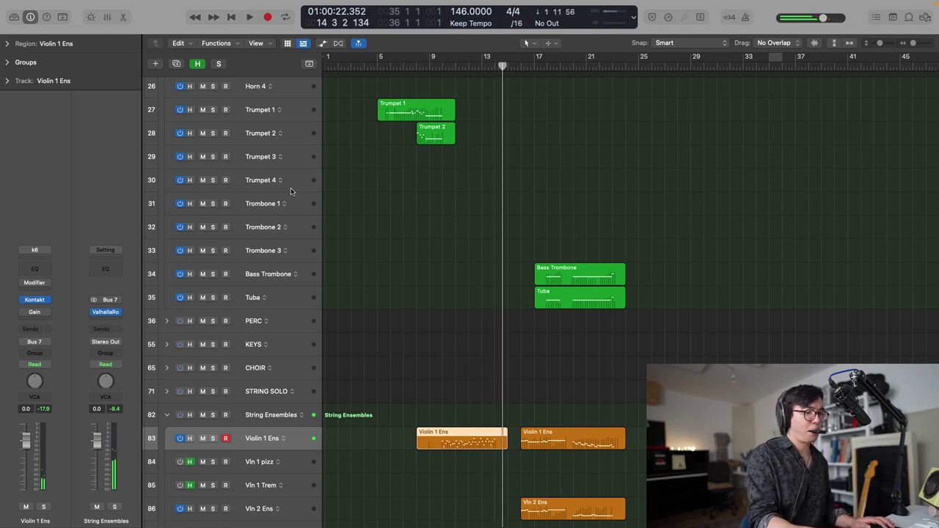
key(space)
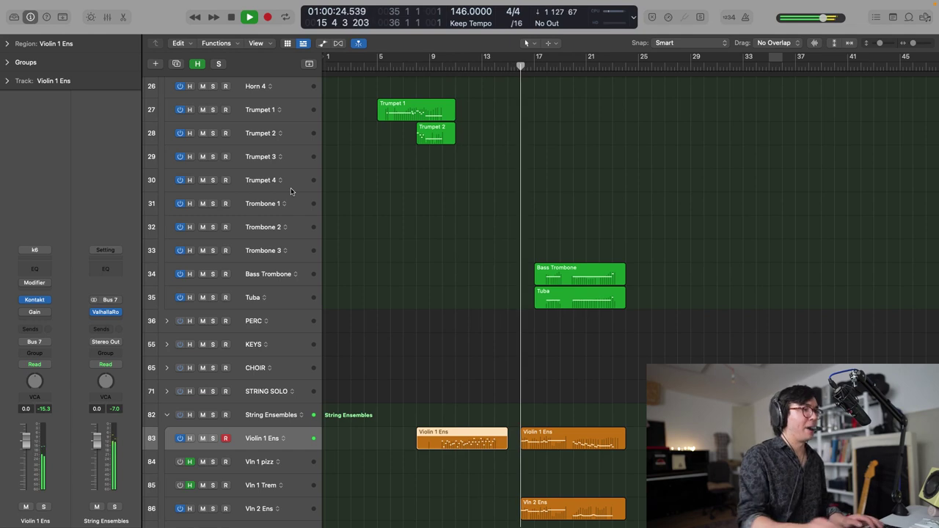
- Join the new Violin 1 Ens region with the one starting at bar 16, and play back the joined region
key(super+j)
key(space)
key(space)
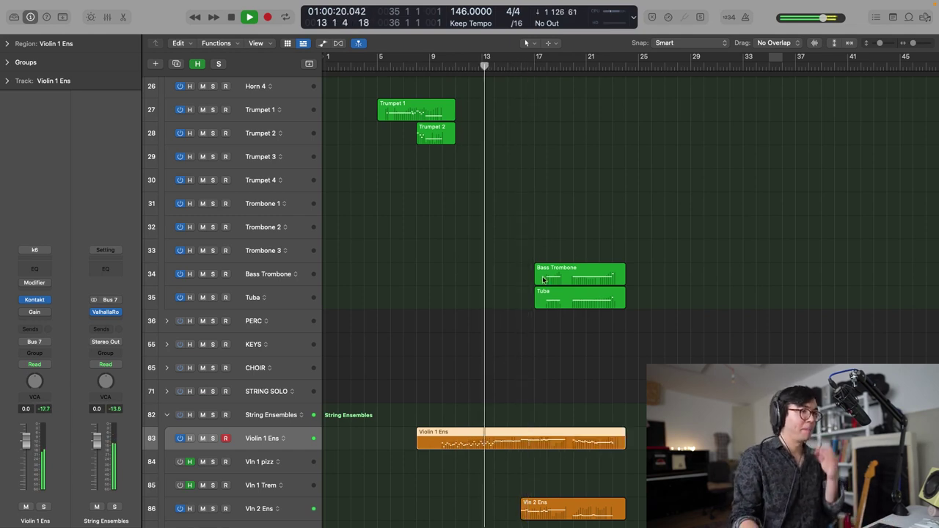
- Remove the sharp Expression dips at bars 12 and 14 of the joined Violin 1 Ens region
key(p)
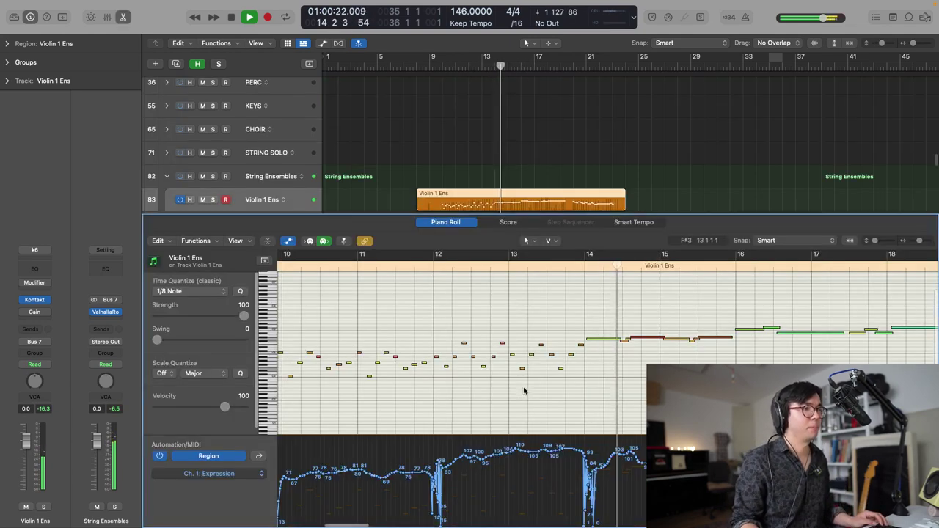
drag(593, 464, 583, 451)
drag(439, 462, 430, 466)
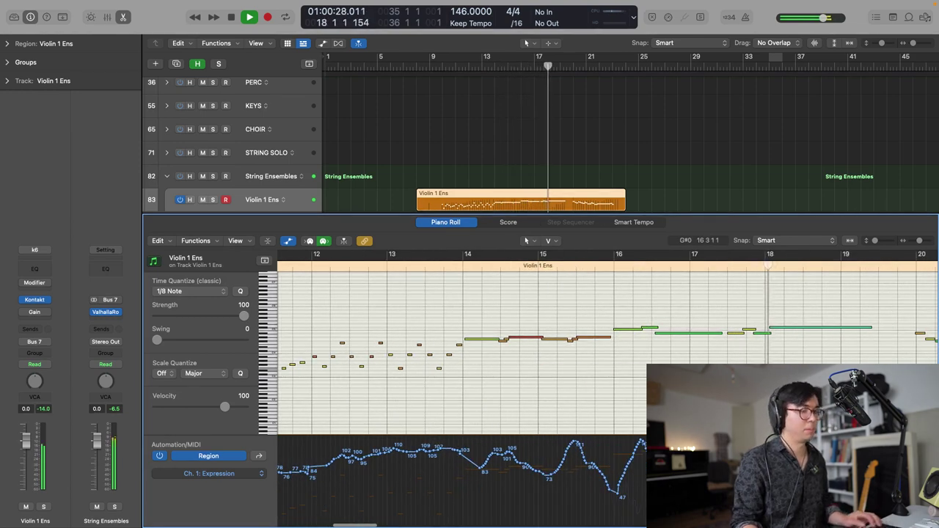
key(p)
- Play the arrangement through bar 22 and examine the string, brass and woodwind regions, with the playhead returned to bar 20
scroll(522, 300, up, 3)
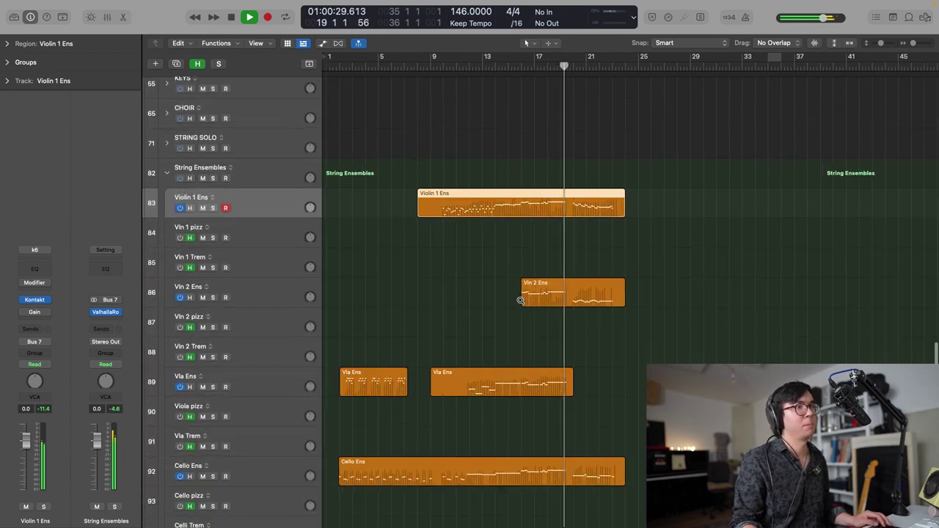
scroll(491, 97, up, 6)
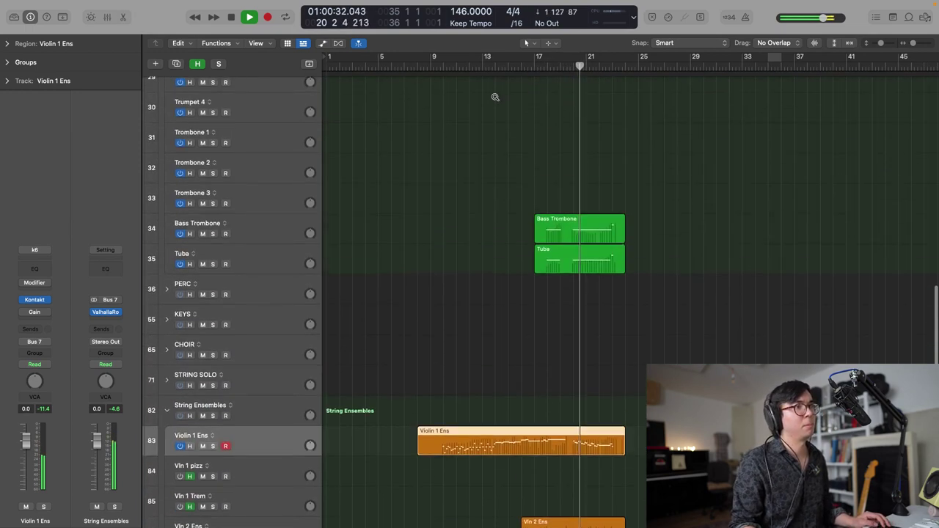
scroll(495, 101, up, 10)
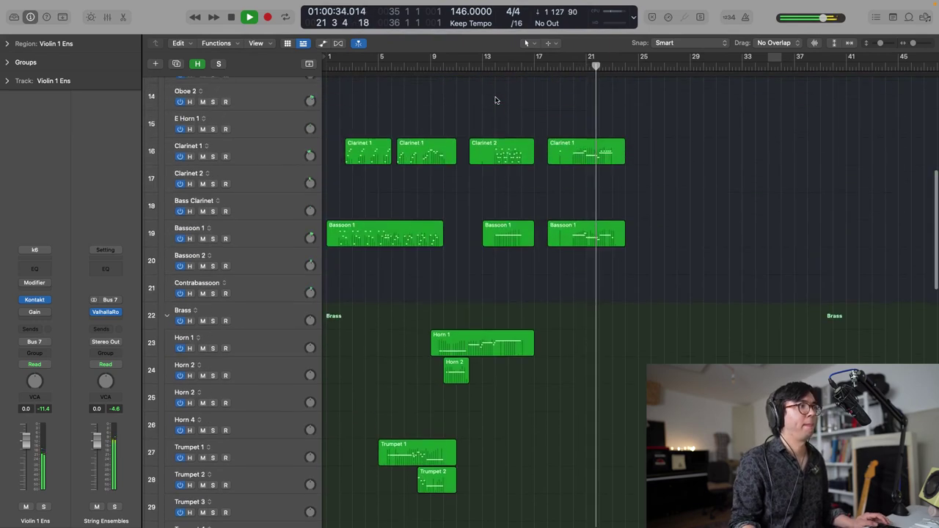
key(super+Up)
key(super+Up)
key(super+Left)
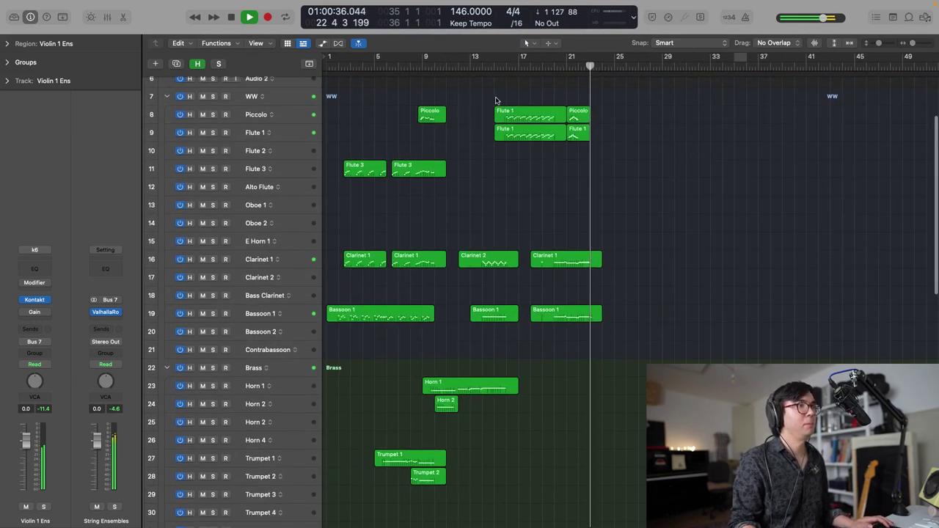
key(space)
click(553, 67)
- Hide the tracks marked for hiding and collapse the String Ensembles track stack
key(super+Up)
scroll(547, 93, down, 6)
scroll(513, 146, down, 12)
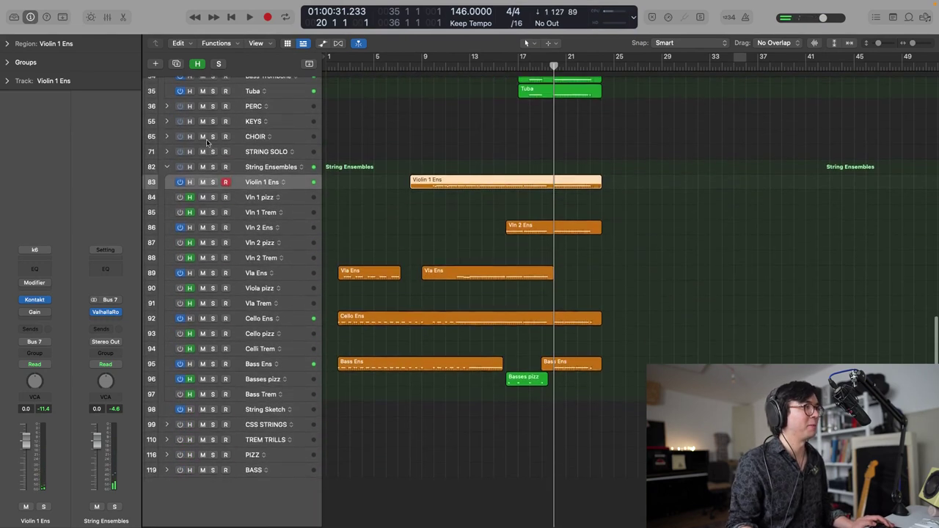
click(166, 170)
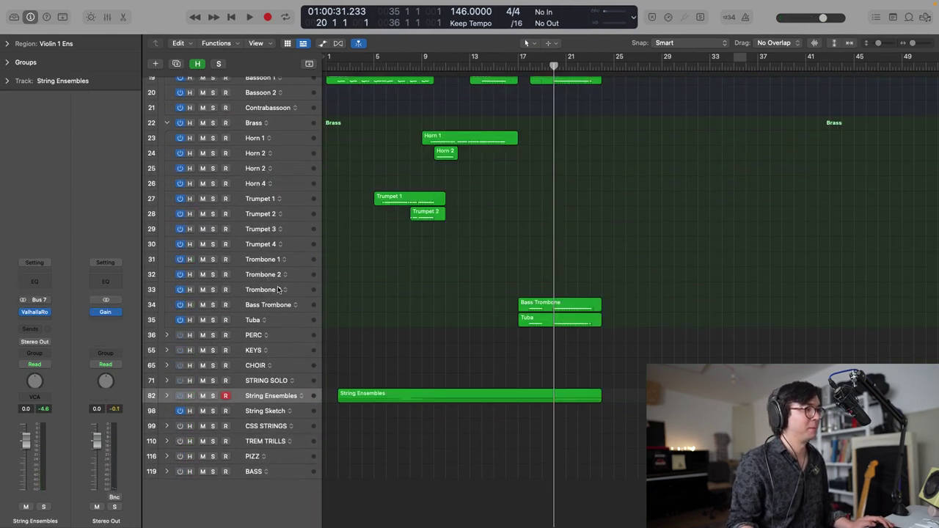
click(168, 396)
scroll(293, 317, down, 4)
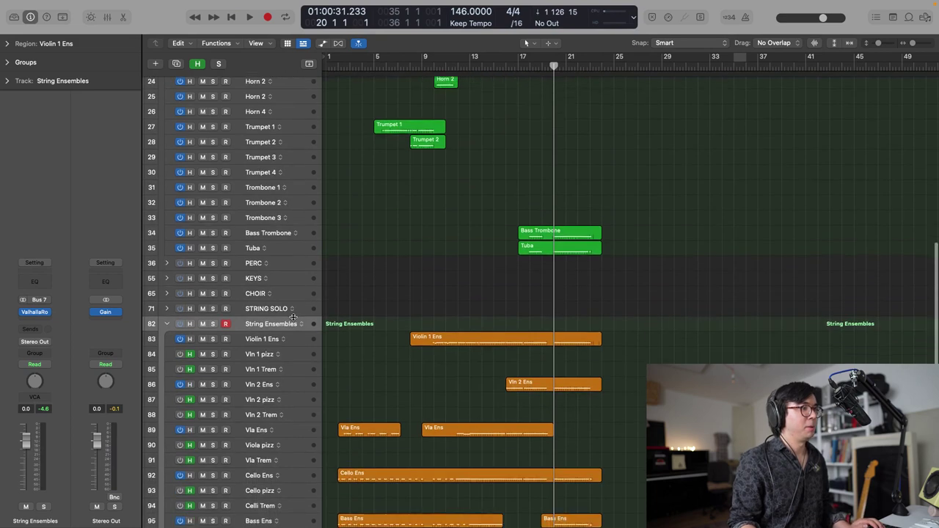
scroll(293, 316, down, 3)
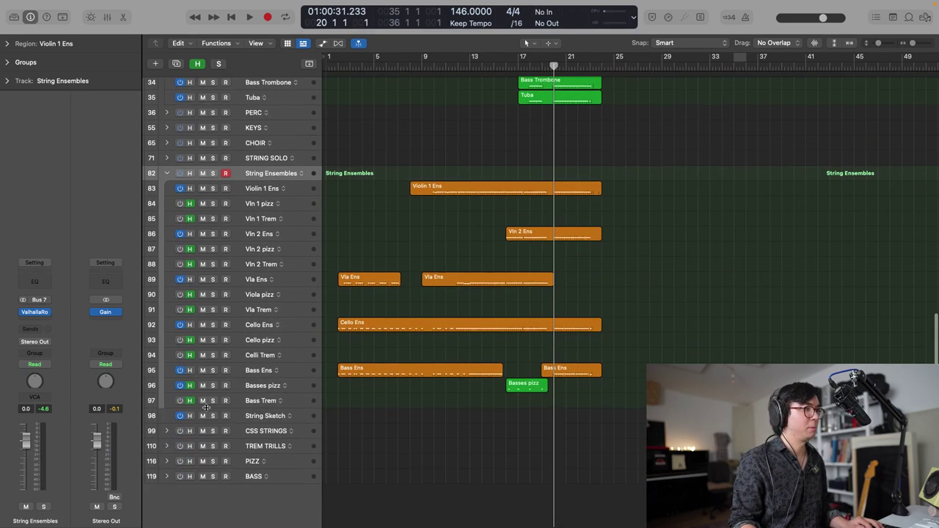
key(h)
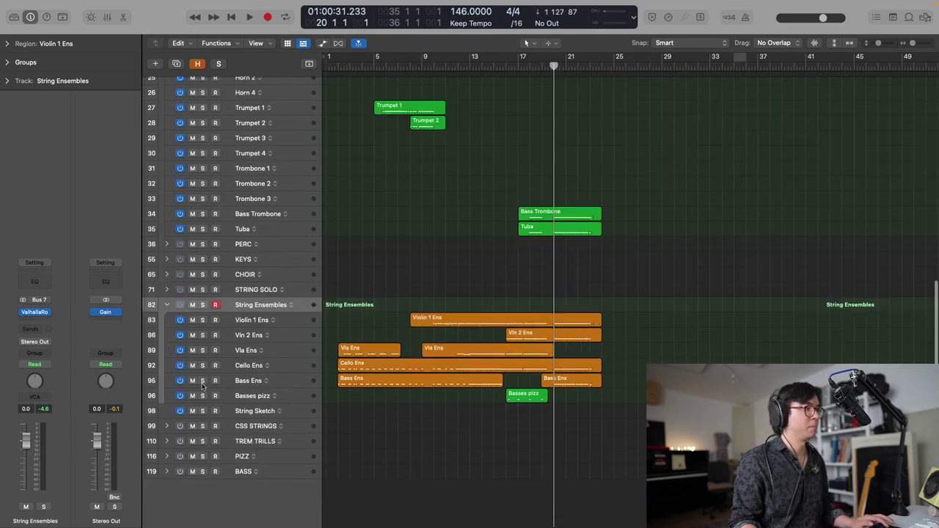
click(167, 306)
scroll(212, 333, up, 8)
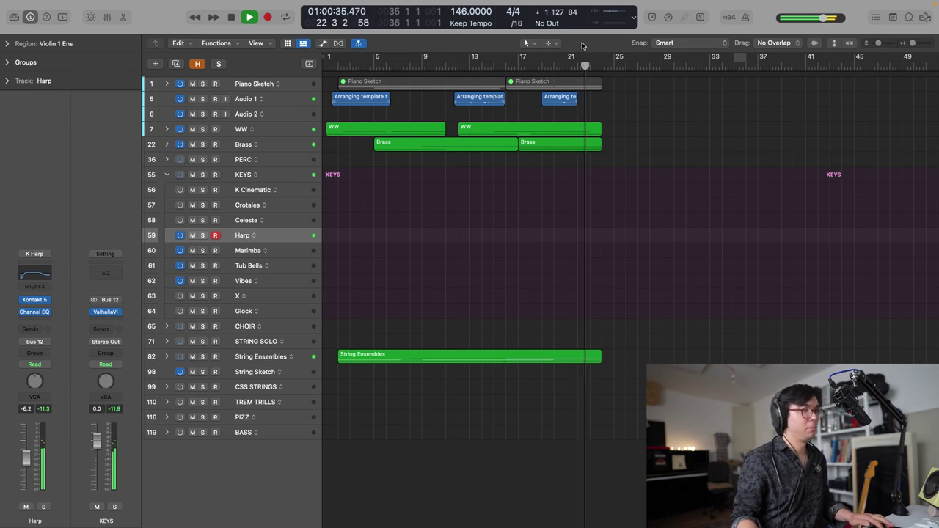
- Rehearse harp glissandos on the Harp track over playback around bars 21 and 22
scroll(628, 123, up, 5)
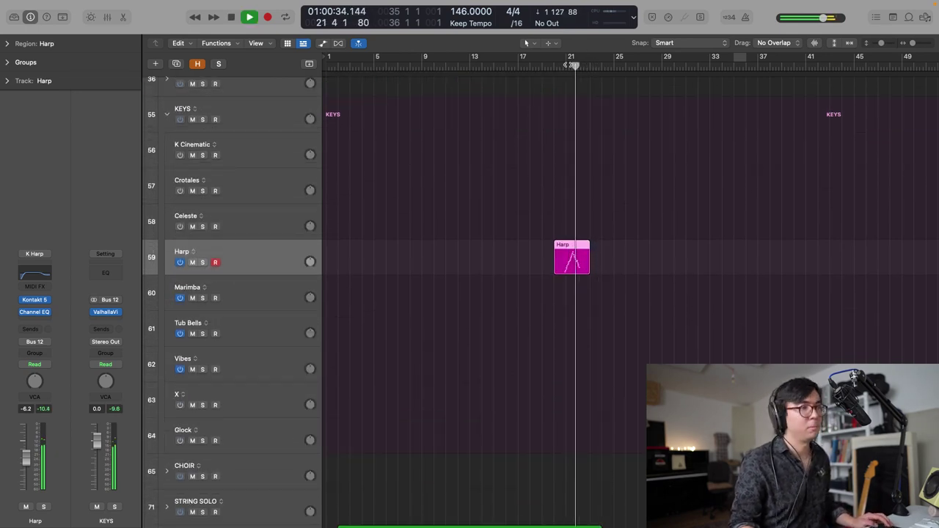
key(super+Right)
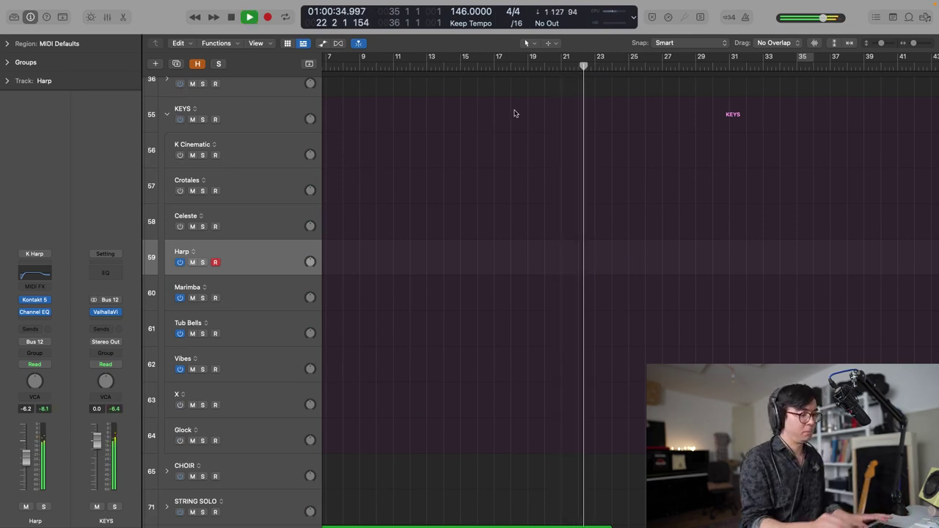
key(comma)
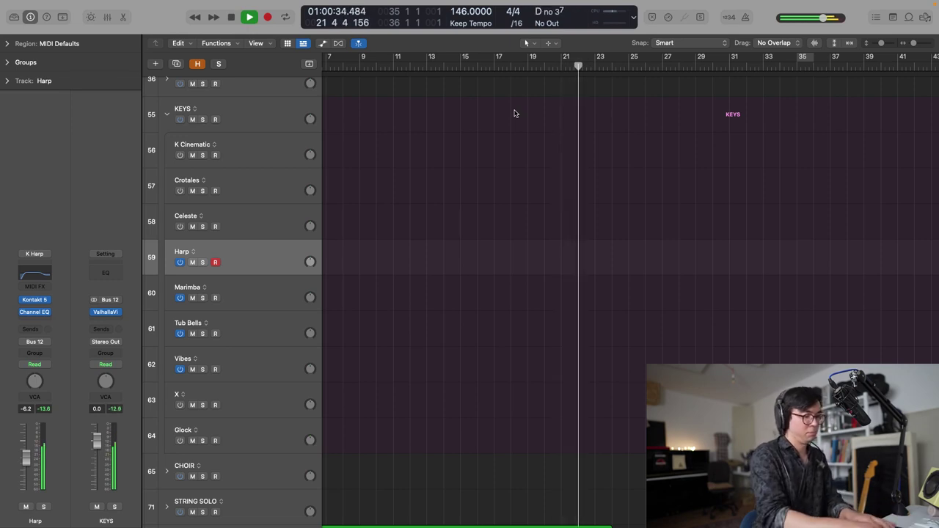
key(space)
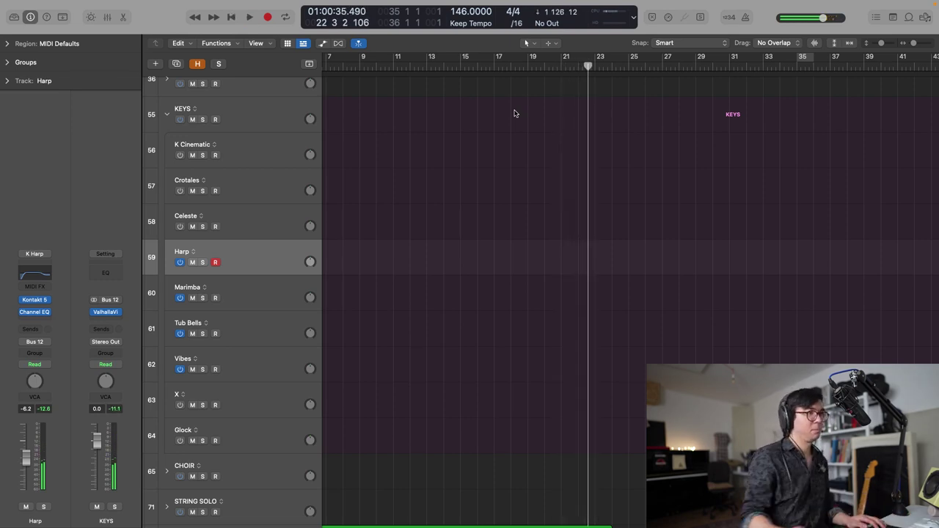
- Capture a harp glissando performance starting at bar 22 and time-compress its region to end at bar 24
key(space)
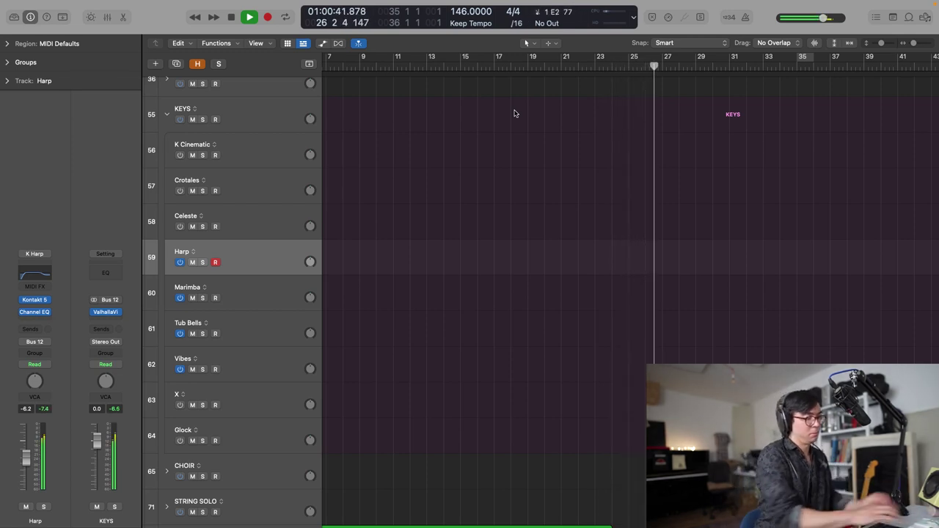
key(shift+r)
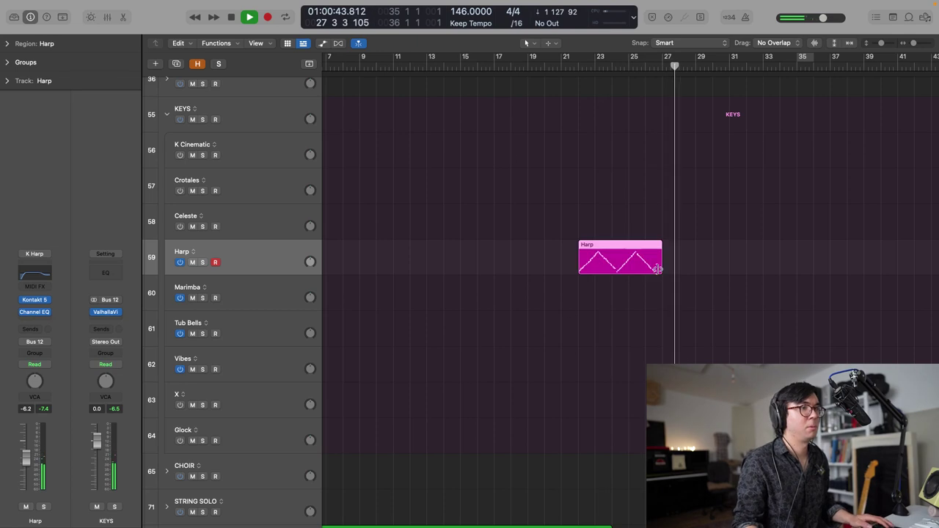
drag(659, 266, 611, 269)
key(super+z)
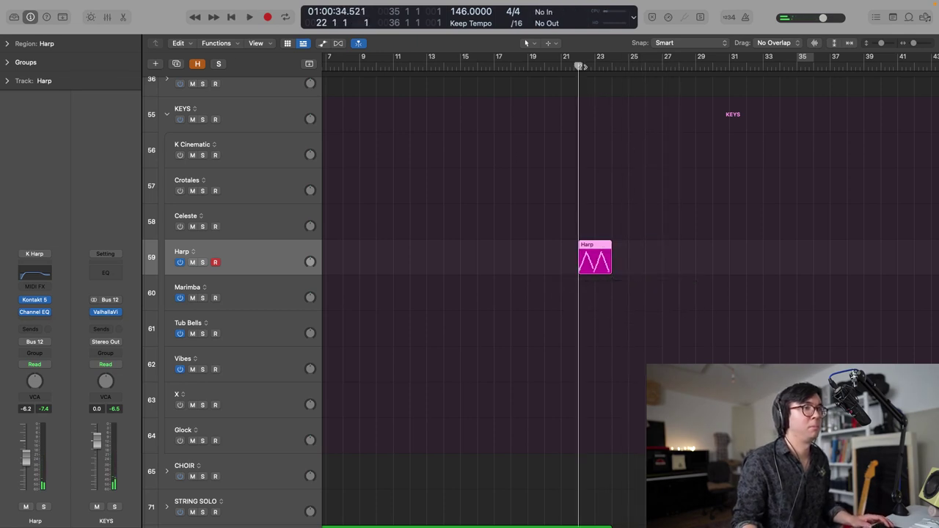
- Audition the compressed glissando with the Harp track soloed, and clear the solo
key(space)
click(203, 262)
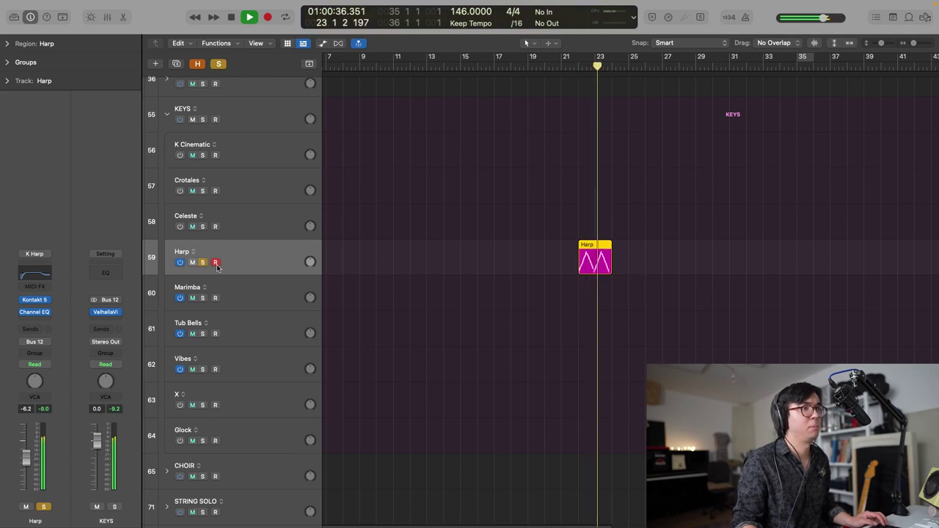
drag(564, 68, 421, 69)
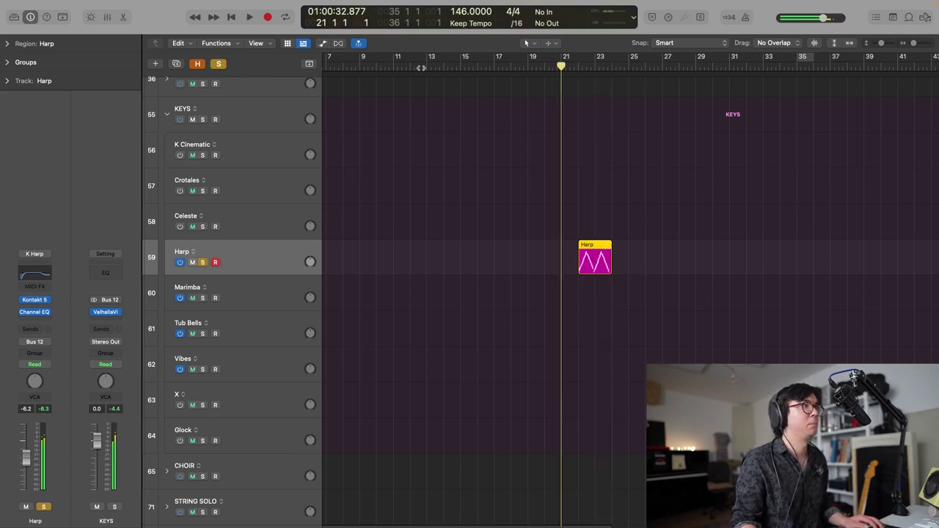
click(216, 65)
- Move the Harp region one bar earlier to start at bar 21, and play it back with the arrangement
key(space)
key(super+Right)
key(super+Right)
key(super+Right)
key(super+Right)
key(super+Up)
key(super+Up)
key(super+Up)
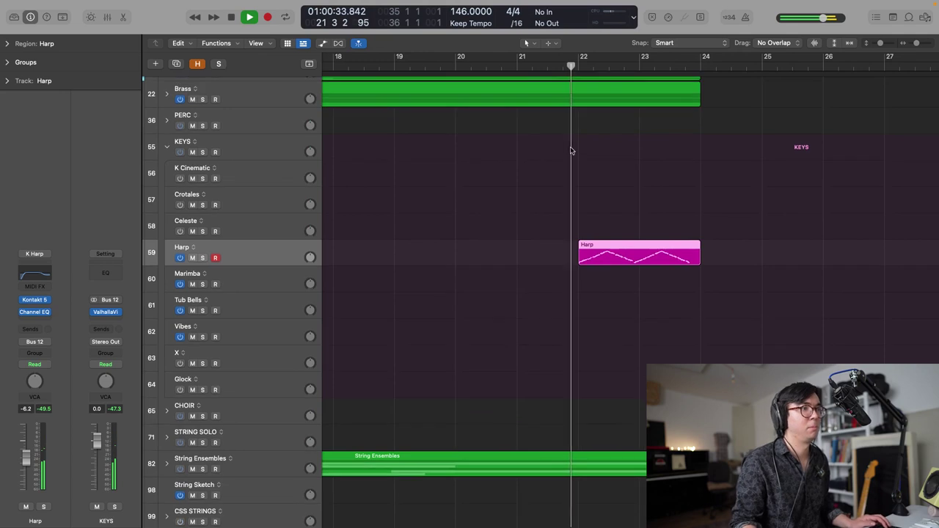
key(space)
drag(629, 257, 568, 257)
click(500, 64)
key(space)
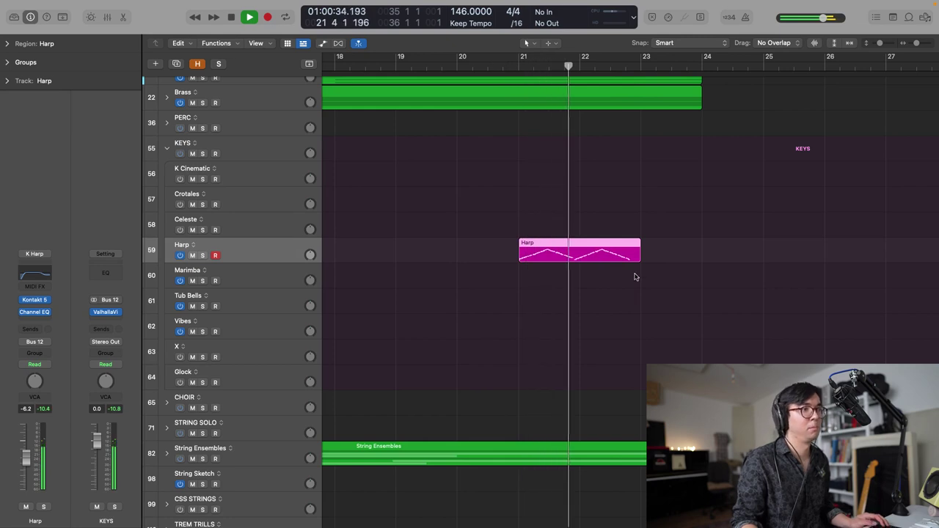
- Shift the harp glissando slightly later, keep its region starting at bar 21, lengthen it past bar 23, and check it in playback
drag(639, 258, 659, 260)
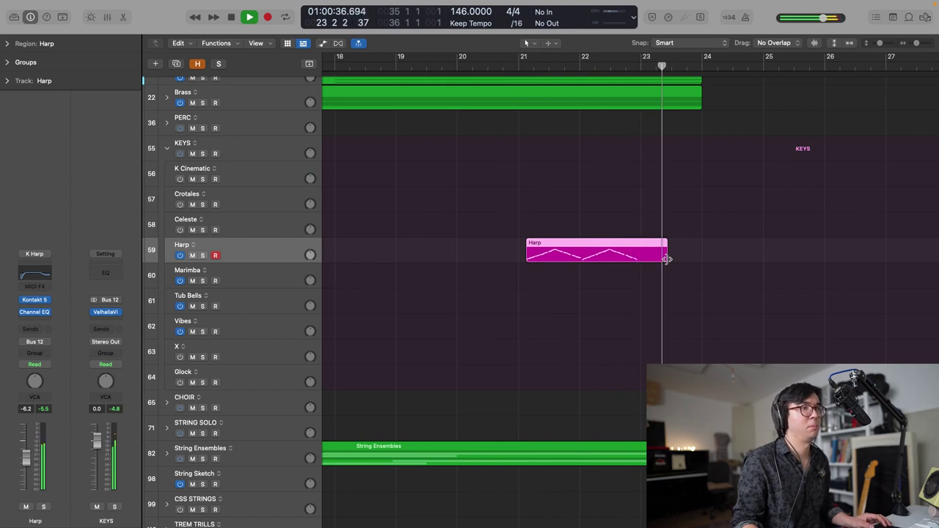
key(space)
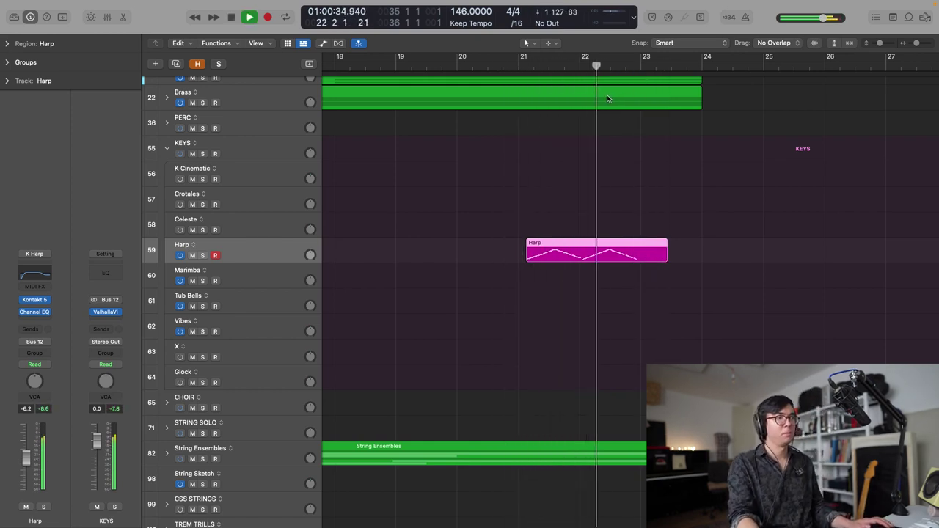
click(520, 69)
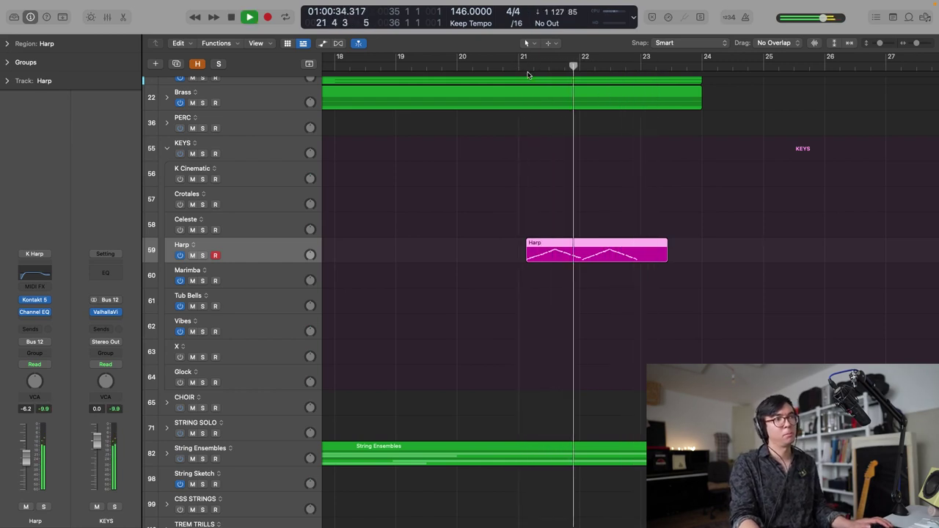
key(super+z)
key(space)
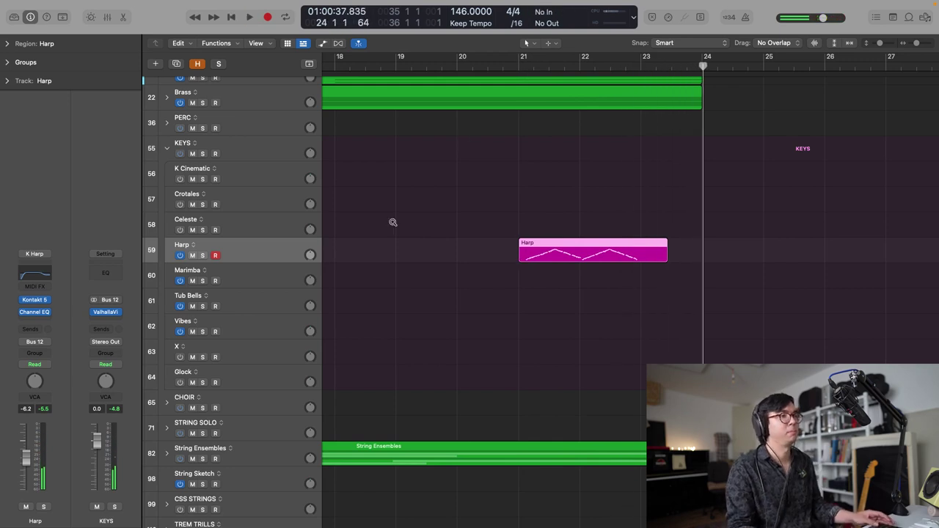
- Play the arrangement from around bar 12 to hear the lead-in to the harp glissando
scroll(404, 215, up, 2)
scroll(408, 206, left, 5)
scroll(410, 186, left, 3)
click(390, 68)
key(space)
scroll(387, 100, down, 2)
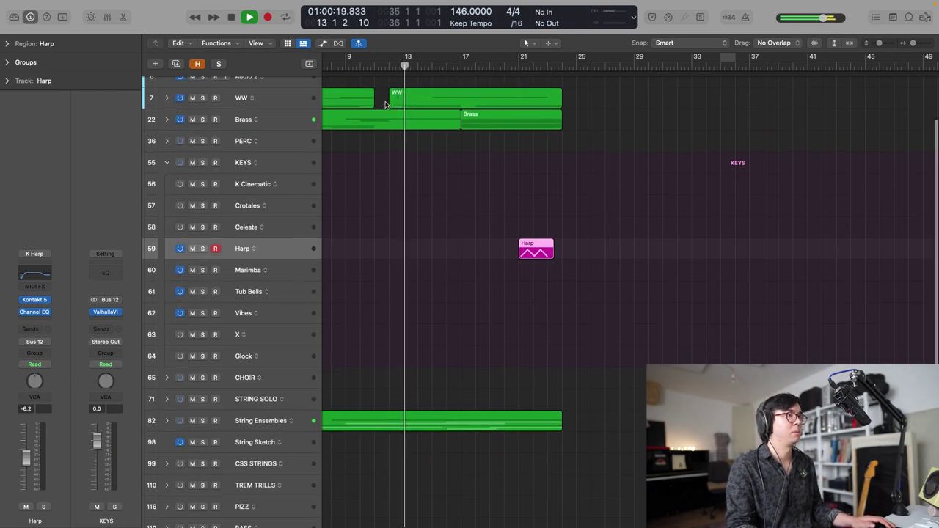
scroll(385, 104, up, 3)
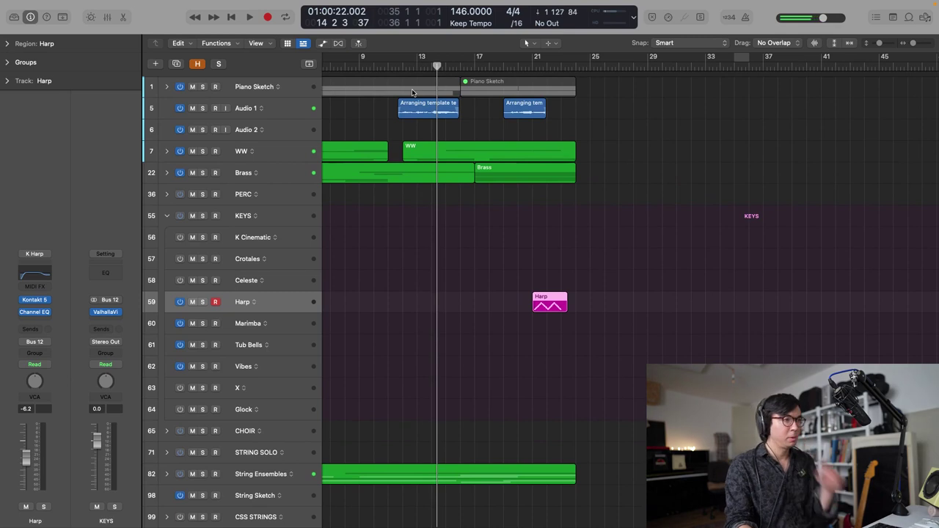
- Time-compress the Harp region to end just after bar 23, and audition it from bar 21 with and without the track soloed
key(super+Down)
key(super+Right)
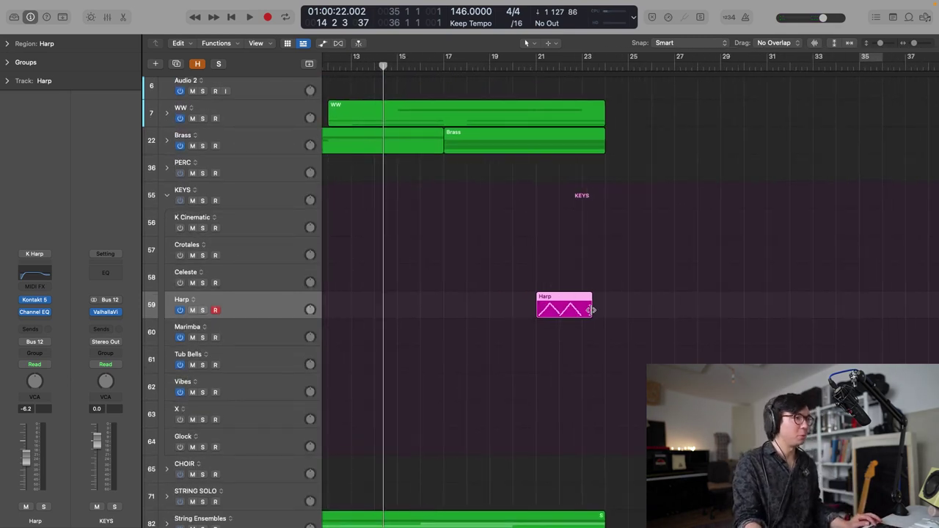
drag(589, 311, 587, 311)
key(super+Right)
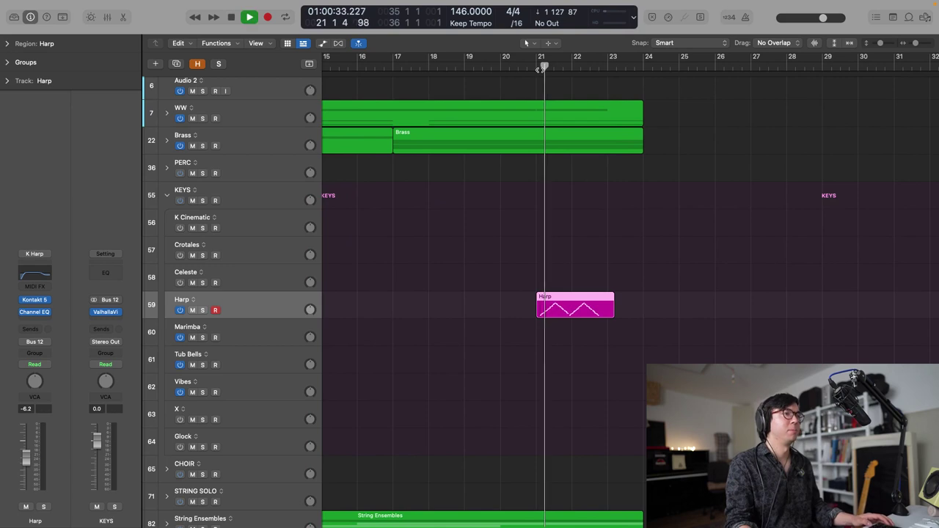
click(203, 310)
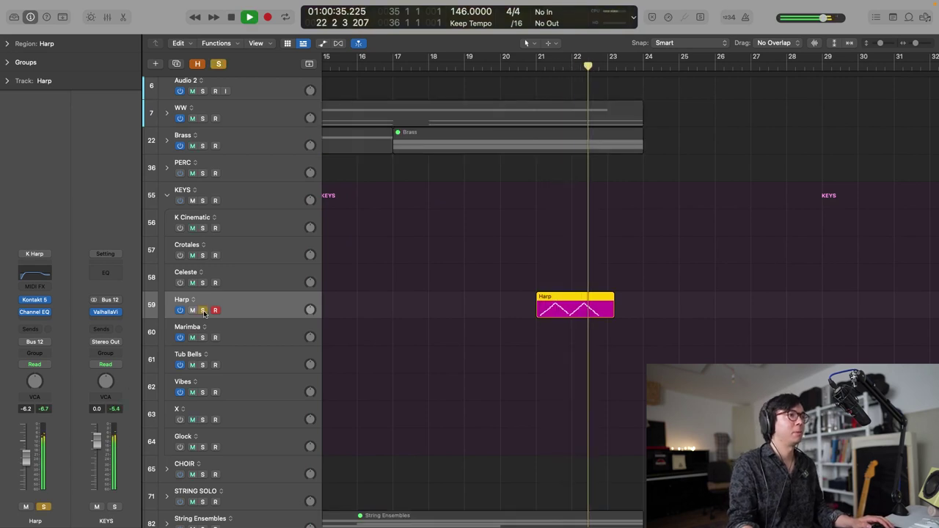
key(ctrl+s)
key(space)
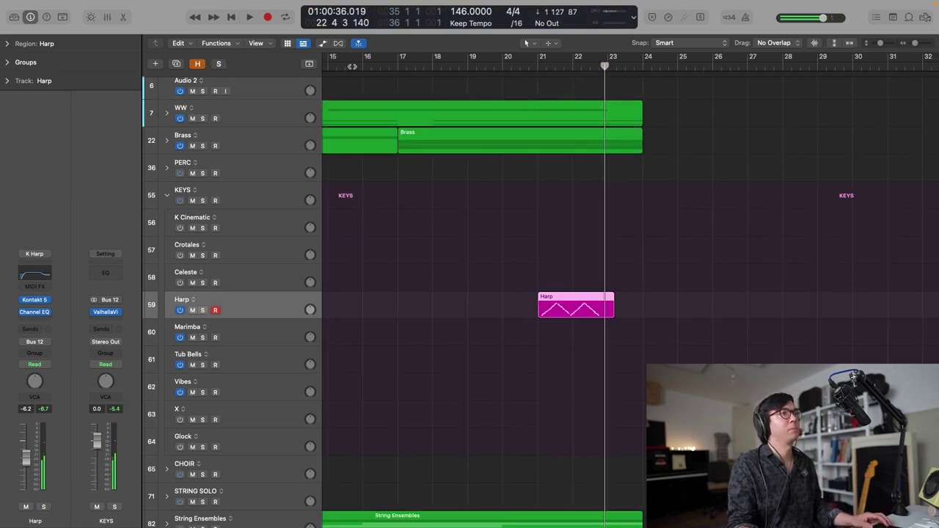
- Play the arrangement from just before bar 16
click(353, 67)
key(space)
scroll(352, 67, up, 2)
scroll(365, 71, down, 5)
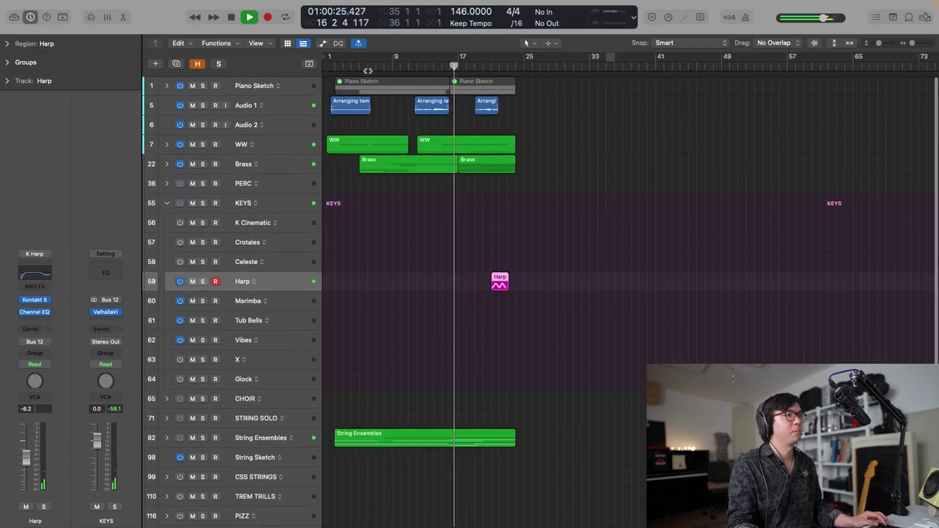
key(super+Right)
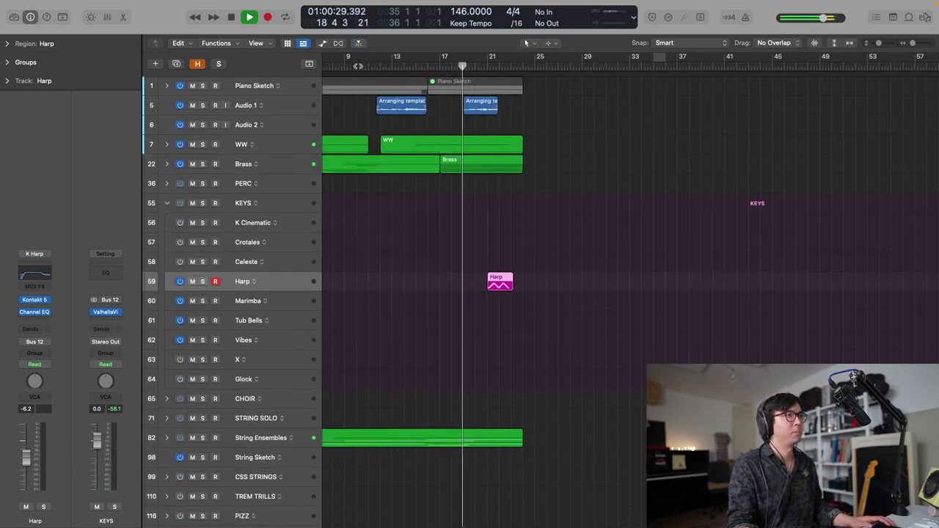
- Play the whole arrangement from the beginning while viewing the piano, audio, woodwind and brass regions
key(space)
key(Return)
key(space)
scroll(462, 293, down, 3)
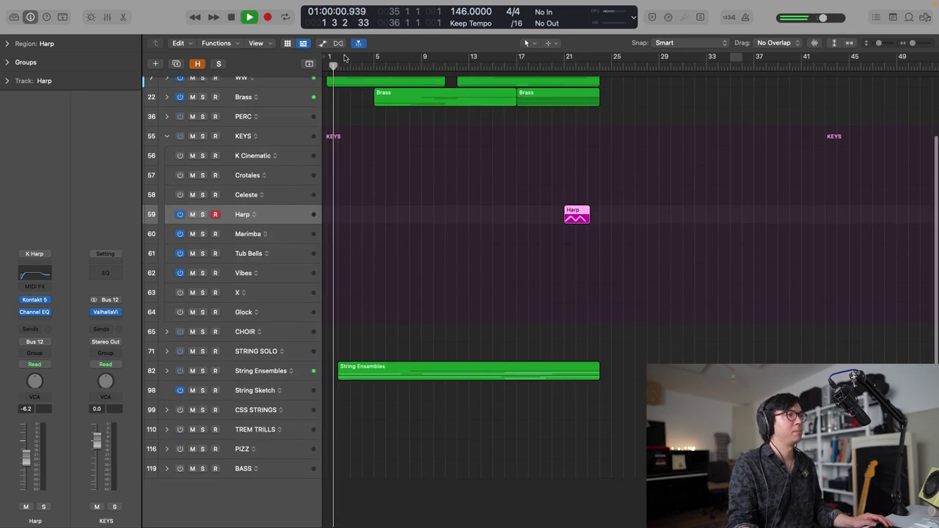
key(super+Down)
scroll(374, 95, up, 4)
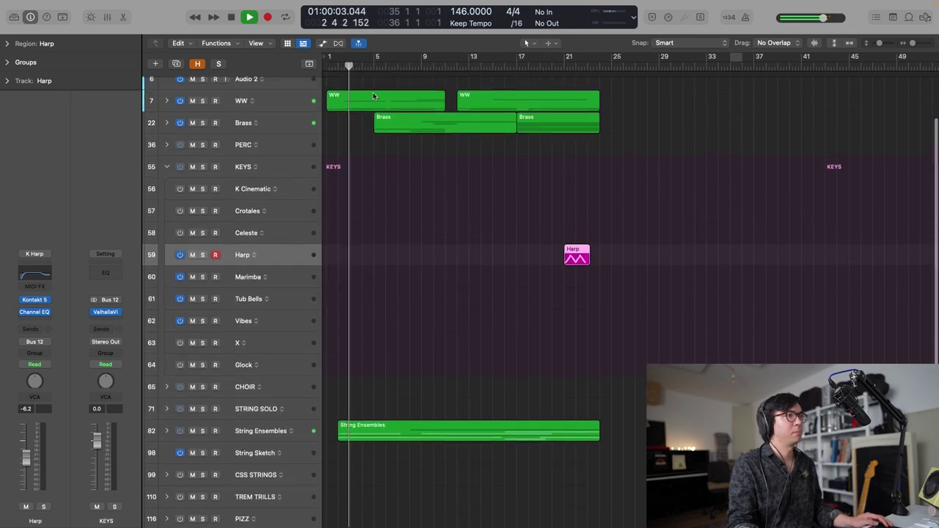
key(super+Down)
key(super+Down)
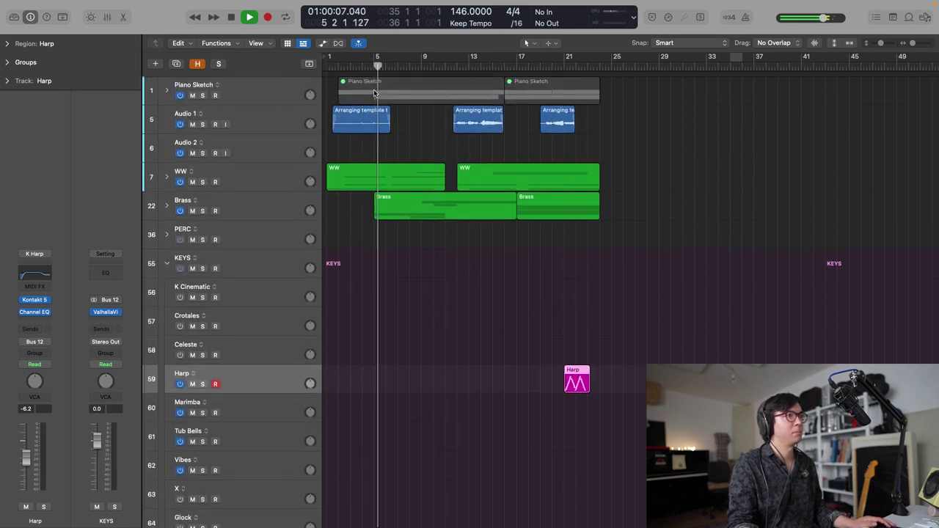
- Expand the WW, Brass and PERC track stacks to show their individual instrument tracks during playback
click(167, 177)
scroll(247, 181, down, 10)
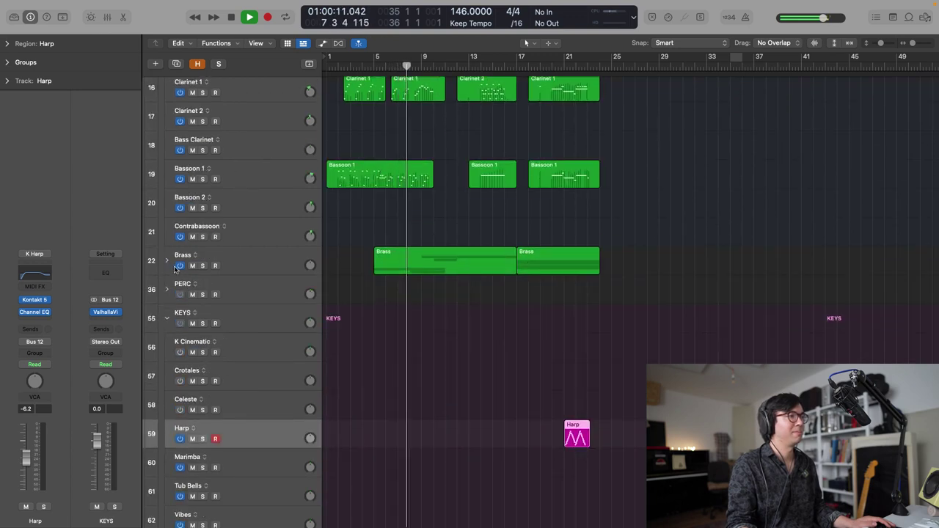
click(167, 260)
scroll(187, 266, up, 5)
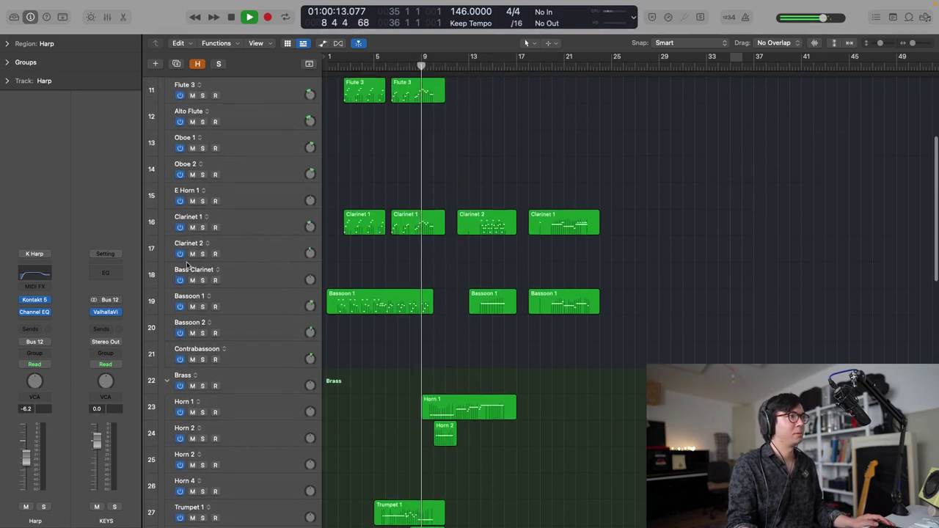
scroll(187, 265, down, 2)
scroll(187, 265, down, 10)
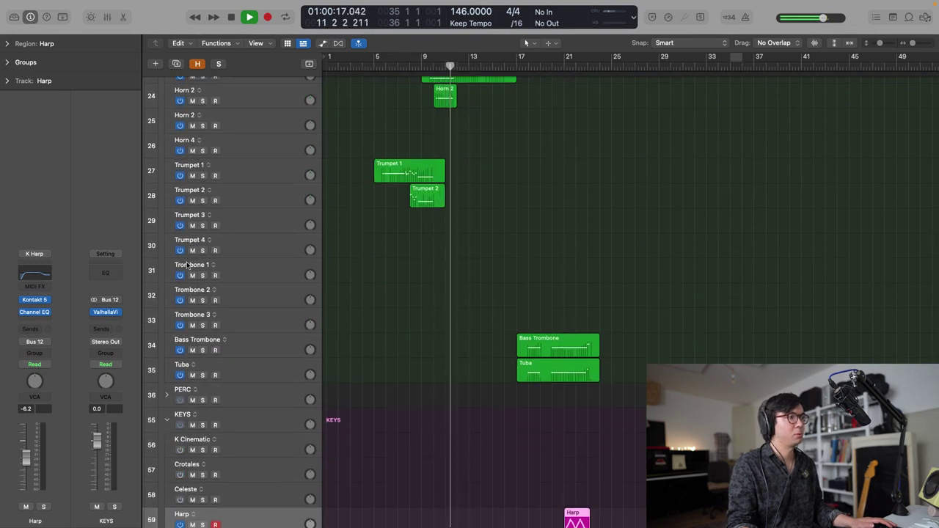
scroll(188, 265, down, 4)
click(168, 256)
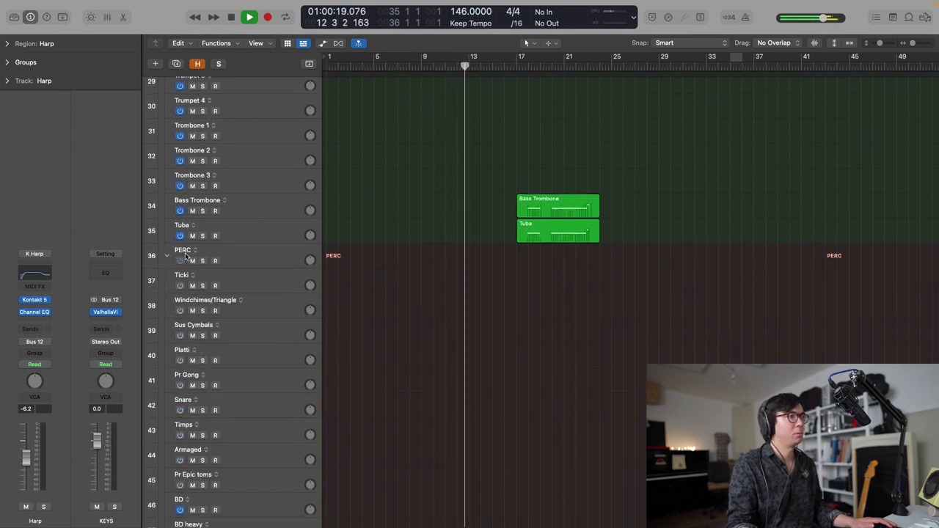
scroll(185, 255, down, 1)
scroll(185, 255, down, 5)
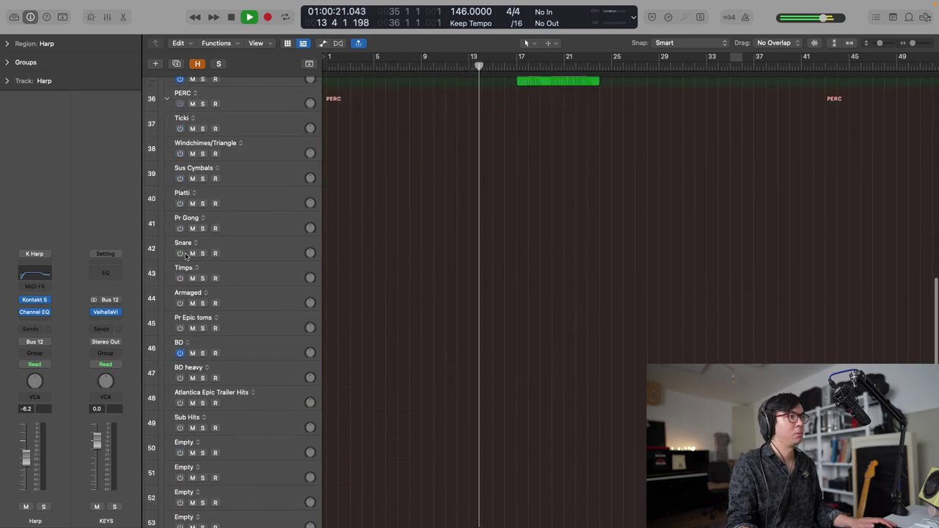
- Examine the percussion, brass and woodwind tracks while the arrangement plays to bar 24, and stop playback
key(super+Up)
scroll(315, 244, down, 5)
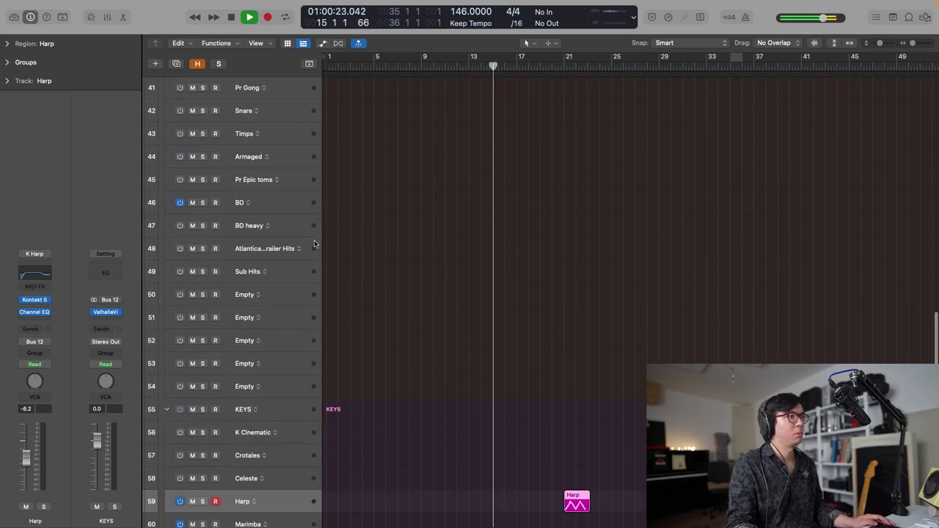
key(super+Up)
key(super+Up)
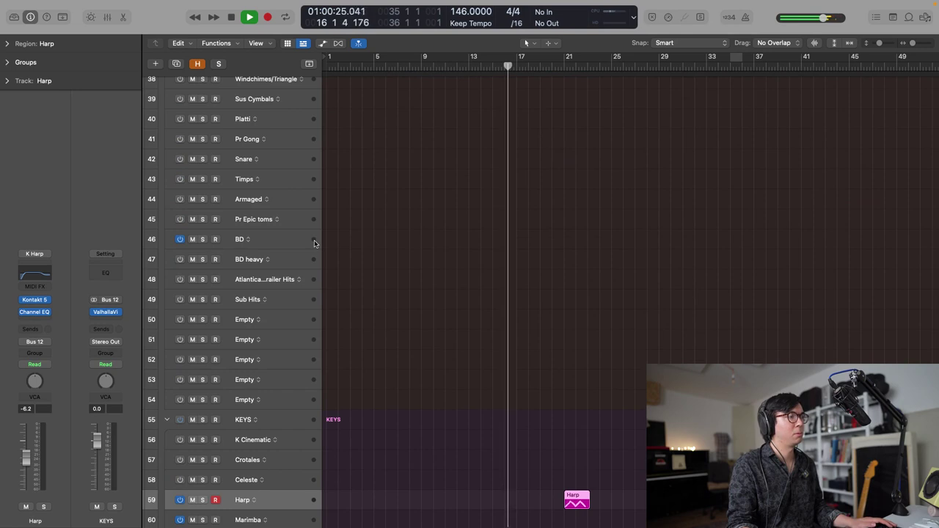
scroll(314, 244, up, 2)
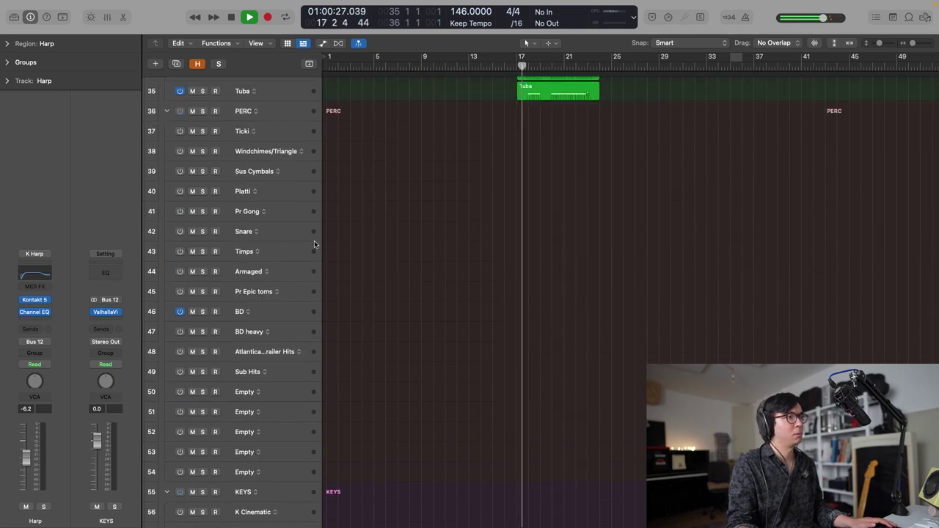
scroll(314, 244, down, 1)
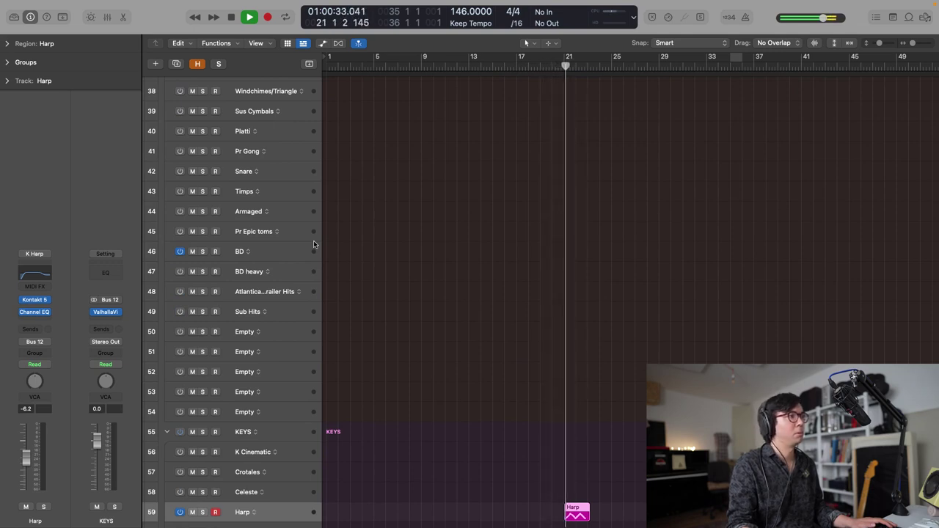
scroll(314, 244, up, 6)
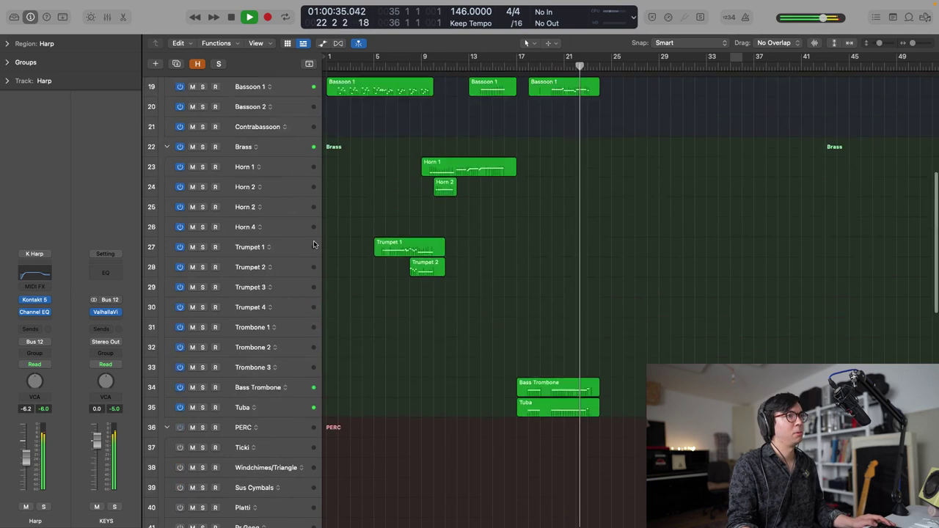
scroll(314, 243, up, 3)
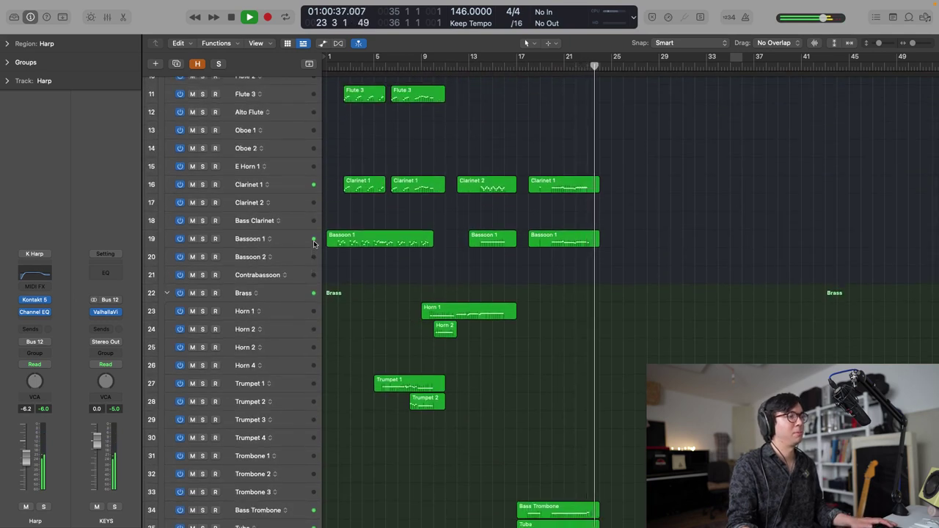
key(space)
- Find the bass drum track BD in the PERC stack and select it for playing
key(super+Up)
scroll(314, 243, down, 4)
scroll(314, 243, down, 8)
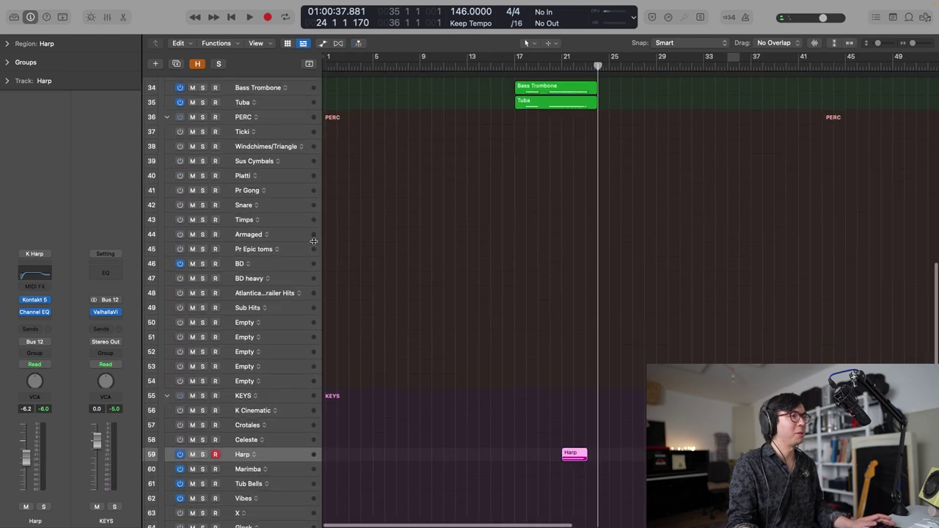
scroll(298, 301, down, 1)
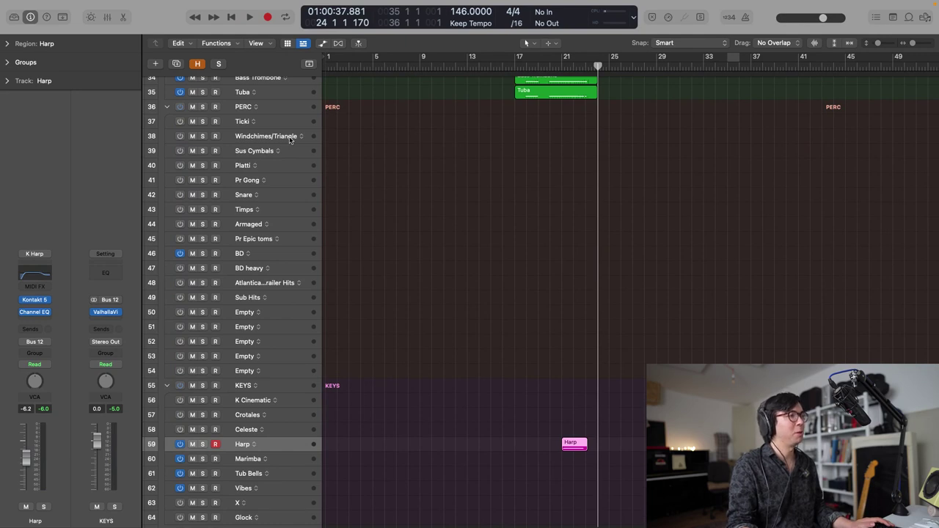
scroll(292, 147, up, 3)
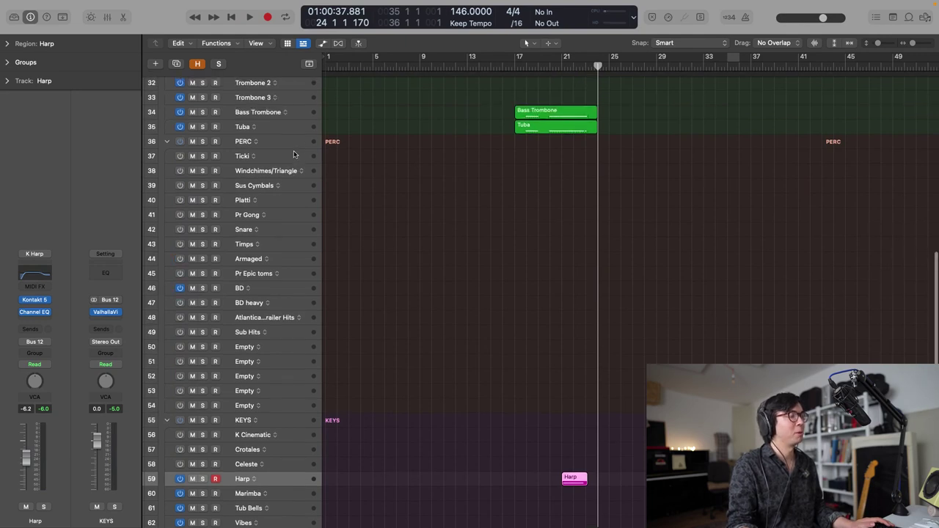
click(281, 287)
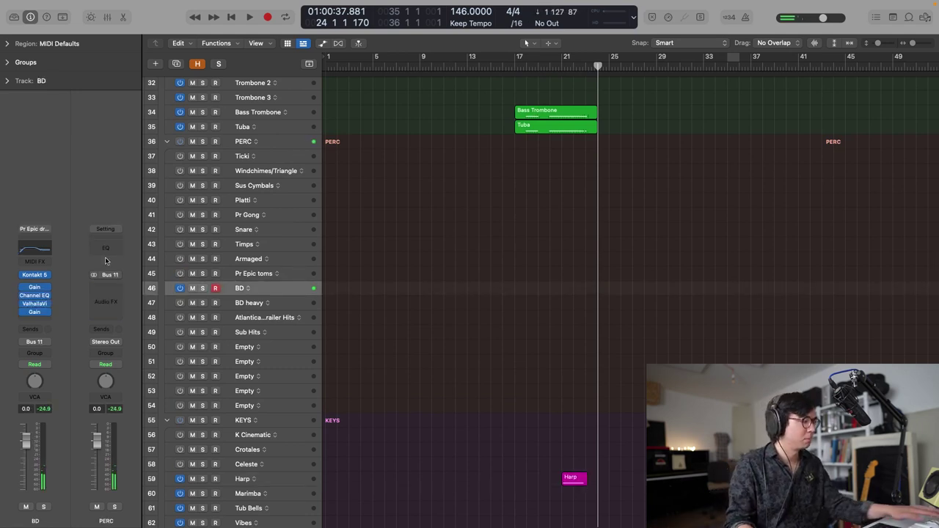
- Rehearse bass drum hits on the BD track over playback of the arrangement from the beginning
key(Return)
key(space)
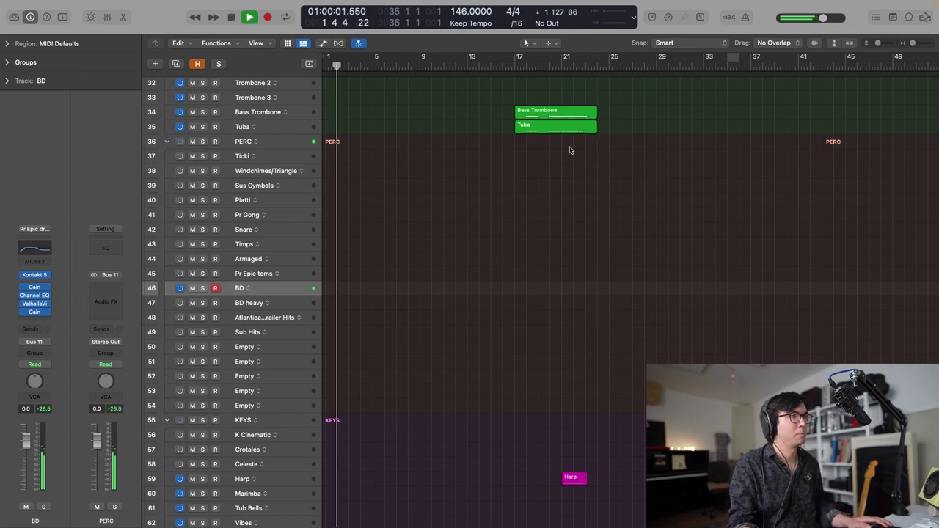
key(space)
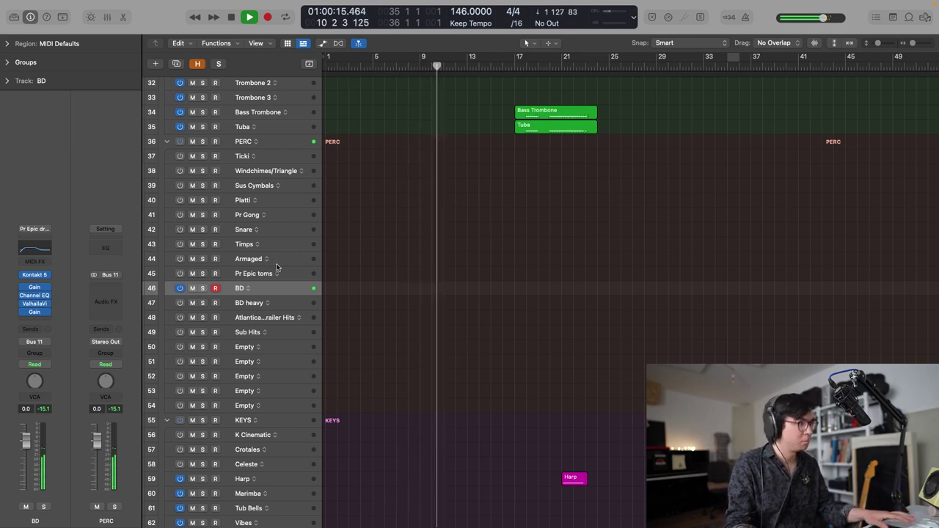
key(space)
key(space)
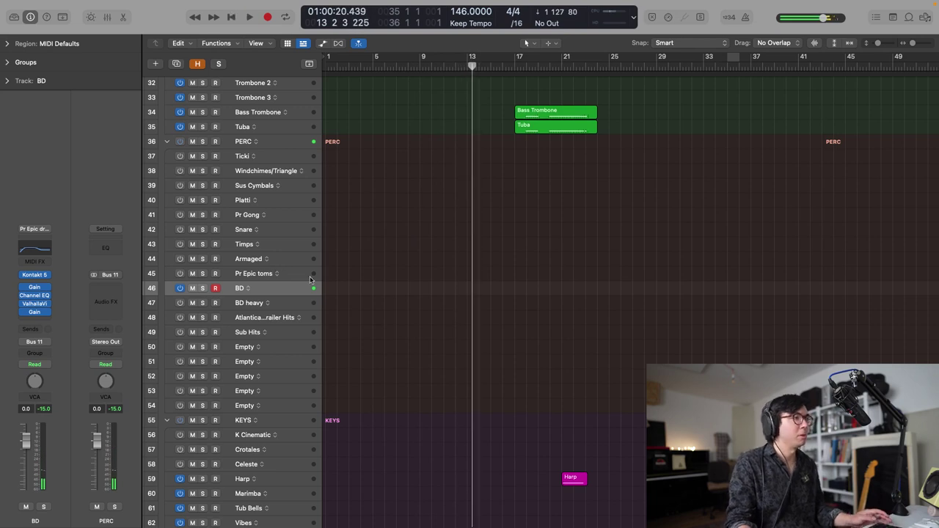
- Turn on the Snare track in the PERC stack and open its Kontakt instrument
scroll(305, 277, up, 3)
click(197, 265)
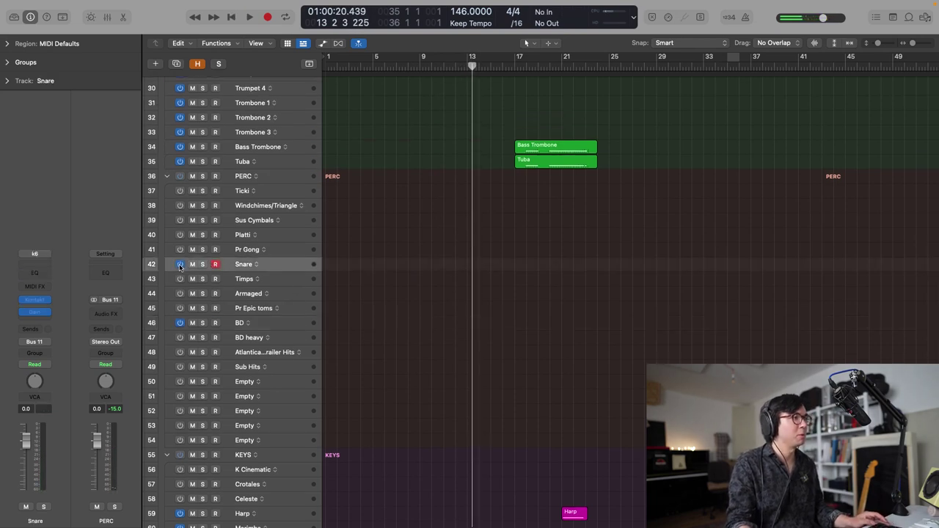
click(44, 298)
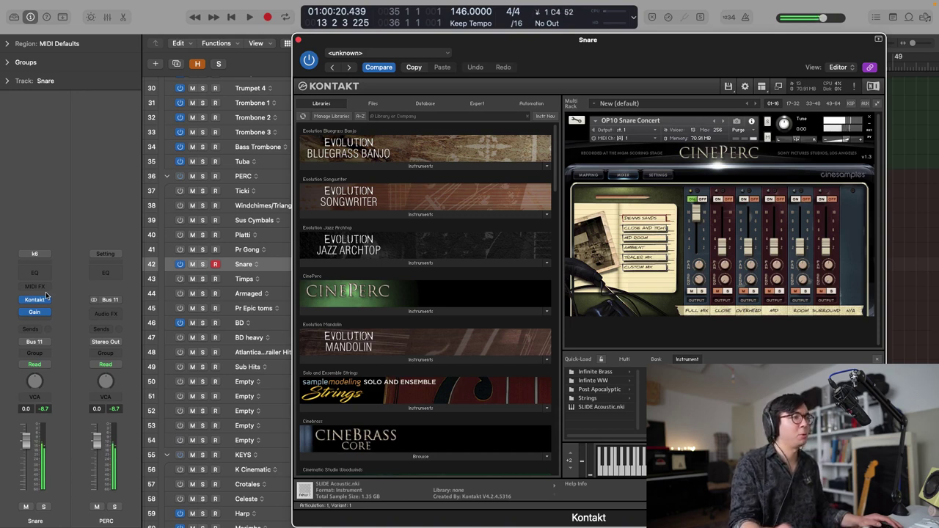
- Rehearse snare hits on the Snare track over playback of the arrangement from the beginning
click(298, 41)
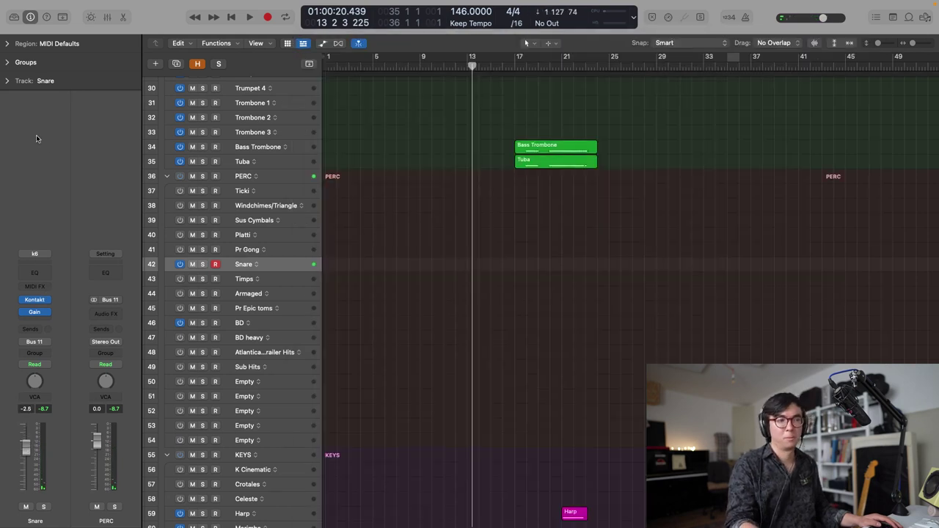
key(Return)
key(space)
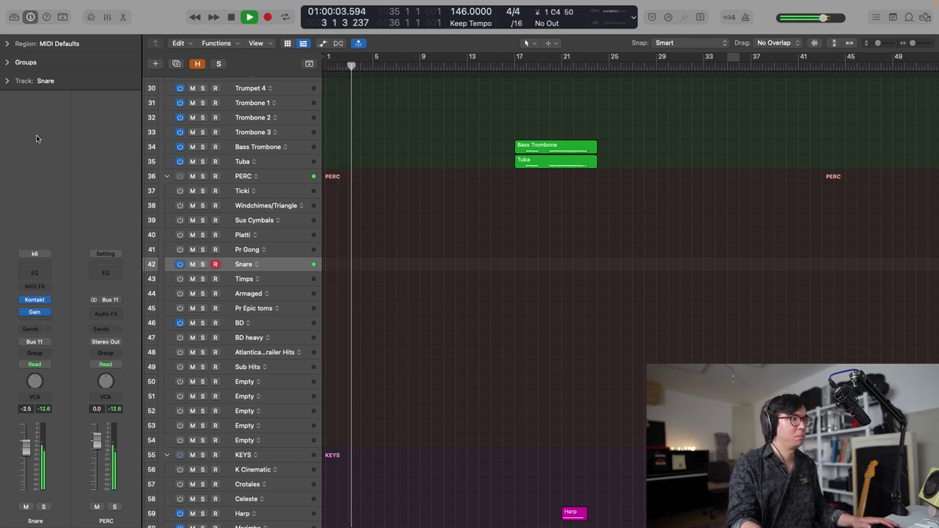
key(space)
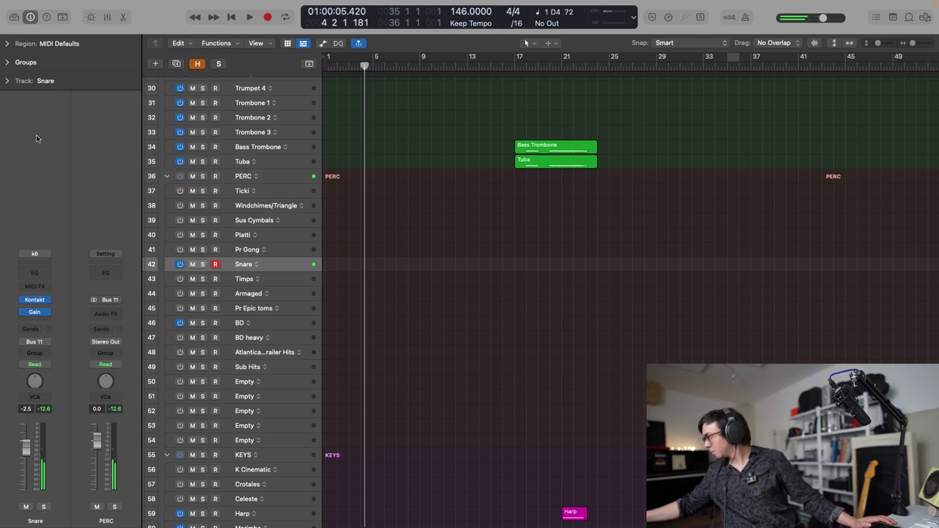
key(space)
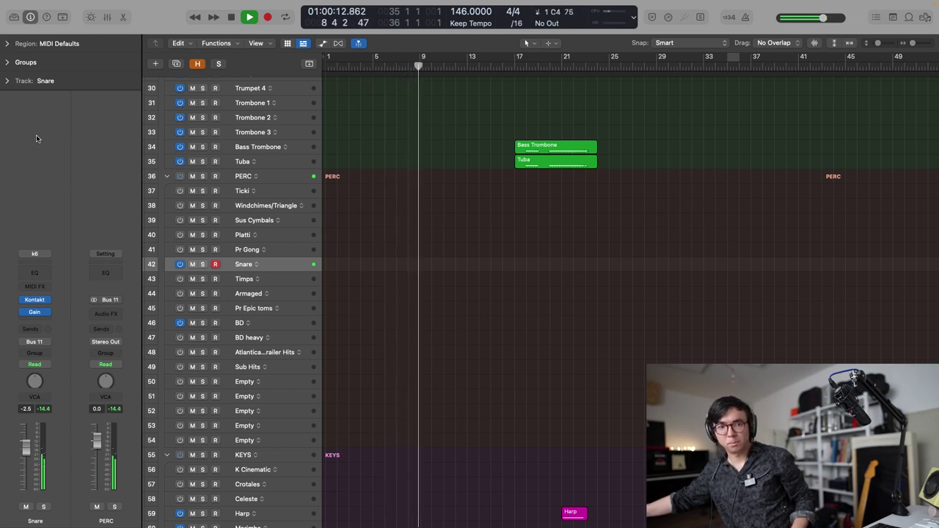
key(space)
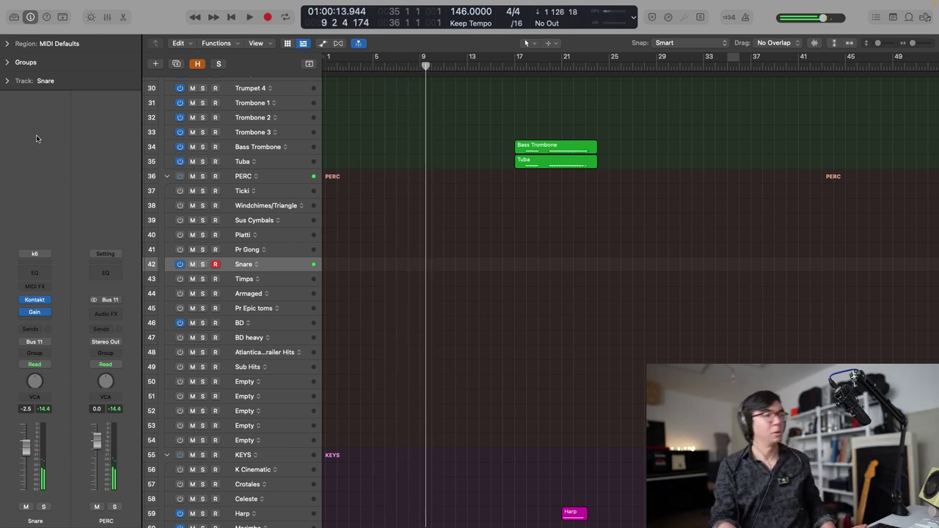
- Switch the CinePerc snare's mixer preset in Kontakt to Mid Room, trying Close and Tight first
click(34, 301)
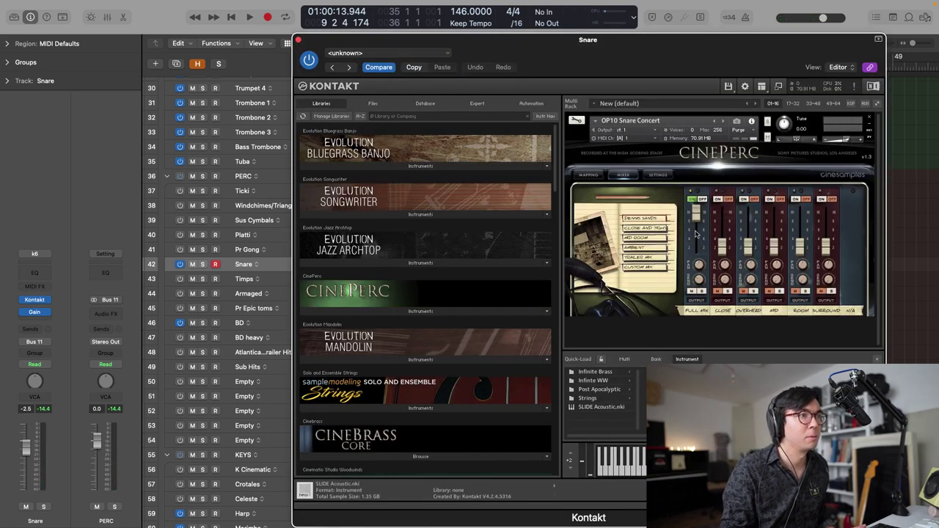
click(658, 229)
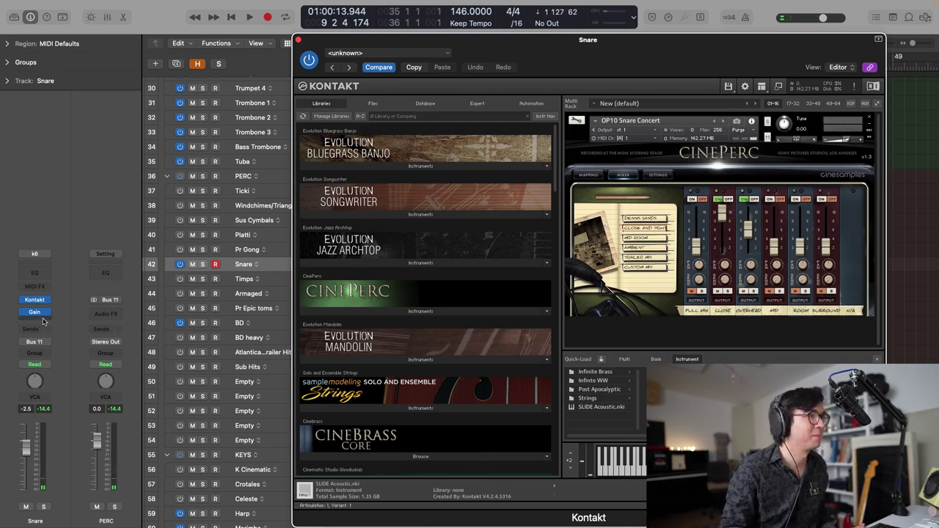
click(643, 240)
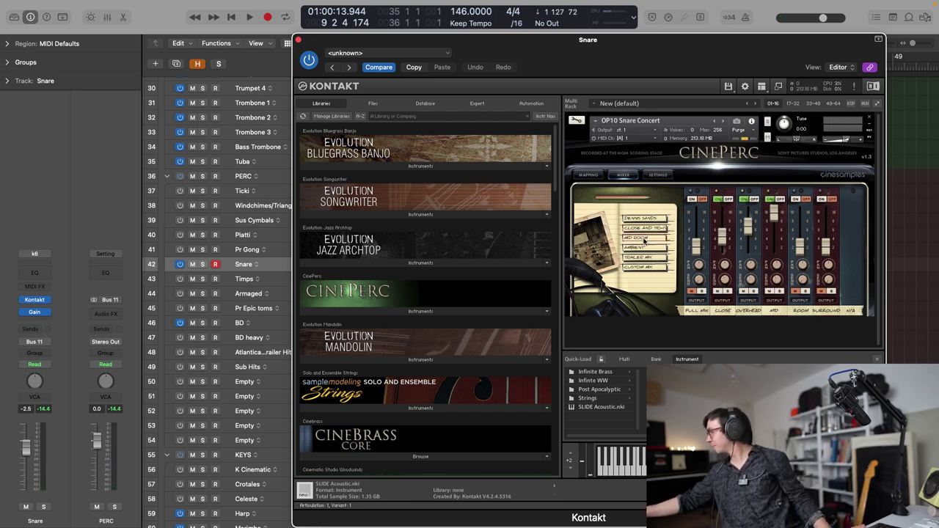
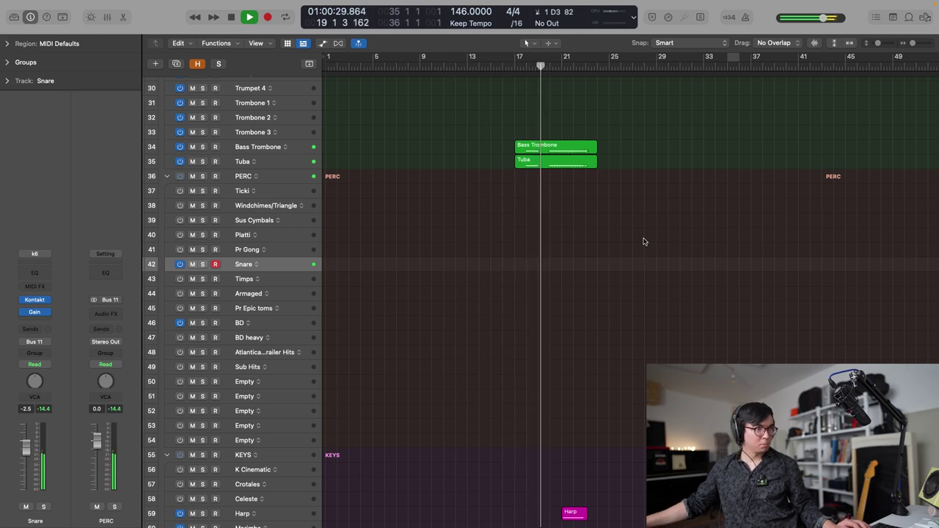
- Rehearse the snare part repeatedly over playback of the passage starting around bar 15
key(space)
key(comma)
key(comma)
key(comma)
key(comma)
key(space)
key(comma)
key(comma)
key(space)
key(space)
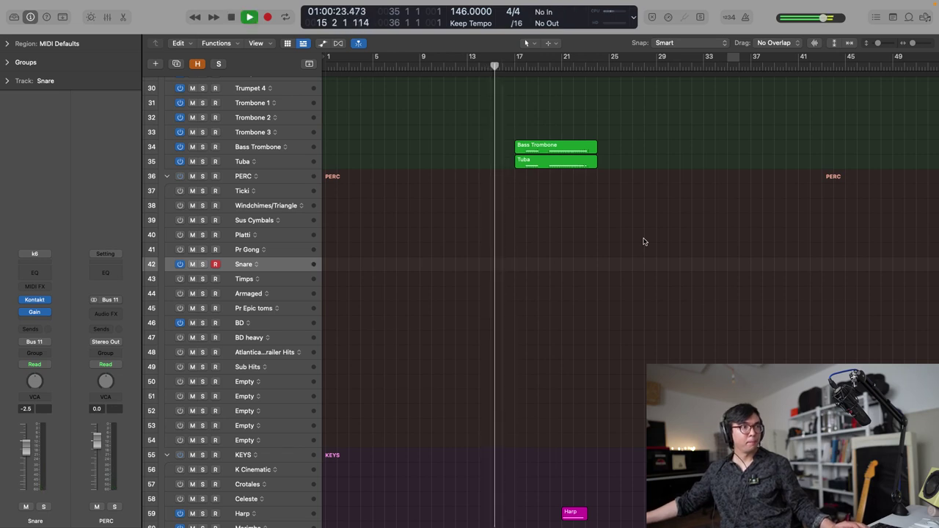
key(comma)
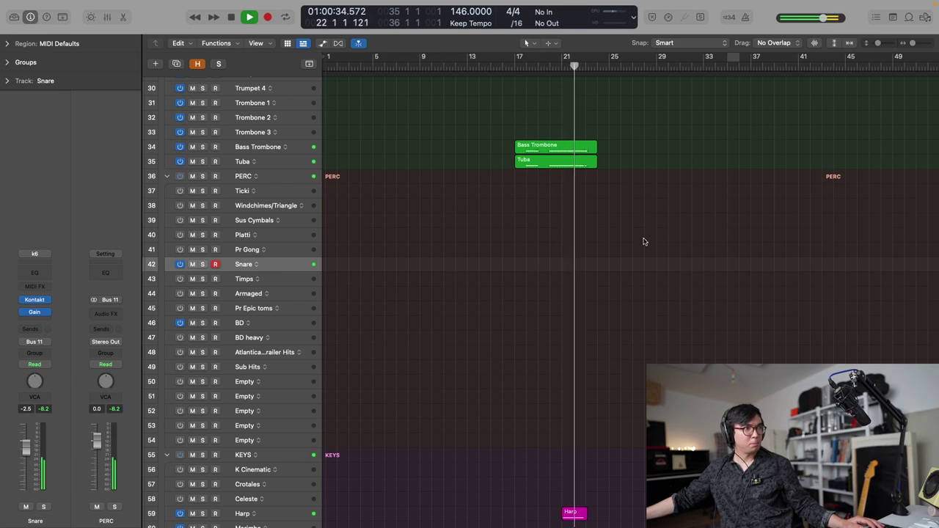
key(space)
key(space)
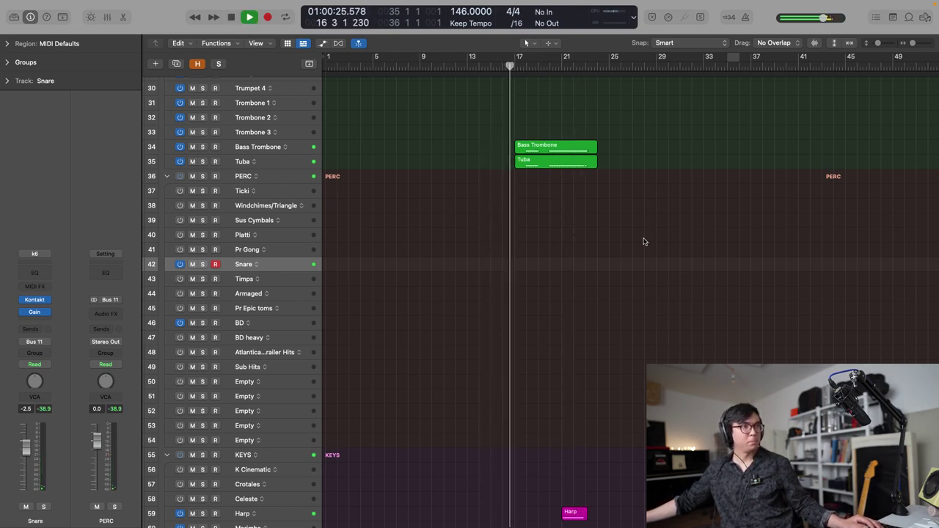
key(comma)
key(comma)
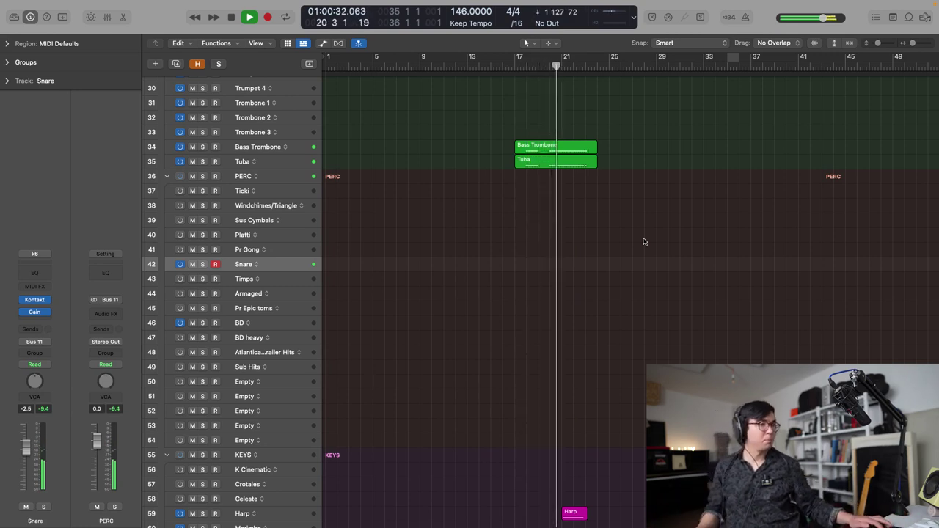
- Try capturing the snare performance as a region from bar 16 and audition it with the arrangement
key(shift+r)
key(space)
key(shift+space)
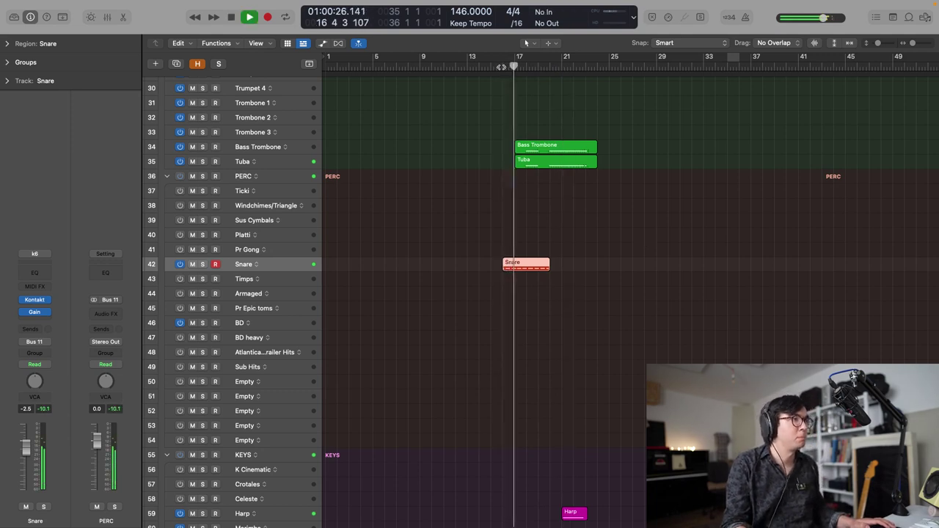
key(space)
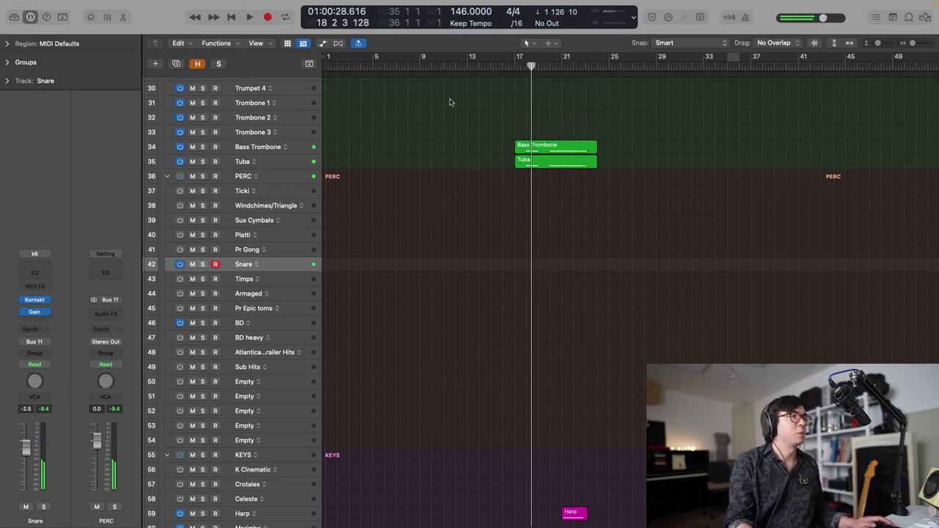
- Find the Platti cymbal track in the PERC stack, turn it on and select it for playing
click(279, 222)
click(262, 212)
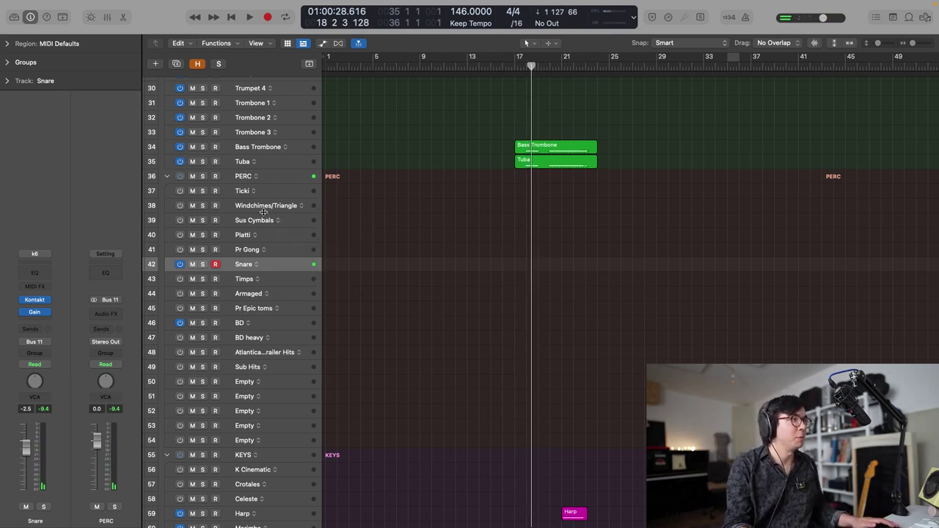
scroll(278, 237, down, 1)
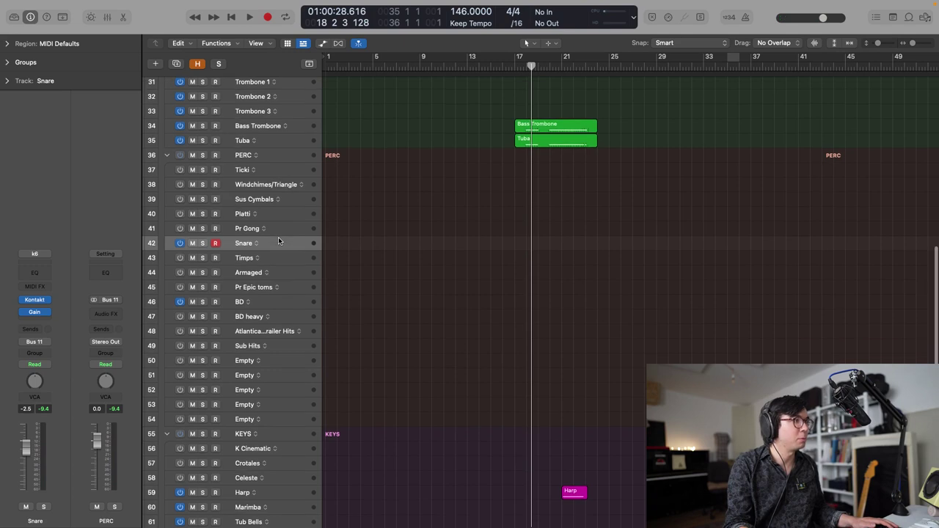
scroll(278, 237, up, 5)
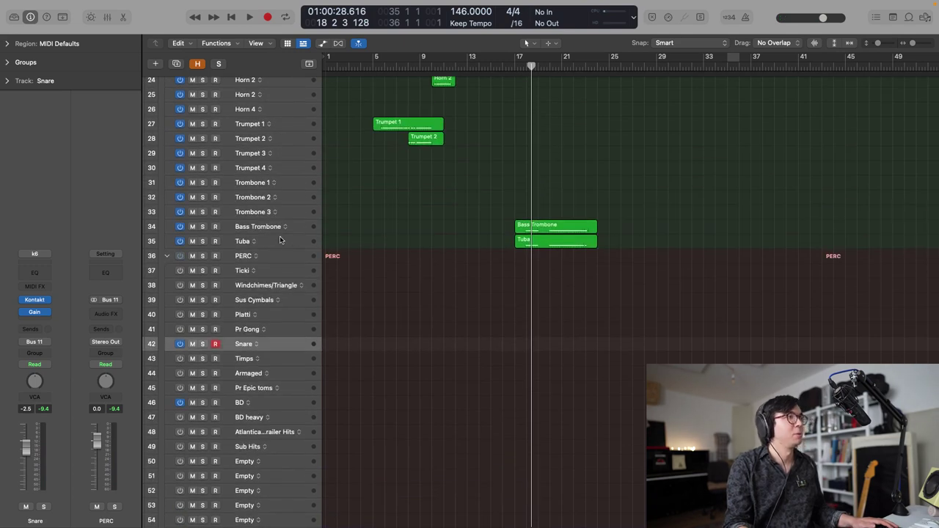
click(211, 318)
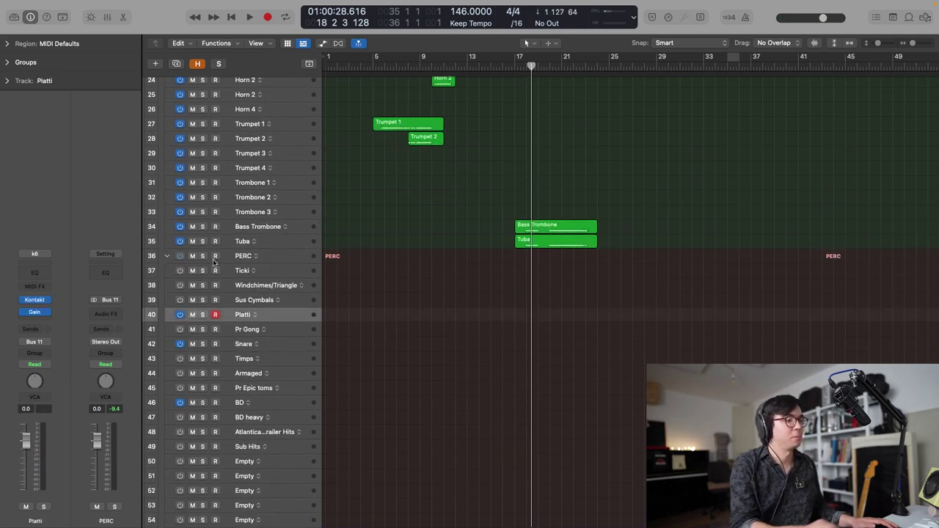
- Play a cymbal hit on the Platti track at bar 16 during playback and capture it as a region
key(comma)
key(comma)
key(comma)
key(space)
key(space)
key(comma)
key(comma)
key(space)
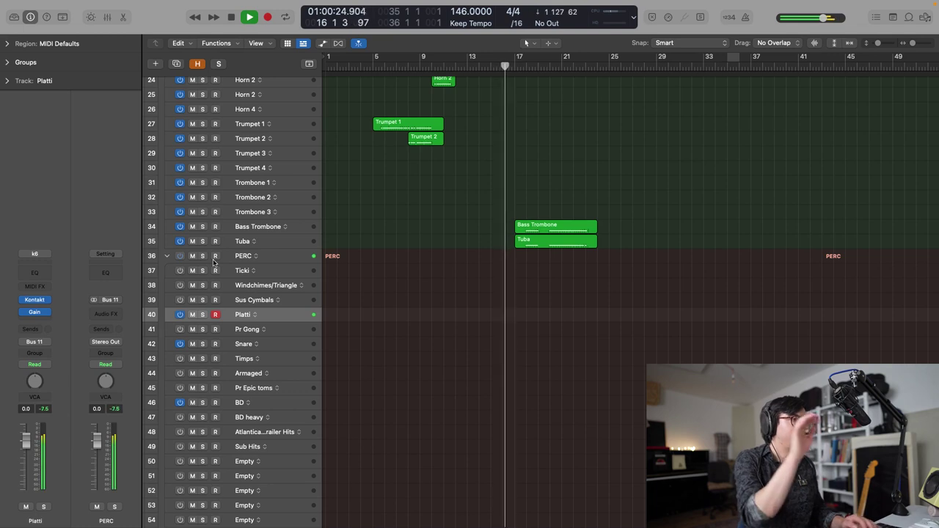
key(shift+r)
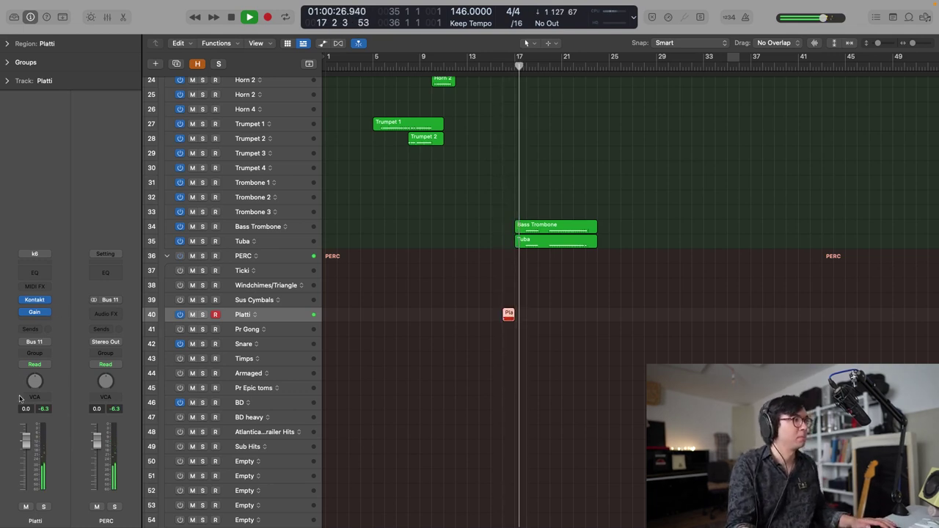
- Lower the Platti track's volume to -5.6 dB and audition the cymbal hit from bar 16 with the PERC stack selected
key(space)
key(space)
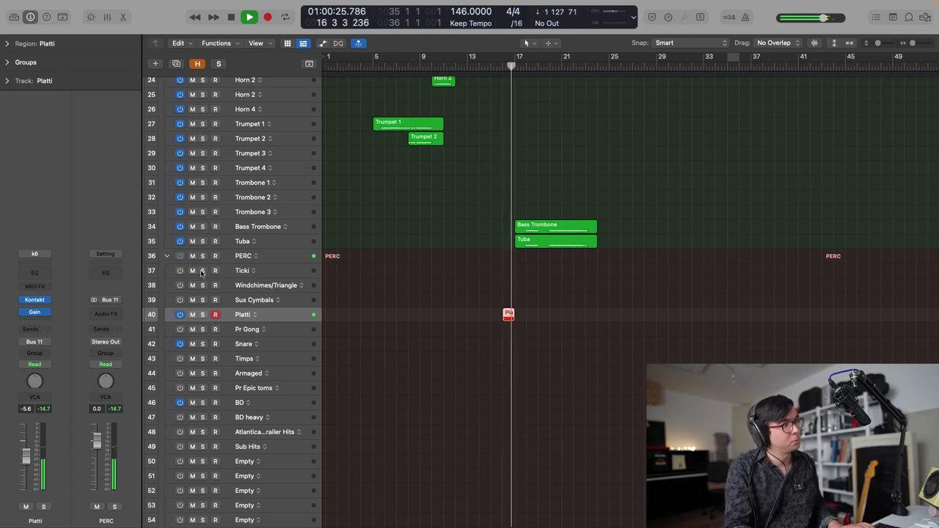
click(226, 256)
click(502, 65)
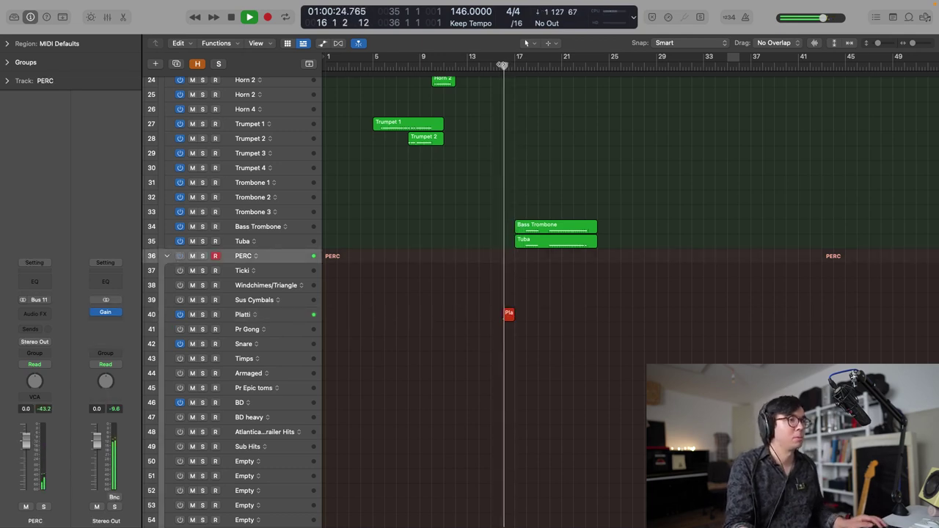
scroll(309, 394, down, 10)
key(space)
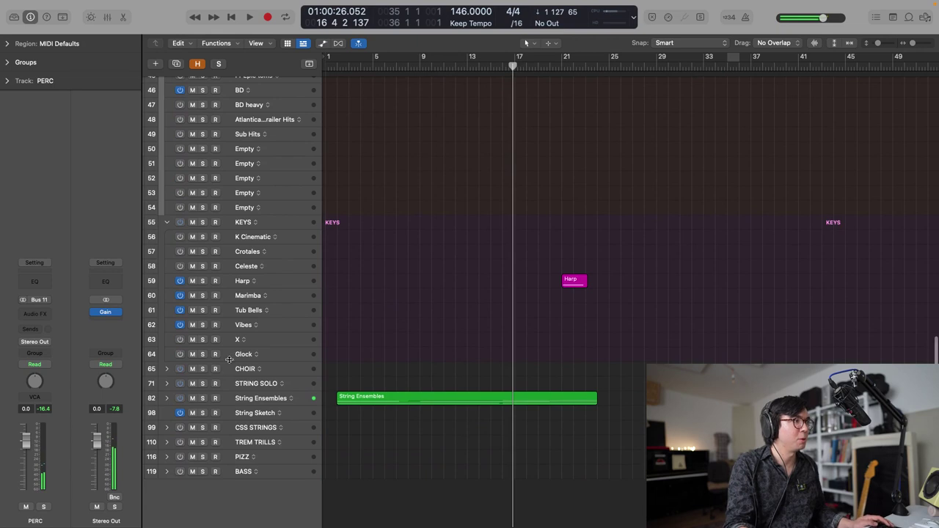
- Collapse all open track stacks and expand only the String Ensembles stack
scroll(273, 196, up, 2)
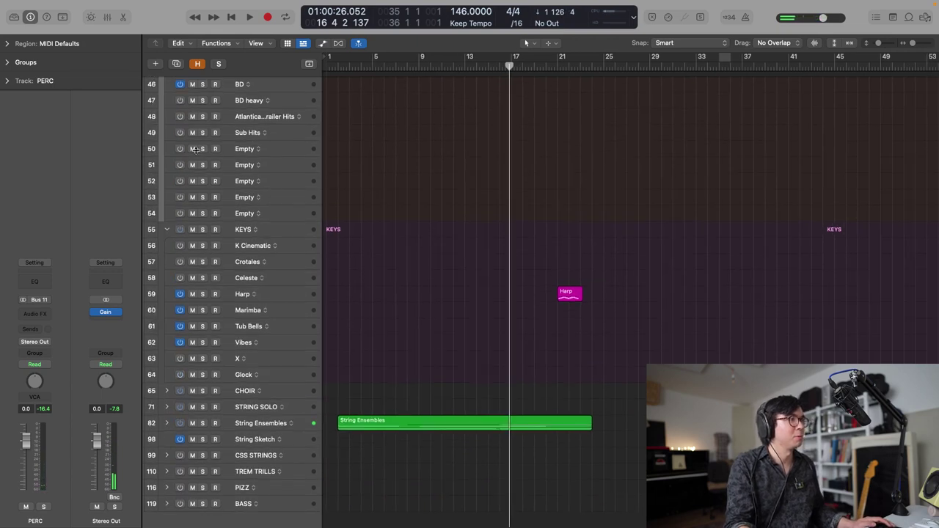
scroll(216, 156, up, 15)
scroll(177, 271, down, 5)
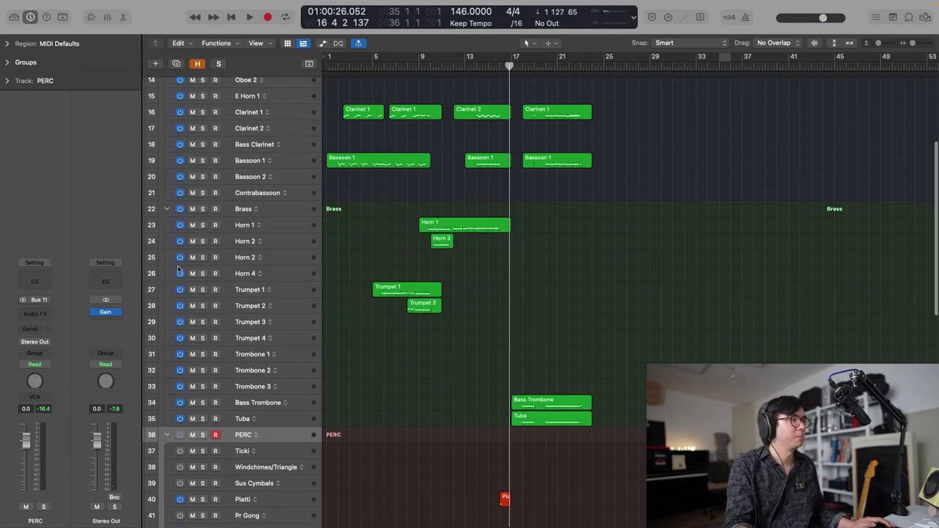
click(168, 436)
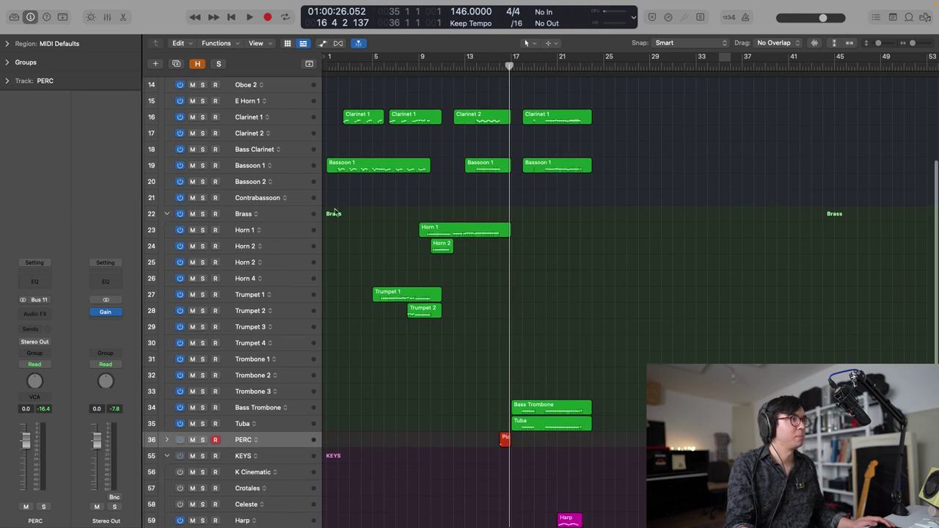
alt+click(168, 214)
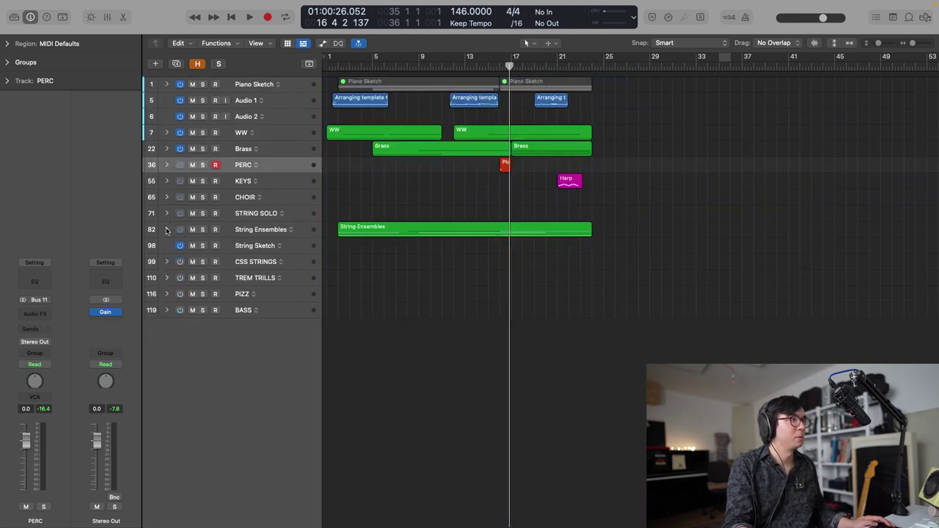
click(166, 229)
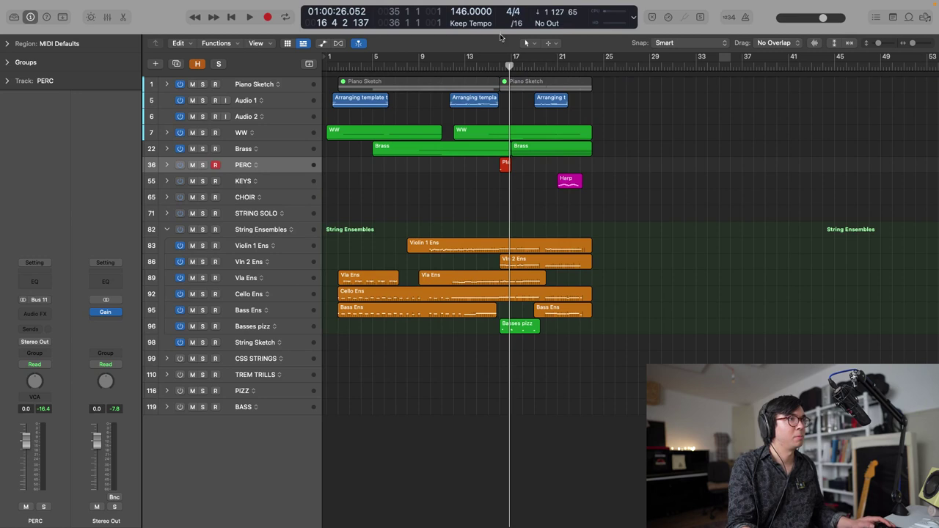
- Open the Basses pizz region in the Piano Roll and listen to its notes from bar 16
click(502, 66)
key(space)
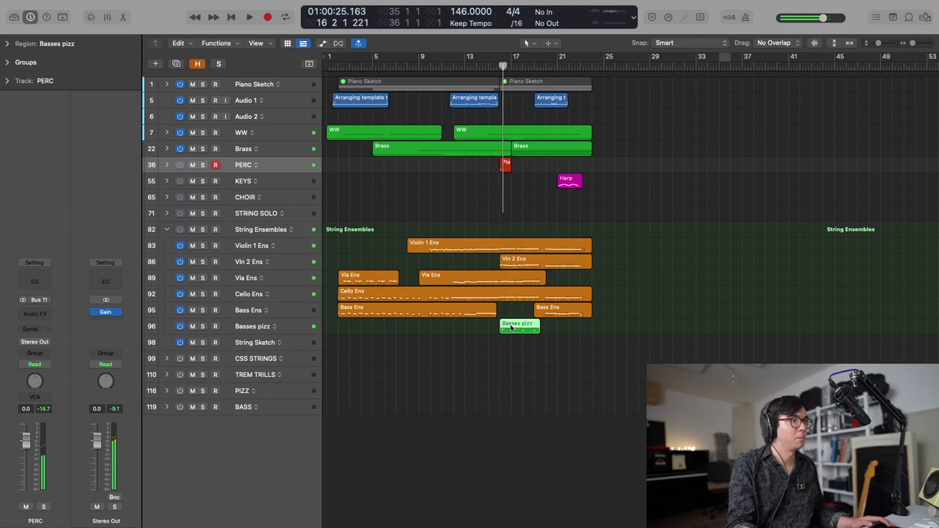
double_click(511, 328)
key(space)
scroll(661, 293, up, 3)
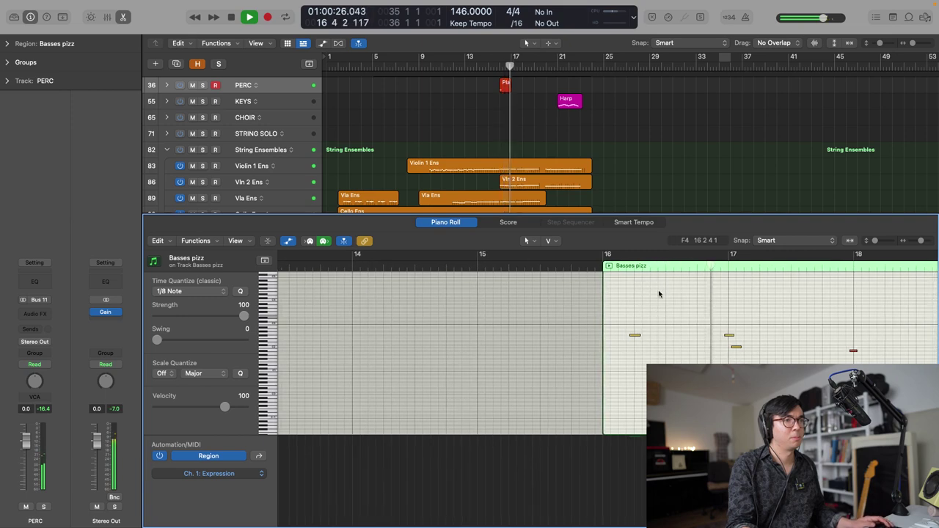
scroll(725, 329, down, 2)
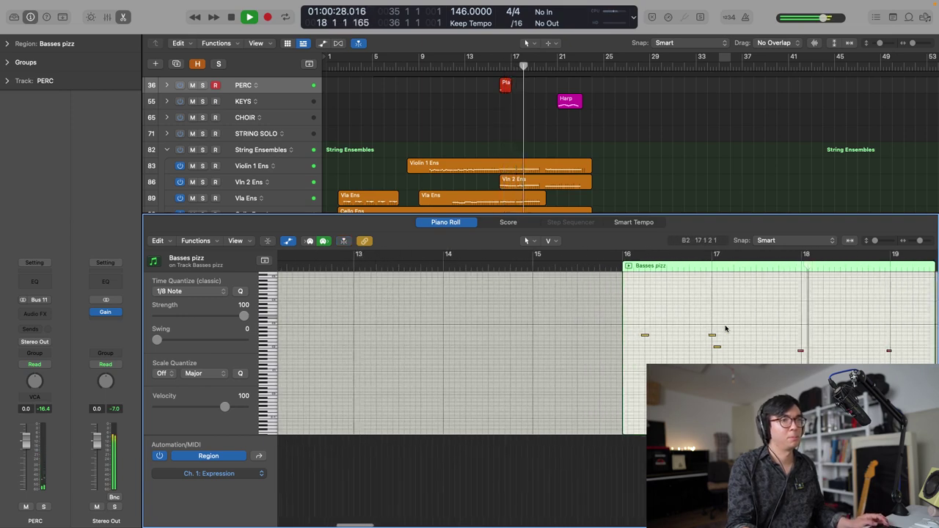
scroll(725, 329, right, 3)
key(space)
- Delete the extra note before bar 17 and align the remaining Basses pizz notes to the starts of bars 16, 17, 18 and 19
click(625, 336)
drag(556, 338, 540, 337)
click(646, 352)
key(shift+space)
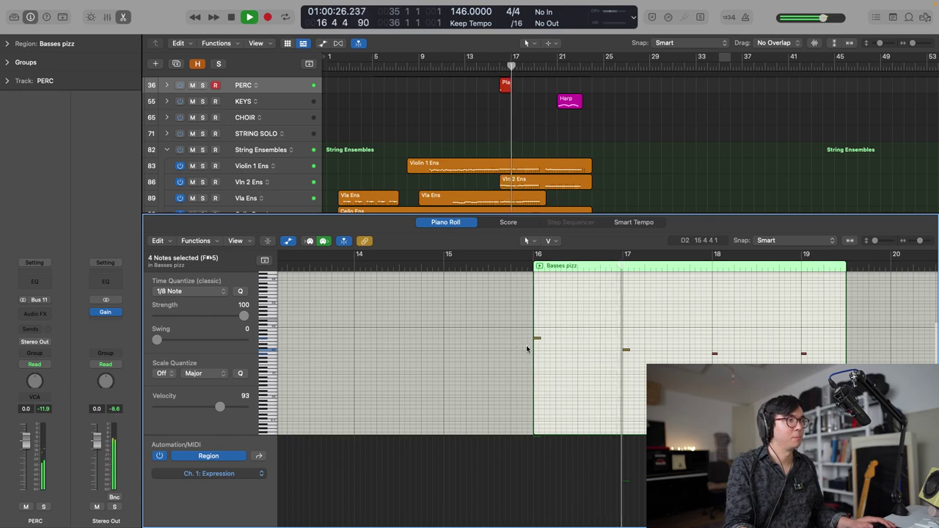
key(space)
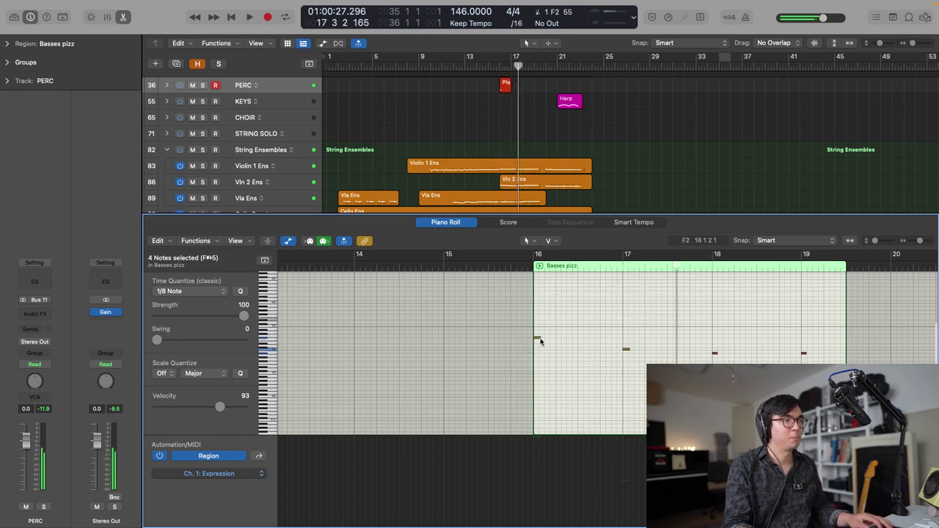
- Audition the Basses pizz notes from bar 16 and close the Piano Roll
click(539, 340)
scroll(539, 340, down, 1)
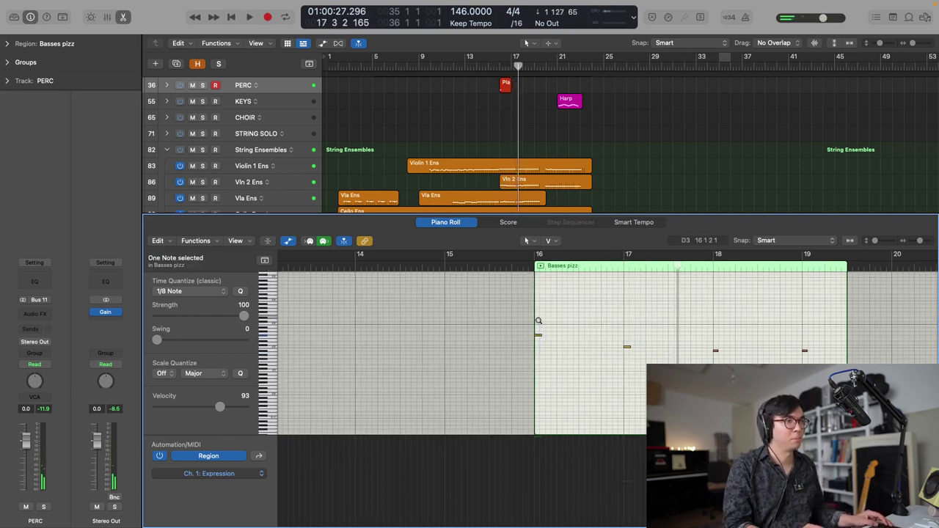
key(shift+space)
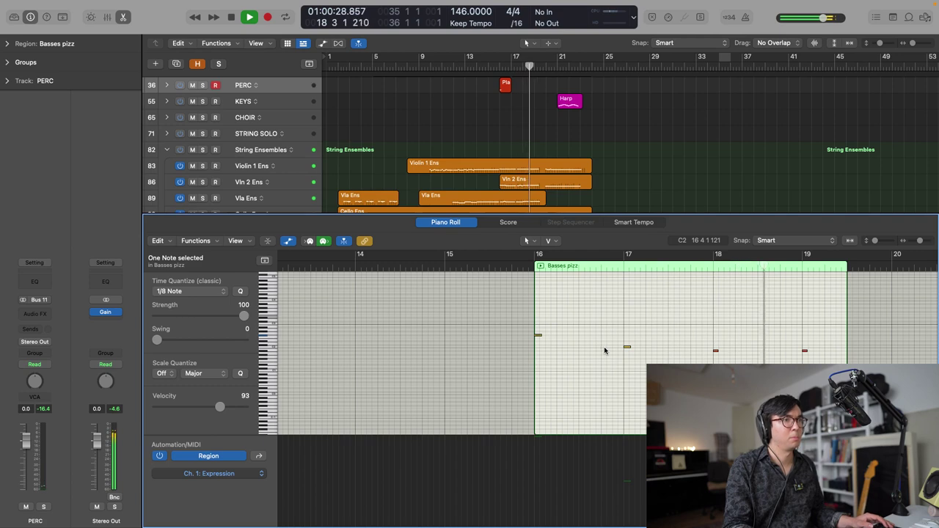
key(p)
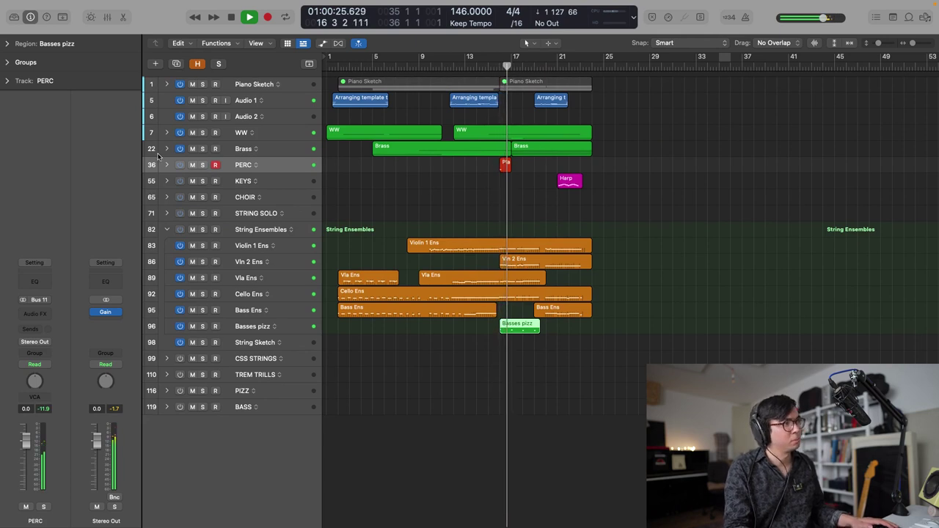
key(space)
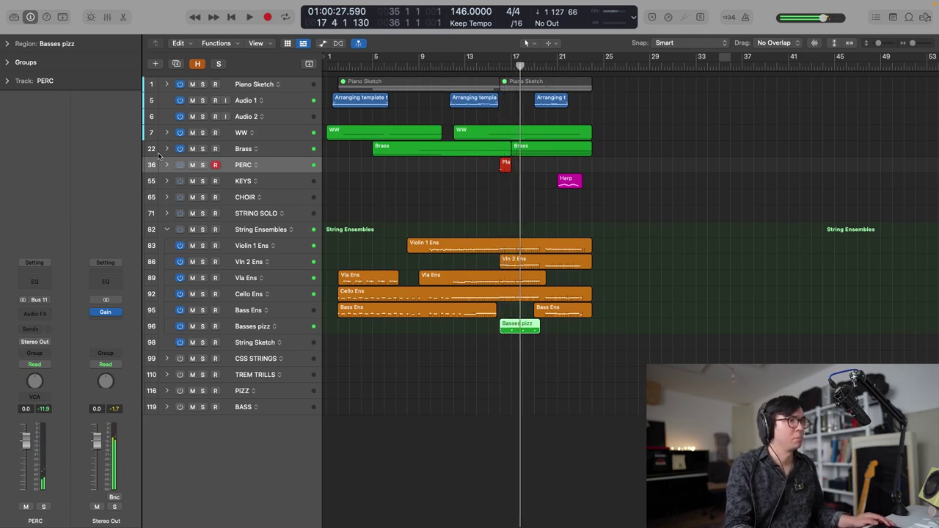
- Play back the full arrangement from about bar 15 into bar 17
key(super+Down)
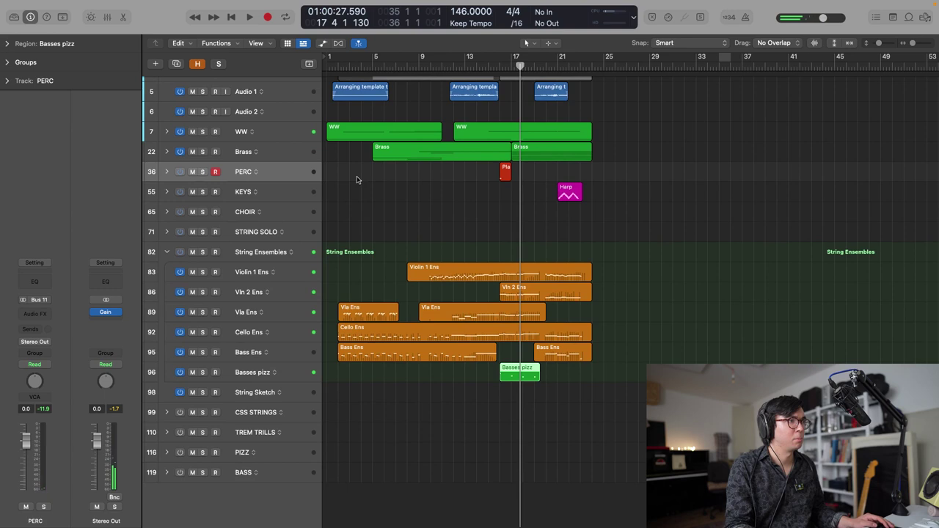
click(498, 65)
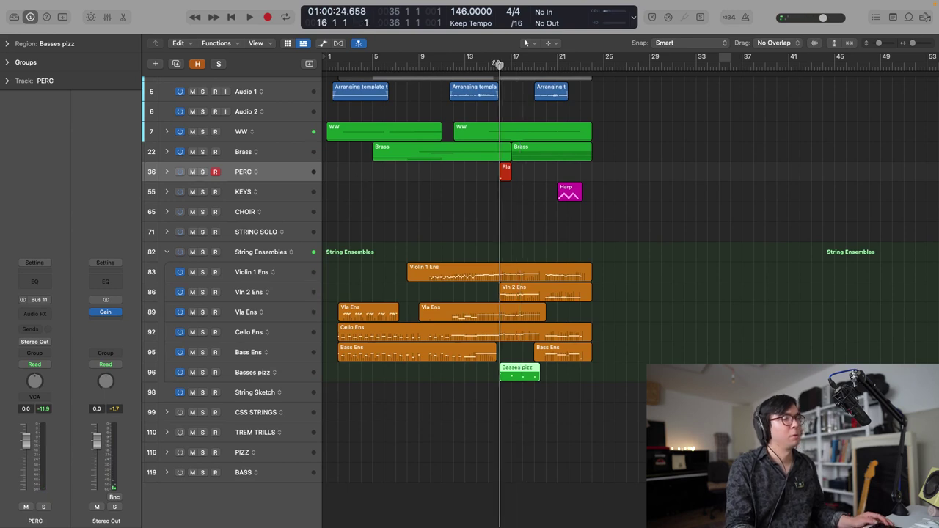
key(super+Down)
key(super+Right)
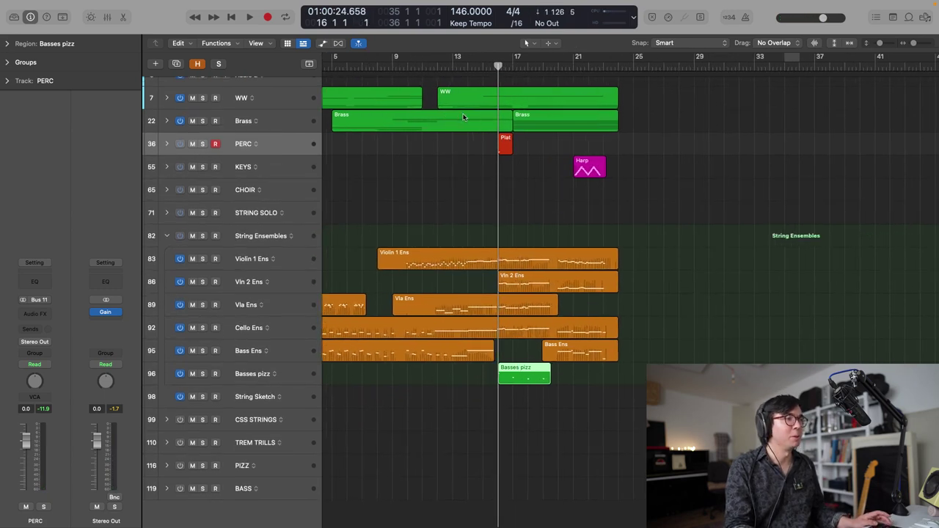
scroll(463, 114, right, 3)
scroll(462, 112, left, 1)
double_click(441, 68)
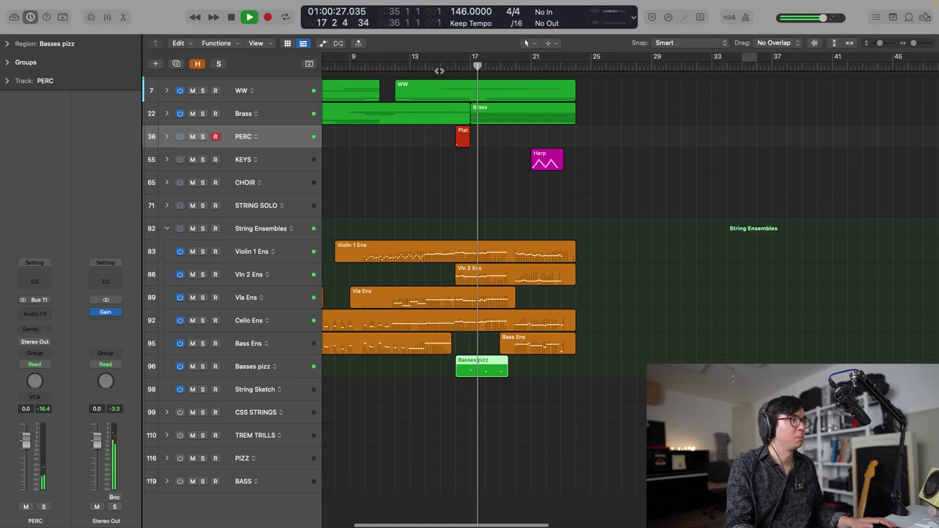
key(space)
- Expand the WW track stack and select the Bassoon 1 track
scroll(424, 97, up, 3)
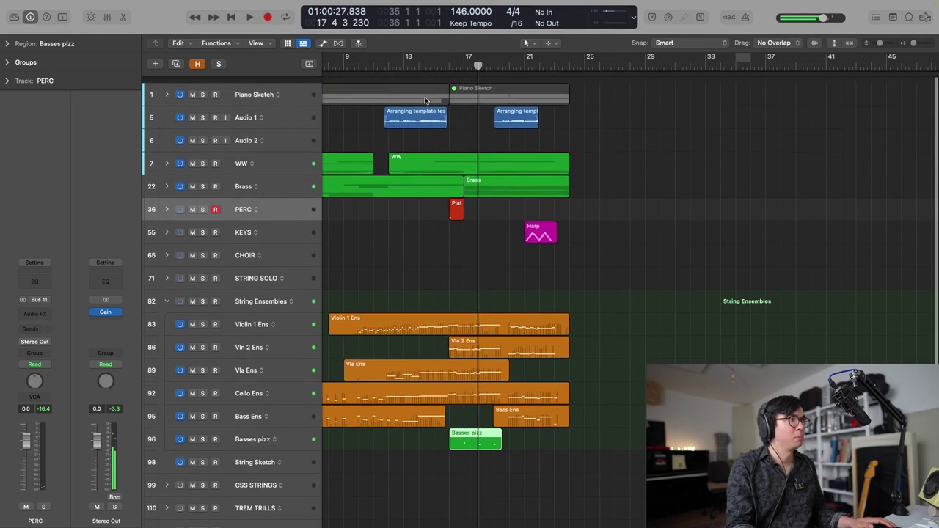
click(167, 157)
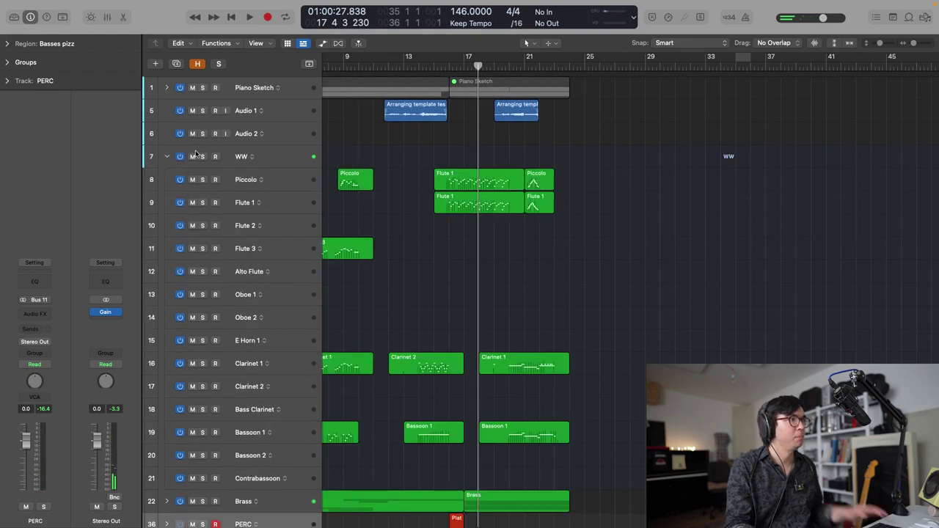
scroll(208, 178, down, 1)
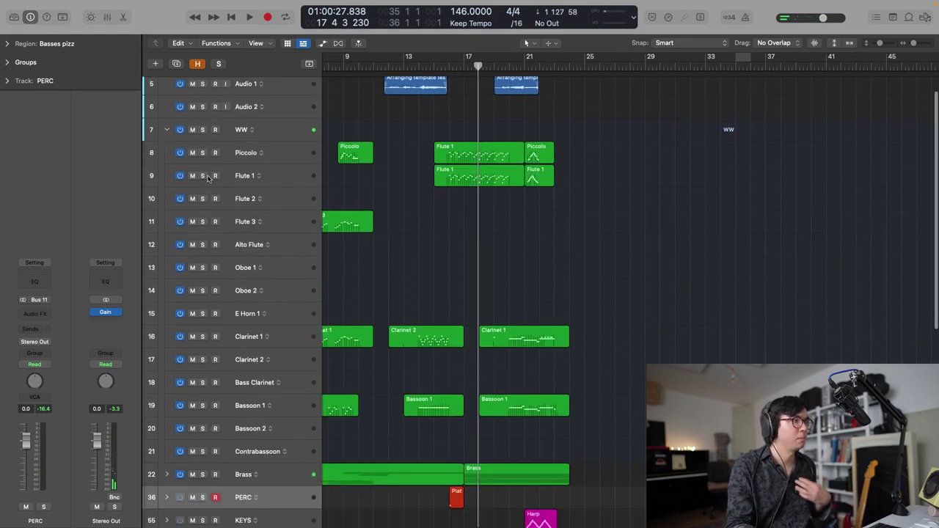
click(255, 403)
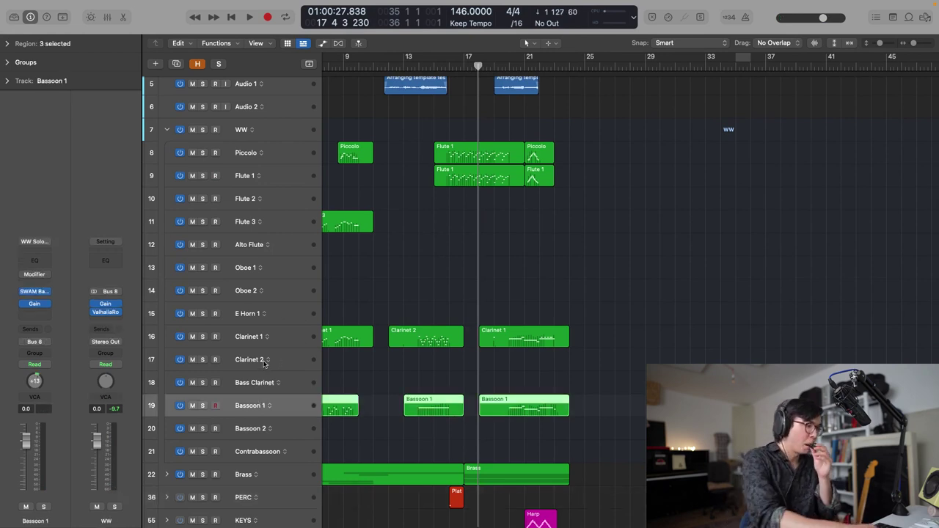
- Try out a live bassoon line against the playback around bars 17 and 18 in short repeated passes
key(space)
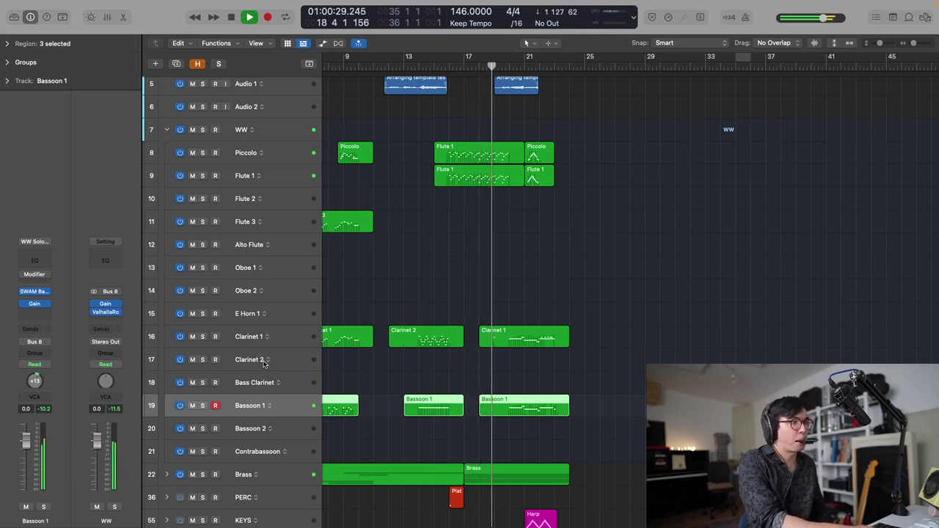
key(space)
key(comma)
key(space)
key(comma)
key(space)
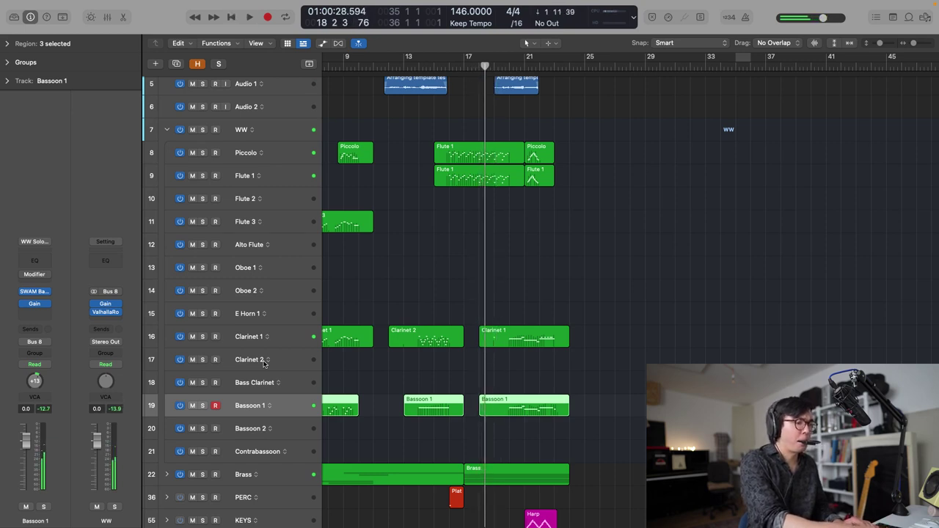
key(space)
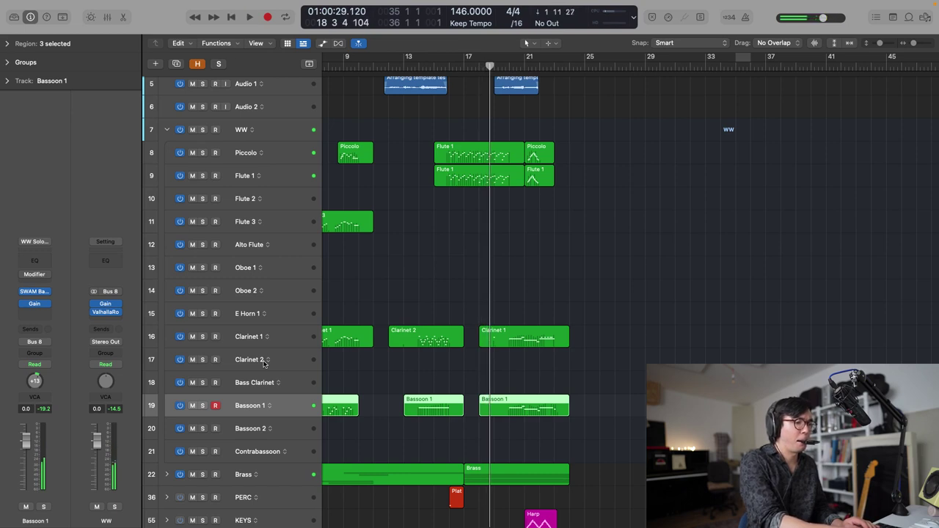
key(comma)
key(space)
key(space)
- Replay the passage from bar 16 while trying the bassoon line over bars 16 to 18
scroll(172, 420, up, 2)
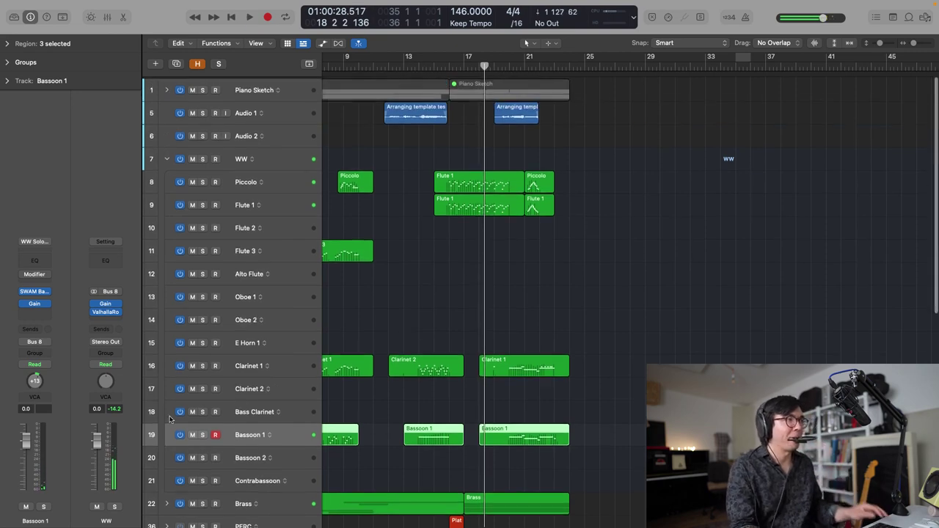
key(space)
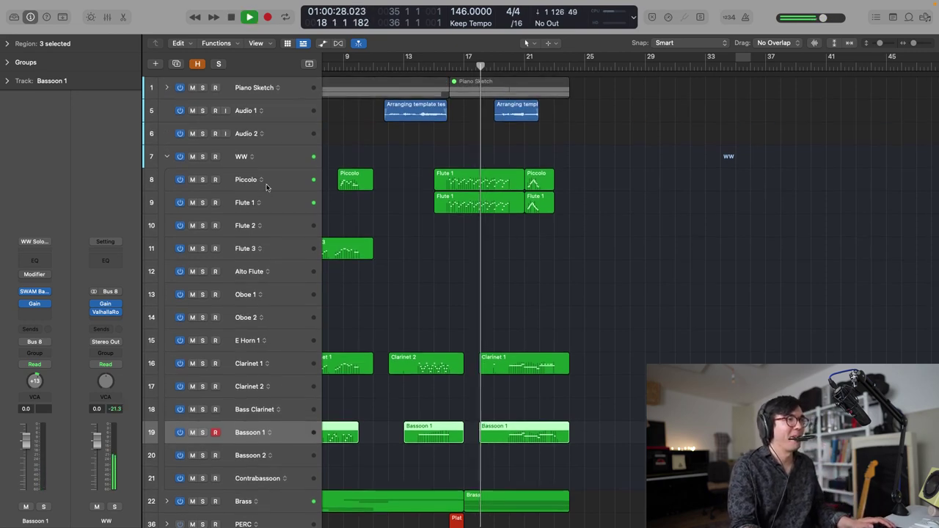
click(453, 66)
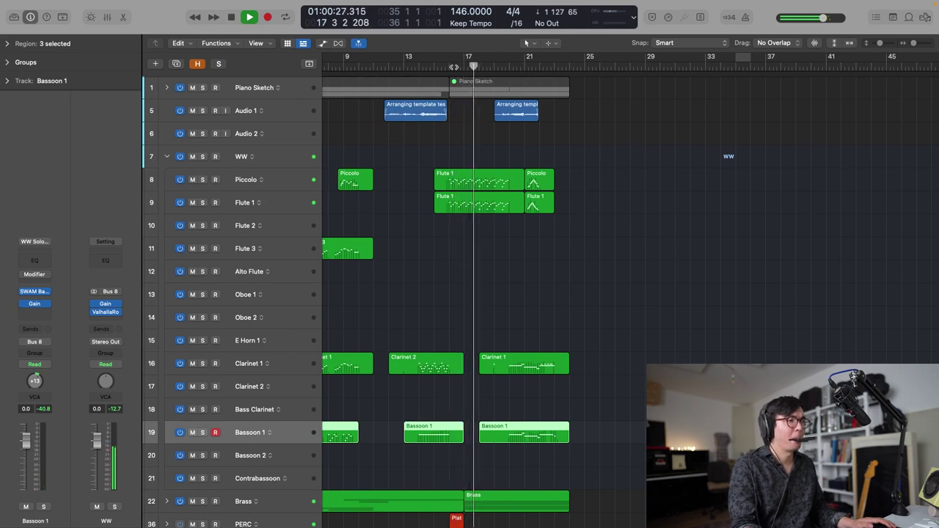
scroll(540, 294, down, 4)
key(space)
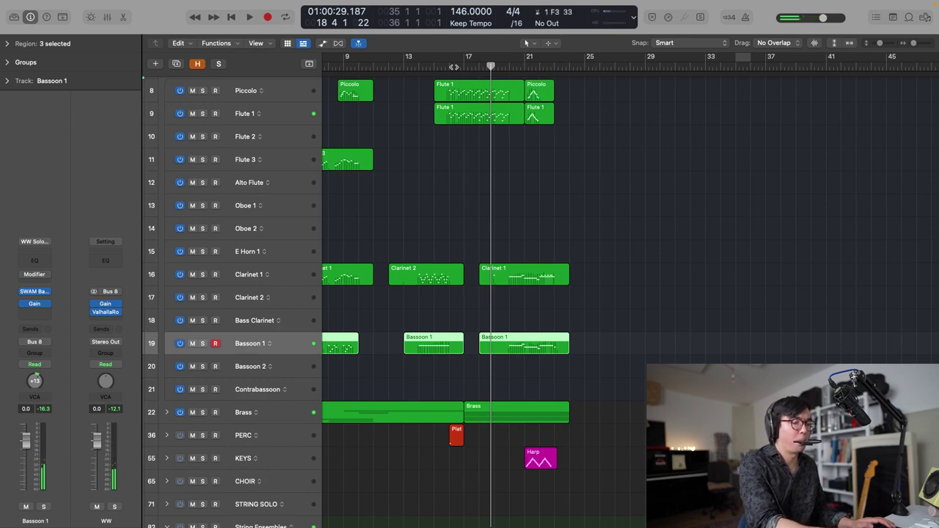
key(space)
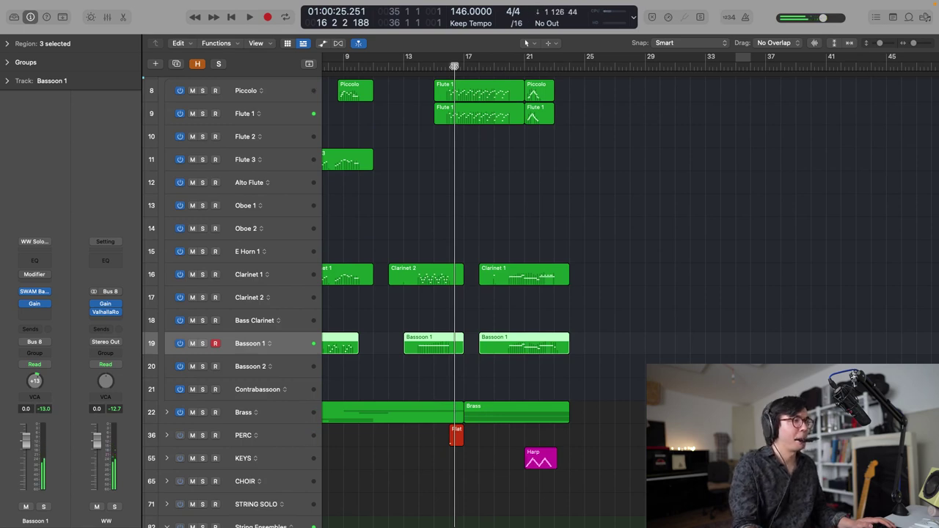
- Rehearse the bassoon part along with the cymbal, brass and strings from bar 16 up to bar 19
scroll(381, 139, down, 5)
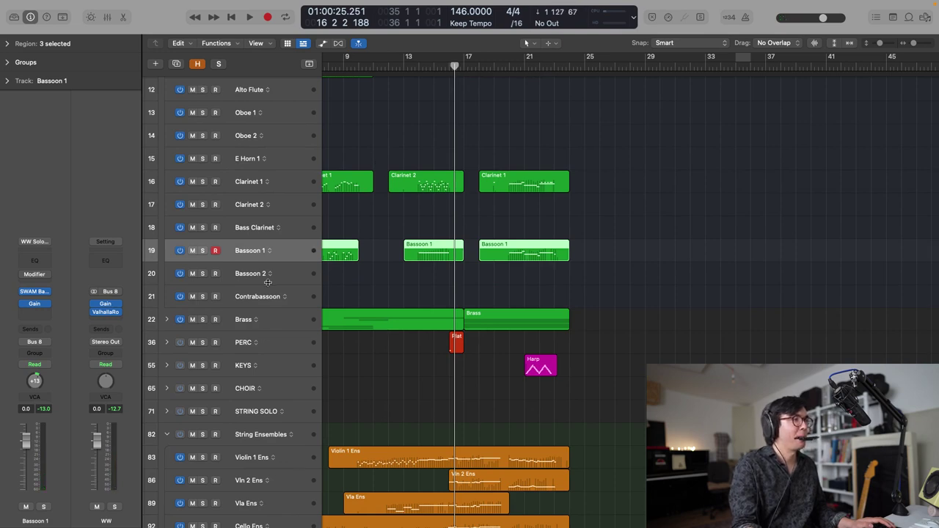
key(space)
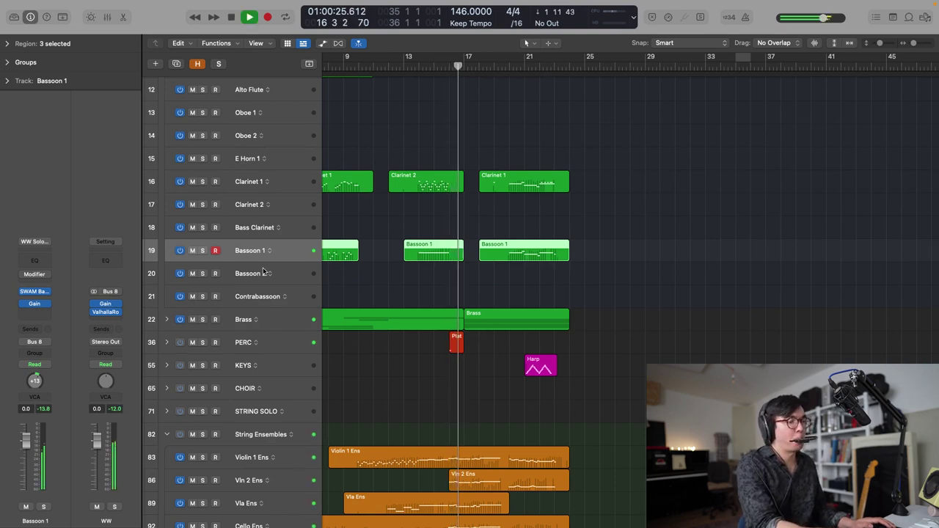
key(space)
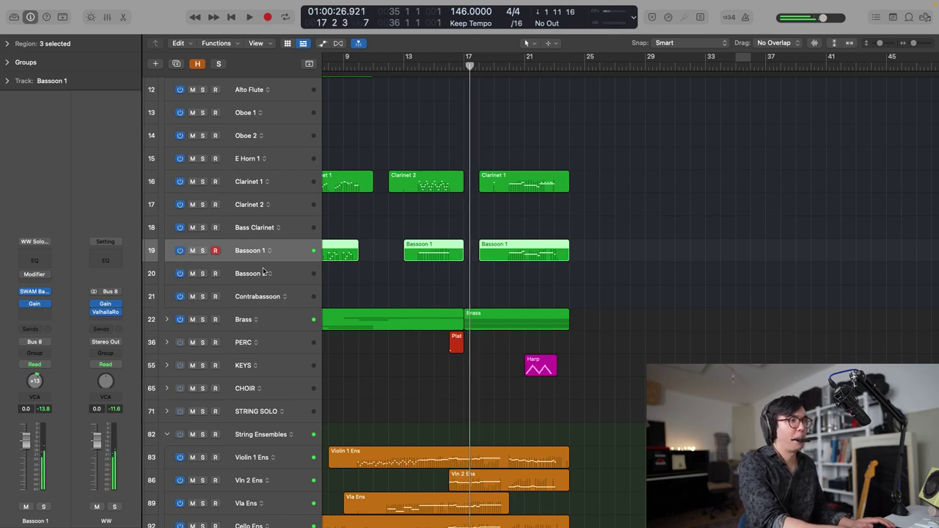
key(space)
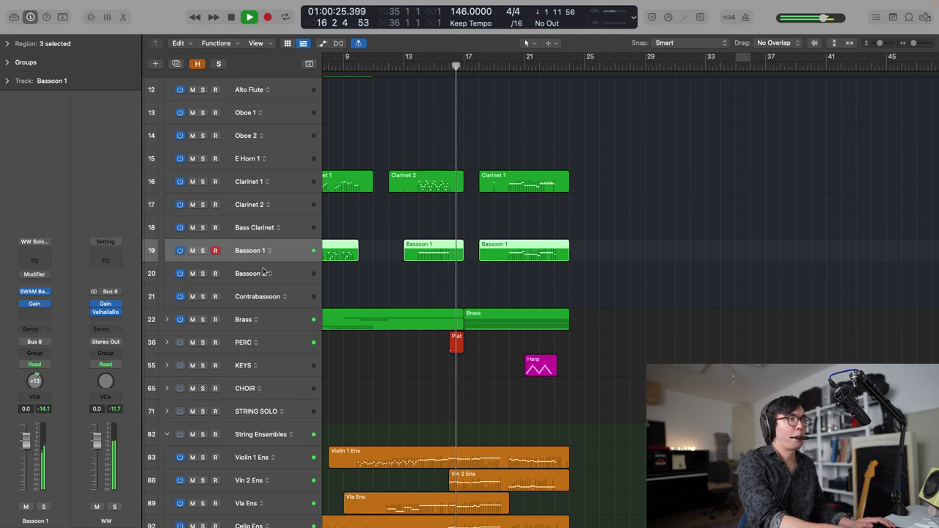
key(space)
key(space)
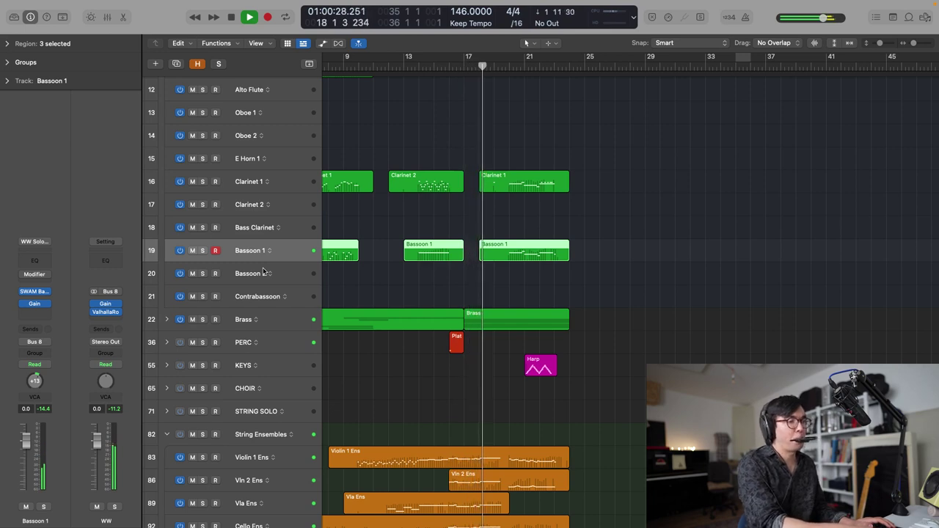
key(space)
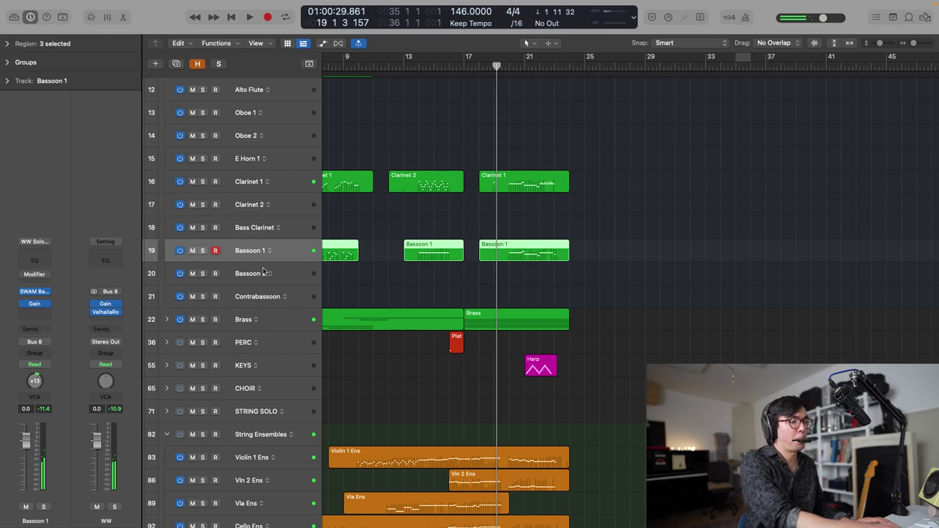
- Listen to the arrangement through bar 22 and review it again from bar 16
key(space)
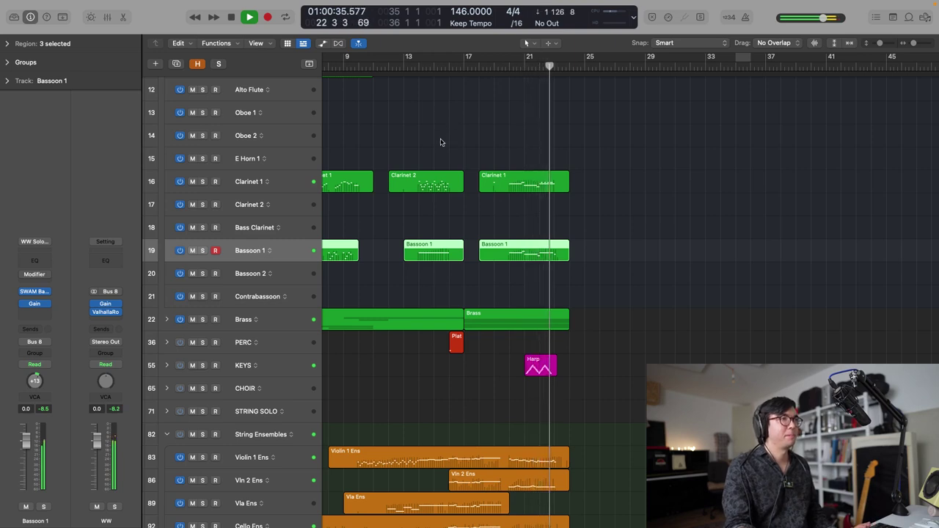
click(450, 67)
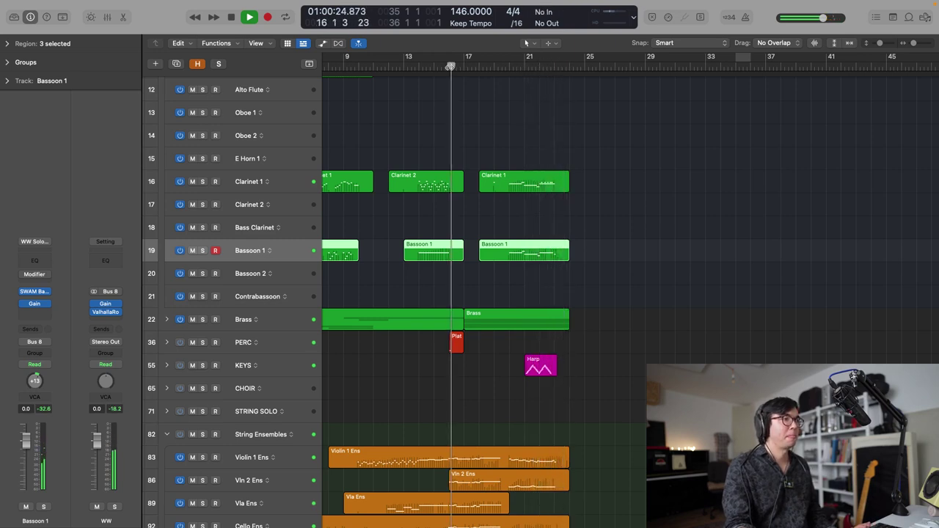
scroll(449, 67, down, 6)
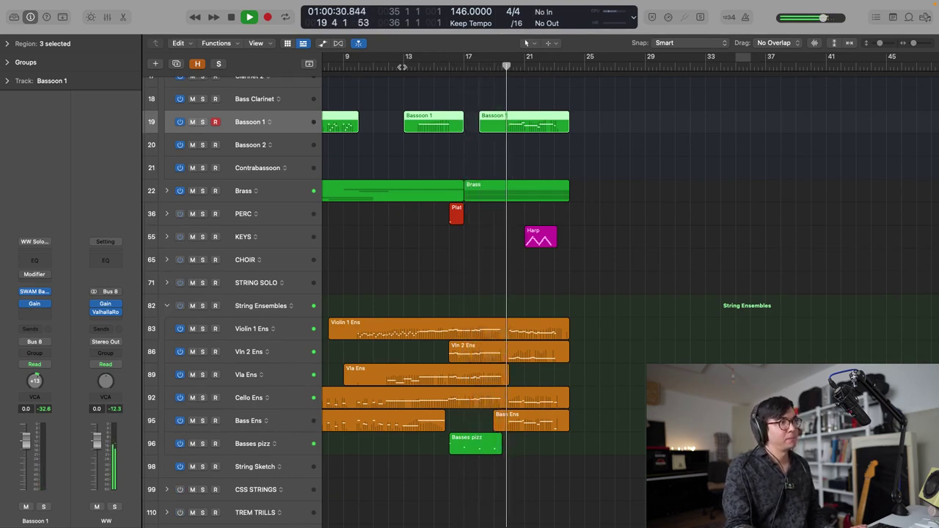
click(448, 67)
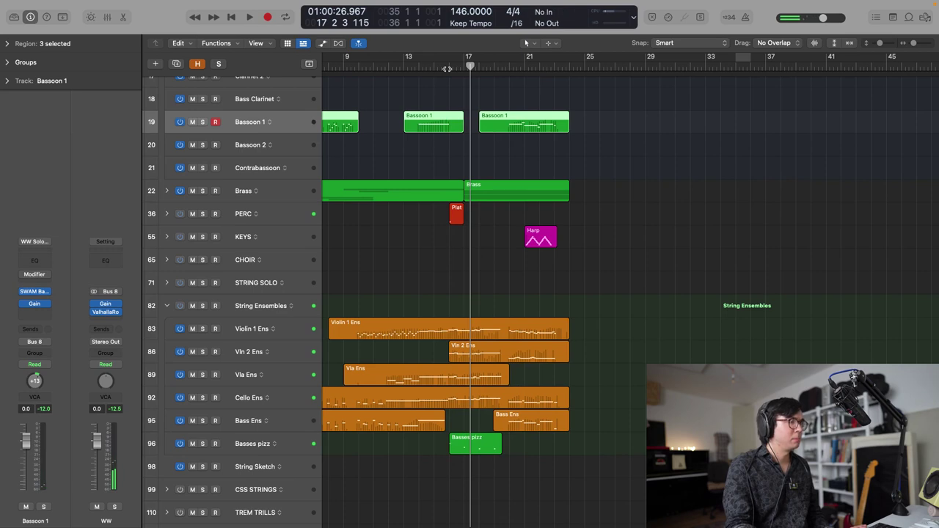
- Rehearse the bassoon line against the playback from bar 17 into bar 18
key(space)
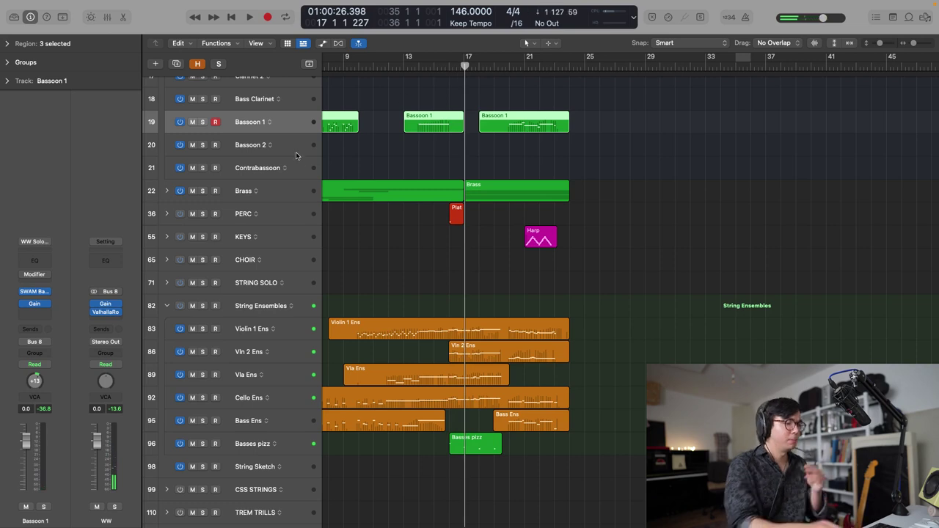
key(space)
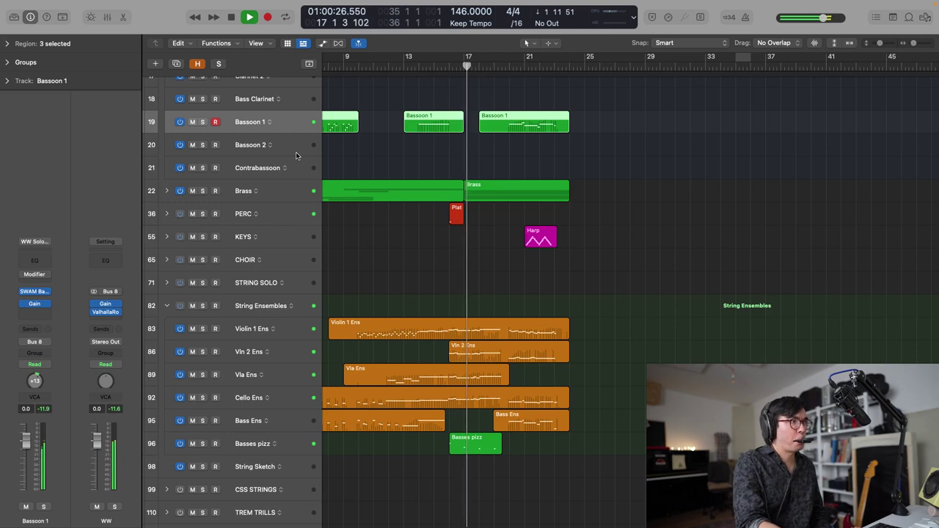
key(space)
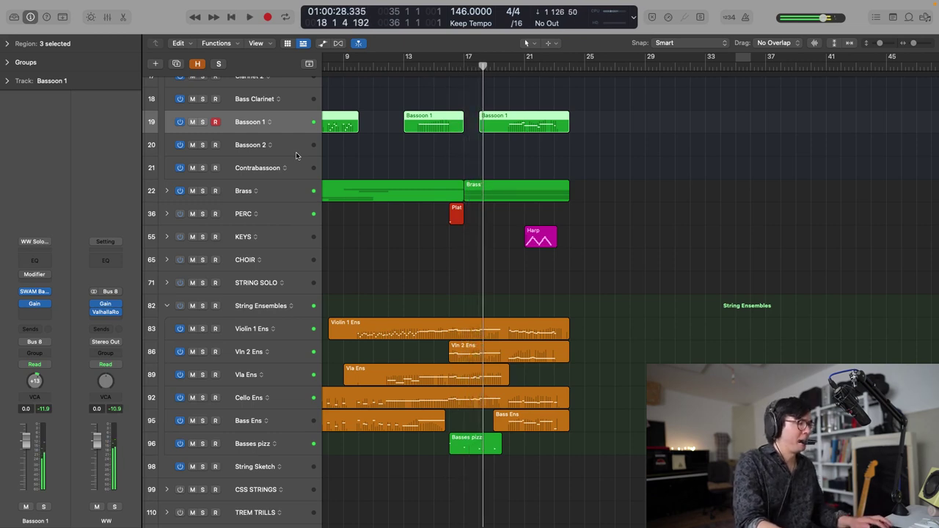
- Capture the bassoon line through bars 17 and 18 and join it with the neighbouring regions into one Bassoon 1 region spanning bars 13 to 24
key(super+j)
key(super+z)
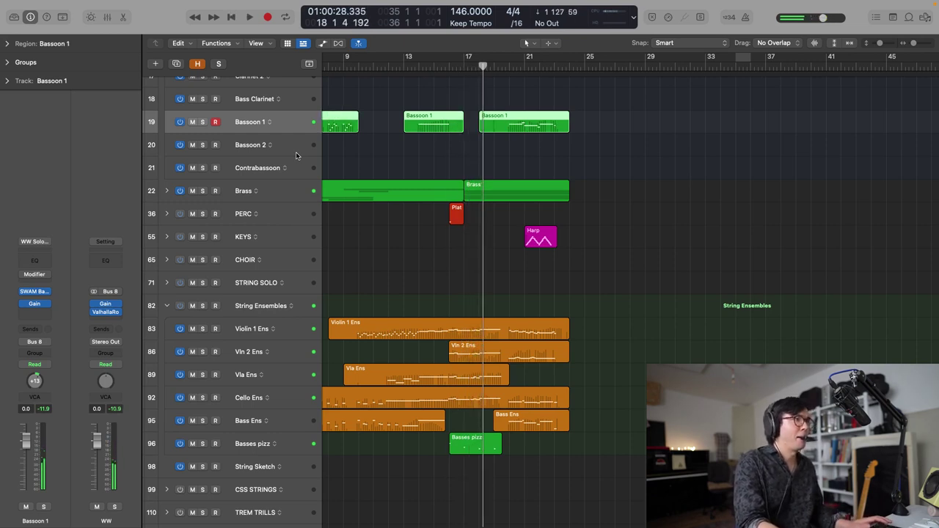
key(space)
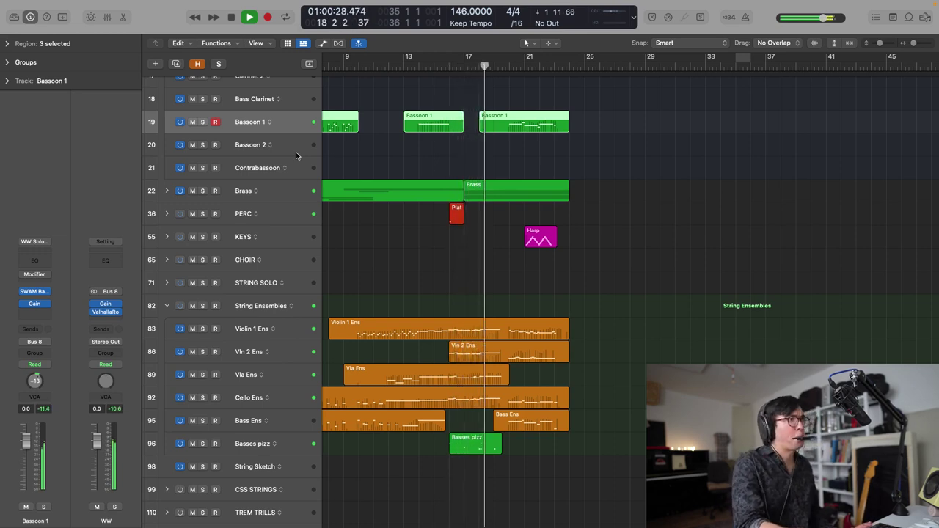
key(space)
key(super+shift+z)
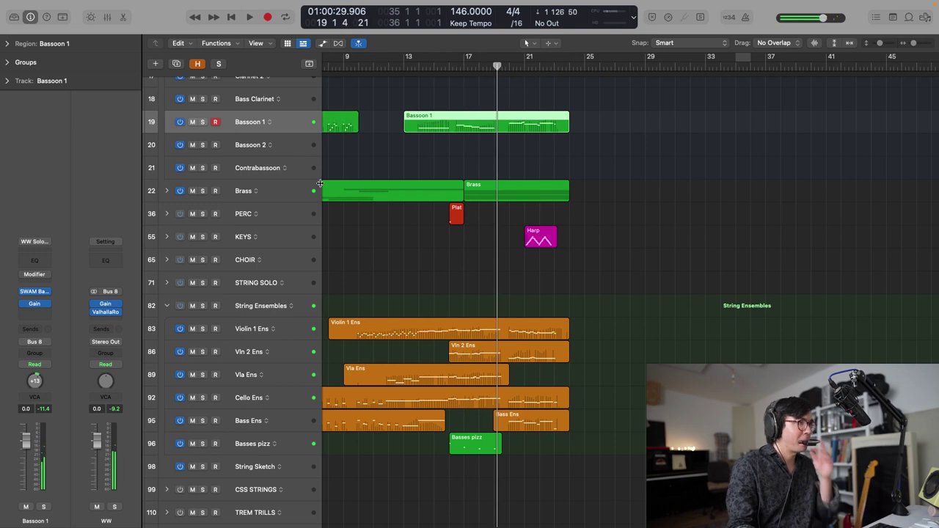
- Play a supporting line on the Clarinet 2 track and capture it as a region from bar 15 to bar 20
scroll(266, 337, up, 10)
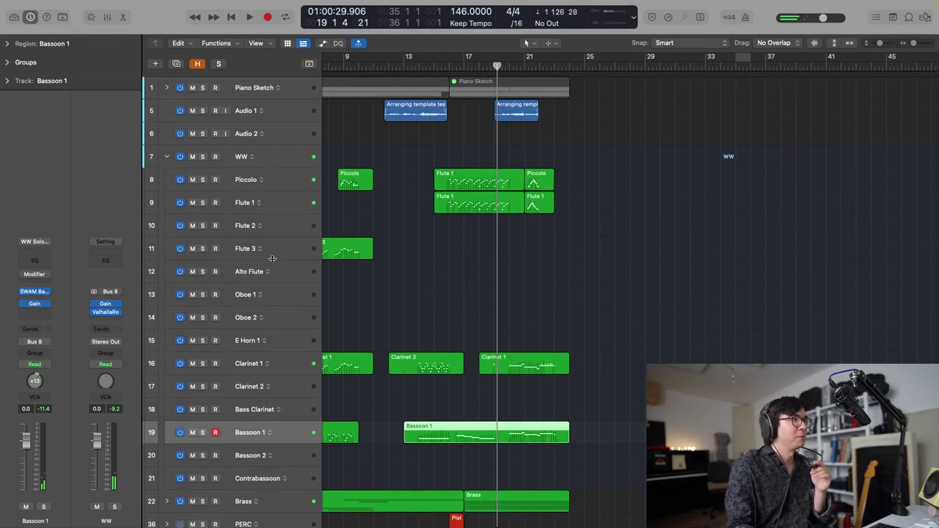
scroll(283, 271, down, 4)
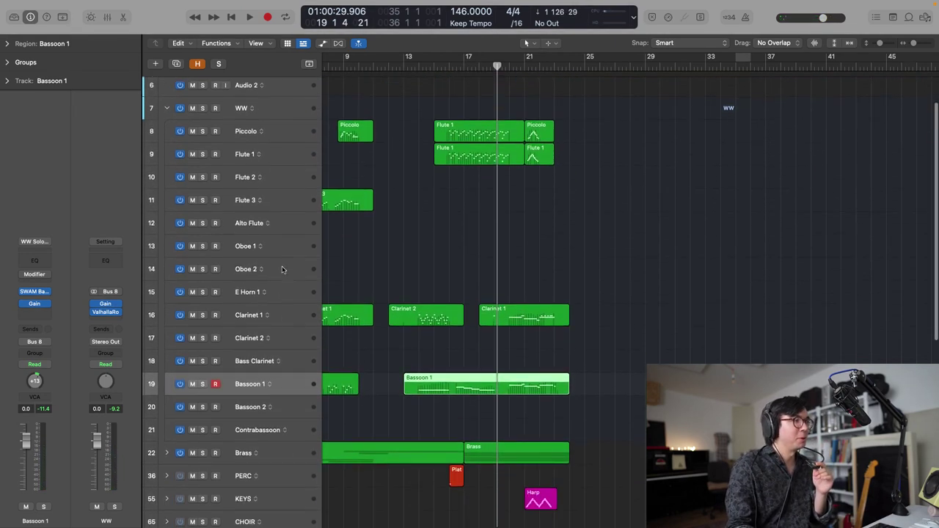
click(282, 297)
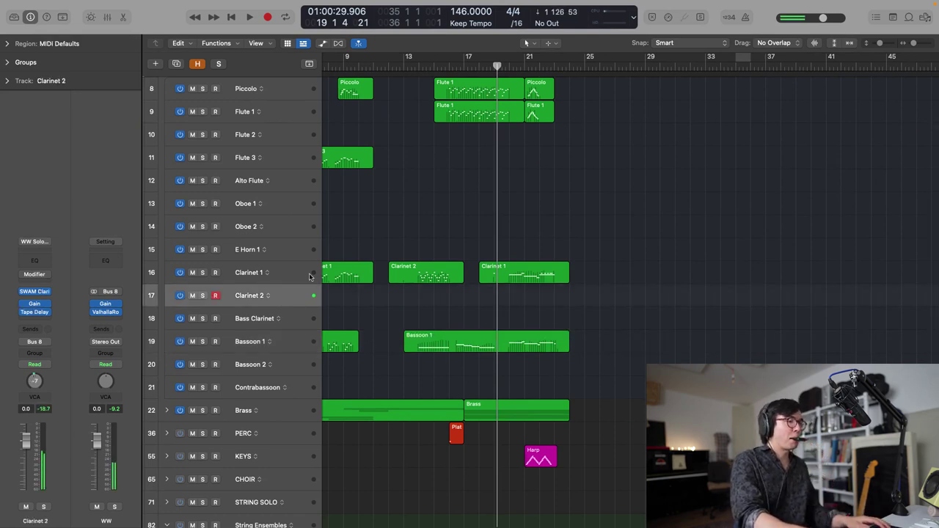
key(space)
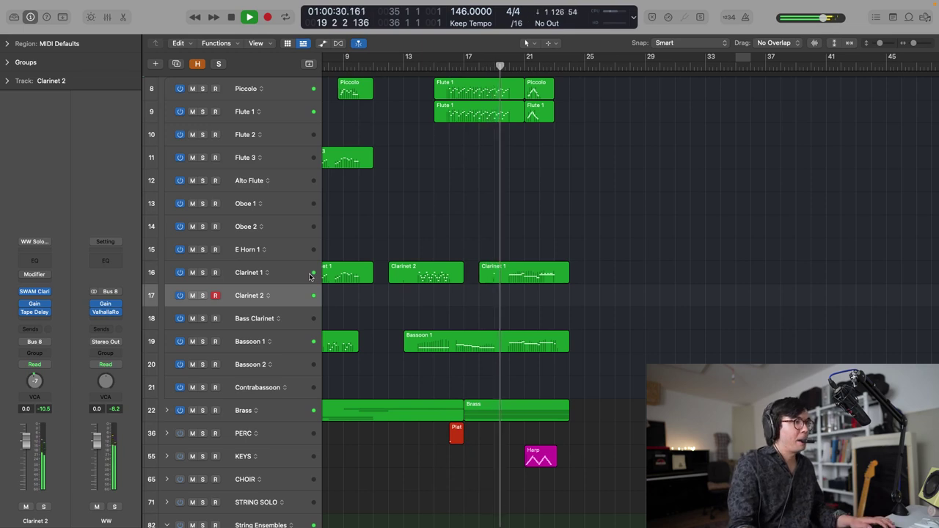
key(shift+r)
key(space)
- Open the long Bassoon 1 region for note editing and add short repeated notes through bar 18 on the Bassoon 1 track
double_click(507, 345)
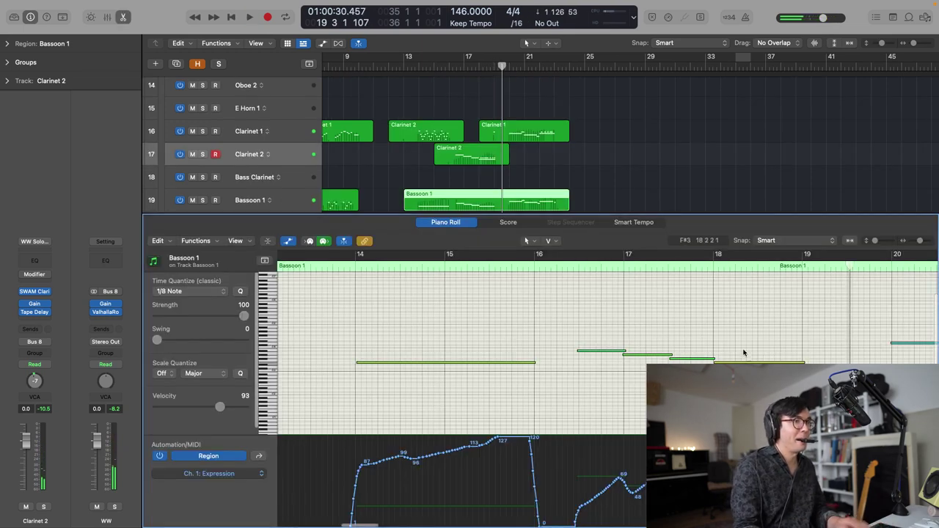
right_click(269, 199)
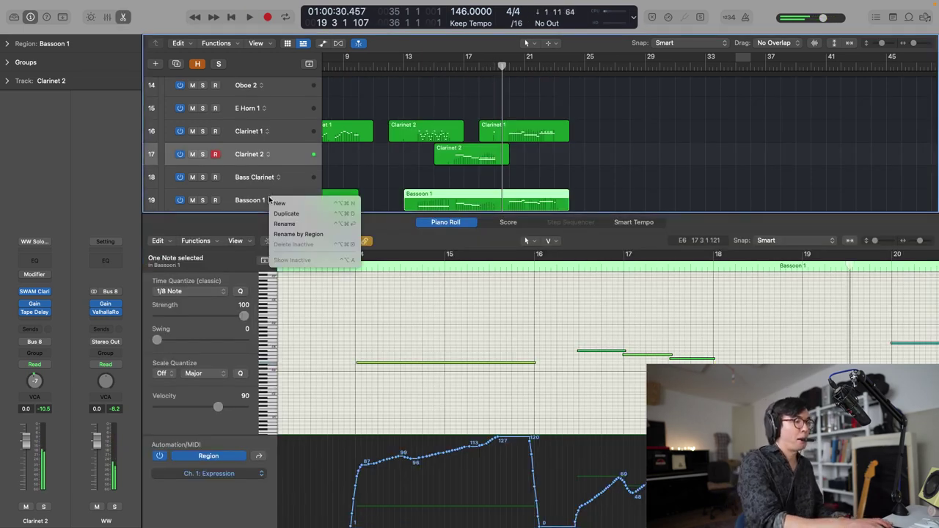
click(242, 196)
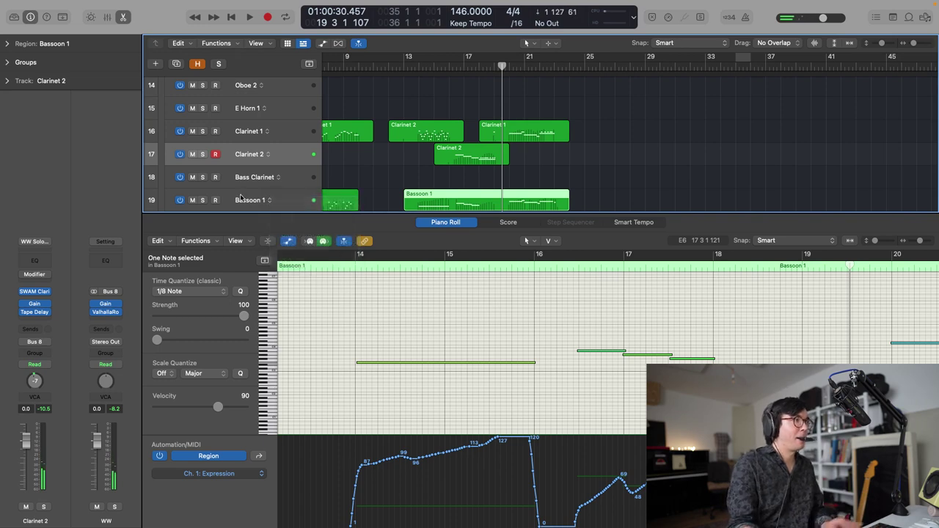
click(241, 198)
key(space)
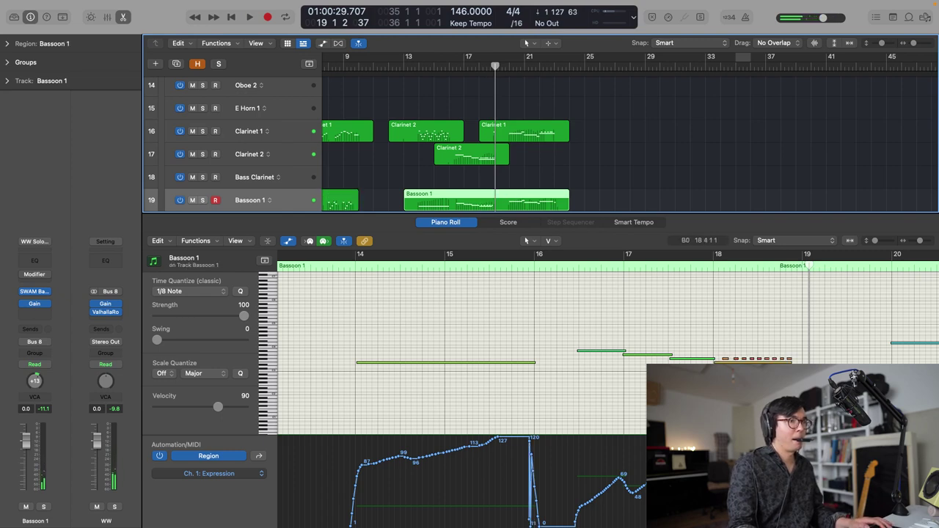
- Clear the bassoon's Expression spike before bar 16, let the curve fall to 60 early in bar 16, and close the note editor
click(800, 257)
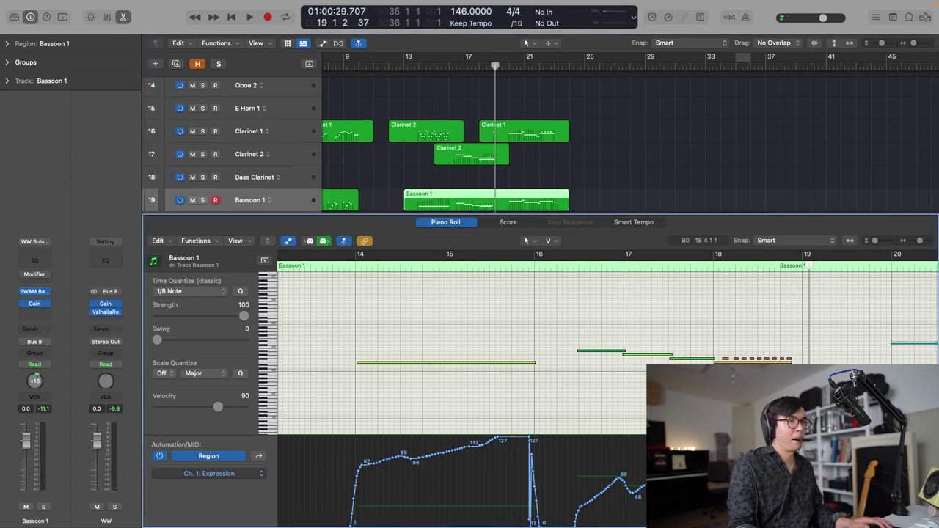
drag(531, 454, 556, 483)
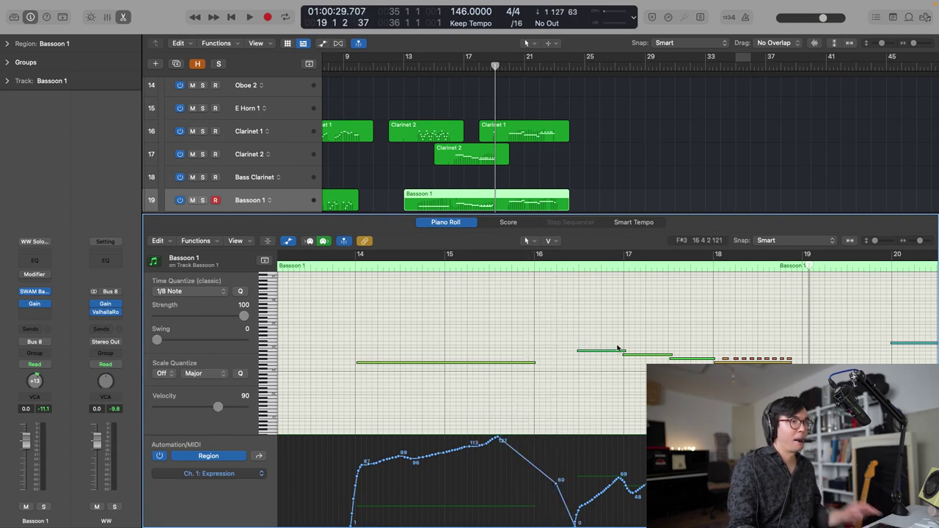
key(space)
key(e)
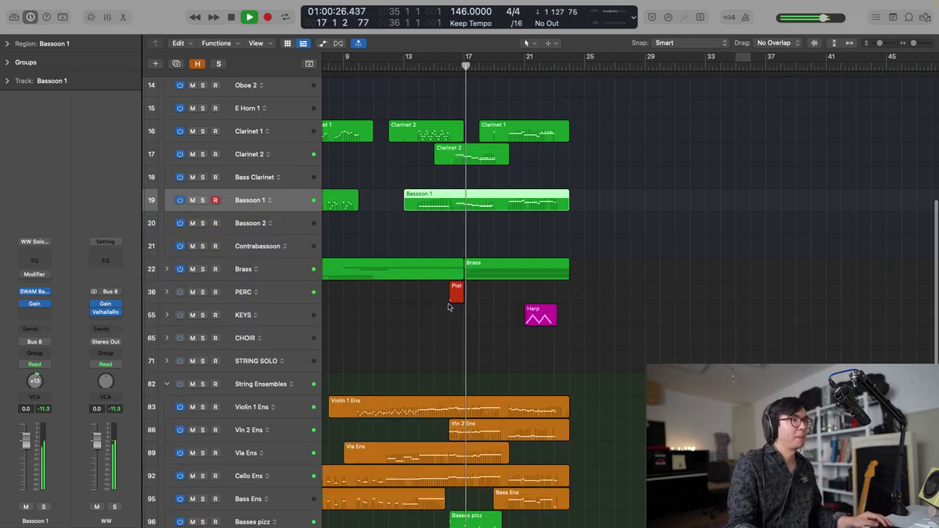
- Review the woodwind and ensemble parts through bar 22 and replay the whole arrangement from bar 1
scroll(374, 275, up, 10)
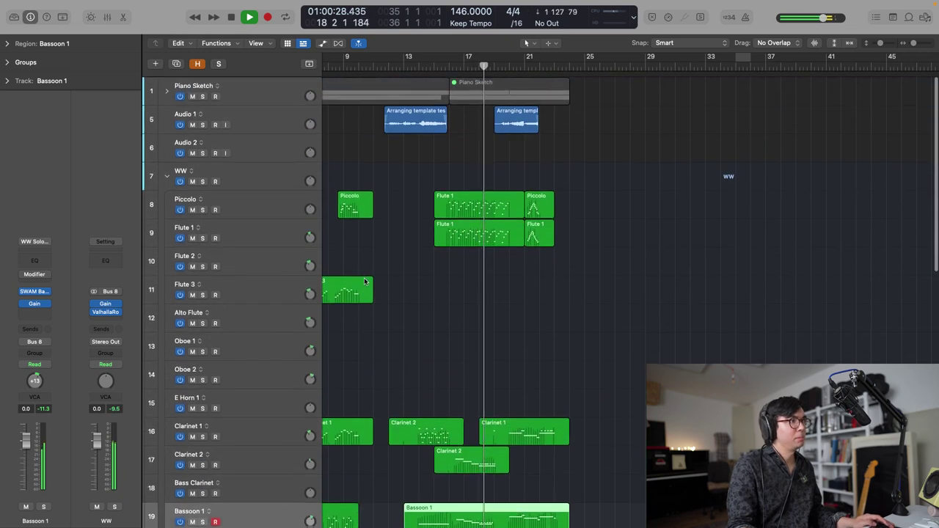
scroll(365, 281, down, 4)
key(super+Left)
scroll(366, 281, down, 1)
scroll(364, 281, down, 3)
key(super+Up)
scroll(365, 281, up, 4)
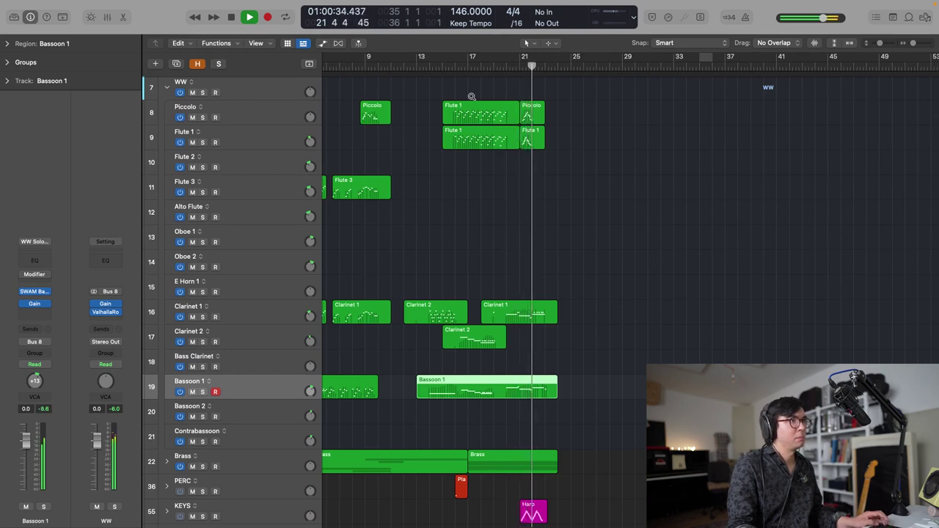
scroll(471, 97, down, 2)
scroll(464, 97, left, 3)
scroll(431, 89, down, 3)
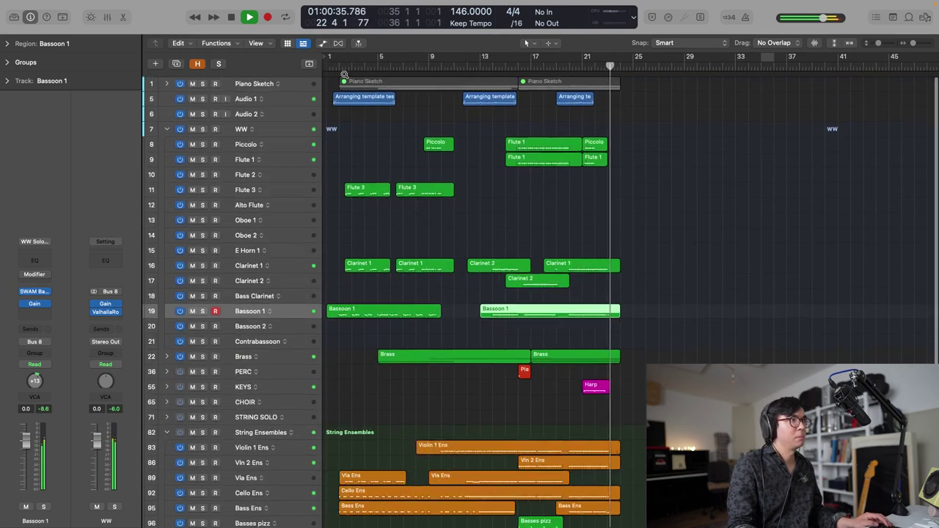
click(329, 66)
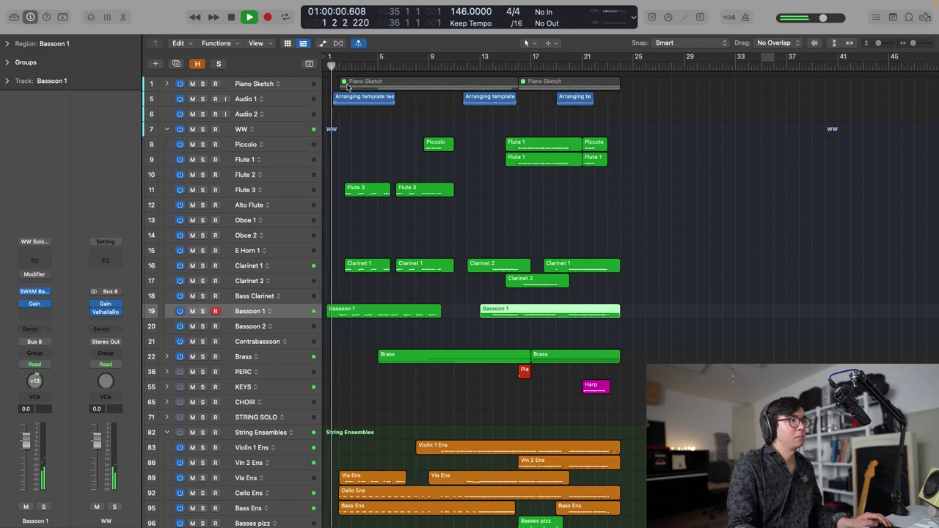
scroll(349, 88, down, 1)
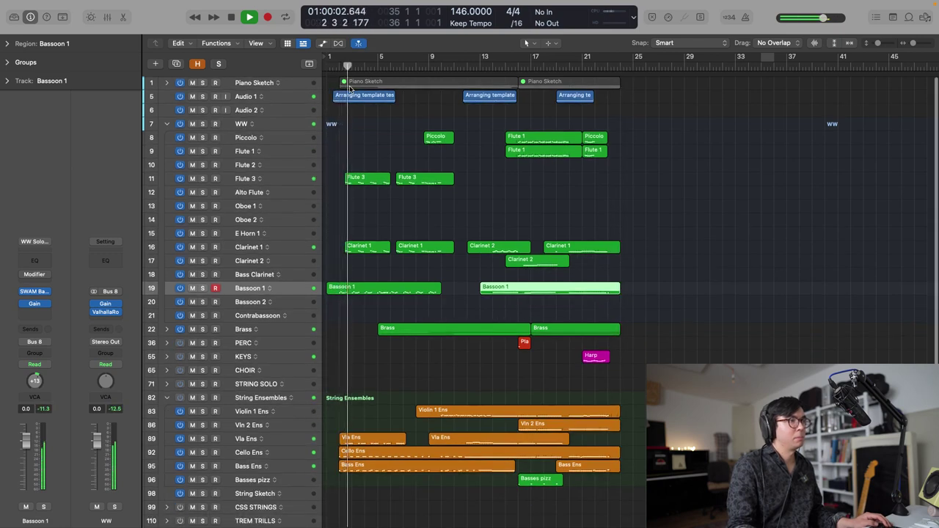
click(192, 96)
key(super+Down)
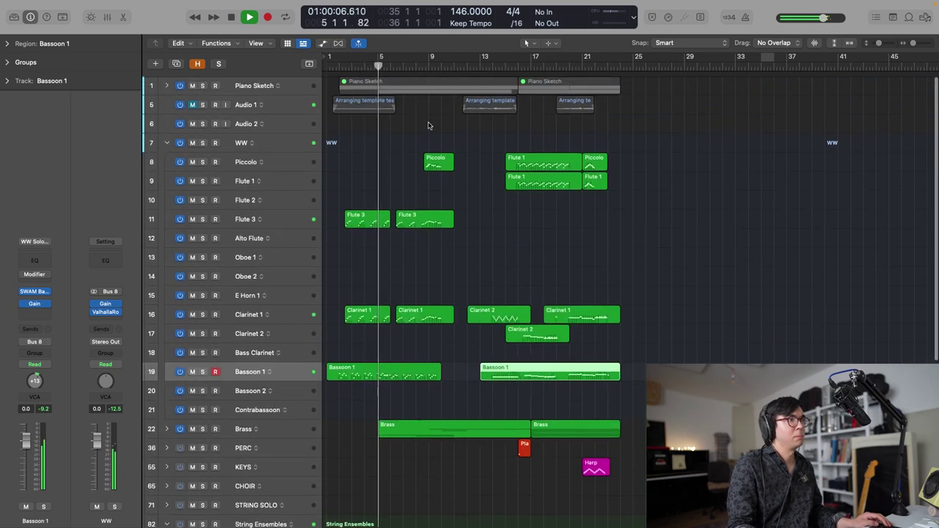
scroll(429, 126, down, 1)
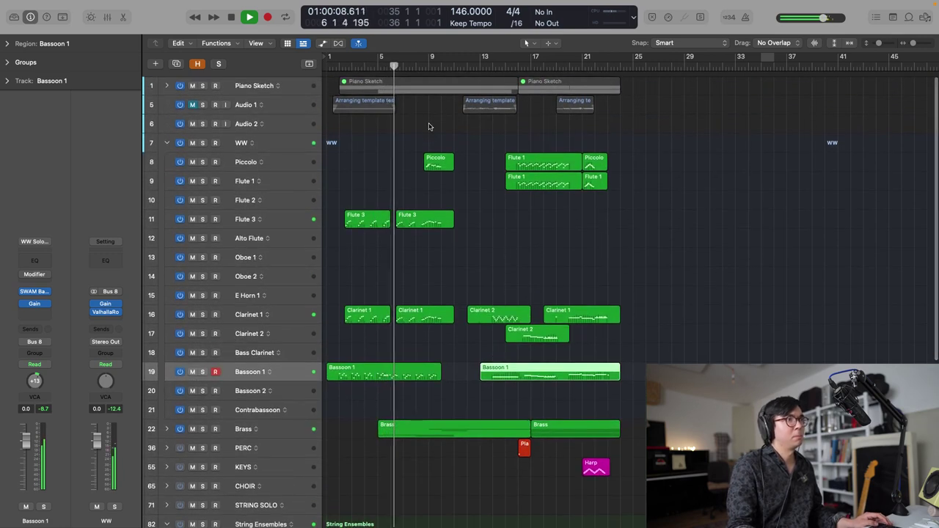
key(super+Down)
scroll(429, 126, up, 3)
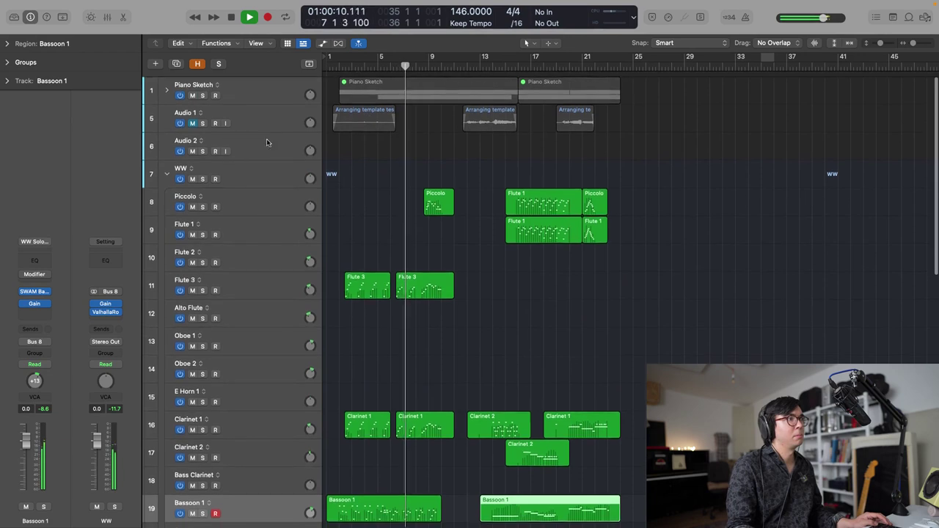
click(192, 123)
- Mute only the first audio region on the Audio 1 track
click(386, 134)
click(377, 122)
key(ctrl+m)
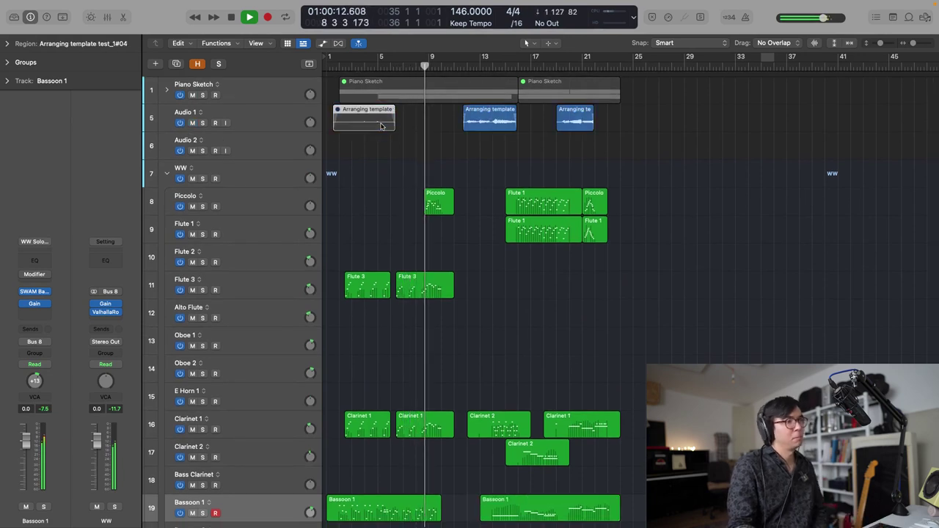
- Listen to the arrangement up to bar 24 while following the woodwind, brass, harp and string parts
scroll(470, 137, down, 5)
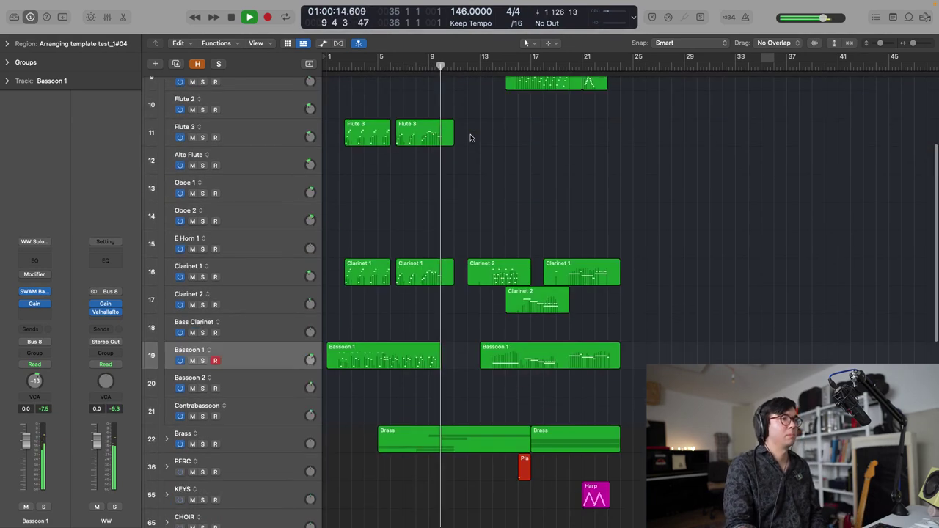
scroll(471, 138, down, 3)
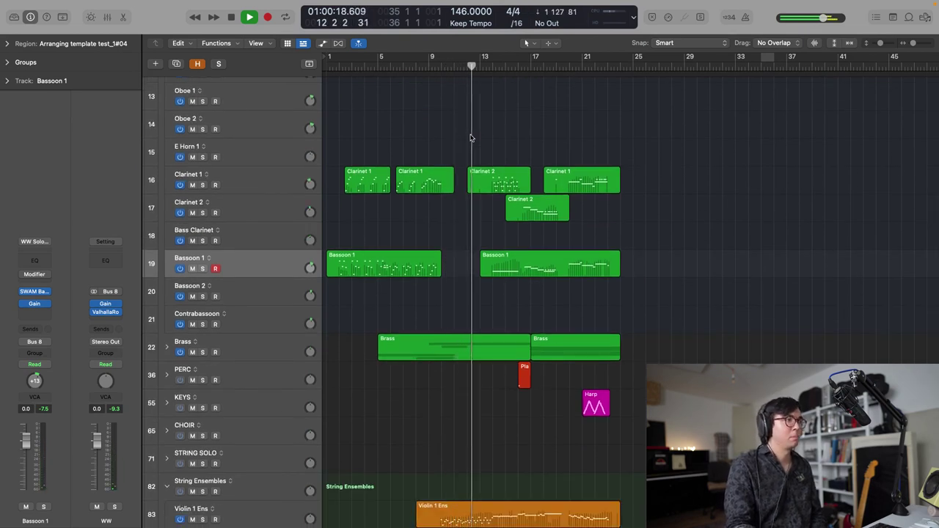
scroll(471, 137, up, 8)
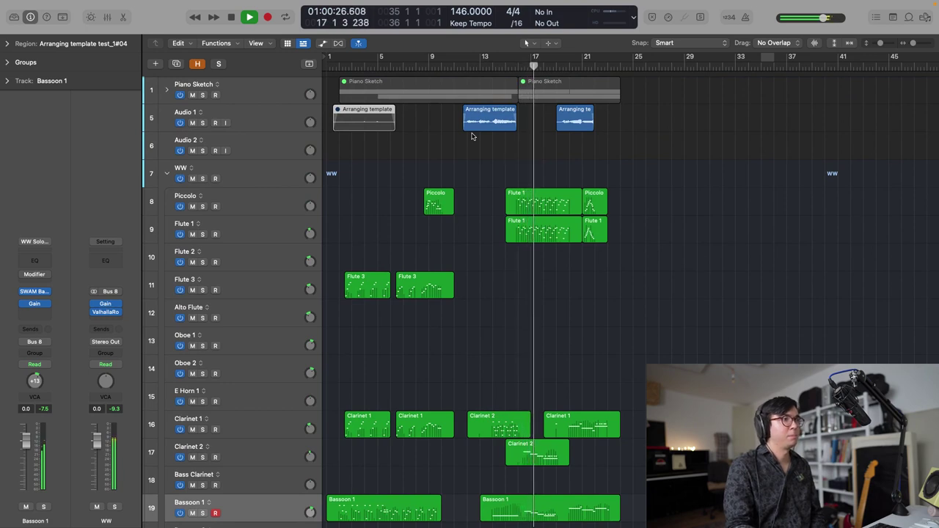
scroll(472, 135, down, 2)
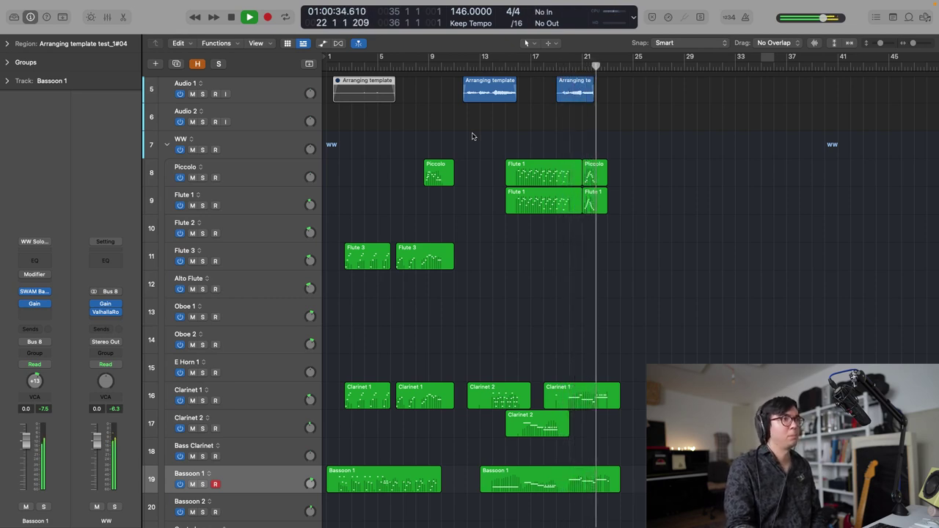
scroll(472, 136, down, 5)
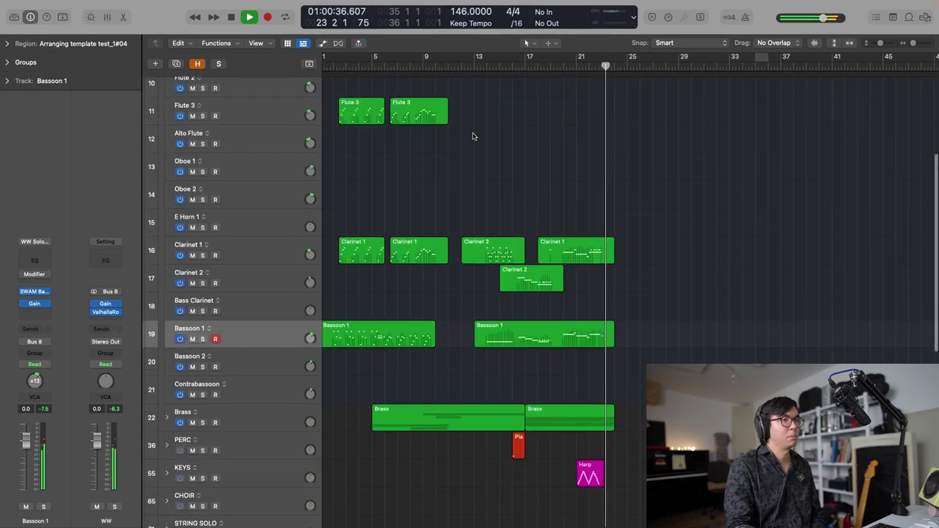
scroll(472, 136, down, 10)
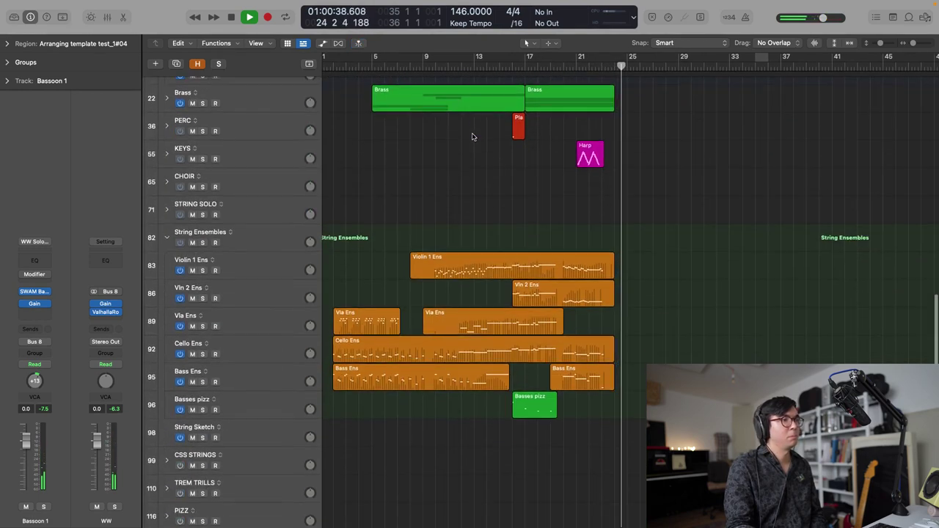
- Audition the string ensemble parts from bar 17 and restart playback from bar 2
key(space)
key(super+Down)
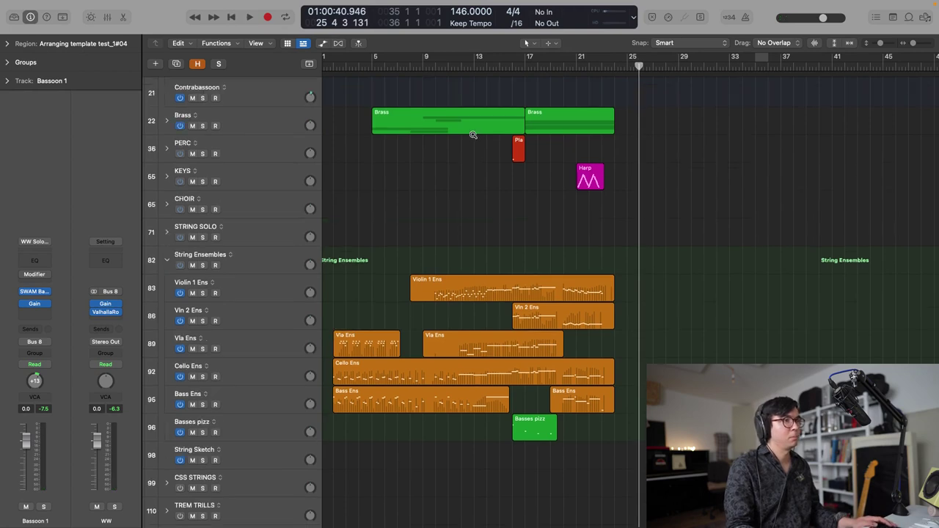
click(524, 66)
key(space)
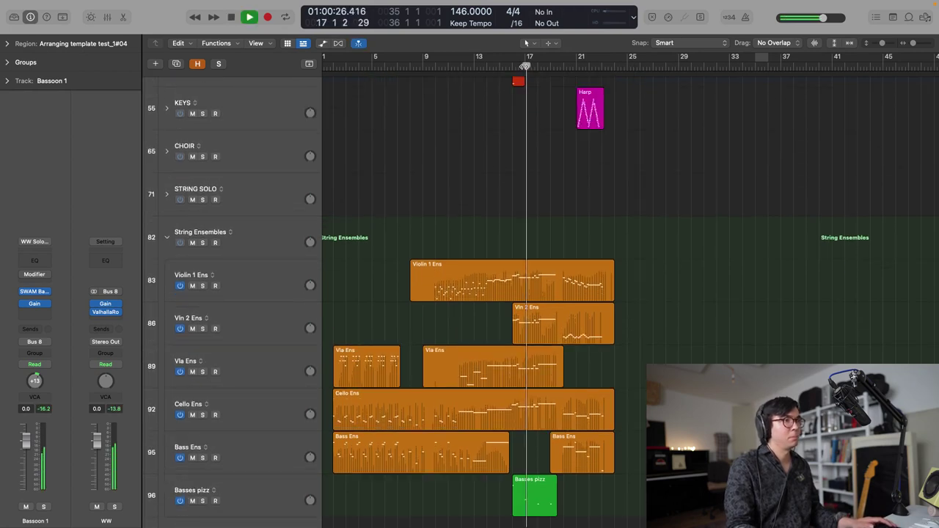
click(337, 68)
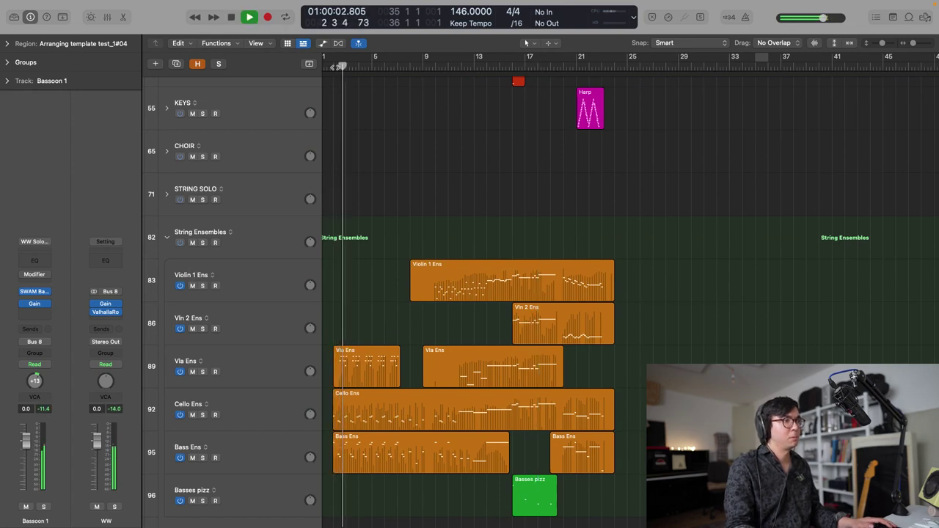
- Trim the empty opening off the Violin 1 Ens region so it starts at about bar 9.5
key(super+Right)
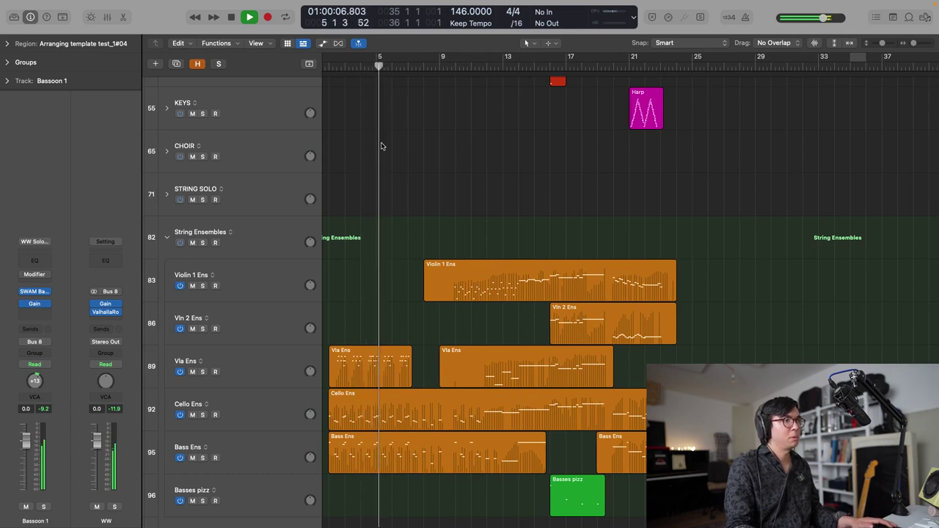
scroll(383, 146, up, 1)
scroll(385, 148, down, 4)
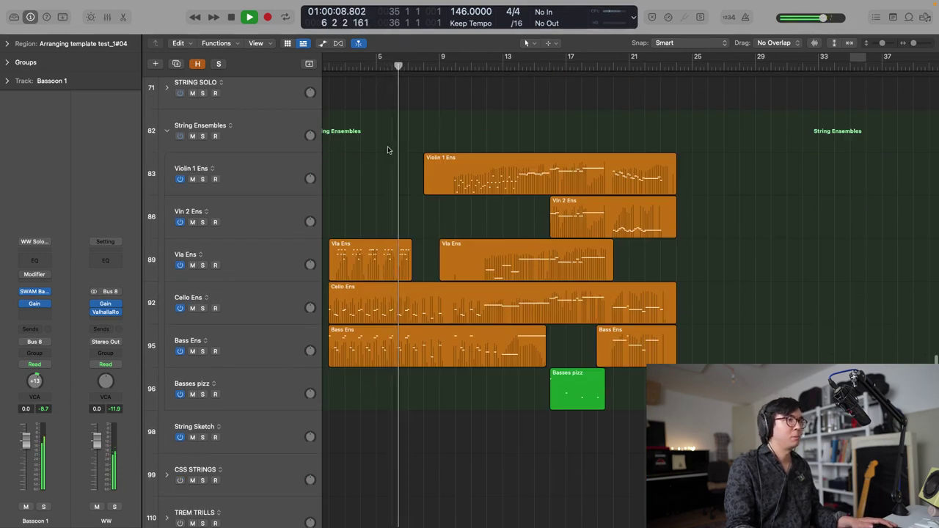
click(447, 178)
click(441, 177)
key(space)
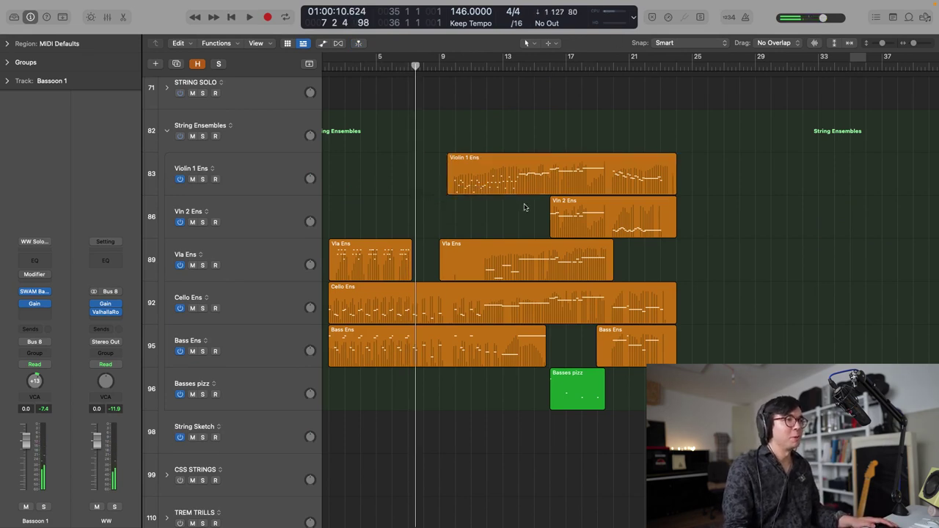
- Remove the empty opening of the second Vla Ens region so it starts at about bar 11.5
double_click(478, 261)
click(468, 256)
key(BackSpace)
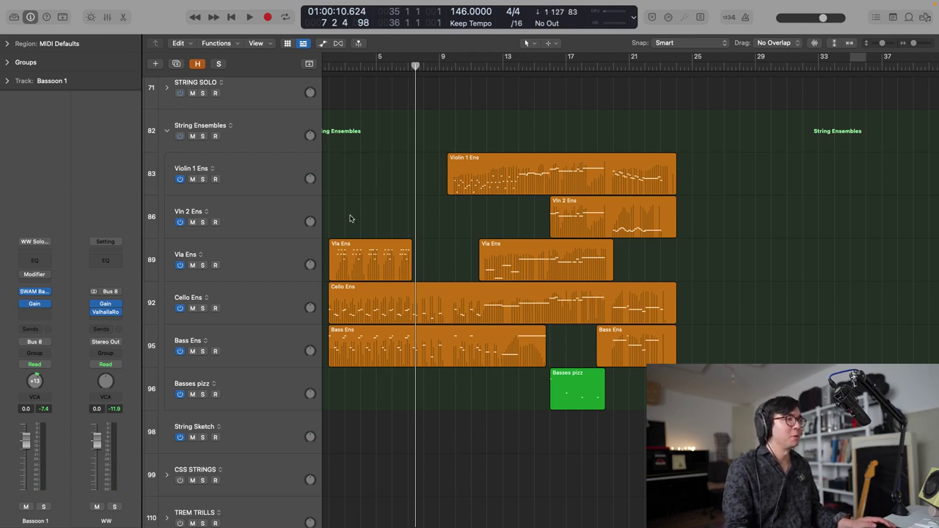
- Reveal the hidden string tracks and select the Vln 1 pizz track for playing
scroll(351, 217, down, 1)
scroll(351, 218, up, 5)
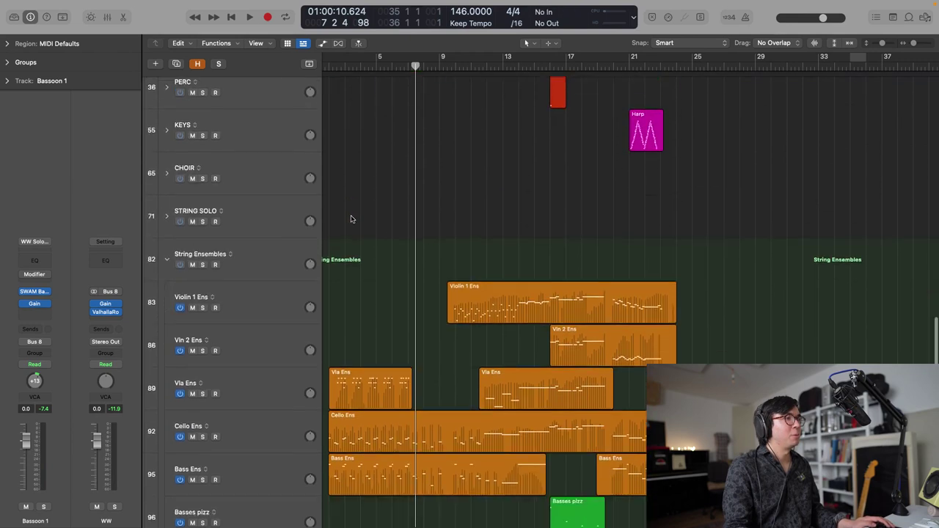
scroll(351, 217, down, 3)
click(273, 211)
key(h)
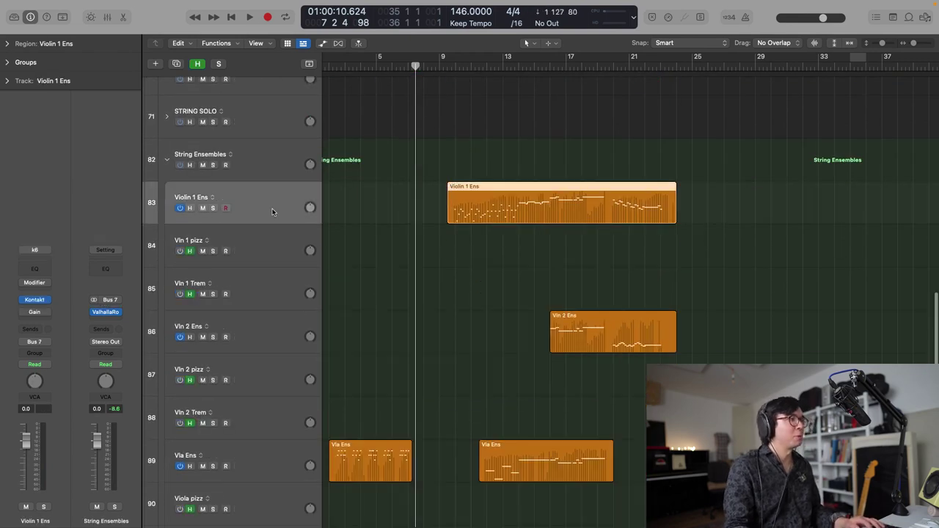
click(265, 238)
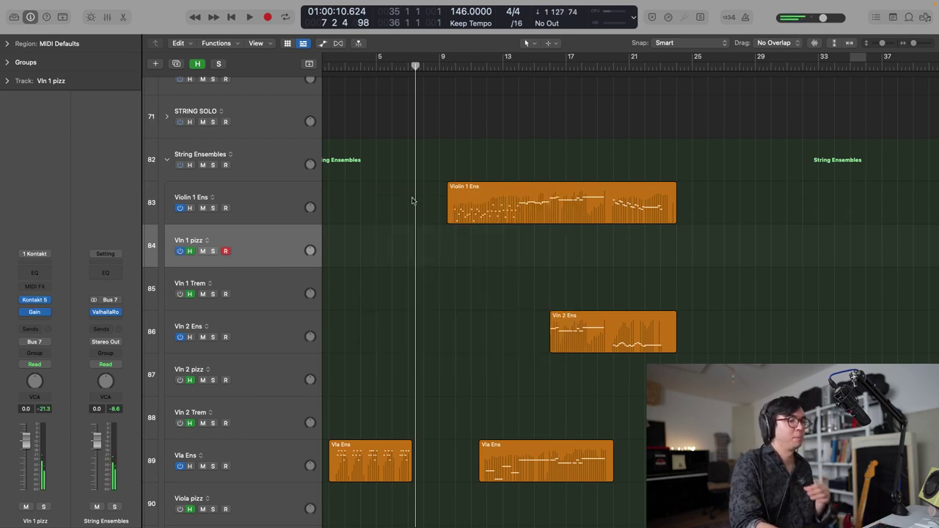
- Play a pizzicato line along with the arrangement and capture it on Vln 1 pizz at bars 4–6
key(space)
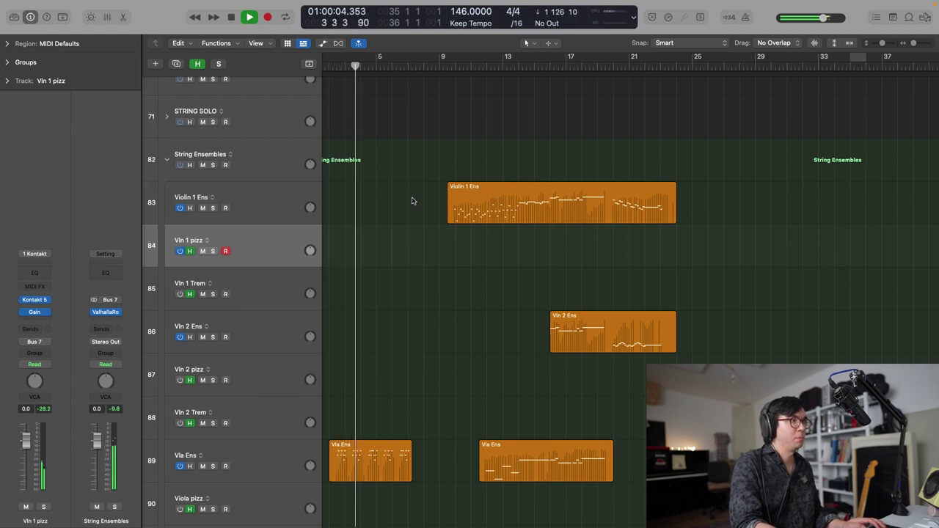
key(space)
key(space)
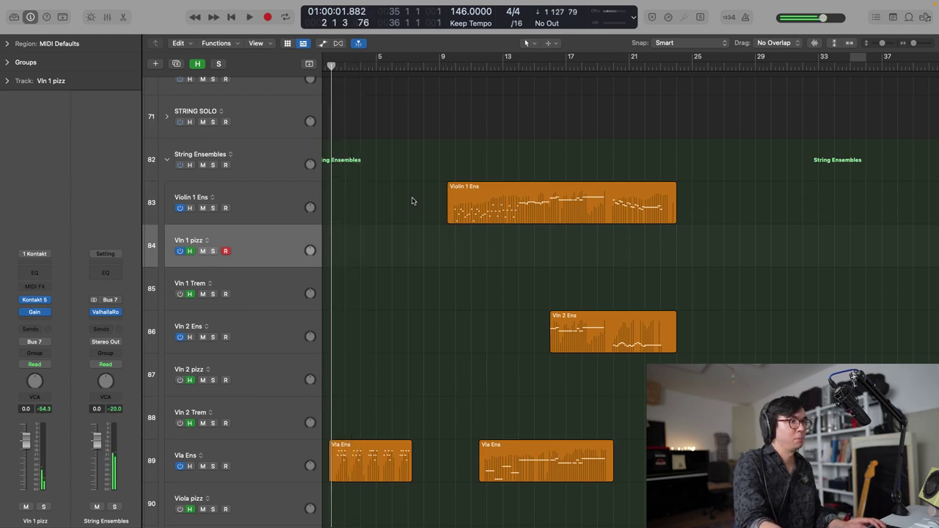
key(space)
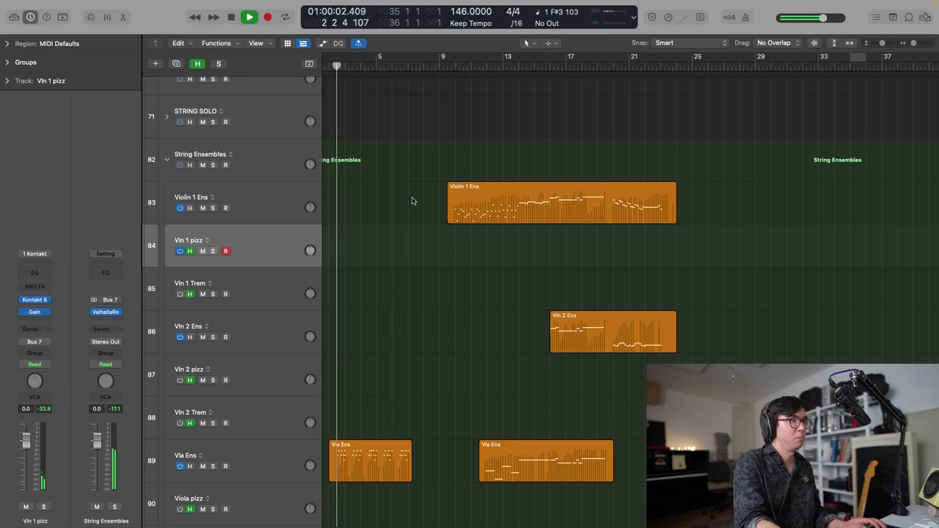
key(space)
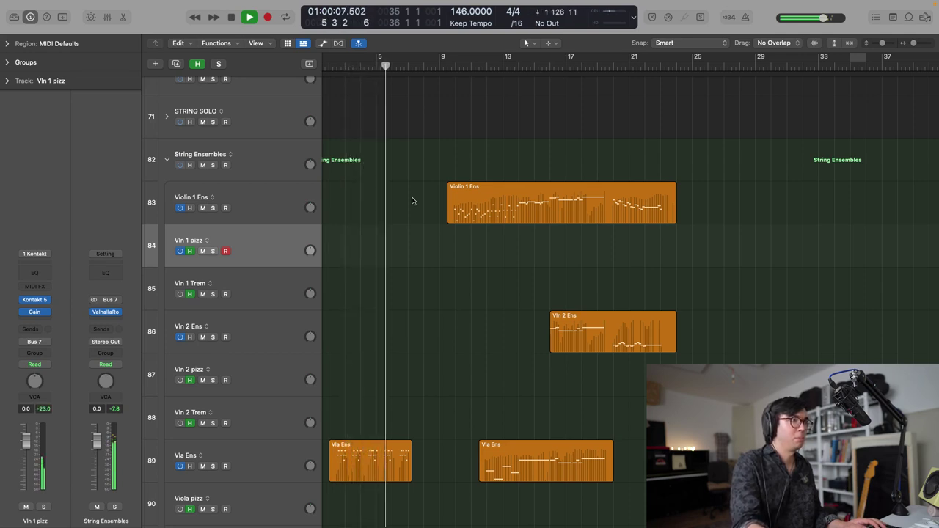
key(space)
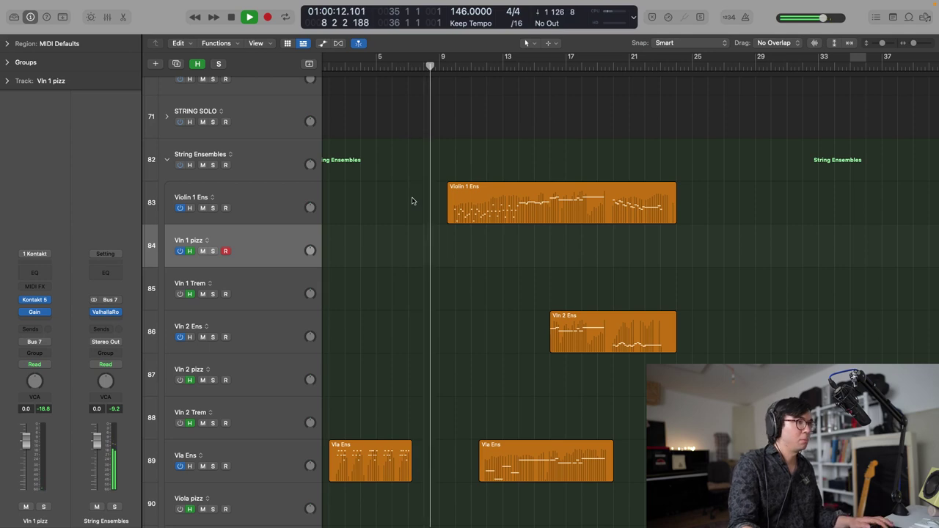
key(shift+r)
- Rehearse the following pizzicato phrase with playback and capture it on Vln 1 pizz from bar 7 to bar 10
key(comma)
key(space)
key(comma)
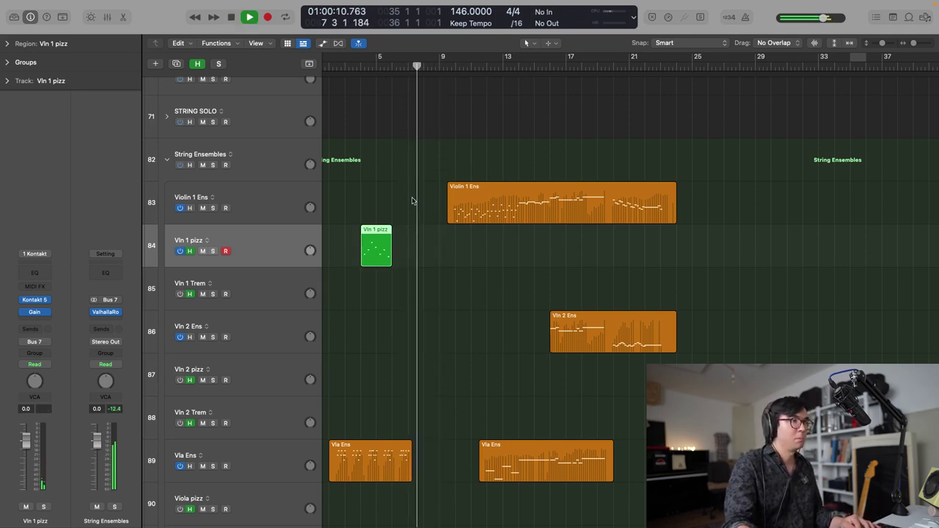
key(space)
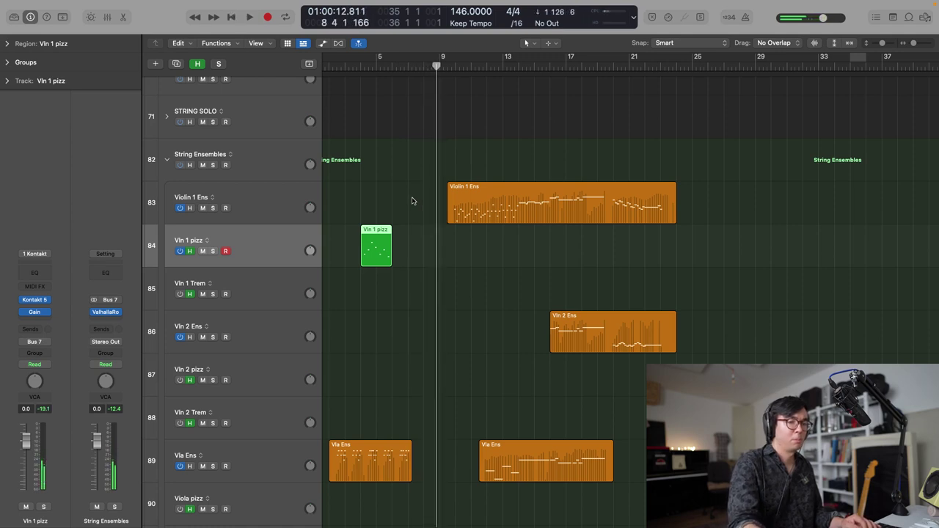
key(space)
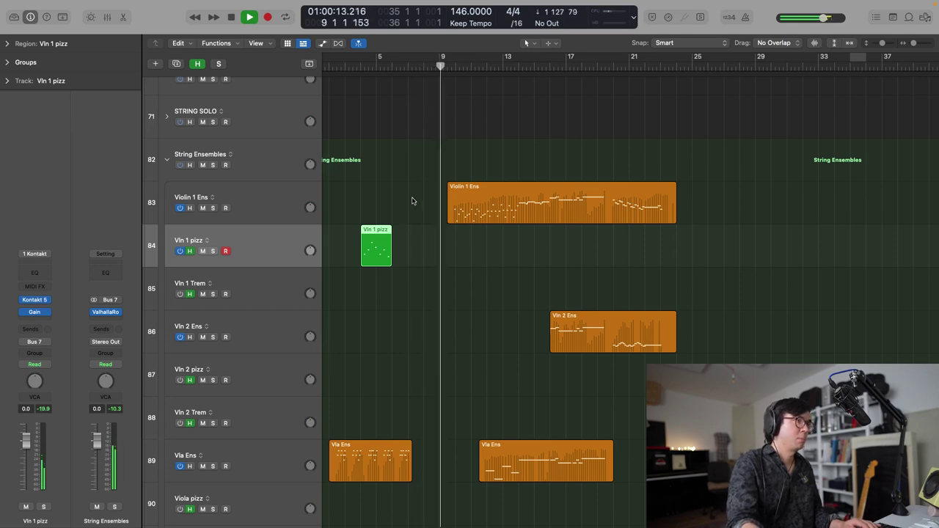
key(space)
key(space)
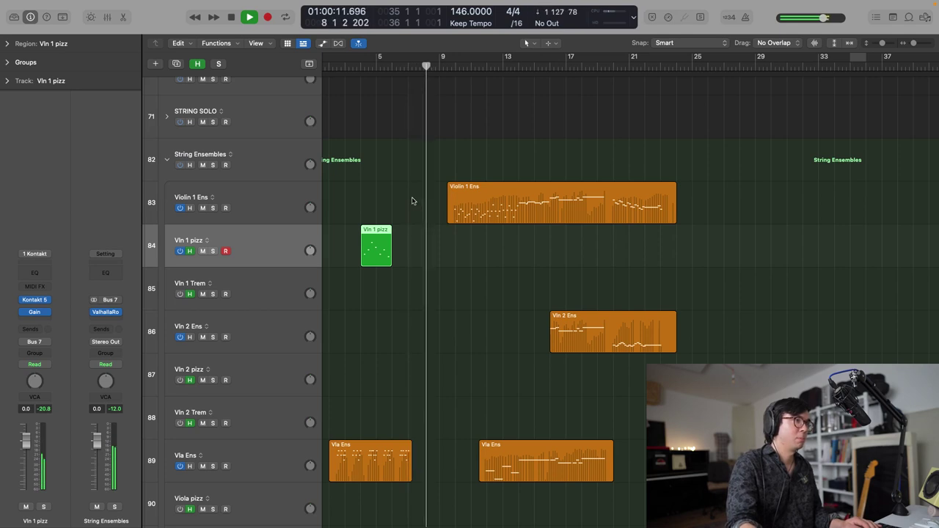
key(space)
key(space)
key(space)
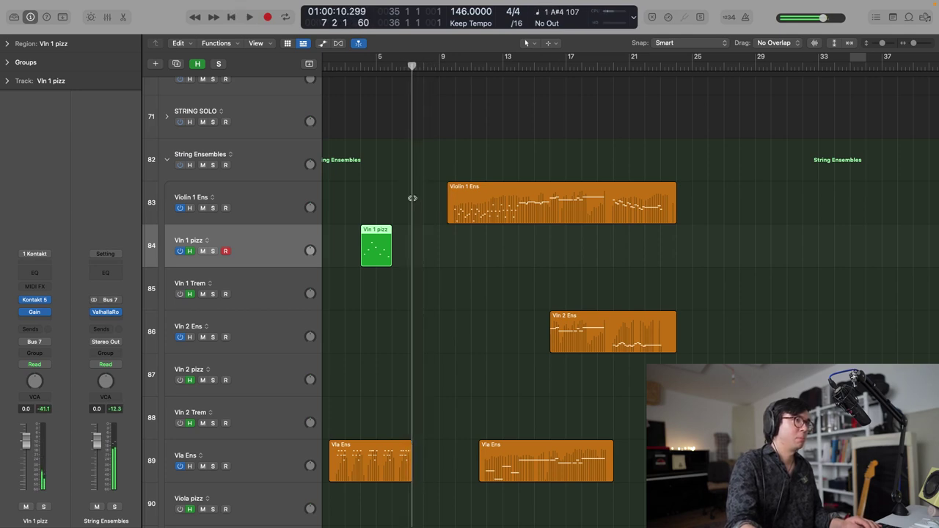
key(space)
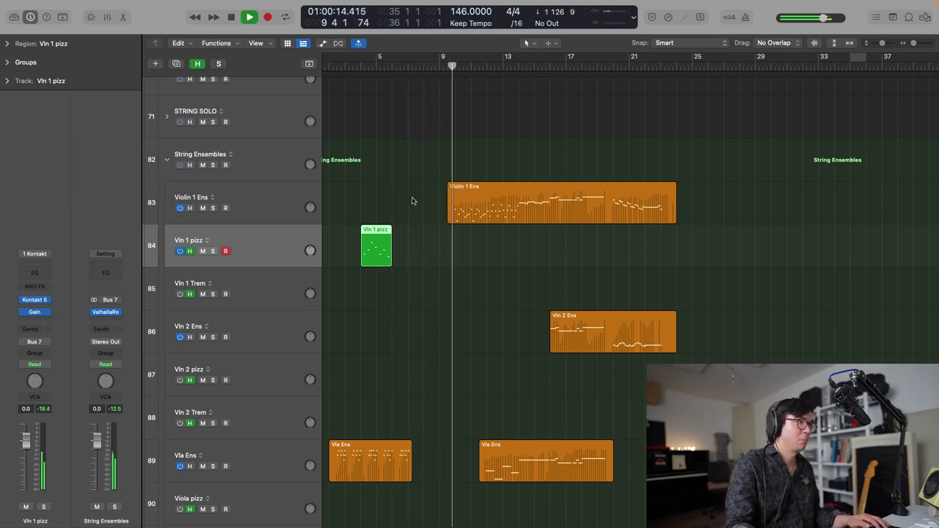
key(shift+r)
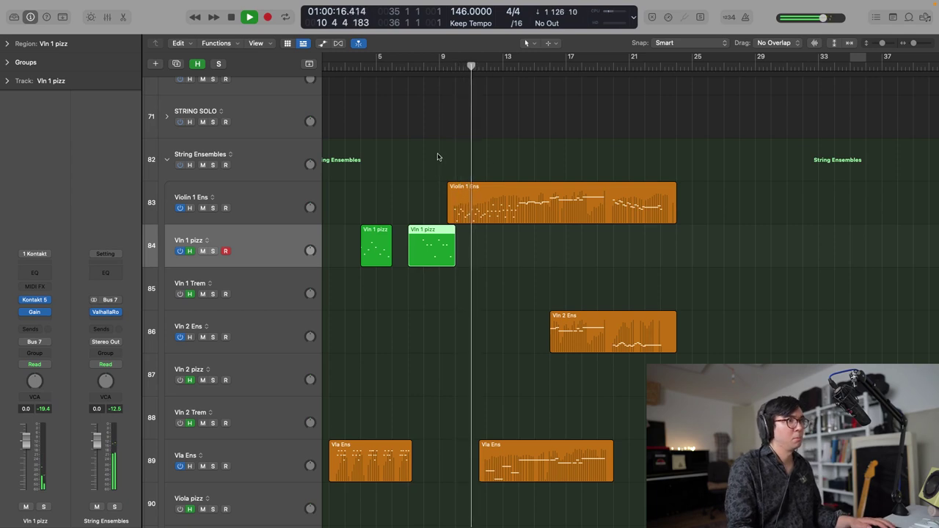
- Split the Violin 1 Ens region just before bar 10, ahead of its first notes
scroll(507, 218, up, 3)
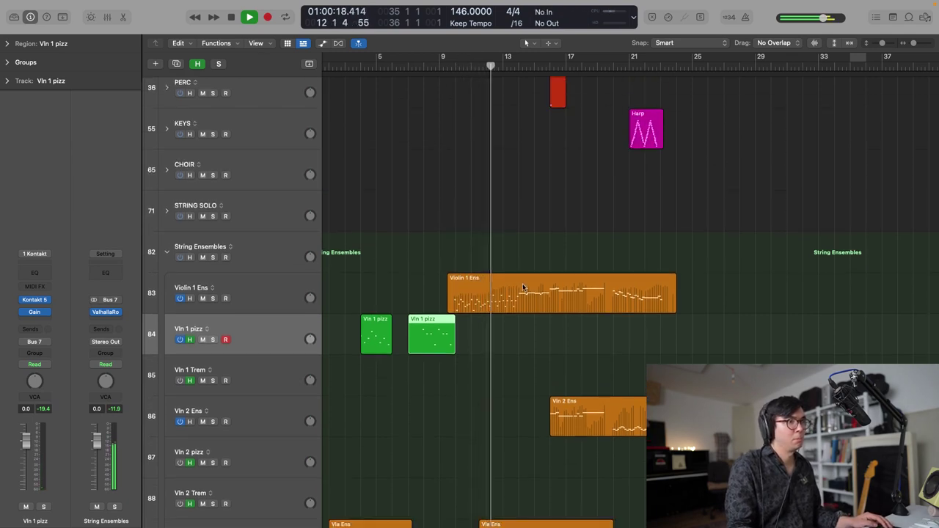
key(super+Right)
key(super+Right)
key(super+Right)
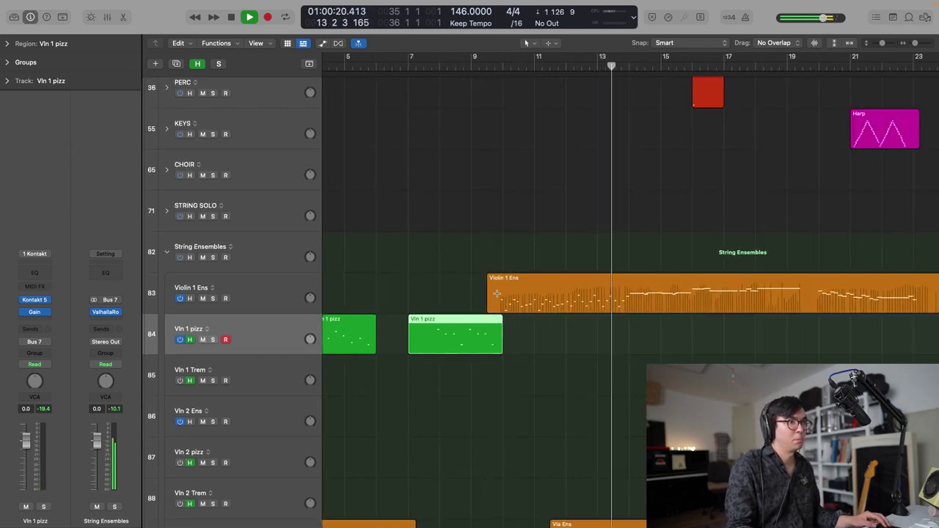
click(497, 293)
key(super+Right)
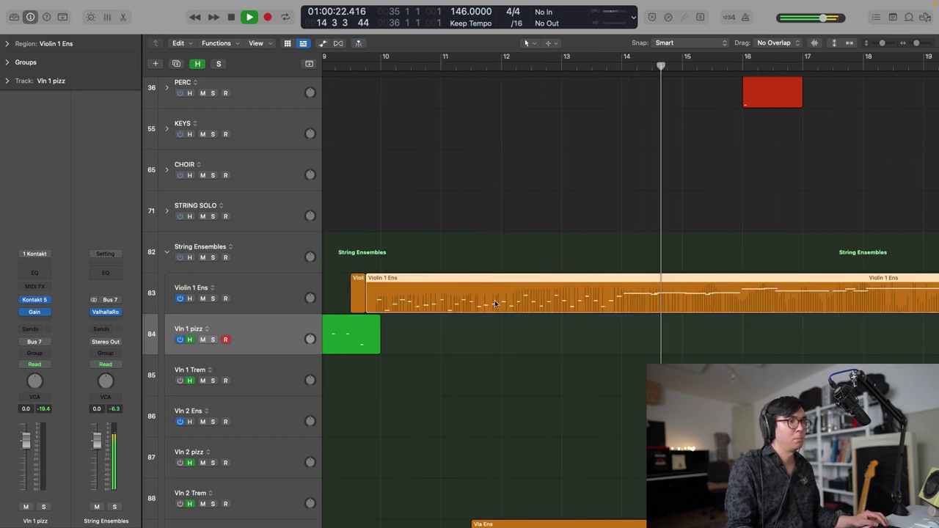
- Split the Violin 1 Ens region at bar 16, keeping the notes that cross the split point
key(super+Left)
key(super+Left)
key(super+Up)
key(super+Up)
key(super+Up)
scroll(509, 305, down, 1)
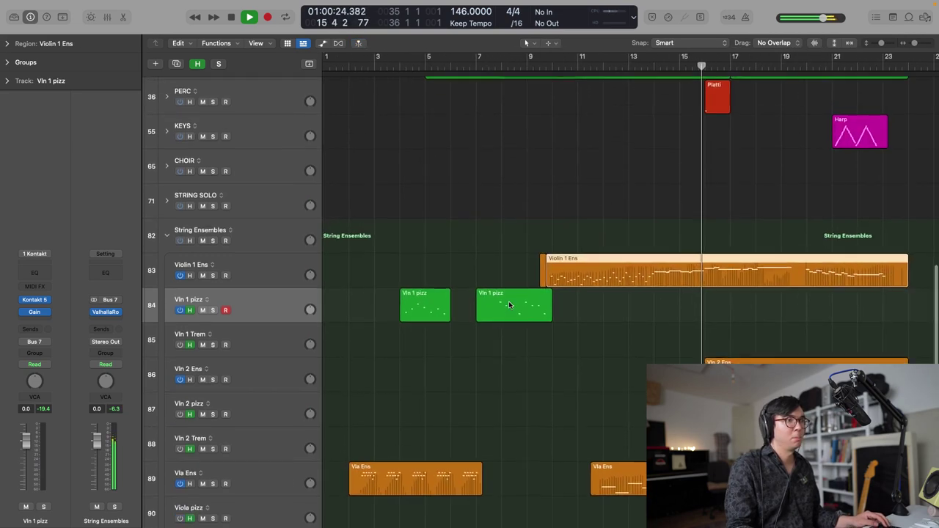
scroll(509, 305, down, 4)
scroll(510, 303, down, 1)
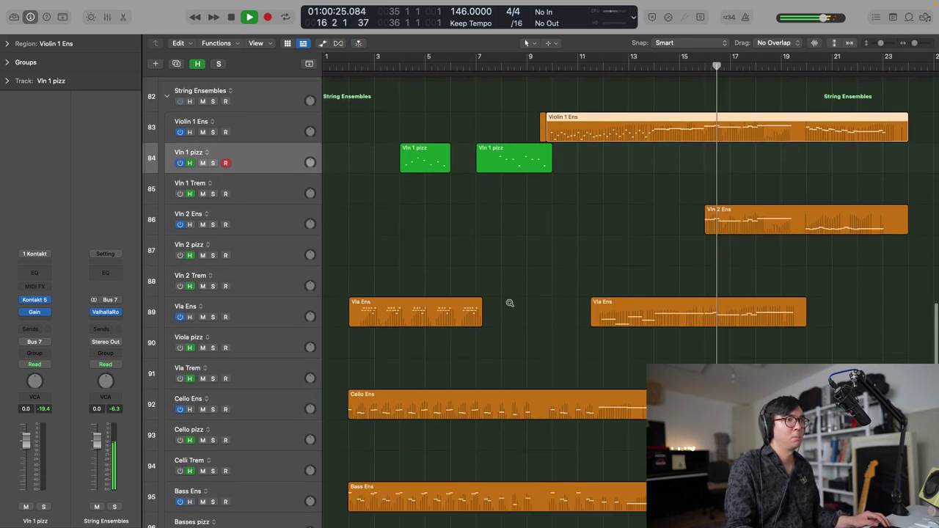
key(super+Right)
scroll(695, 132, left, 1)
super+click(700, 130)
key(super+Right)
key(super+Right)
click(704, 130)
scroll(704, 131, up, 5)
click(704, 131)
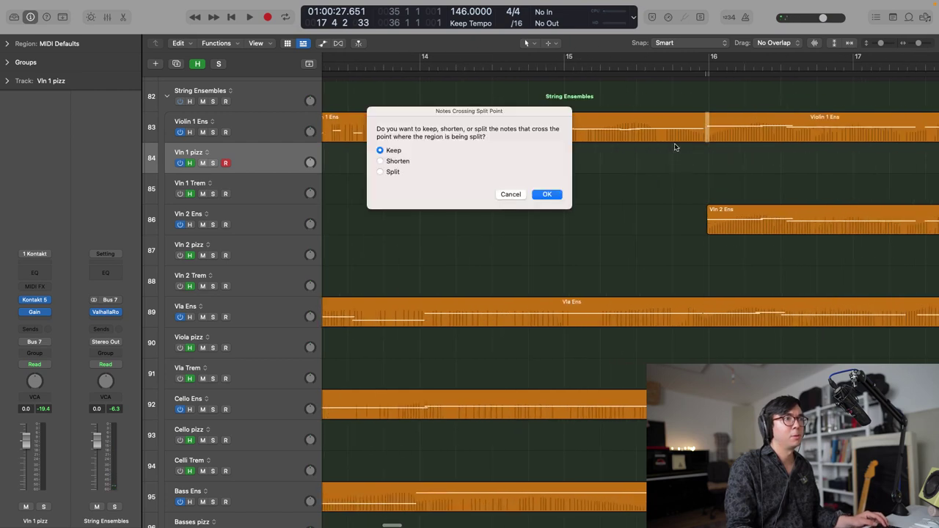
click(547, 194)
- Copy the Violin 1 Ens segment that ends at bar 16 onto the Vln 2 Ens track at the same position
scroll(601, 186, down, 5)
drag(652, 135, 702, 230)
key(space)
key(super+Left)
key(space)
- Copy both Vln 1 pizz regions onto the Vln 2 pizz track at the same bars
drag(429, 127, 536, 158)
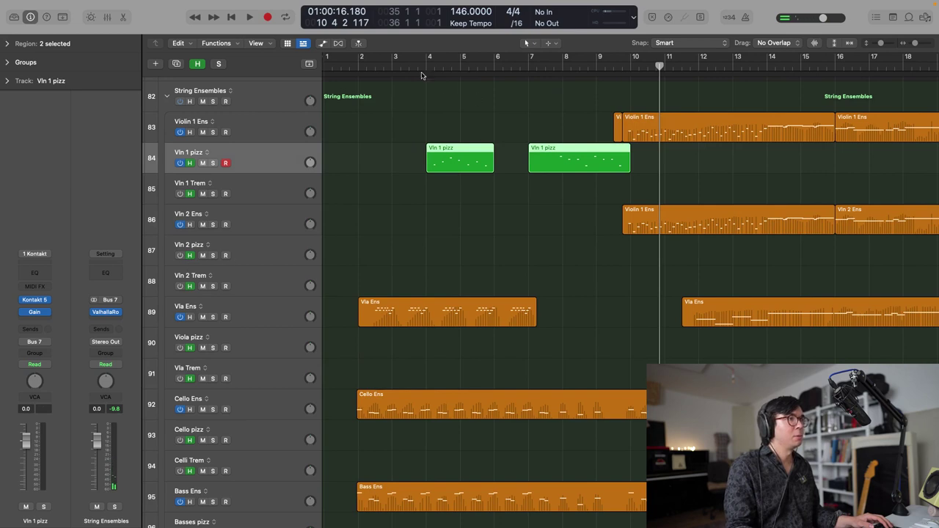
click(273, 255)
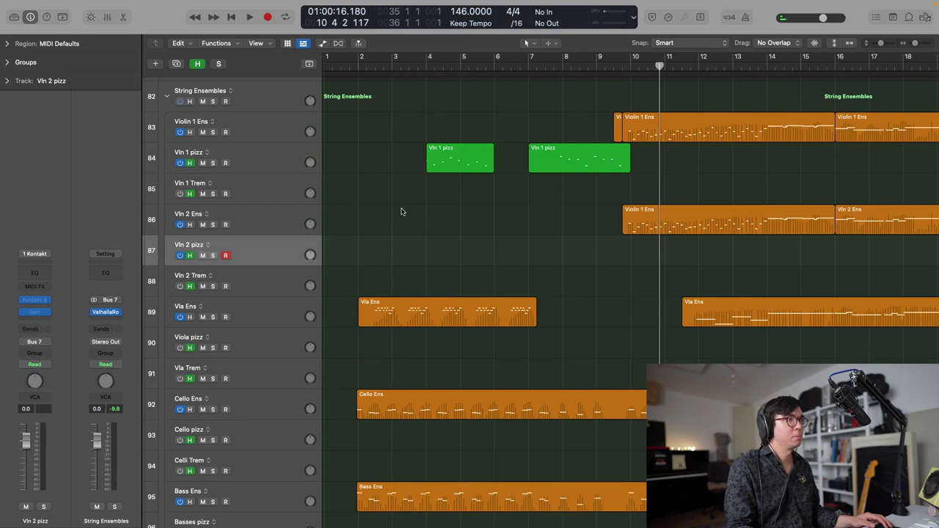
drag(453, 194, 585, 157)
drag(459, 162, 456, 250)
- Play the arrangement from bar 4 through bar 22 and review the string, woodwind, brass and harp parts
double_click(430, 65)
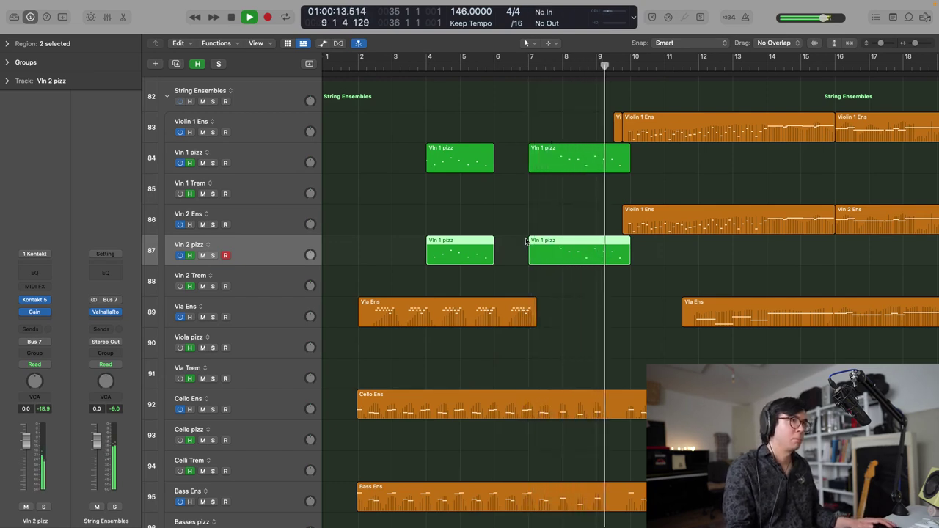
scroll(527, 240, up, 3)
scroll(527, 239, down, 1)
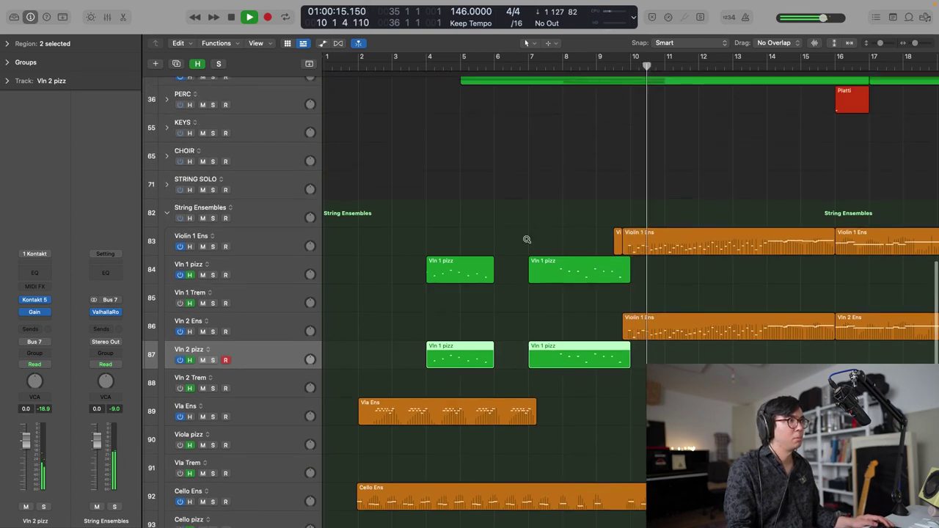
scroll(526, 239, up, 3)
click(167, 256)
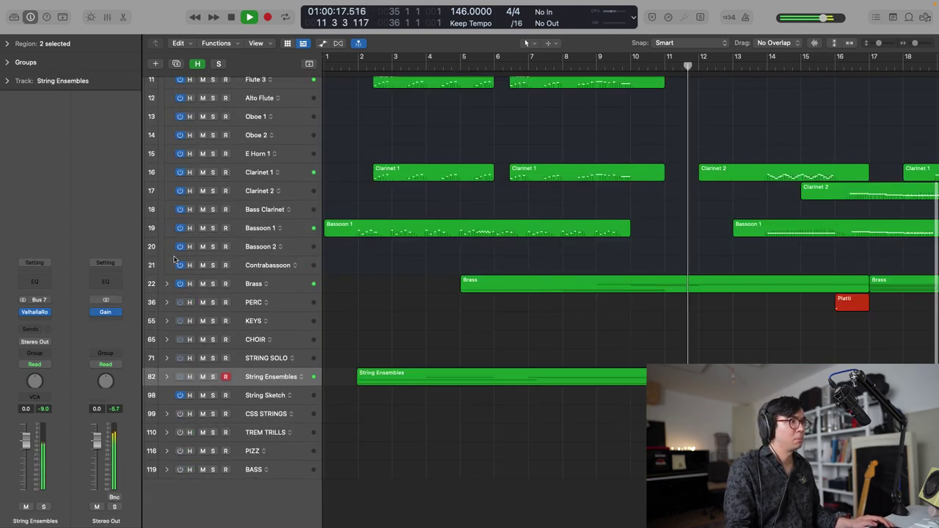
click(166, 377)
scroll(291, 312, down, 5)
scroll(291, 311, right, 2)
scroll(476, 247, down, 2)
scroll(476, 247, up, 6)
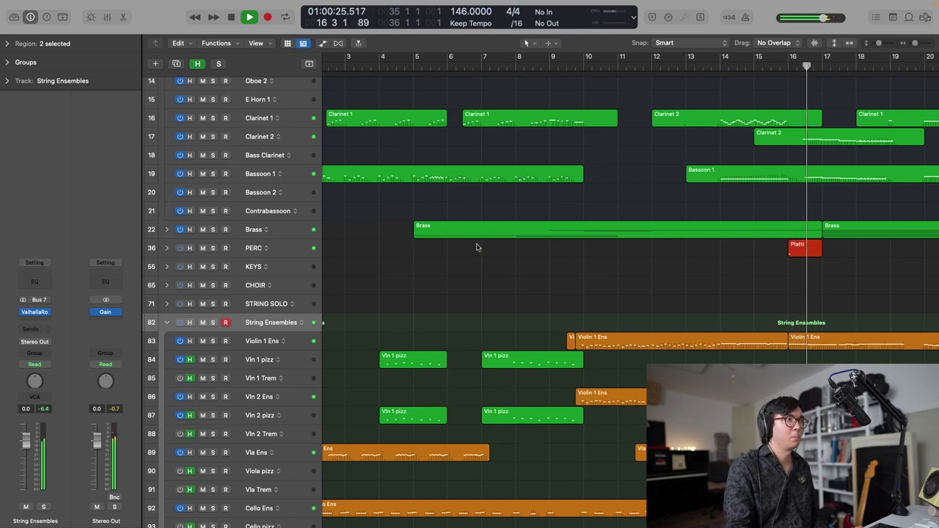
scroll(476, 247, right, 8)
scroll(476, 247, up, 3)
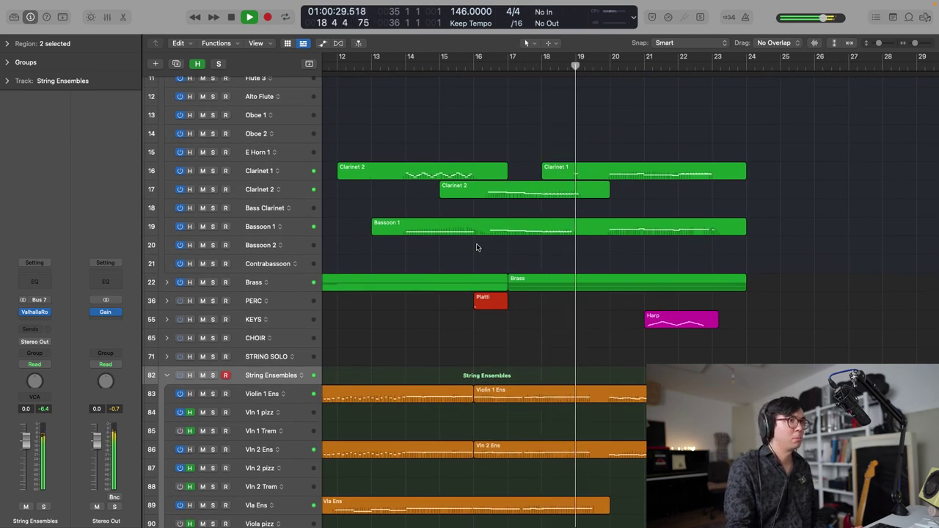
scroll(476, 247, up, 7)
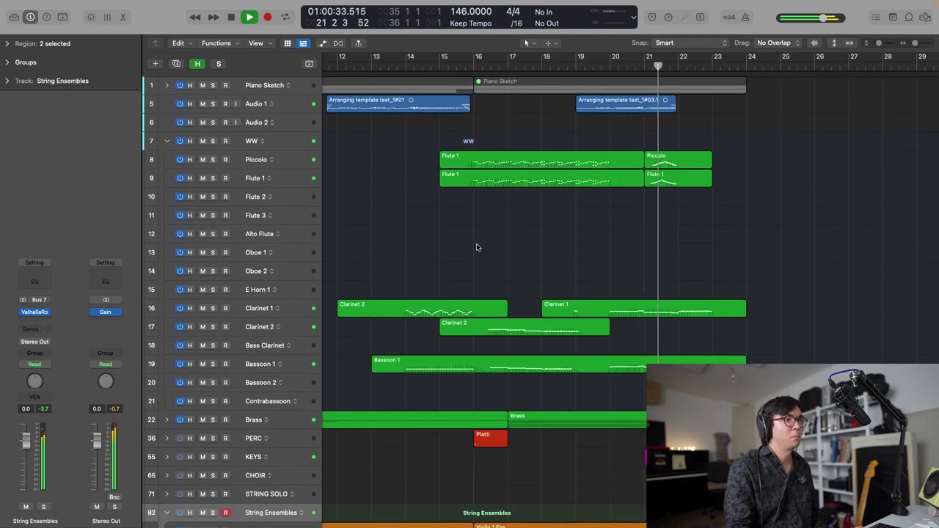
scroll(476, 247, down, 5)
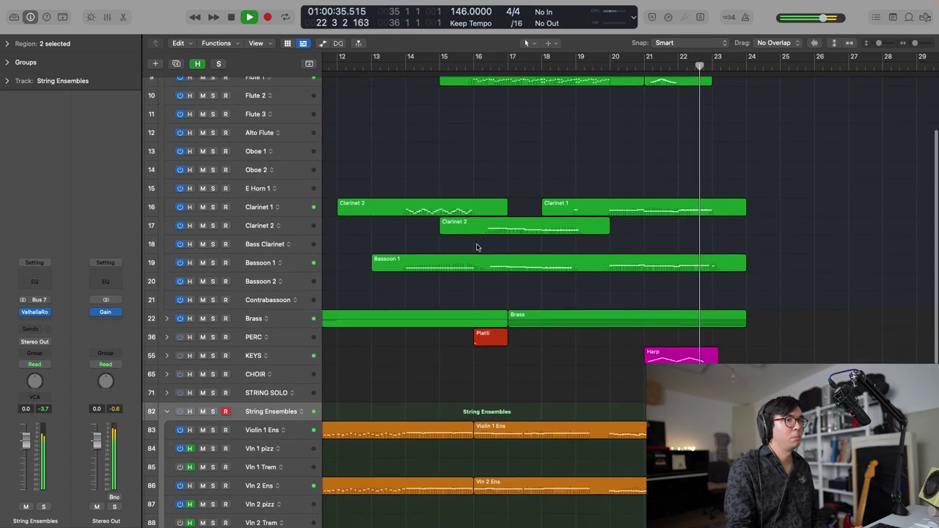